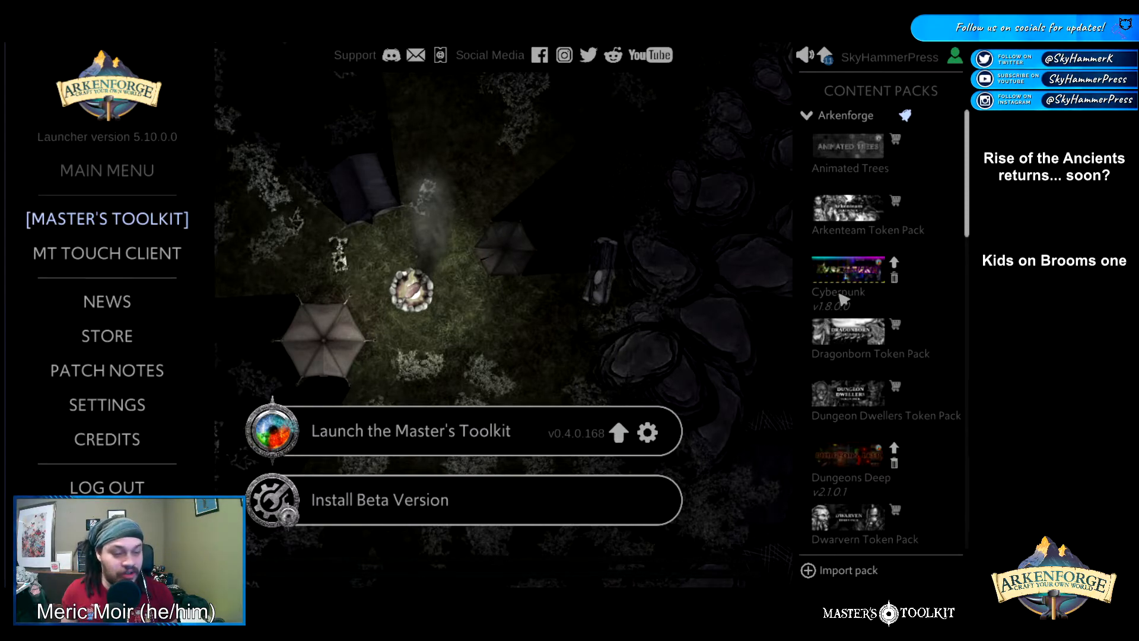
Browse the Arkenforge content packs from Animated Trees through Underwater to see which are installed or available to buy
scroll(843, 300, "down", 2)
scroll(834, 265, "down", 10)
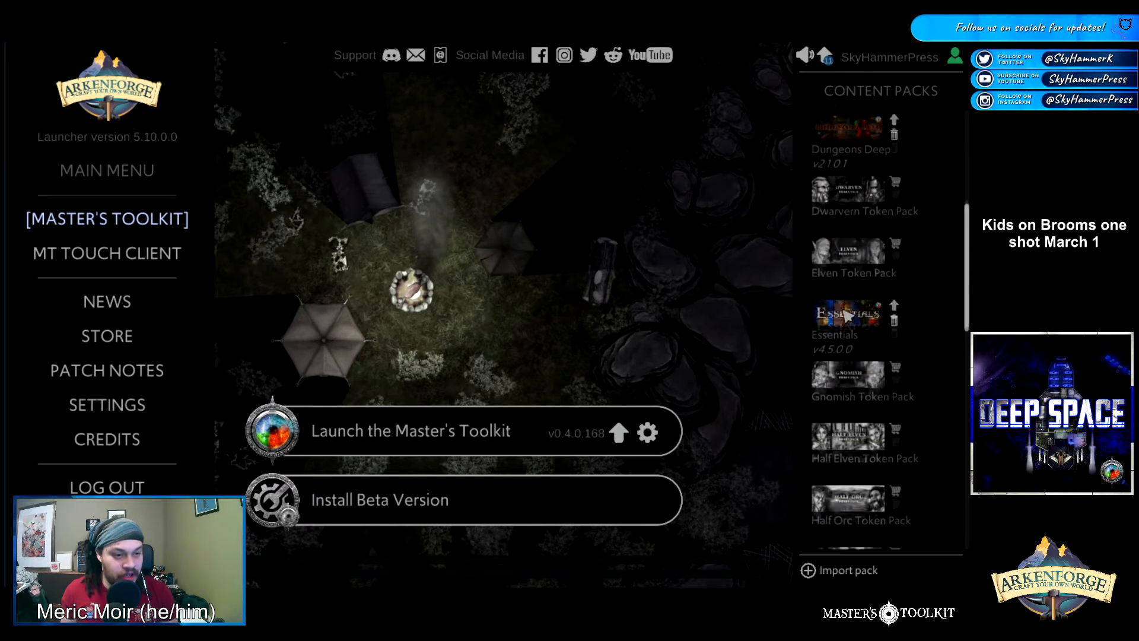
scroll(847, 316, "down", 17)
scroll(848, 318, "down", 10)
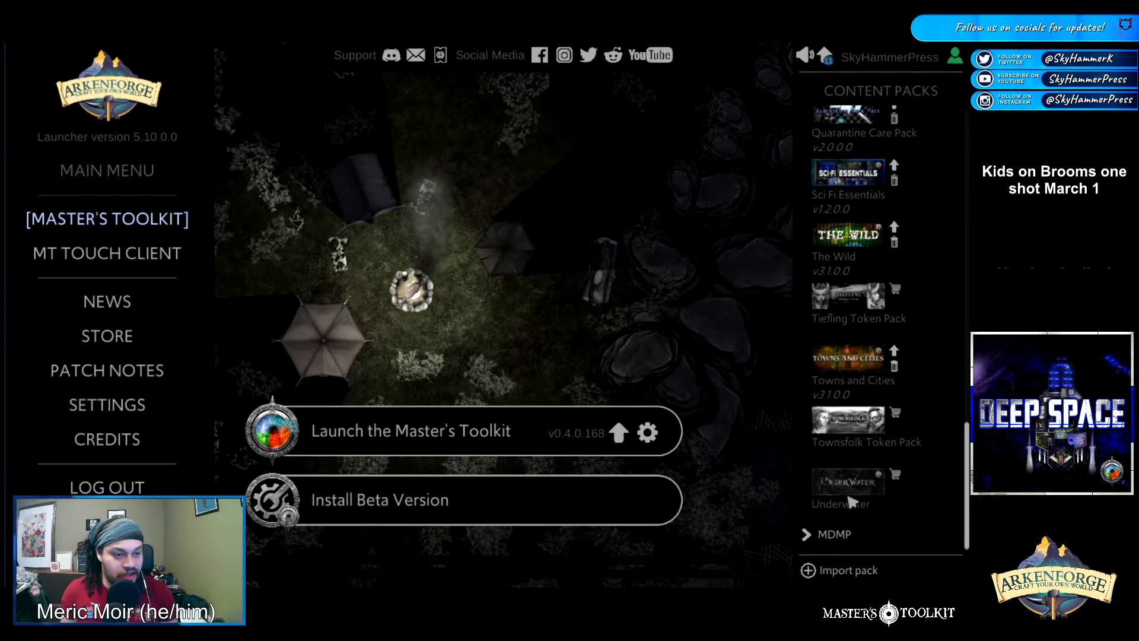
scroll(856, 437, "up", 10)
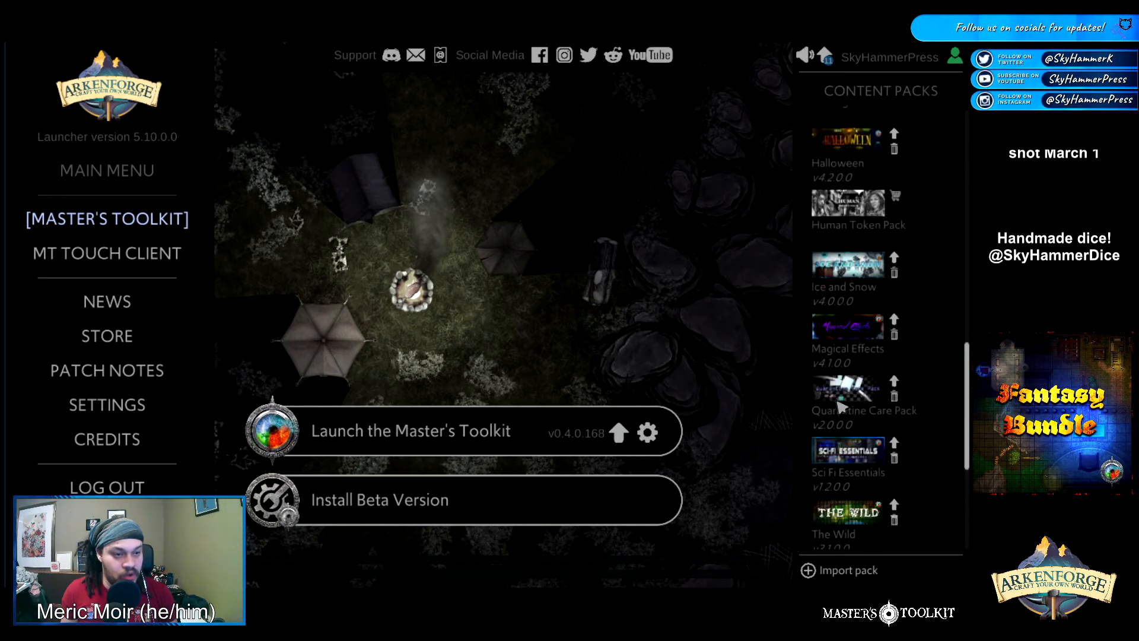
scroll(843, 409, "up", 6)
scroll(851, 419, "up", 5)
scroll(851, 419, "up", 8)
scroll(851, 415, "up", 4)
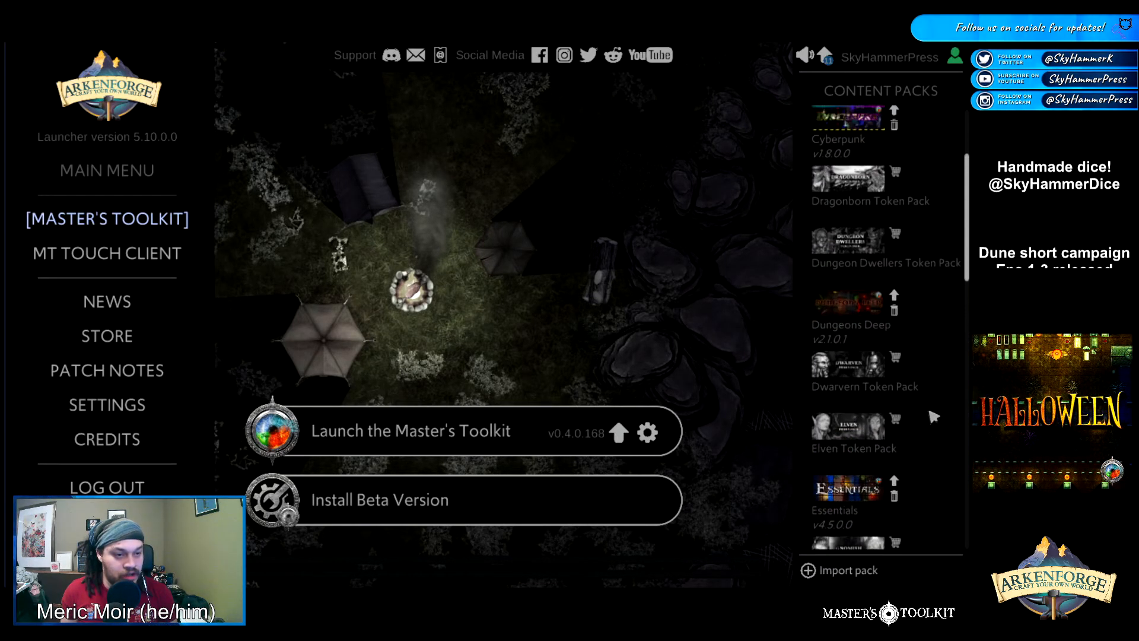
scroll(933, 417, "up", 5)
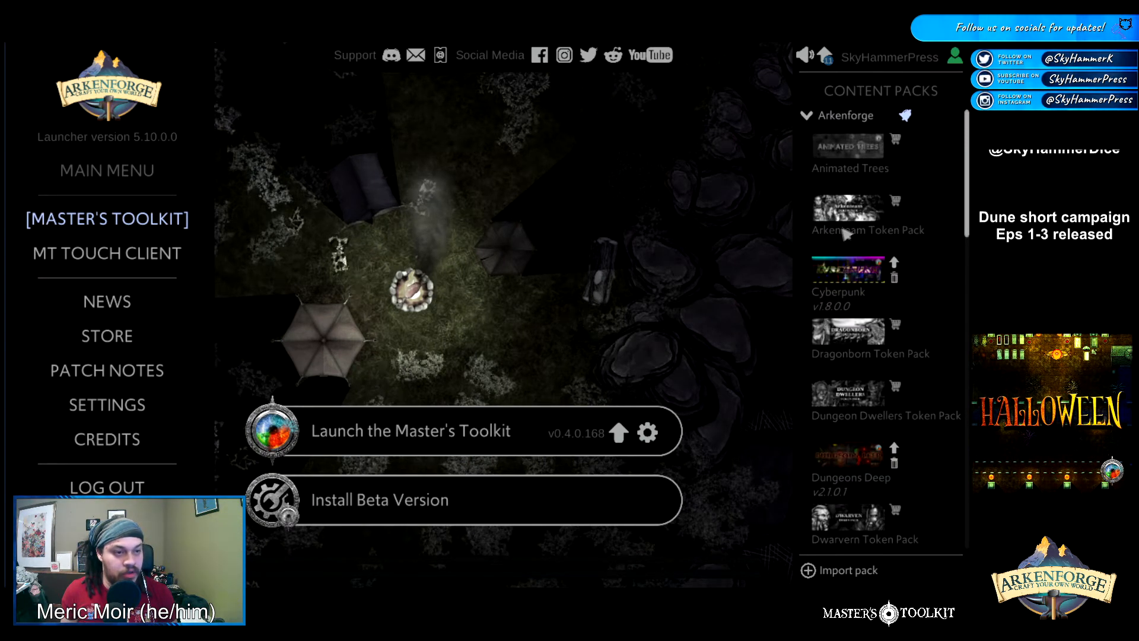
left_click(897, 140)
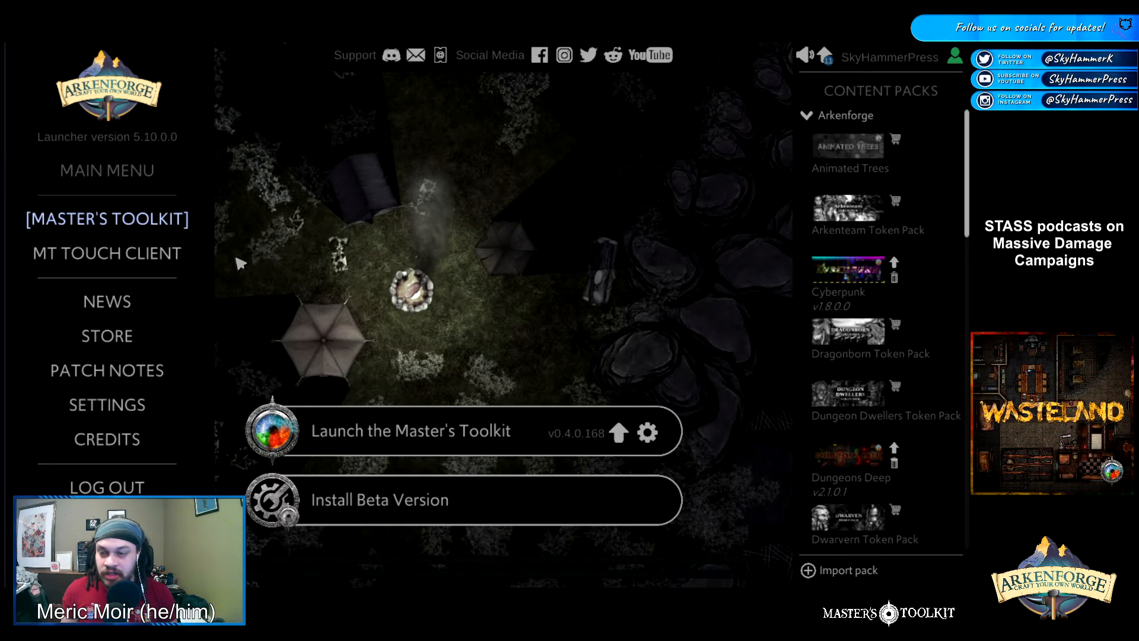
Review the launcher's audio, video, installation and language settings and return to the main menu
left_click(123, 413)
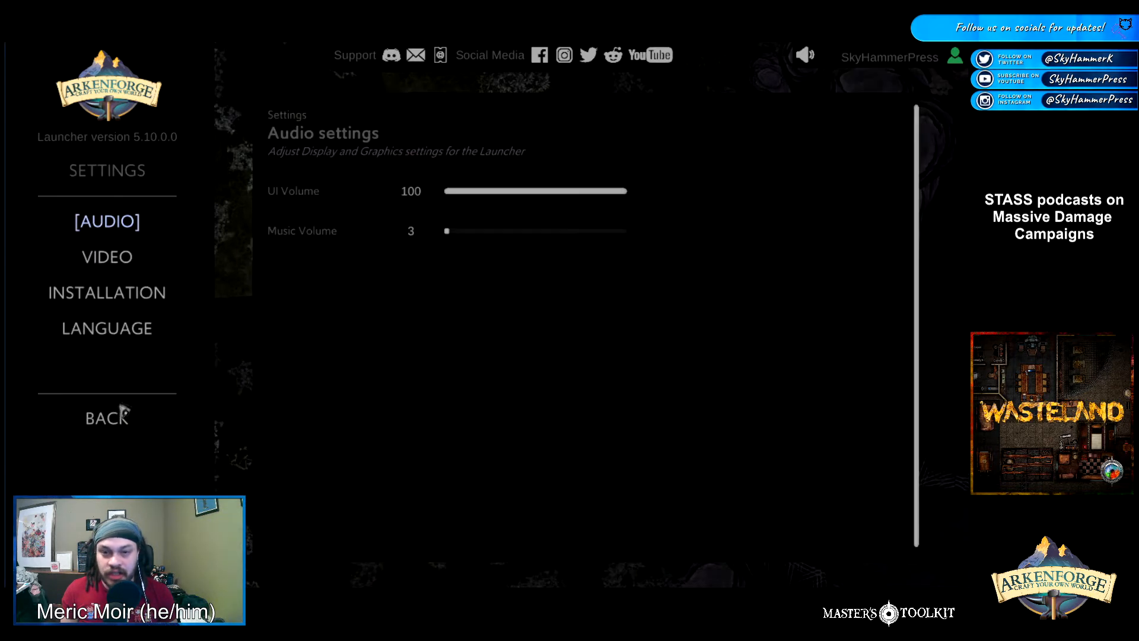
left_click(122, 258)
left_click(135, 291)
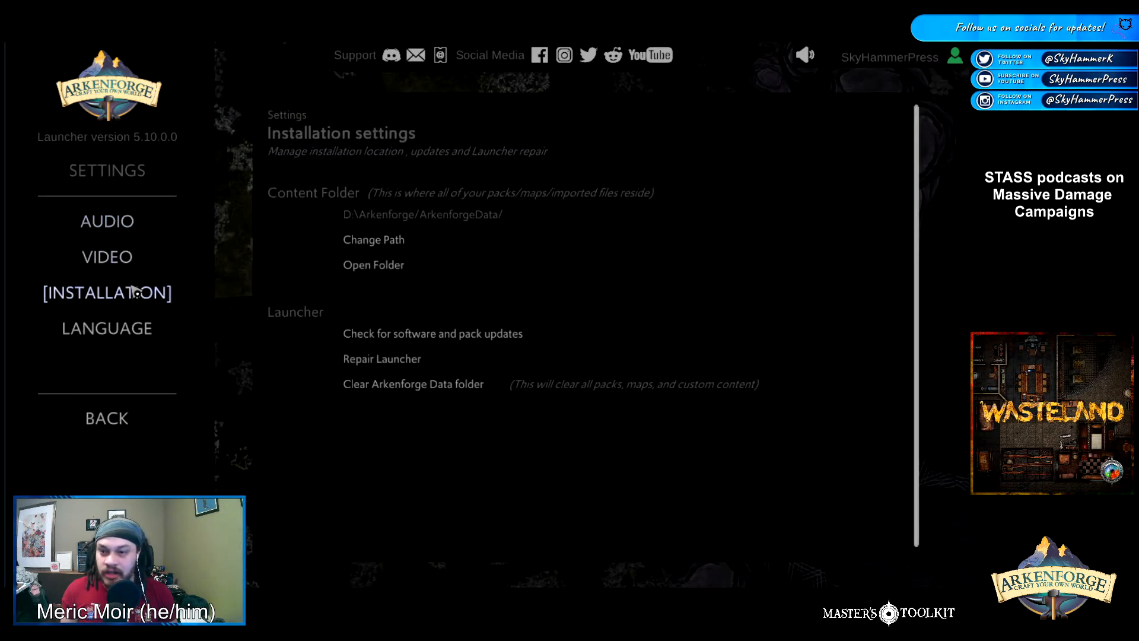
left_click(137, 328)
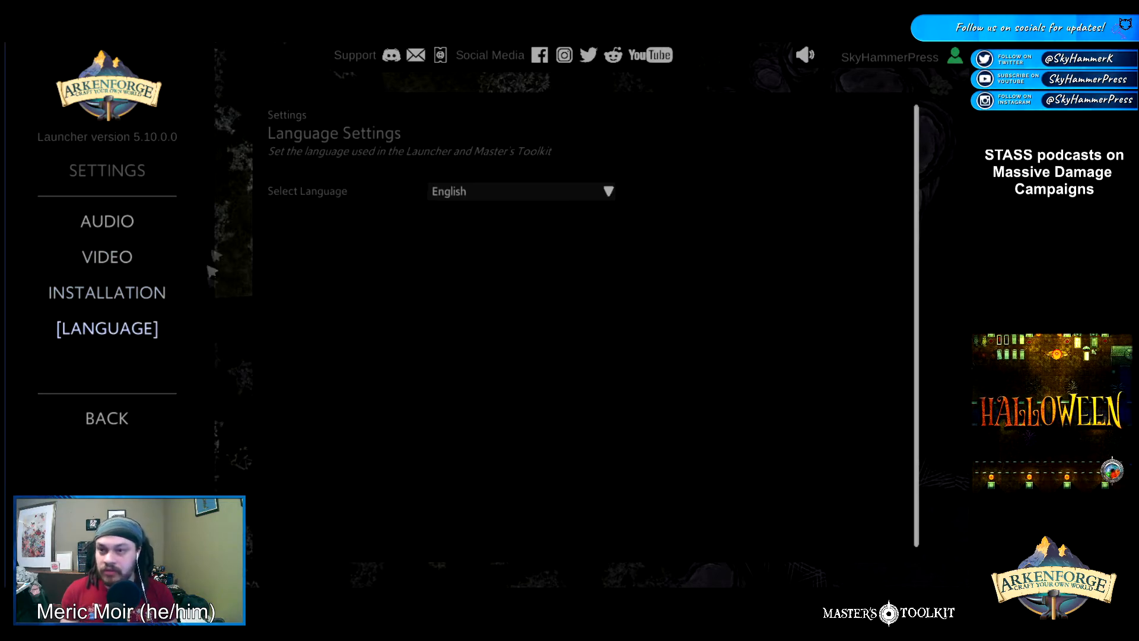
left_click(108, 419)
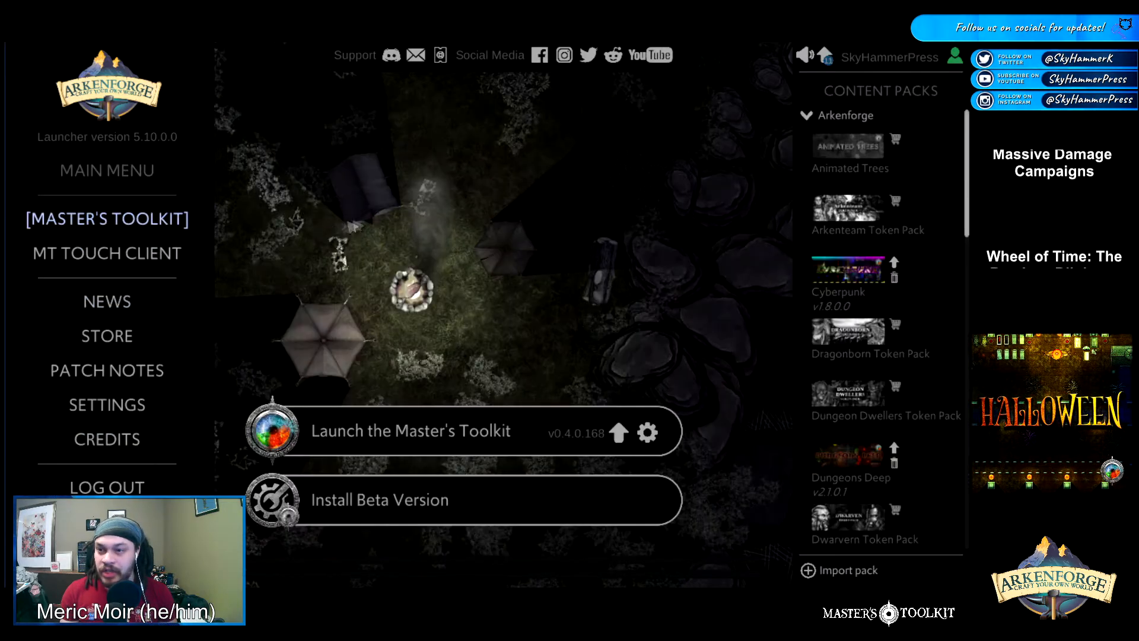
Launch the Master's Toolkit and open the Playlists module from Soundscapes
left_click(429, 440)
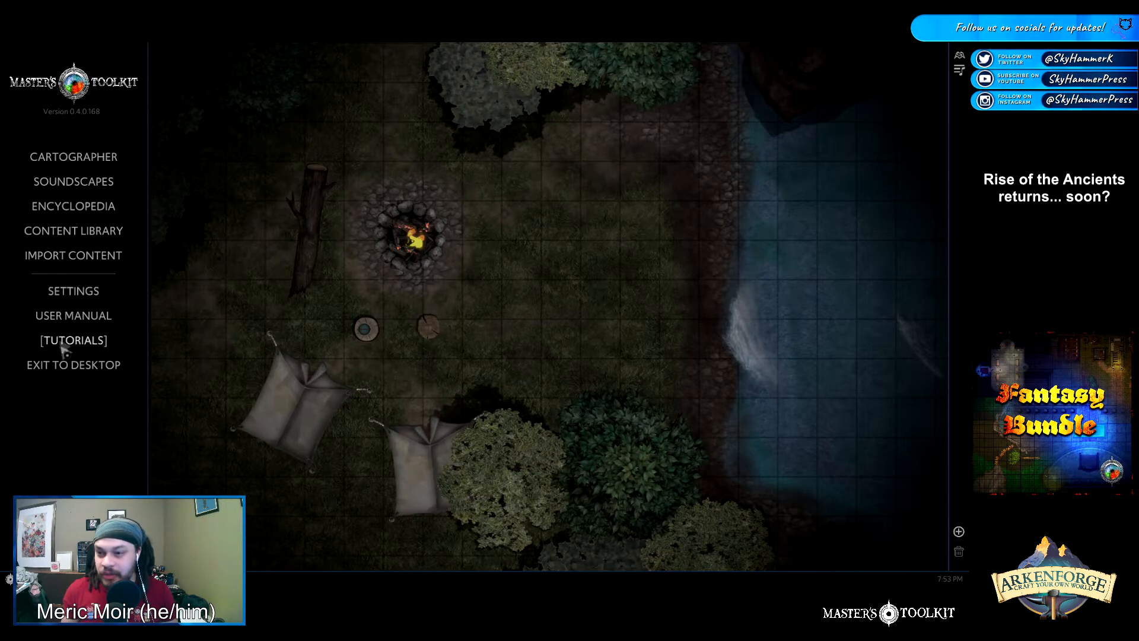
left_click(86, 186)
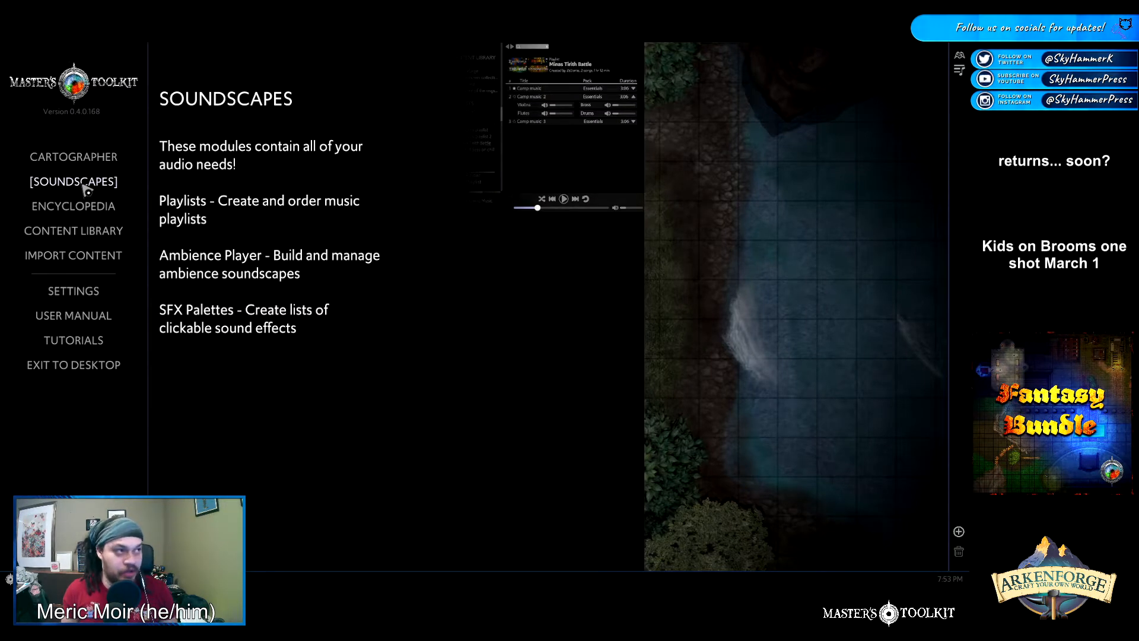
left_click(86, 189)
left_click(215, 159)
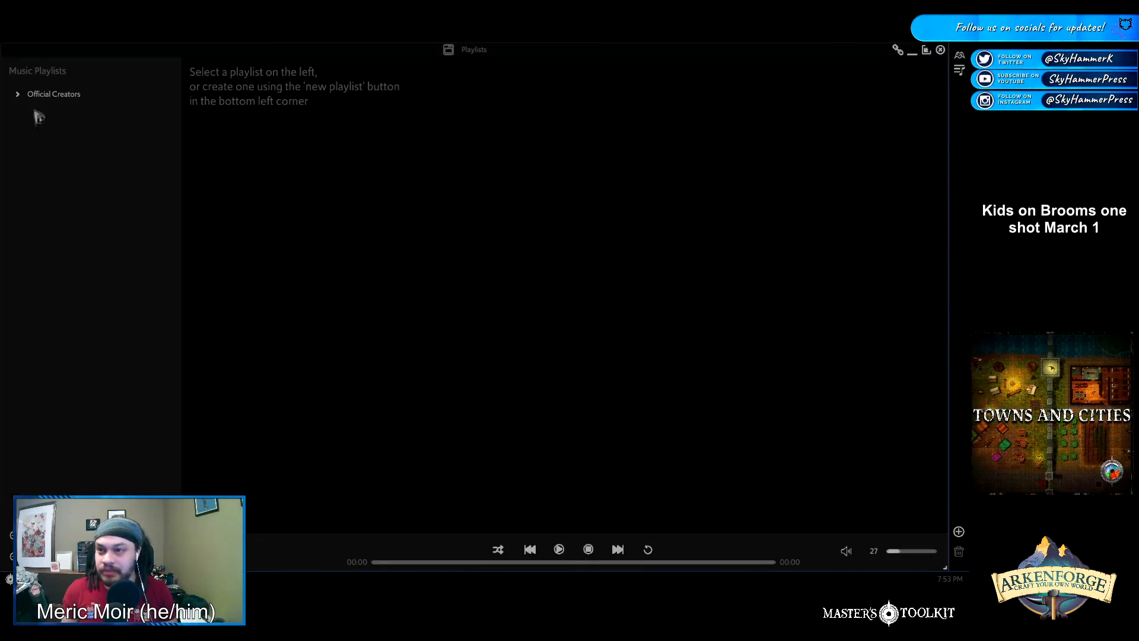
Play Greensleeves from Arkenforge's Traveling playlist on repeat, with the music volume lowered to 5
left_click(18, 94)
left_click(27, 105)
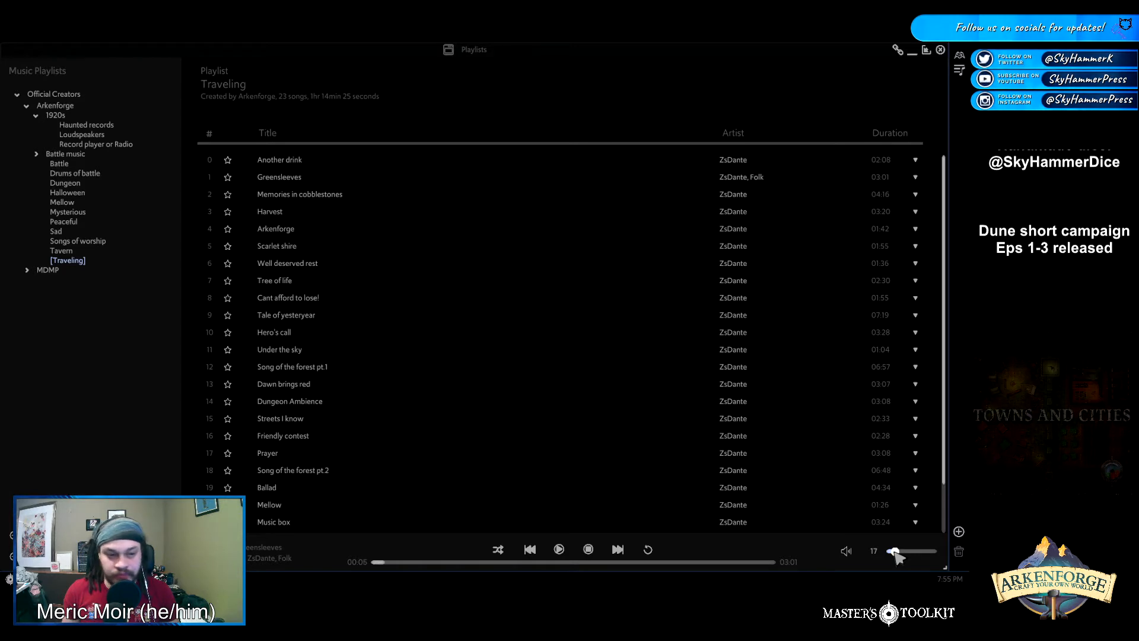
left_click_drag(896, 556, 891, 554)
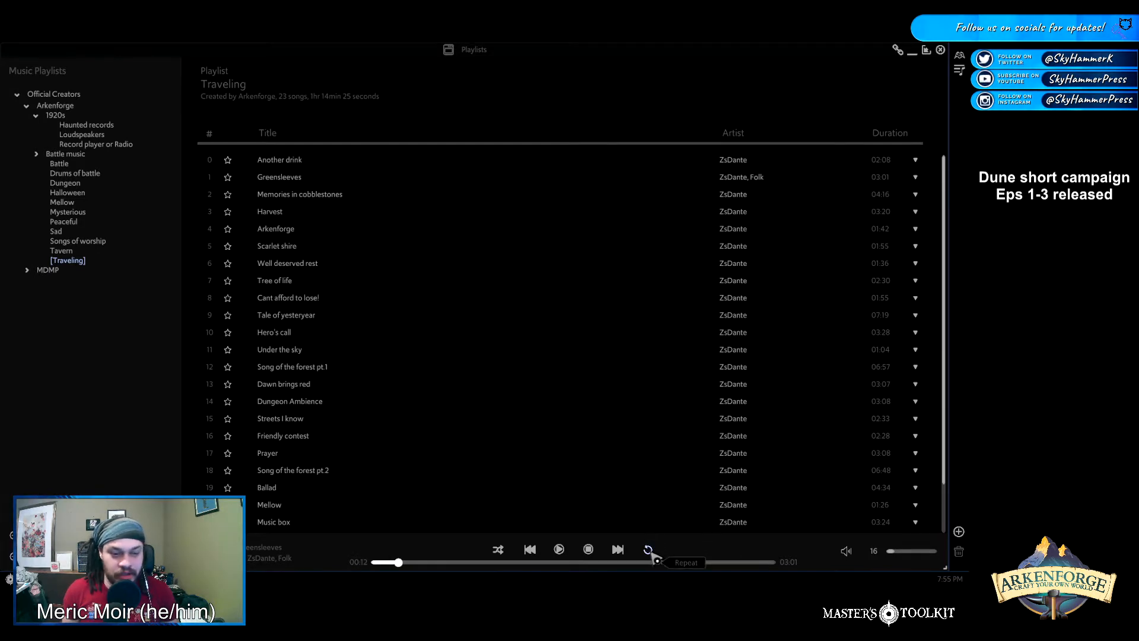
scroll(889, 557, "down", 1)
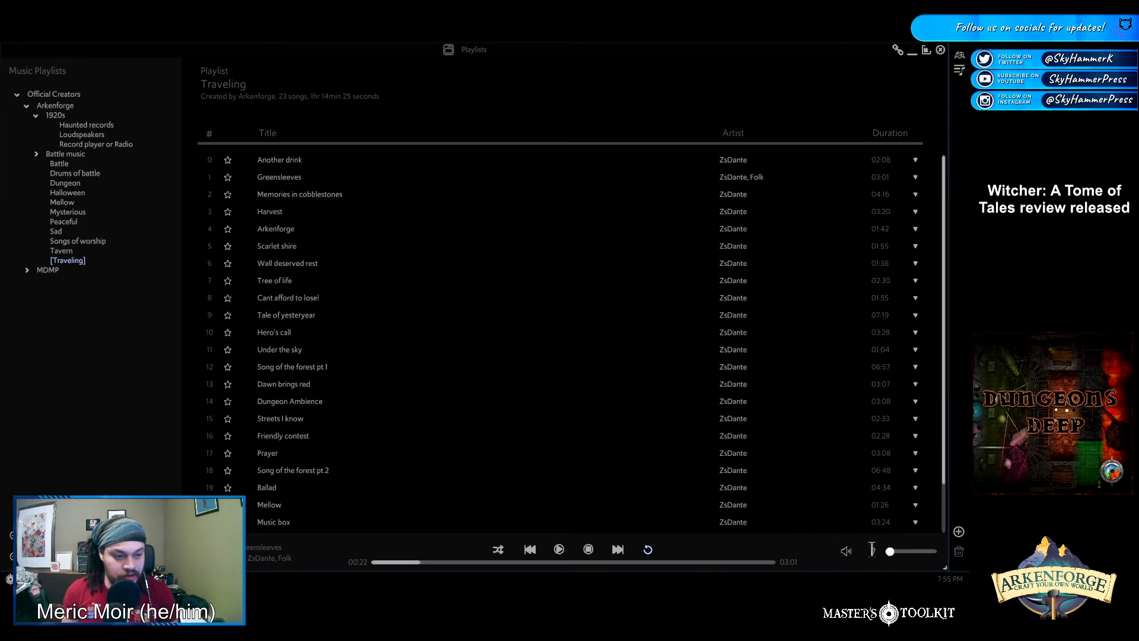
scroll(883, 553, "down", 2)
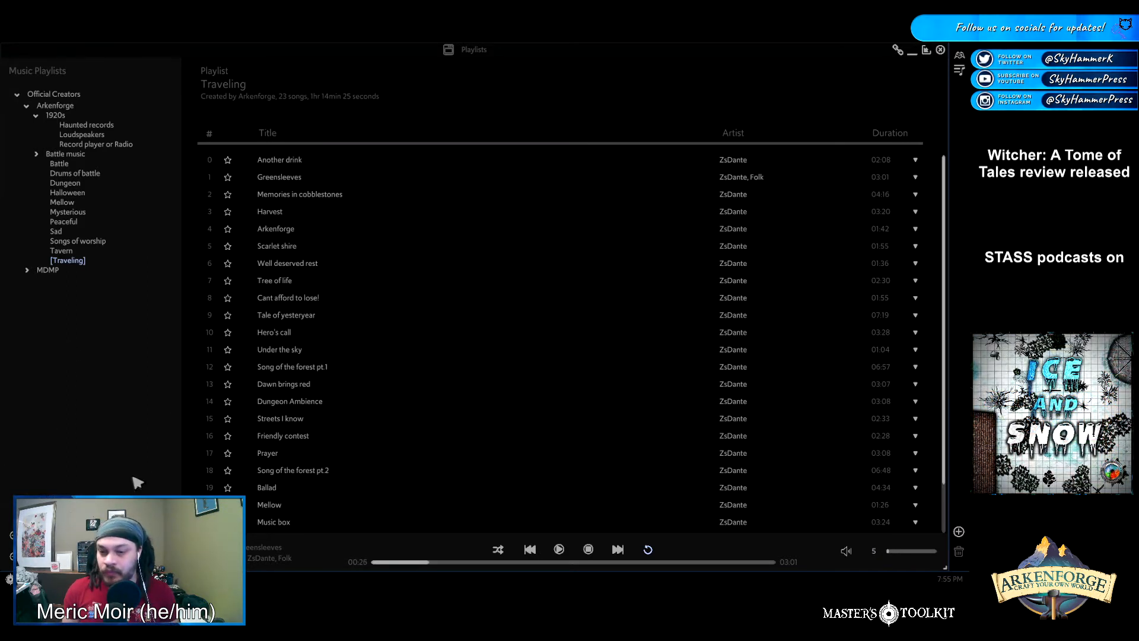
Show and hide the main menu over the open Traveling playlist several times
key("Escape")
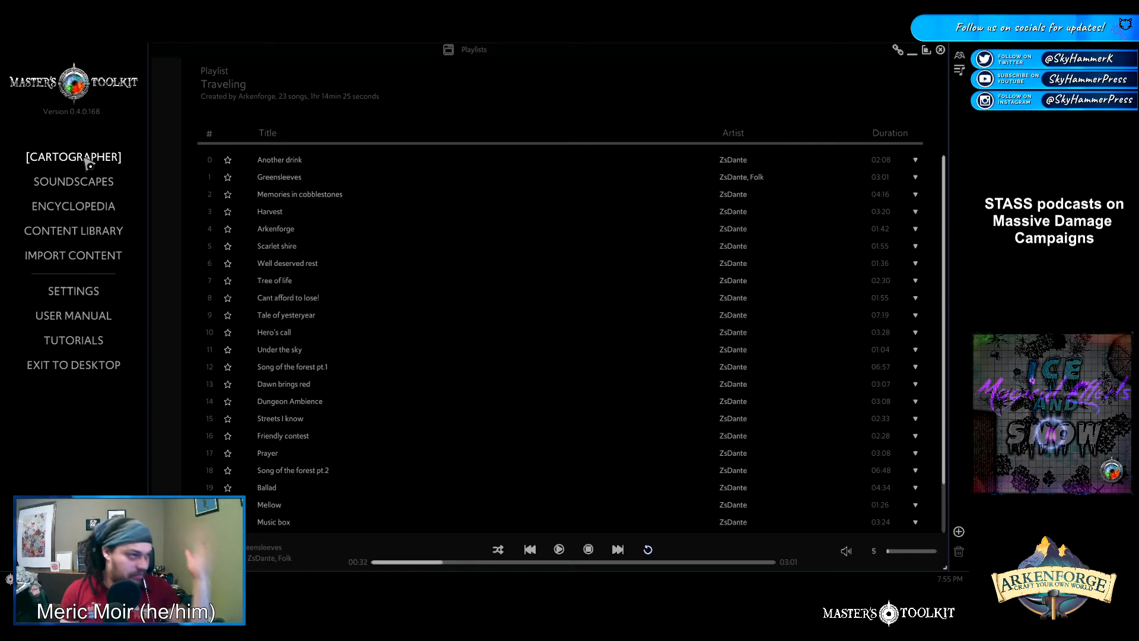
key("Escape")
key("Escape")
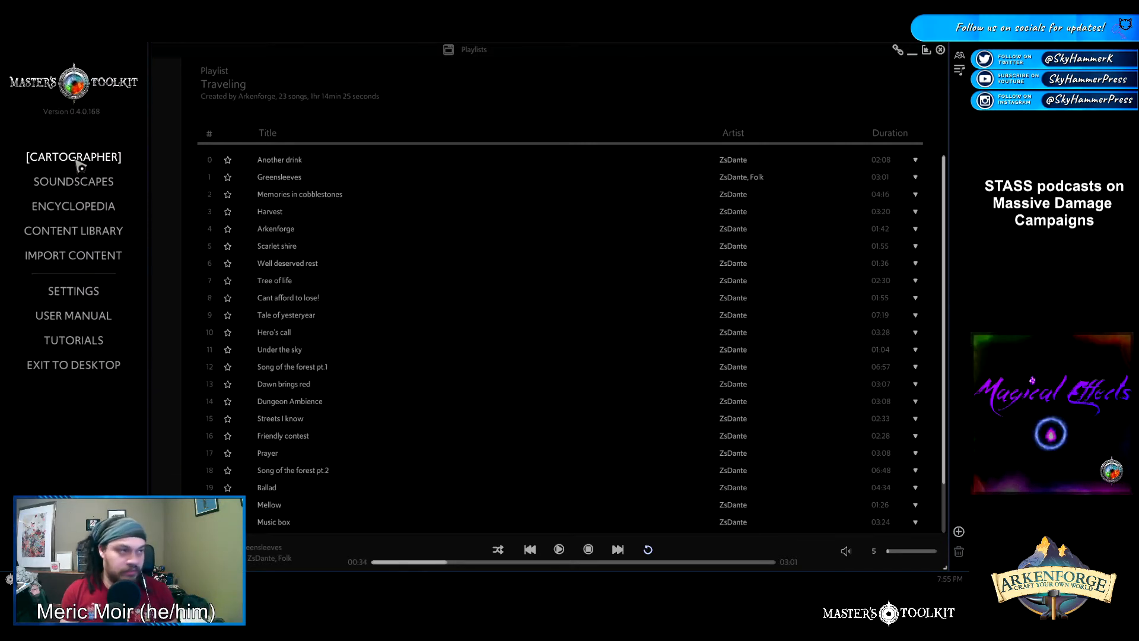
key("Escape")
key("Escape")
key("Escape")
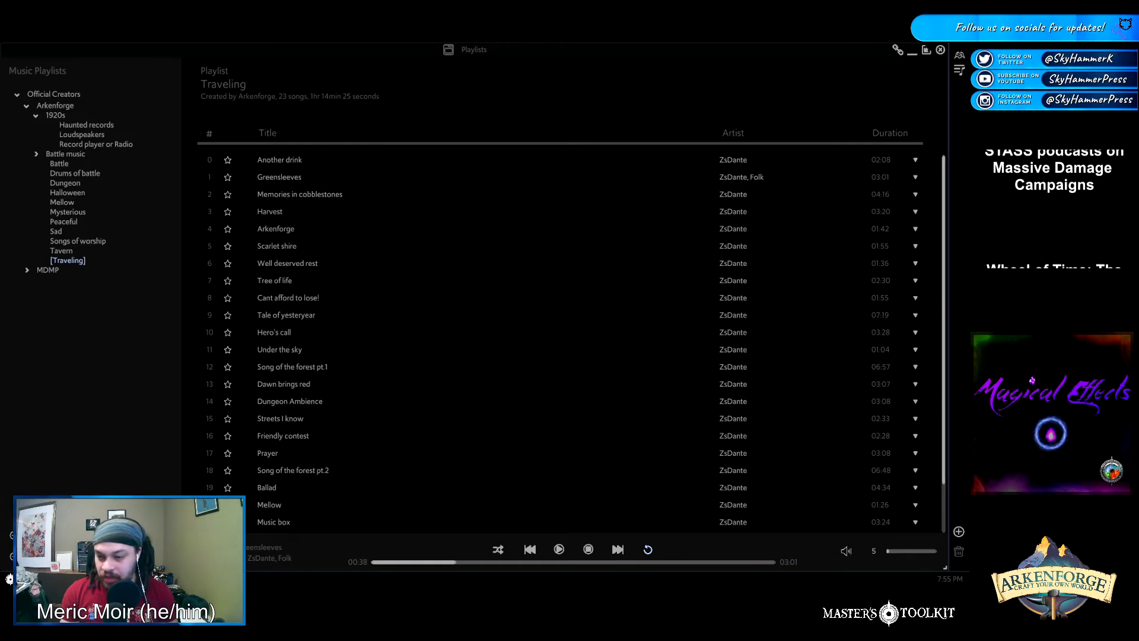
Open the toolkit's settings and examine the hotkey assignments in the Default profile
key("Escape")
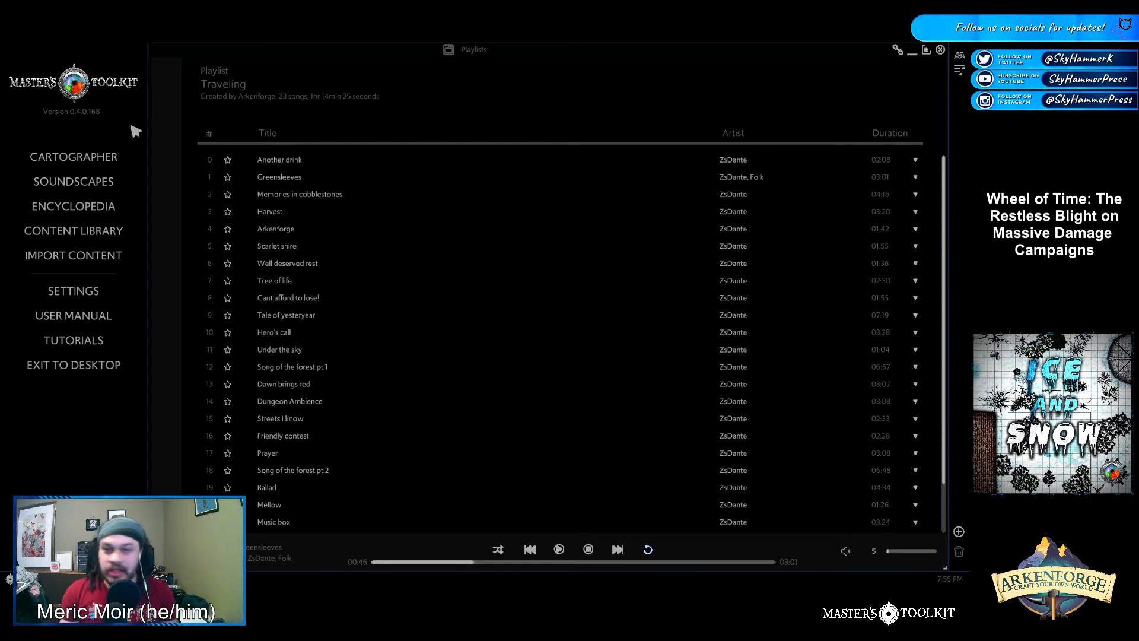
left_click(76, 291)
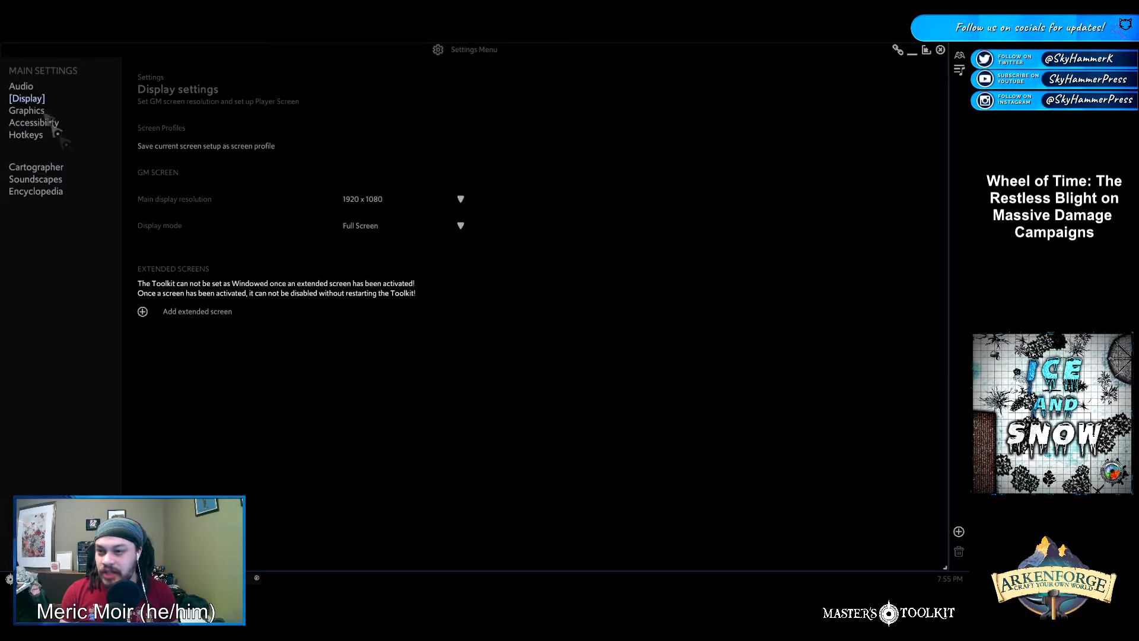
left_click(30, 136)
scroll(422, 315, "down", 3)
scroll(421, 315, "down", 10)
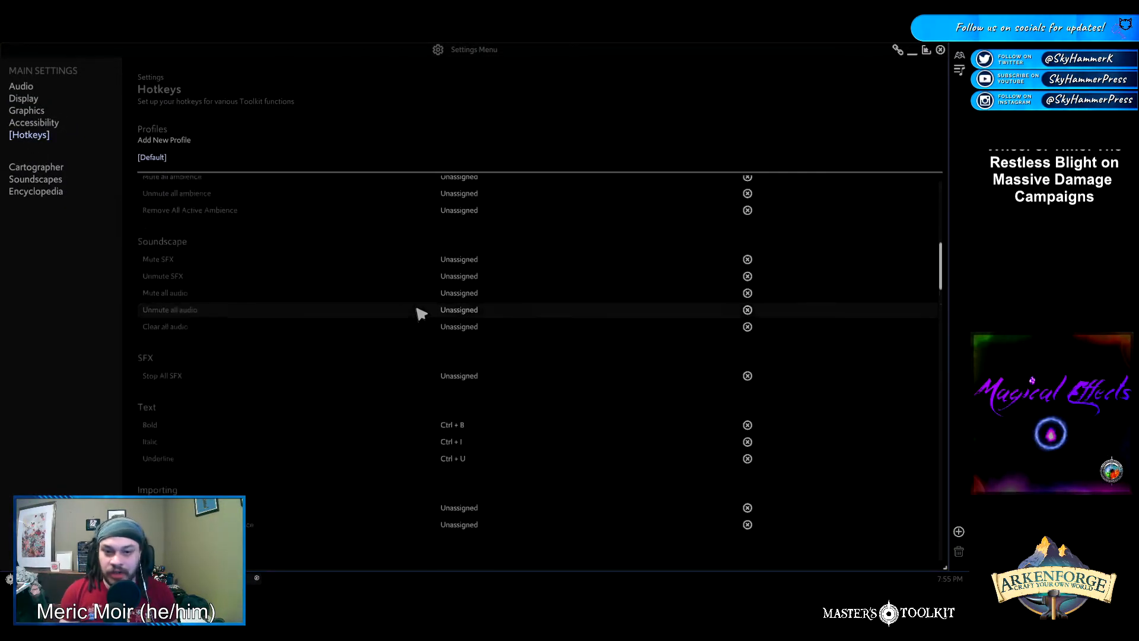
scroll(422, 319, "up", 10)
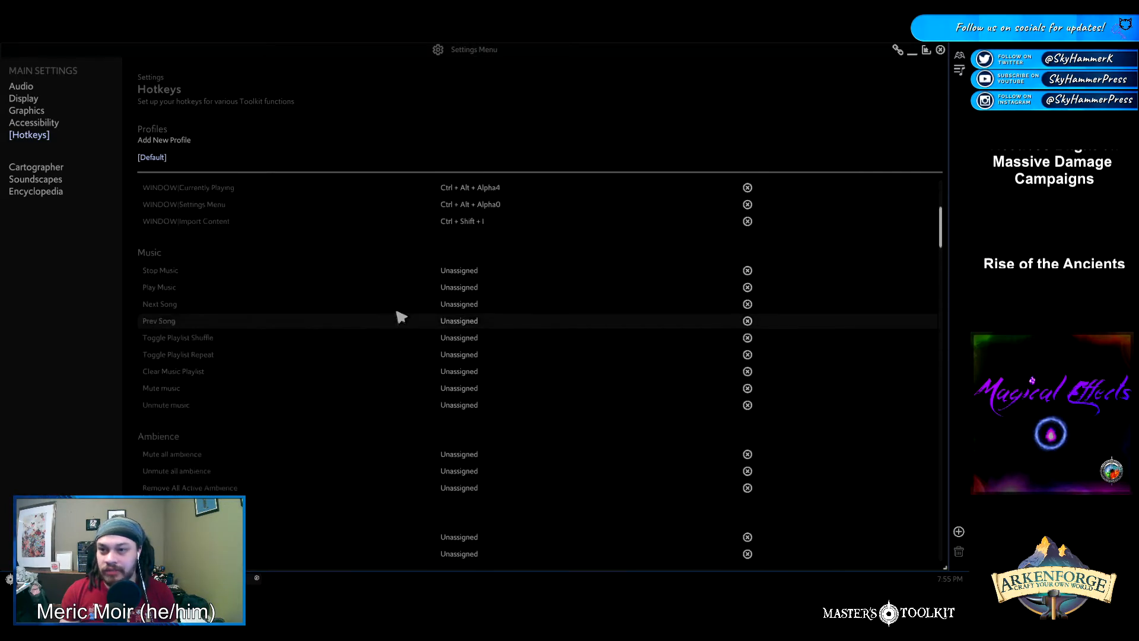
scroll(391, 316, "up", 3)
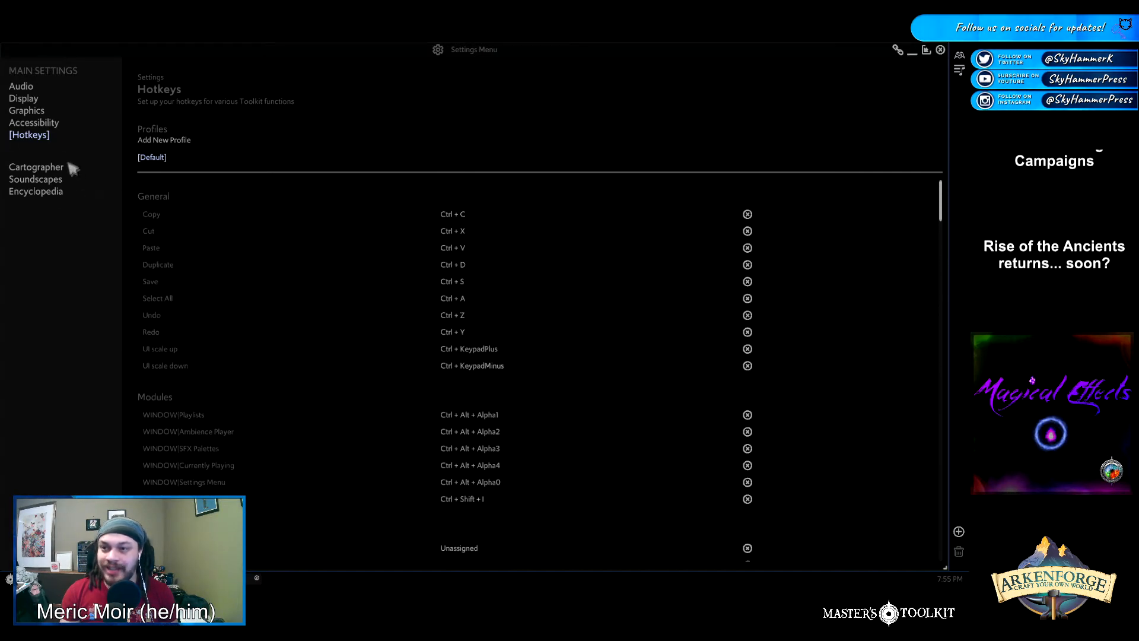
Open the accessibility settings and try the dyslexia-friendly font, leaving it switched off
left_click(48, 122)
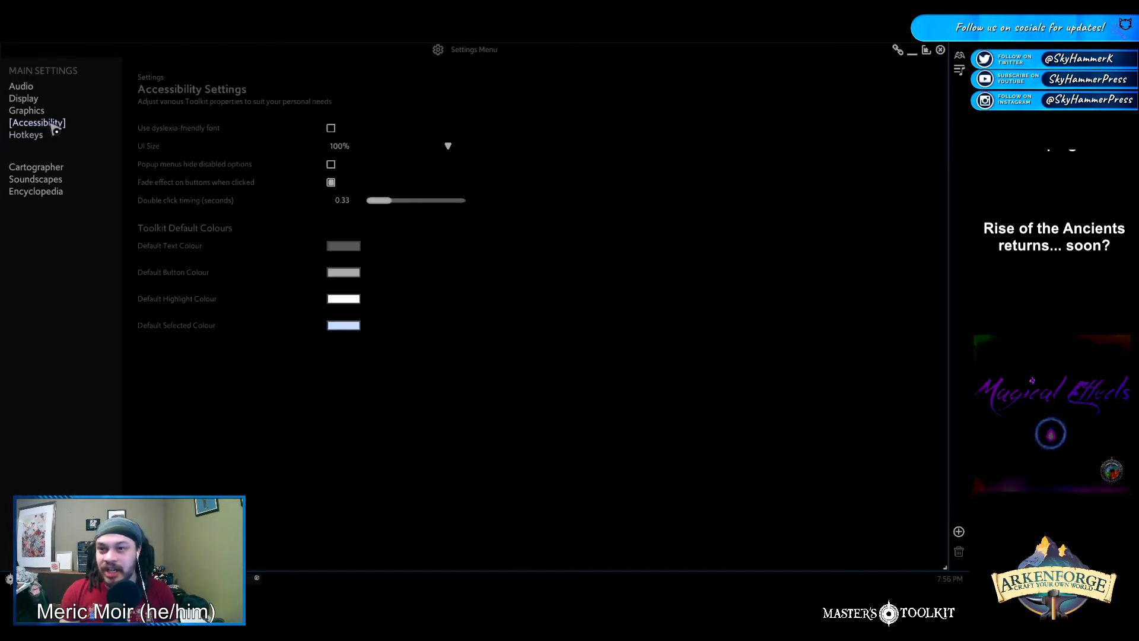
left_click(330, 129)
left_click(332, 131)
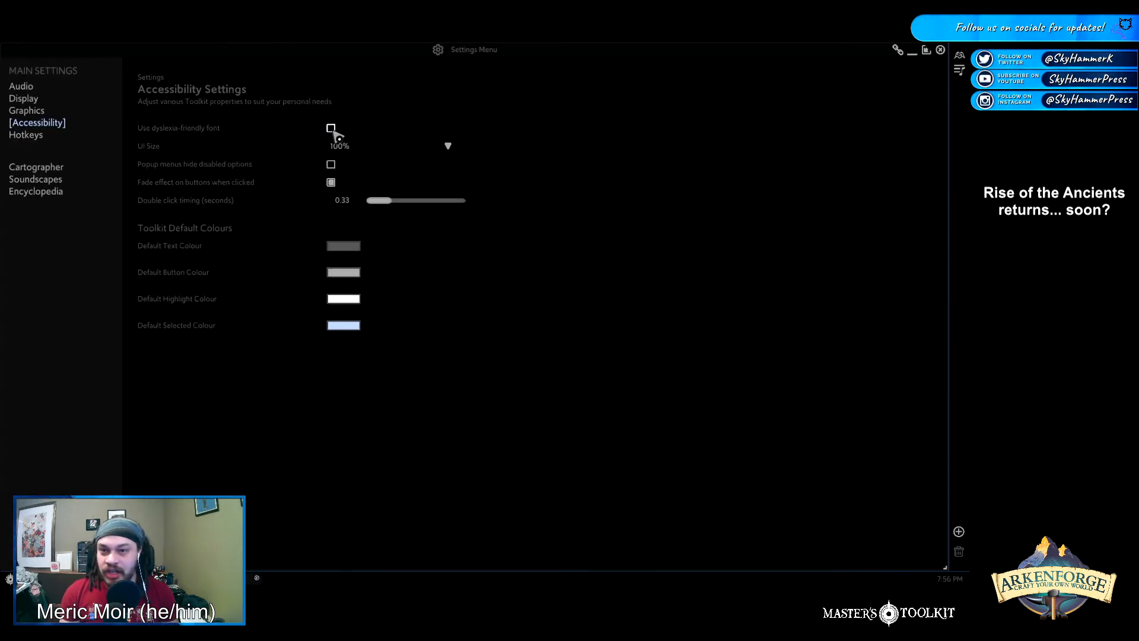
Try the UI size at 150% before restoring 100%, and toggle the fade effect on clicked buttons off and on
left_click(407, 146)
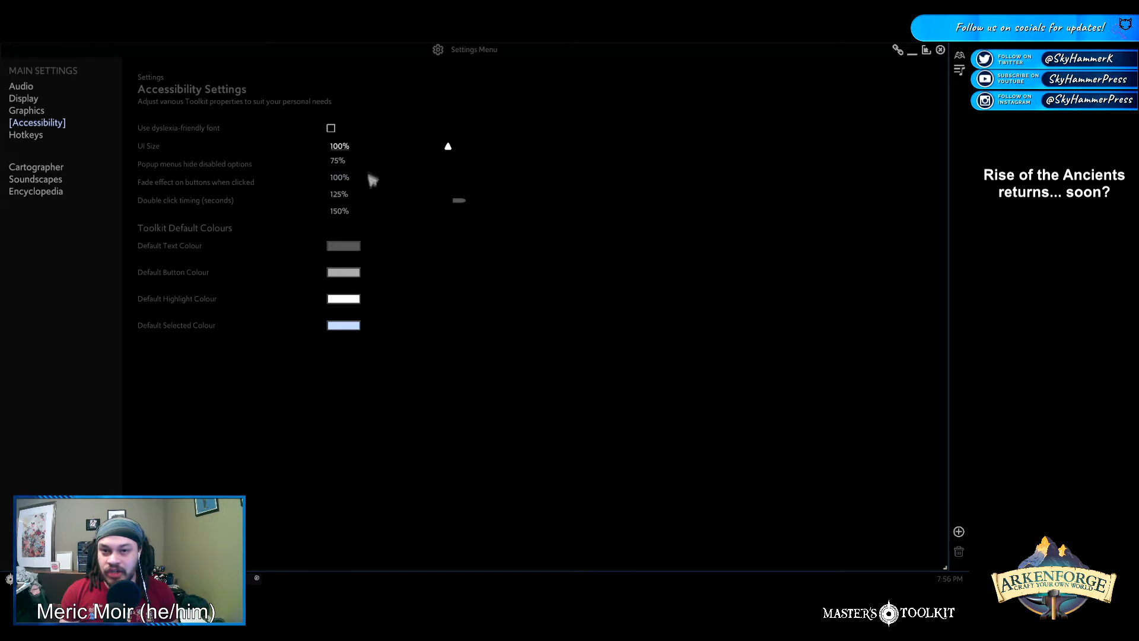
left_click(358, 214)
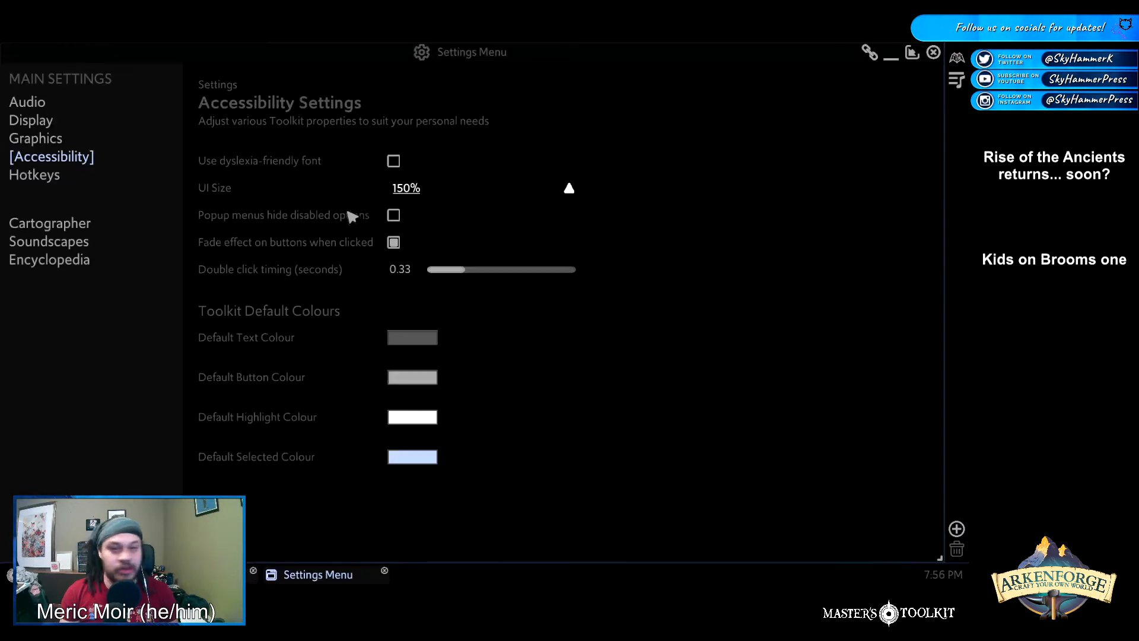
left_click(522, 189)
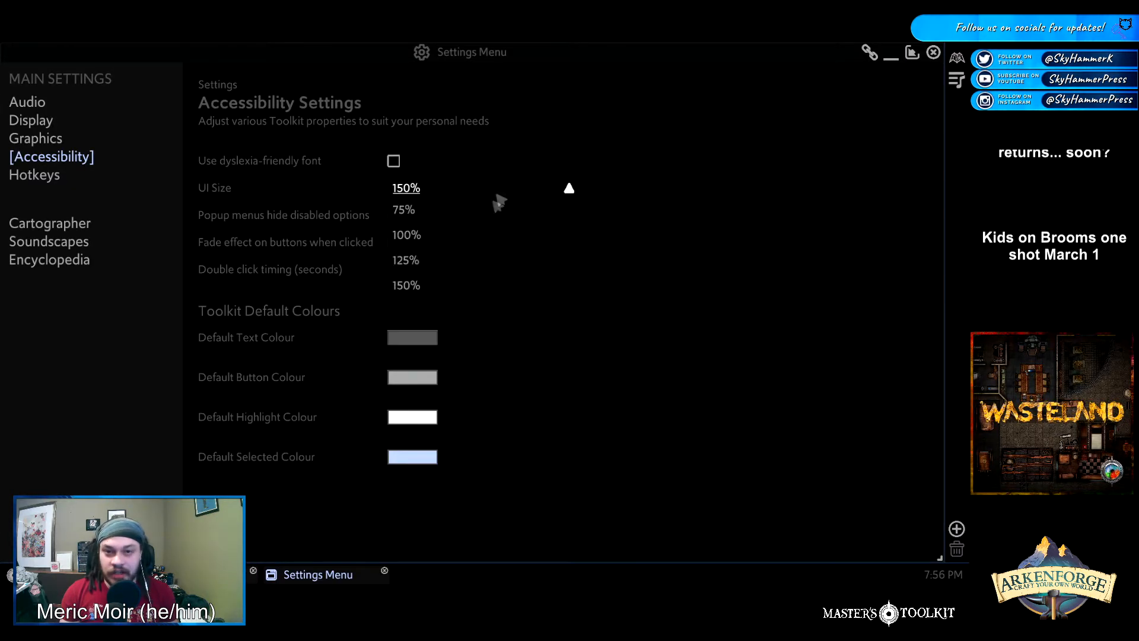
left_click(396, 238)
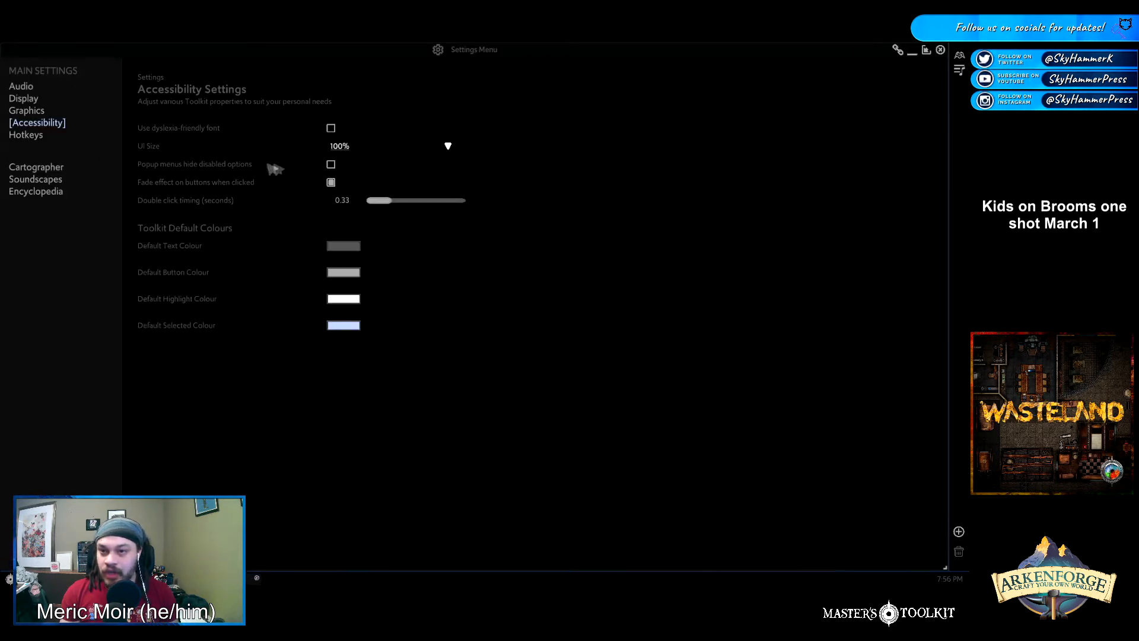
left_click(330, 182)
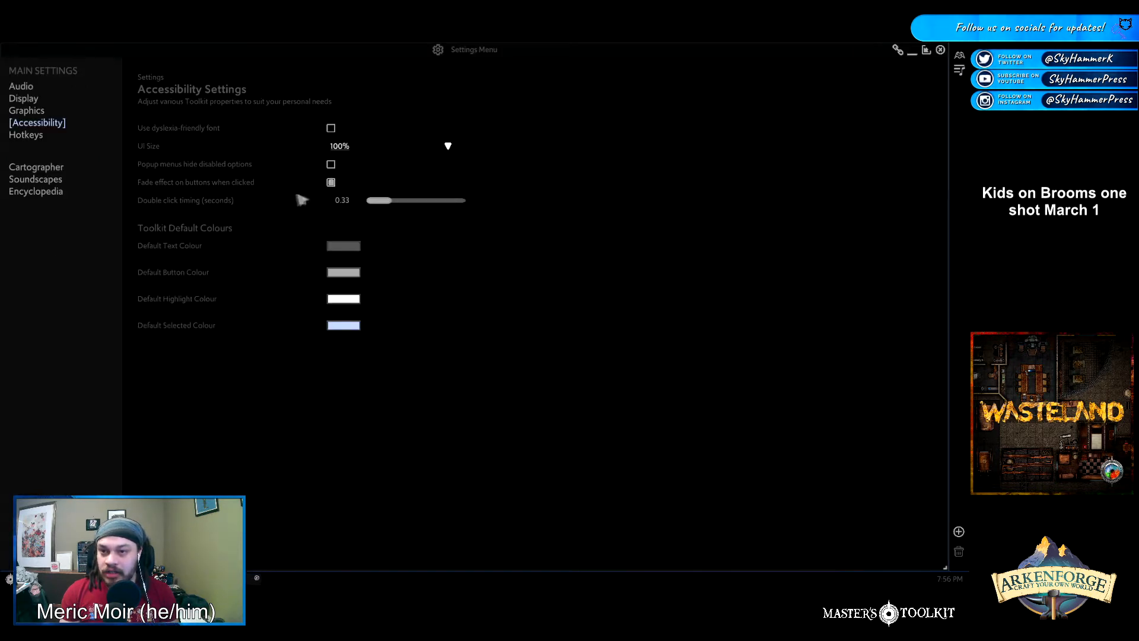
left_click(331, 183)
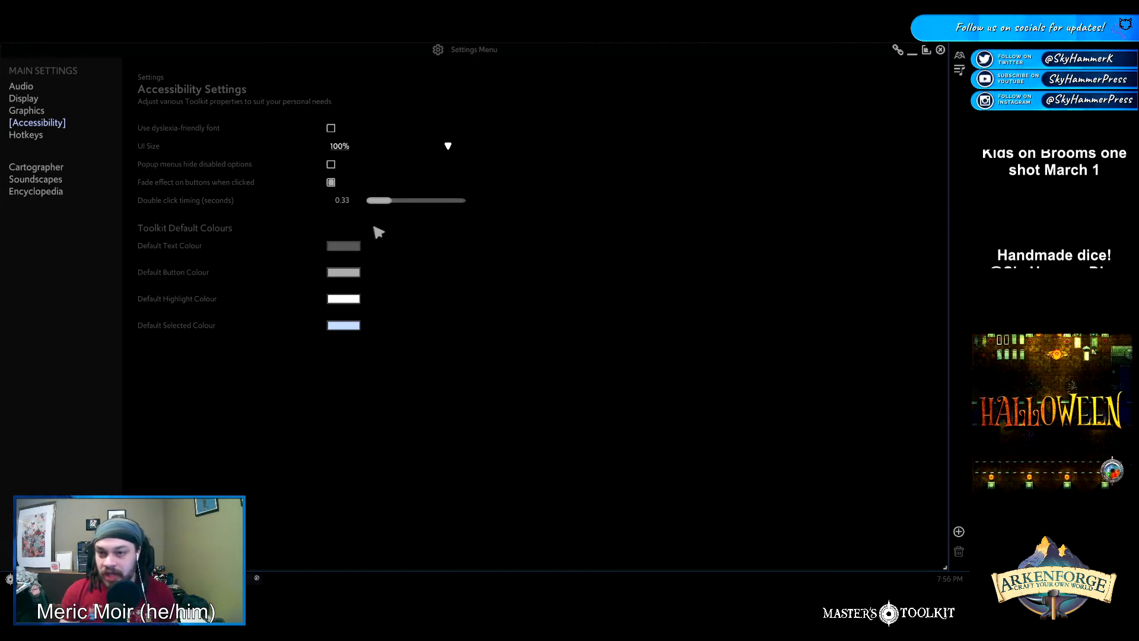
Try blue 1731ff as the default text colour, restoring the original colour before leaving the colour picker
left_click(345, 246)
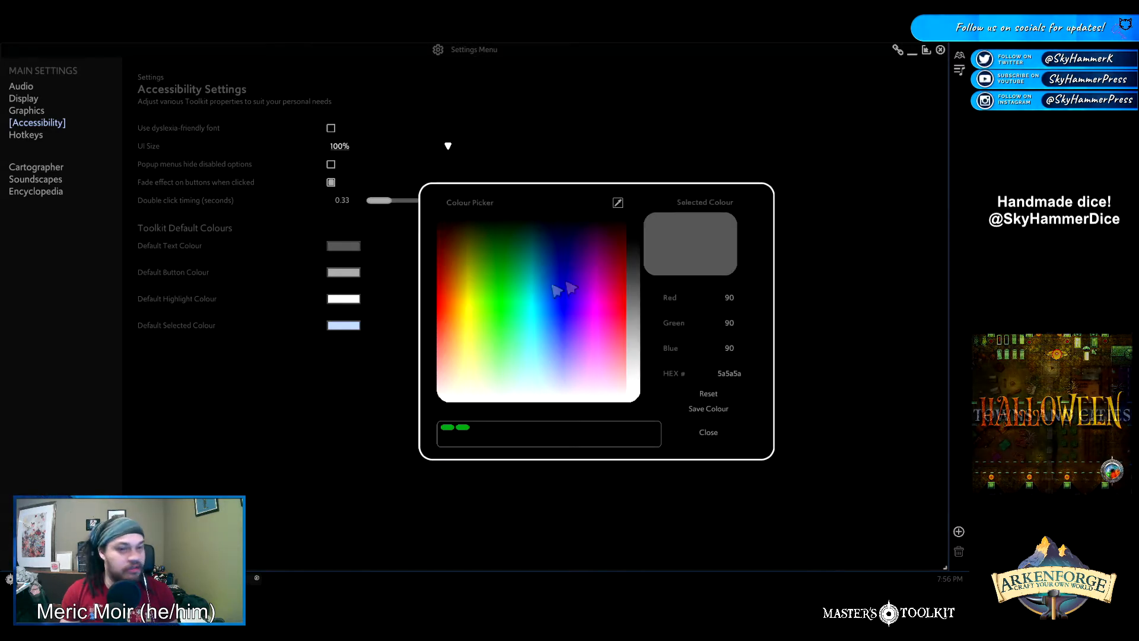
left_click_drag(559, 331, 466, 274)
left_click(559, 317)
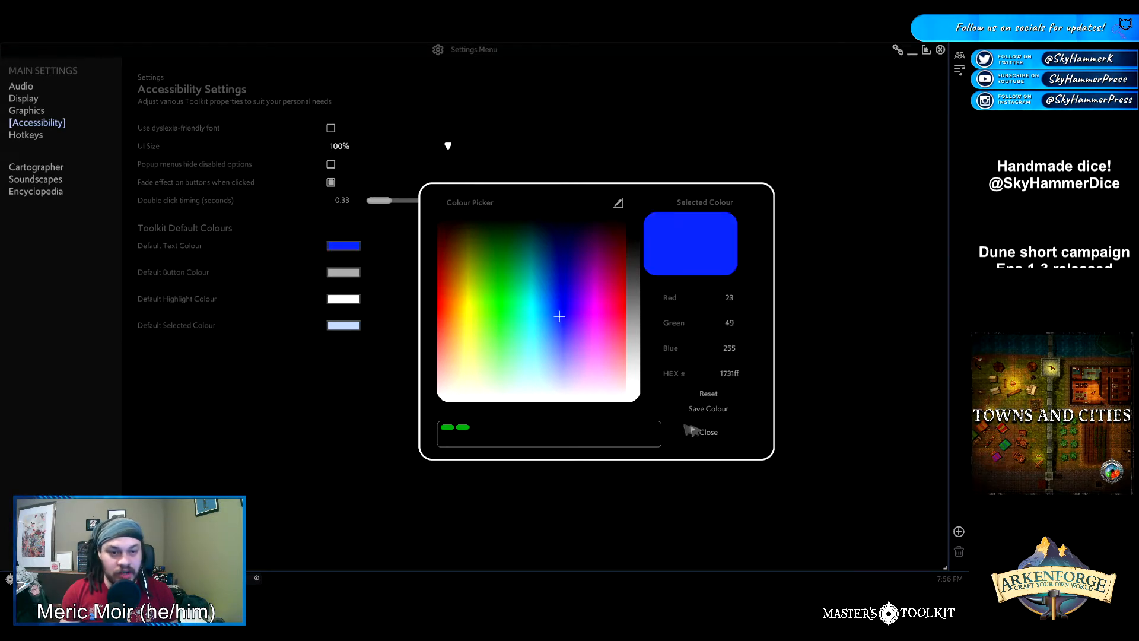
left_click(710, 409)
left_click(708, 432)
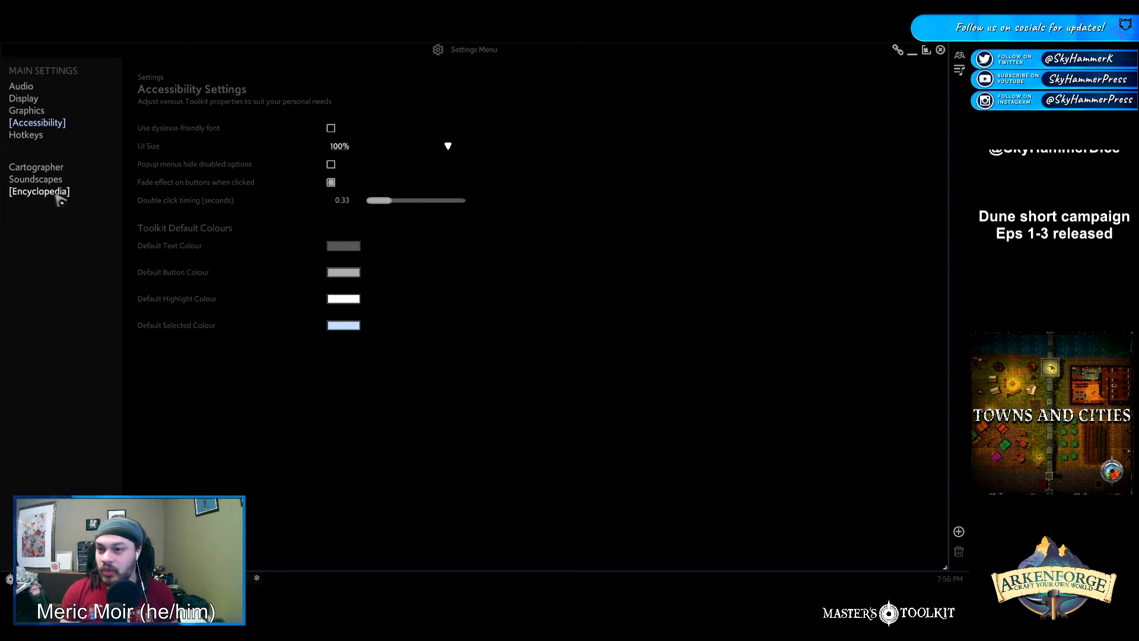
Look over the audio and display settings
left_click(32, 87)
left_click(34, 98)
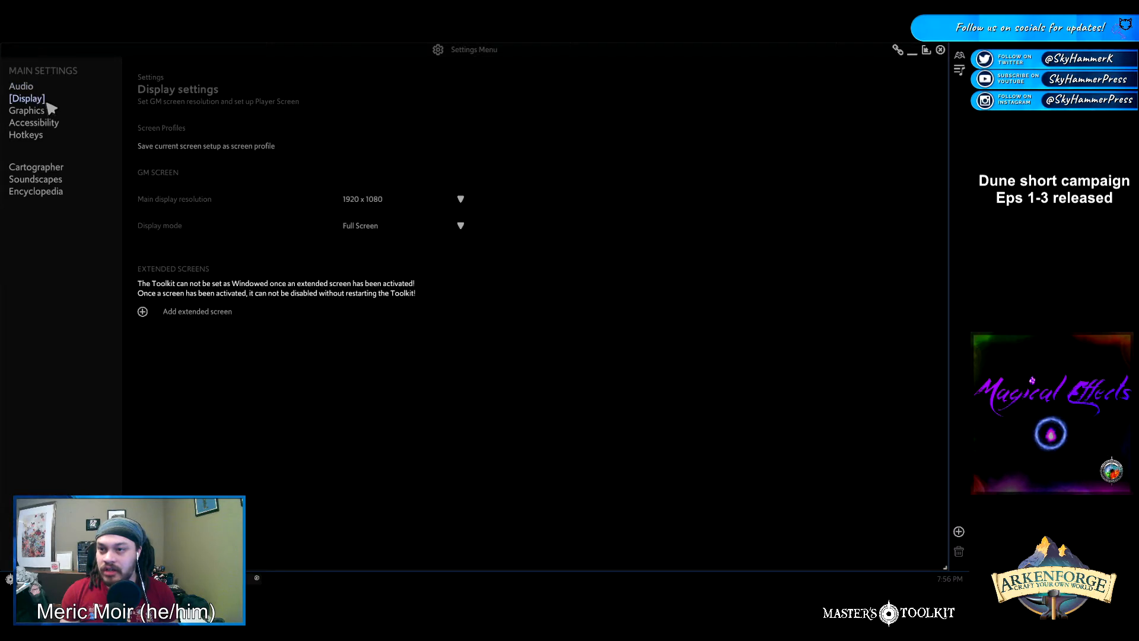
Open the encyclopedia notes, browse the MDMP introduction and player character folders, and view the Player character 1 note
key("Escape")
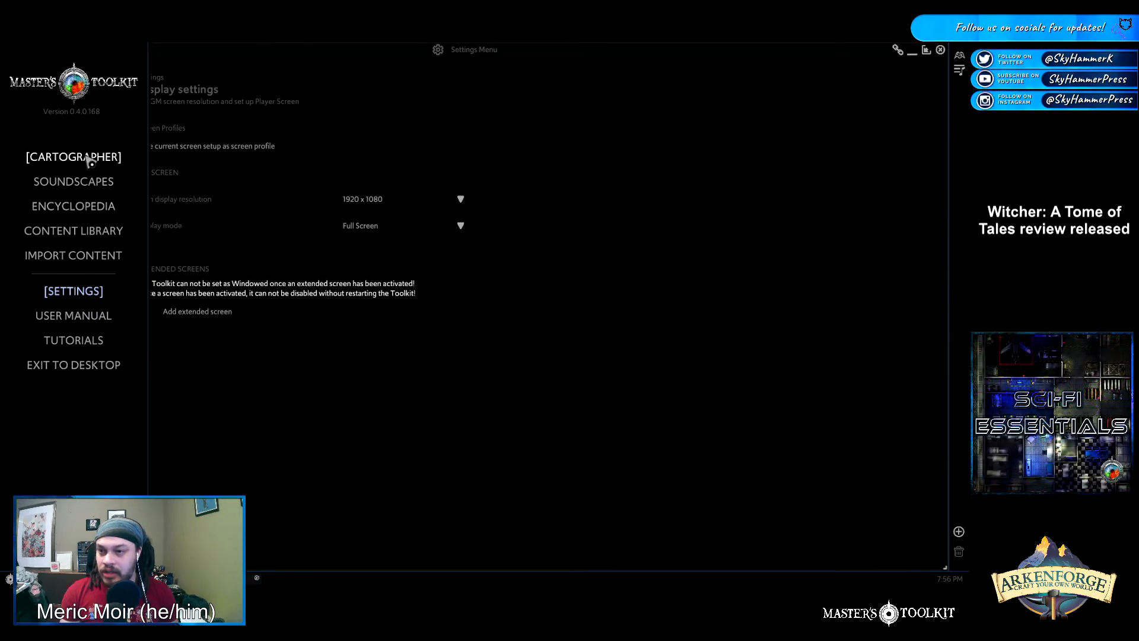
left_click(82, 207)
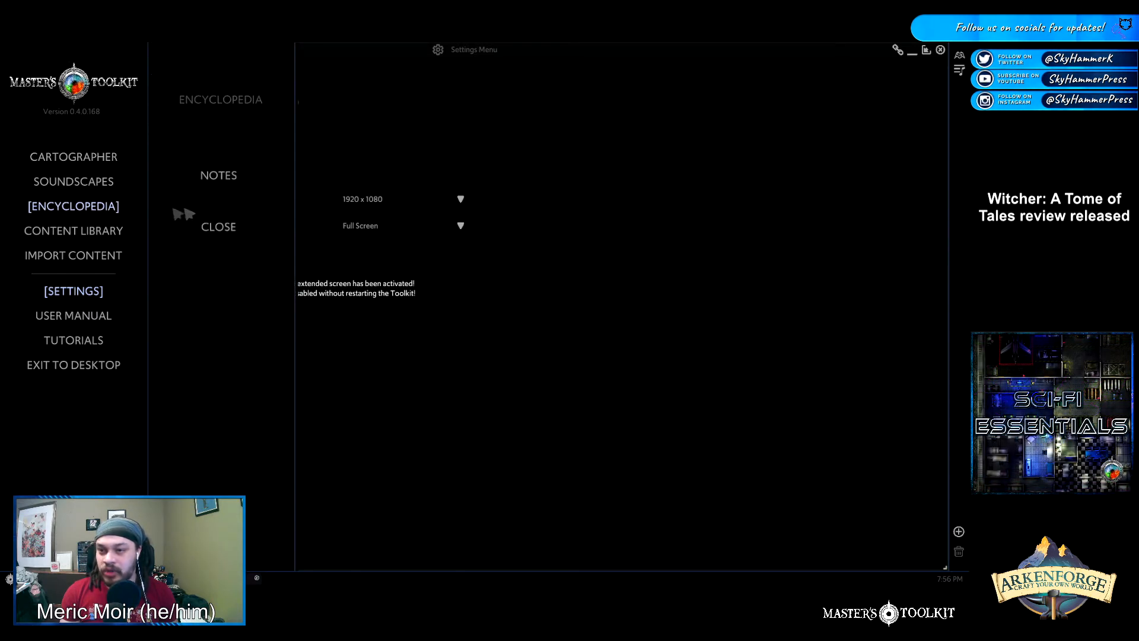
left_click(219, 176)
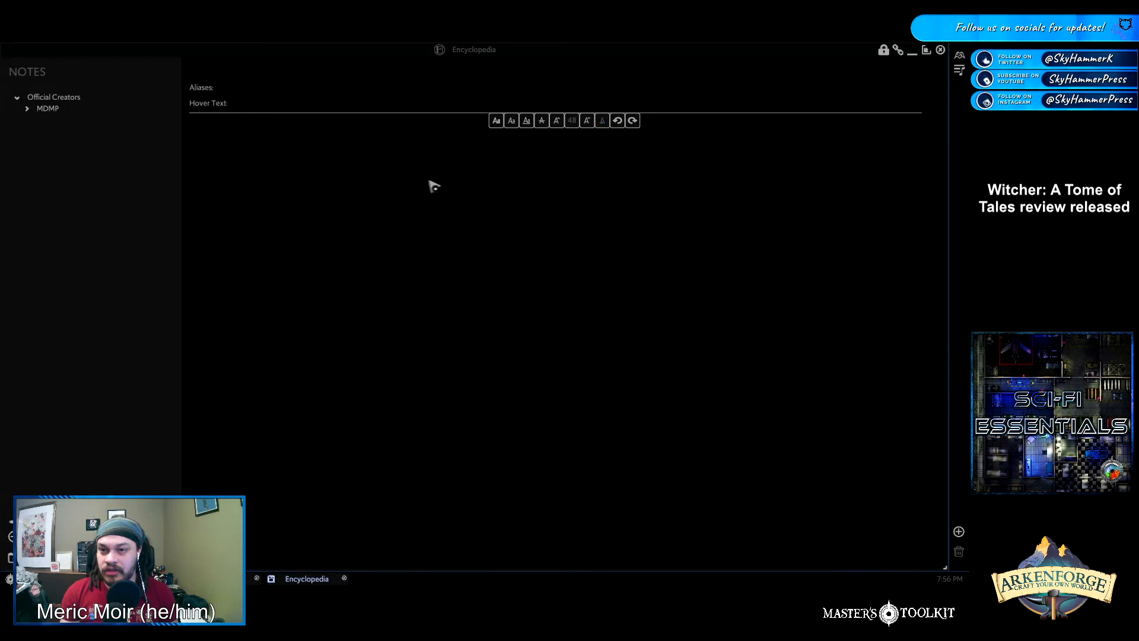
left_click(30, 108)
left_click(36, 128)
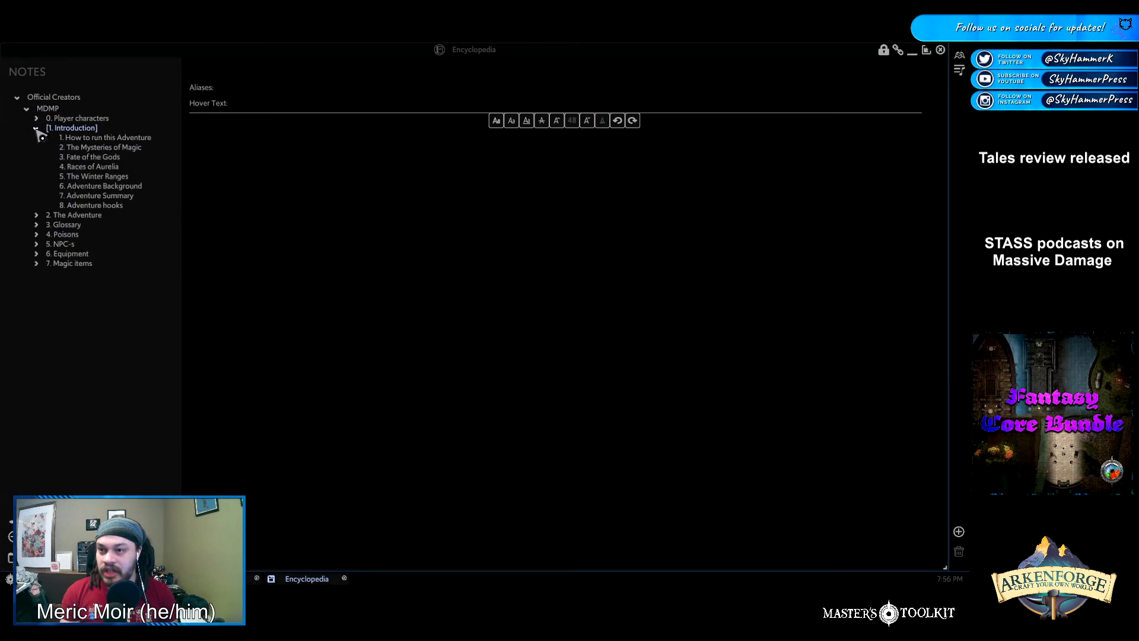
left_click(36, 128)
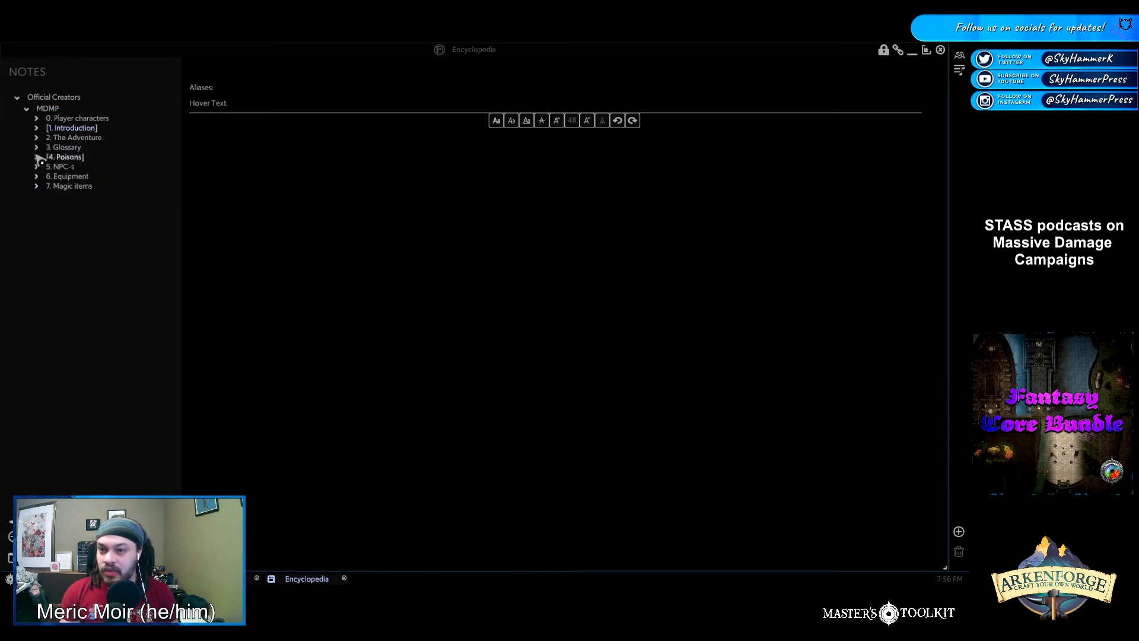
left_click(36, 118)
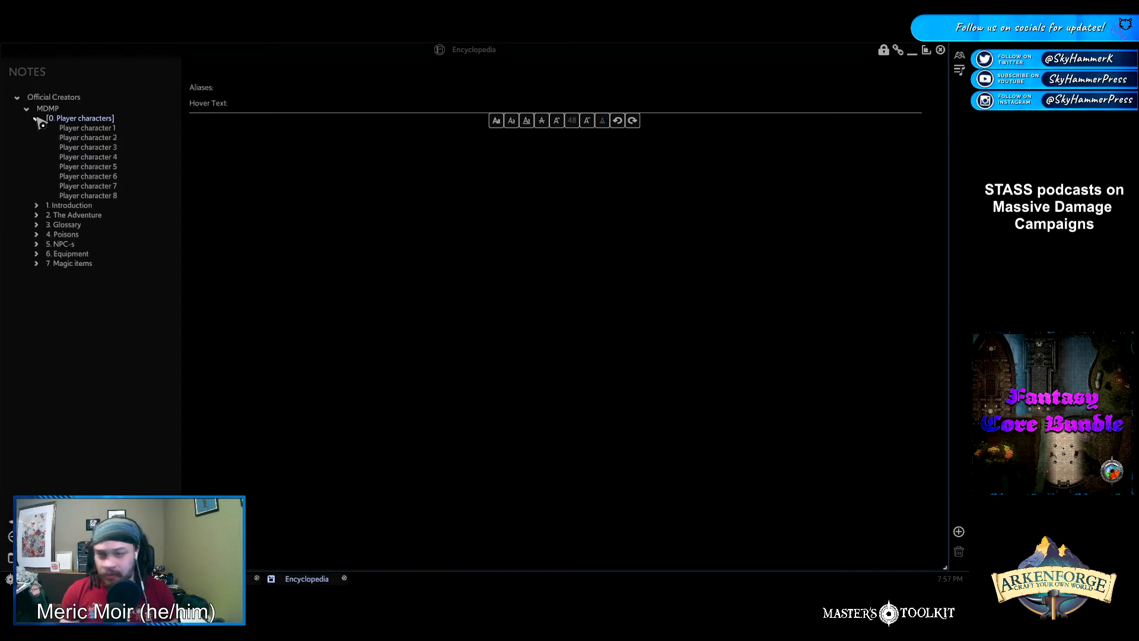
left_click(88, 128)
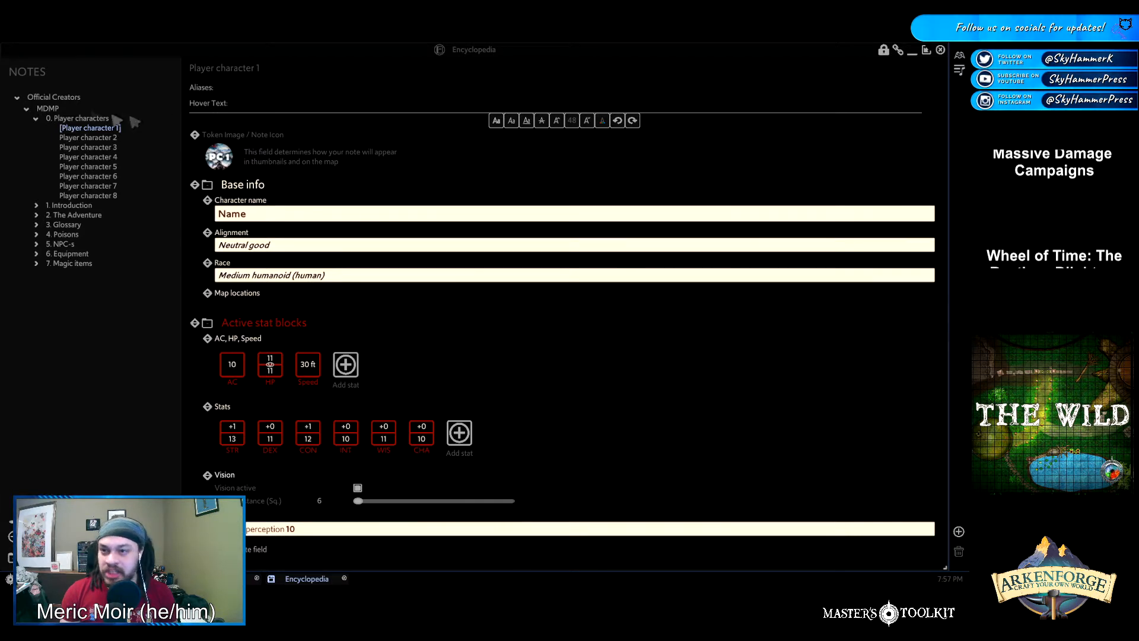
Create a new Cartographer map named Caves of Chemainus with the default starting settings
mouse_move(27, 80)
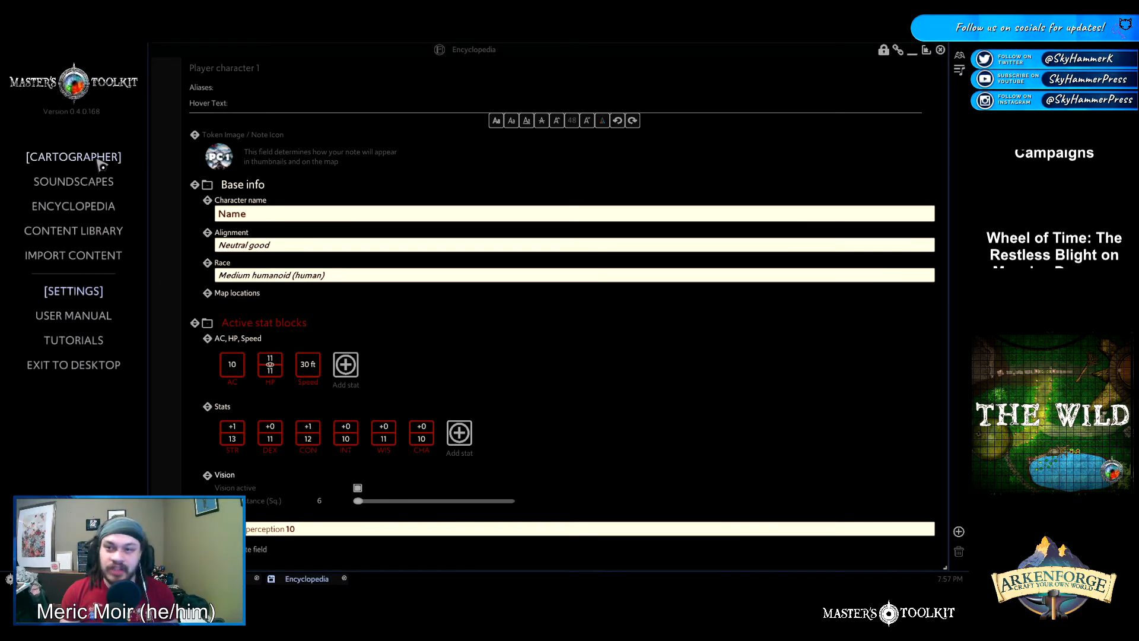
left_click(100, 162)
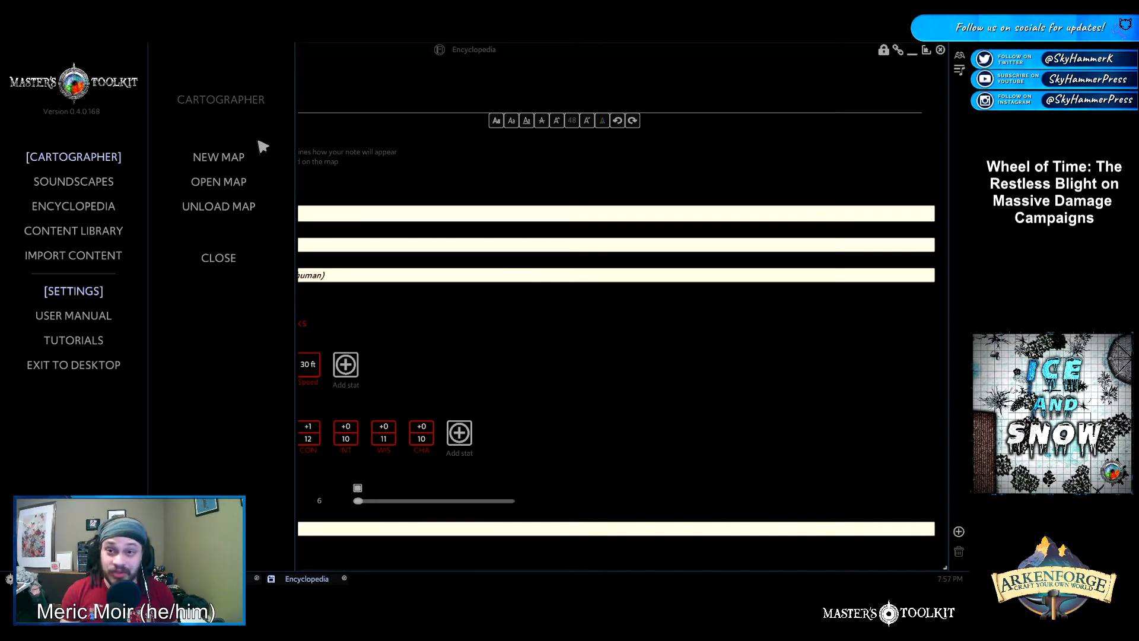
left_click(235, 157)
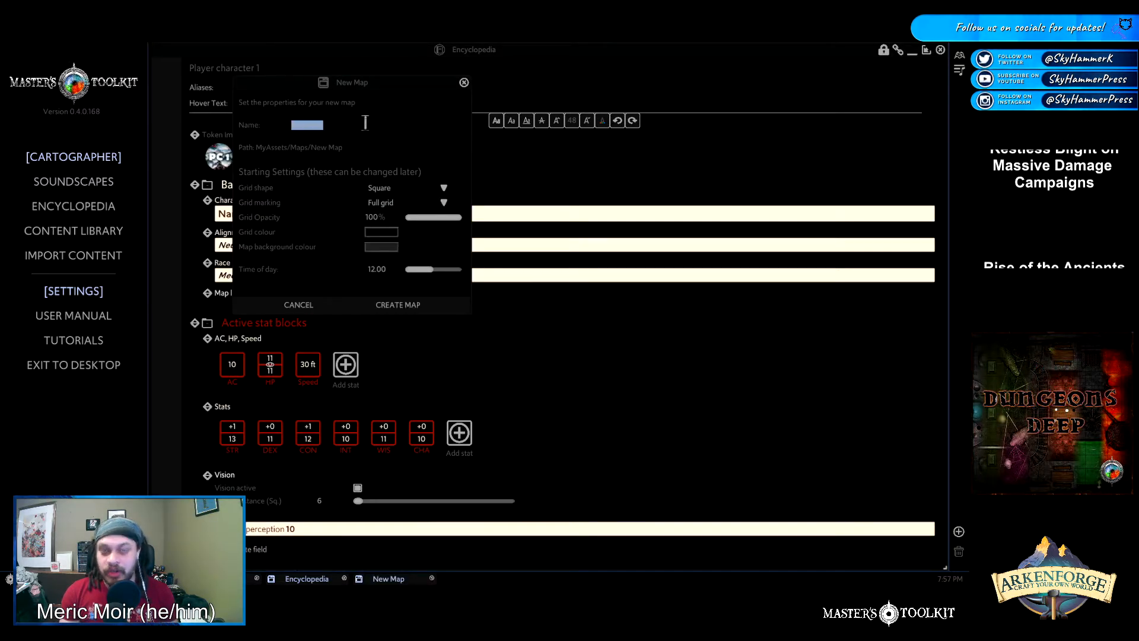
type("Caves of Chemainus")
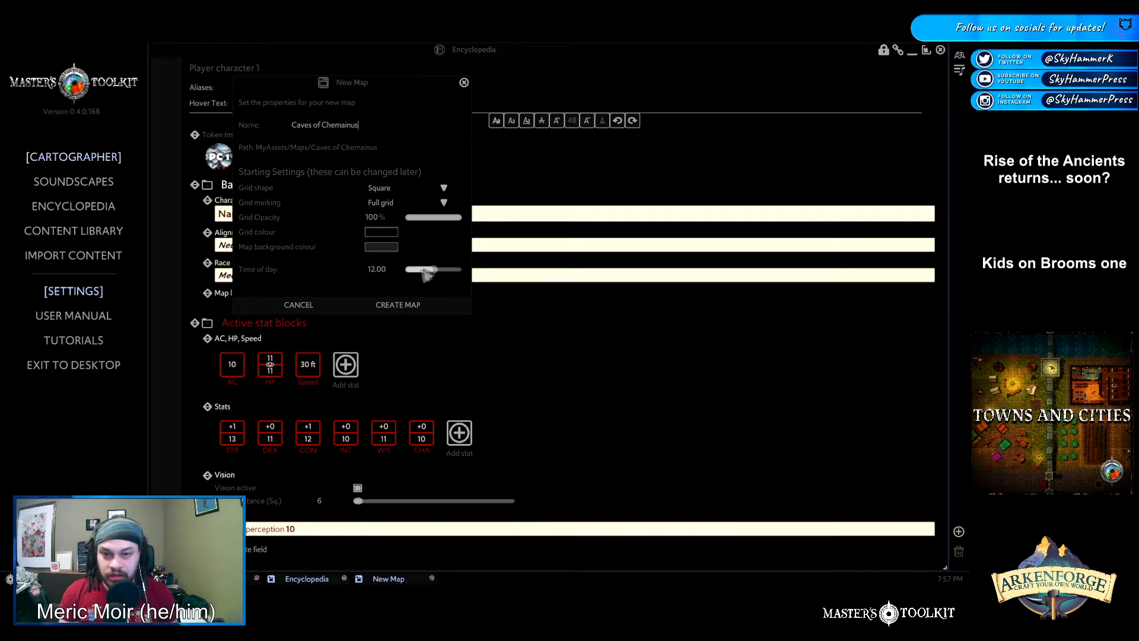
left_click(386, 307)
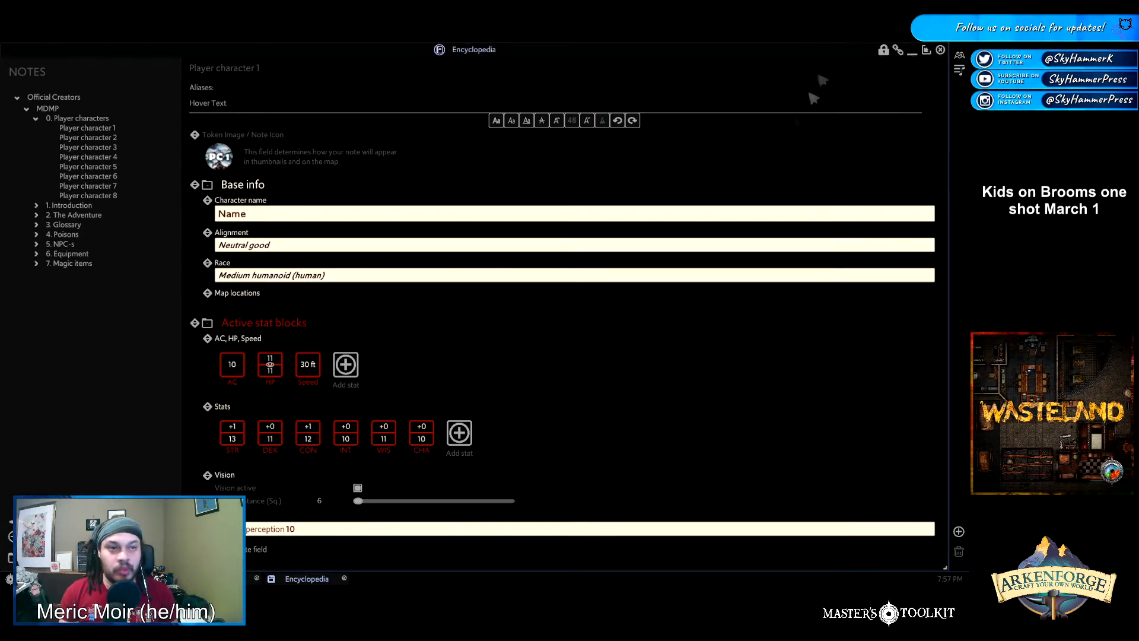
Close the encyclopedia, the settings and the remaining window covering the Caves of Chemainus map
left_click(942, 52)
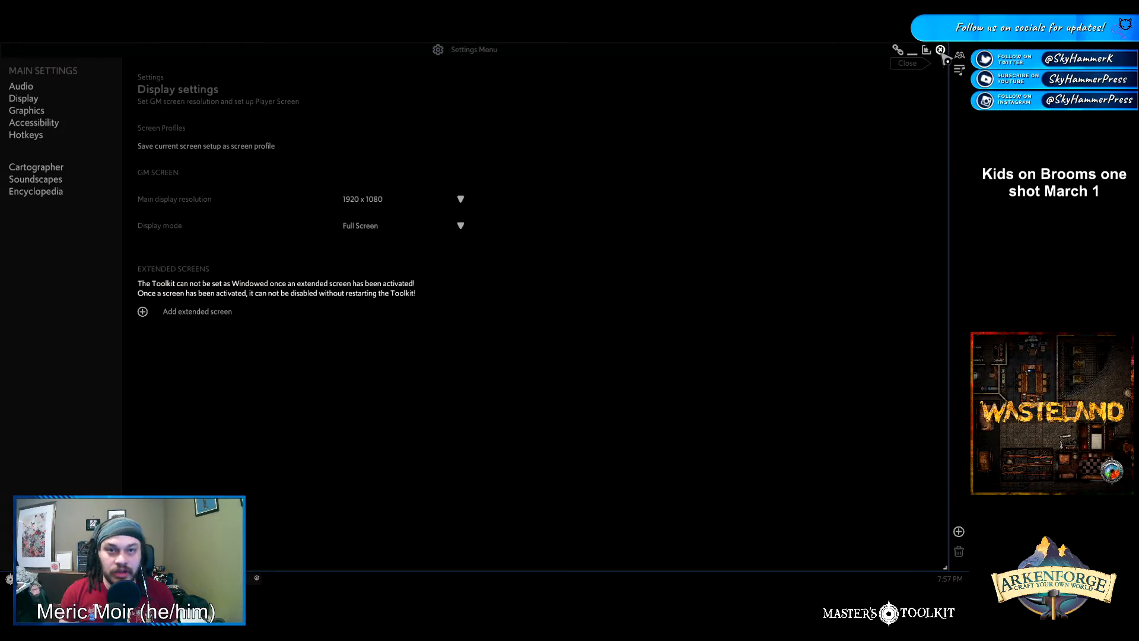
left_click(941, 50)
left_click(941, 51)
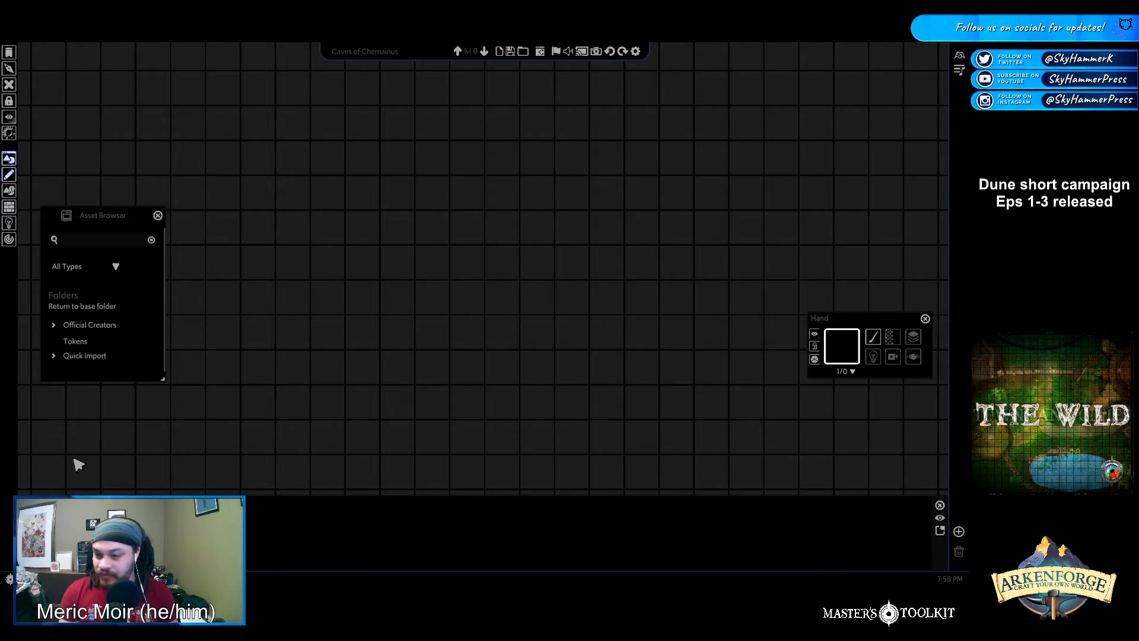
Add the Traveling music playlist to the Arkenbar and trigger it from there, closing the playlists window
key("Escape")
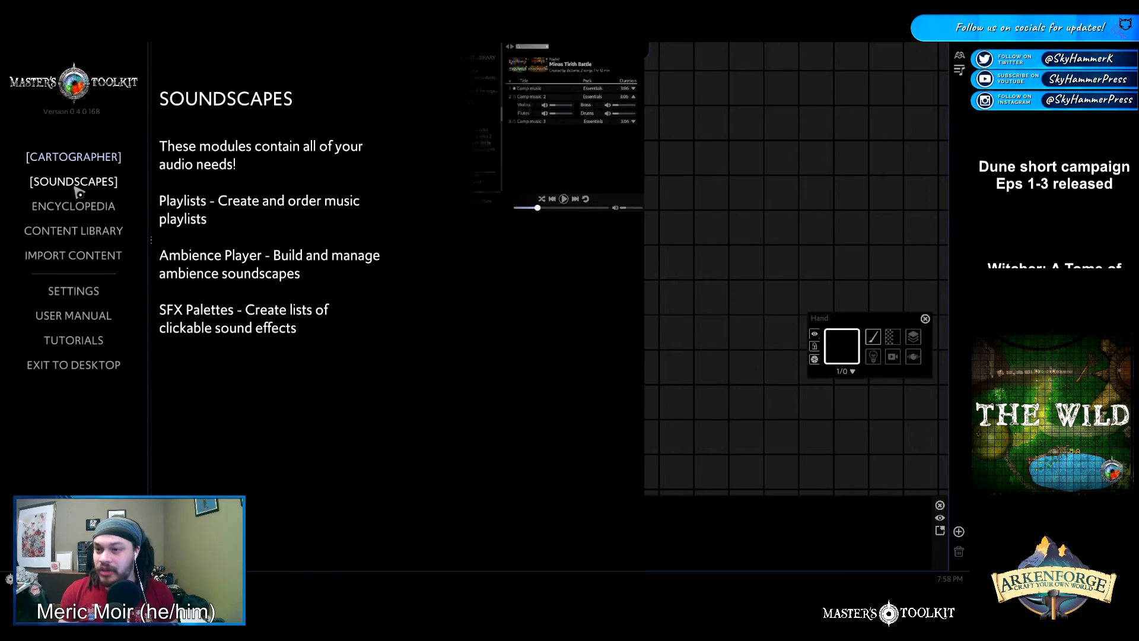
left_click(76, 185)
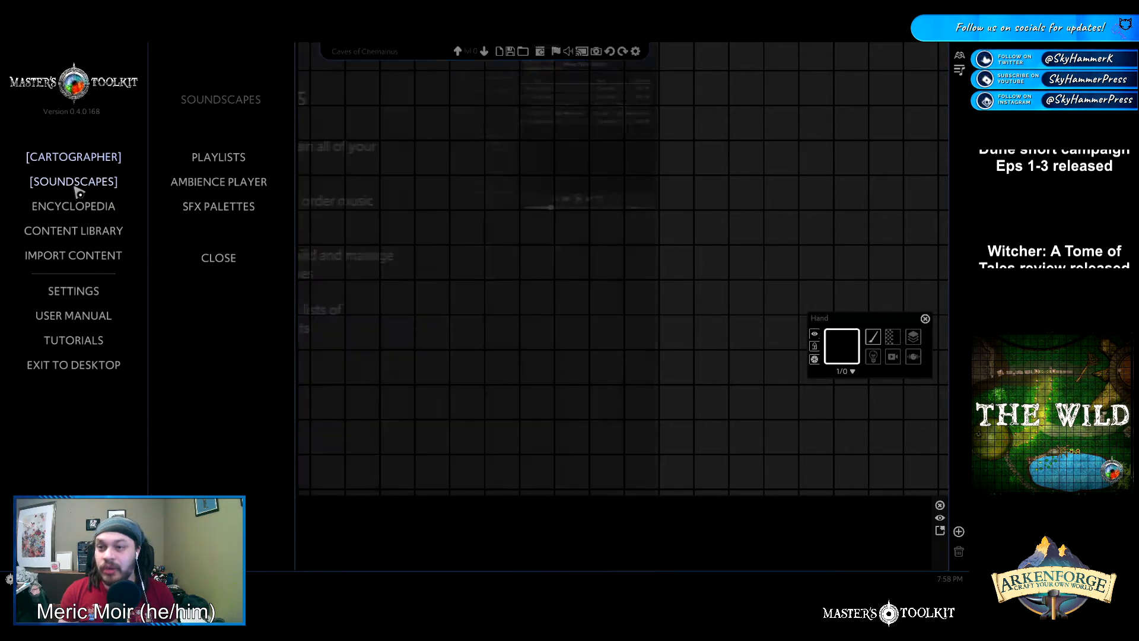
left_click(220, 162)
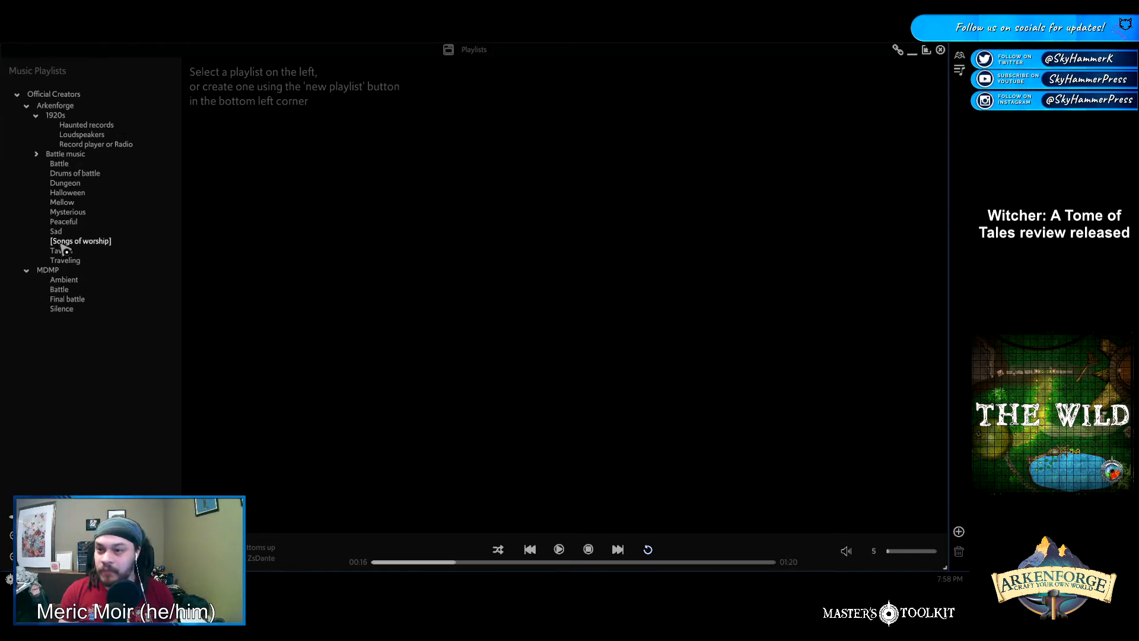
left_click_drag(70, 260, 960, 86)
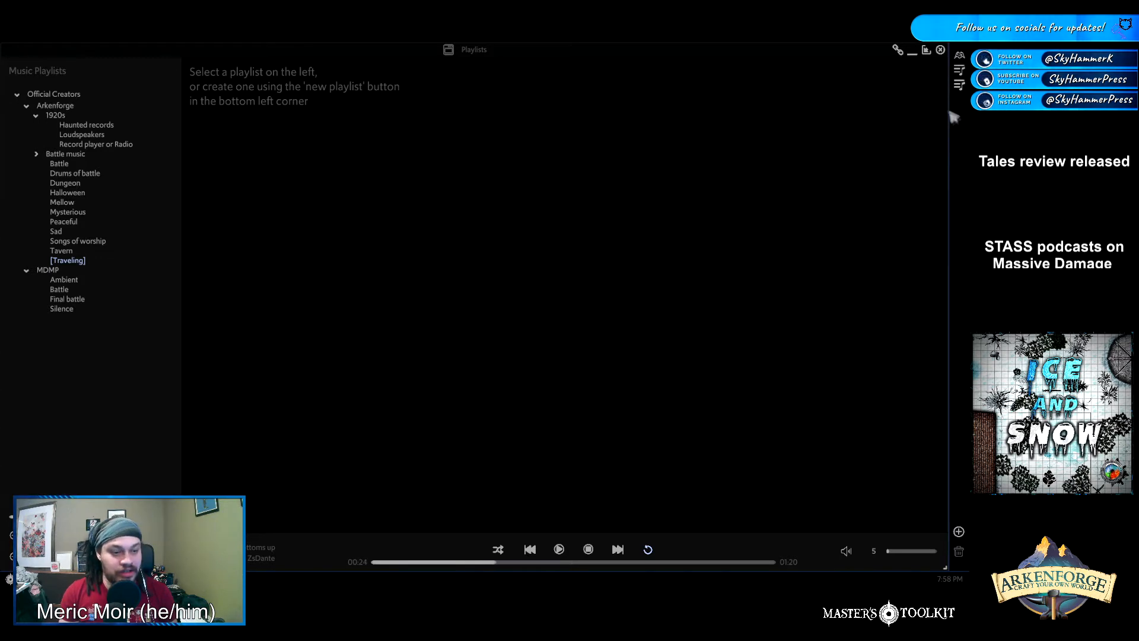
left_click(959, 84)
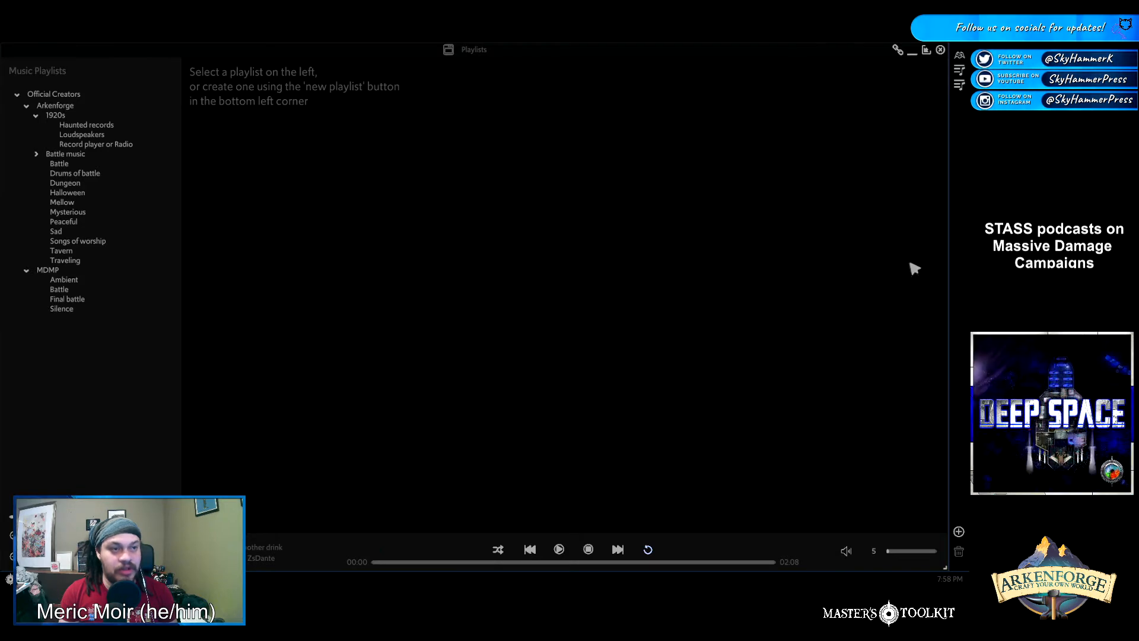
left_click(940, 50)
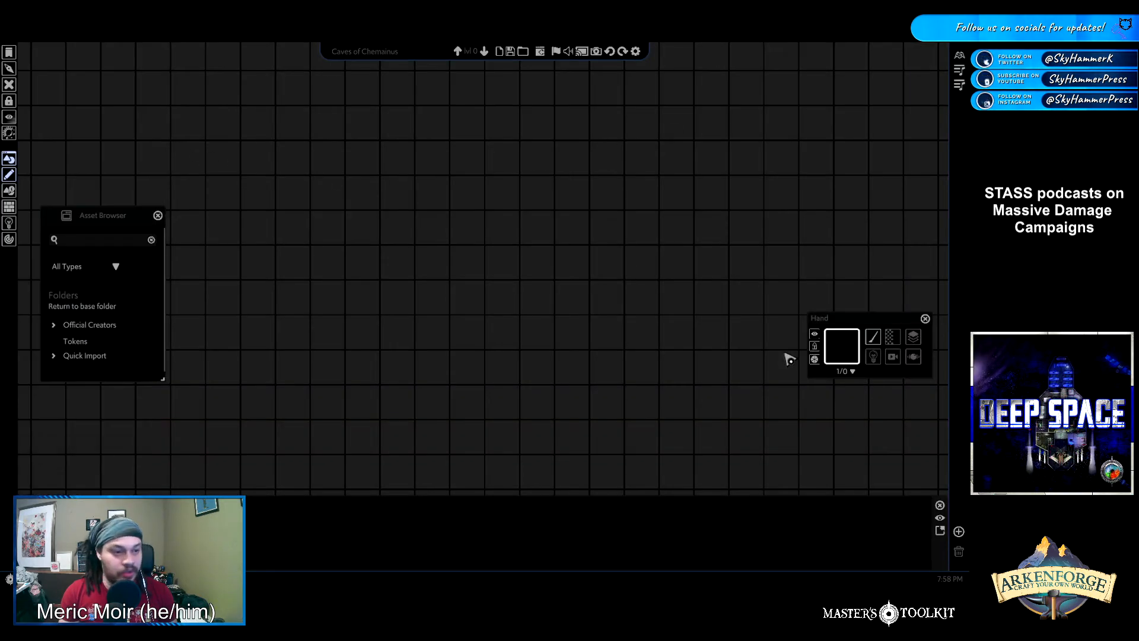
View the hotkey and removal options of the Traveling playlist shortcut on the Arkenbar
right_click(961, 87)
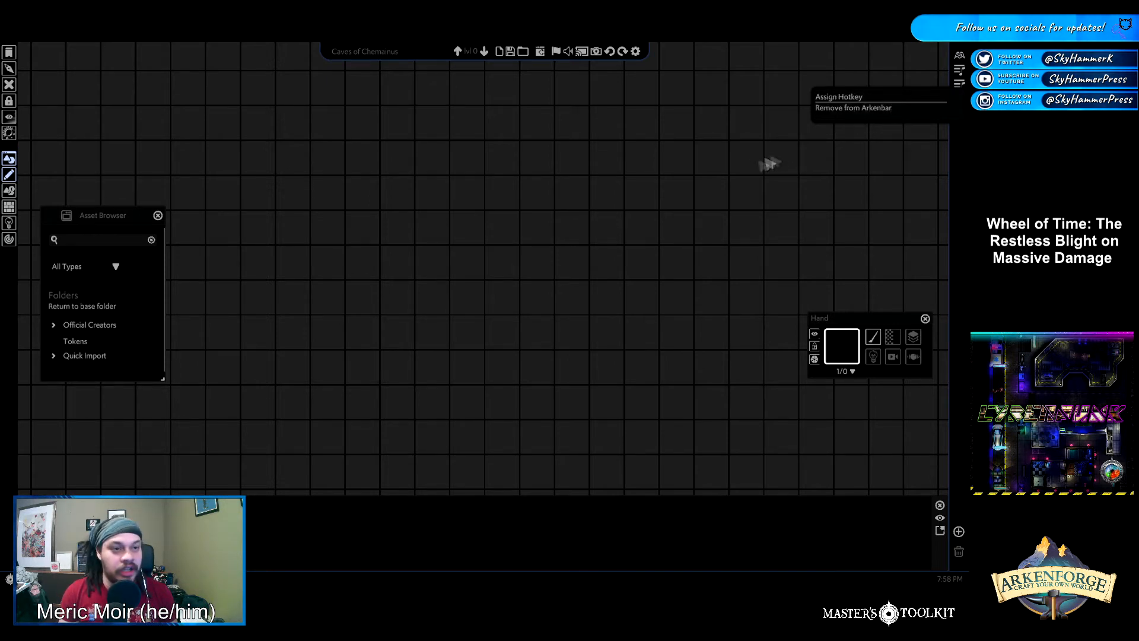
left_click(610, 191)
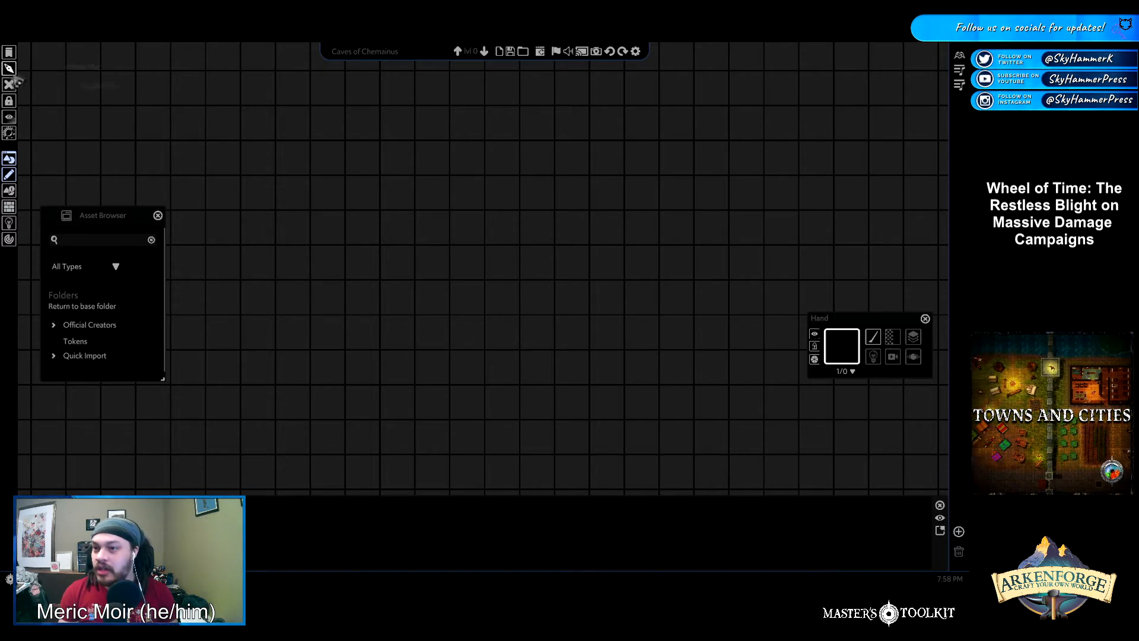
In the audio settings, set the UI volume to 52 and the music volume to 2, and return to the map
key("Escape")
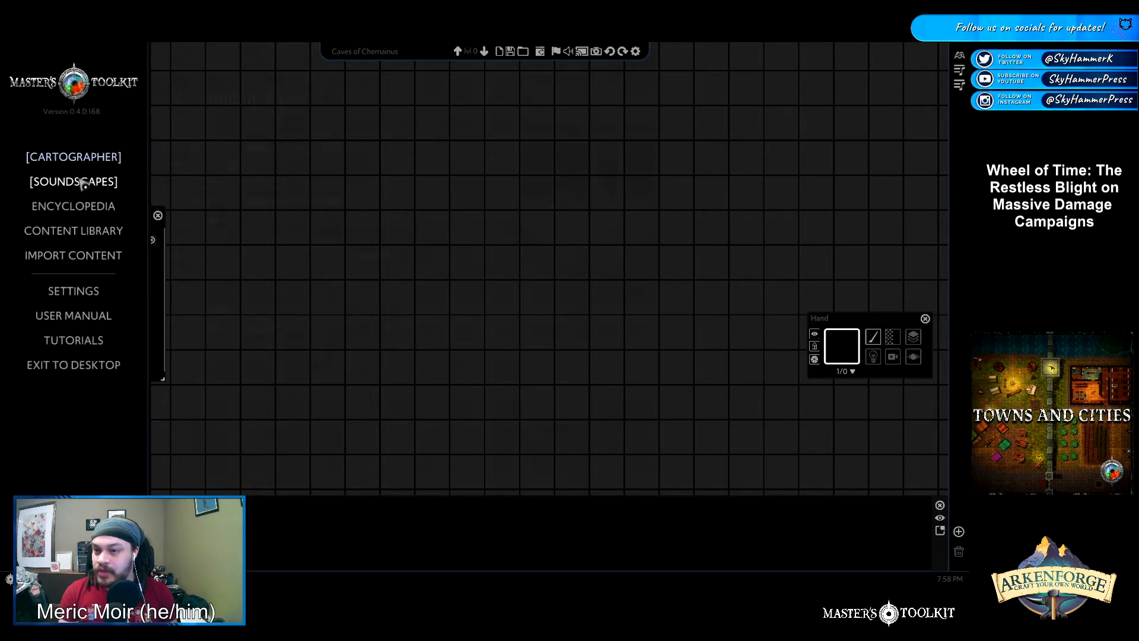
left_click(89, 291)
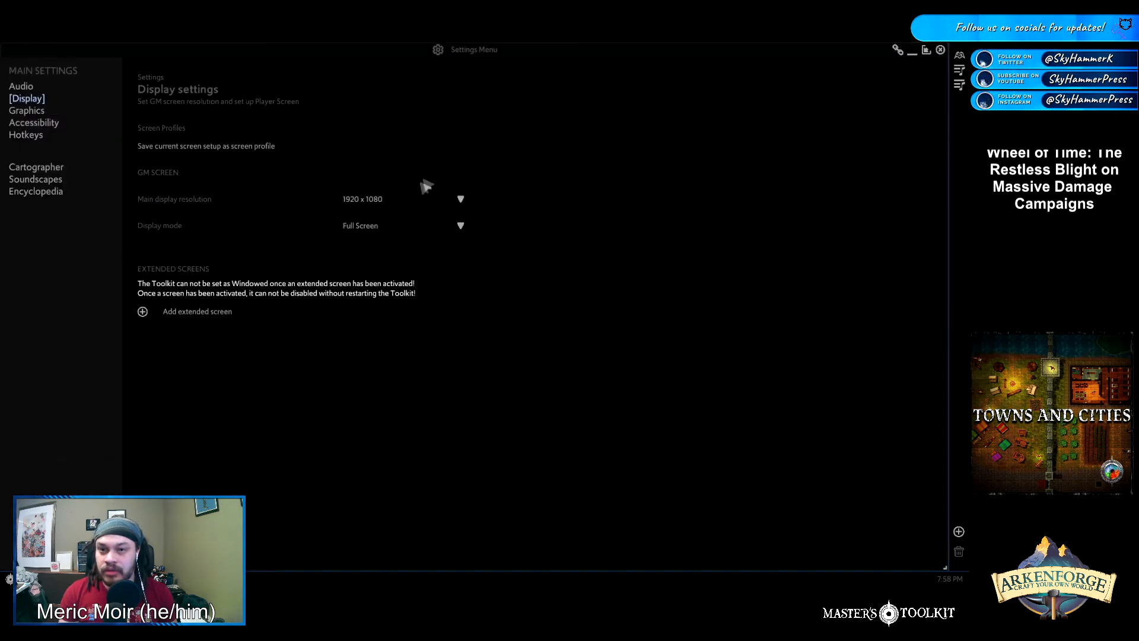
left_click(23, 87)
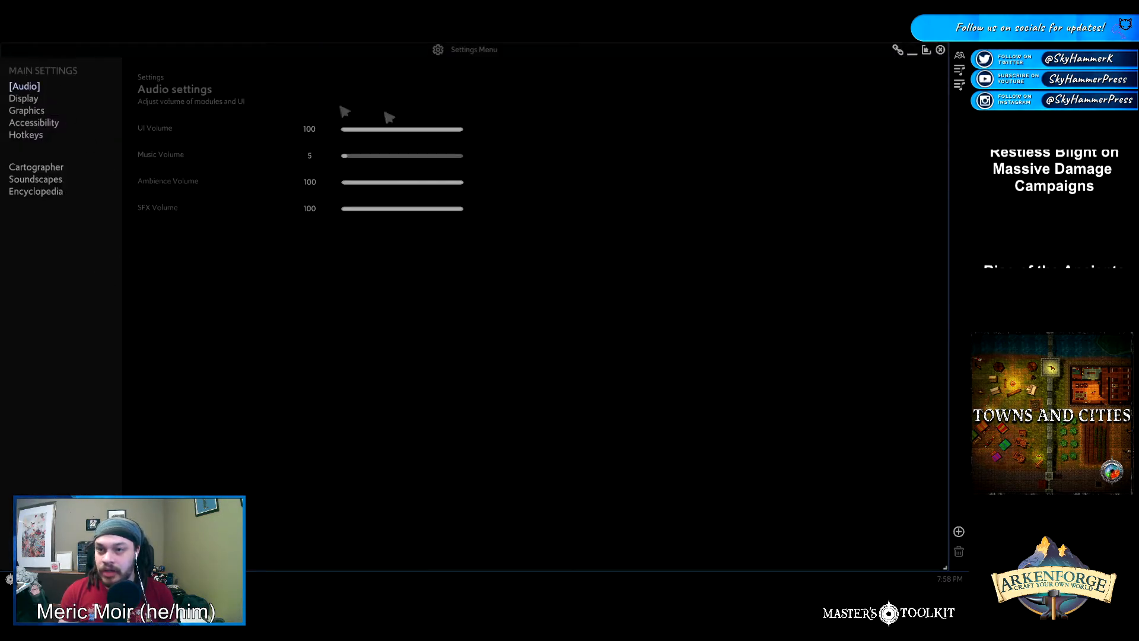
left_click_drag(462, 131, 403, 133)
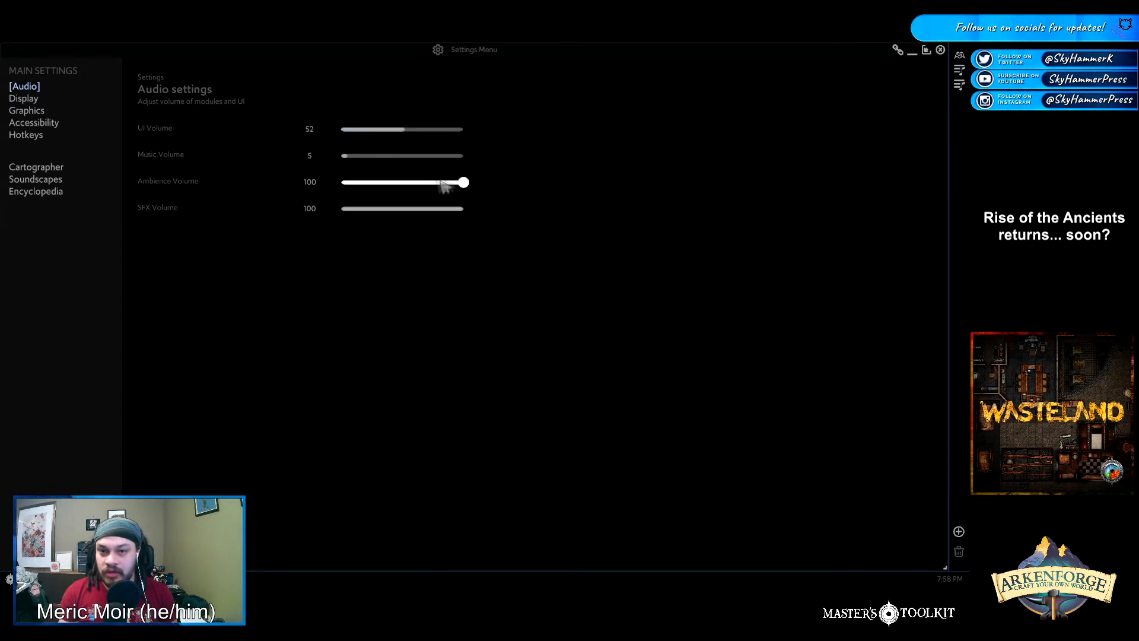
mouse_move(464, 185)
left_mouse_down()
mouse_move(401, 190)
mouse_move(486, 186)
left_mouse_up()
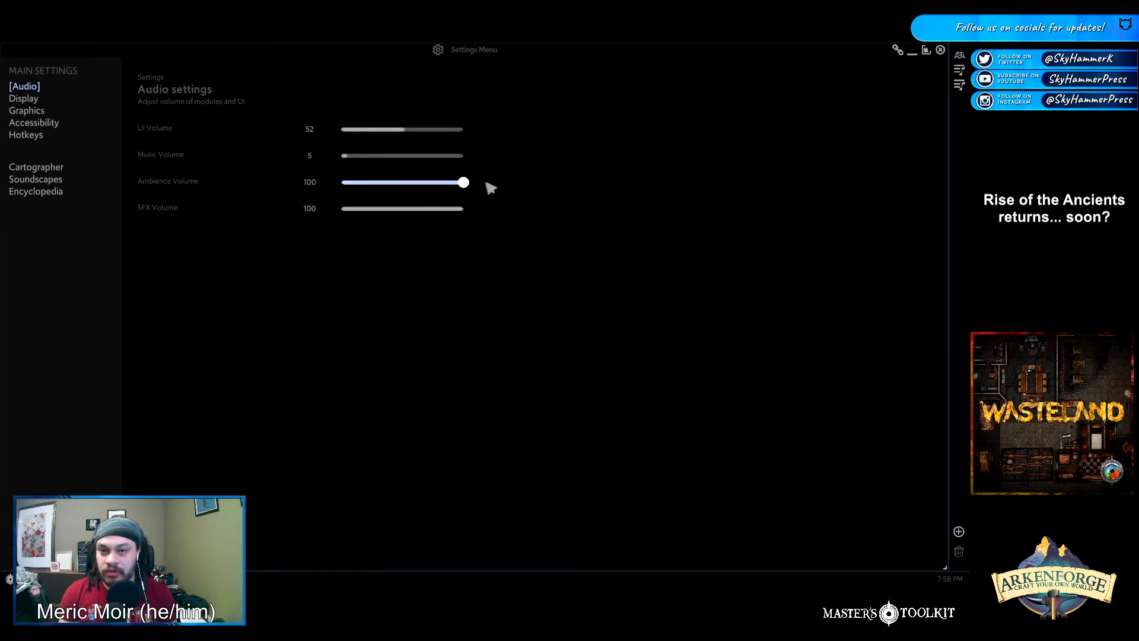
key("BackSpace")
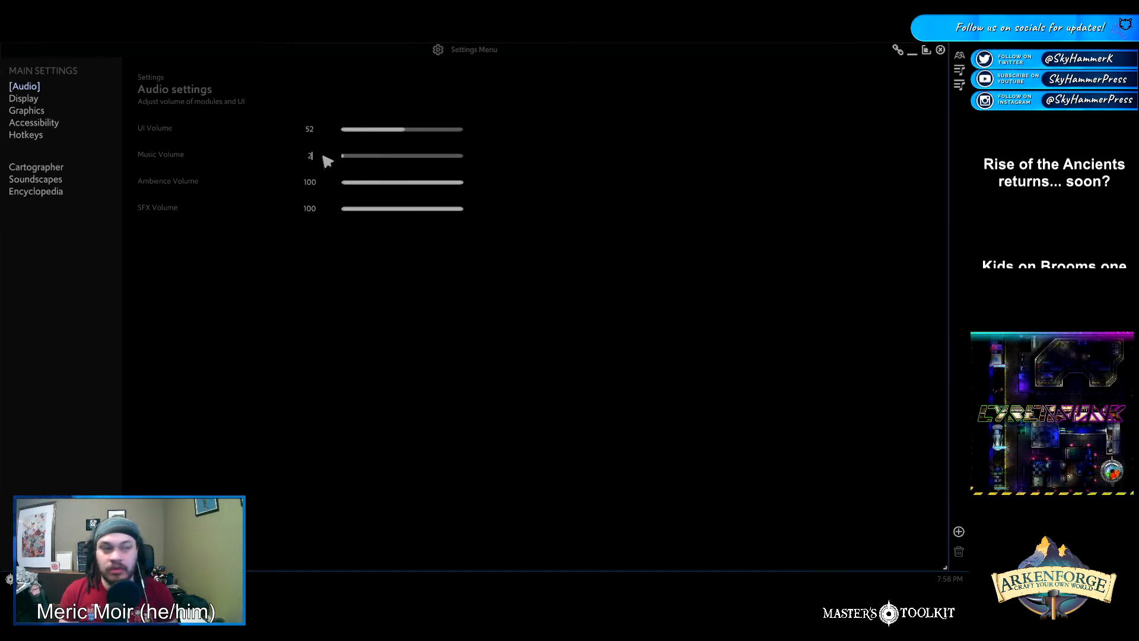
left_click(940, 50)
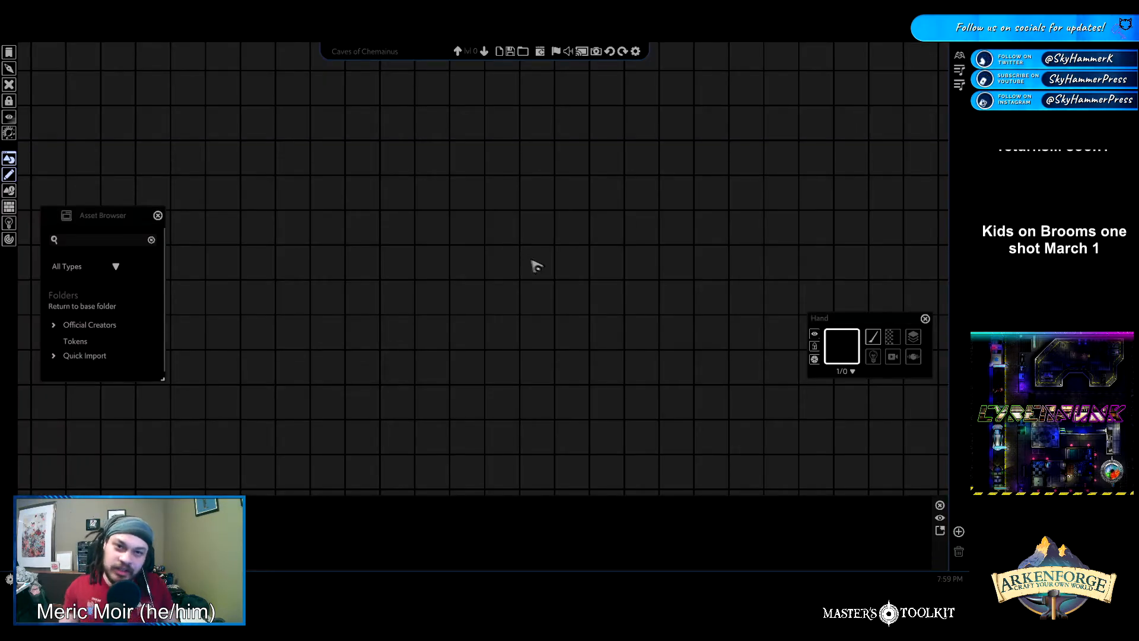
Enlarge and reposition the asset browser, expanding Official Creators, Arkenforge, Fantasy and Lines to list the Bridges assets
scroll(529, 248, "up", 1)
scroll(408, 218, "up", 1)
scroll(491, 226, "down", 3)
scroll(498, 246, "down", 3)
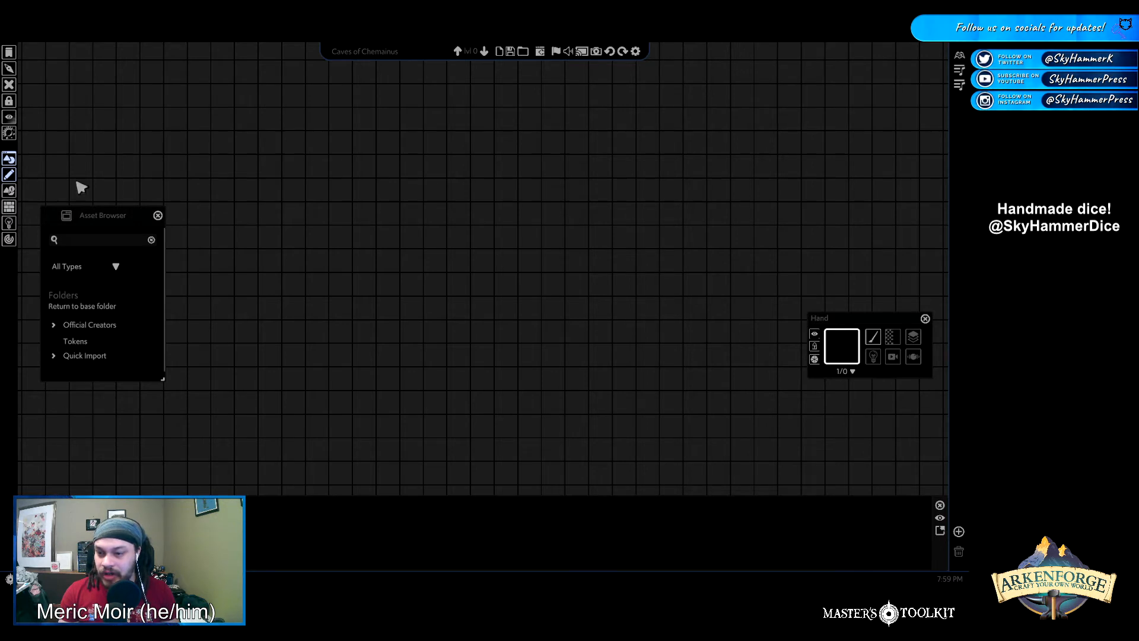
left_click(58, 324)
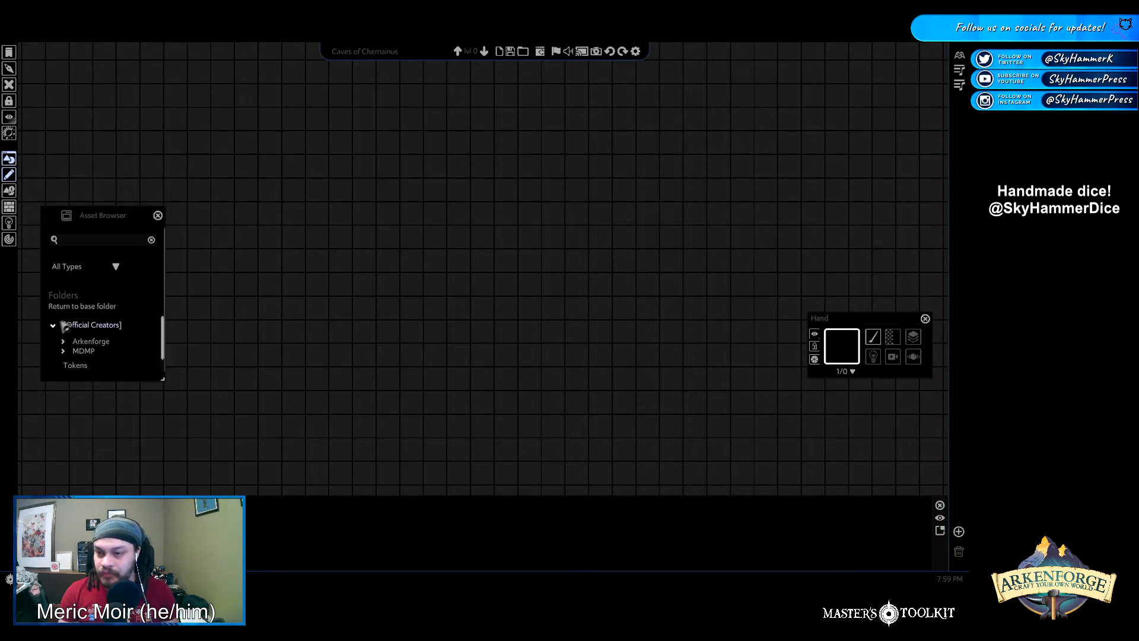
left_click(64, 342)
left_click_drag(162, 380, 355, 521)
left_click(86, 361)
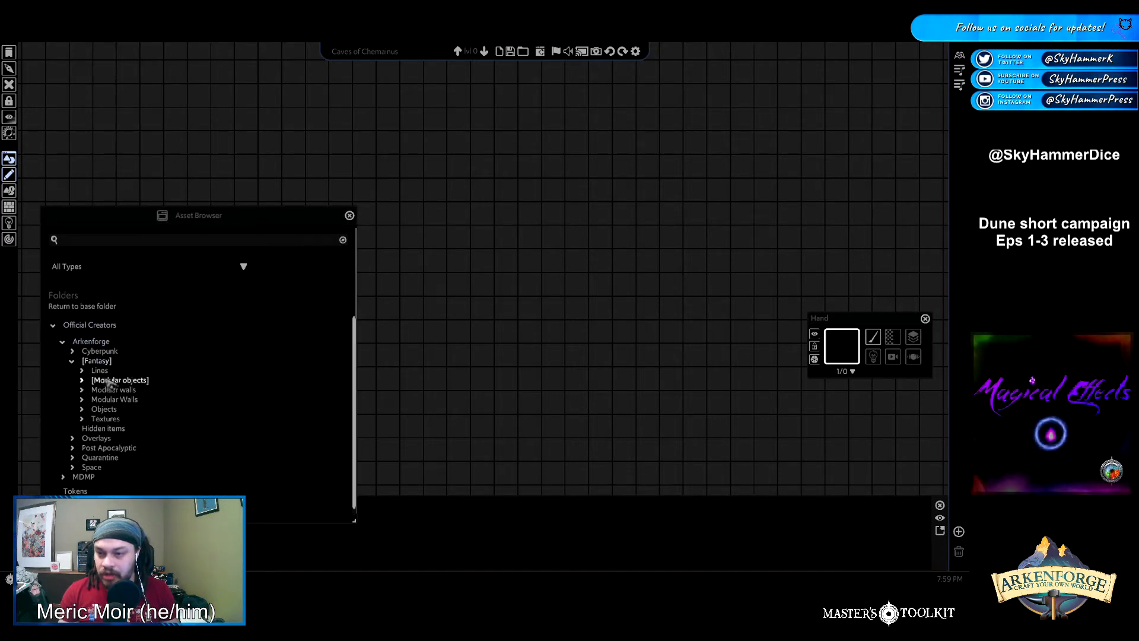
left_click(95, 370)
left_click(115, 381)
left_click_drag(164, 217, 166, 99)
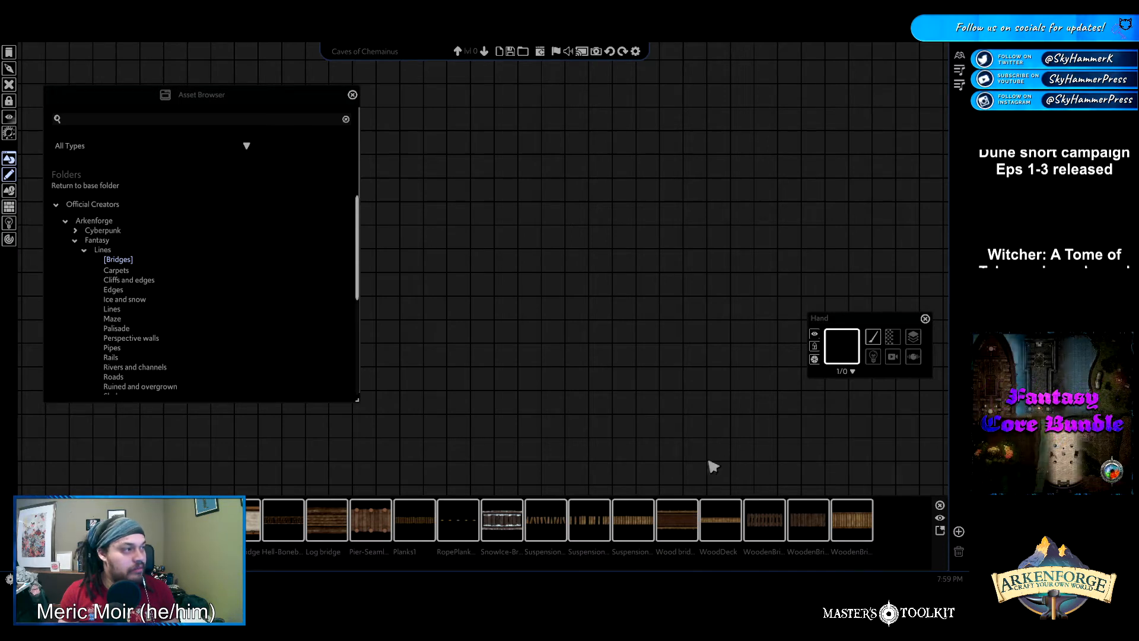
Switch asset selection to the floating content window and browse the Bridges assets there
left_click(940, 530)
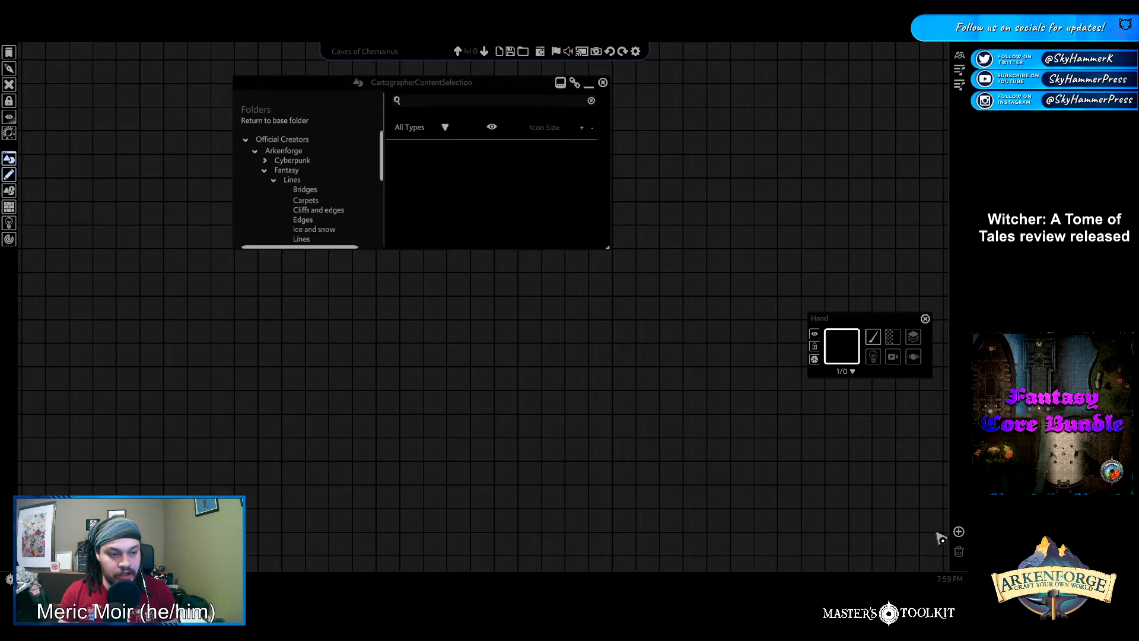
left_click_drag(418, 87, 567, 178)
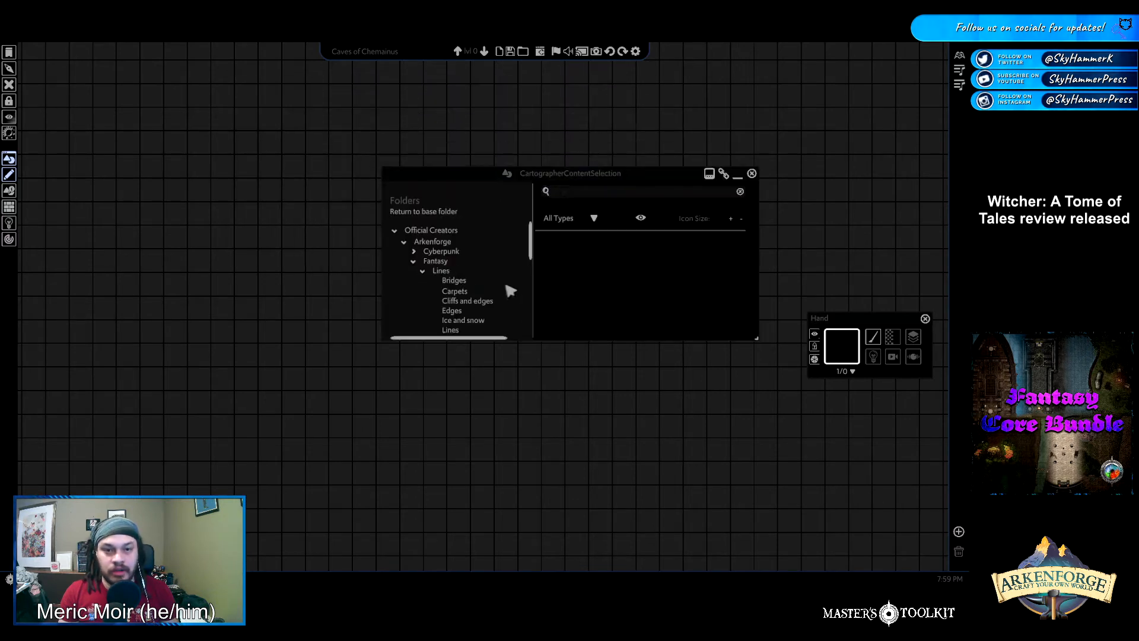
left_click(456, 280)
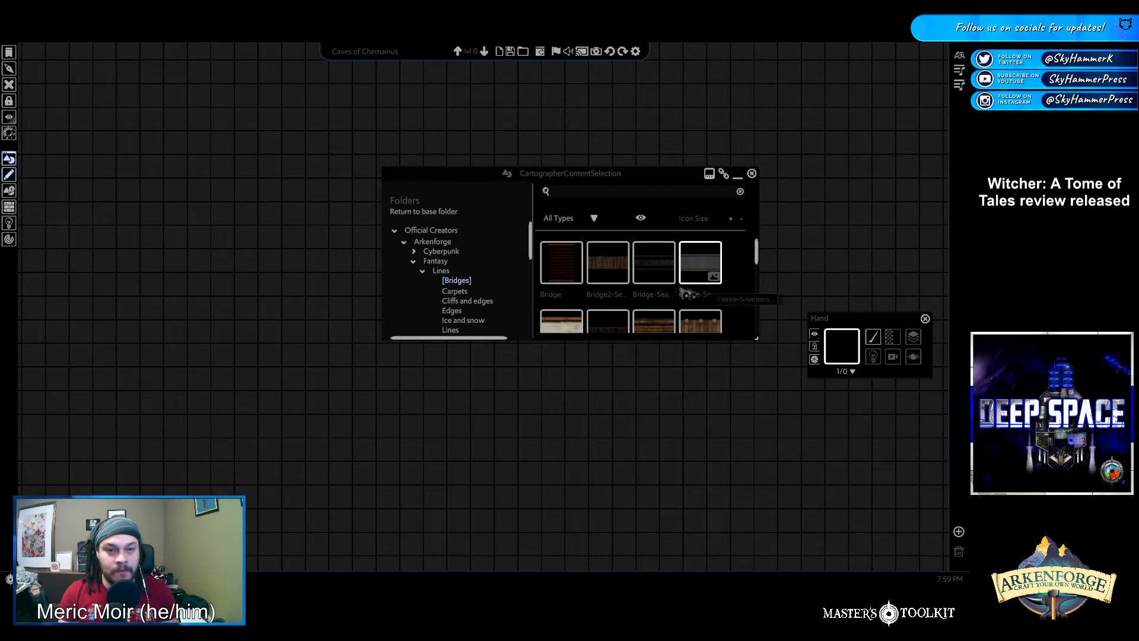
scroll(676, 290, "down", 3)
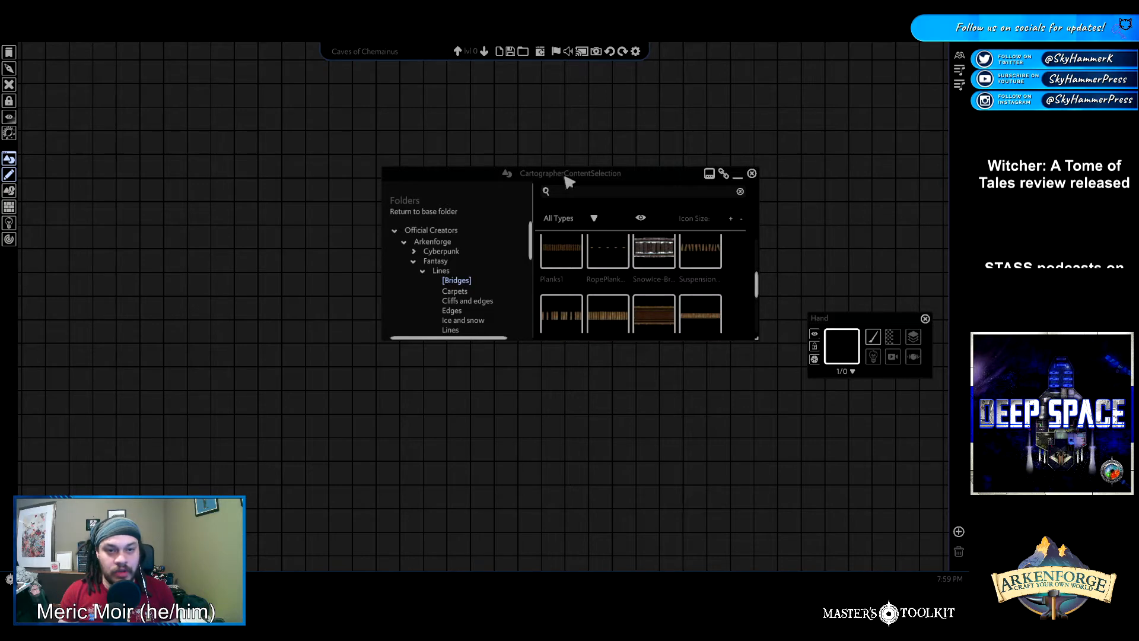
Place a small wood bridge in the open map area below the asset window and rotate it slightly
left_click_drag(568, 178, 270, 89)
left_click_drag(358, 232, 454, 356)
left_click(415, 335)
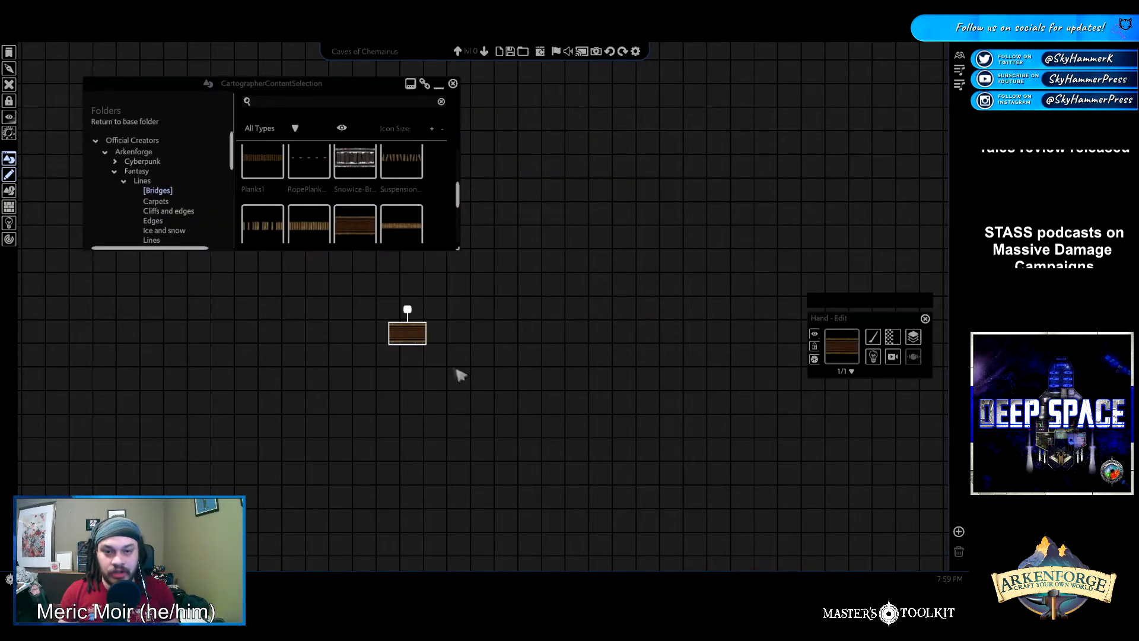
mouse_move(407, 309)
left_mouse_down()
mouse_move(368, 300)
mouse_move(442, 315)
mouse_move(400, 293)
left_mouse_up()
left_click_drag(431, 331, 432, 329)
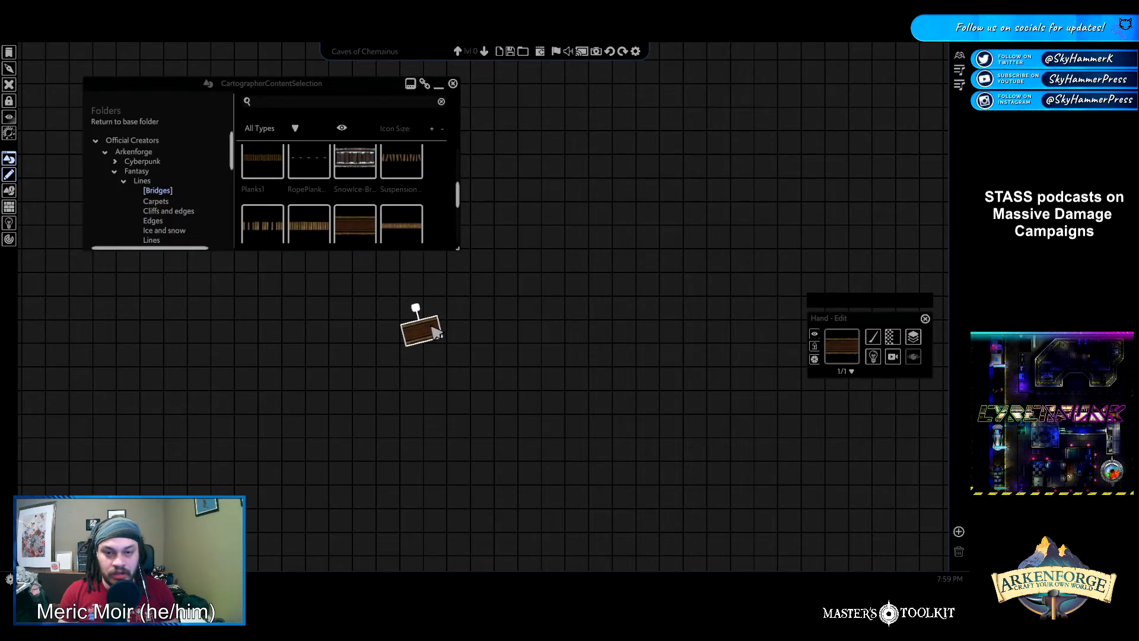
Draw a long diagonal straight line with the wood bridge asset and bend it into a curve at its middle
left_click(877, 340)
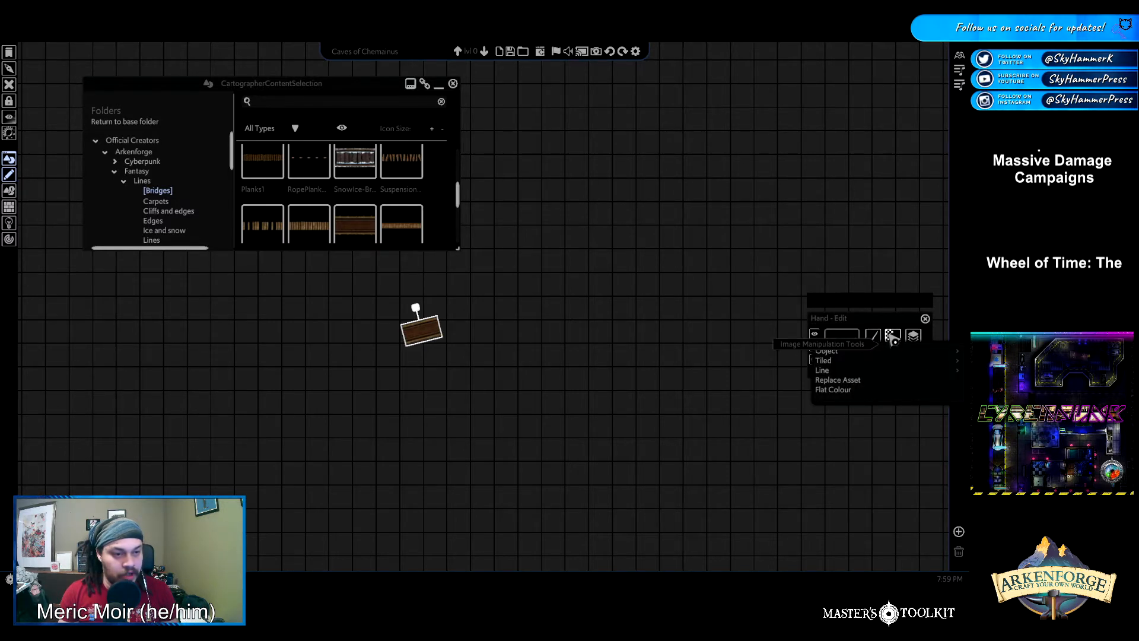
mouse_move(831, 373)
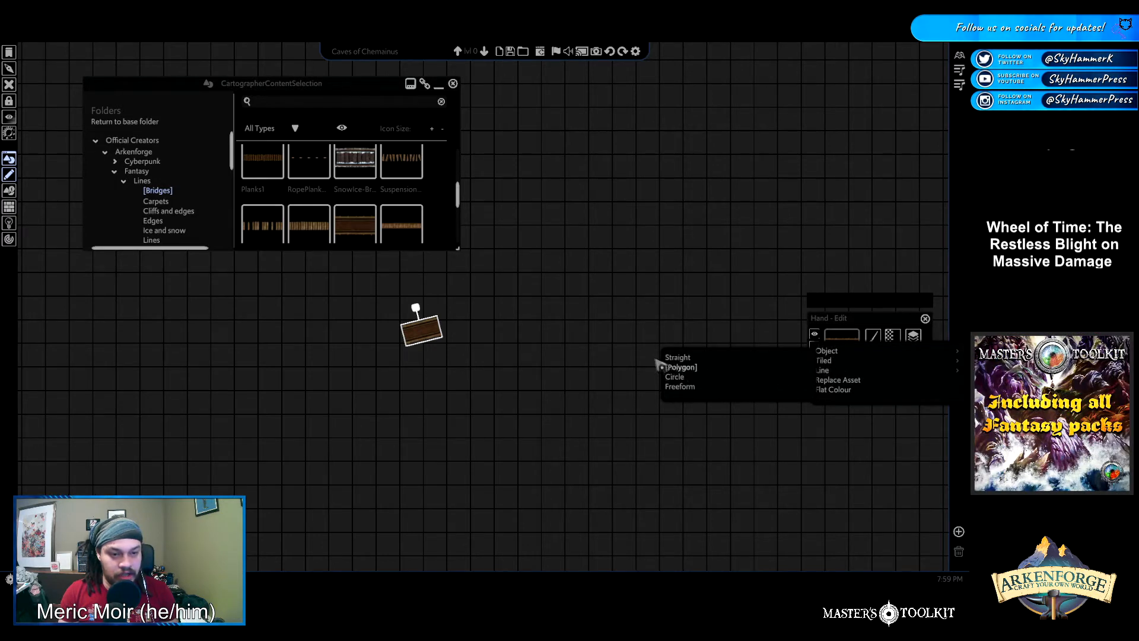
left_click(678, 357)
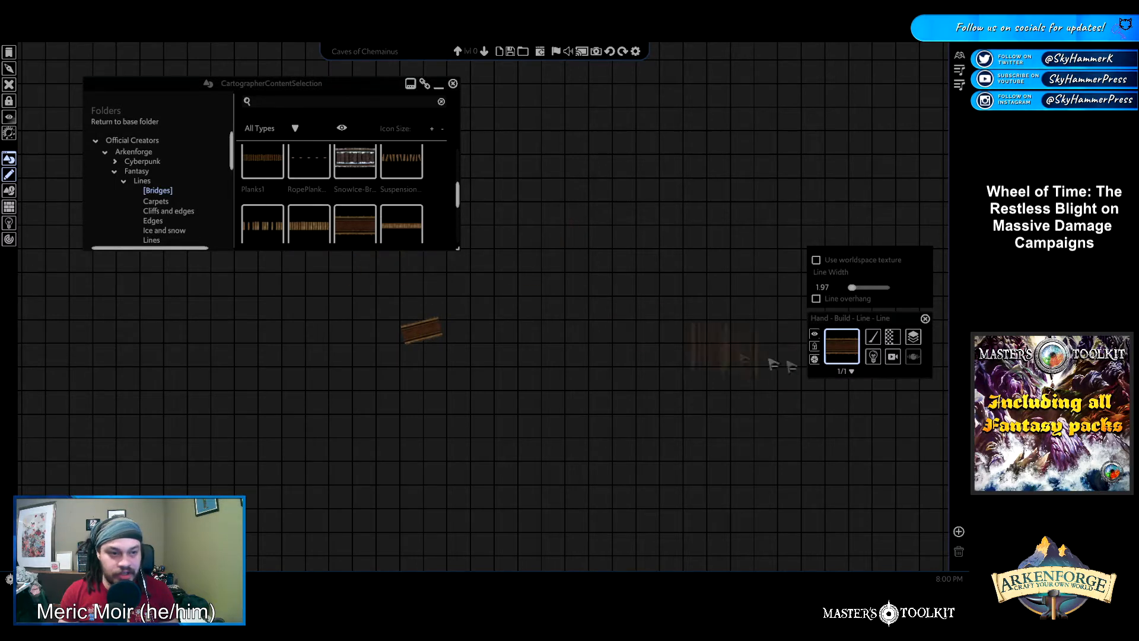
mouse_move(595, 341)
left_mouse_down()
mouse_move(593, 300)
mouse_move(626, 190)
mouse_move(746, 147)
mouse_move(810, 107)
left_mouse_up()
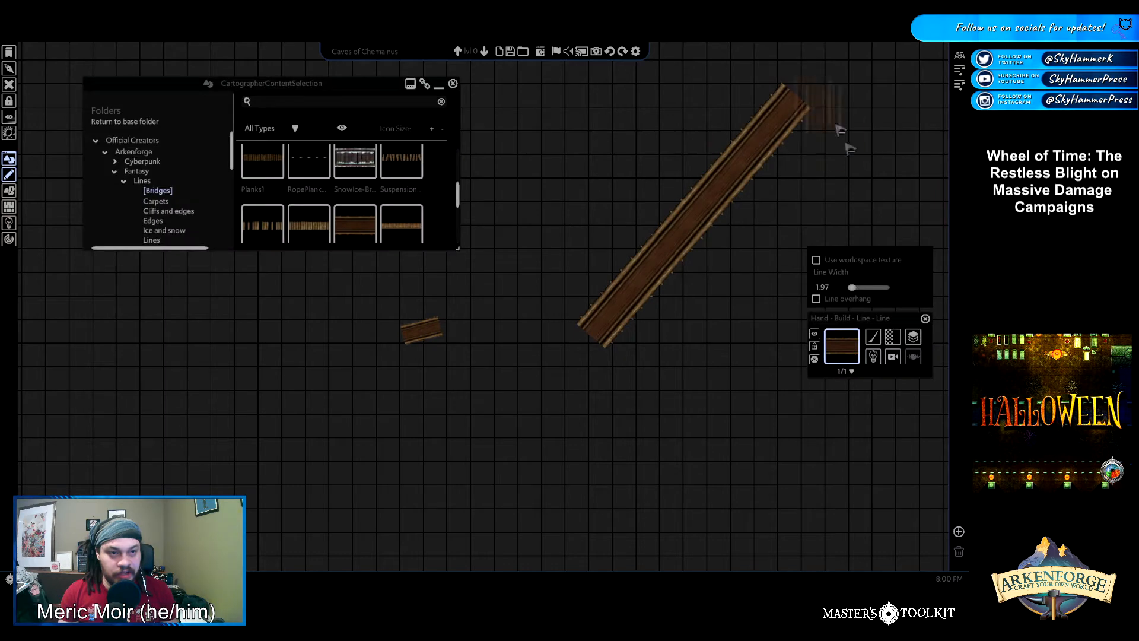
left_click(682, 254)
left_click_drag(694, 223, 691, 349)
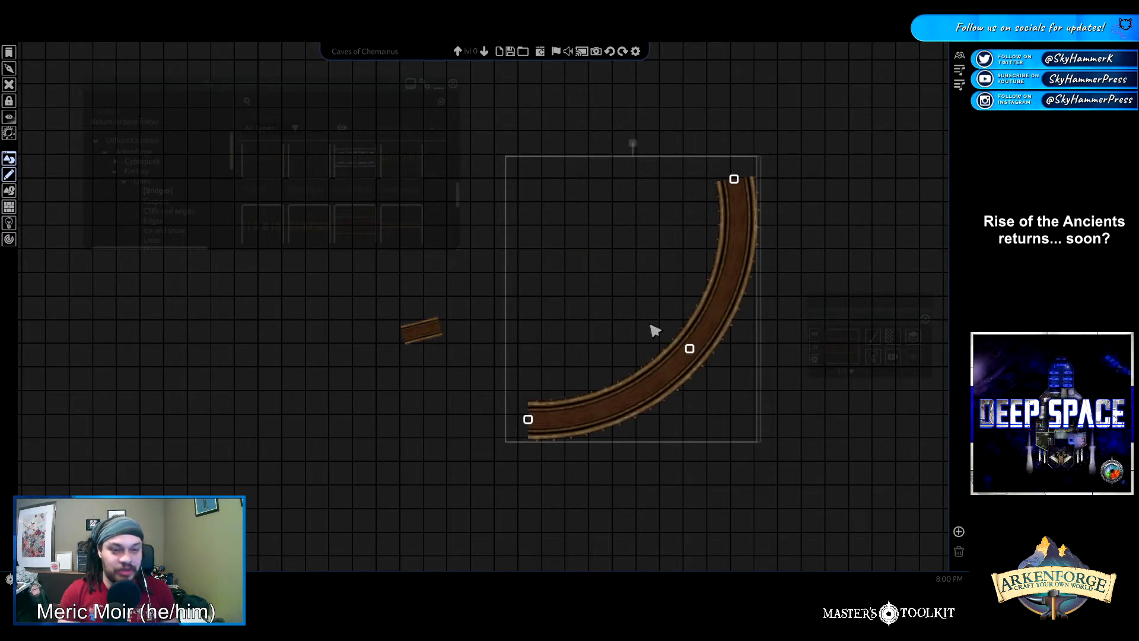
Delete the curved bridge and the small rotated bridge from the map
key("Delete")
left_click(420, 328)
key("Delete")
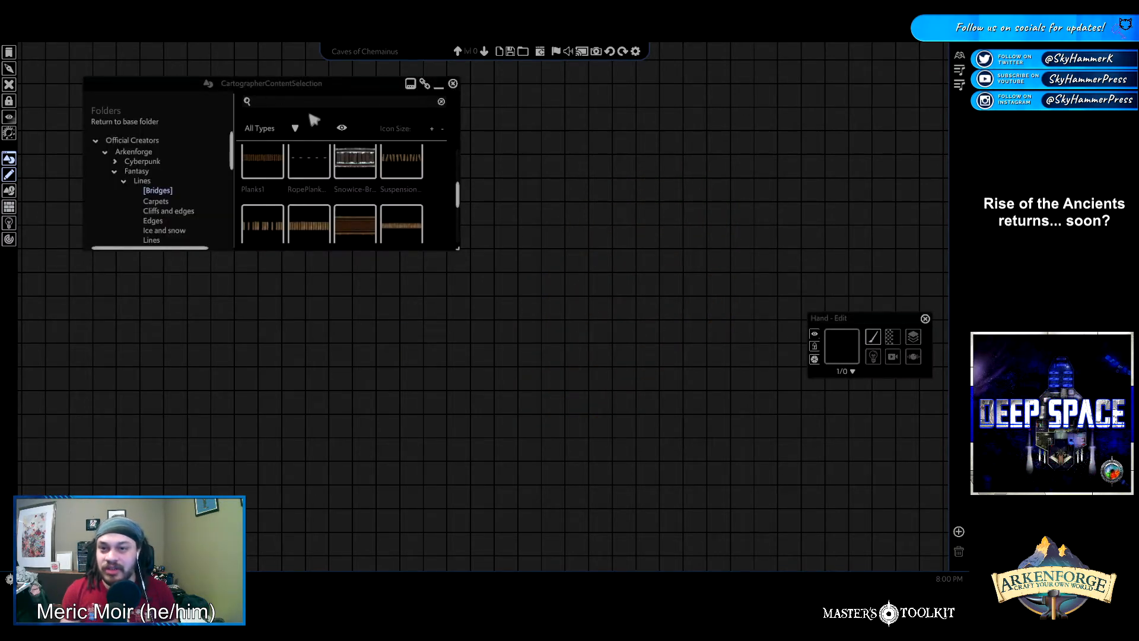
Dock the asset browser again, collapse the Lines folder, expand the Fantasy Textures folder and view the asset type filters
left_click(410, 83)
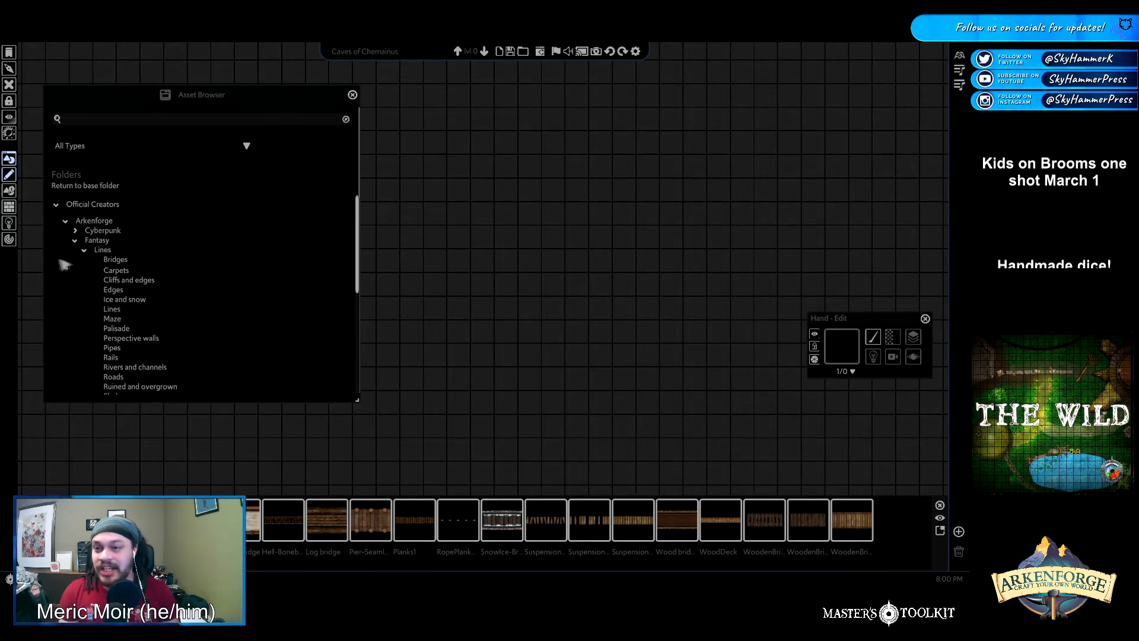
left_click(86, 251)
left_click(85, 250)
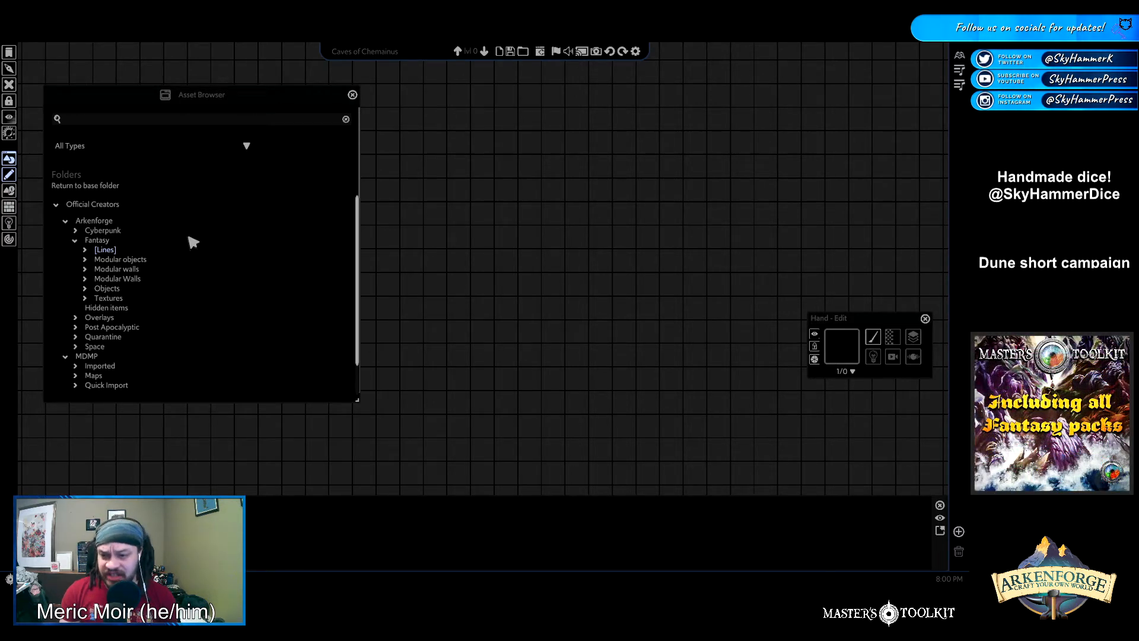
left_click(110, 298)
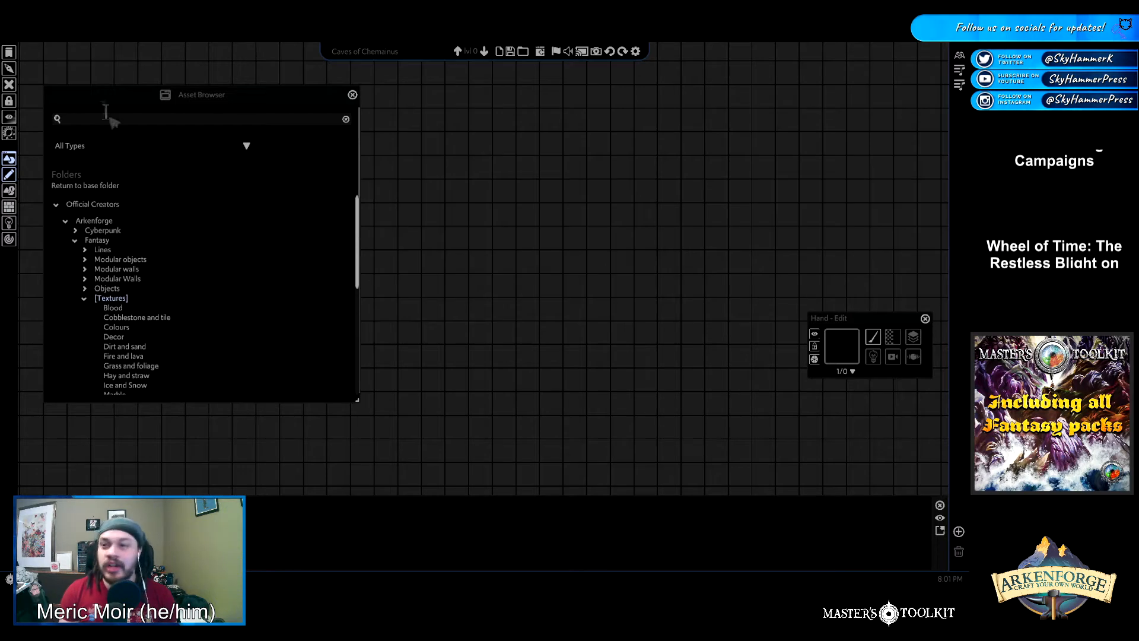
left_click(119, 146)
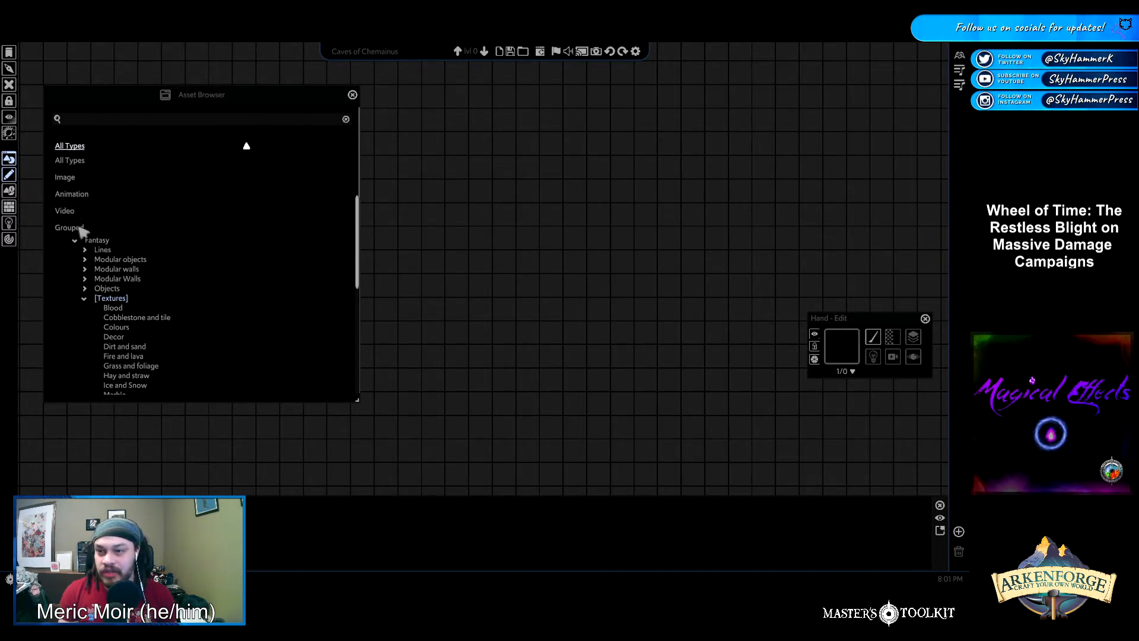
Search the assets for "cave" and "stone", collapse the Textures folder and look through the stone results
left_click(112, 118)
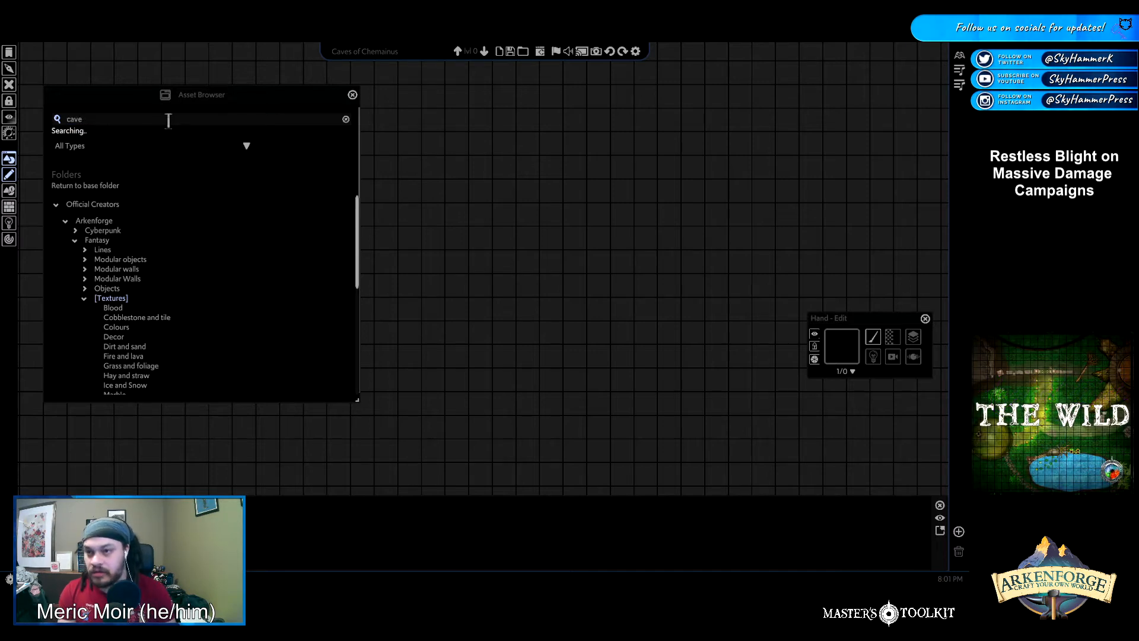
left_click(84, 298)
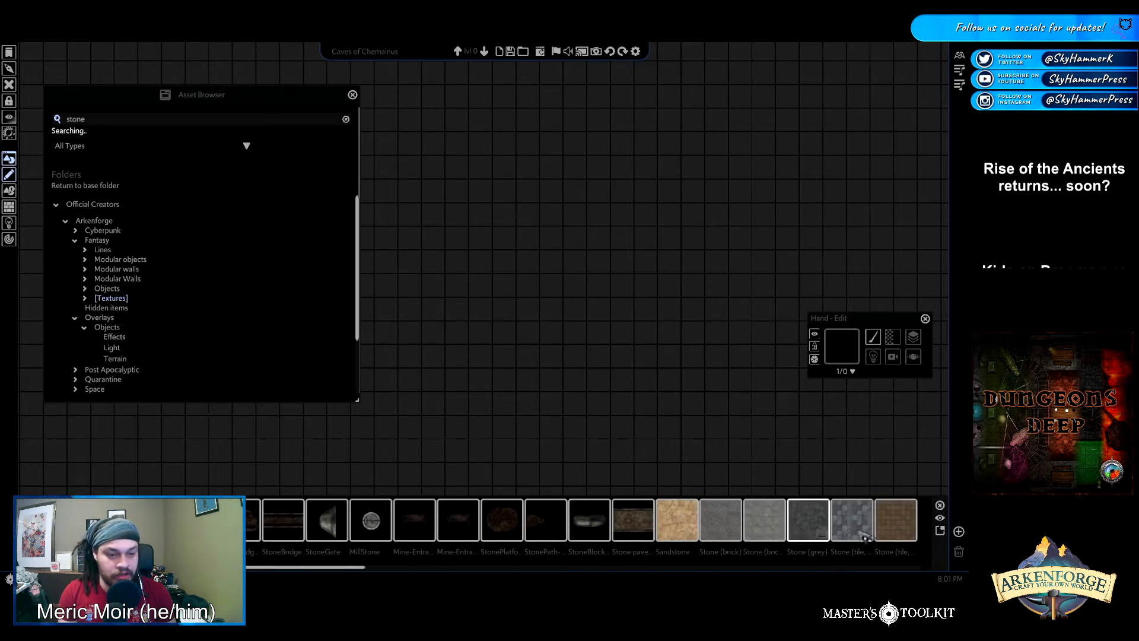
scroll(898, 571, "down", 10)
left_click_drag(898, 571, 375, 592)
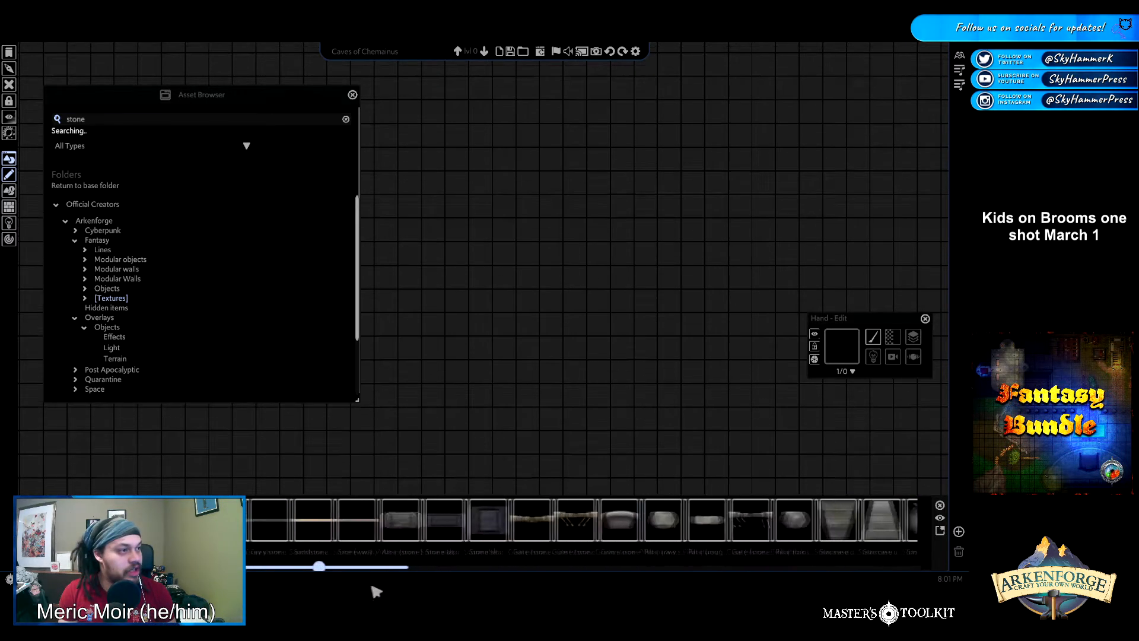
Reopen the floating asset window, search it for "cave" and enlarge it
left_click(940, 505)
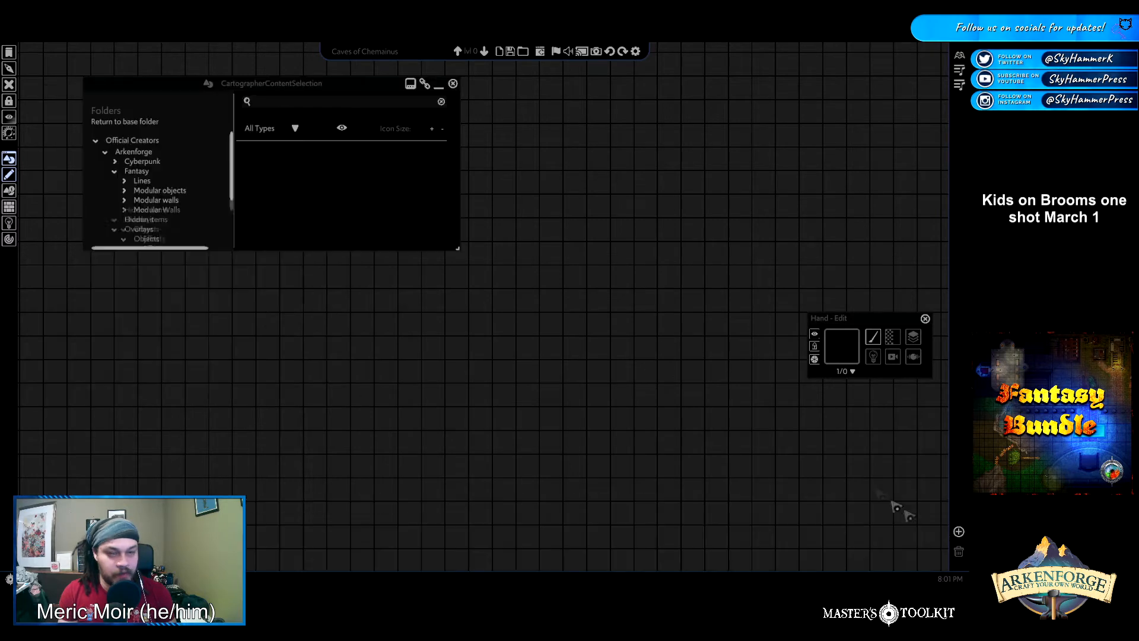
left_click_drag(312, 92, 592, 160)
type("cave")
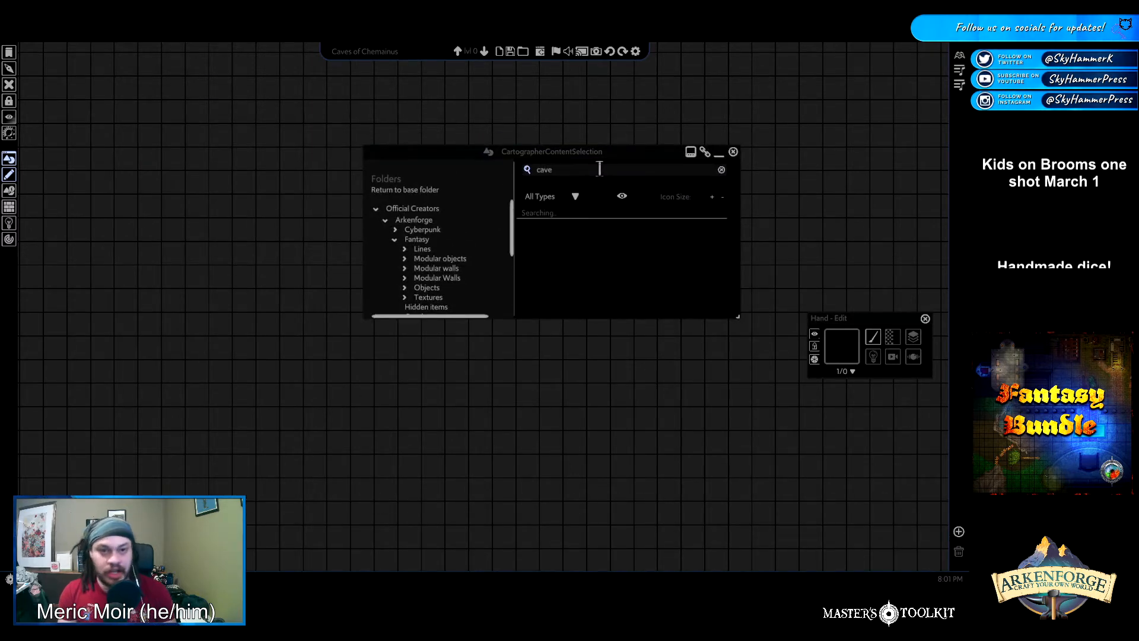
left_click_drag(636, 164, 574, 139)
left_click_drag(673, 291, 765, 498)
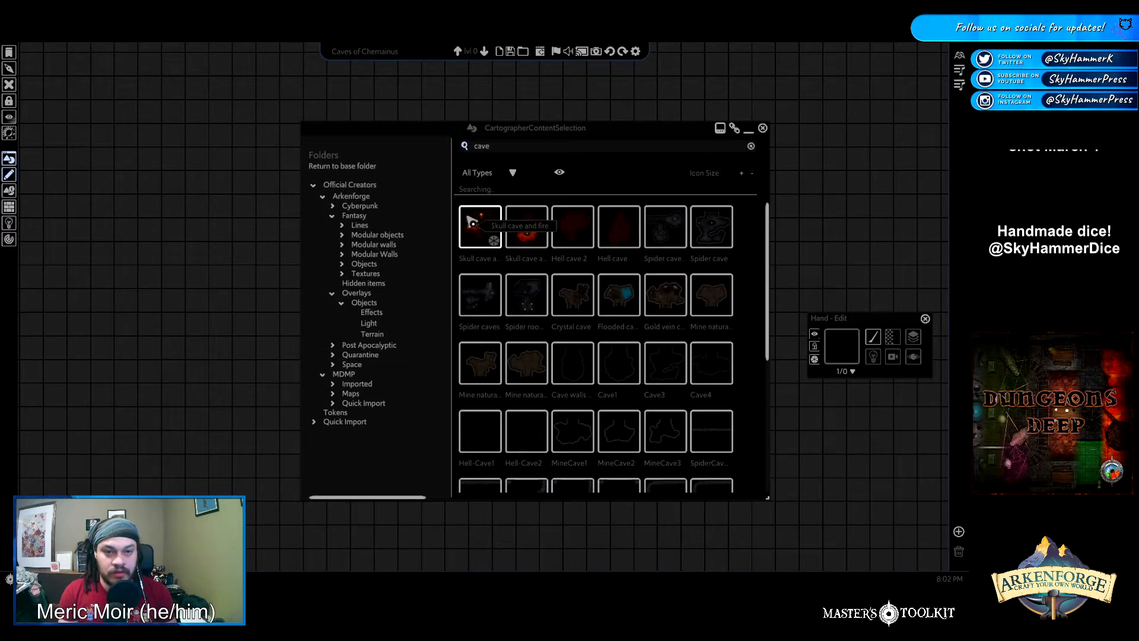
Place the Crystal cave asset in the upper part of the map and minimize the asset window
left_click_drag(617, 129, 414, 112)
left_click_drag(365, 288, 659, 185)
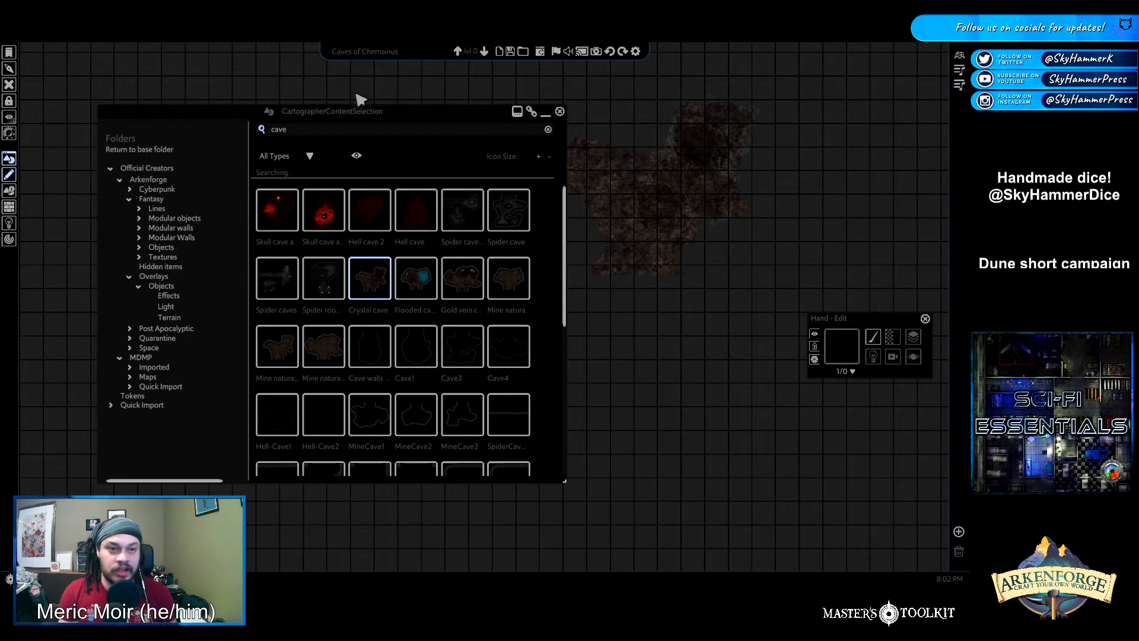
left_click_drag(383, 117, 309, 107)
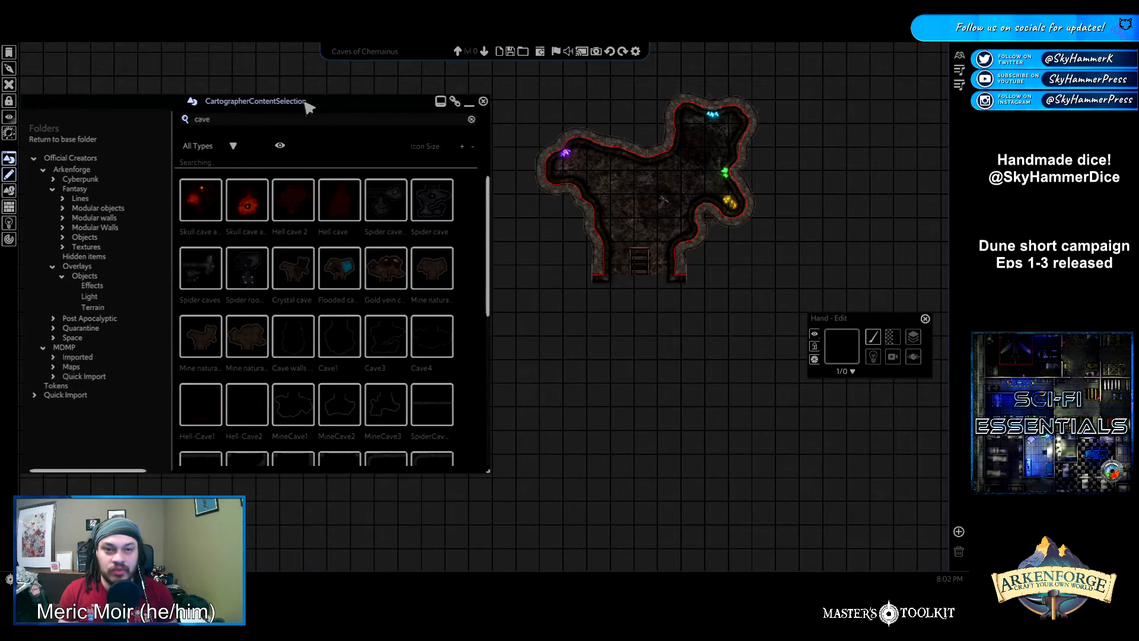
left_click(471, 104)
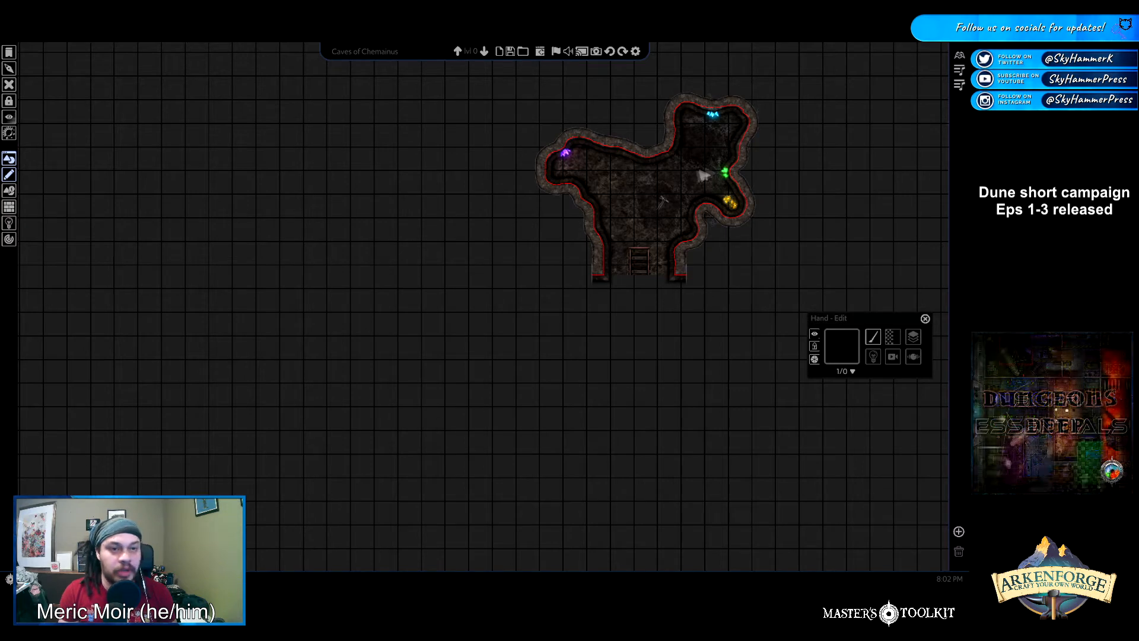
Select all the elements that make up the crystal cave
left_click(700, 222)
left_click(636, 310)
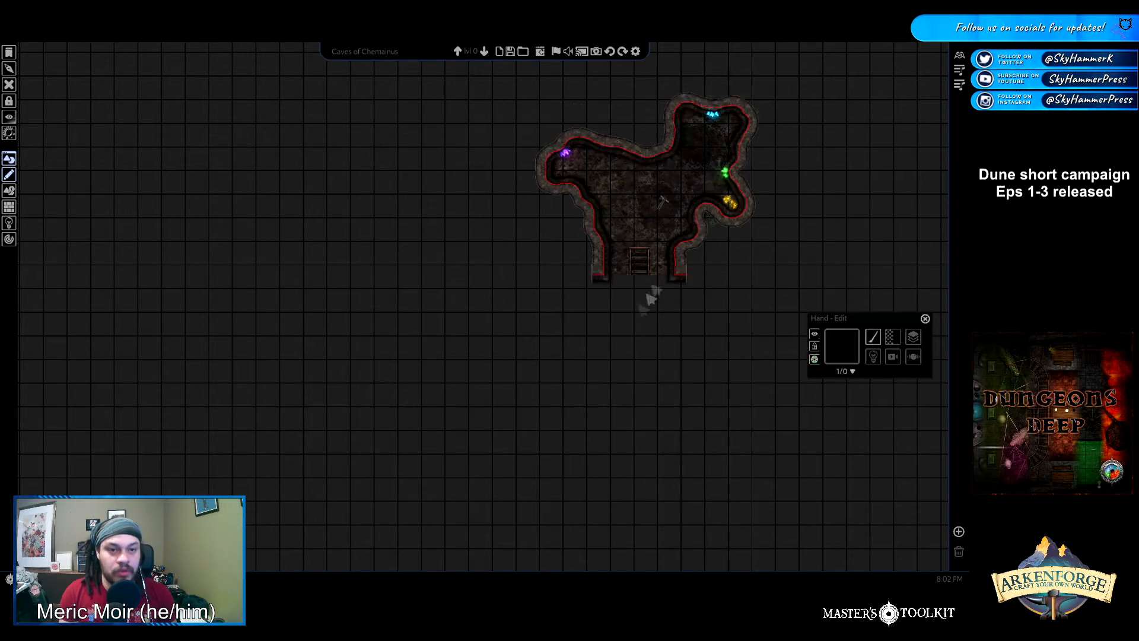
scroll(666, 222, "up", 5)
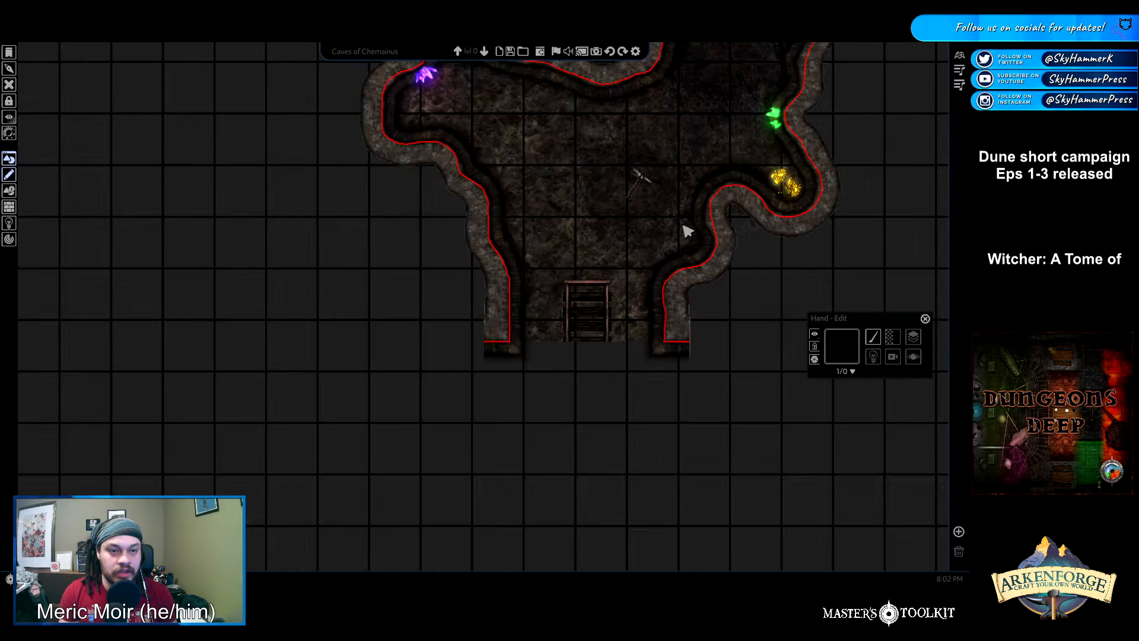
scroll(789, 294, "down", 3)
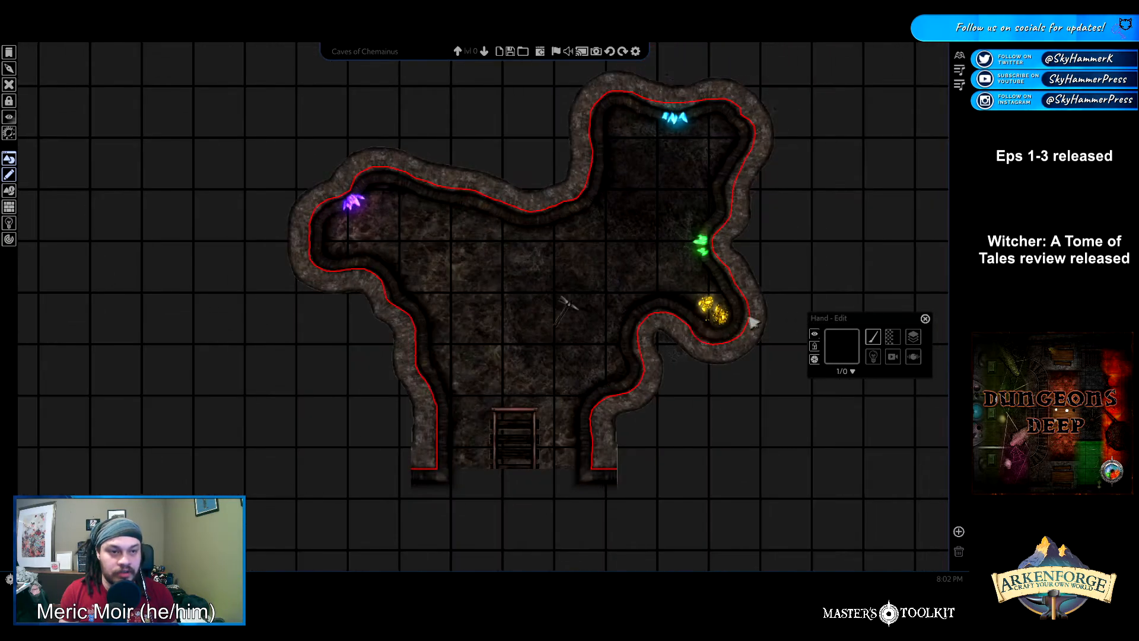
scroll(682, 335, "up", 4)
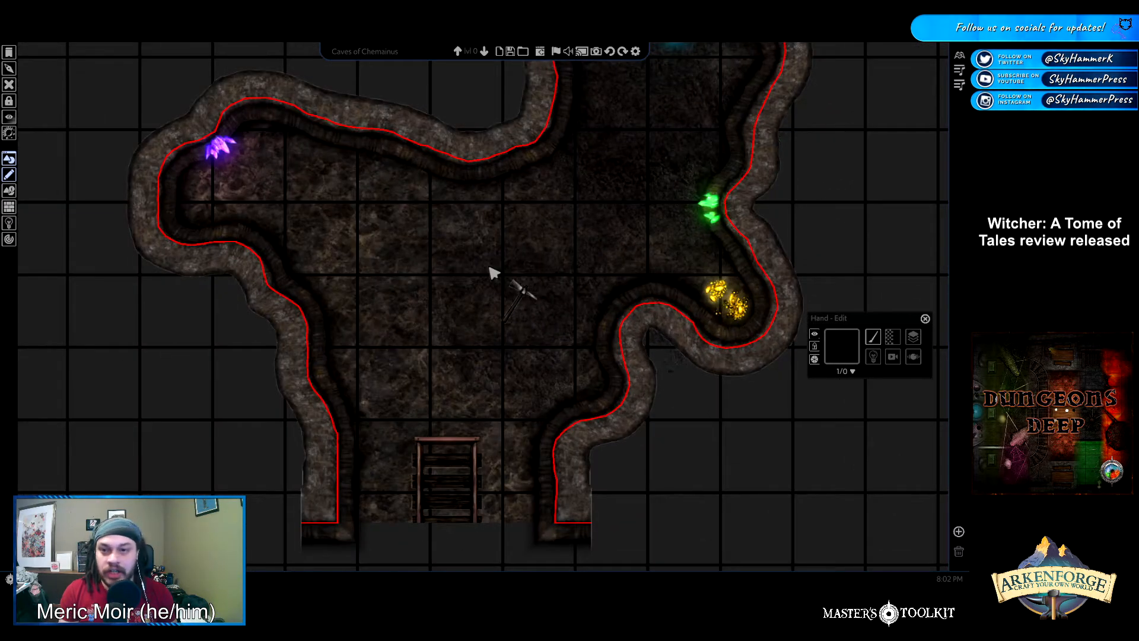
key("ctrl+a")
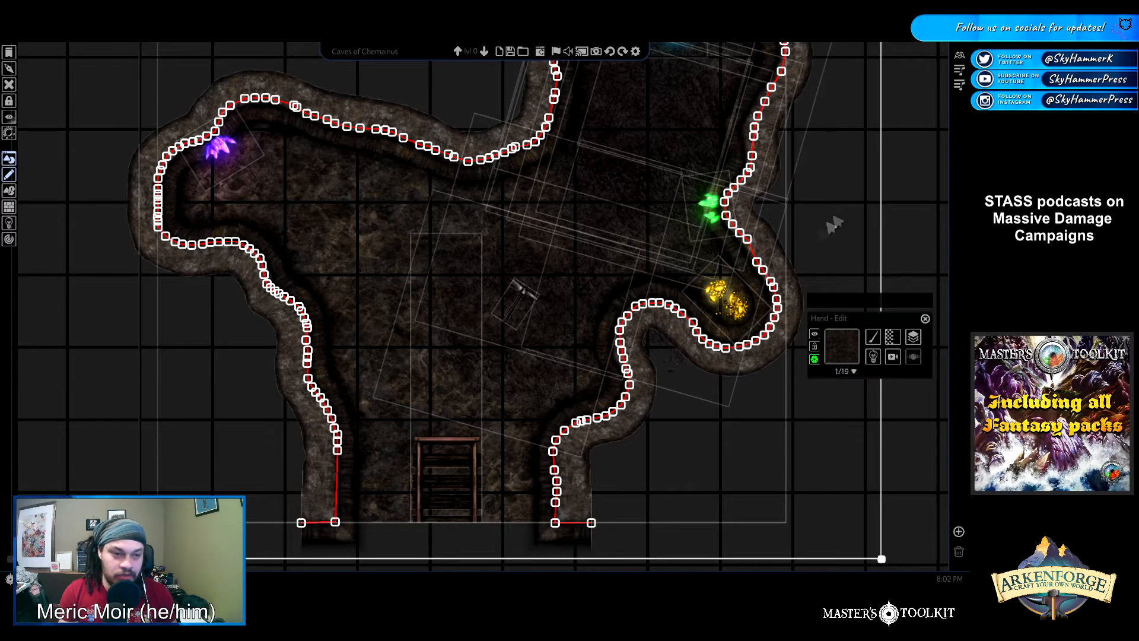
left_click(856, 213)
key("ctrl+a")
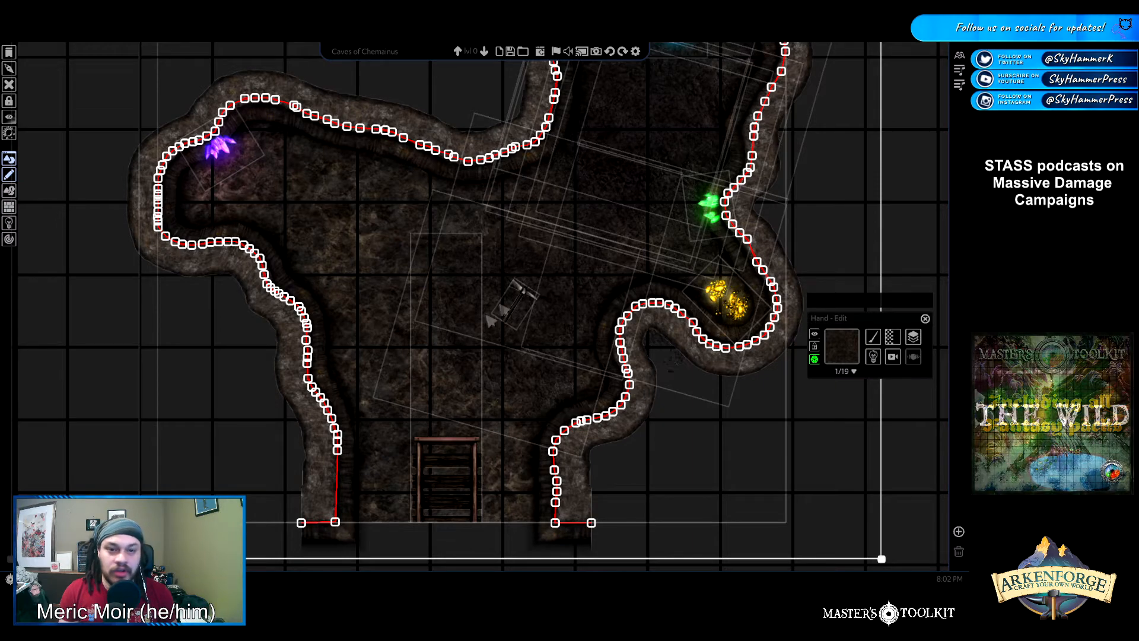
Reselect the whole crystal cave and turn off its grouping so the elements can be edited separately
key("Escape")
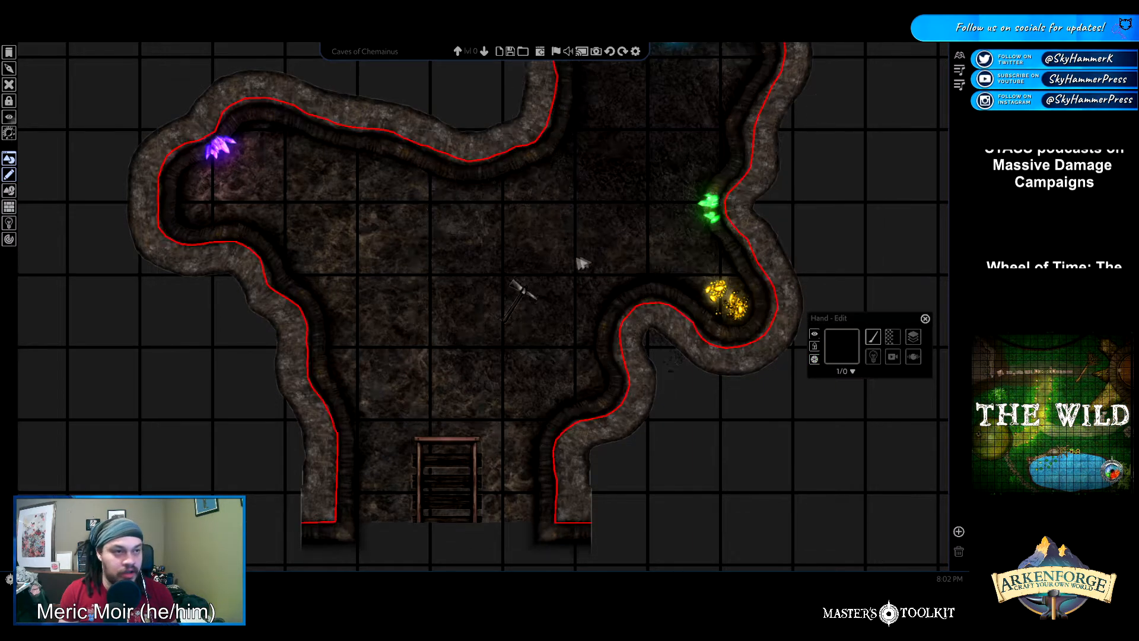
key("ctrl+a")
key("w")
key("d")
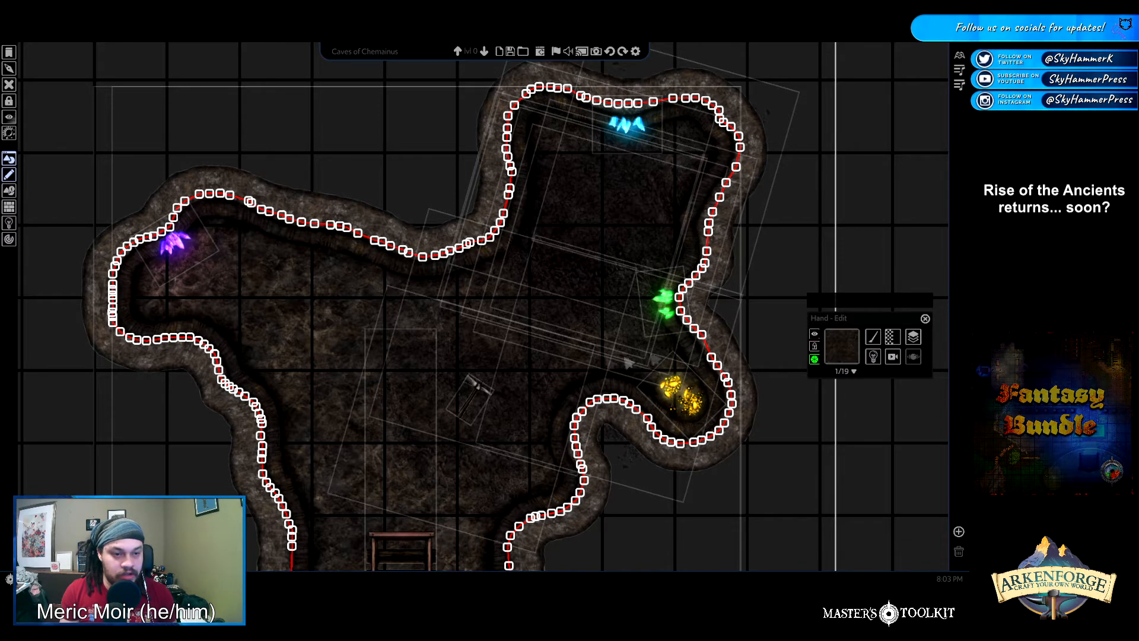
left_click(815, 360)
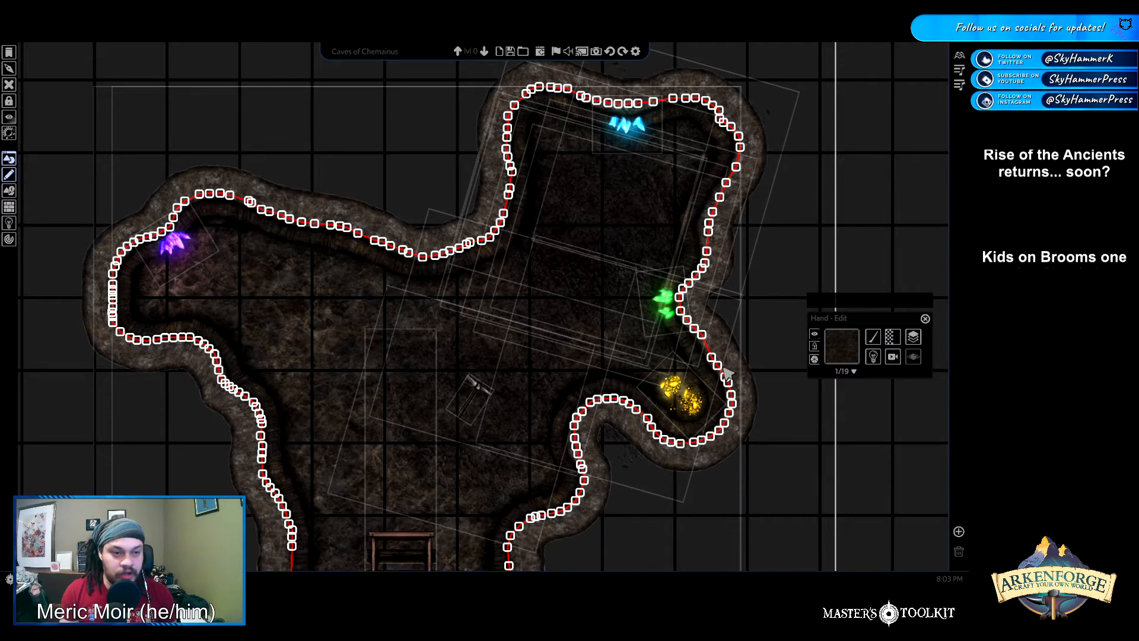
Move the blue crystal cluster from the upper chamber to the inner wall corner beside that chamber's entrance
left_click(633, 132)
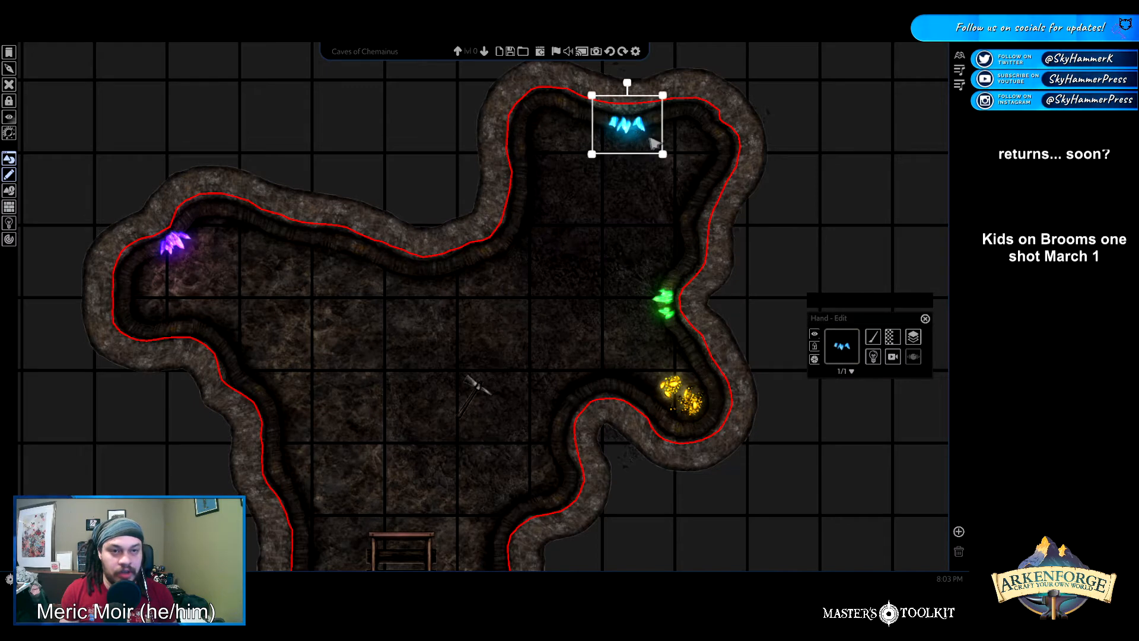
left_click_drag(640, 132, 519, 268)
left_click_drag(485, 229, 476, 261)
scroll(473, 325, "down", 3)
scroll(473, 325, "down", 2)
scroll(551, 300, "up", 3)
left_click(444, 295)
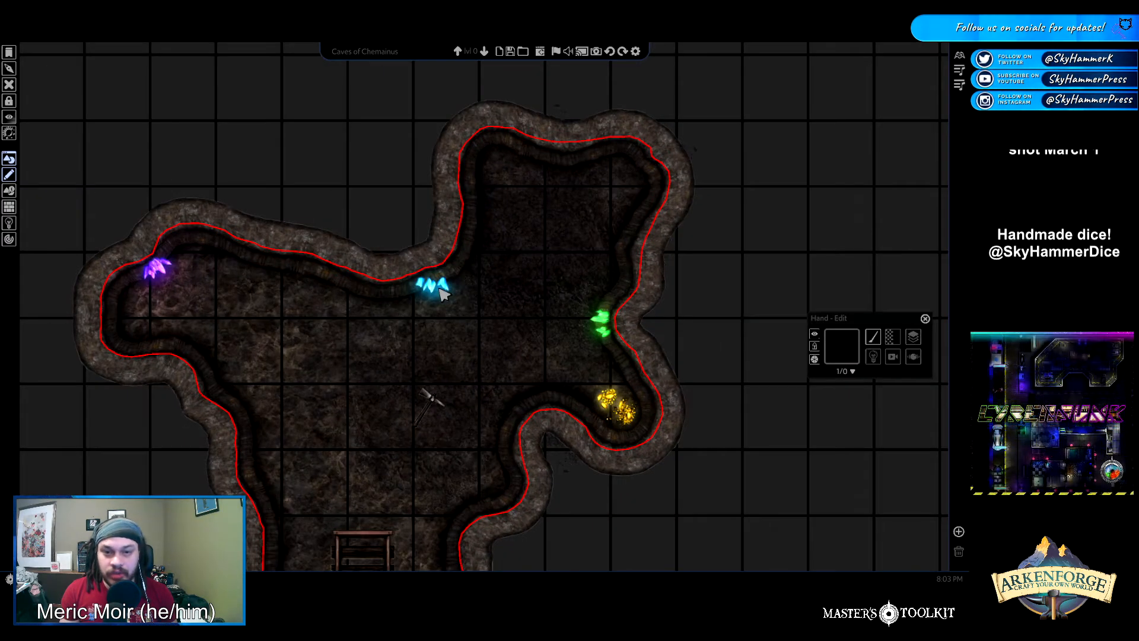
Select the blue crystals and review the image manipulation options, including Colour and Opacity
left_click(440, 291)
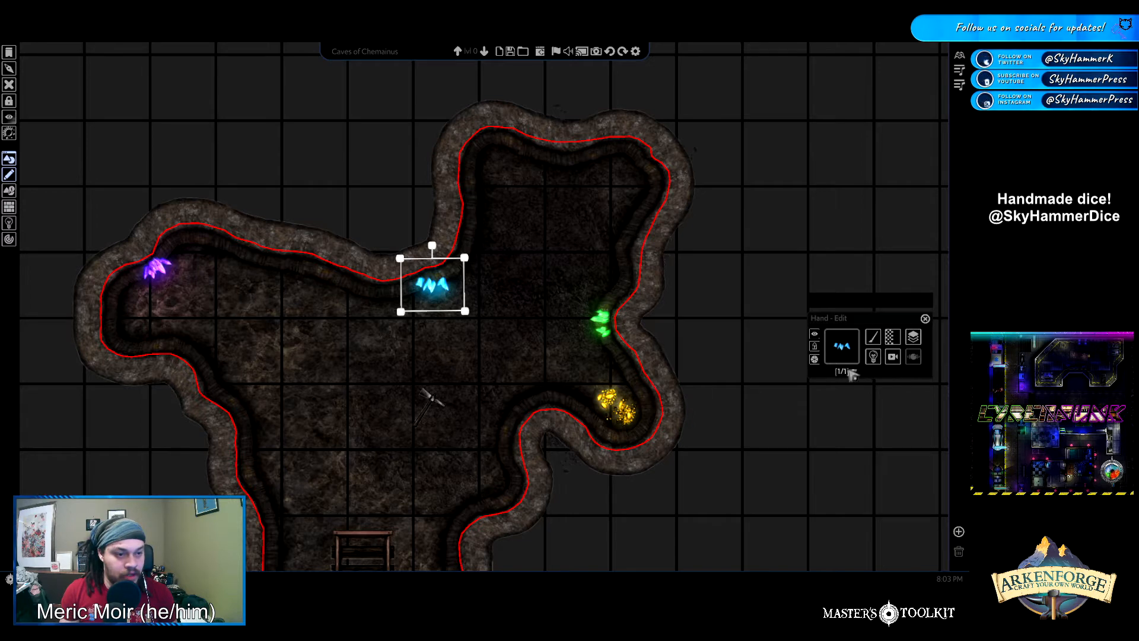
left_click(880, 343)
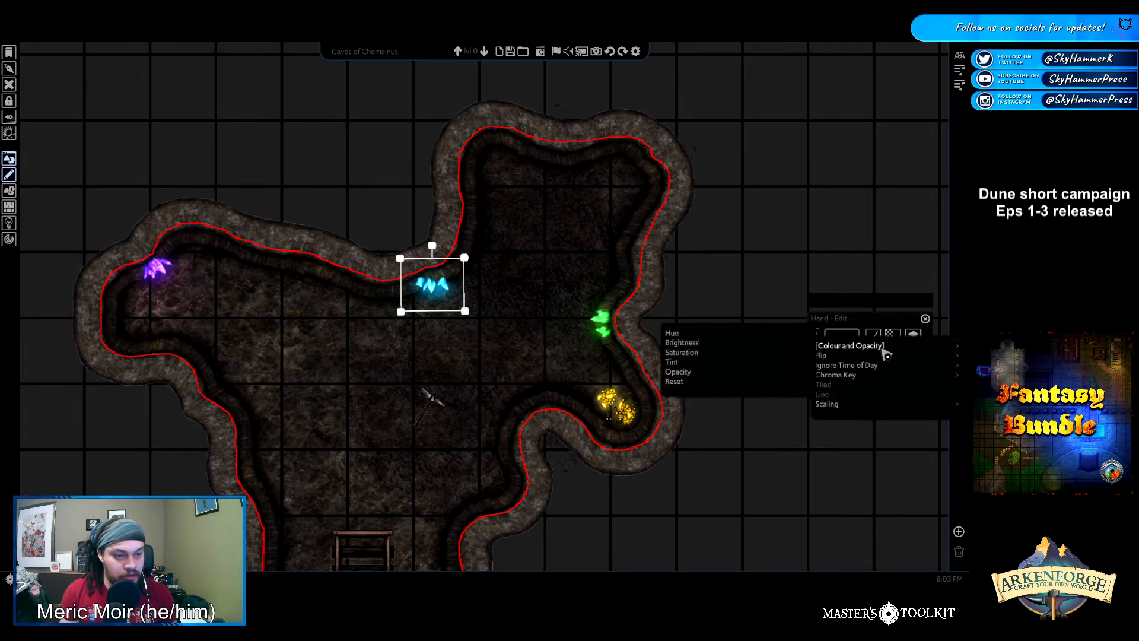
left_click(885, 351)
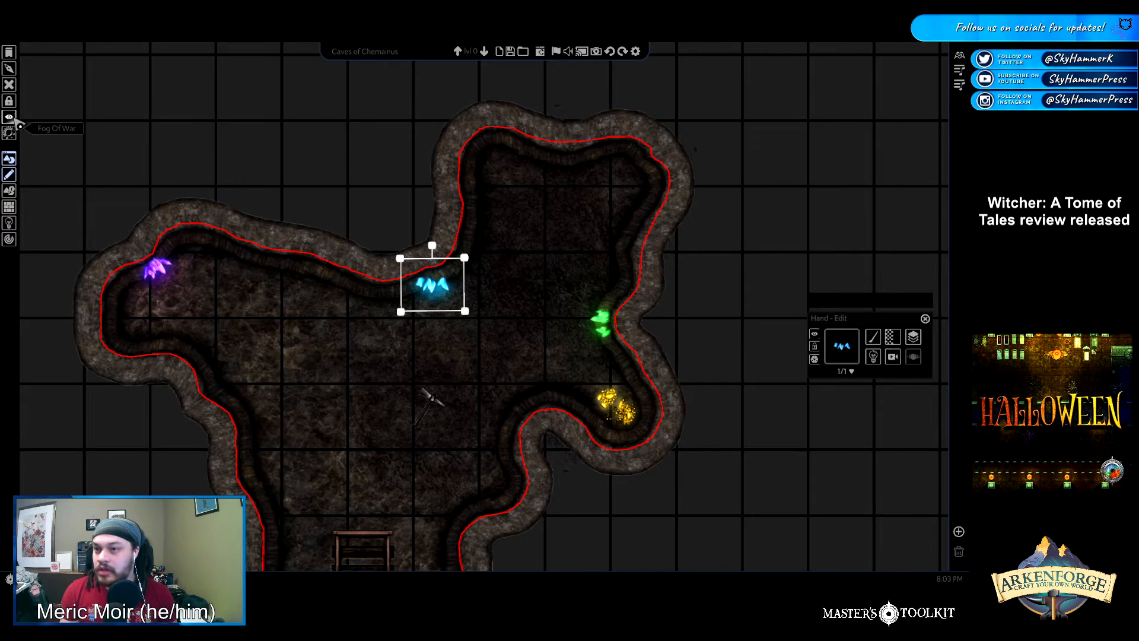
Reset the blue crystals' pivot to the middle in the Transforms section of their content properties
left_click(9, 190)
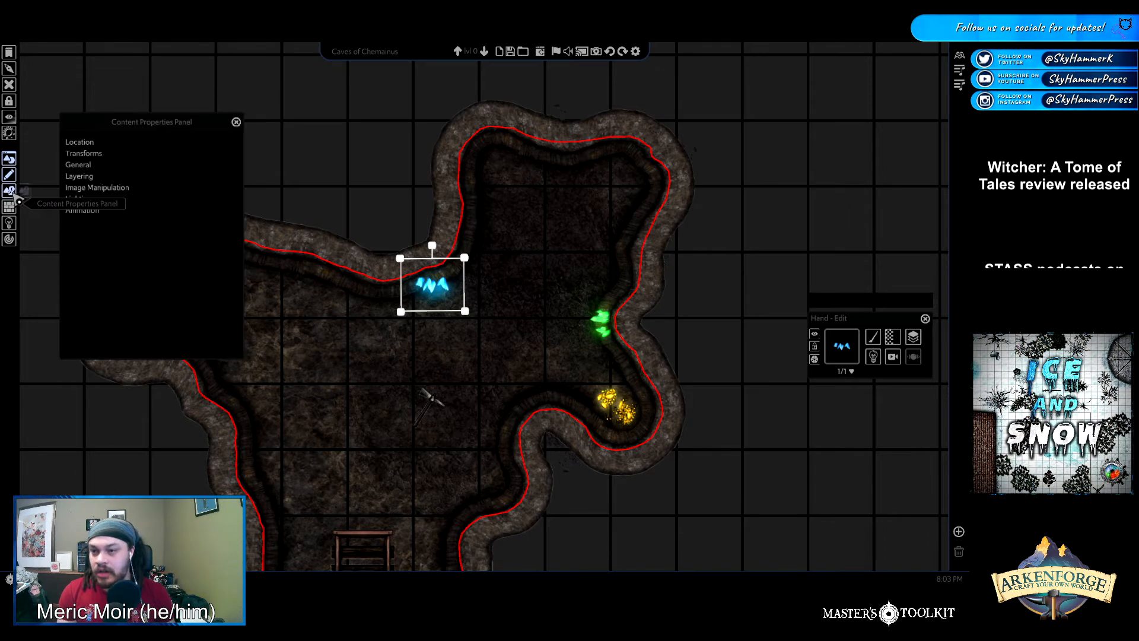
left_click(85, 154)
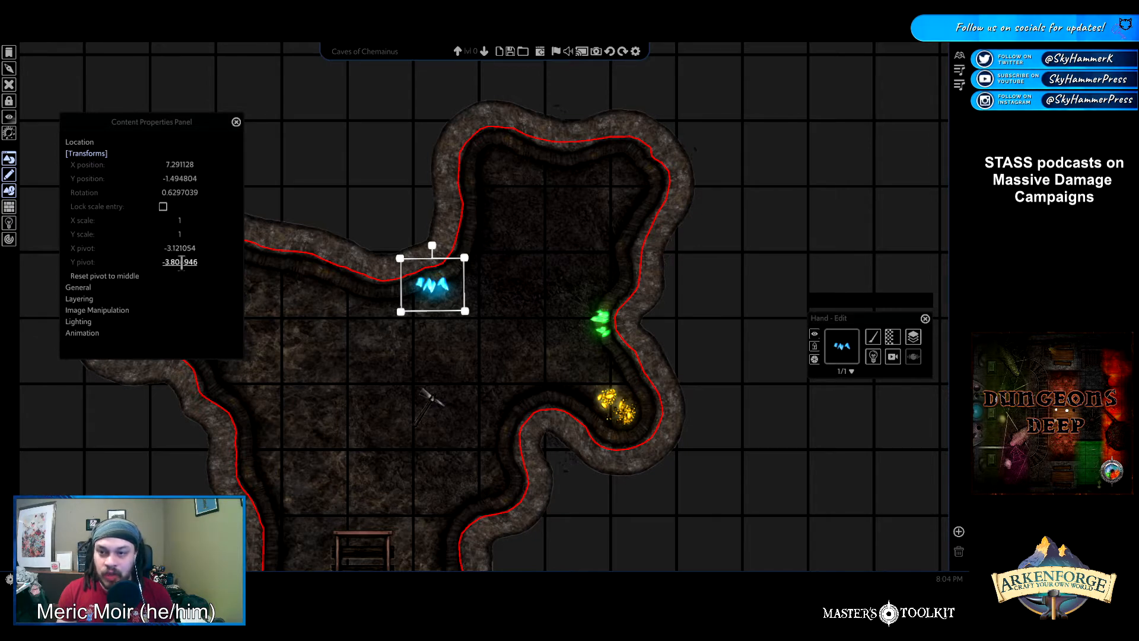
left_click(113, 276)
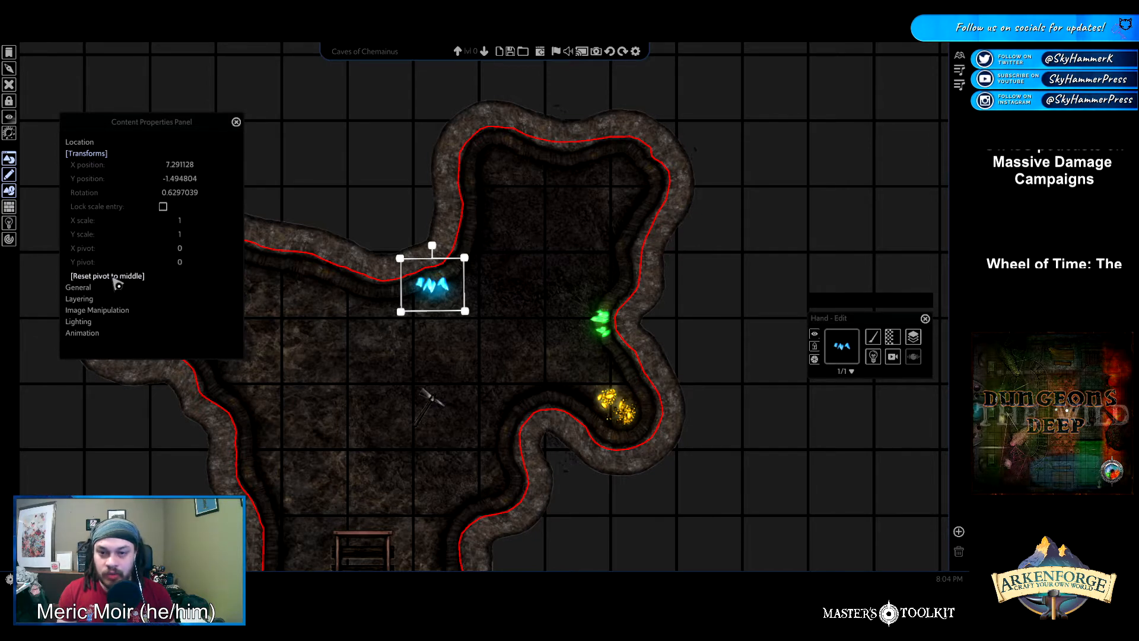
Rotate the blue crystals to about 31 degrees, close their properties and move them up against the cave wall
left_click_drag(463, 255, 403, 235)
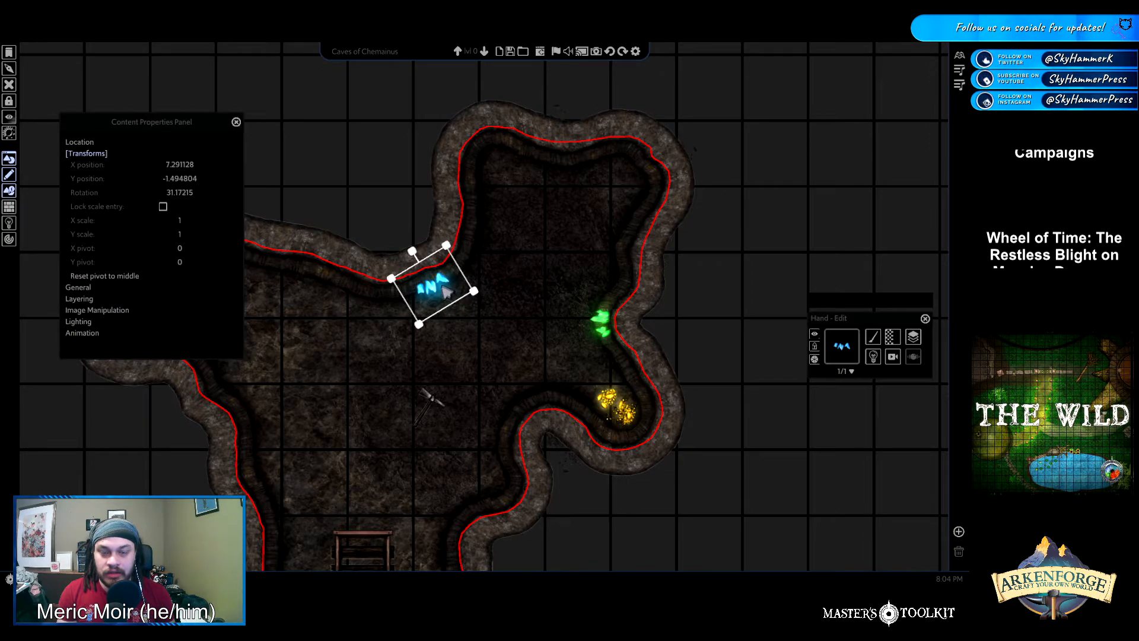
left_click(236, 122)
left_click_drag(442, 286, 446, 271)
left_click(592, 224)
scroll(518, 254, "down", 5)
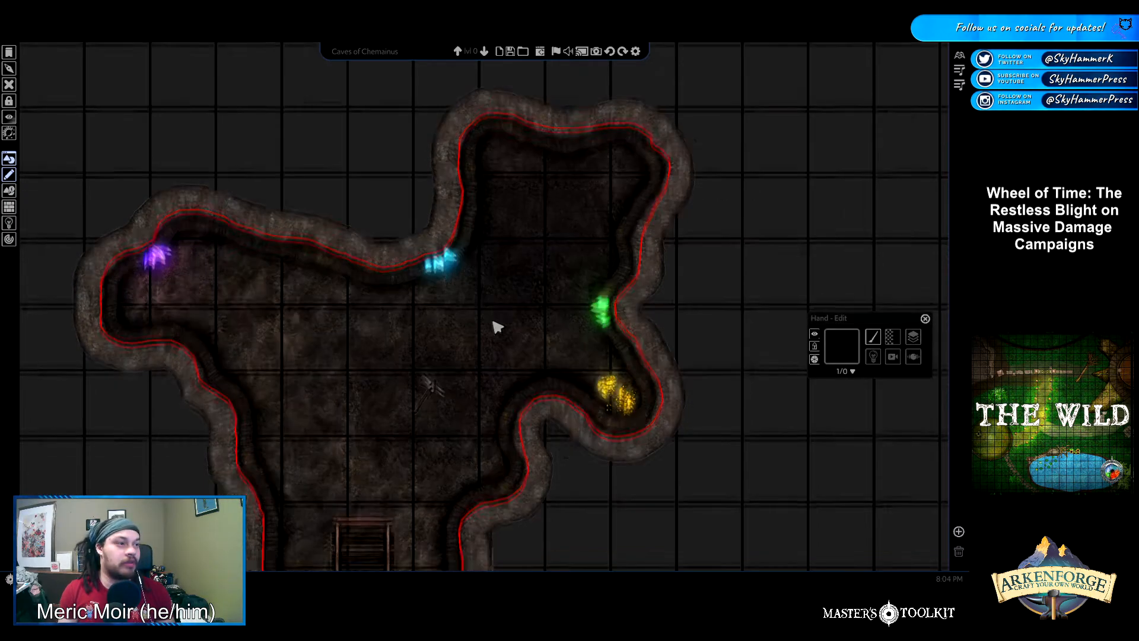
Group all the cave's elements again and move the cave a short way left on the map
left_click_drag(273, 98, 766, 516)
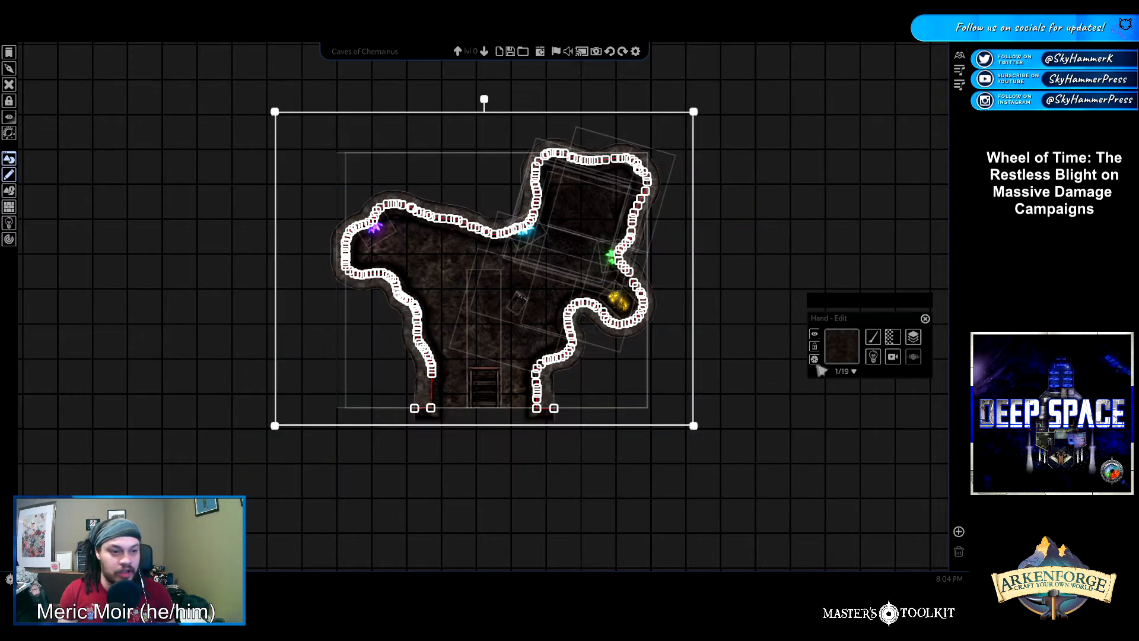
left_click(792, 292)
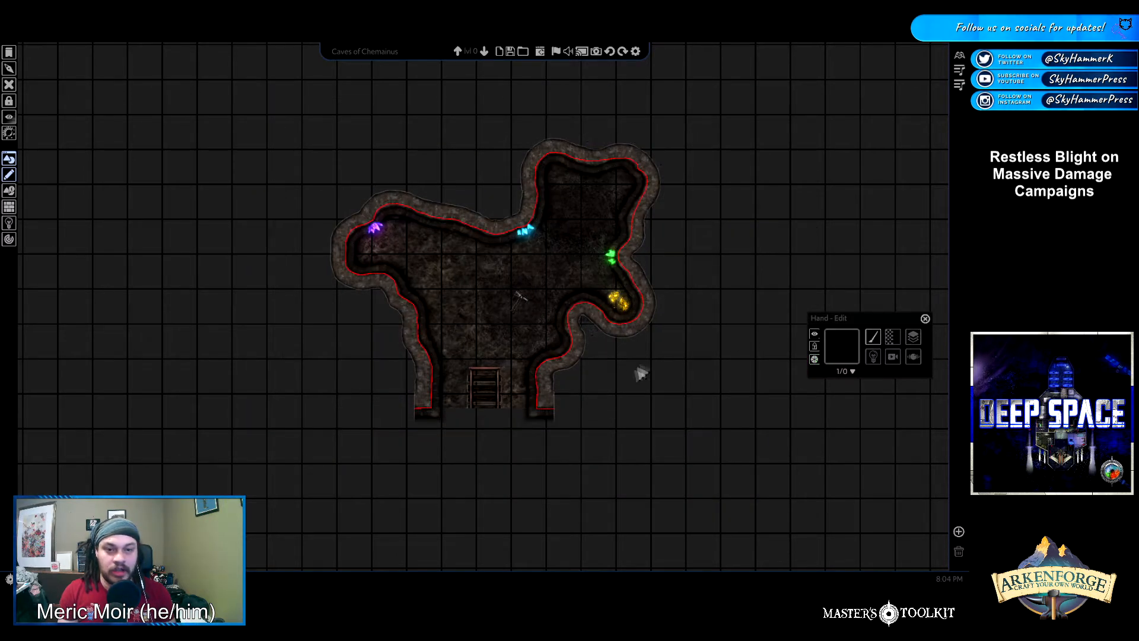
key("ctrl+a")
left_click_drag(527, 287, 505, 304)
left_click(690, 287)
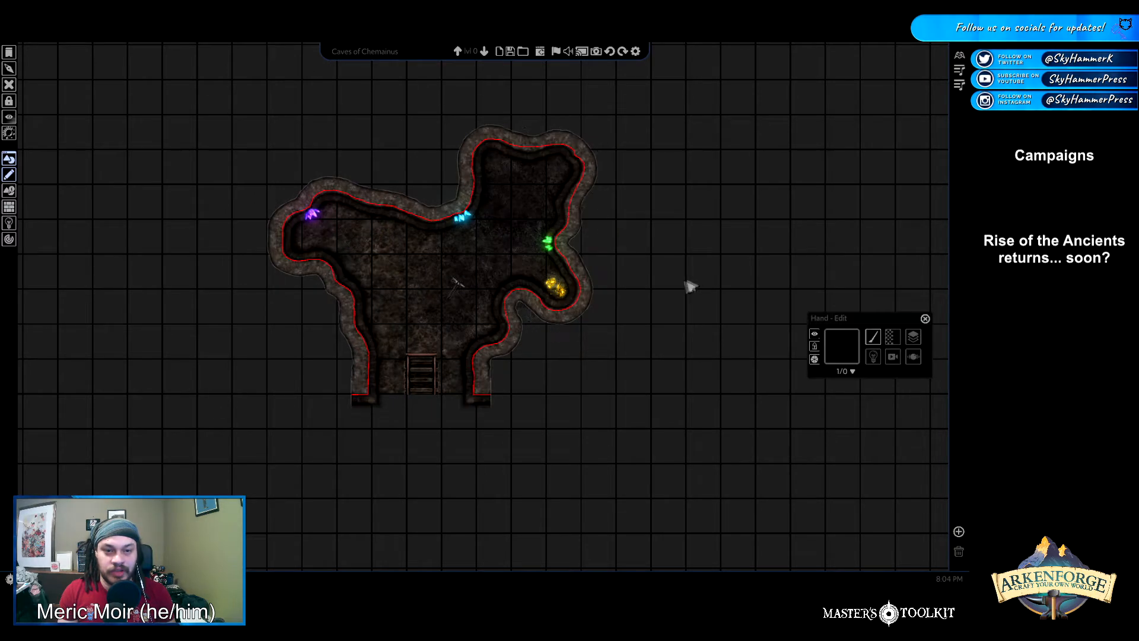
Select the grouped cave, look through the list of its selected objects, and deselect it
key("ctrl+a")
left_click_drag(167, 85, 741, 432)
key("Escape")
left_click_drag(221, 97, 771, 458)
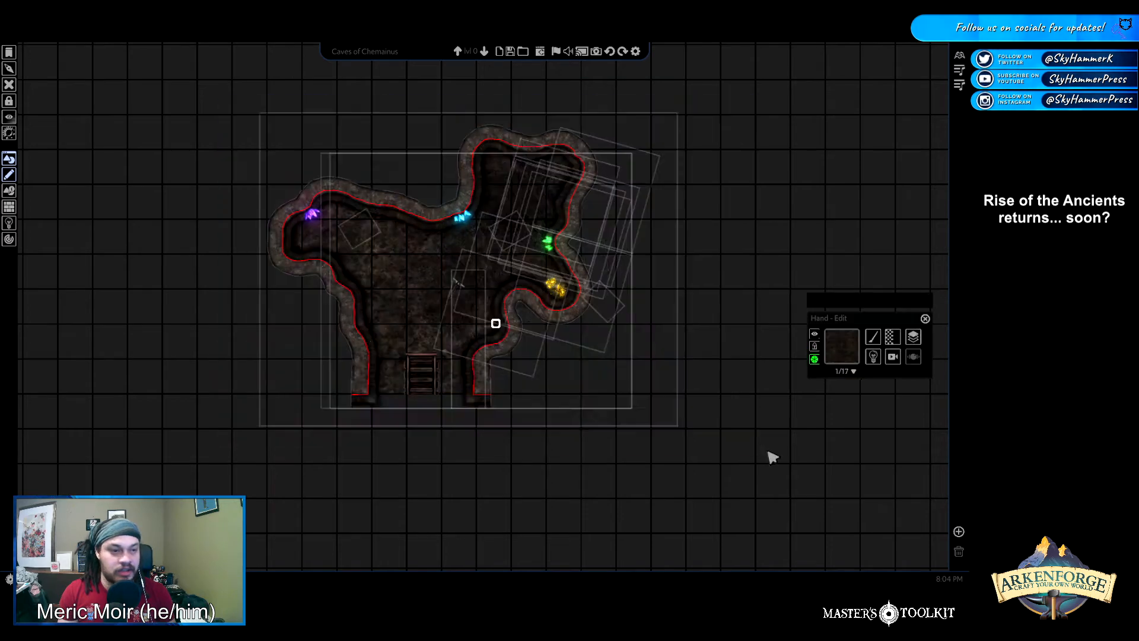
left_click(857, 371)
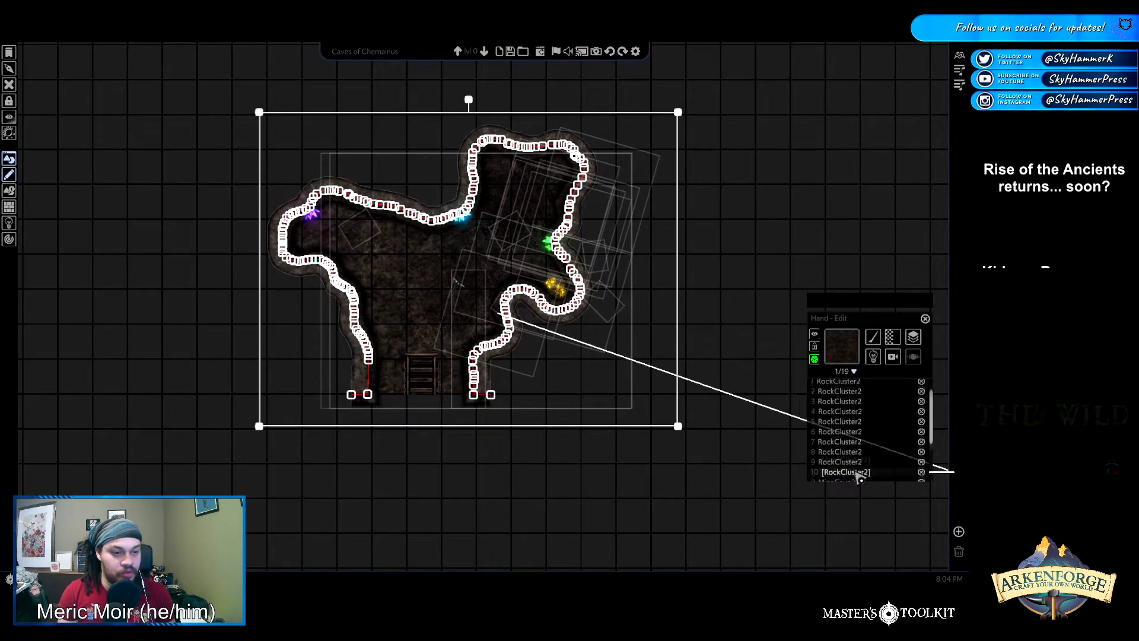
scroll(861, 473, "down", 2)
scroll(861, 475, "up", 3)
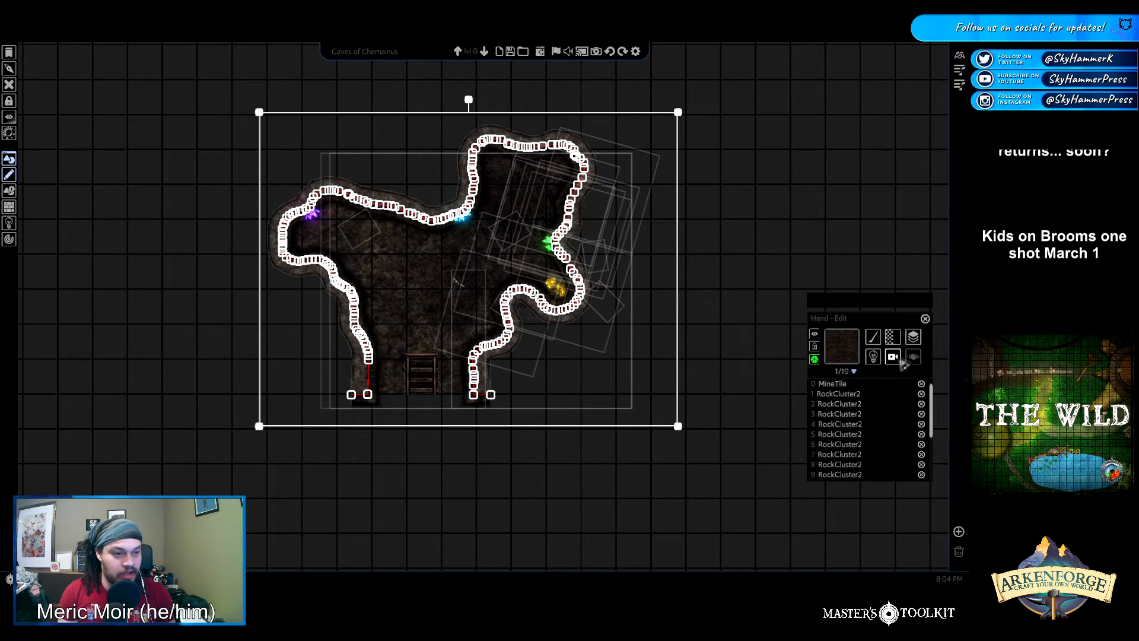
left_click(749, 261)
scroll(766, 290, "down", 3)
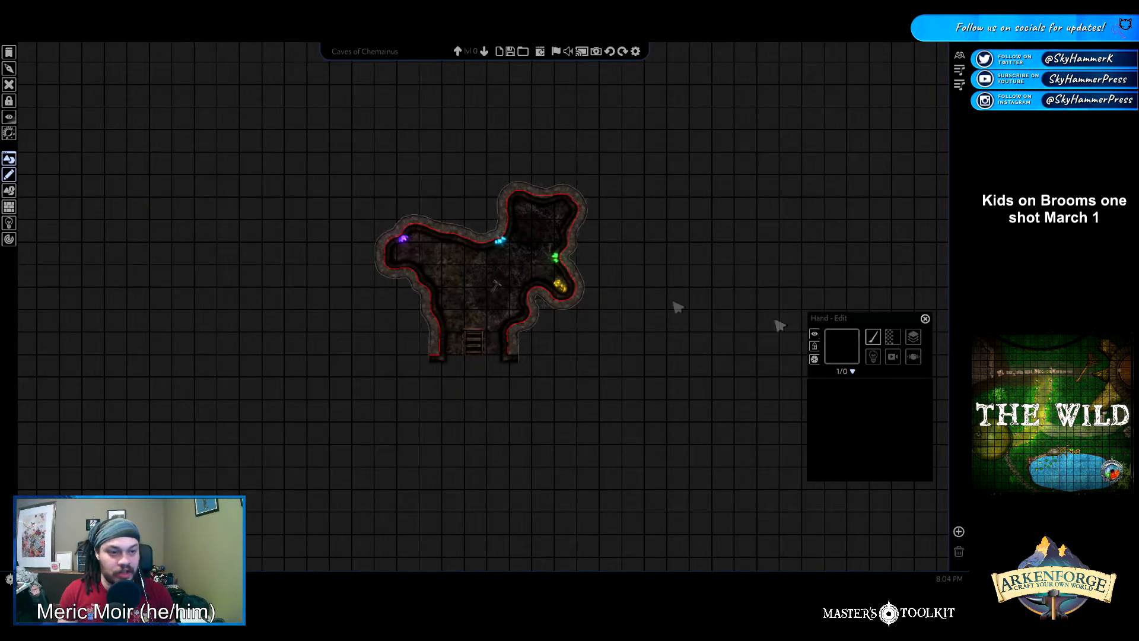
Copy the grouped crystal cave and paste the duplicate to the left of the original
left_click_drag(230, 141, 718, 399)
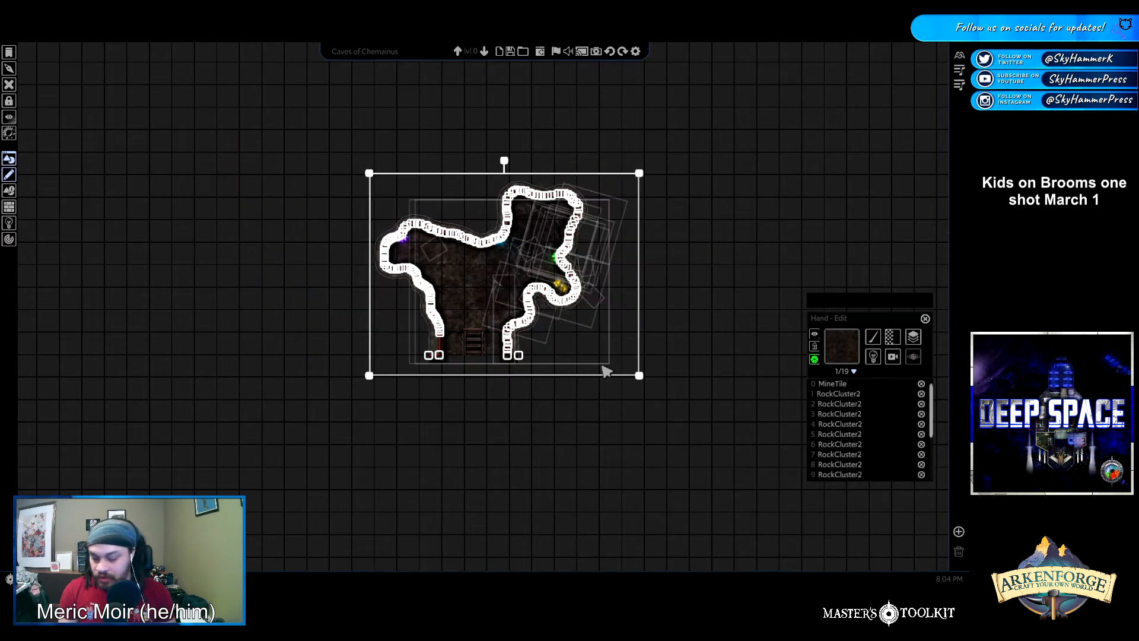
left_click(119, 259)
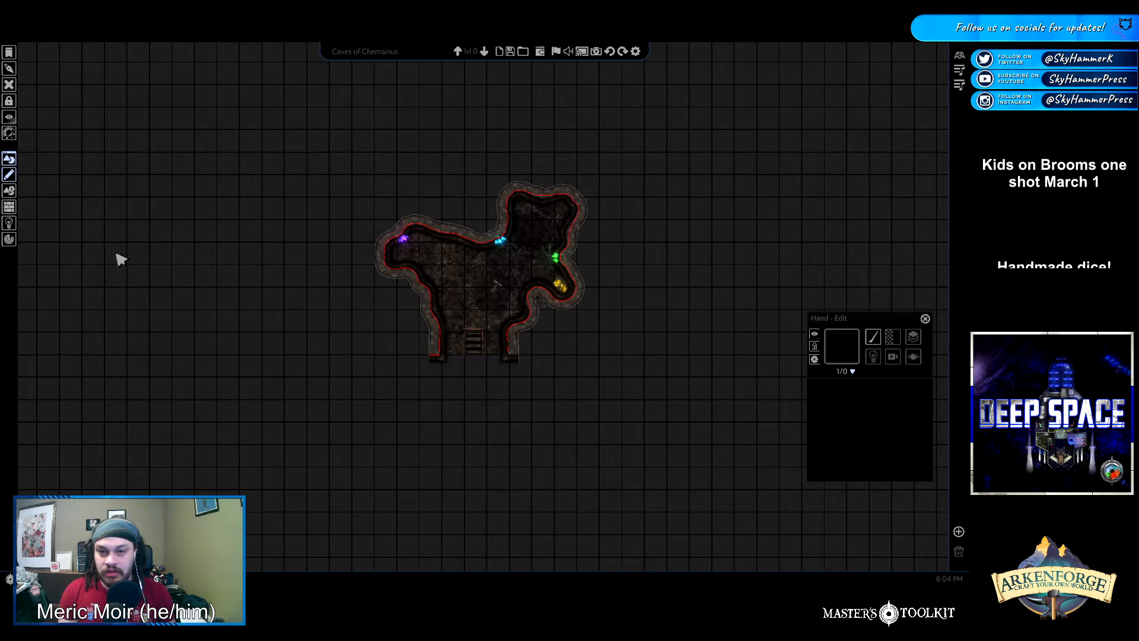
key("ctrl+v")
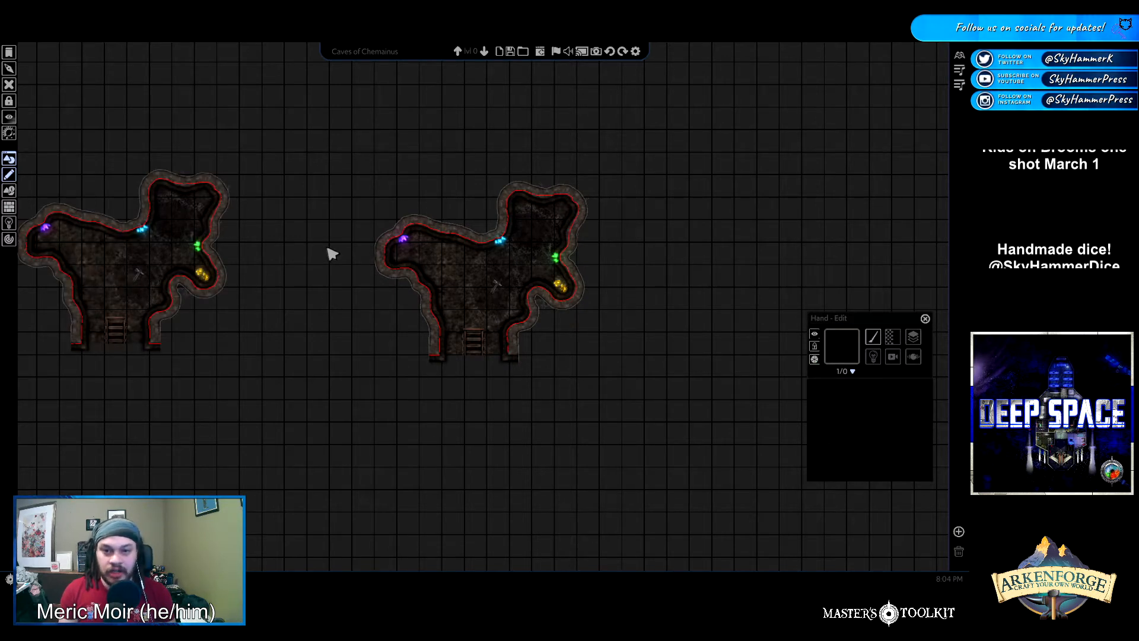
Select both crystal caves together and delete them from the map
key("a")
left_click_drag(107, 113, 790, 438)
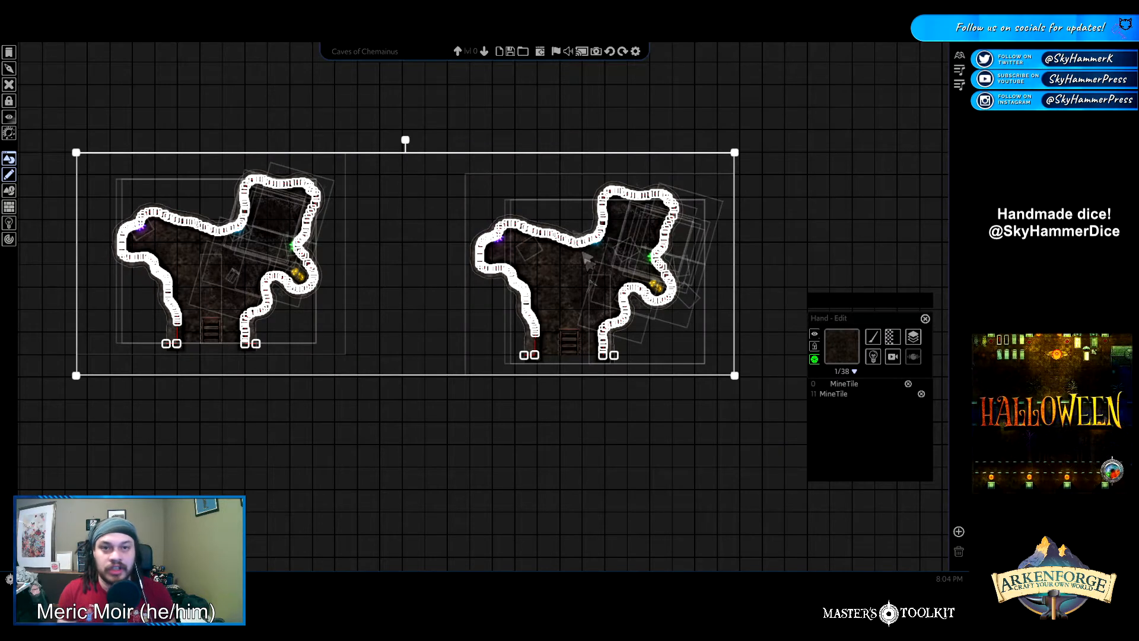
key("Delete")
Reopen the asset window, browse the cave results, place the Flooded cave in the middle of the map and minimize the window
left_click(239, 575)
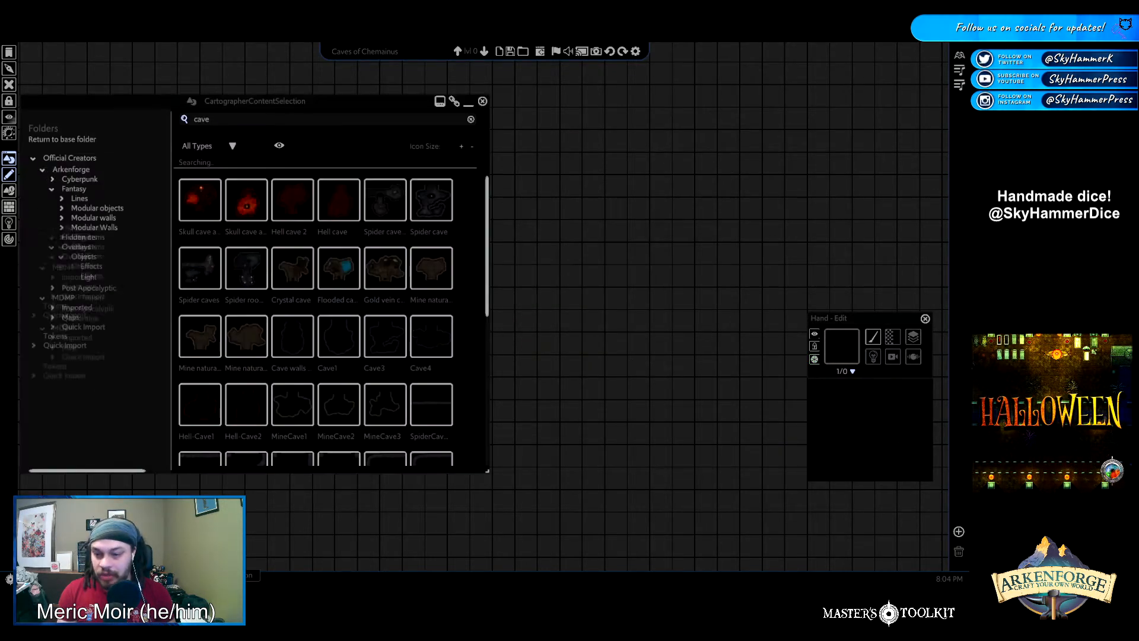
scroll(403, 301, "down", 2)
scroll(385, 297, "down", 2)
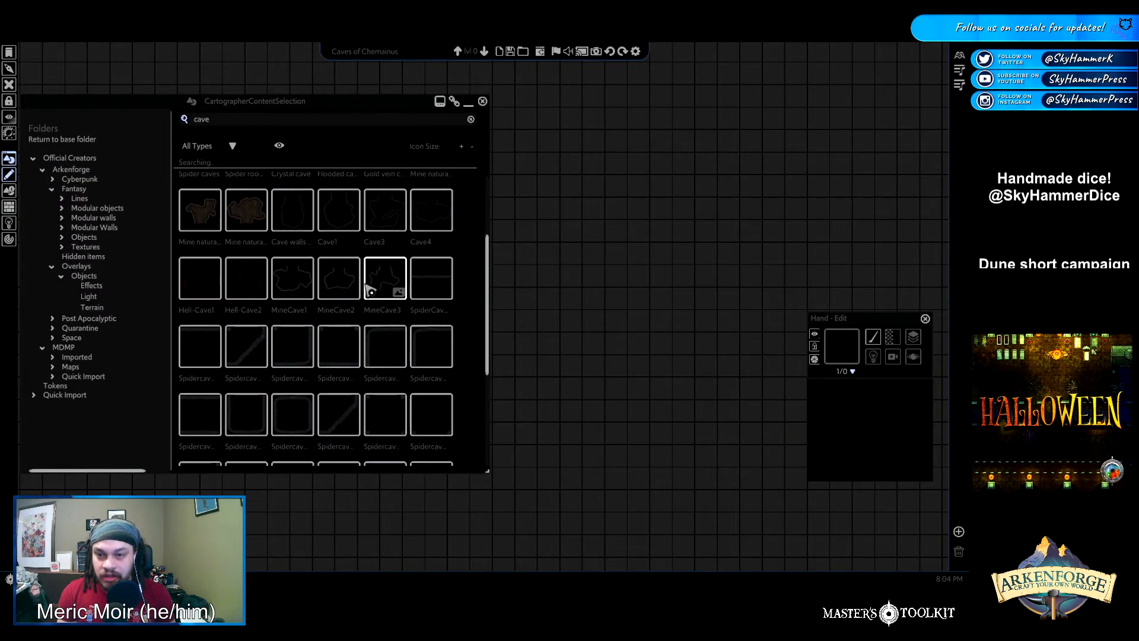
scroll(359, 386, "up", 2)
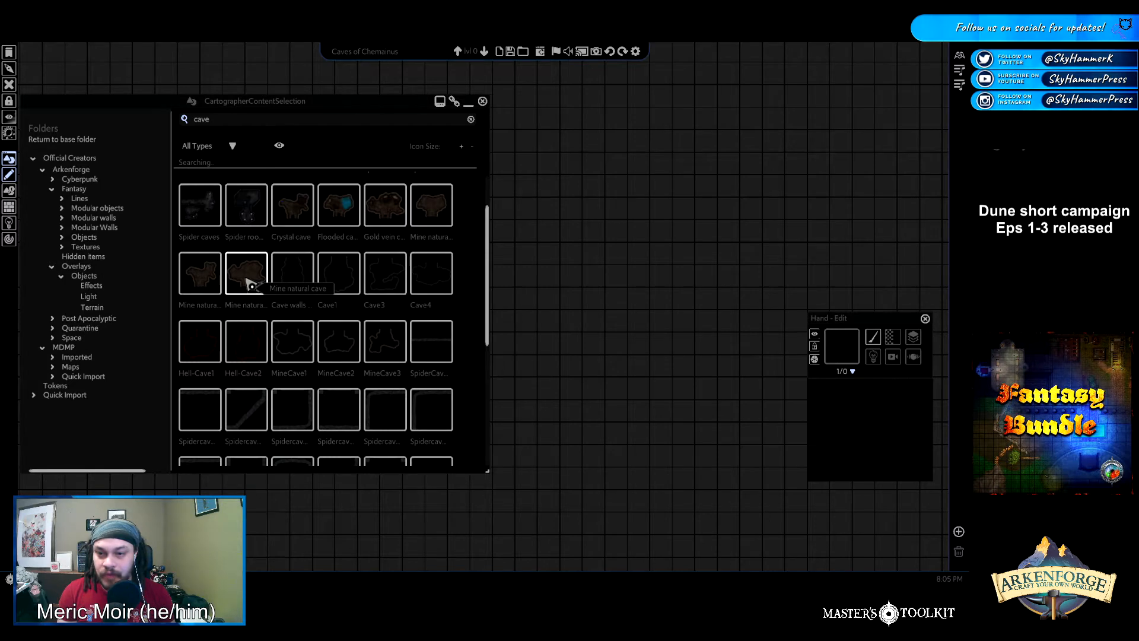
scroll(279, 386, "down", 3)
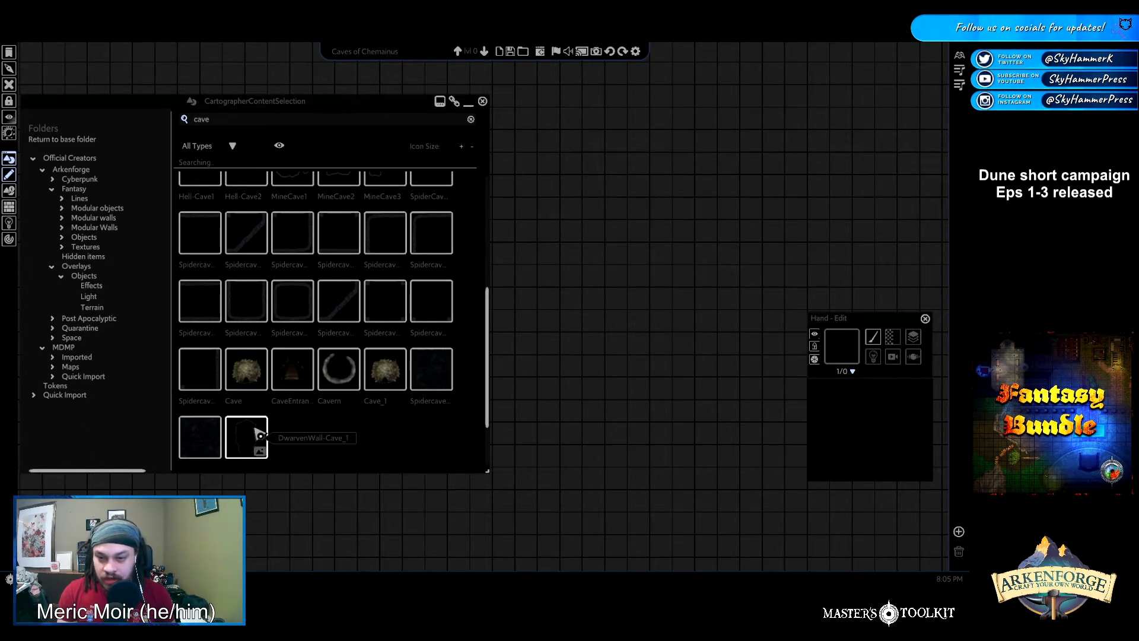
scroll(264, 439, "up", 5)
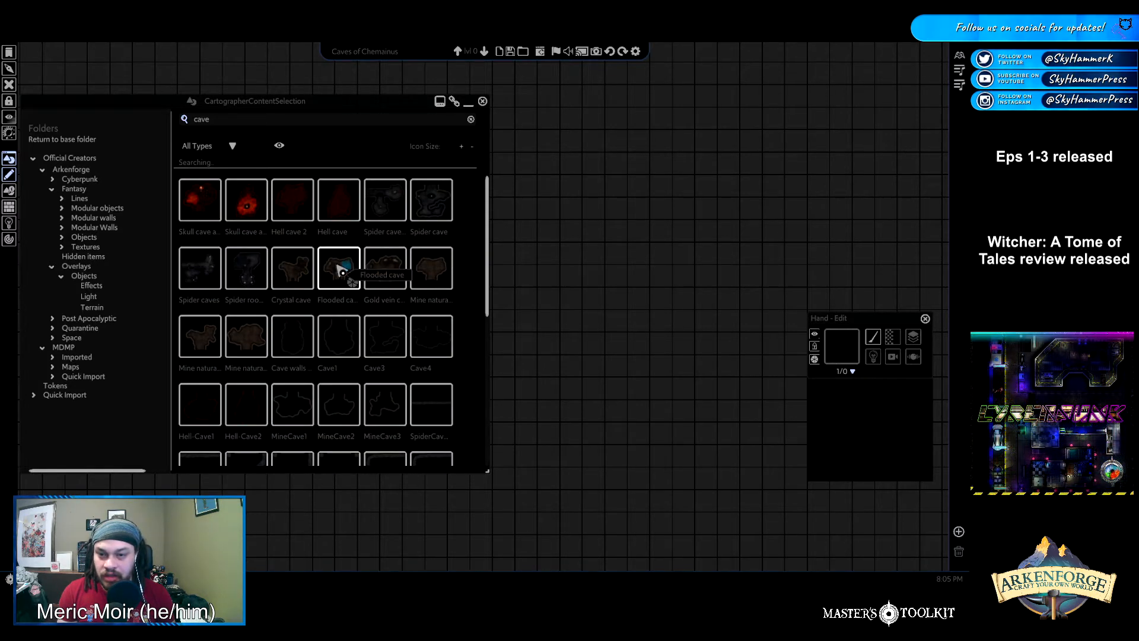
left_click_drag(341, 272, 570, 261)
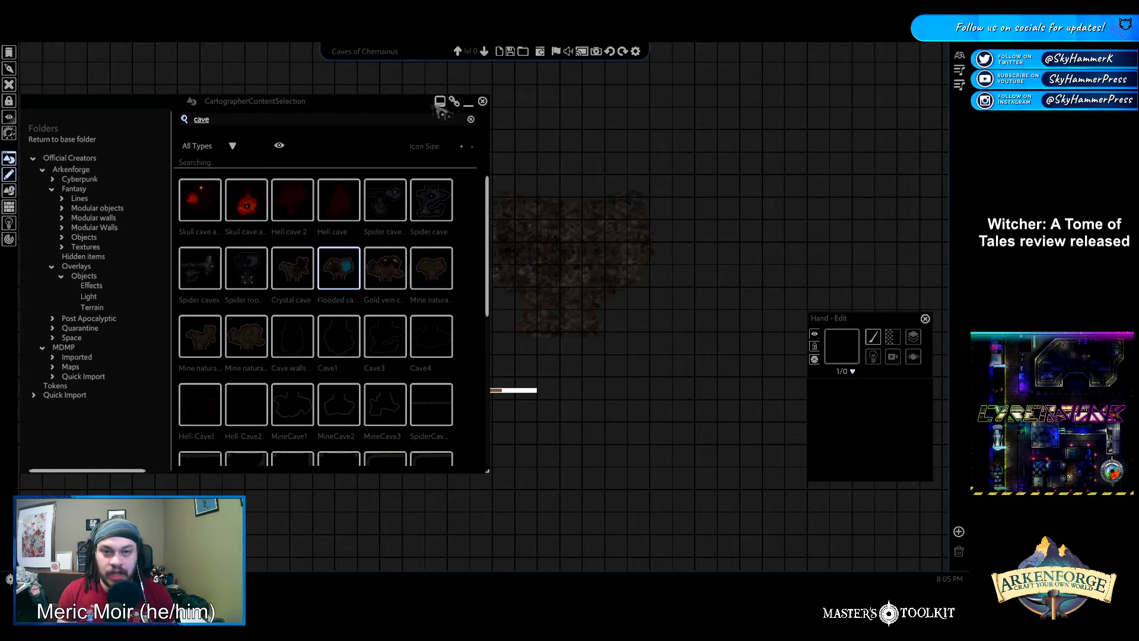
left_click(473, 107)
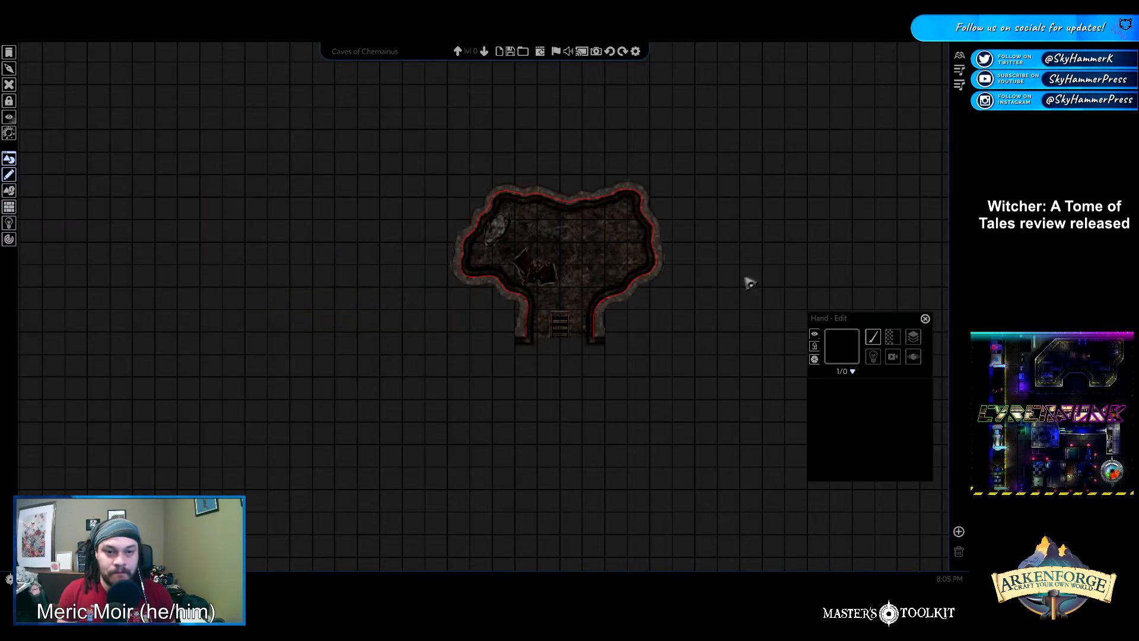
Select the newly placed cave, close the reopened asset window and look through the list of the cave's objects
scroll(754, 281, "up", 5)
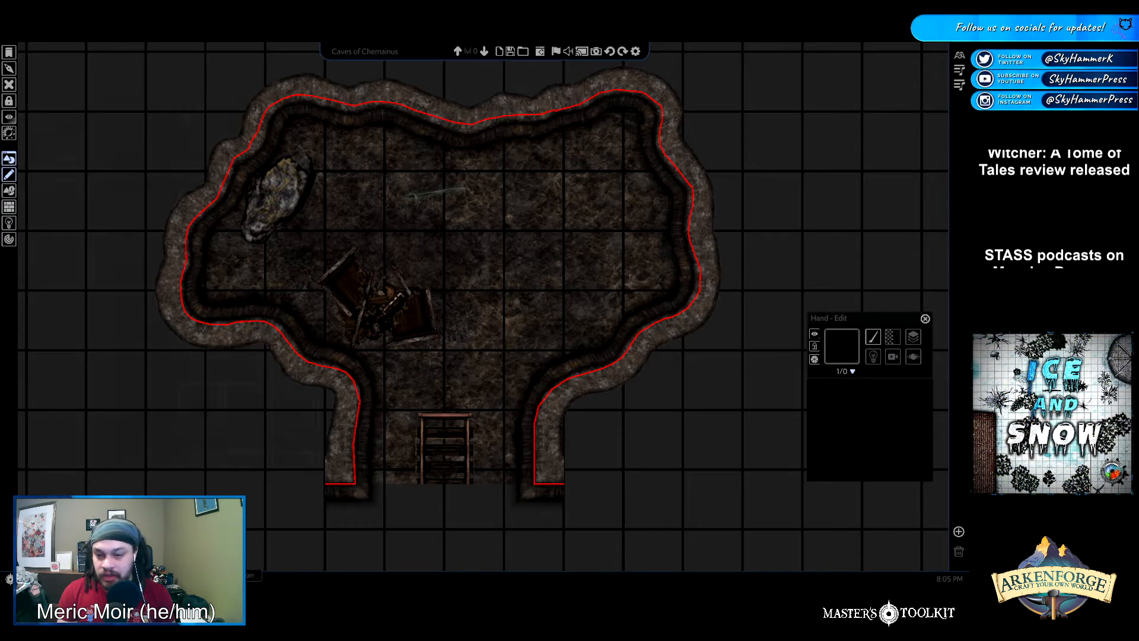
right_click(361, 303)
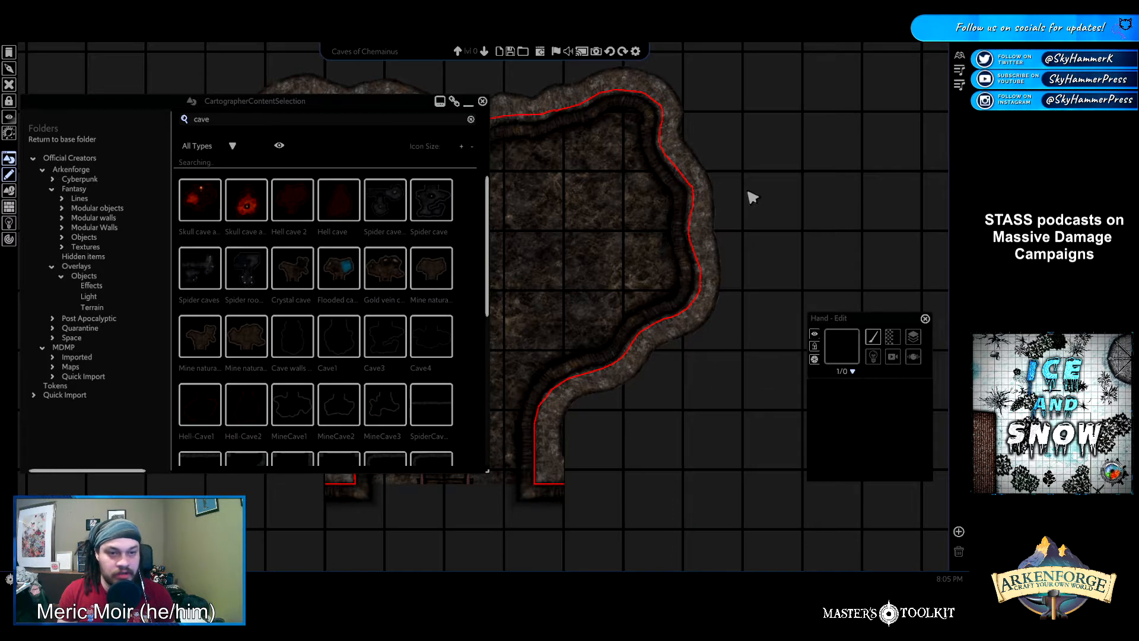
left_click(571, 274)
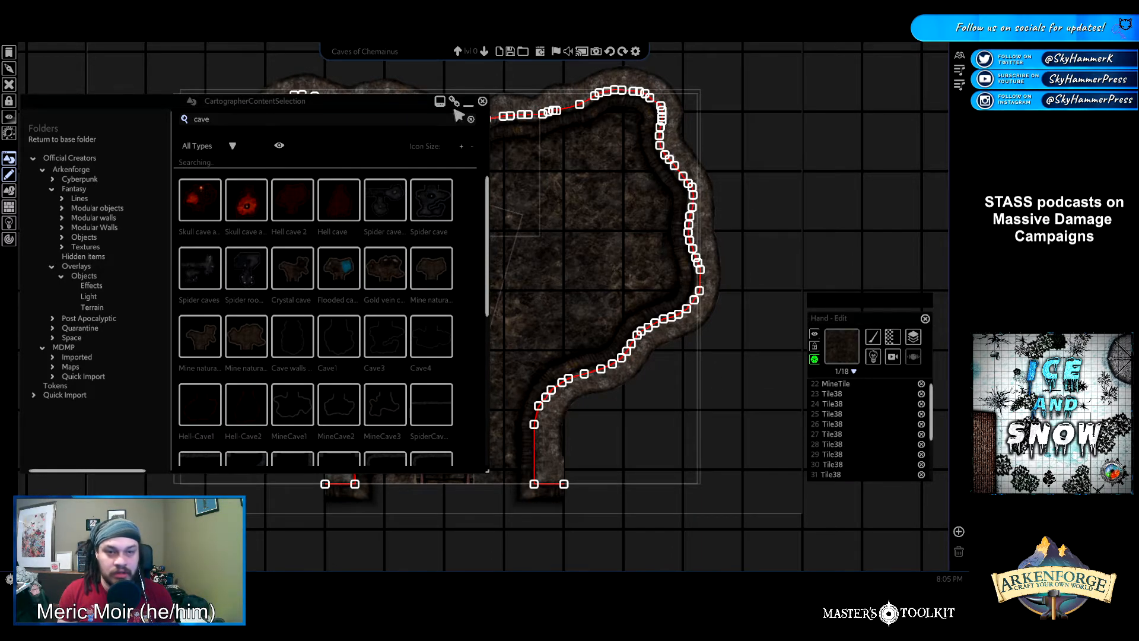
left_click(482, 101)
scroll(867, 401, "down", 2)
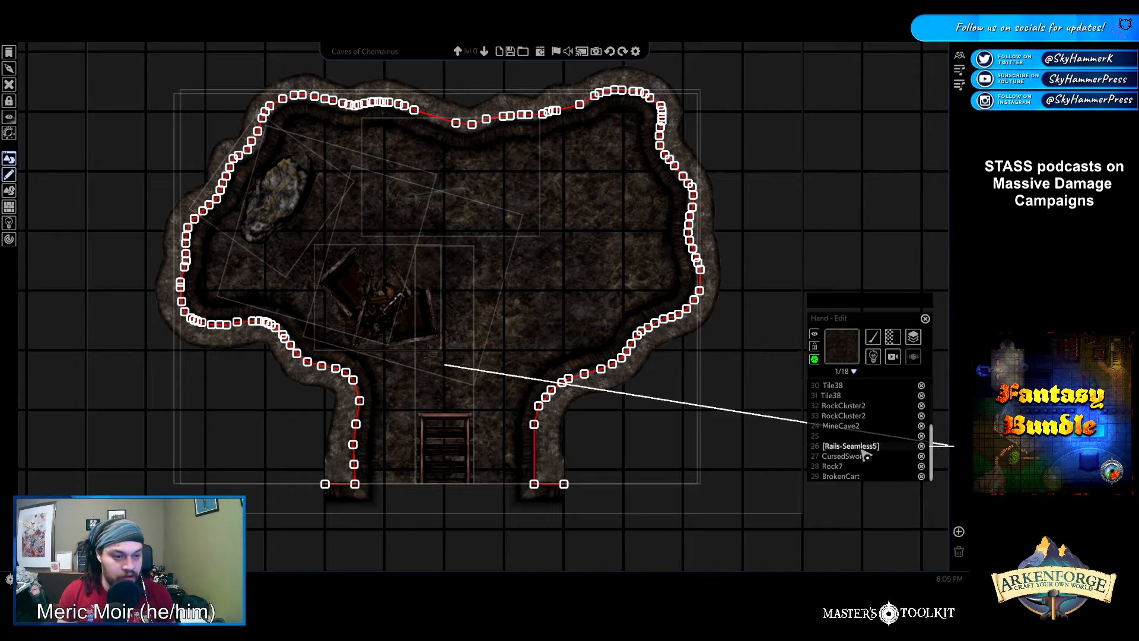
Look through the cave's object list and reselect all of its objects on the map
scroll(866, 455, "up", 2)
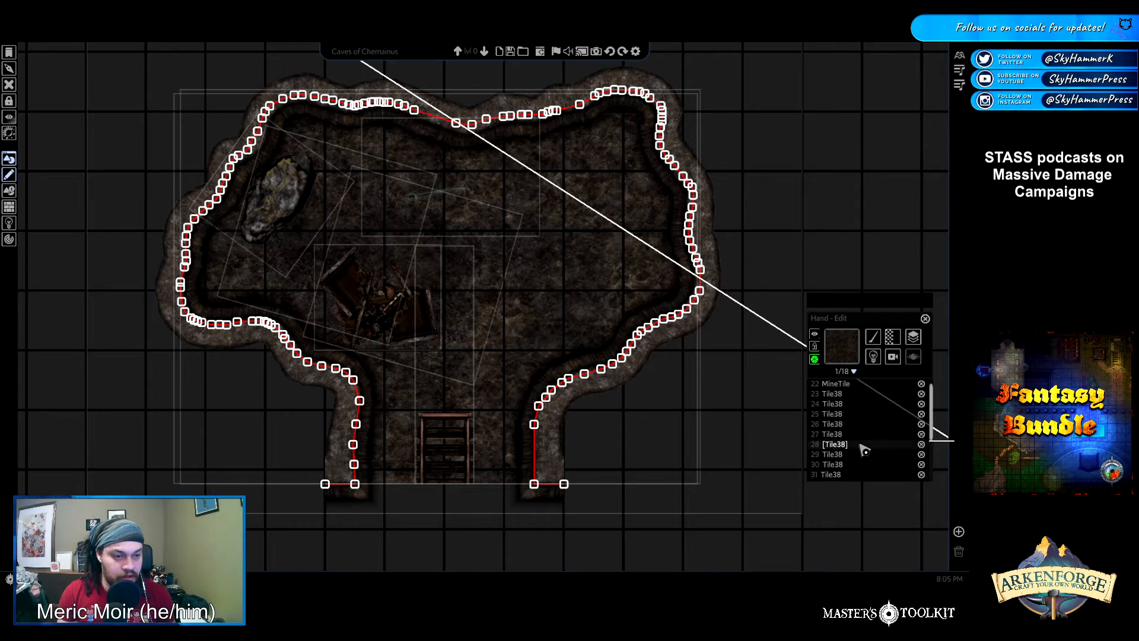
left_click(800, 142)
key("ctrl+a")
scroll(564, 267, "down", 2)
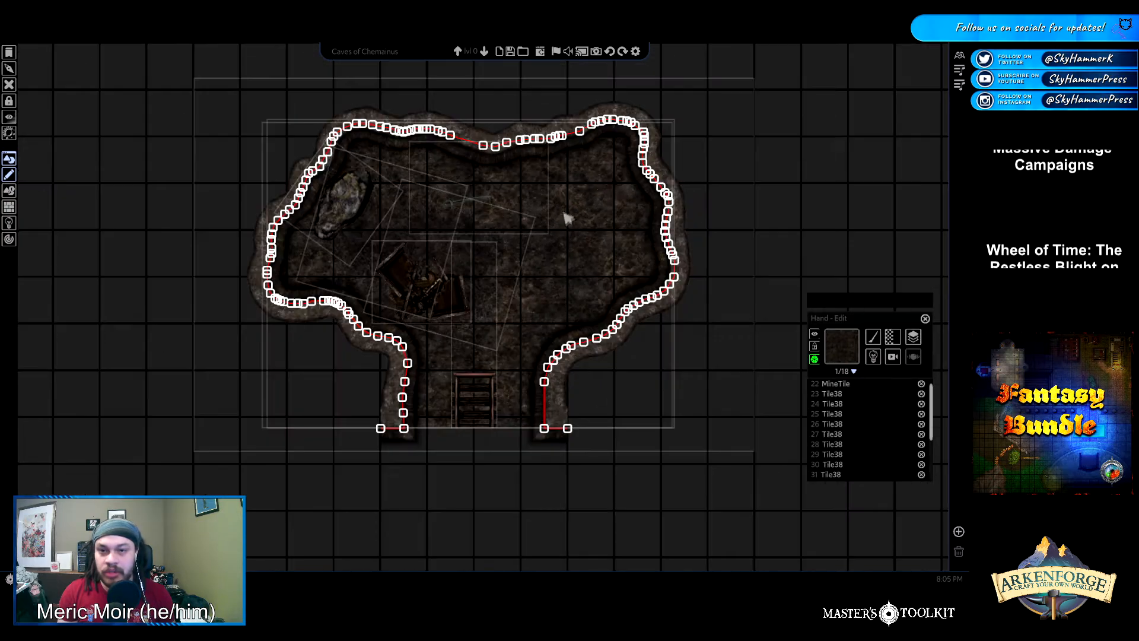
left_click(858, 127)
scroll(712, 170, "up", 2)
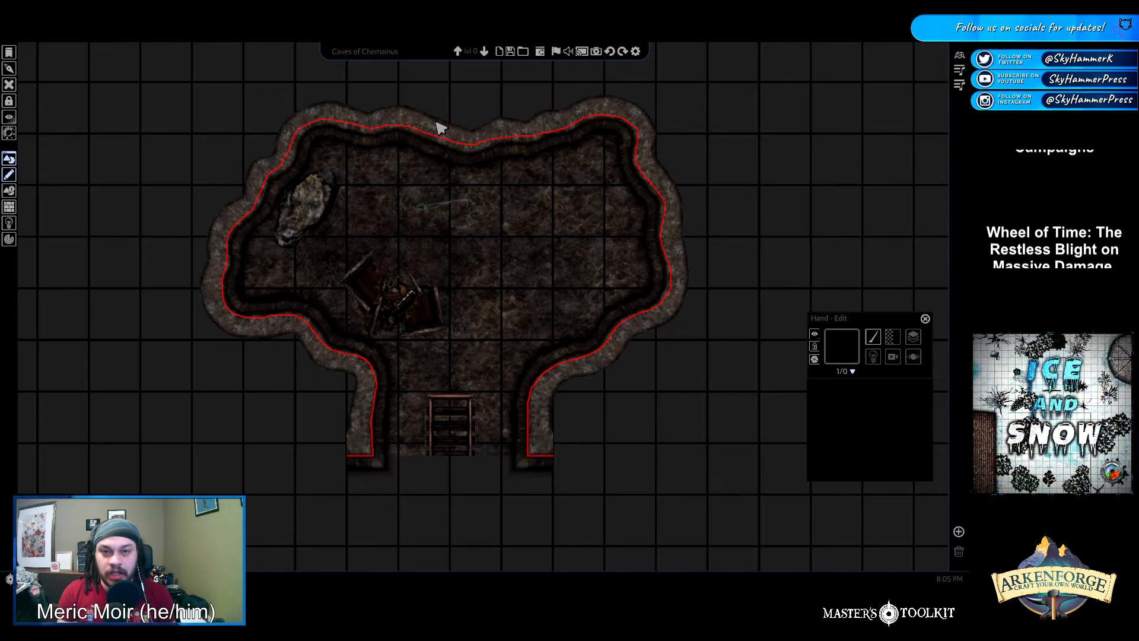
key("ctrl+a")
left_click(758, 119)
left_click_drag(836, 99, 110, 483)
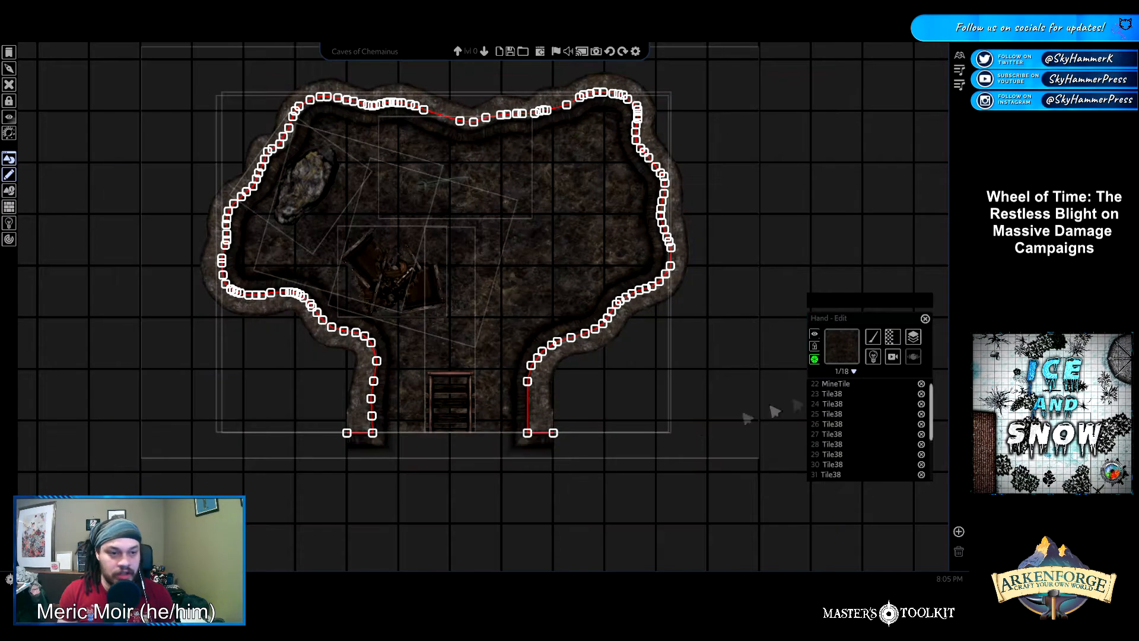
scroll(594, 279, "up", 2)
scroll(593, 275, "down", 1)
Select only the cave's MineCave2 wall and shift it slightly to the right over the floor
key("w")
left_click(830, 222)
left_click(418, 221)
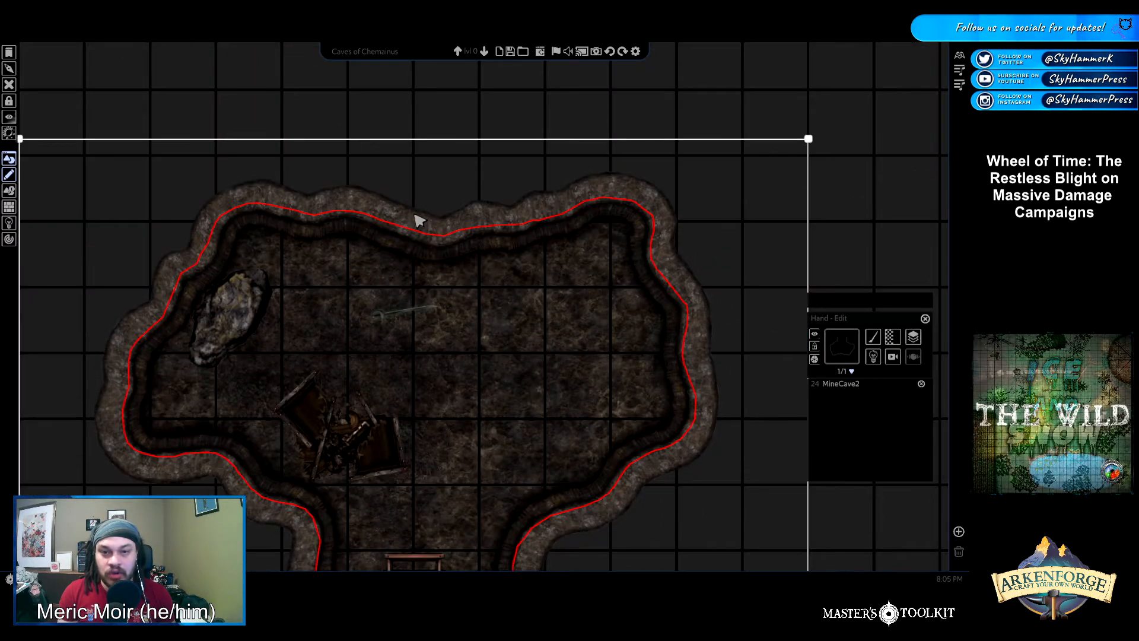
mouse_move(303, 204)
left_mouse_down()
mouse_move(308, 136)
mouse_move(214, 148)
mouse_move(394, 204)
mouse_move(309, 201)
left_mouse_up()
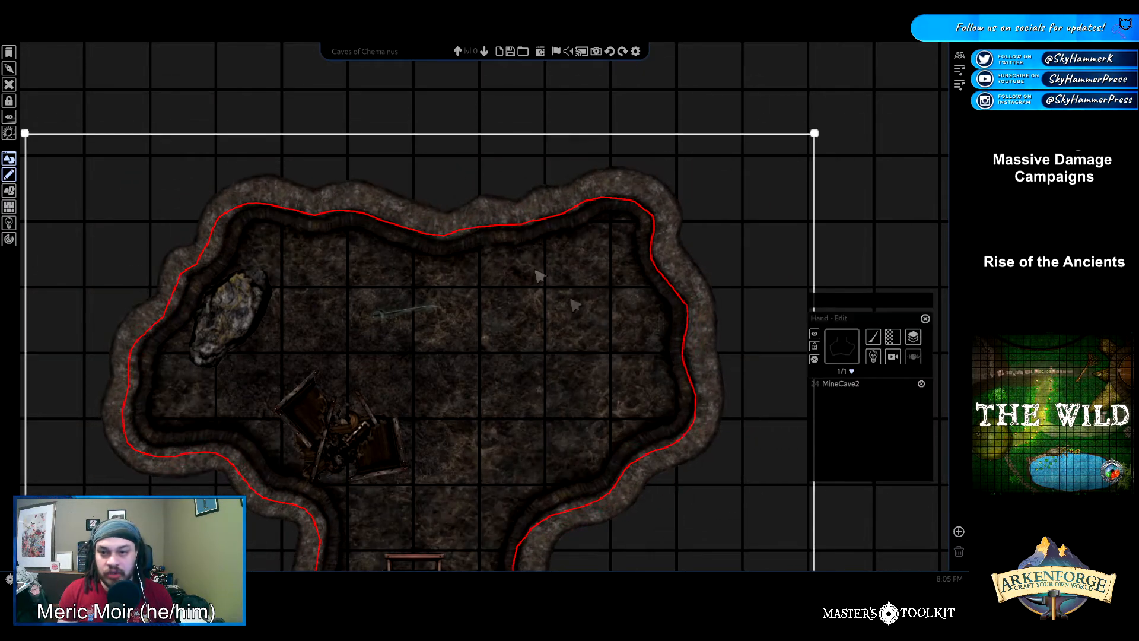
scroll(592, 335, "down", 3)
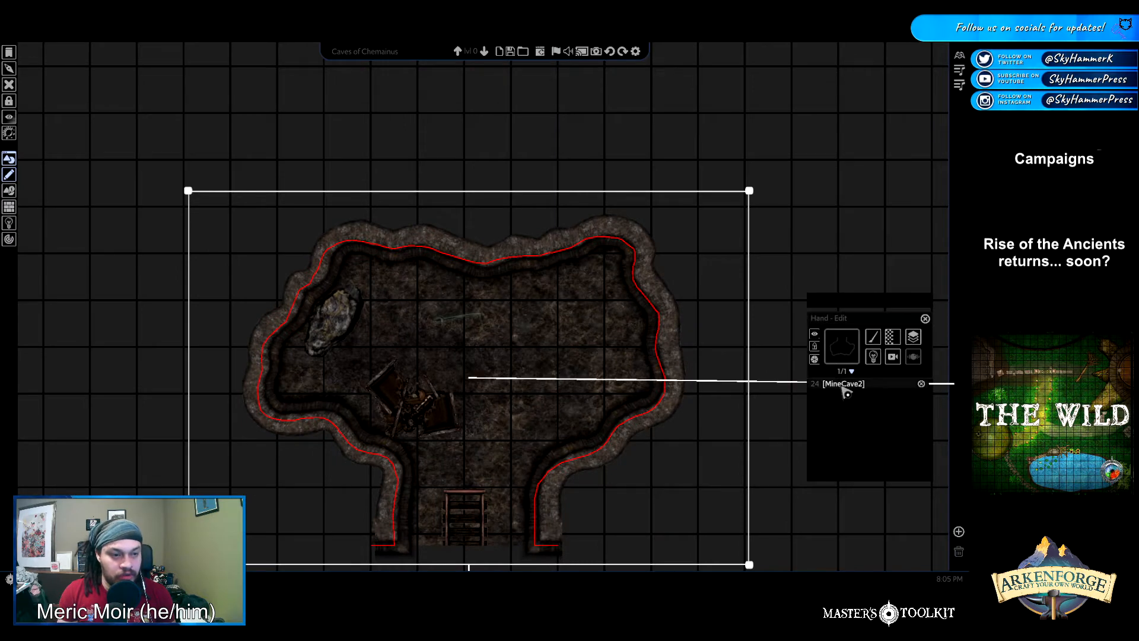
mouse_move(483, 251)
left_mouse_down()
mouse_move(498, 179)
mouse_move(479, 257)
mouse_move(323, 239)
mouse_move(518, 244)
mouse_move(510, 237)
mouse_move(496, 253)
left_mouse_up()
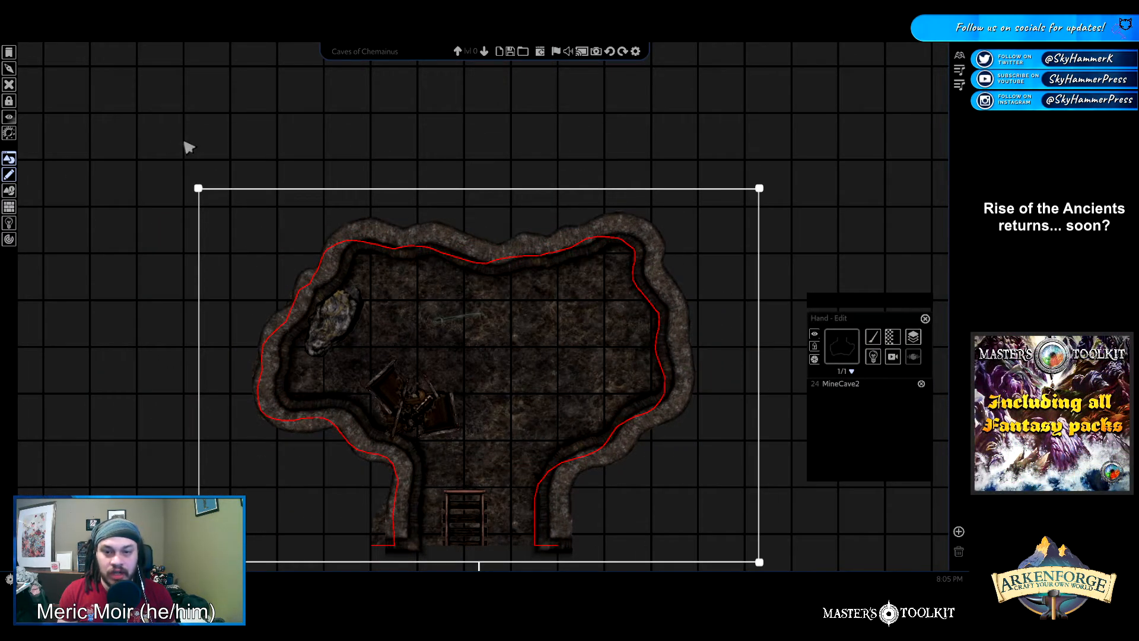
Select all objects of the cave together and delete them from the map
scroll(275, 234, "down", 2)
left_click_drag(149, 103, 736, 511)
key("Delete")
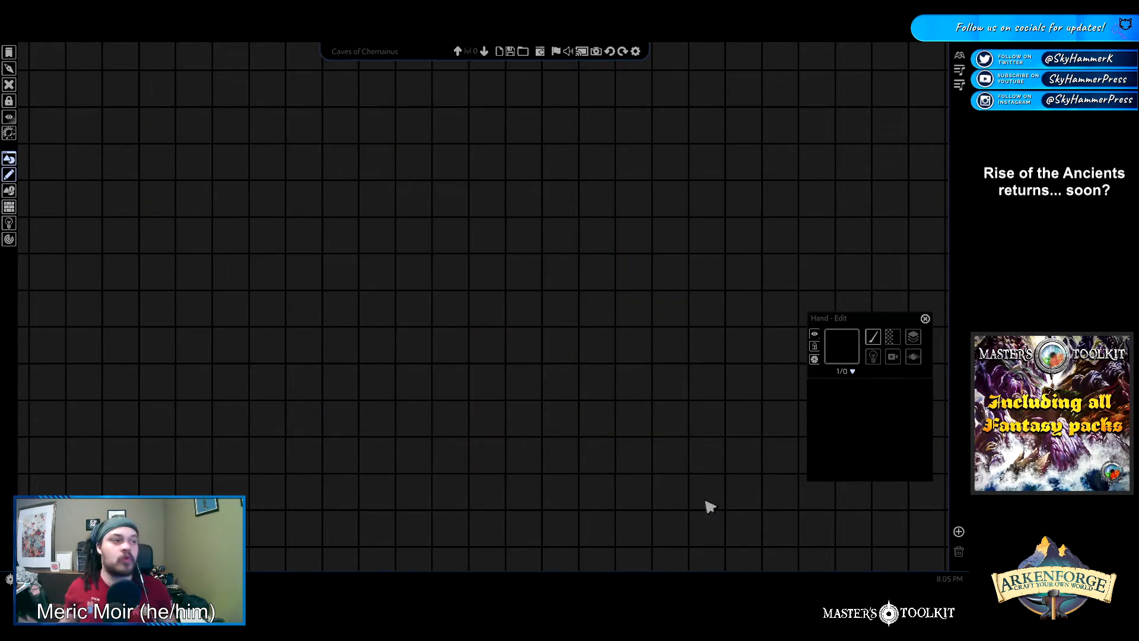
scroll(610, 445, "down", 3)
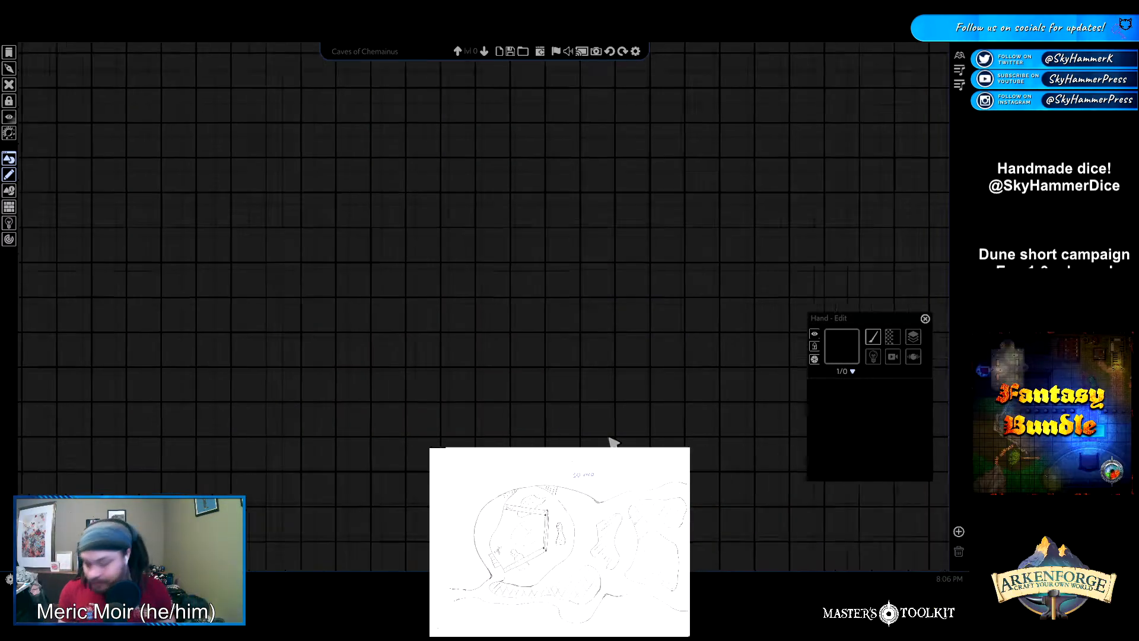
scroll(602, 437, "down", 1)
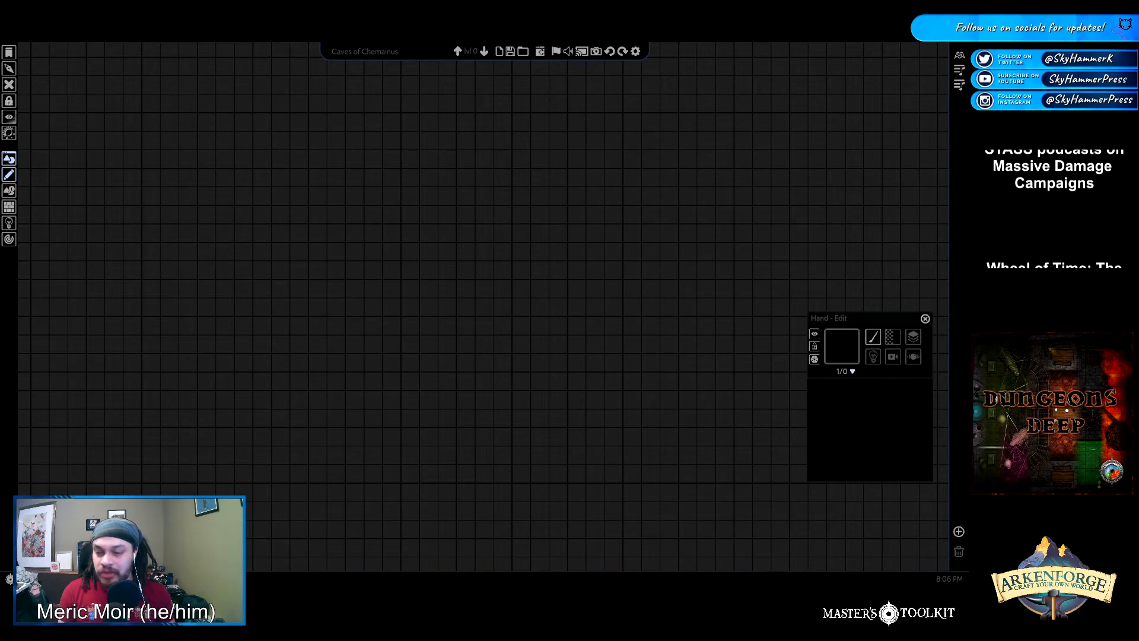
Clear the cave search in the asset window, choose Darkrock tile2 from the Fantasy Natural stone textures and minimize the window
left_click(9, 158)
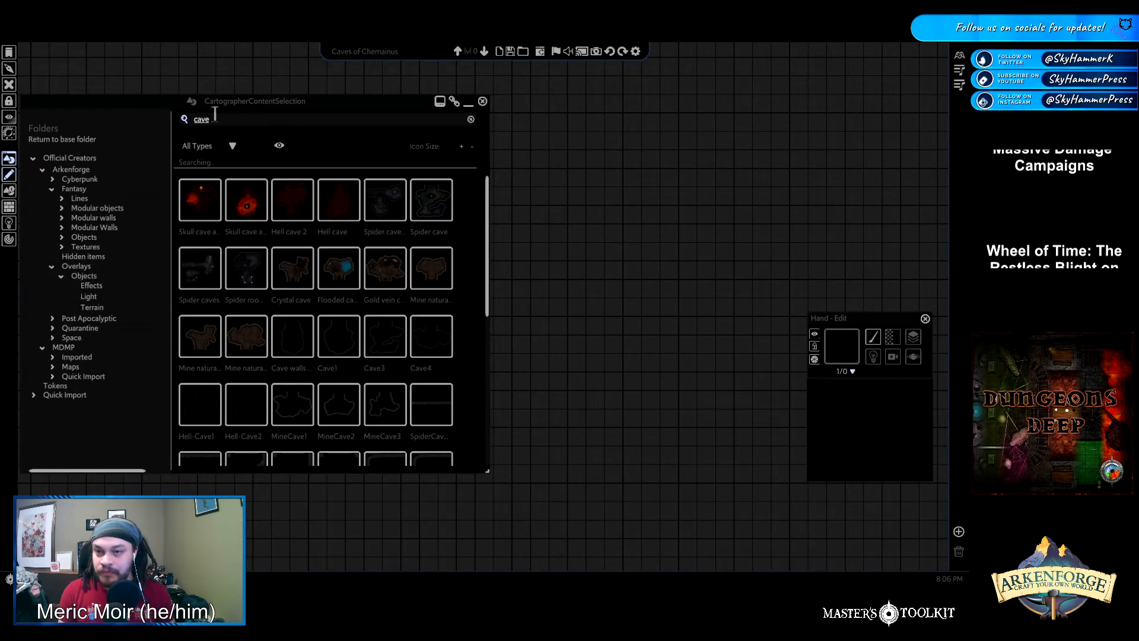
key("BackSpace")
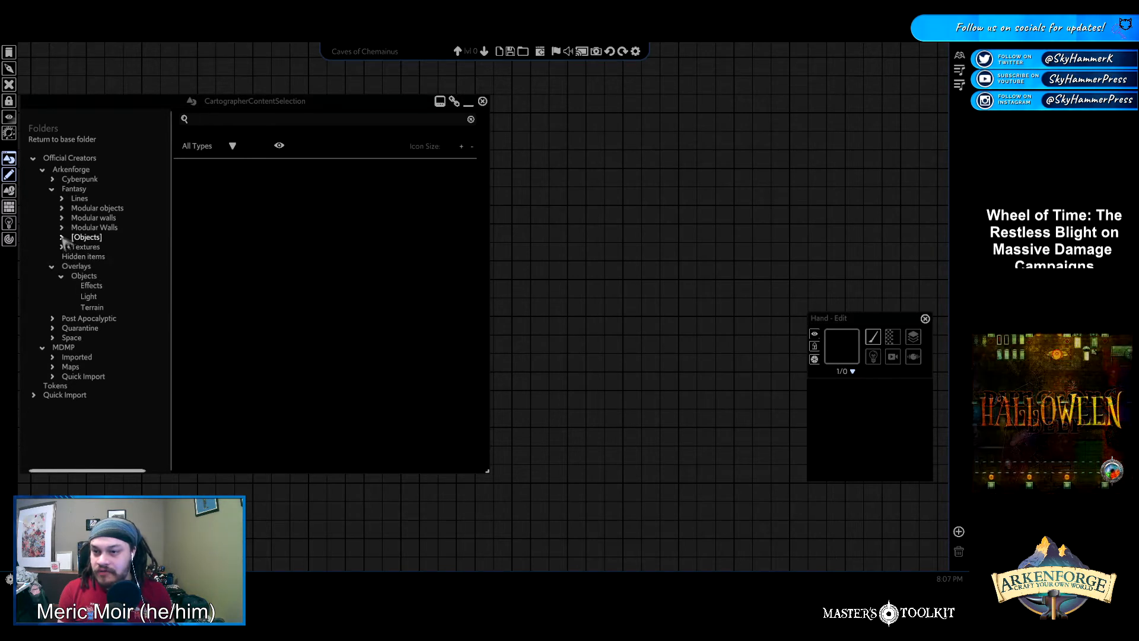
left_click(87, 247)
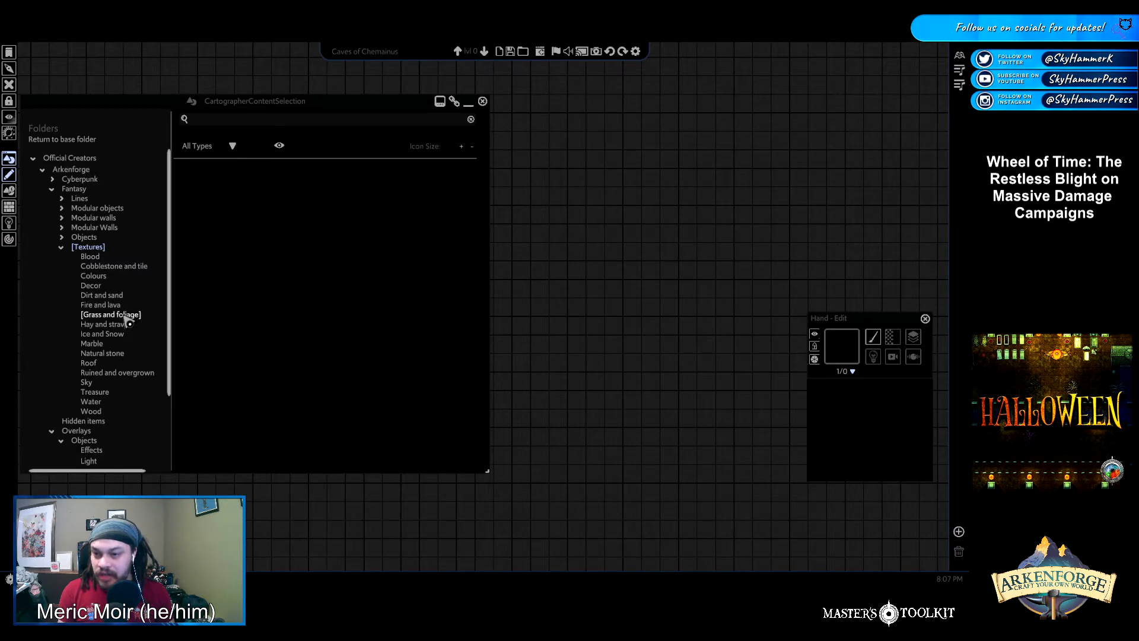
left_click(120, 354)
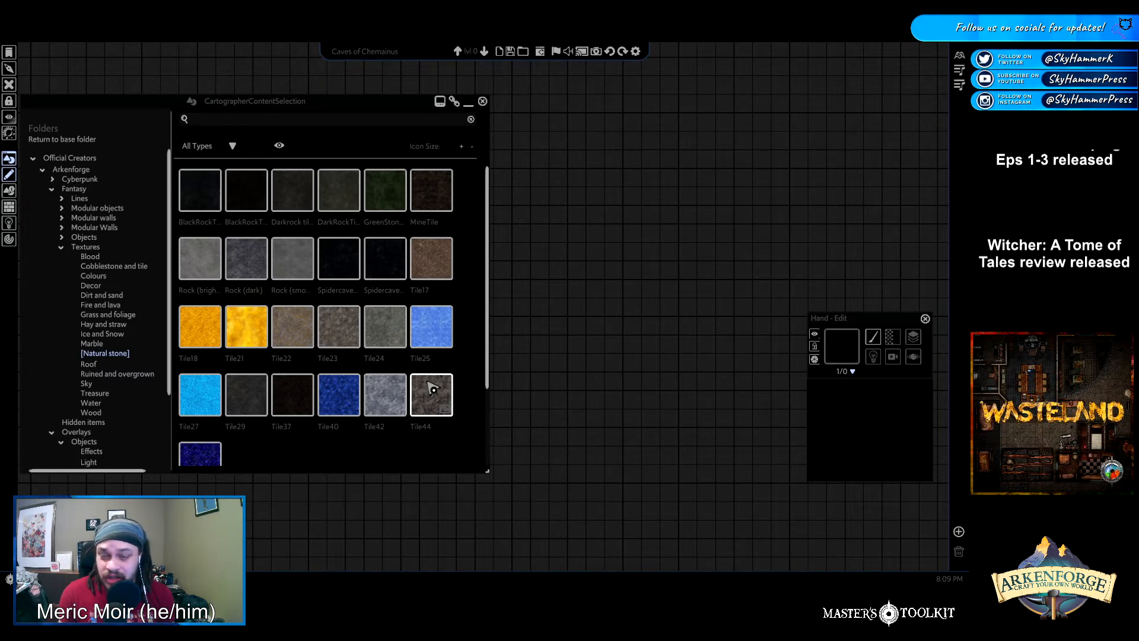
left_click(302, 192)
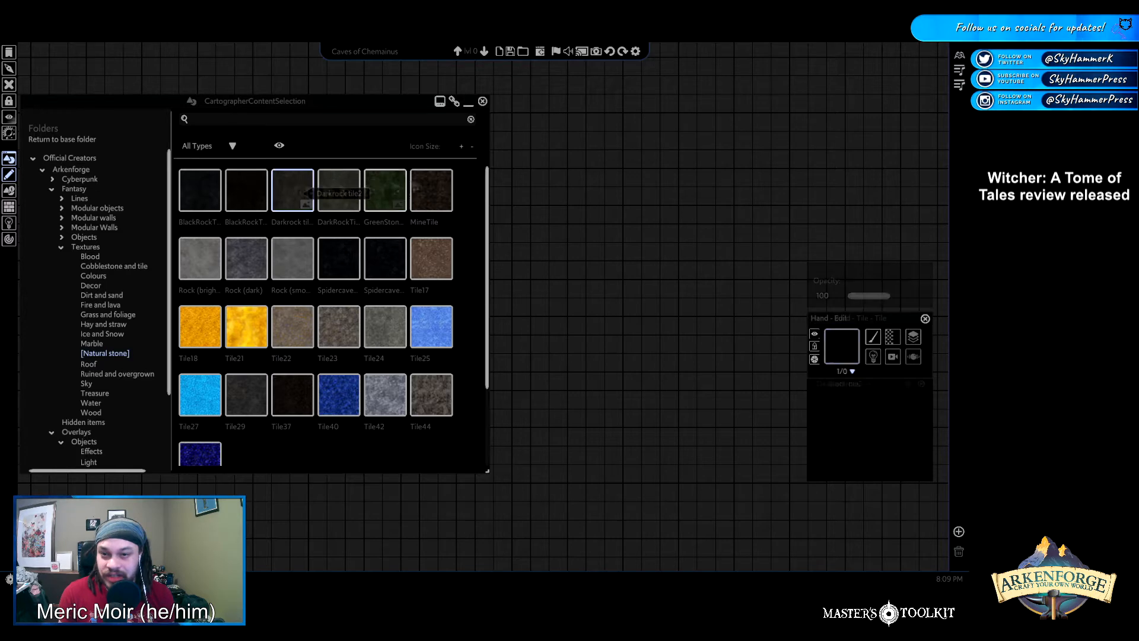
left_click(468, 103)
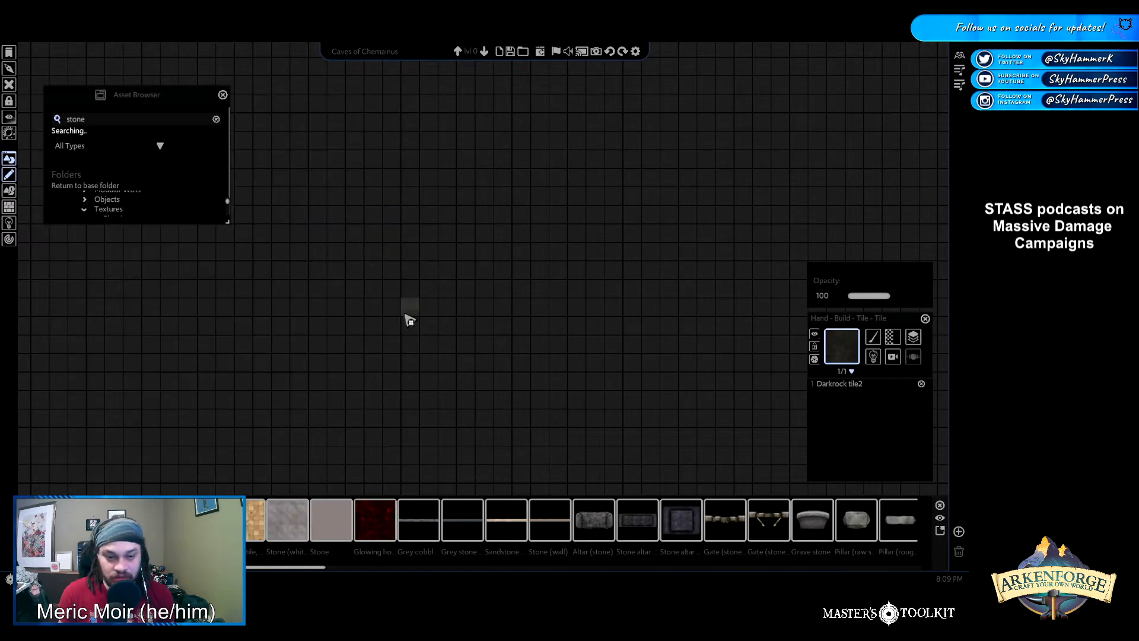
Clear the stone search and draw a Darkrock tile2 rectangle about 12 by 8 large grid squares in the middle of the map
double_click(77, 119)
key("BackSpace")
left_click_drag(303, 182, 771, 441)
scroll(664, 427, "down", 2)
scroll(603, 353, "up", 3)
middle_click_drag(606, 384, 583, 360)
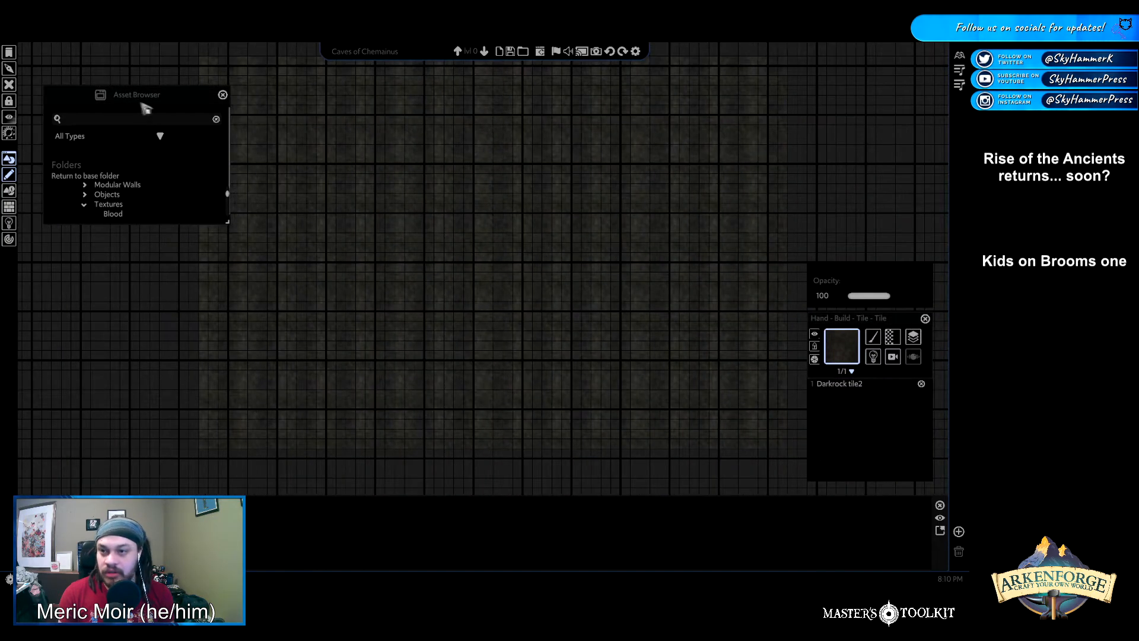
Save the map and reposition the asset browser so that it sits clear of the side tools
left_click_drag(146, 108, 80, 97)
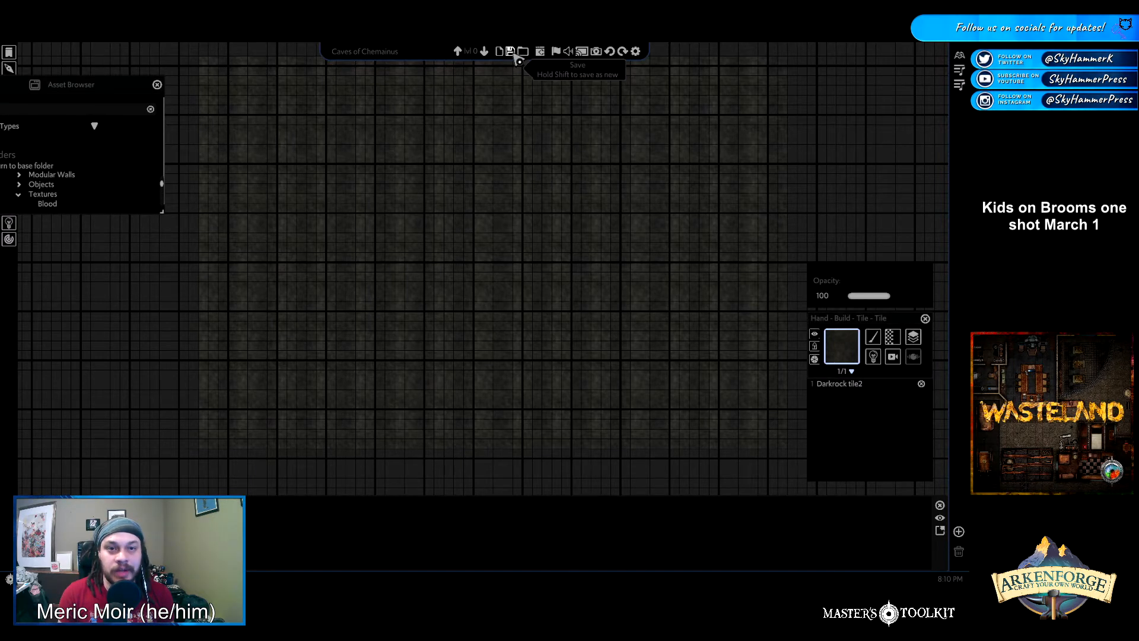
left_click(514, 54)
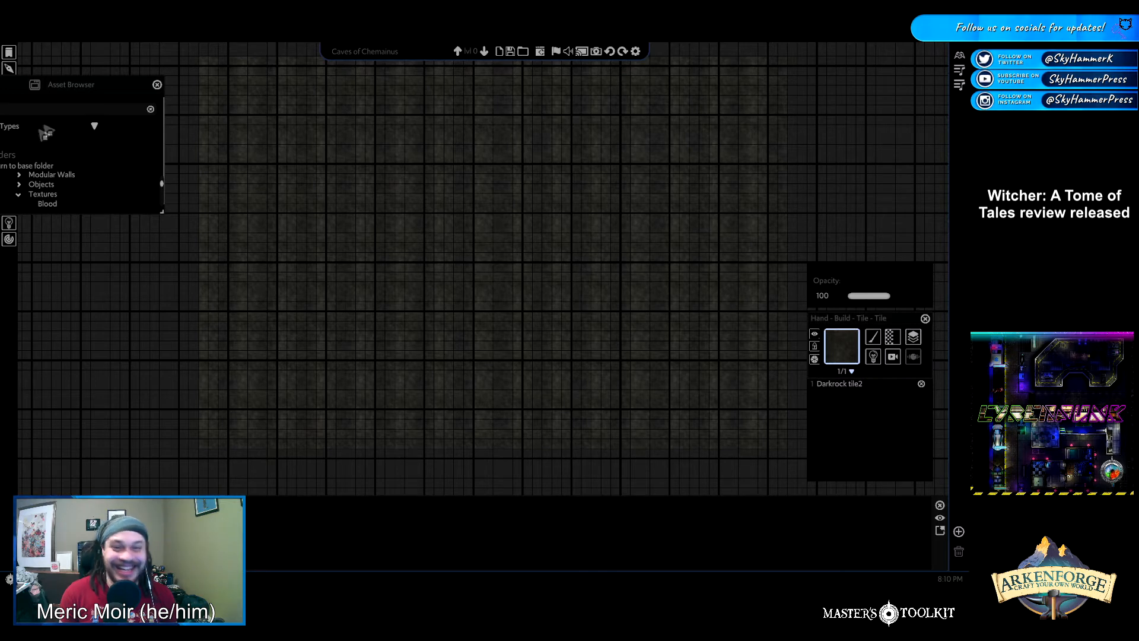
left_click_drag(87, 88, 145, 123)
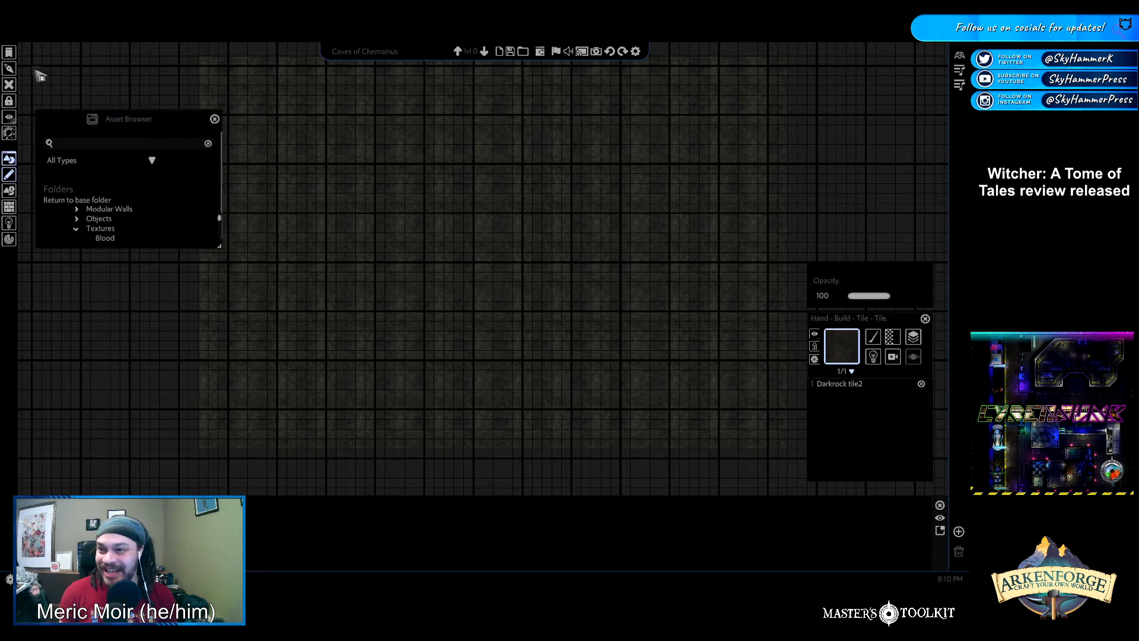
left_click(11, 177)
left_click(10, 177)
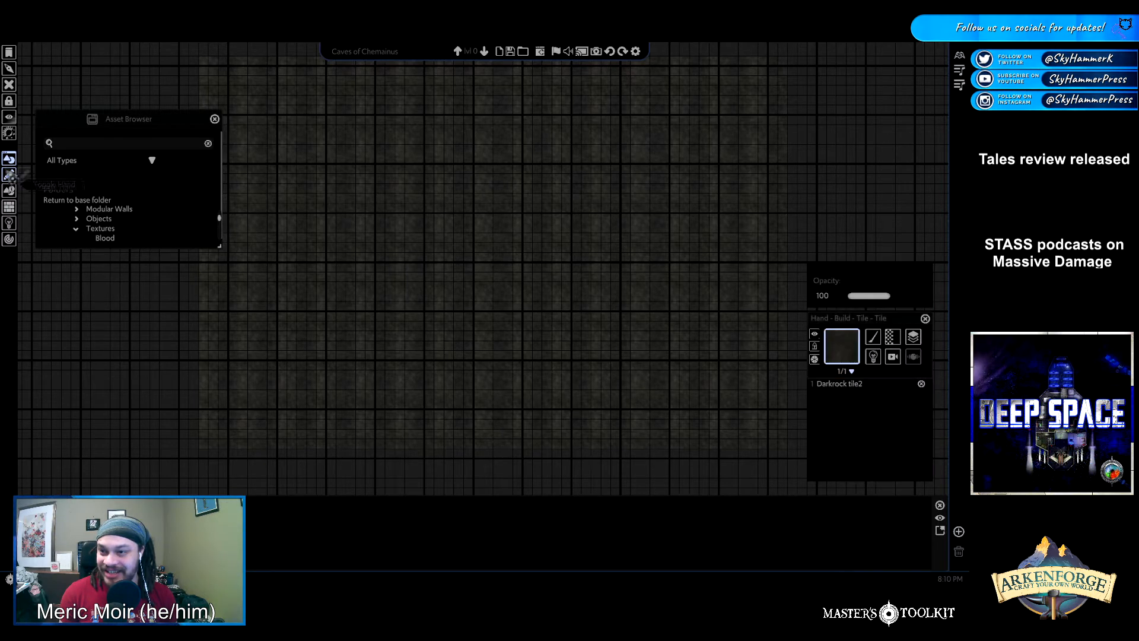
Stop placing tiles, select the Darkrock tile2 area and move it to the bottom of its layer
right_click(501, 244)
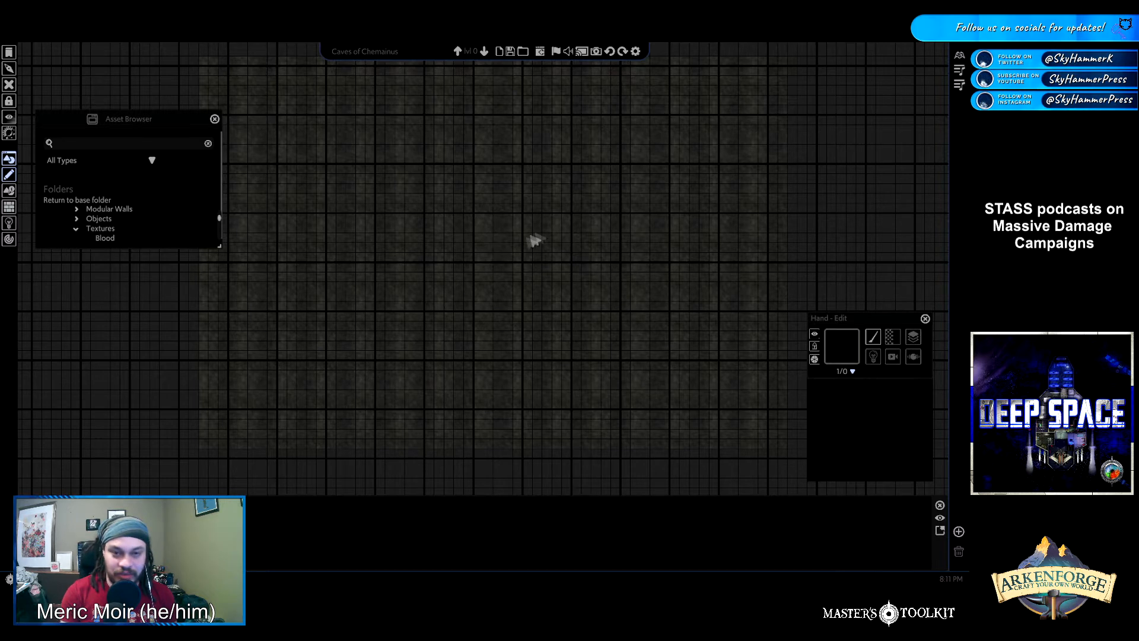
left_click(627, 285)
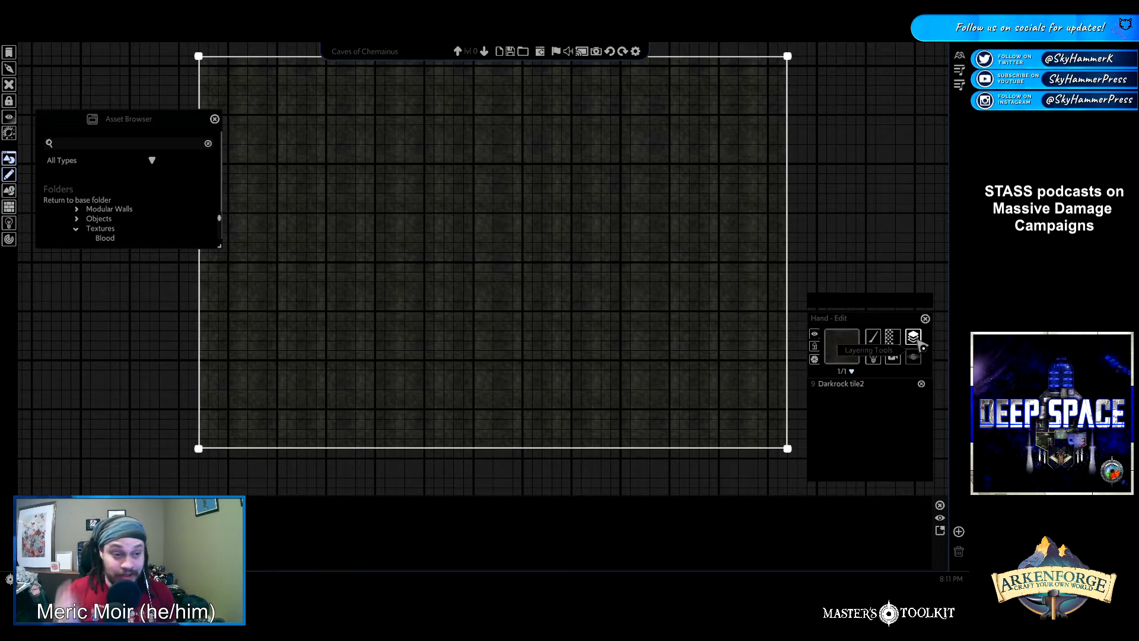
left_click(914, 337)
mouse_move(915, 355)
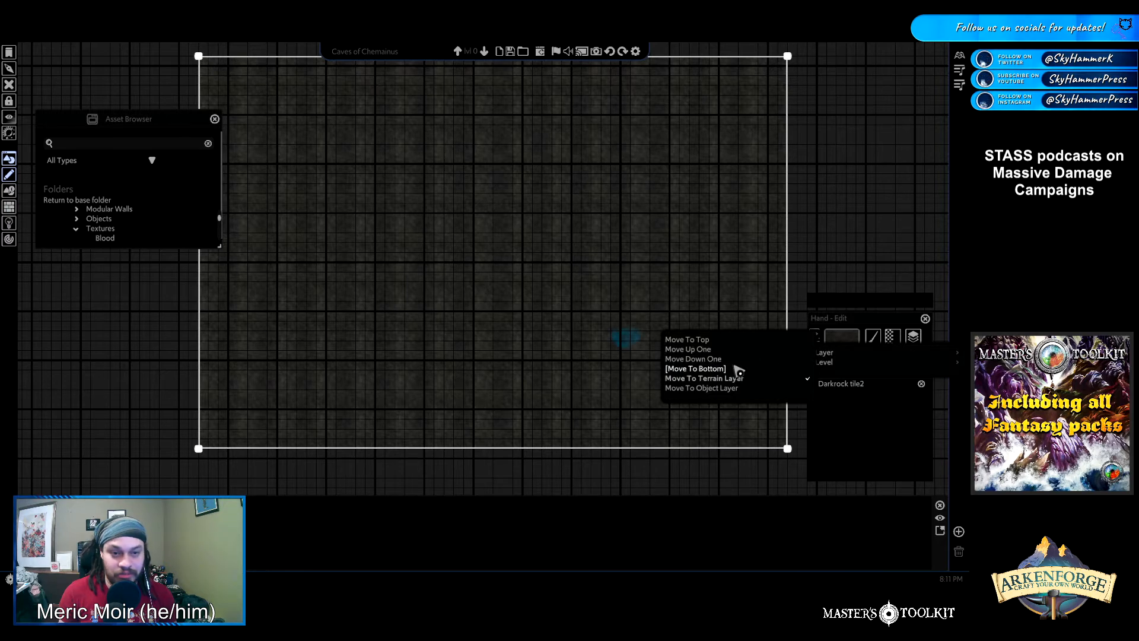
Move the leftover blue Tile38 patch off the dark rock to the empty area on its left
left_click(626, 348)
left_click(628, 343)
left_click_drag(629, 340, 133, 310)
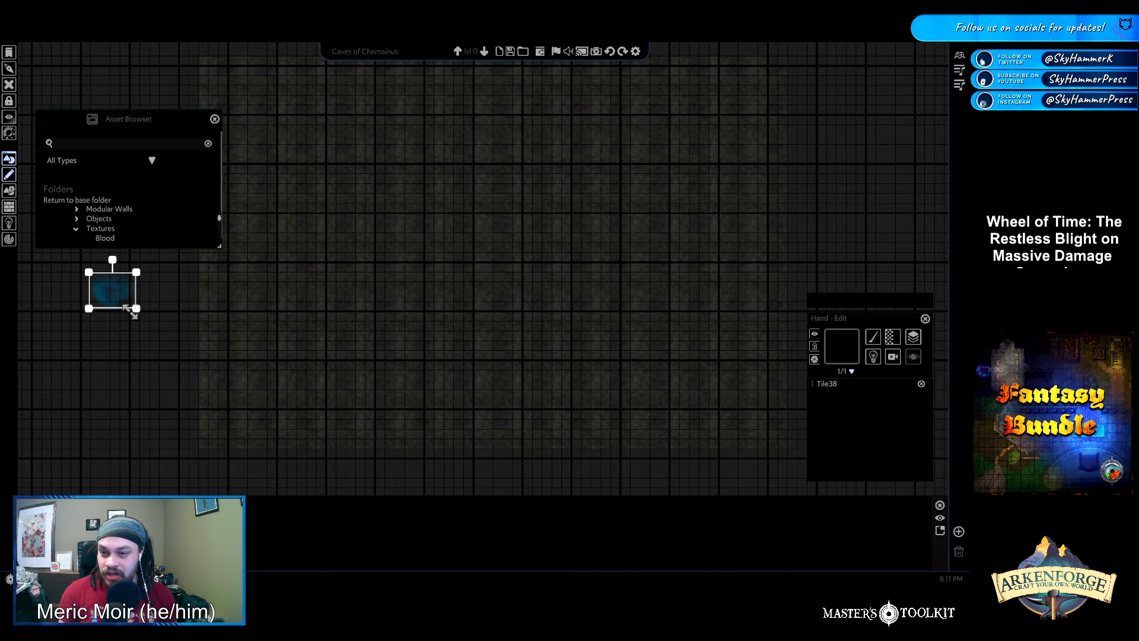
Move the Darkrock tile2 area to the object layer, return it to the terrain layer and close the layering options
left_click(638, 276)
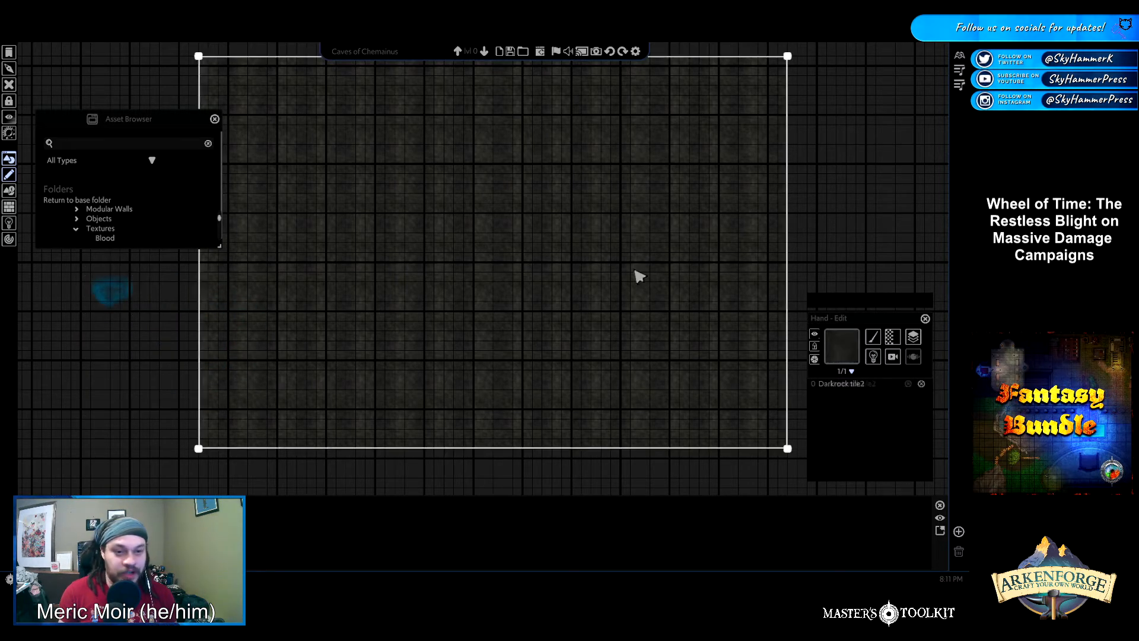
left_click(913, 336)
mouse_move(876, 356)
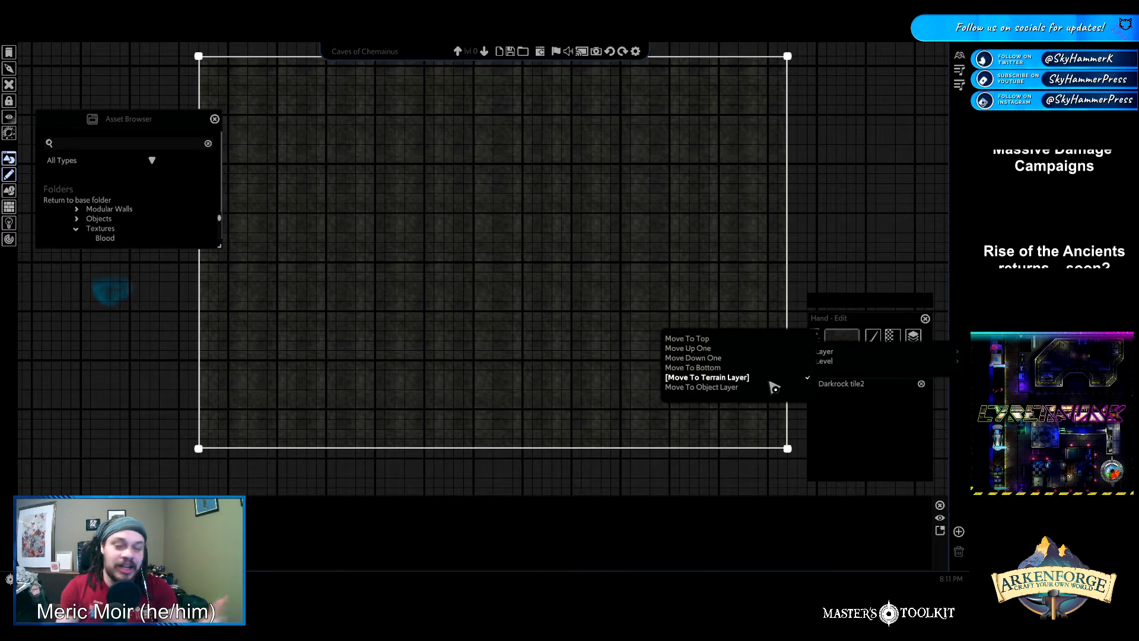
left_click(756, 388)
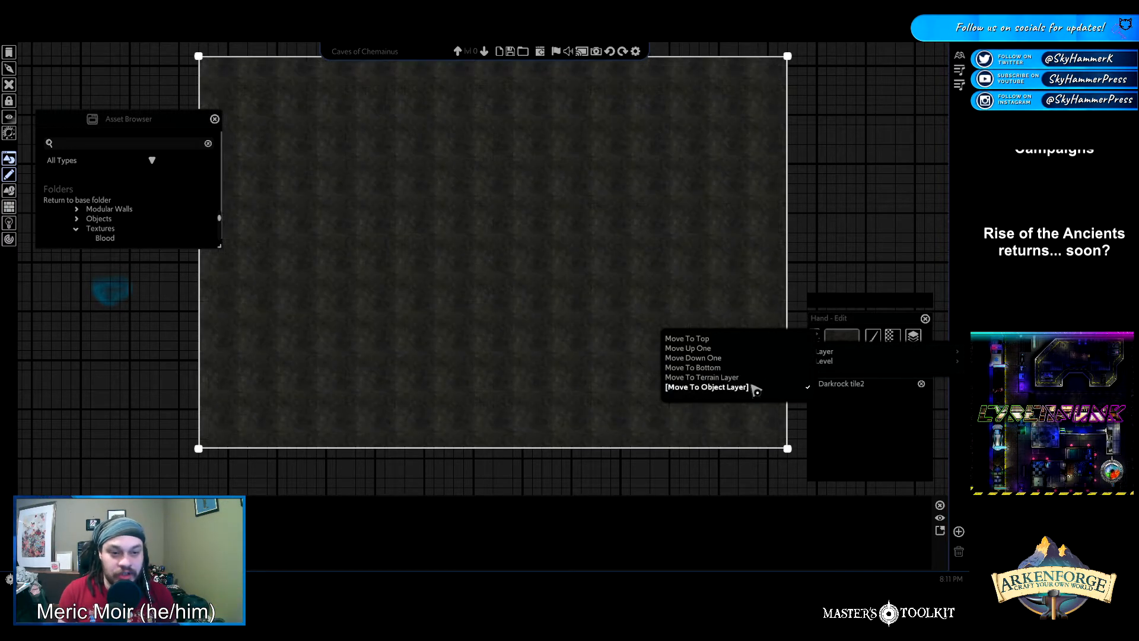
left_click(715, 379)
left_click(716, 381)
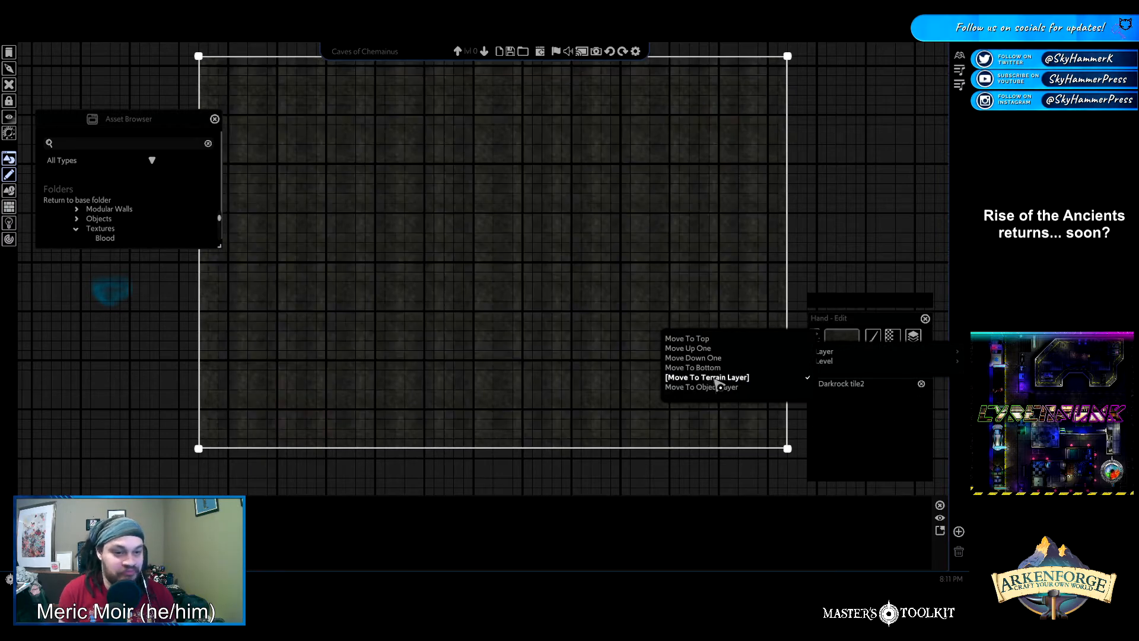
left_click(904, 247)
left_click(903, 245)
left_click(479, 176)
middle_click_drag(334, 146, 343, 201)
key("a")
key("s")
key("w")
key("d")
key("s")
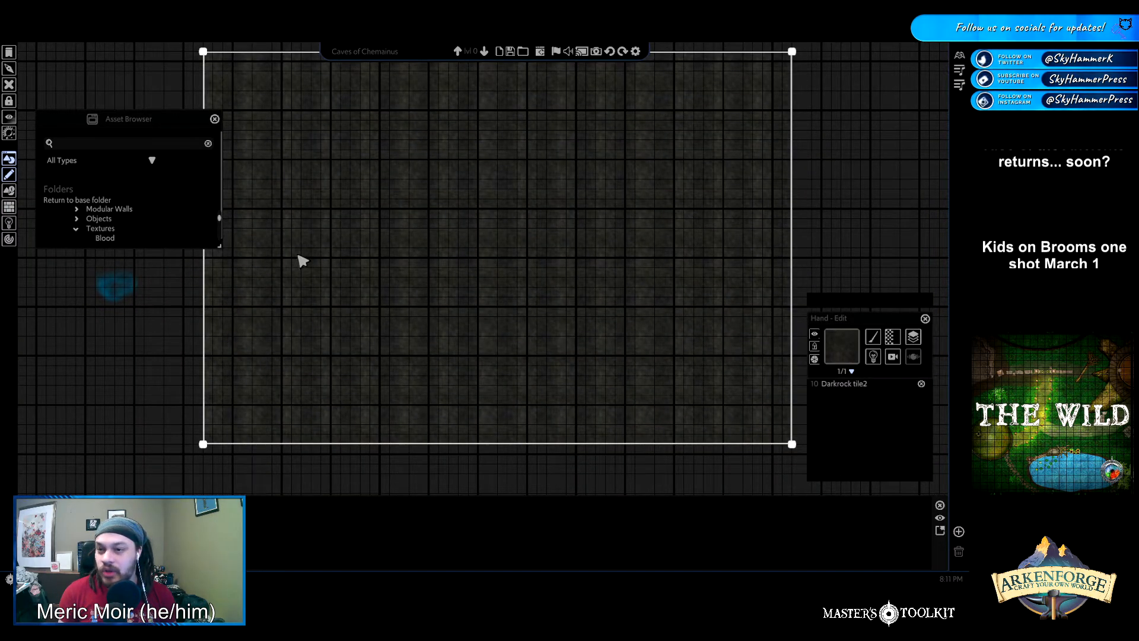
Enlarge the asset browser so more of the folder tree fits, and collapse the Textures folder
scroll(95, 228, "down", 2)
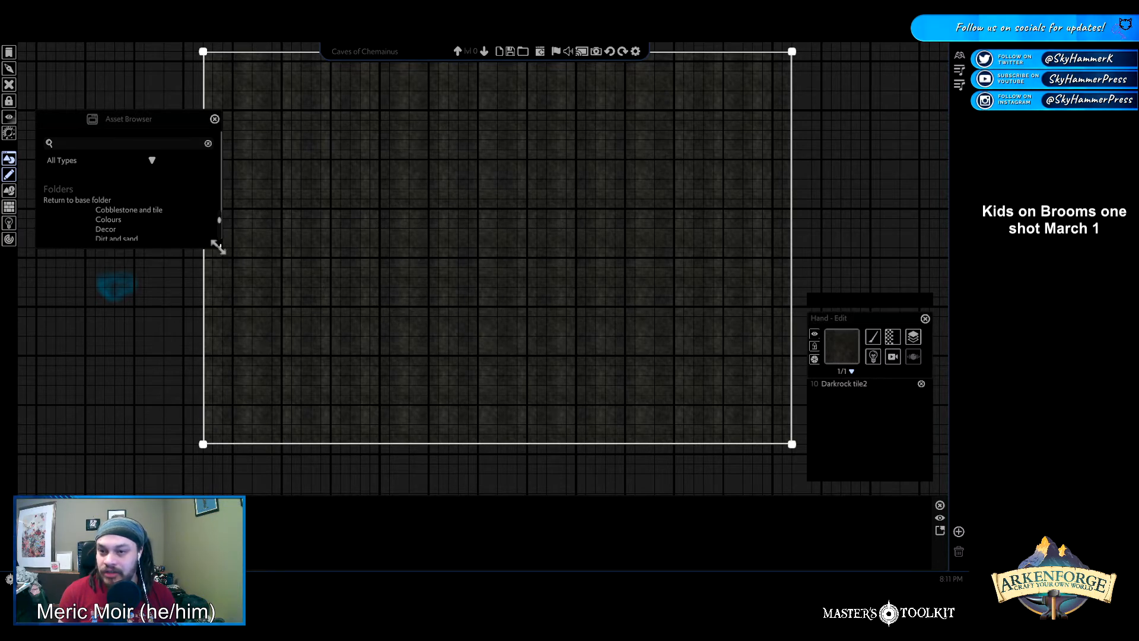
left_click_drag(217, 247, 280, 378)
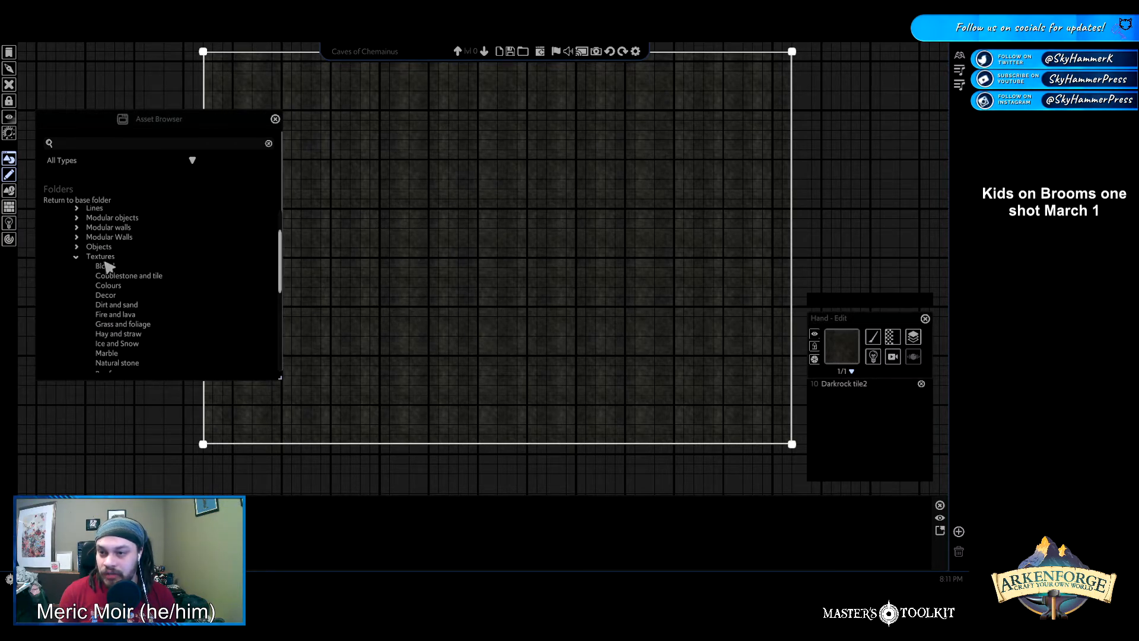
left_click(78, 259)
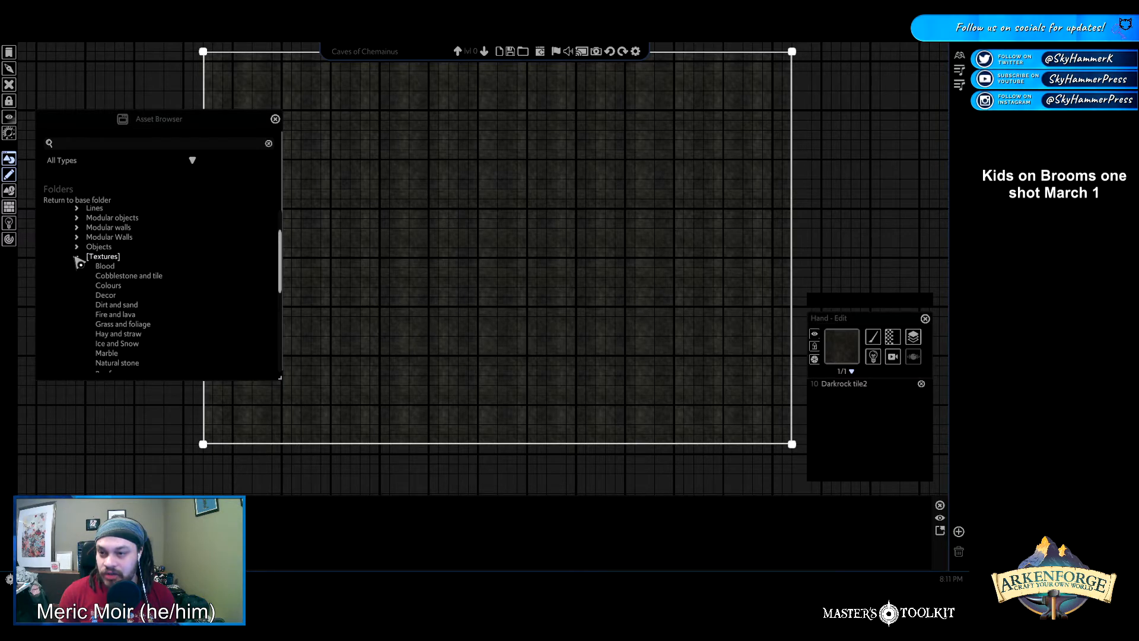
left_click(78, 260)
Compare the subfolders of the two Fantasy modular walls folders, leaving the first one expanded
left_click(78, 238)
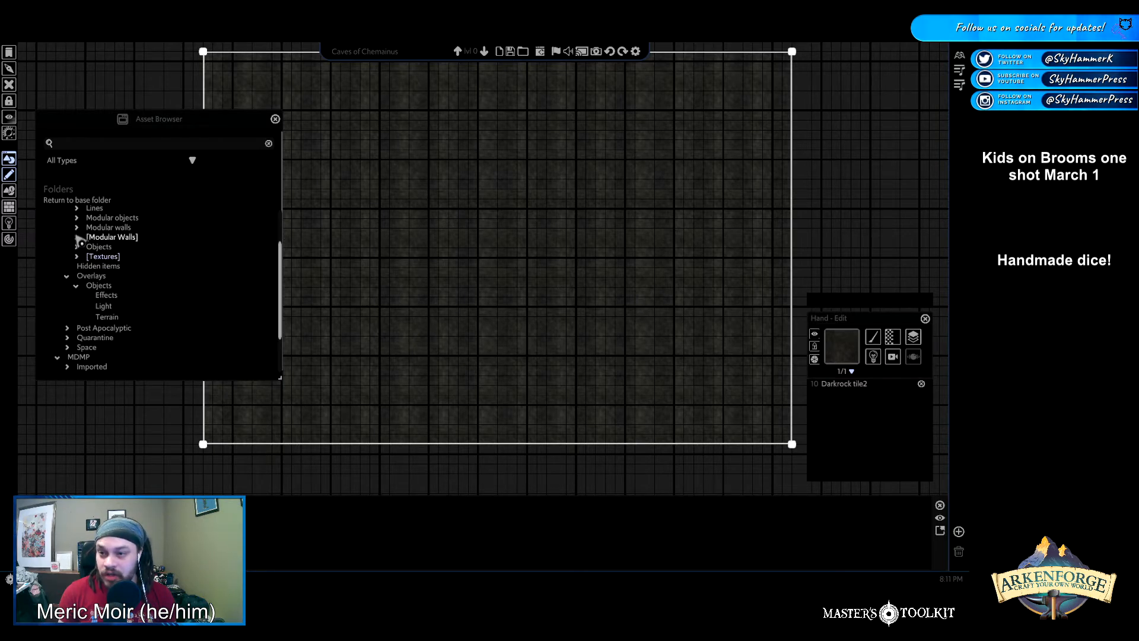
left_click(79, 247)
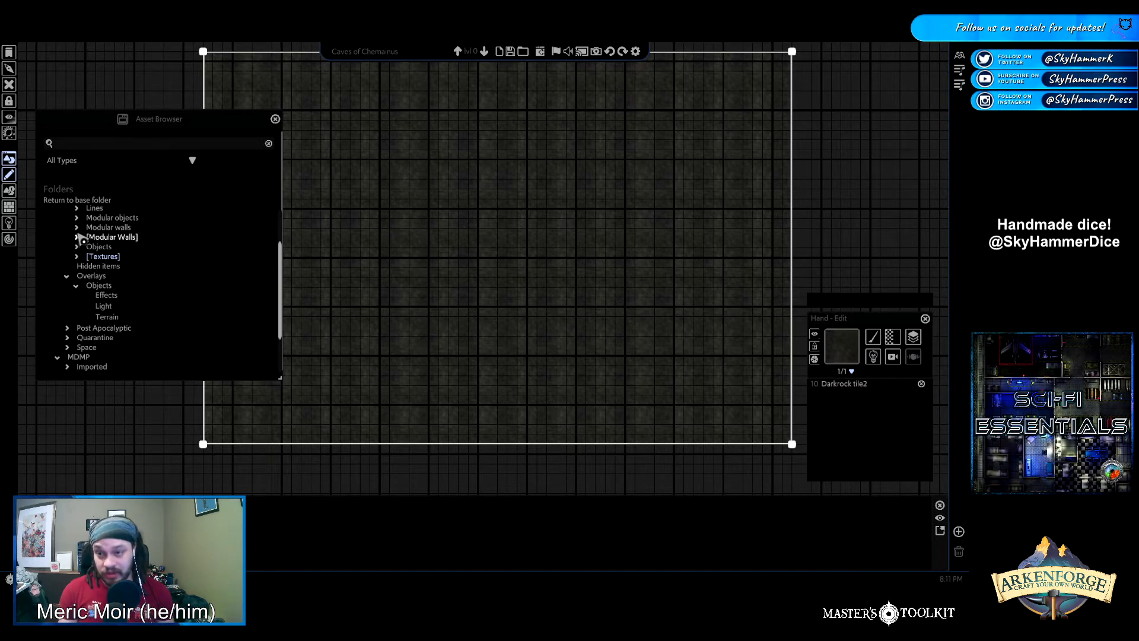
left_click(76, 228)
left_click(76, 228)
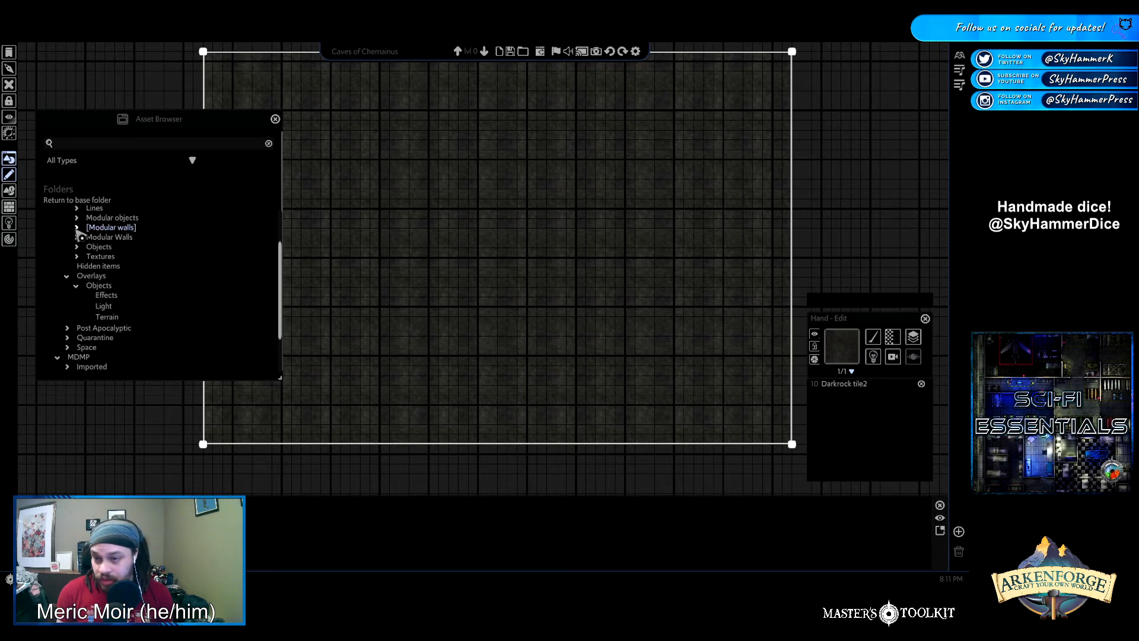
left_click(76, 237)
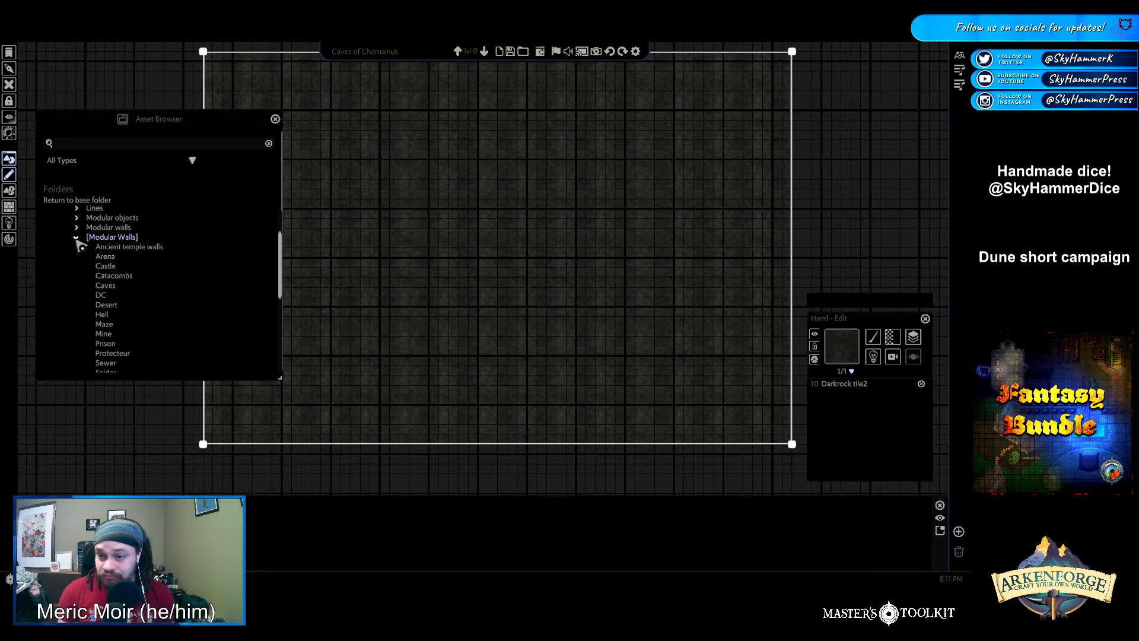
left_click(76, 238)
left_click(77, 229)
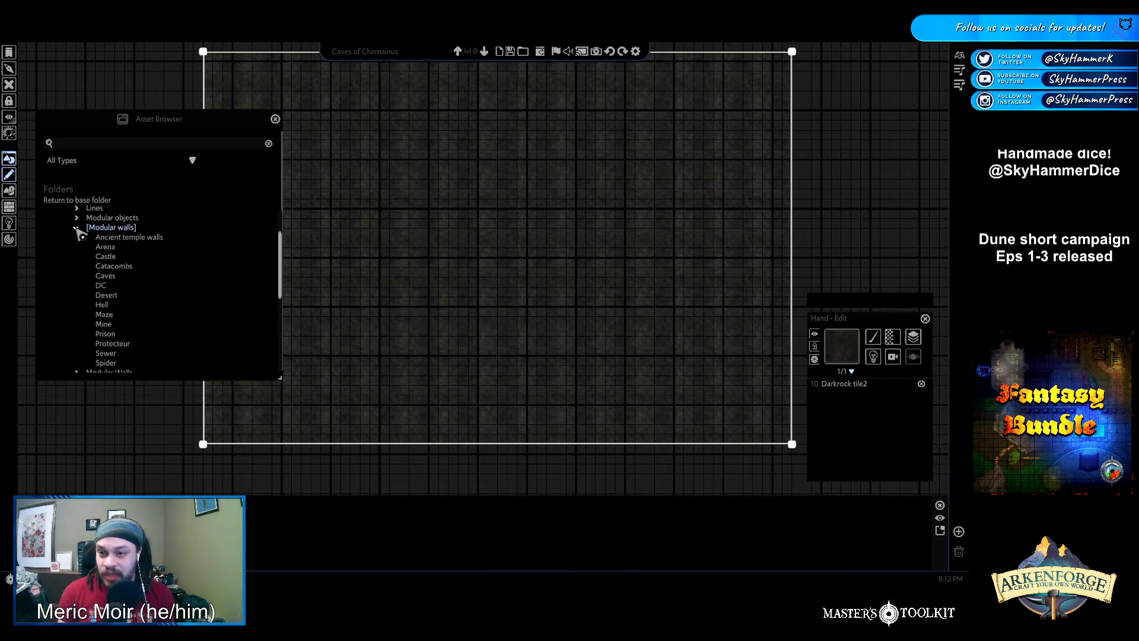
scroll(153, 242, "down", 2)
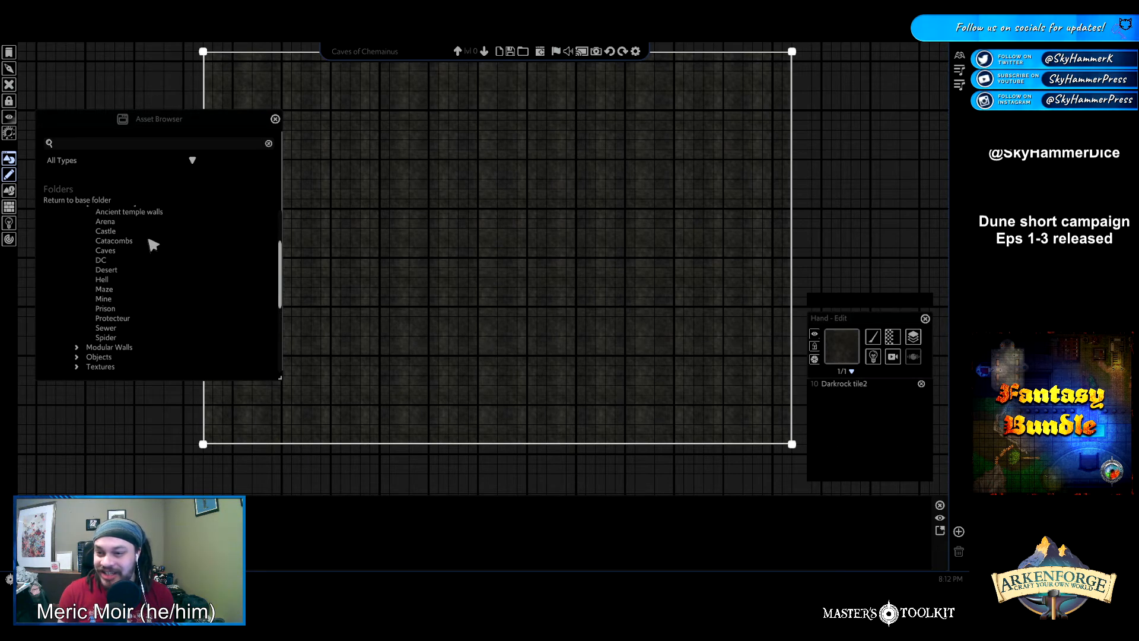
scroll(153, 244, "up", 3)
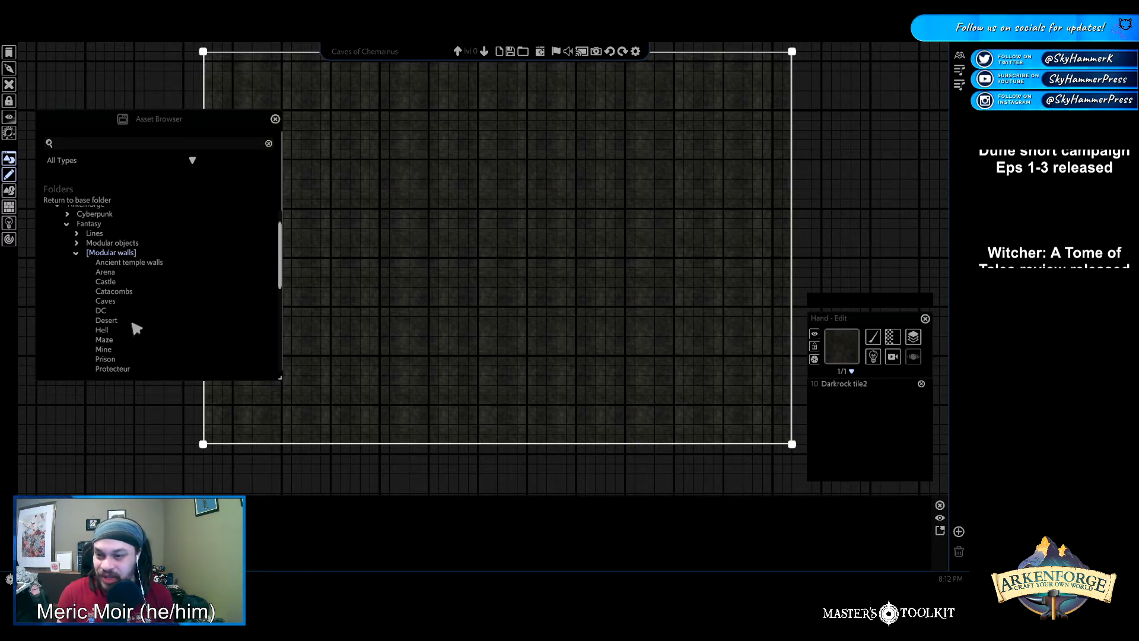
Place a Cave4 modular wall from the Caves folder on the rock floor, and delete it again
left_click(112, 301)
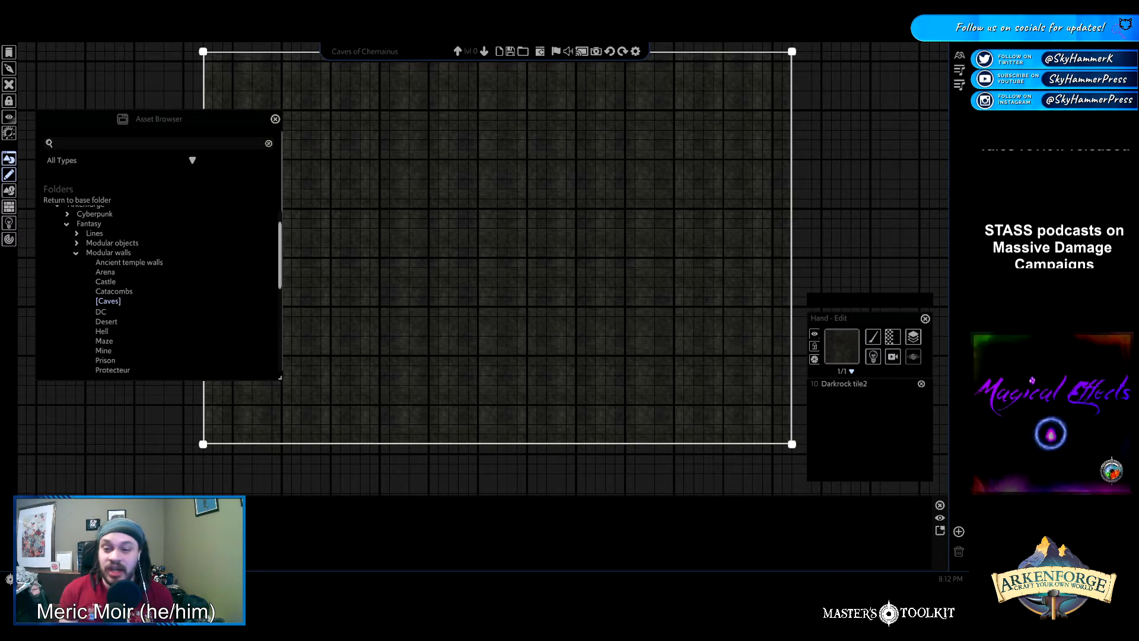
left_click(554, 219)
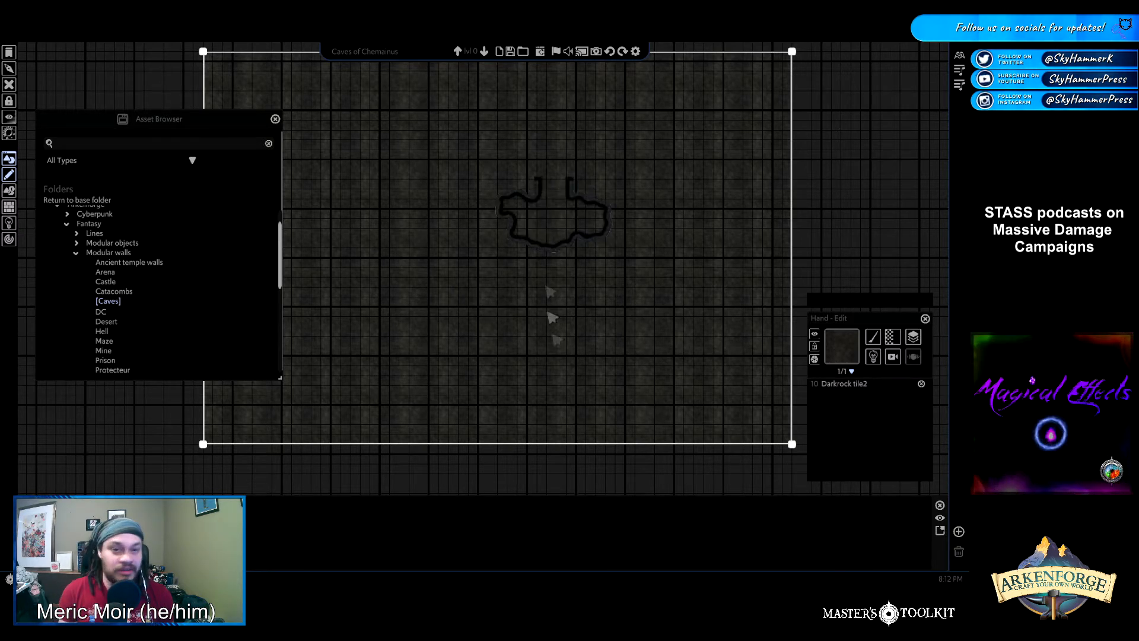
left_click(527, 246)
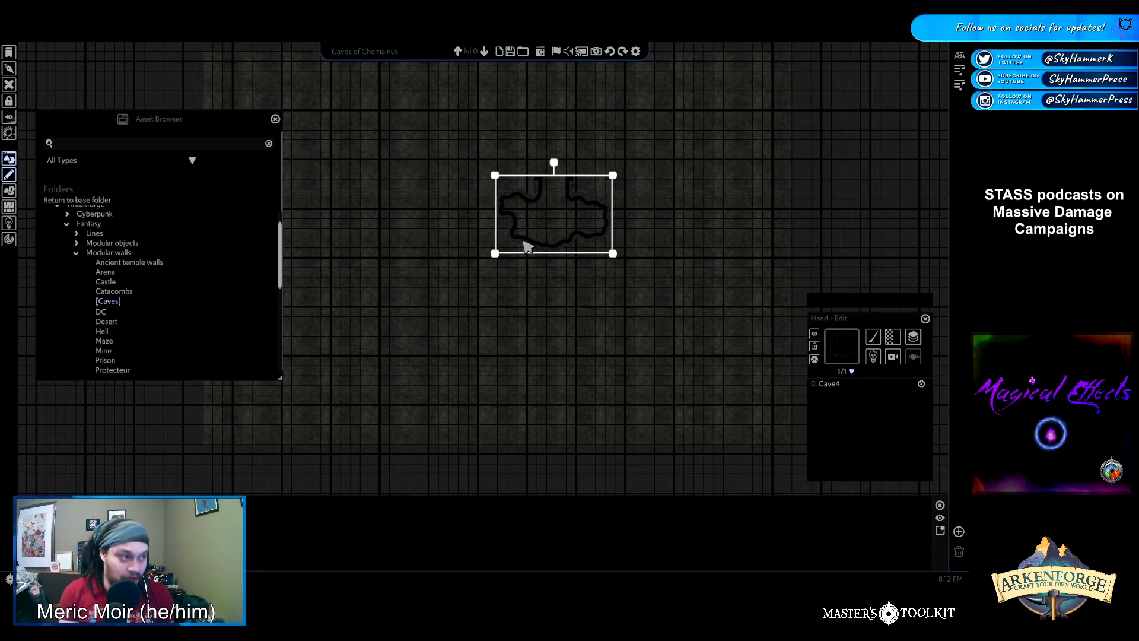
key("Delete")
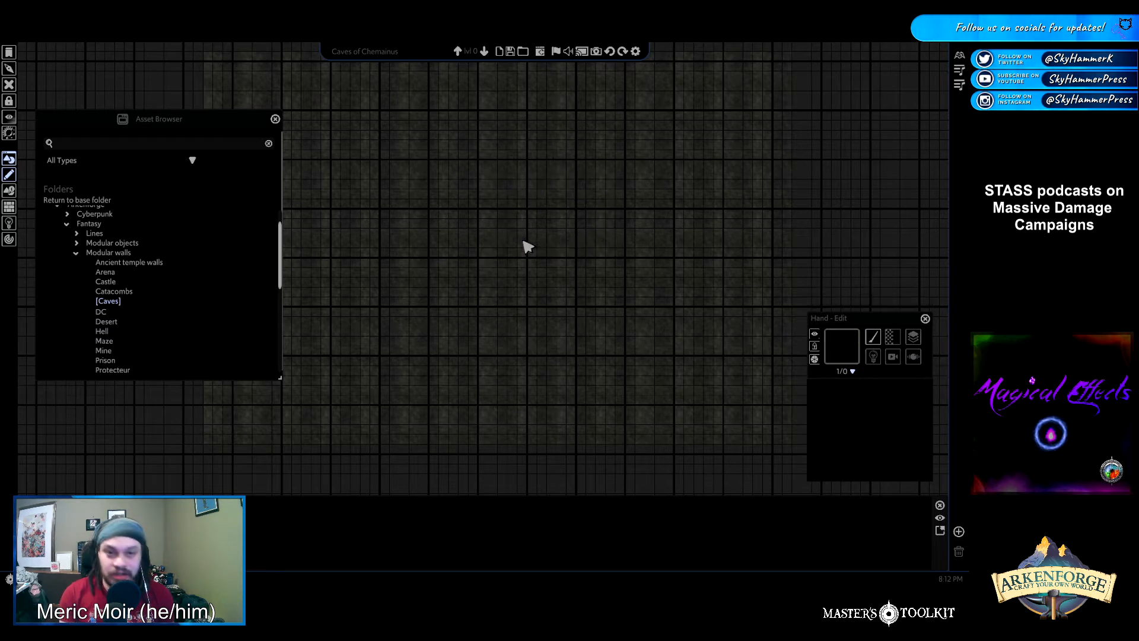
Open the Natural stone folder among the texture based walls in the Fantasy Lines folder and pick Rock (dark)
left_click(77, 234)
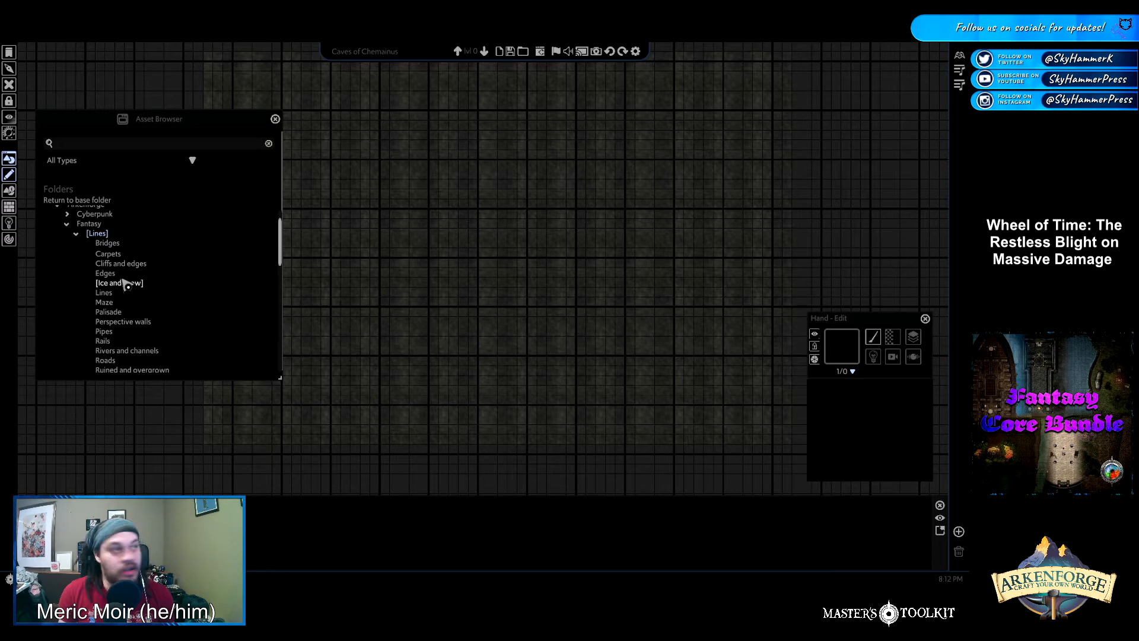
left_click(106, 294)
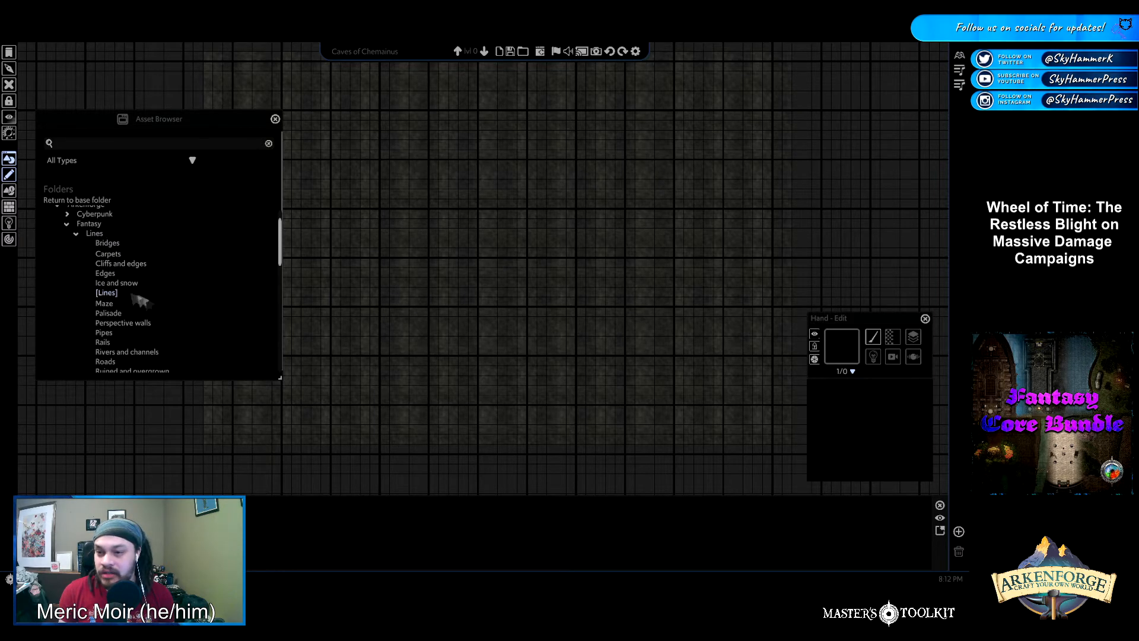
scroll(129, 321, "down", 2)
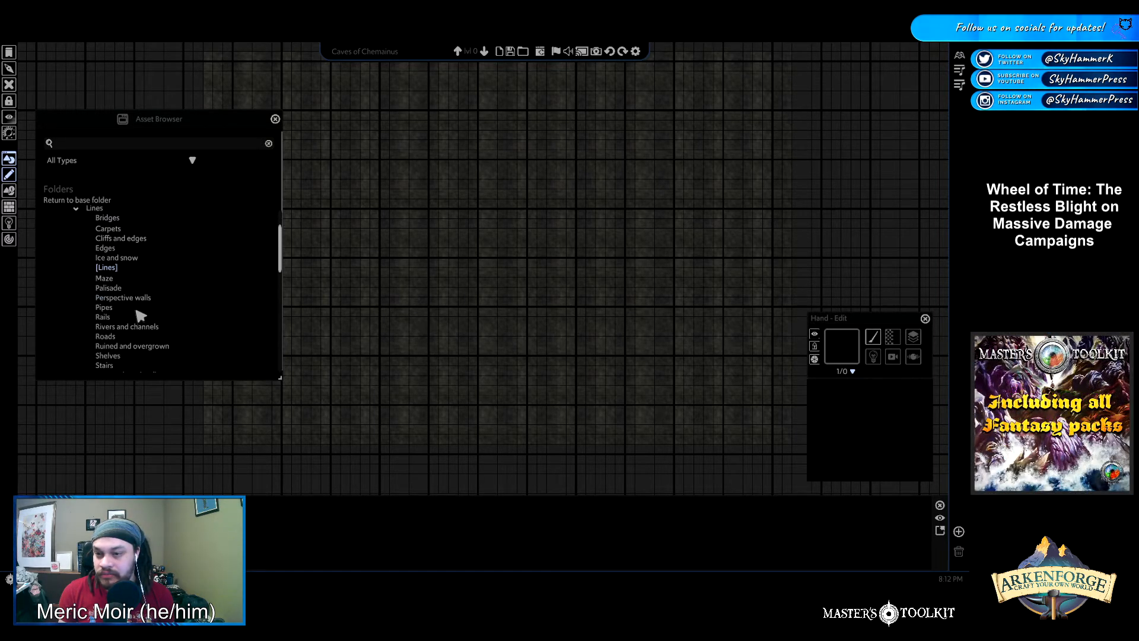
scroll(149, 344, "down", 1)
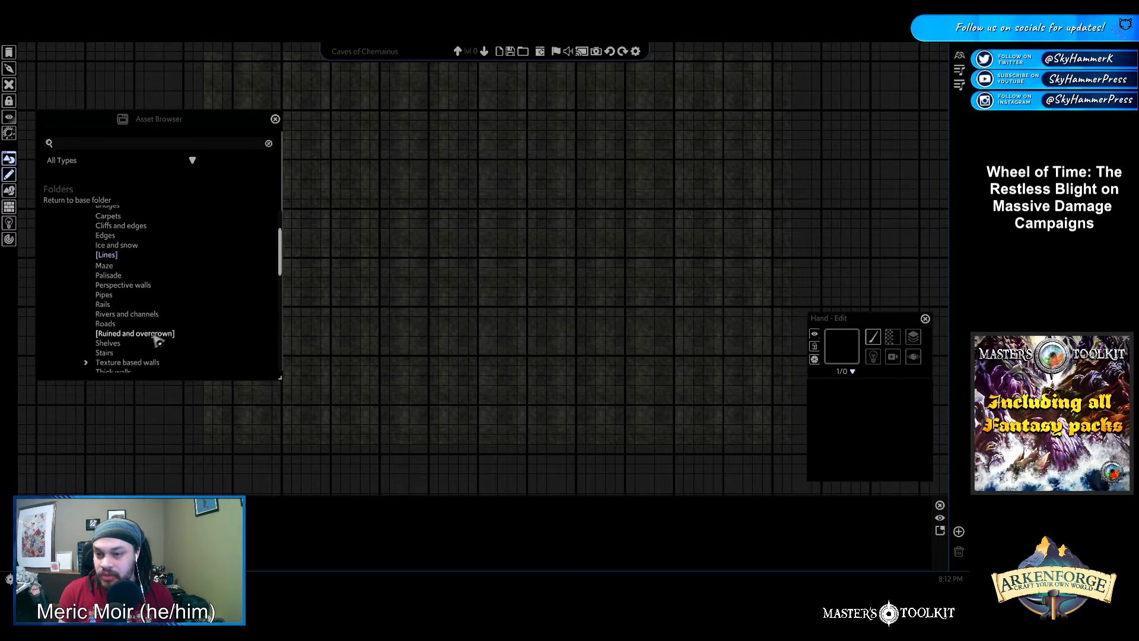
scroll(158, 340, "down", 1)
scroll(169, 334, "down", 1)
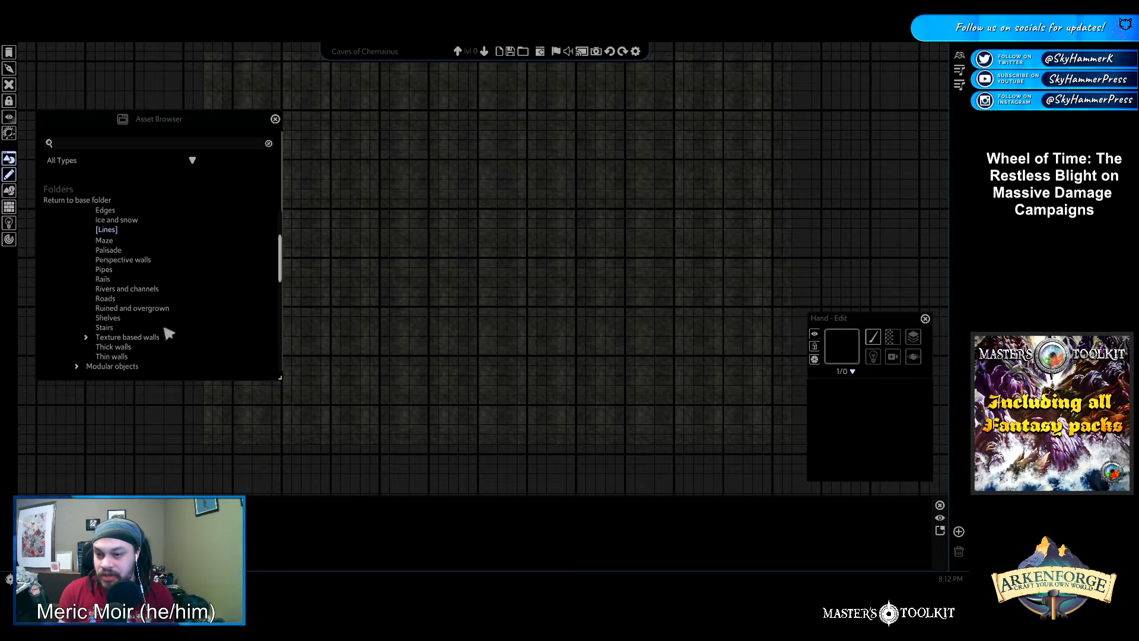
left_click(96, 338)
scroll(196, 326, "down", 4)
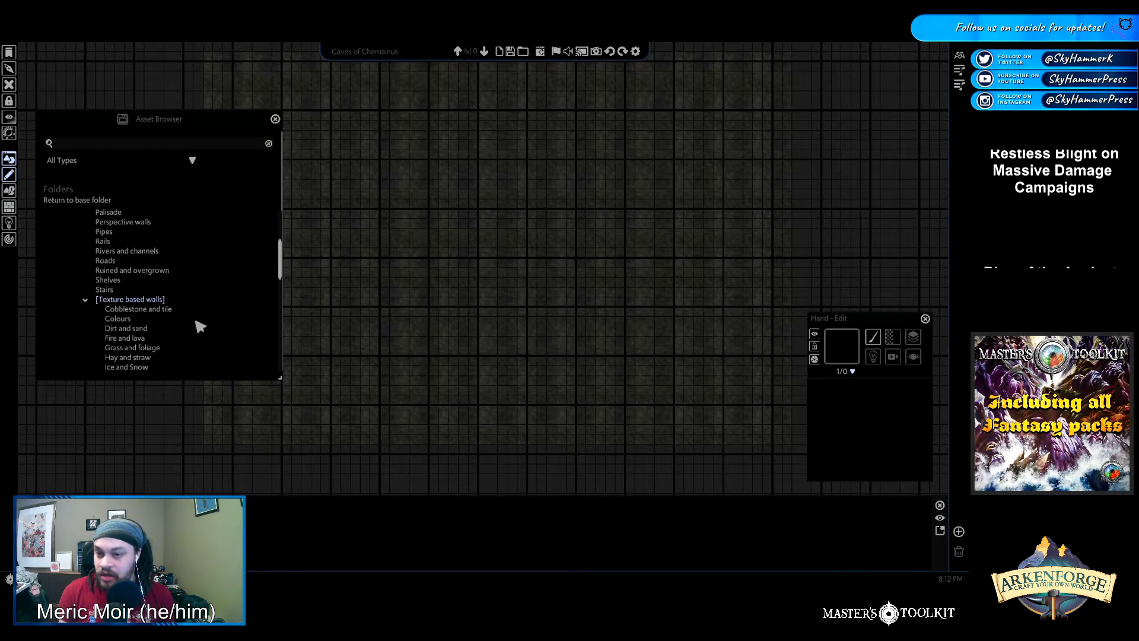
left_click(173, 248)
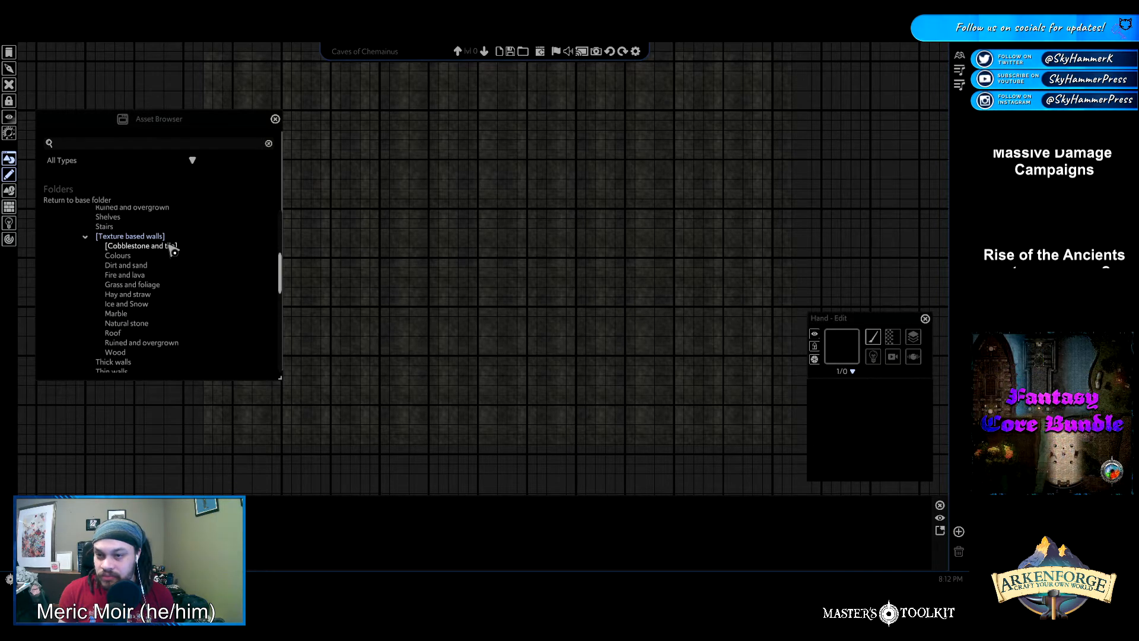
left_click(142, 325)
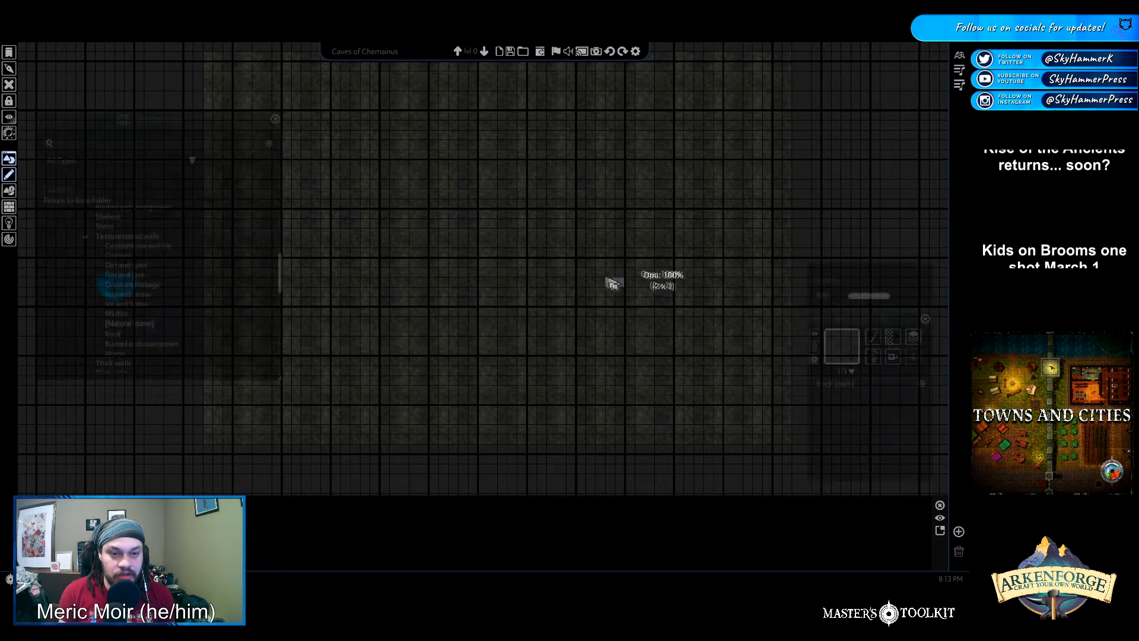
Try a small tiled patch of Rock (dark), and switch the texture to freeform line placement
left_click_drag(617, 287, 552, 252)
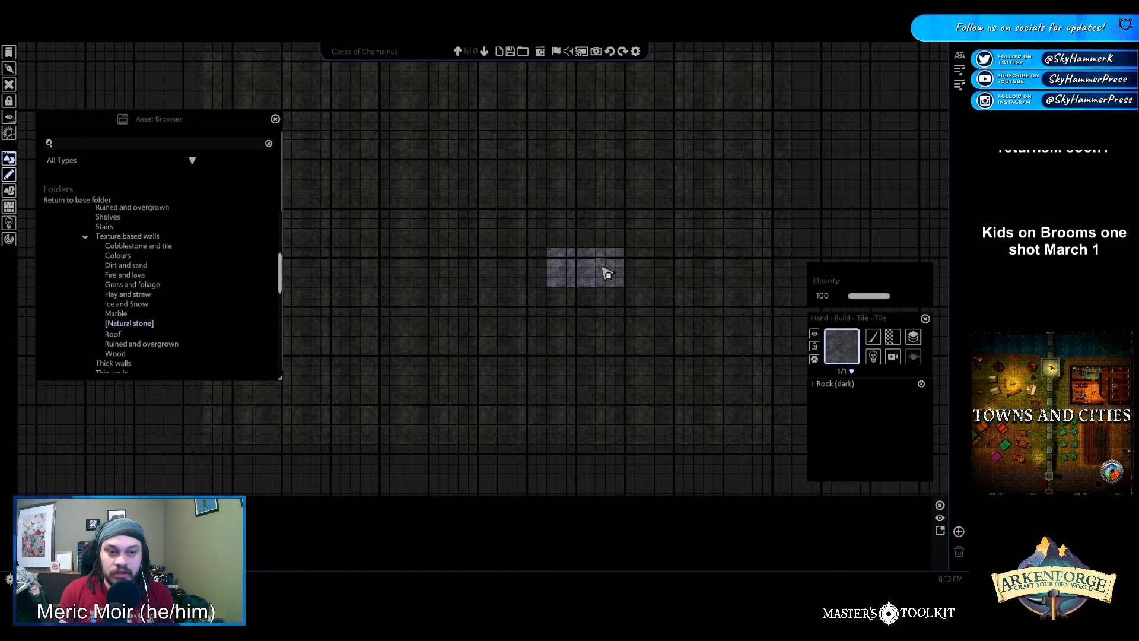
scroll(115, 274, "up", 6)
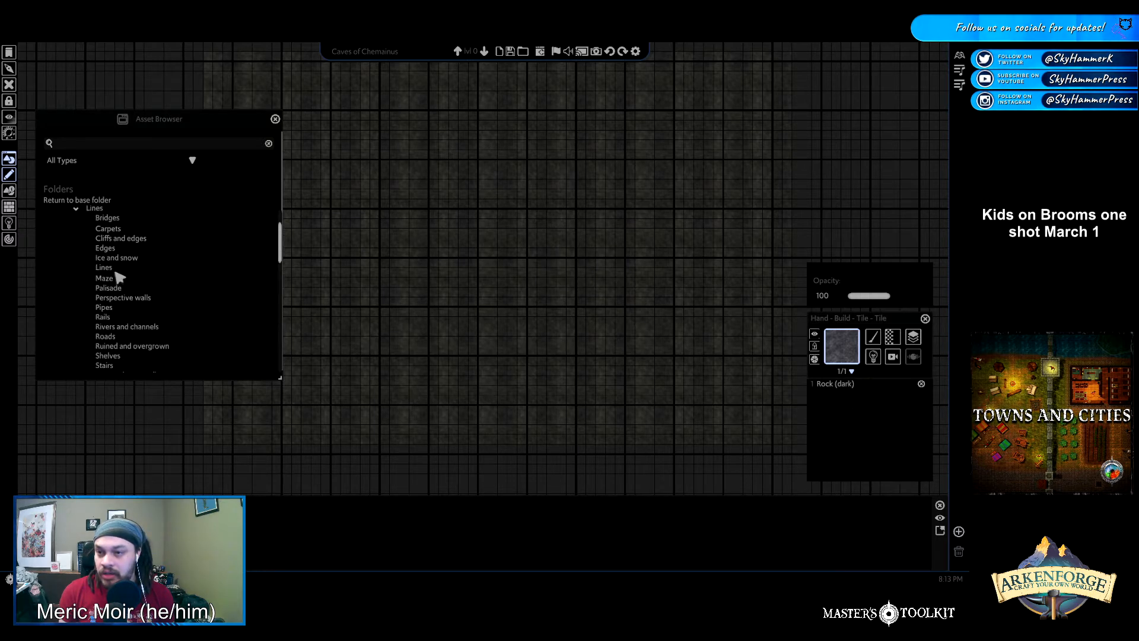
scroll(141, 317, "down", 6)
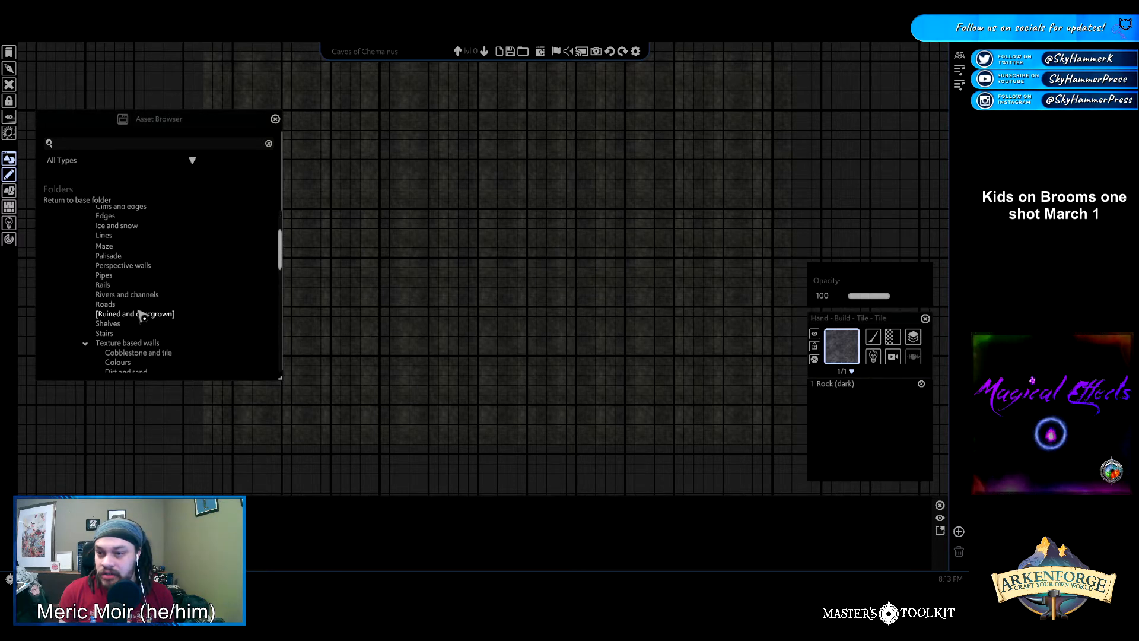
left_click(874, 338)
mouse_move(841, 369)
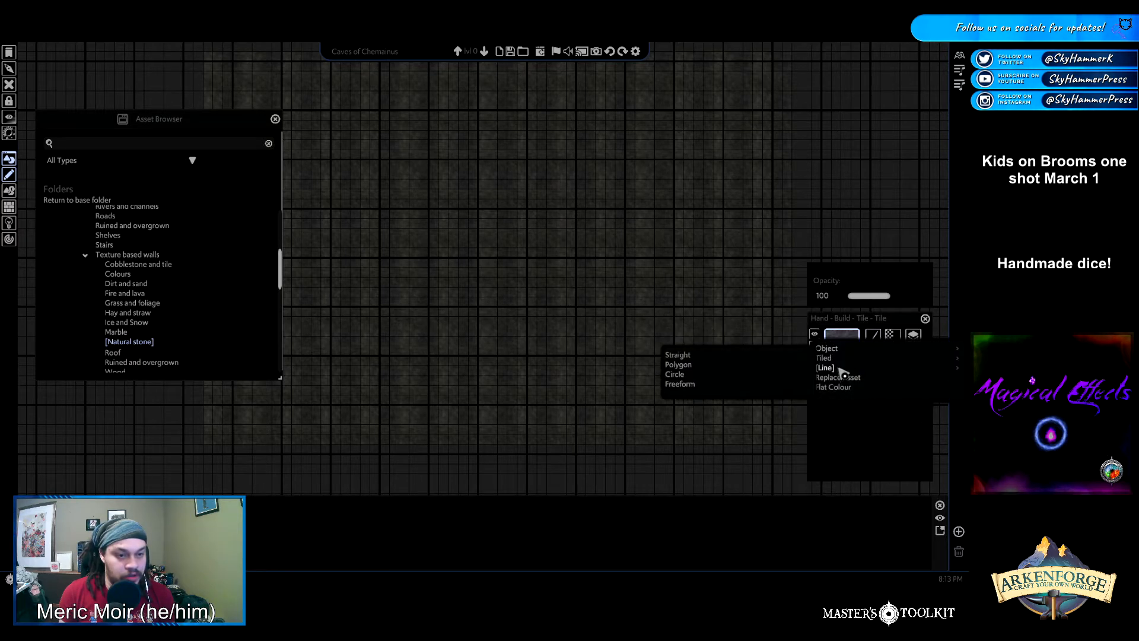
left_click(719, 386)
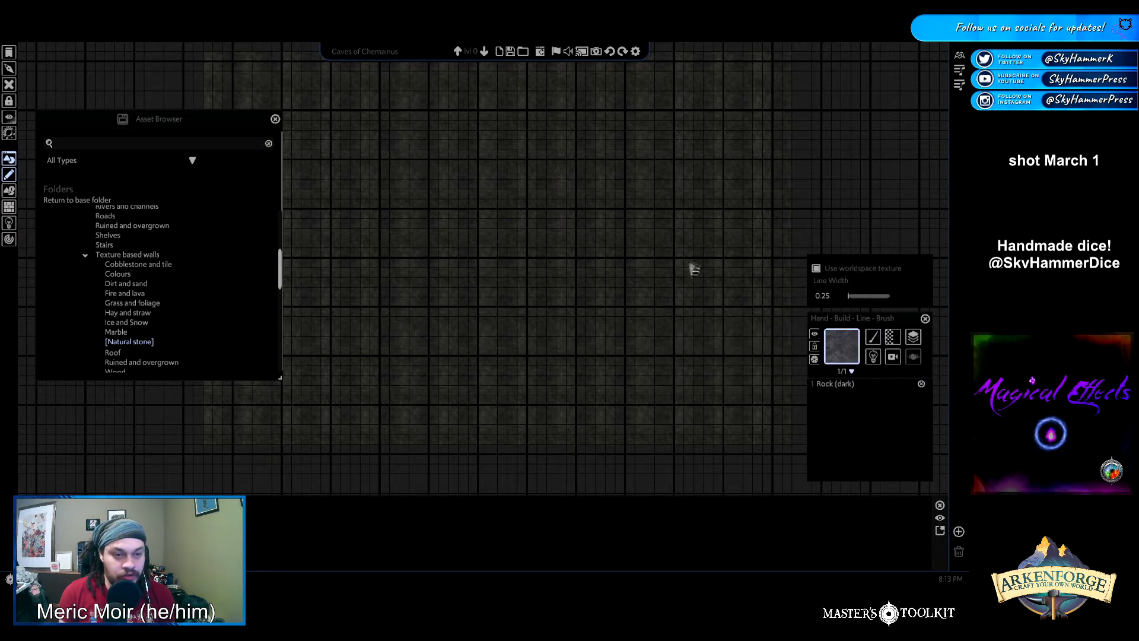
Draw a wavy freeform test wall in Rock (dark) across the floor, inspect it up close and remove it
mouse_move(650, 231)
left_mouse_down()
mouse_move(534, 247)
mouse_move(435, 215)
left_mouse_up()
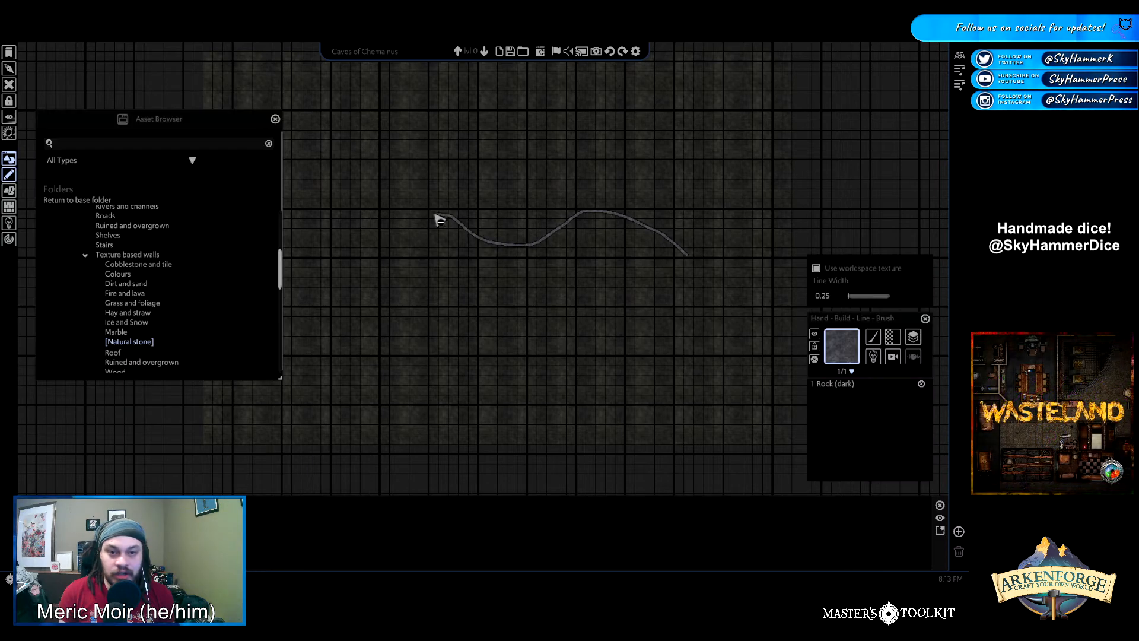
scroll(617, 281, "up", 4)
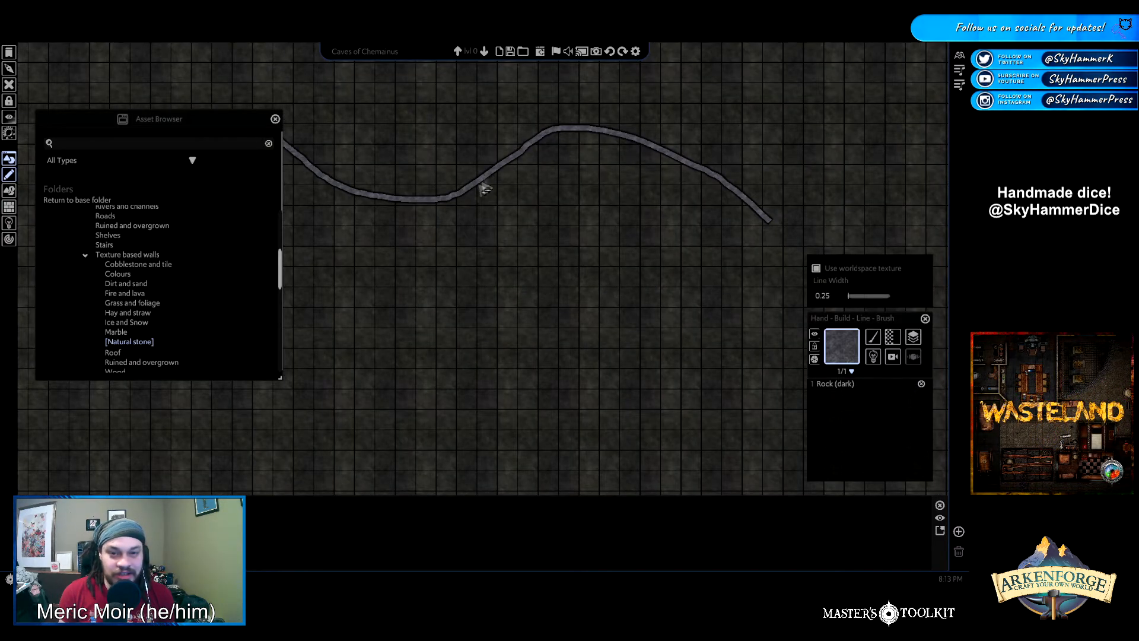
right_click(463, 199)
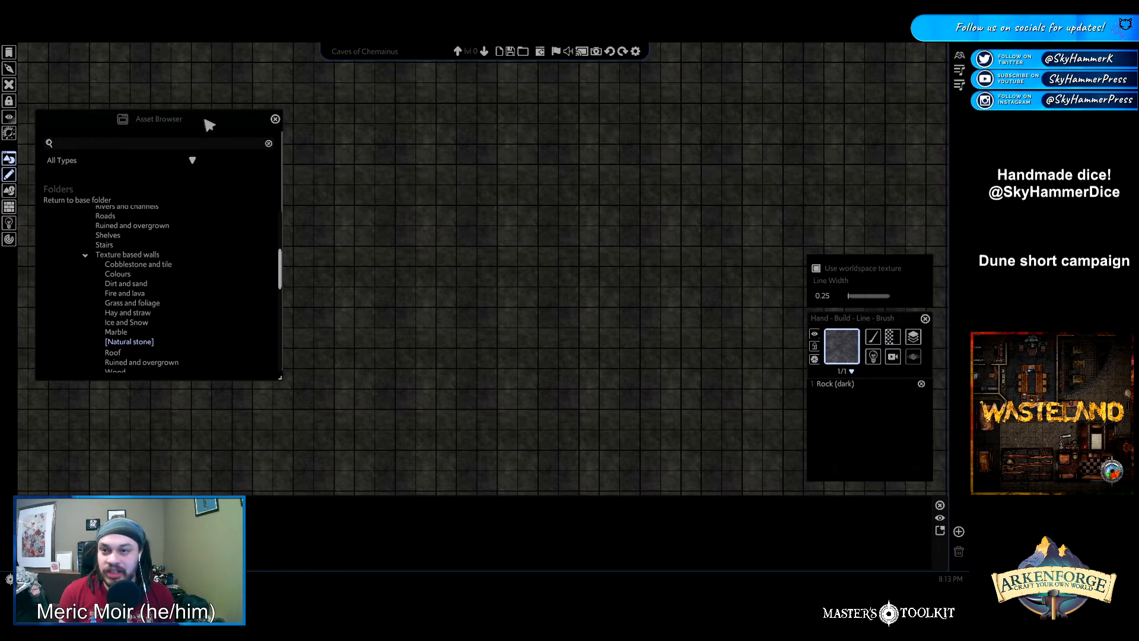
Draw a freeform Rock (dark) cave wall curving from the floor's lower left side up and across to its upper middle
scroll(532, 267, "down", 4)
scroll(529, 269, "down", 2)
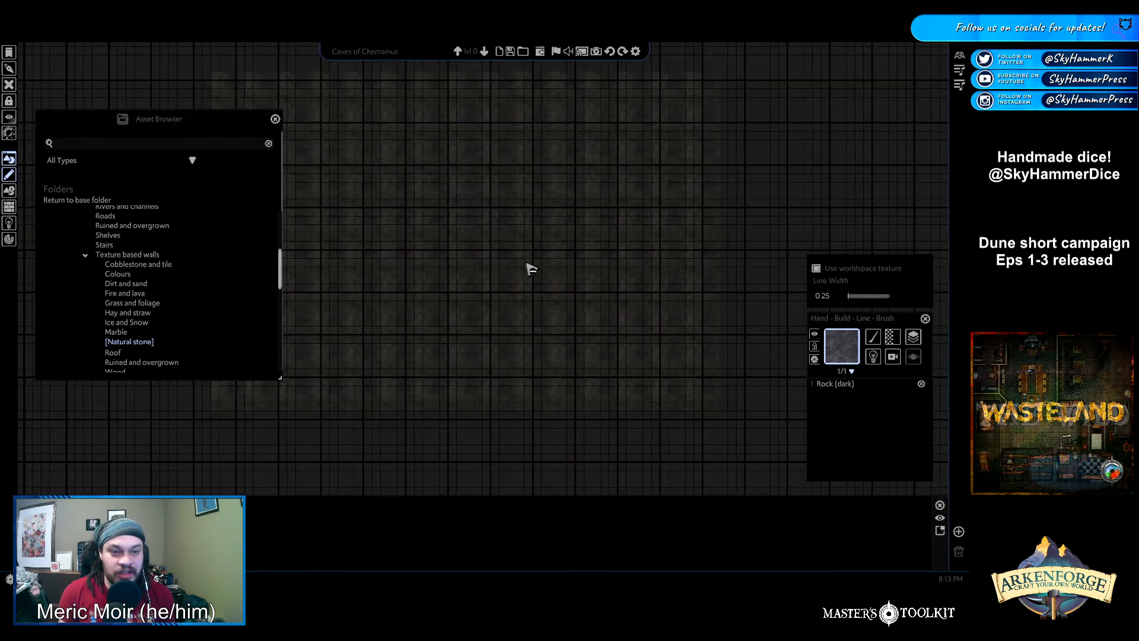
scroll(517, 262, "down", 1)
key("a")
key("d")
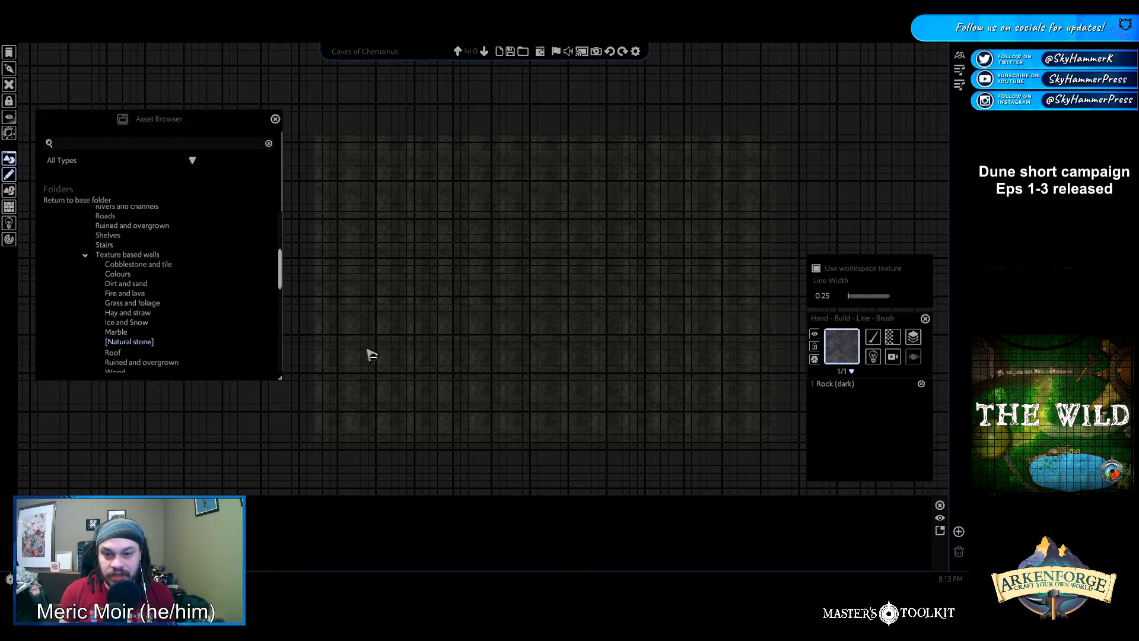
left_click_drag(360, 347, 347, 286)
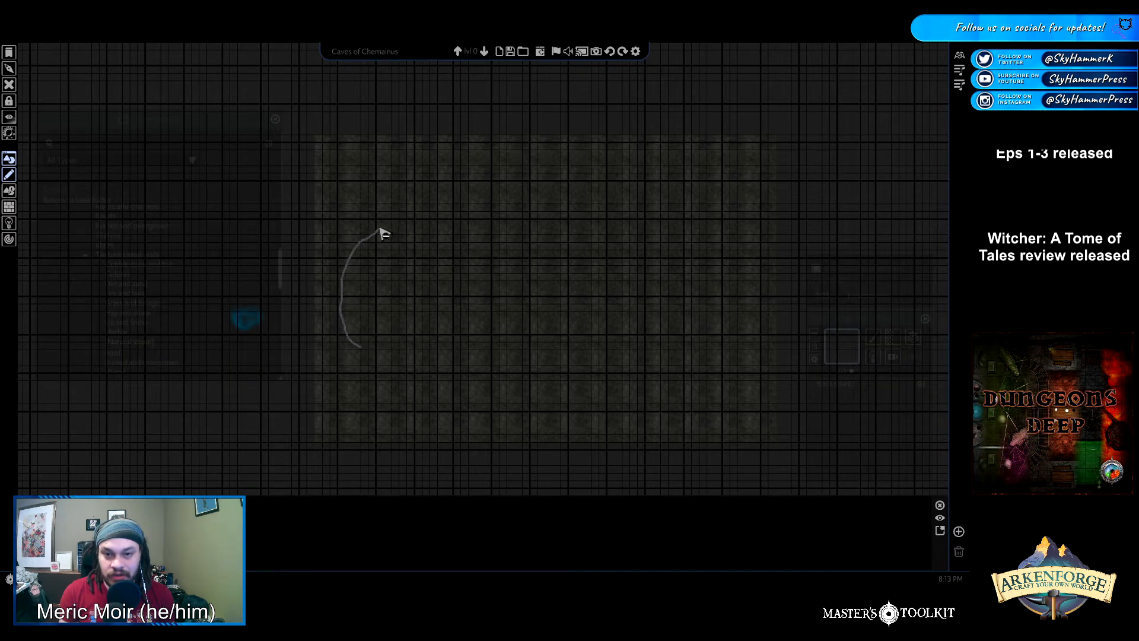
left_click_drag(385, 225, 462, 197)
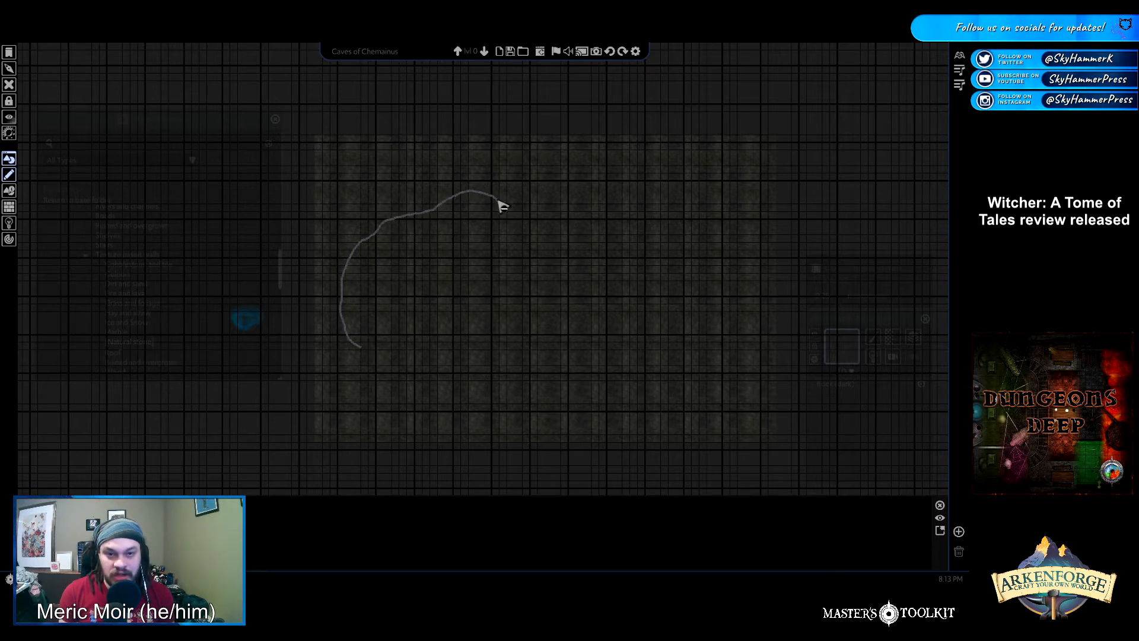
left_click_drag(514, 211, 550, 222)
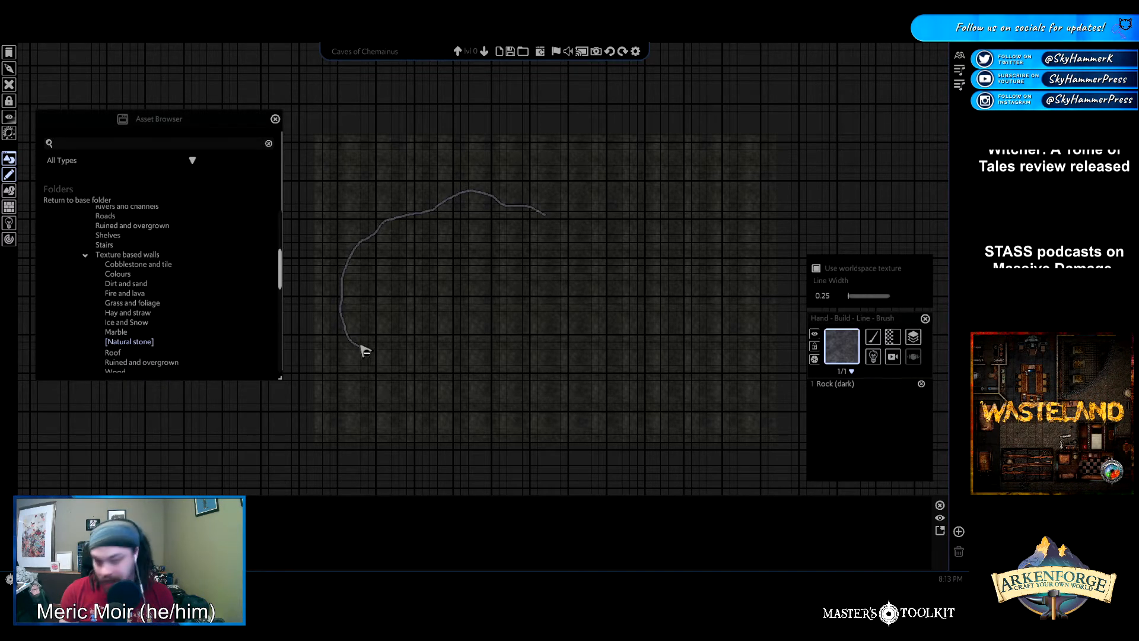
Extend the Rock (dark) cave wall from its lower end to the floor's left edge, and from its upper end in a wave to the right edge
mouse_move(366, 355)
left_mouse_down()
mouse_move(344, 381)
mouse_move(315, 384)
left_mouse_up()
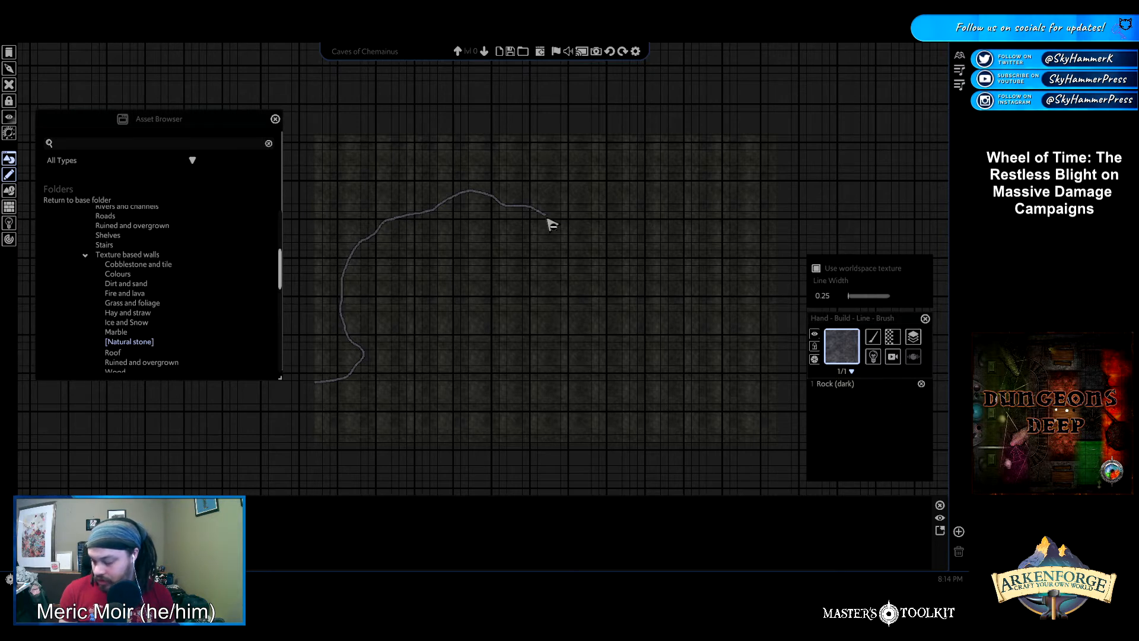
mouse_move(551, 224)
left_mouse_down()
mouse_move(610, 234)
mouse_move(780, 193)
left_mouse_up()
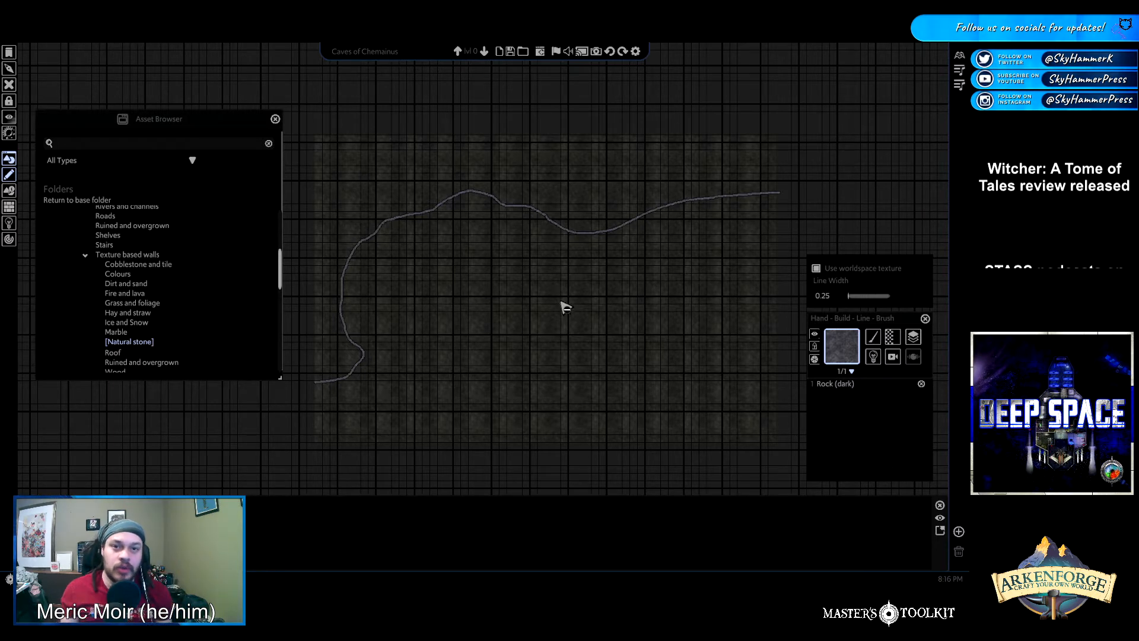
Look at the map from levels 1 and 2 above the cave walls, and return to level 0
left_click(462, 53)
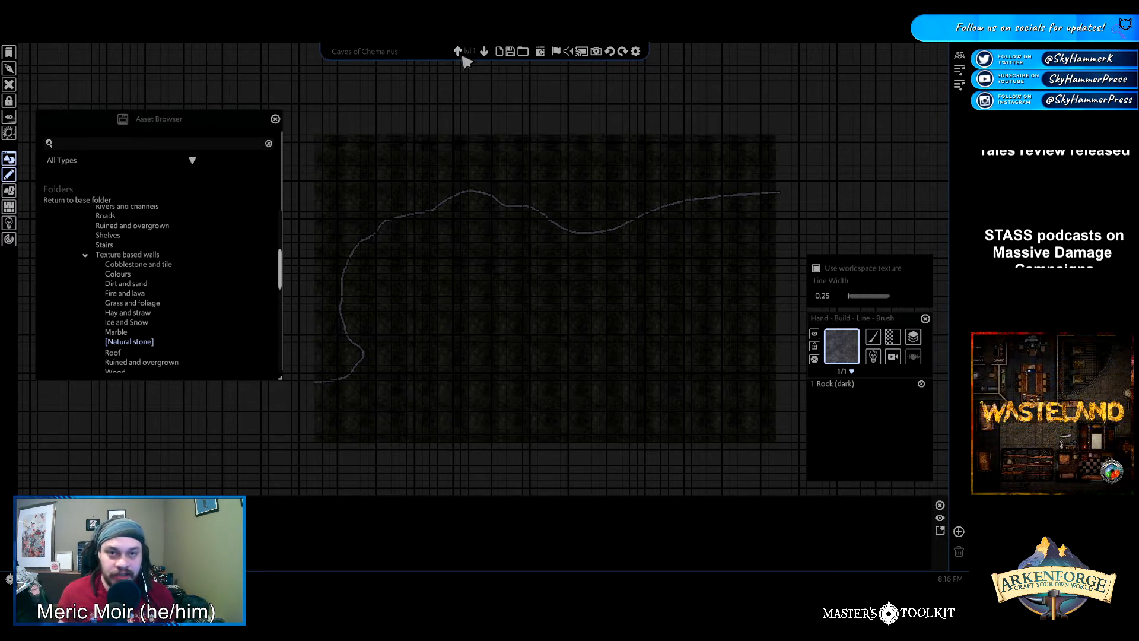
left_click(460, 51)
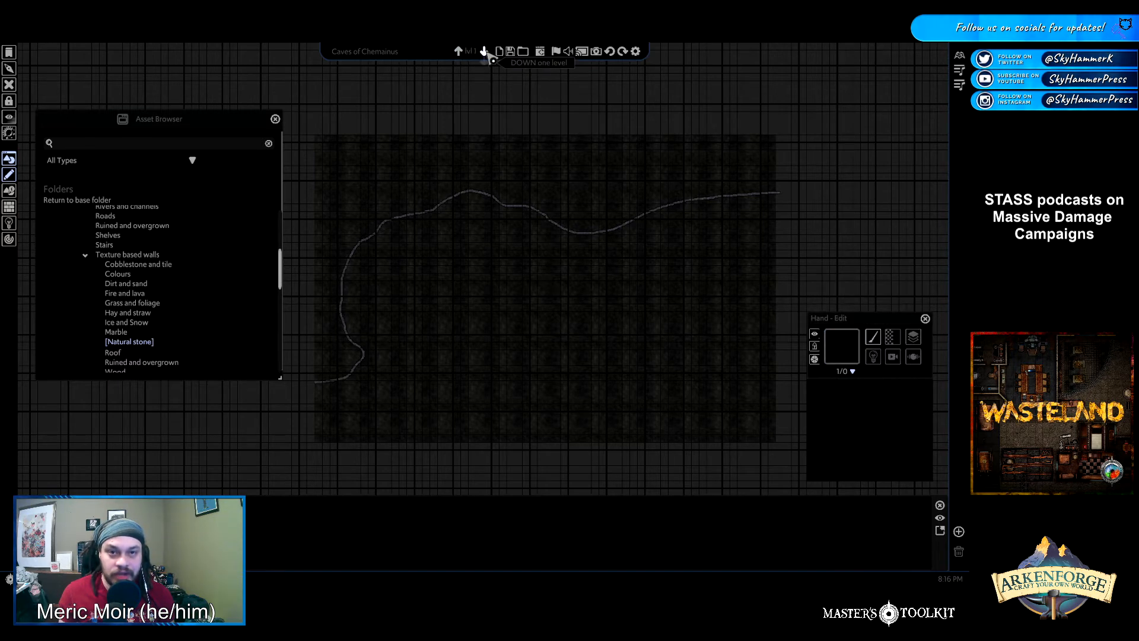
left_click(485, 52)
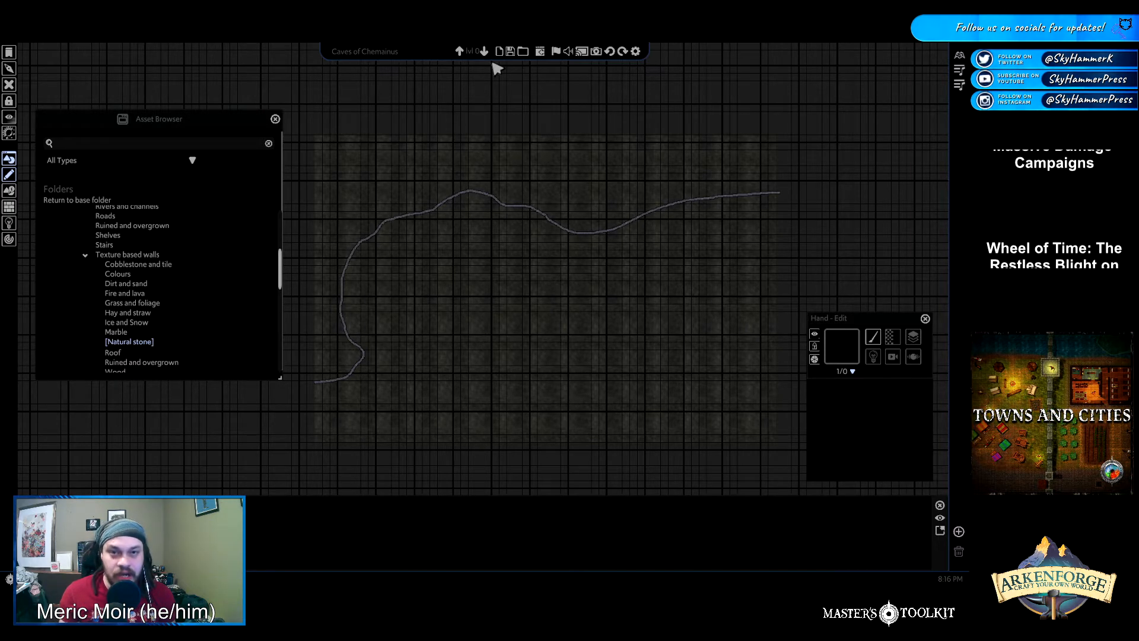
left_click(464, 55)
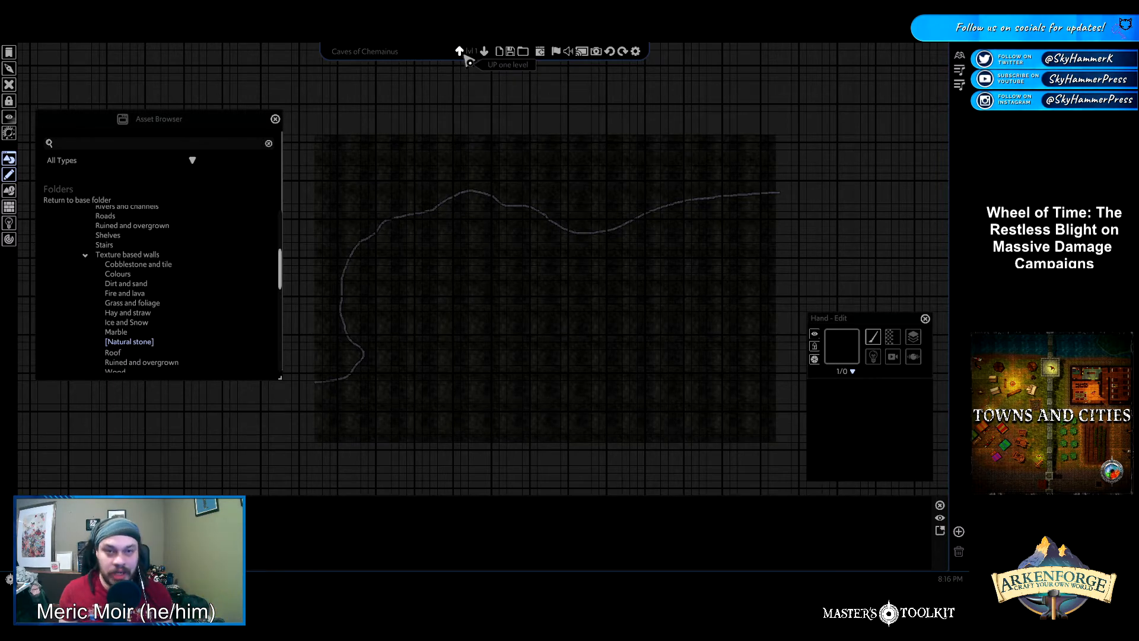
left_click(465, 55)
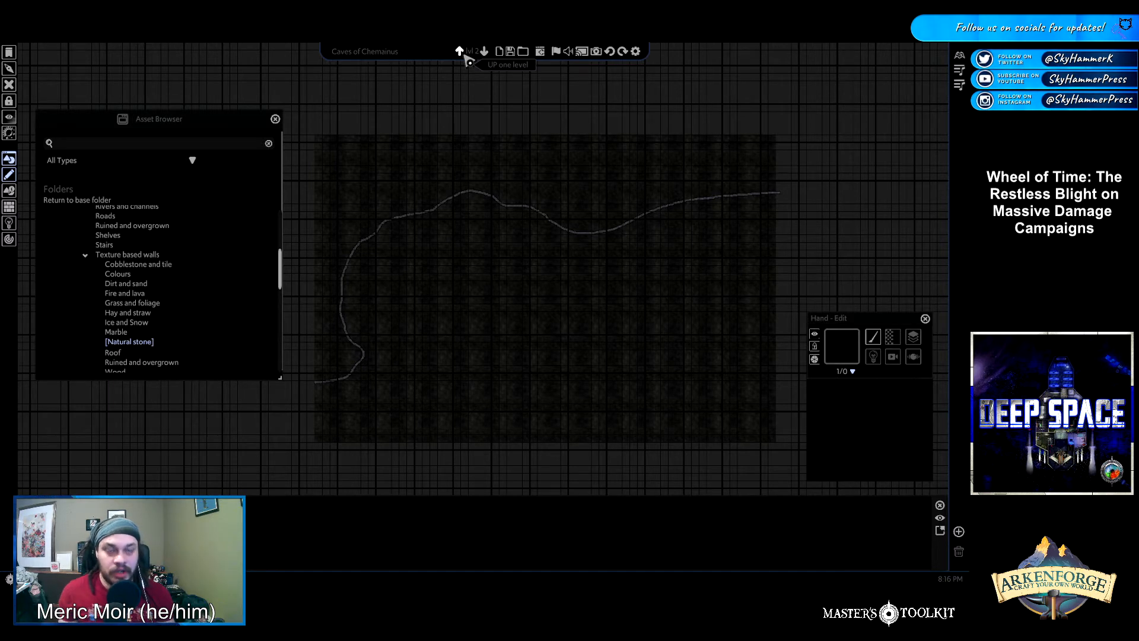
left_click(484, 52)
left_click(485, 52)
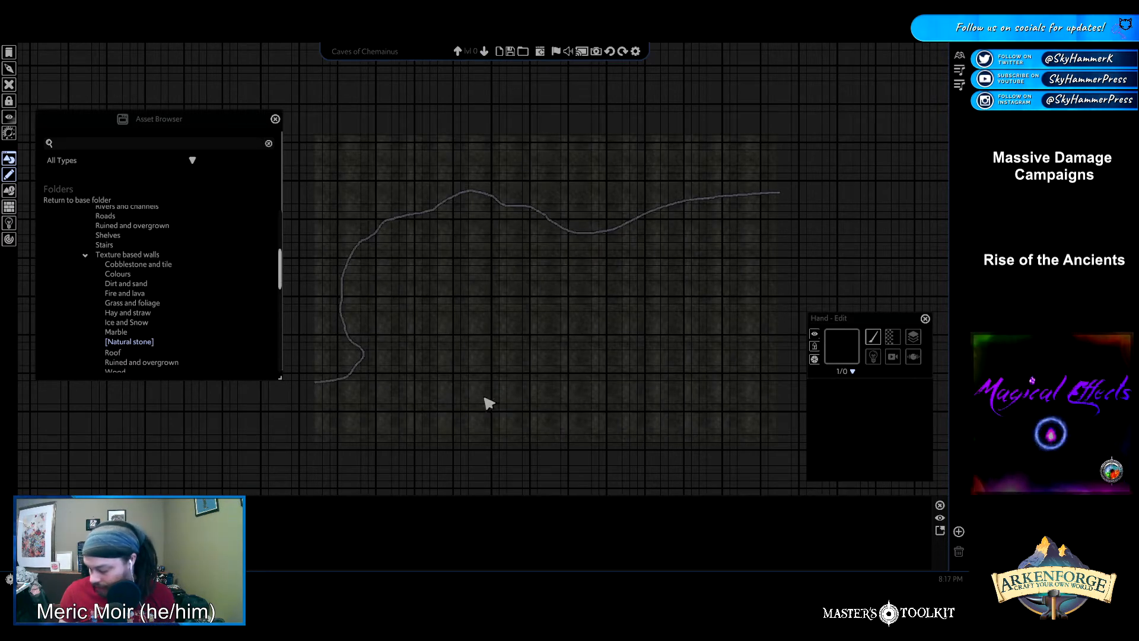
Set Rock (dark) to freeform line and draw a rounded inner chamber wall looping from the outer wall's upper arch back to its upper left side
left_click(841, 345)
mouse_move(859, 365)
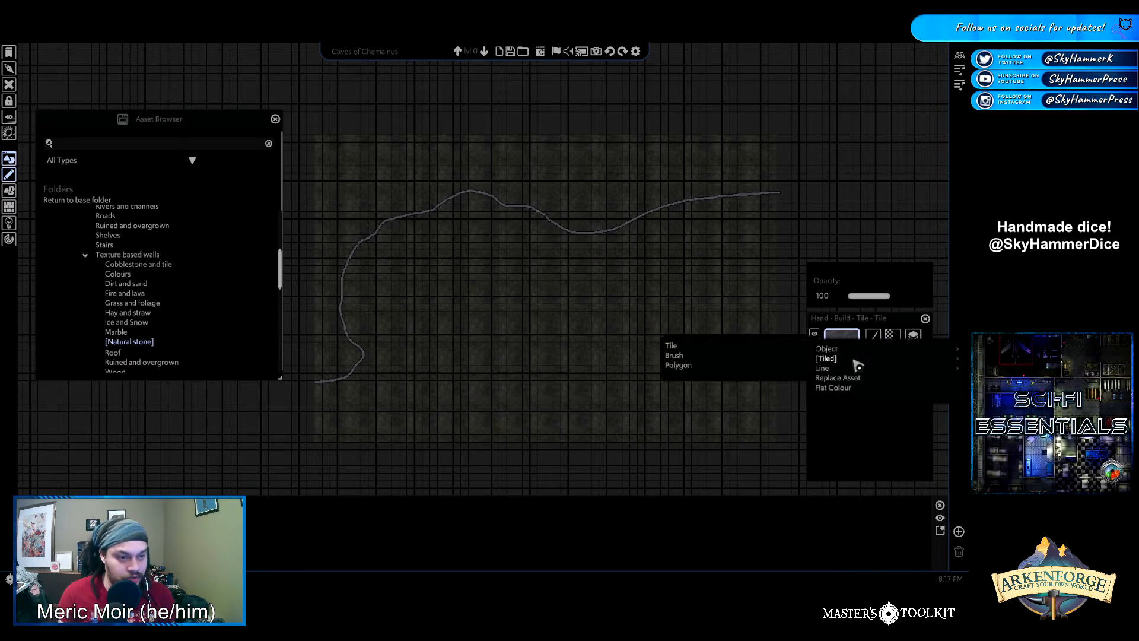
mouse_move(822, 368)
left_click(706, 388)
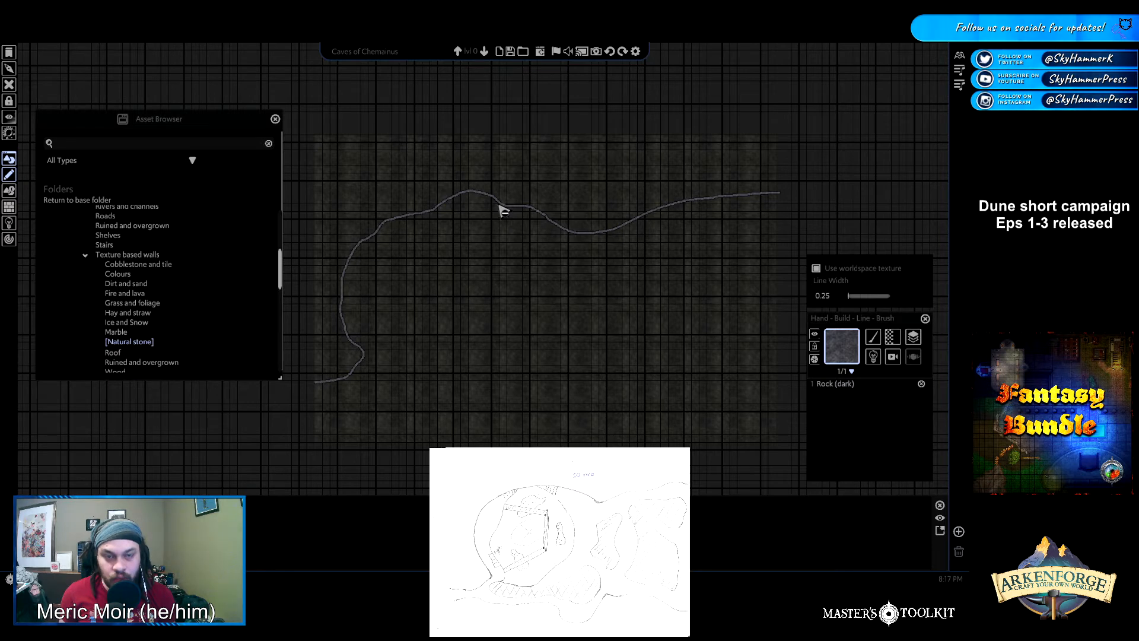
mouse_move(501, 210)
left_mouse_down()
mouse_move(543, 265)
mouse_move(547, 310)
mouse_move(503, 364)
mouse_move(446, 386)
mouse_move(383, 372)
mouse_move(392, 344)
mouse_move(381, 300)
mouse_move(398, 237)
mouse_move(445, 212)
left_mouse_up()
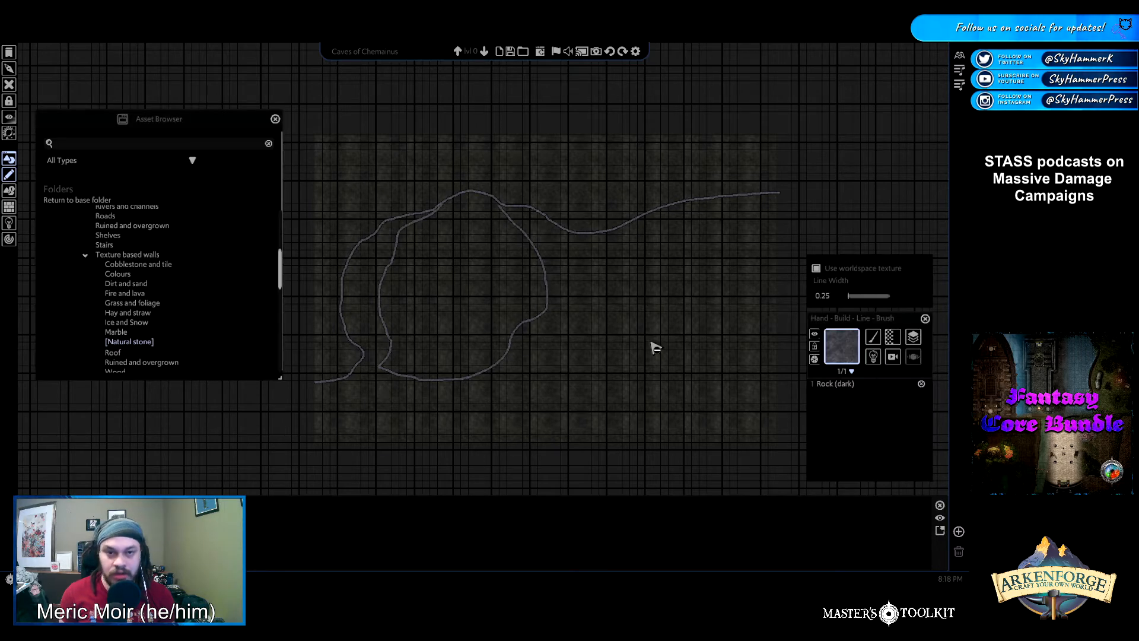
Inspect up close where the inner chamber wall meets the outer cave wall, and select the inner wall
scroll(504, 219, "up", 5)
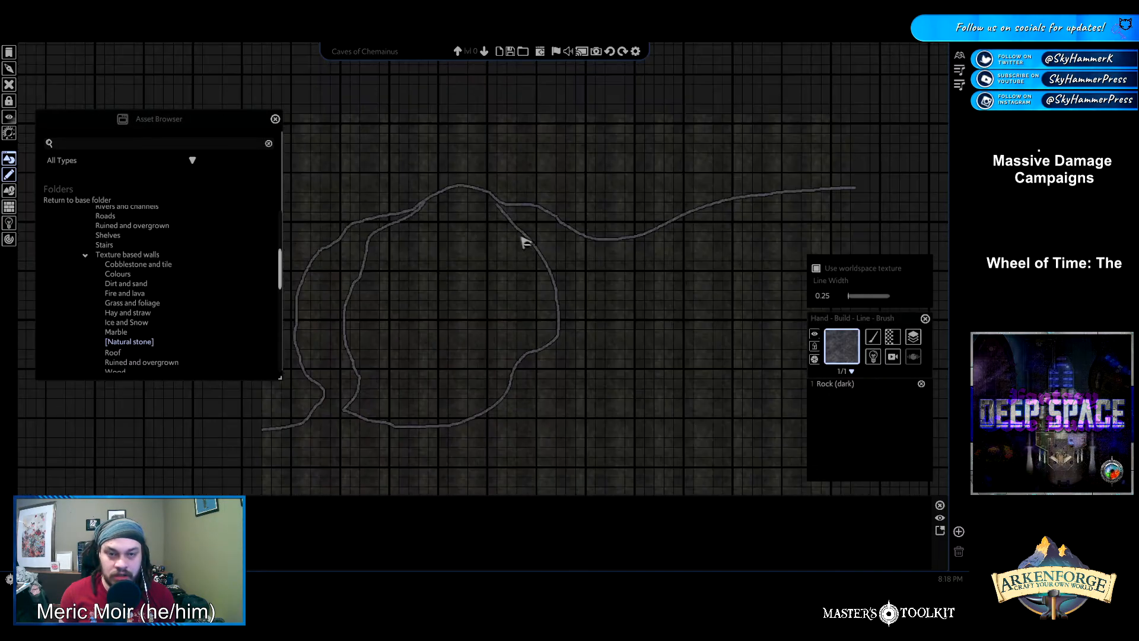
scroll(472, 254, "up", 2)
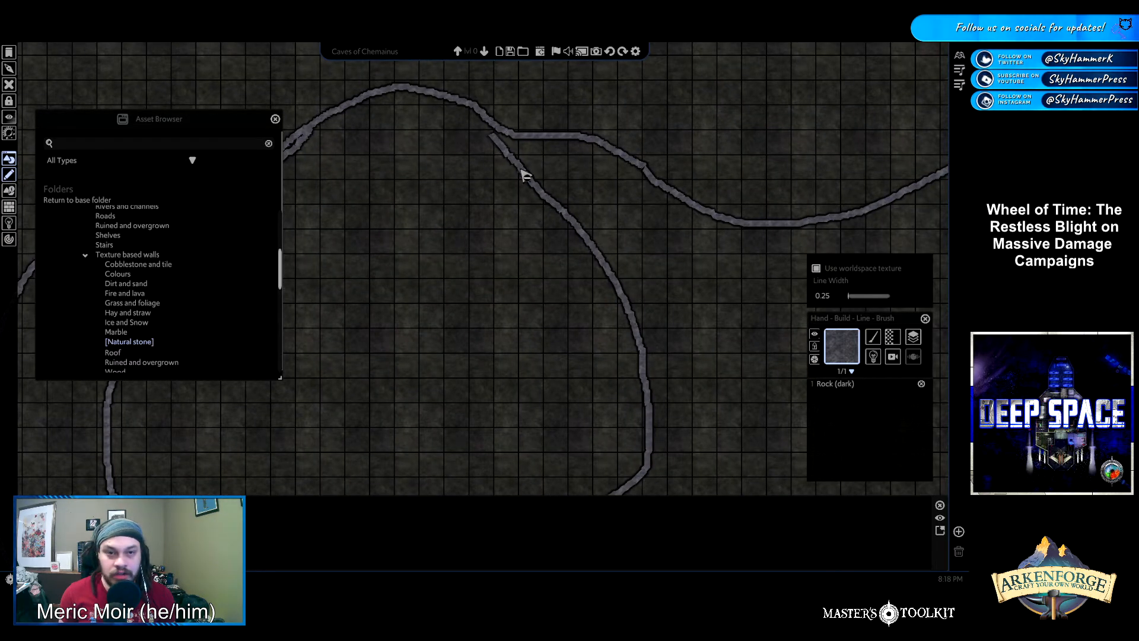
key("Escape")
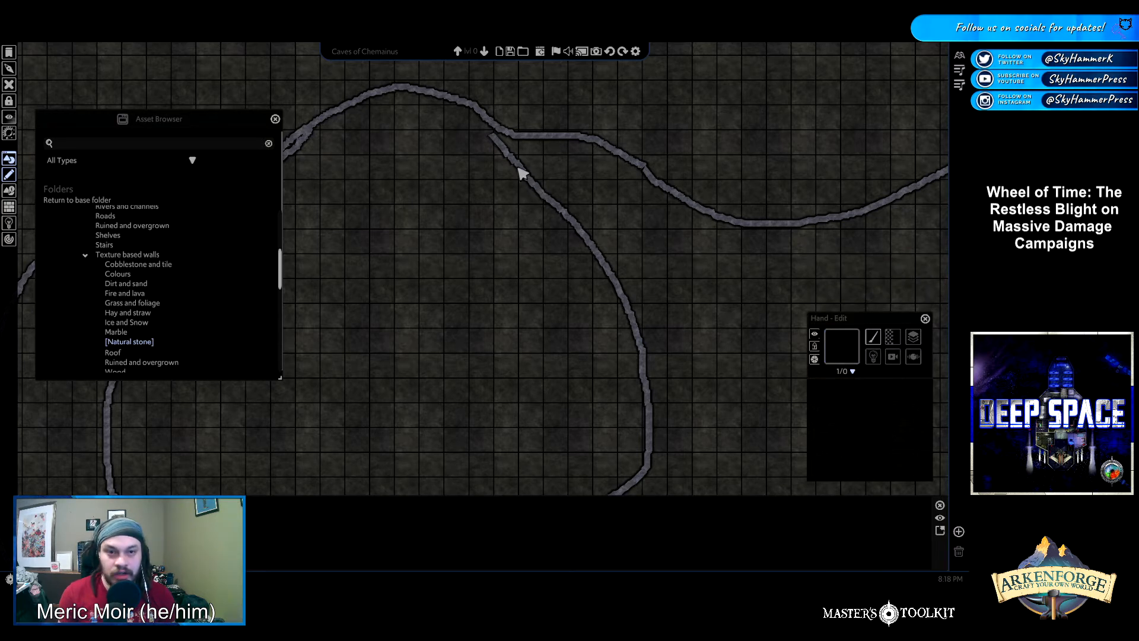
left_click(520, 161)
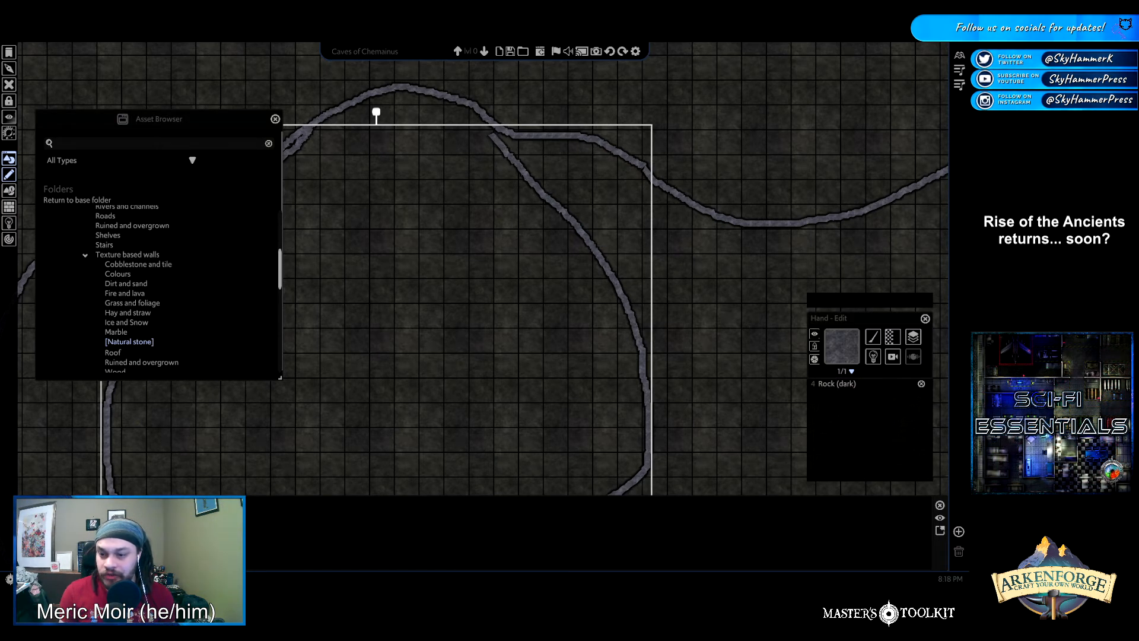
left_click(176, 532)
left_click(843, 347)
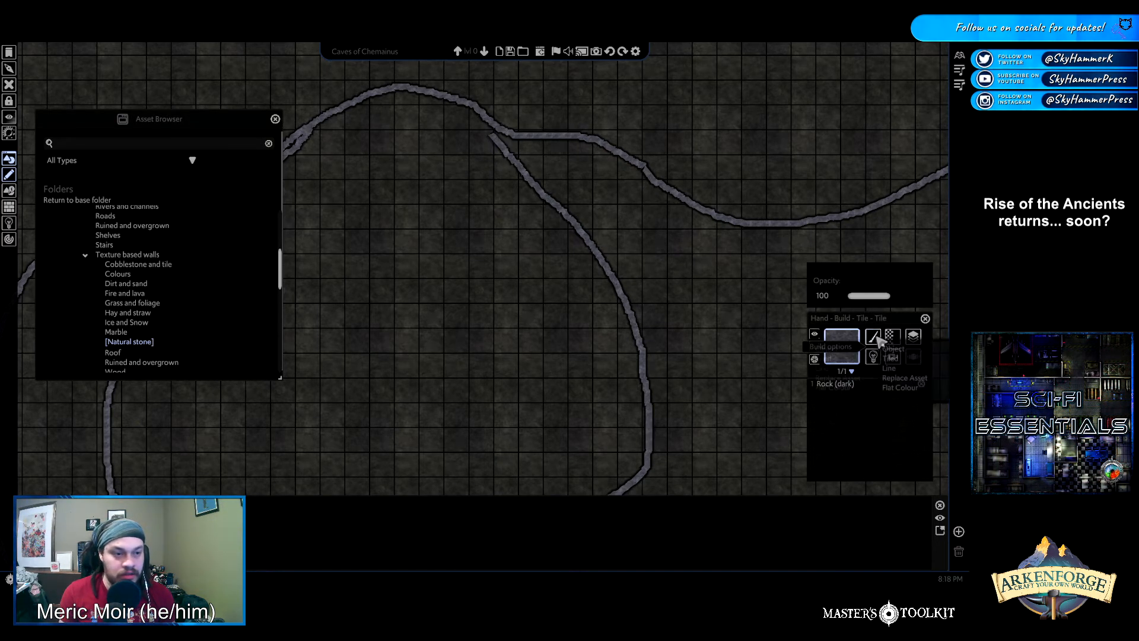
mouse_move(854, 363)
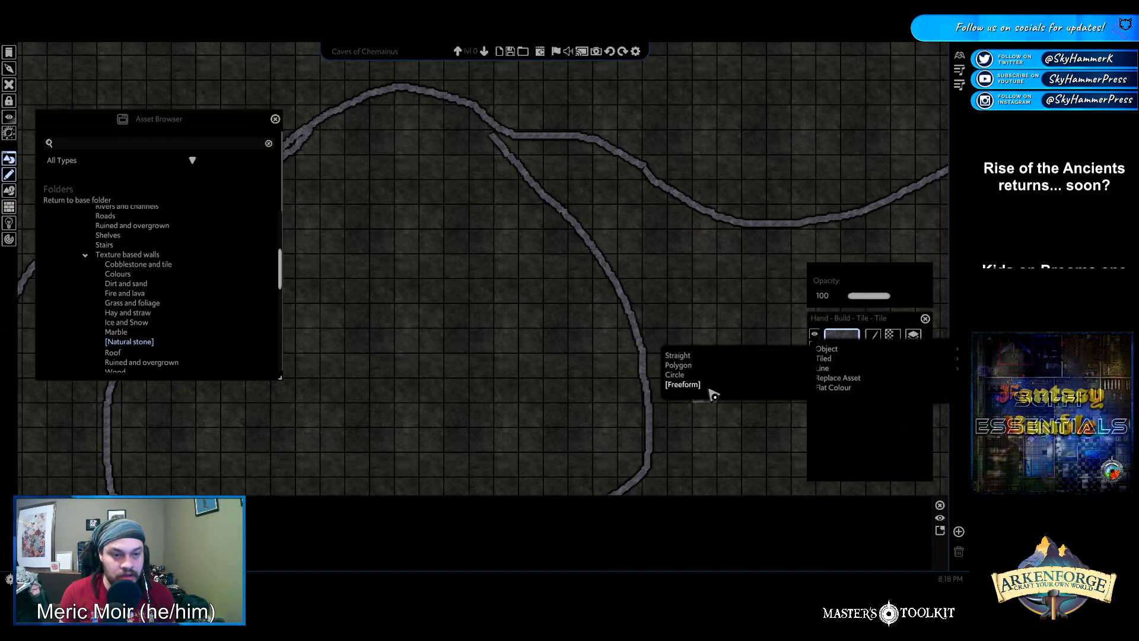
left_click(711, 395)
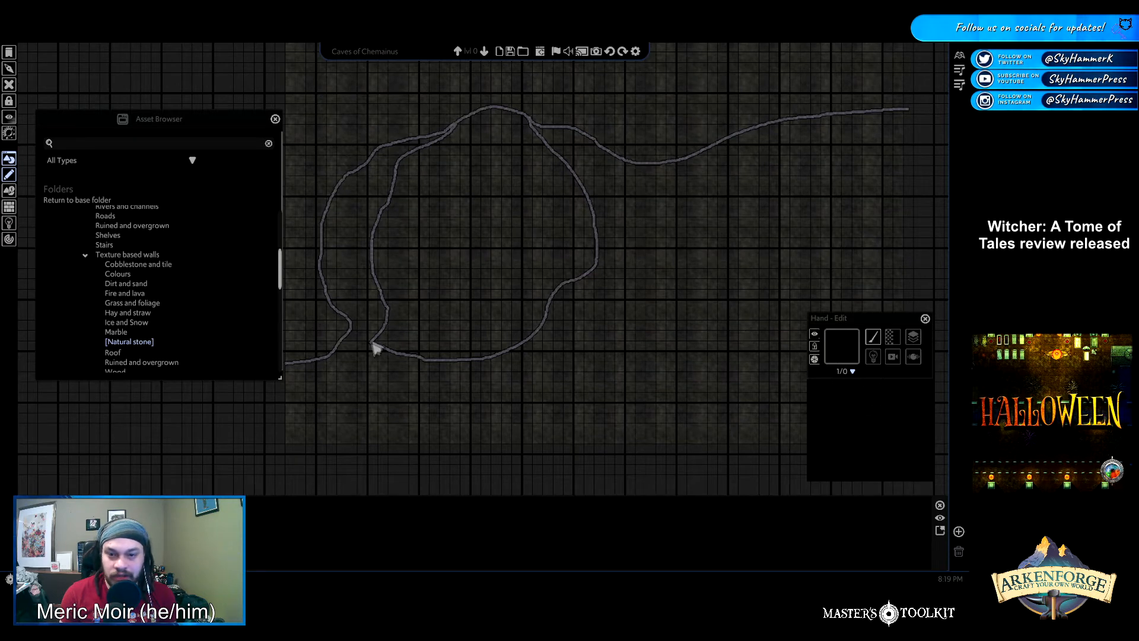
Pick Rock (dark) from the natural stone walls again and set it to freeform line placement
key("s")
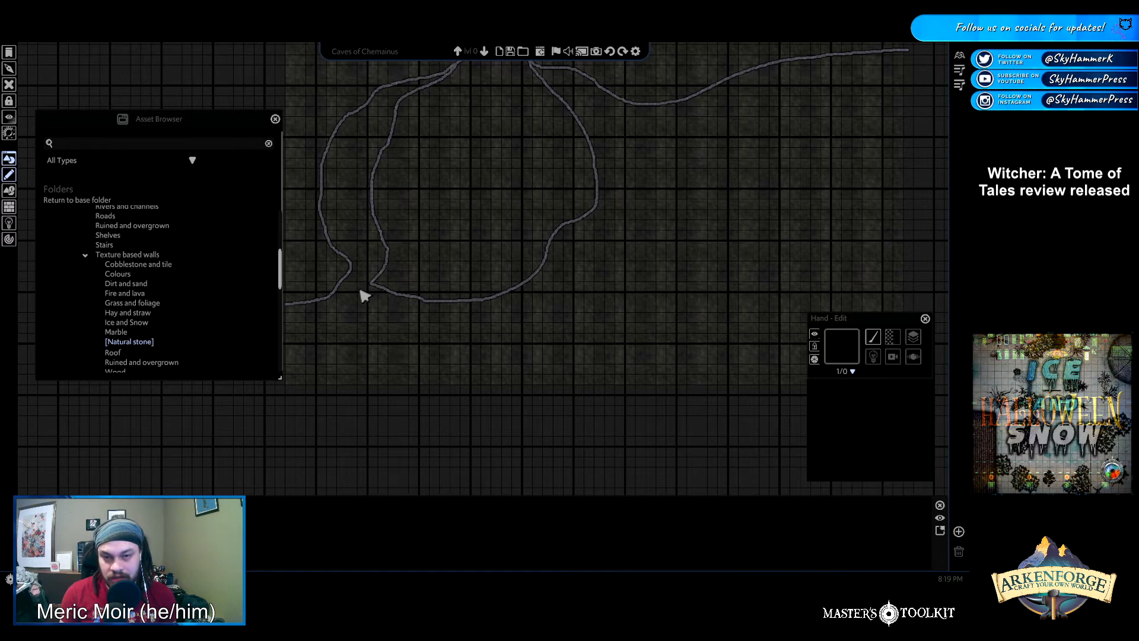
key("w")
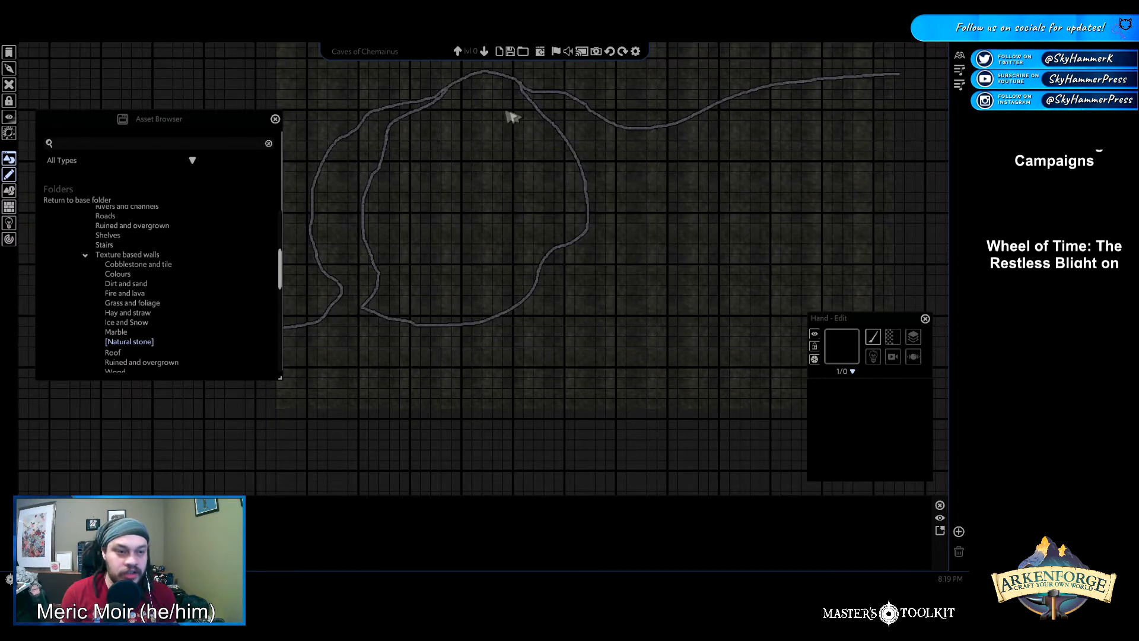
left_click(184, 534)
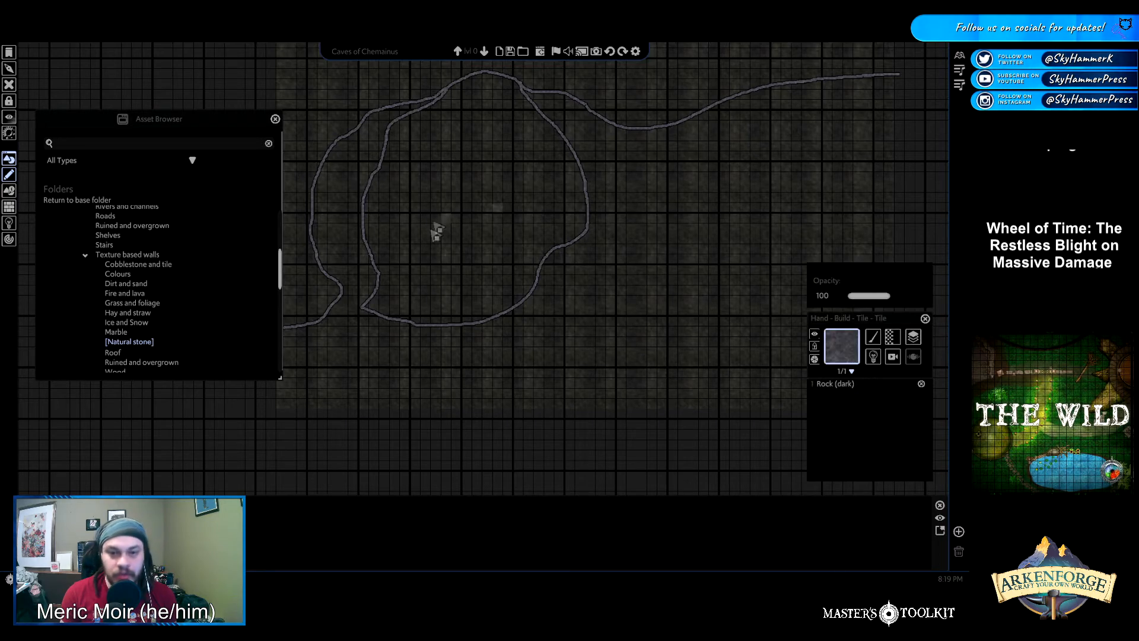
scroll(451, 285, "down", 2)
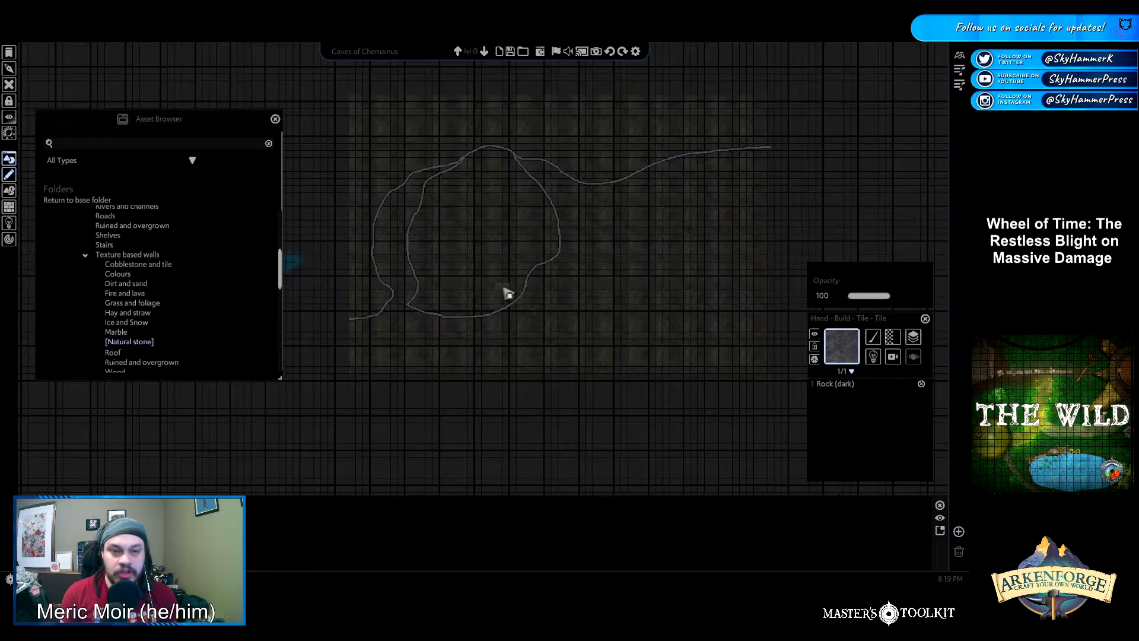
left_click(883, 344)
mouse_move(828, 362)
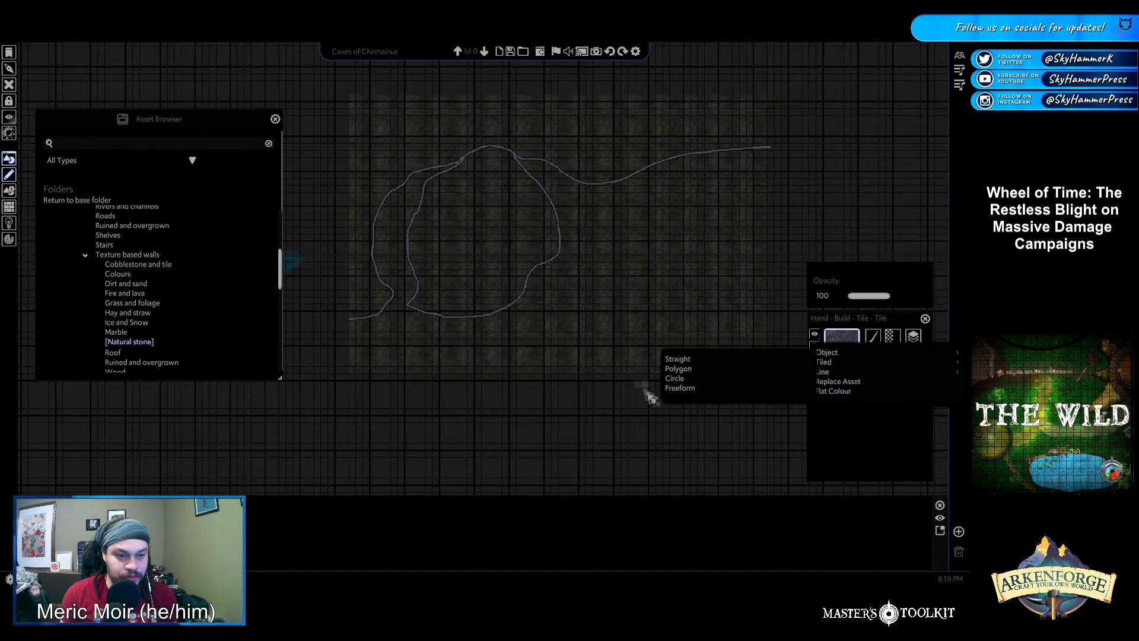
left_click(694, 389)
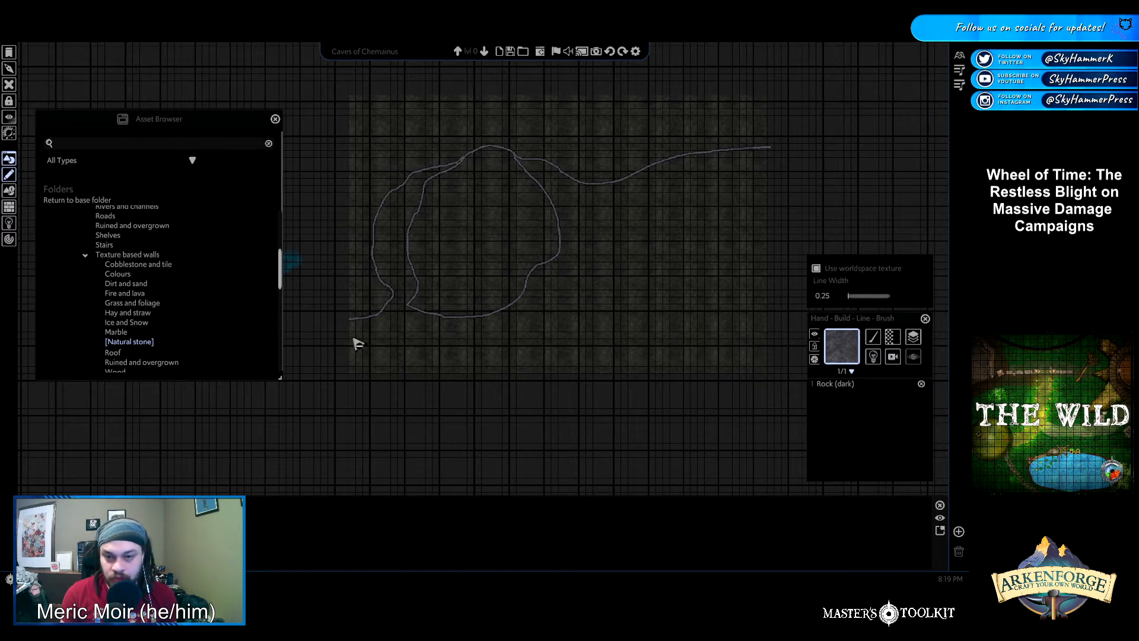
Try freeform Rock (dark) walls from the floor's lower left edge beneath the chamber towards the lower middle, and undo them
left_click_drag(354, 337, 365, 335)
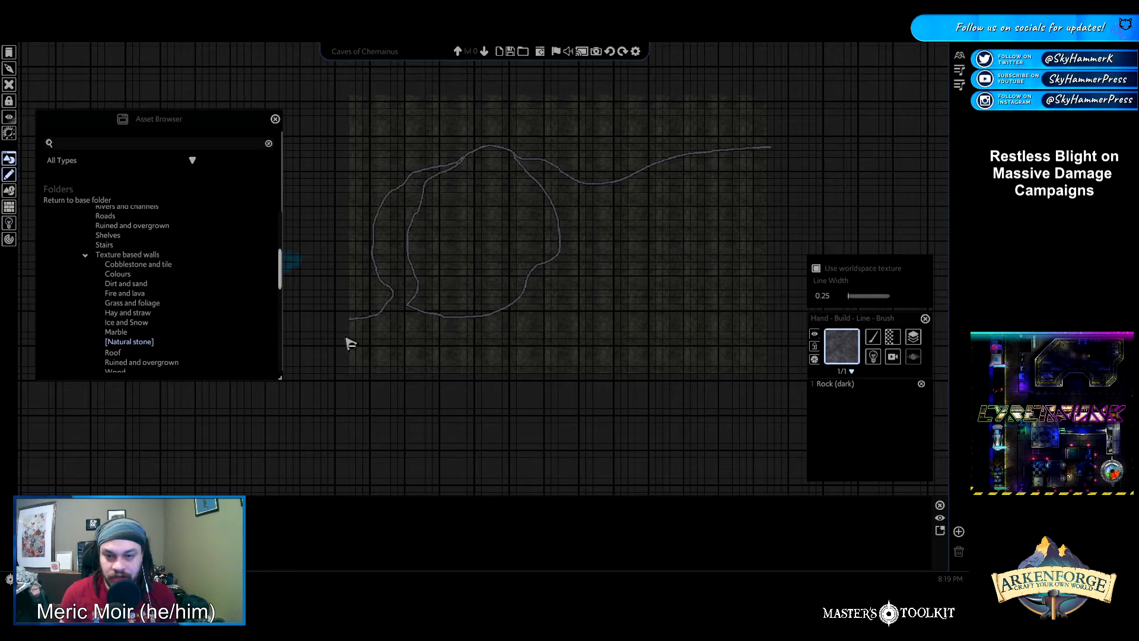
left_click_drag(350, 343, 362, 344)
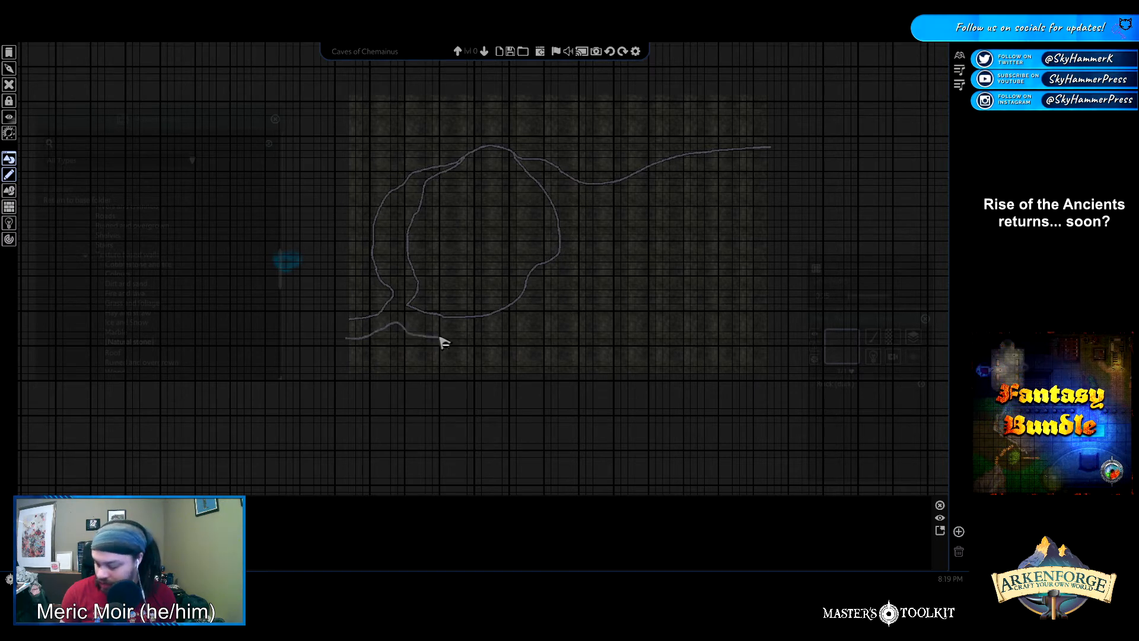
left_click_drag(455, 334, 492, 334)
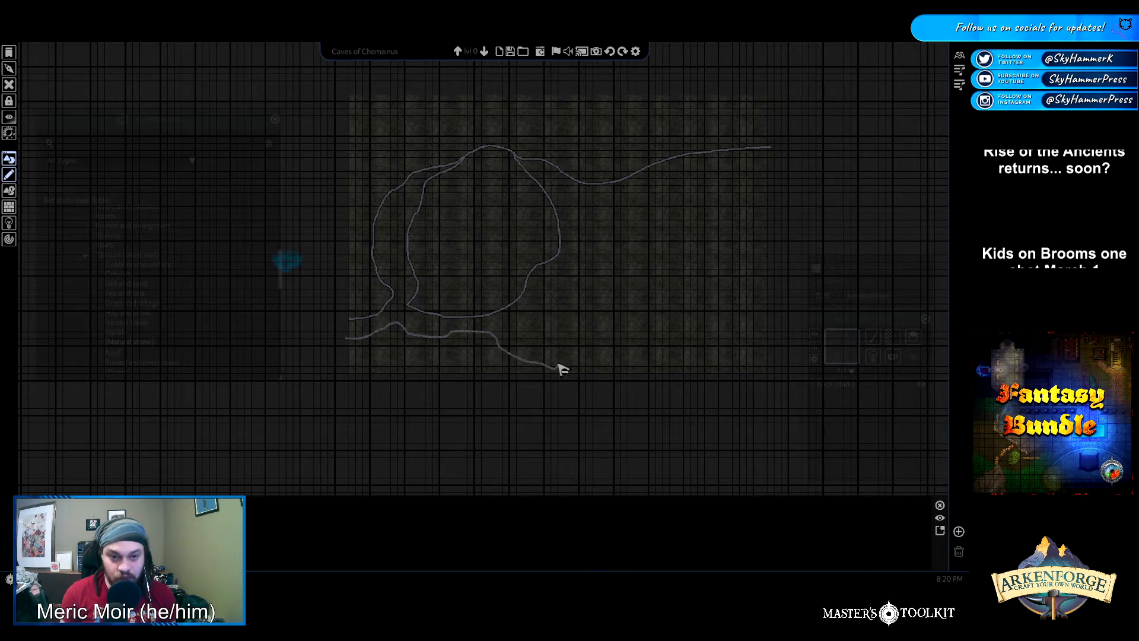
left_click_drag(559, 367, 557, 366)
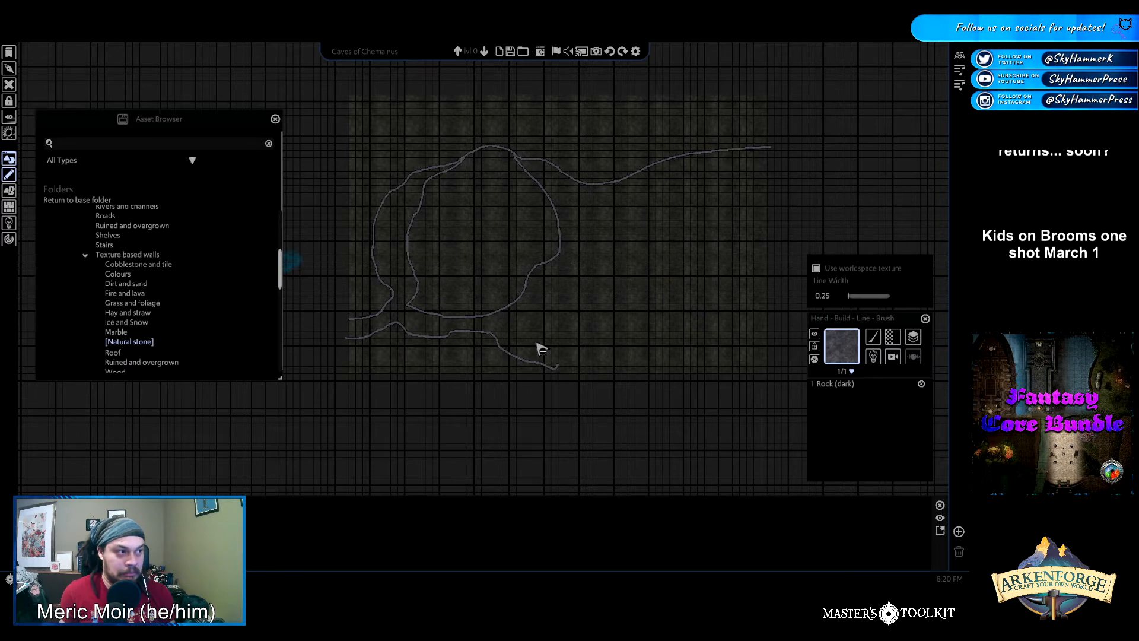
key("ctrl+z")
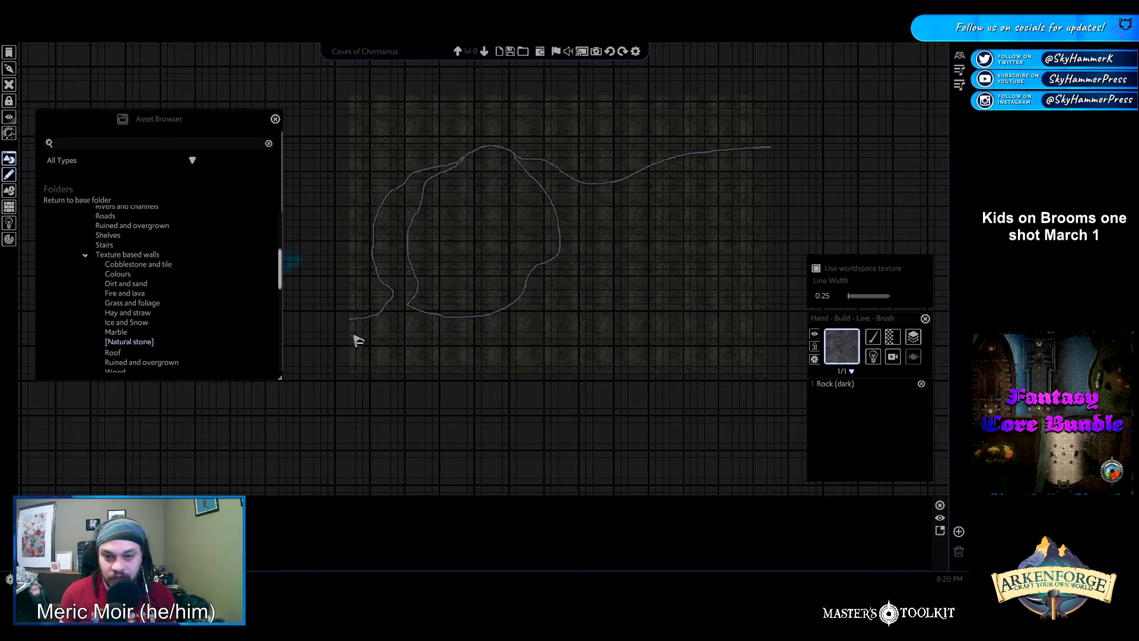
left_click_drag(346, 336, 372, 336)
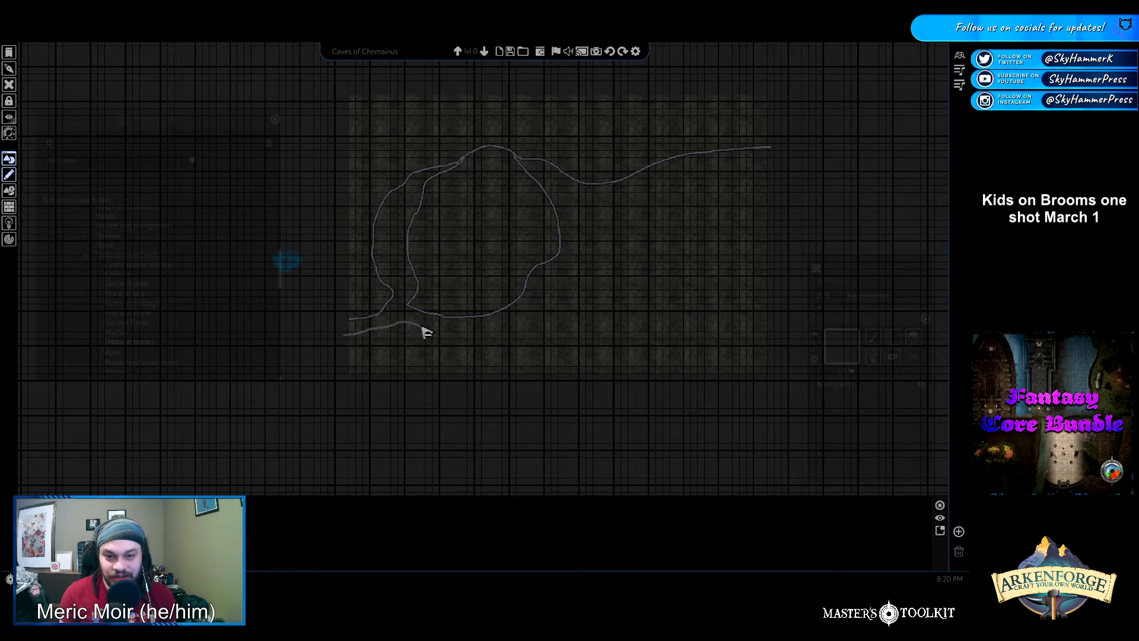
mouse_move(450, 337)
left_mouse_down()
mouse_move(514, 347)
mouse_move(531, 346)
mouse_move(534, 329)
left_mouse_up()
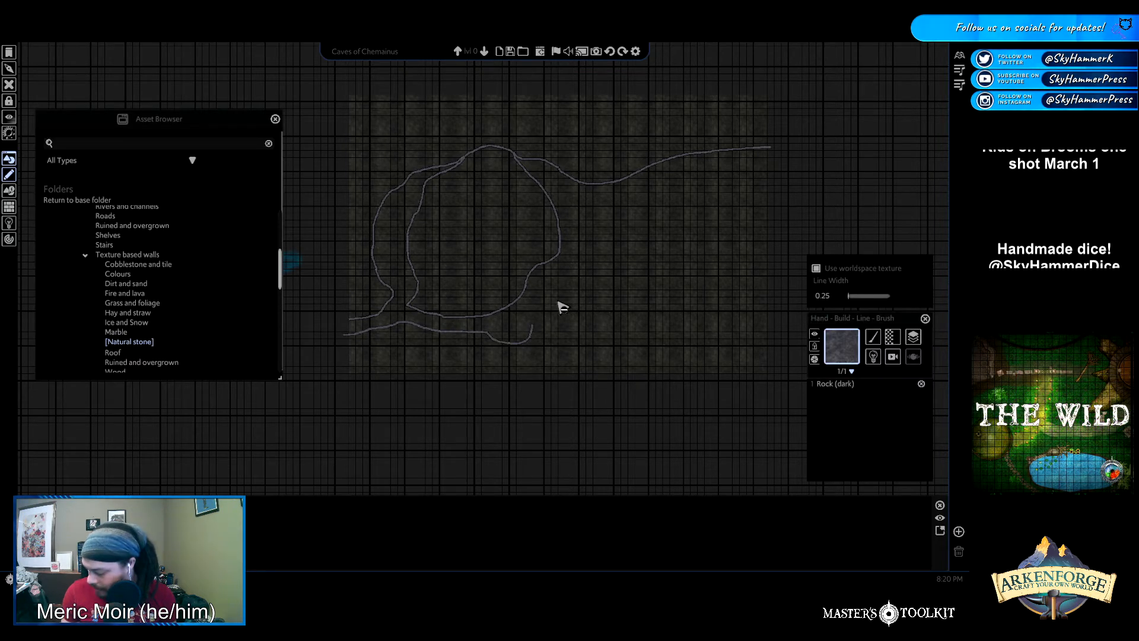
key("ctrl+z")
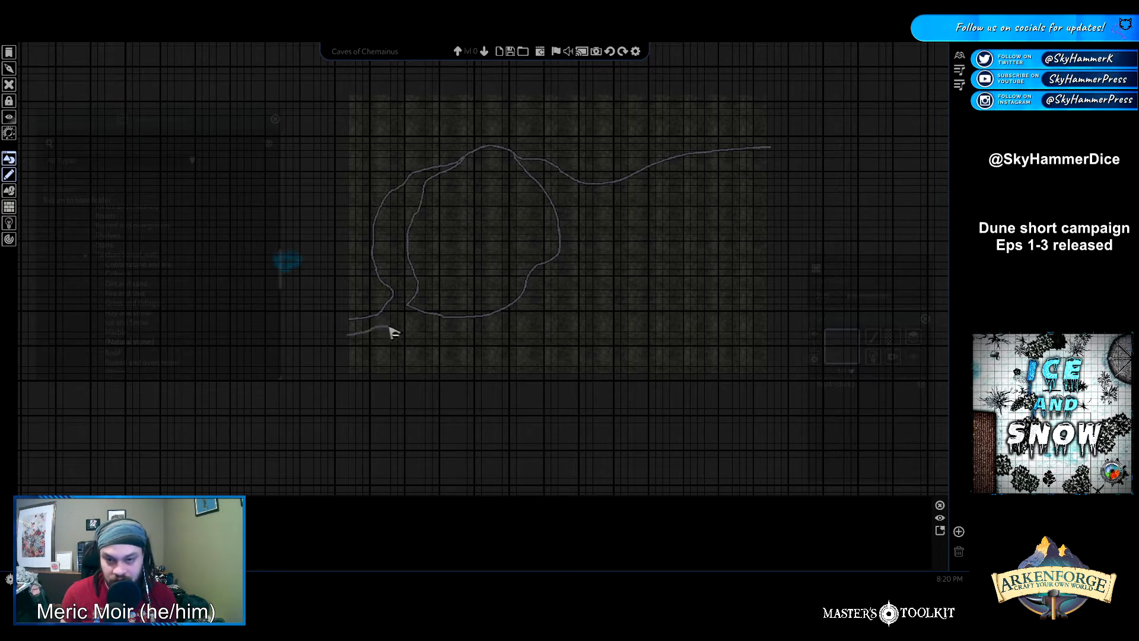
Draw a wavy freeform Rock (dark) wall along the floor's lower side, from the left edge beneath the chamber across to the right edge
mouse_move(401, 337)
left_mouse_down()
mouse_move(450, 366)
mouse_move(549, 359)
mouse_move(580, 373)
left_mouse_up()
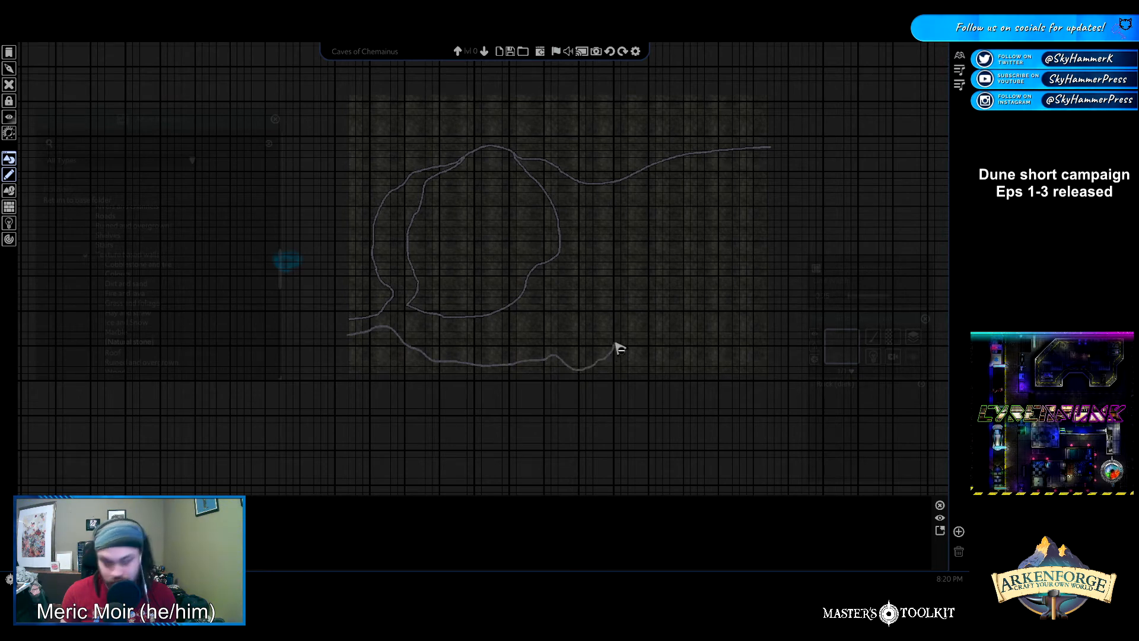
mouse_move(629, 336)
left_mouse_down()
mouse_move(655, 324)
mouse_move(687, 336)
left_mouse_up()
left_click_drag(768, 343, 772, 338)
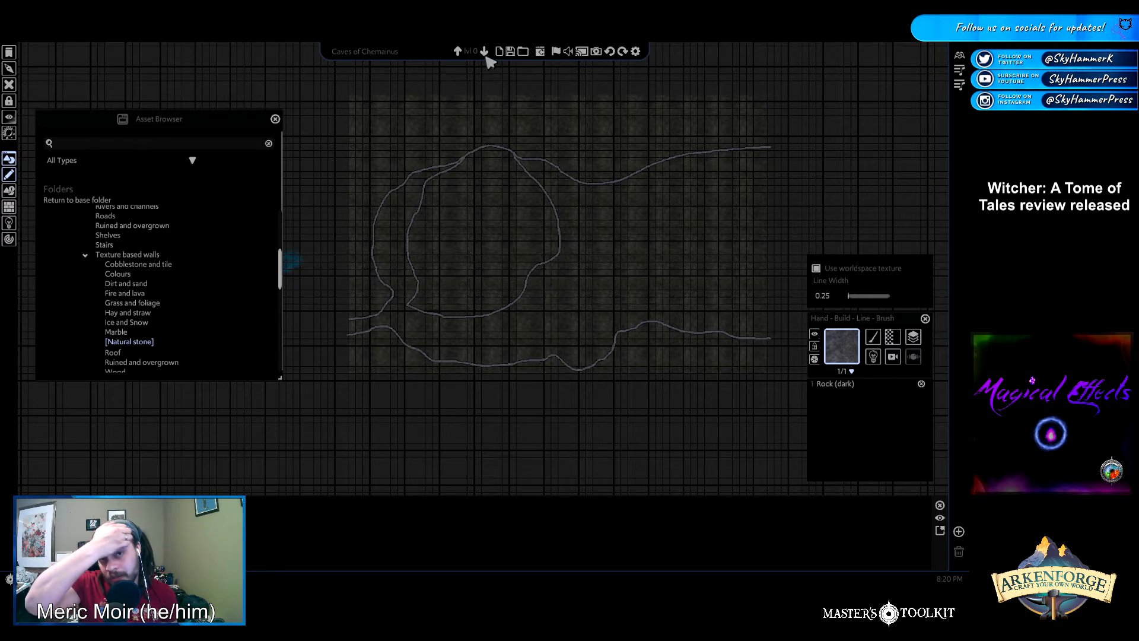
Go one map level down and draw a curved freeform Rock (dark) wall beneath the chamber, from its lower left corner round to its lower right
left_click(484, 51)
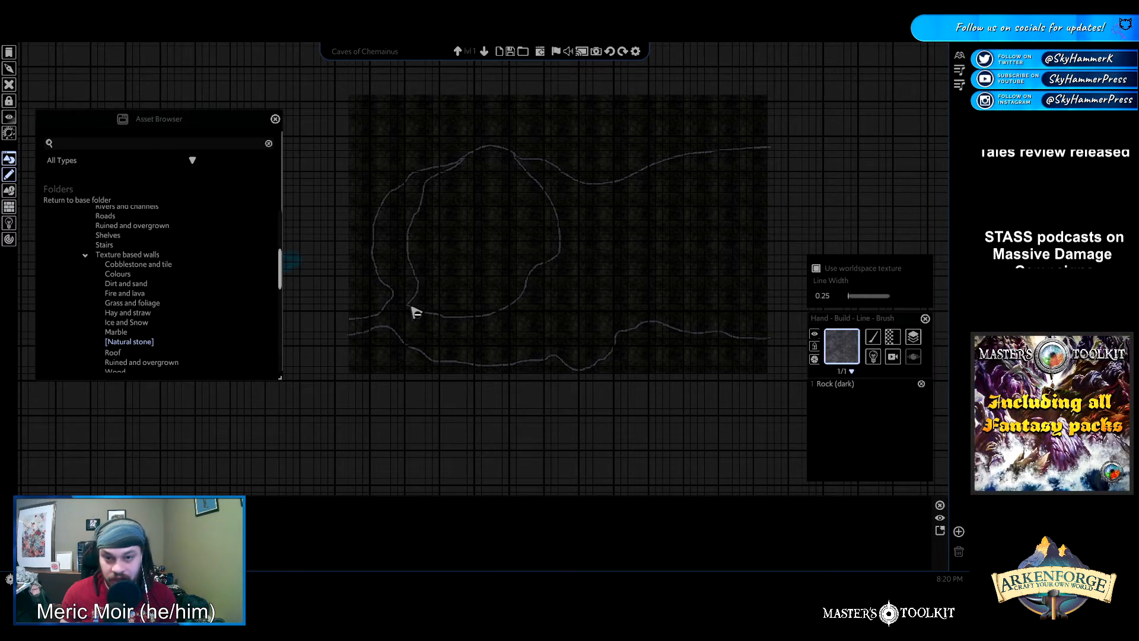
mouse_move(408, 305)
left_mouse_down()
mouse_move(411, 327)
mouse_move(461, 355)
mouse_move(527, 355)
left_mouse_up()
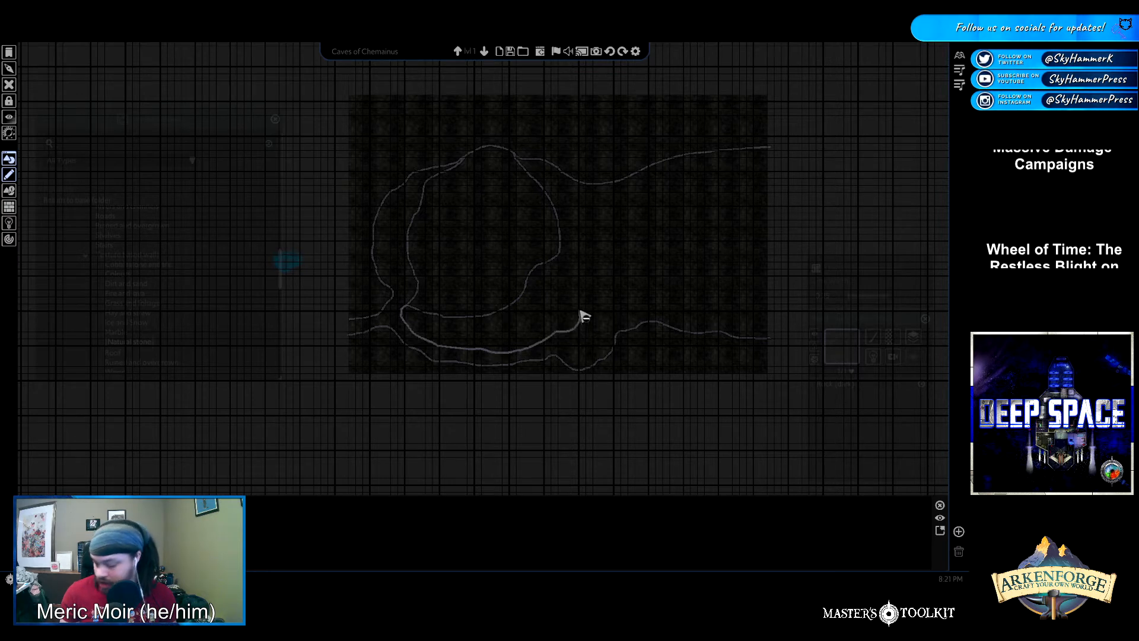
left_click_drag(574, 310, 563, 302)
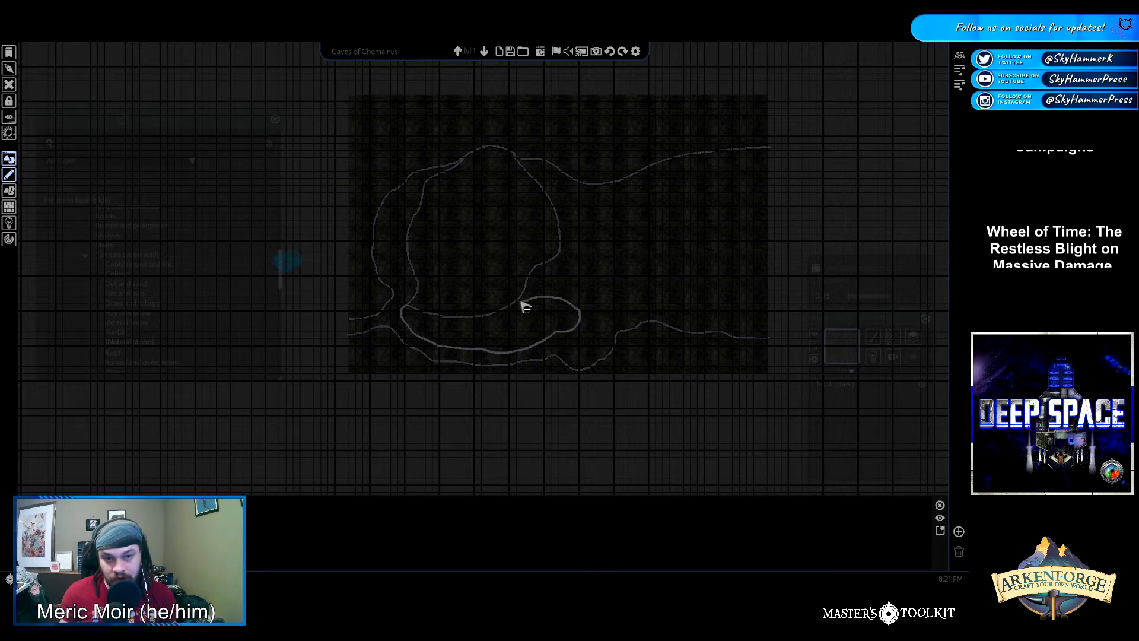
left_click_drag(522, 305, 526, 305)
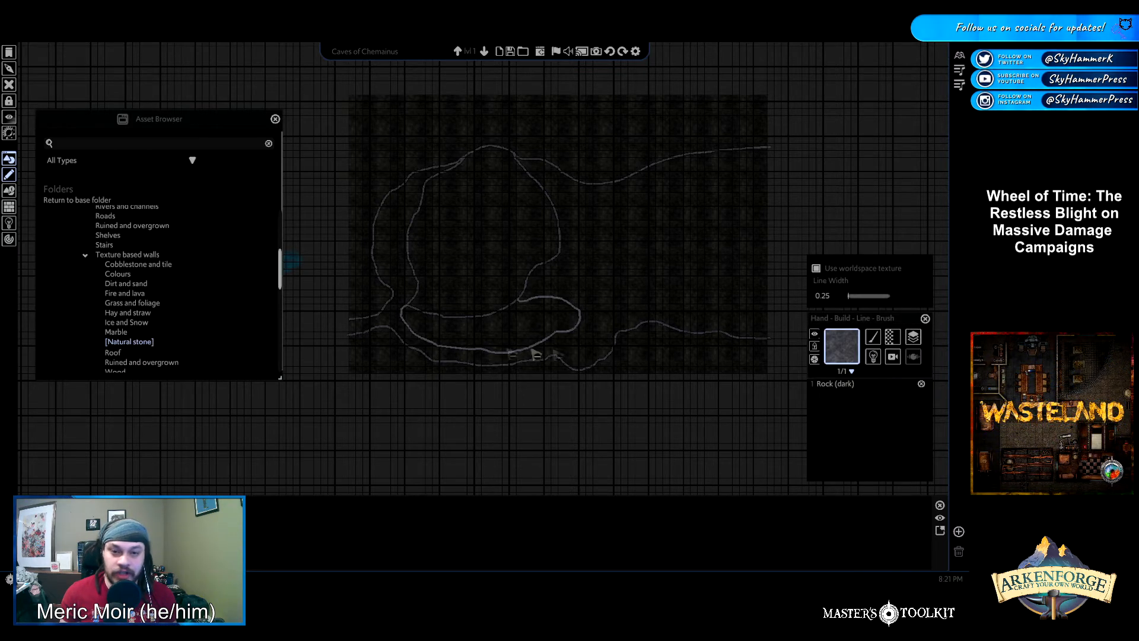
Switch Rock (dark) from line placement to the tiled brush
left_click(875, 337)
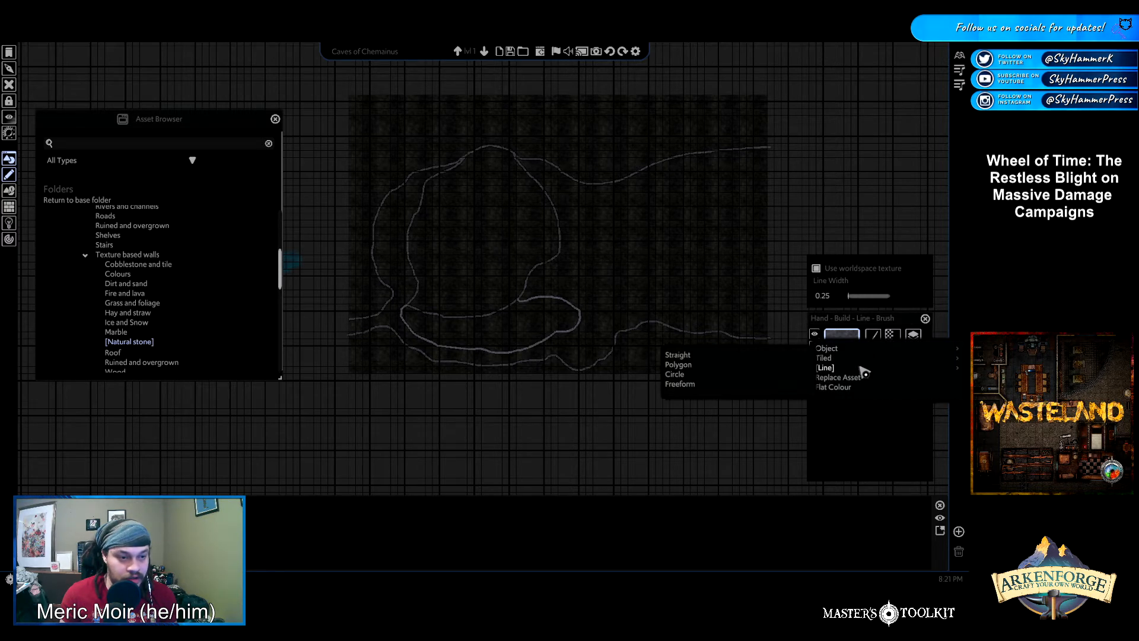
mouse_move(825, 358)
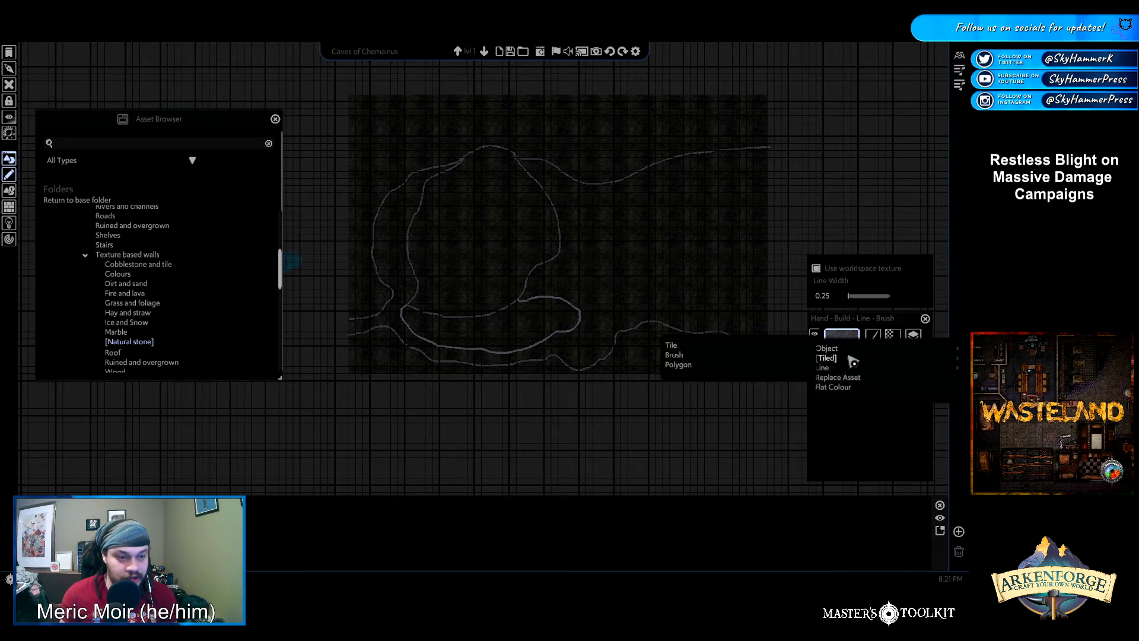
left_click(682, 357)
scroll(472, 341, "up", 3)
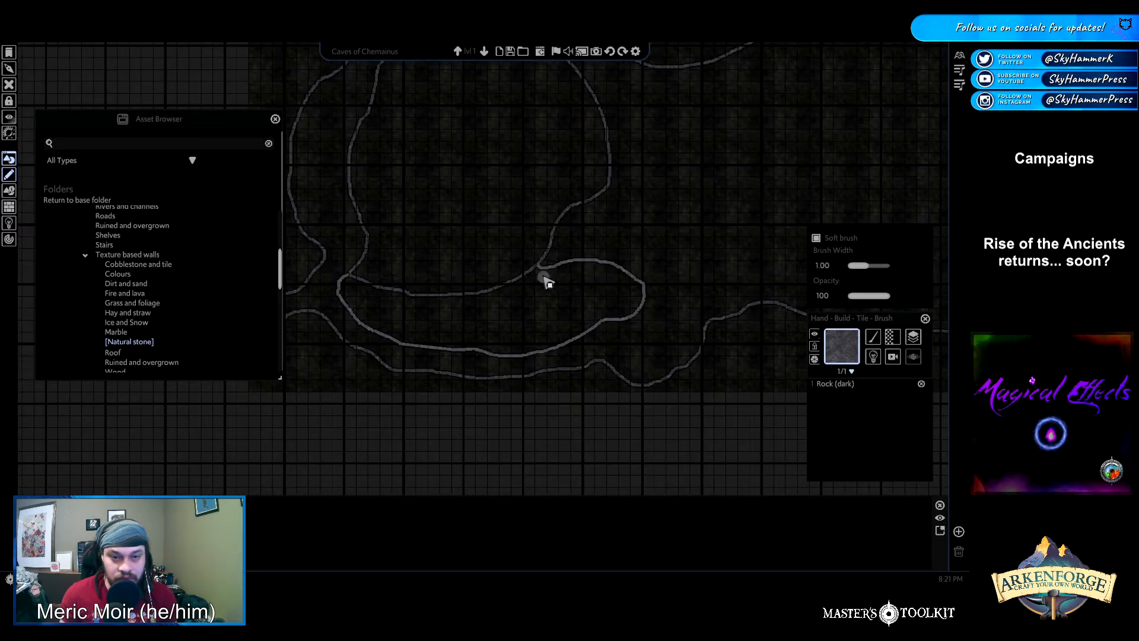
Try painting Rock (dark) along the inside of the new wall's right end with the 1.00 wide brush, and undo the strokes
left_click_drag(539, 272, 569, 288)
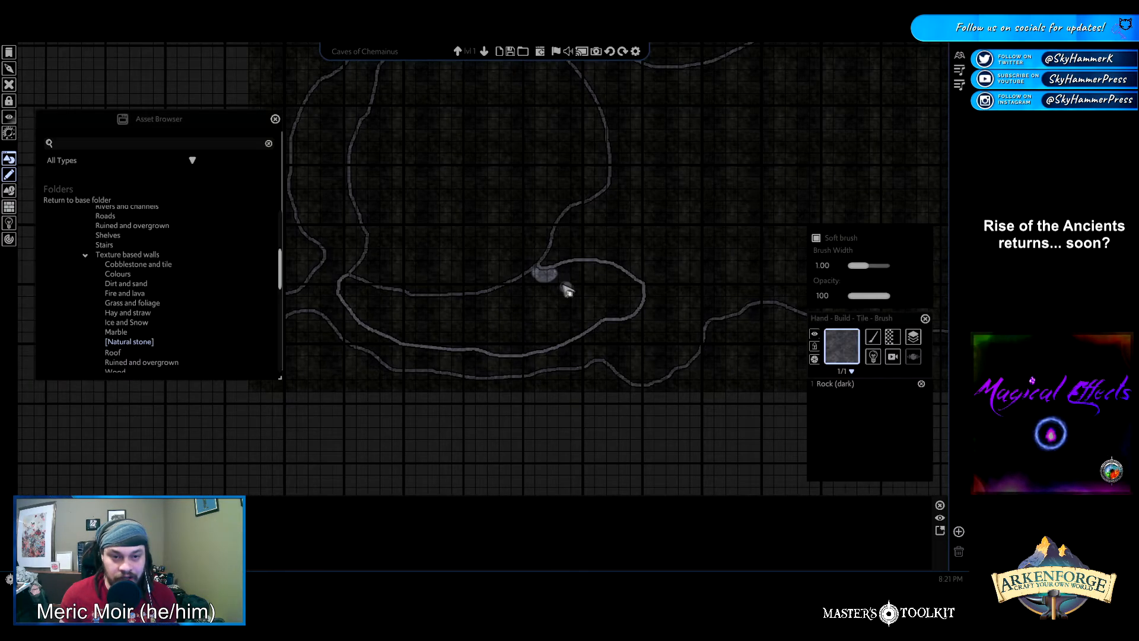
scroll(580, 323, "up", 5)
mouse_move(532, 233)
left_mouse_down()
mouse_move(537, 220)
mouse_move(585, 214)
mouse_move(686, 232)
mouse_move(700, 261)
mouse_move(696, 291)
left_mouse_up()
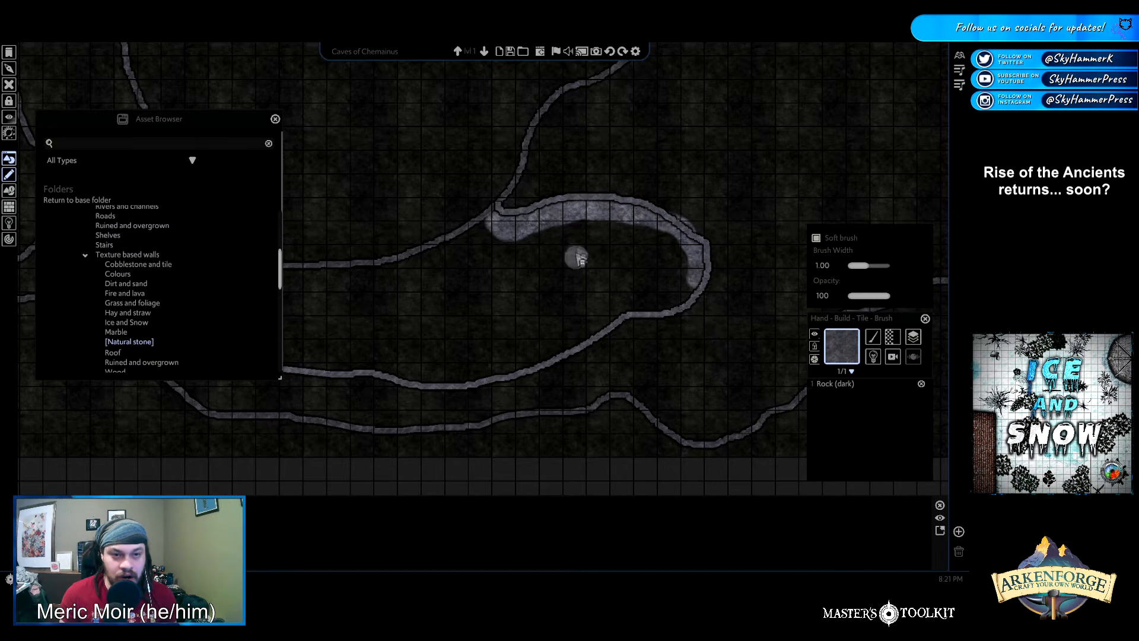
key("ctrl+z")
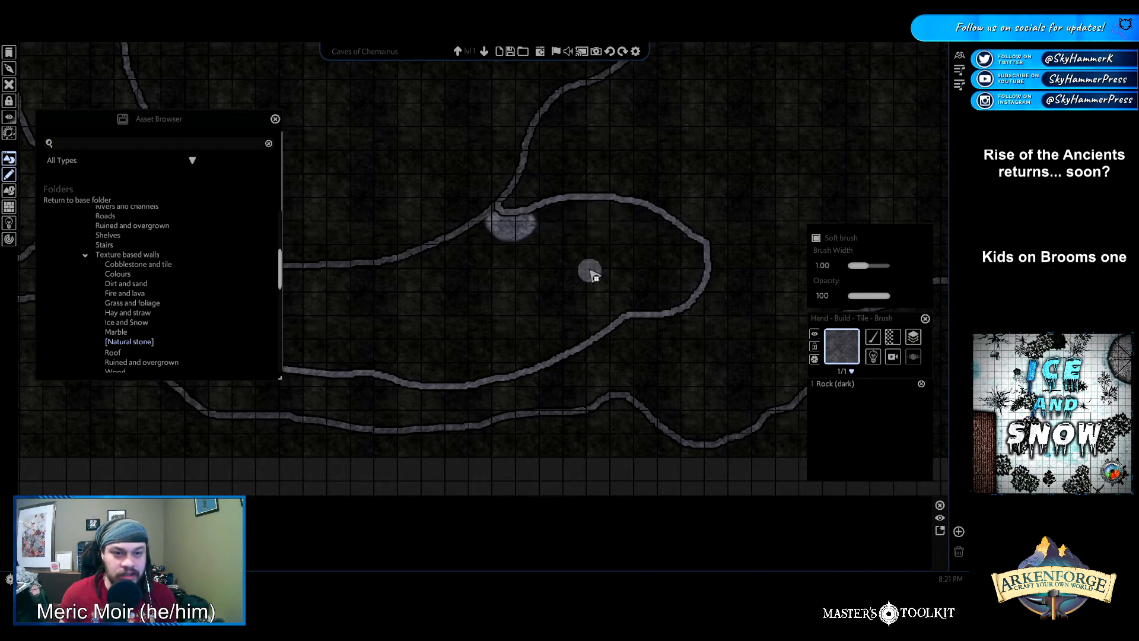
key("ctrl+z")
Set the brush width to 1.98 and fill the crescent-shaped area beneath the chamber with Rock (dark)
left_click_drag(868, 267, 889, 267)
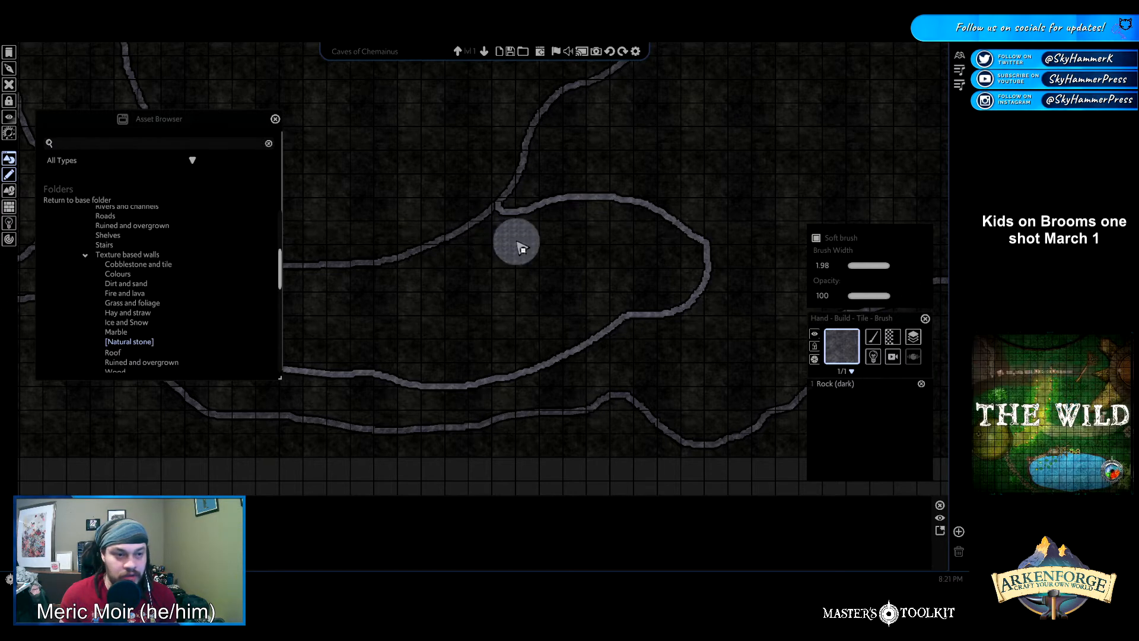
mouse_move(502, 233)
left_mouse_down()
mouse_move(518, 243)
mouse_move(570, 226)
mouse_move(673, 245)
mouse_move(634, 303)
mouse_move(507, 366)
mouse_move(326, 354)
left_mouse_up()
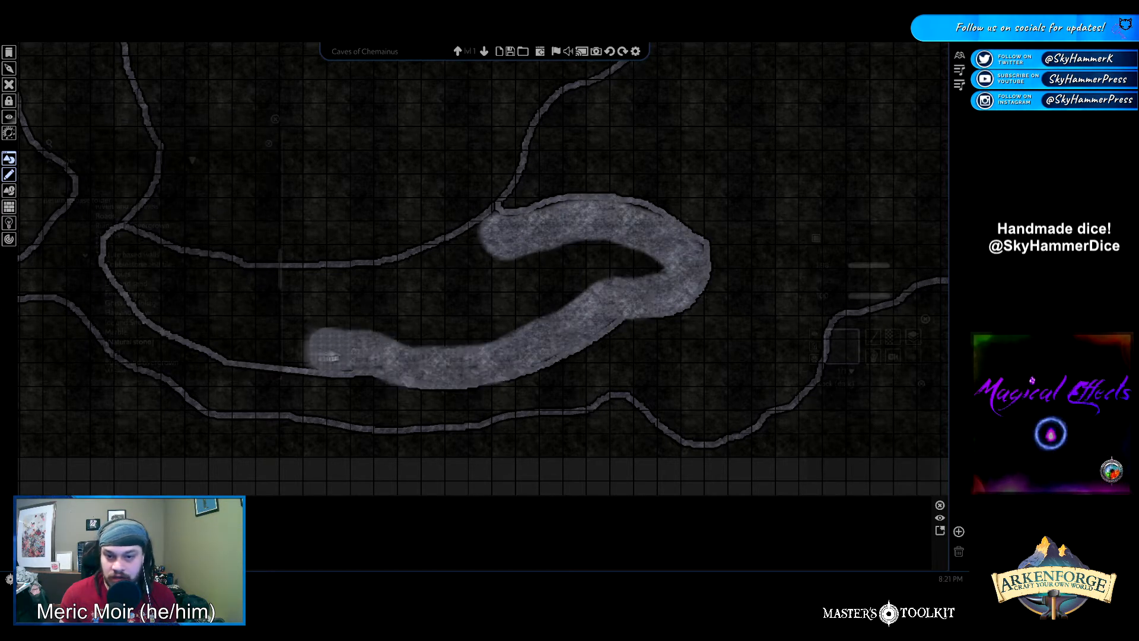
mouse_move(661, 293)
left_mouse_down()
mouse_move(549, 306)
mouse_move(486, 243)
left_mouse_up()
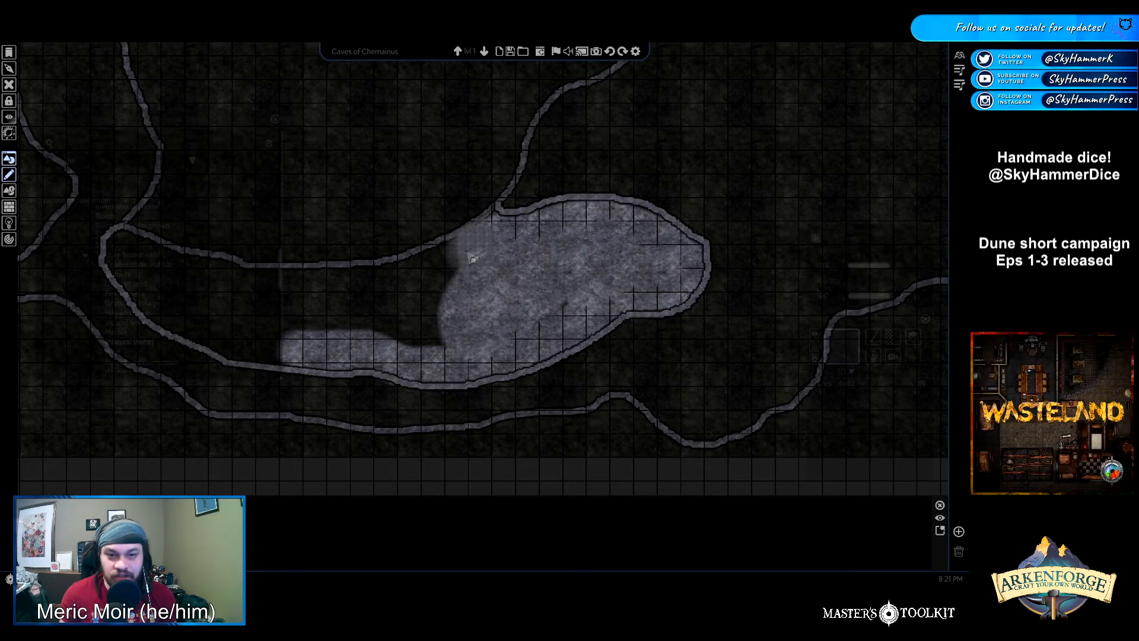
key("a")
mouse_move(684, 260)
left_mouse_down()
mouse_move(434, 267)
mouse_move(385, 295)
mouse_move(660, 297)
mouse_move(412, 285)
left_mouse_up()
Set Rock (dark) back to freeform line placement and draw a tall, narrow closed wall outline just right of the chamber
scroll(412, 284, "down", 3)
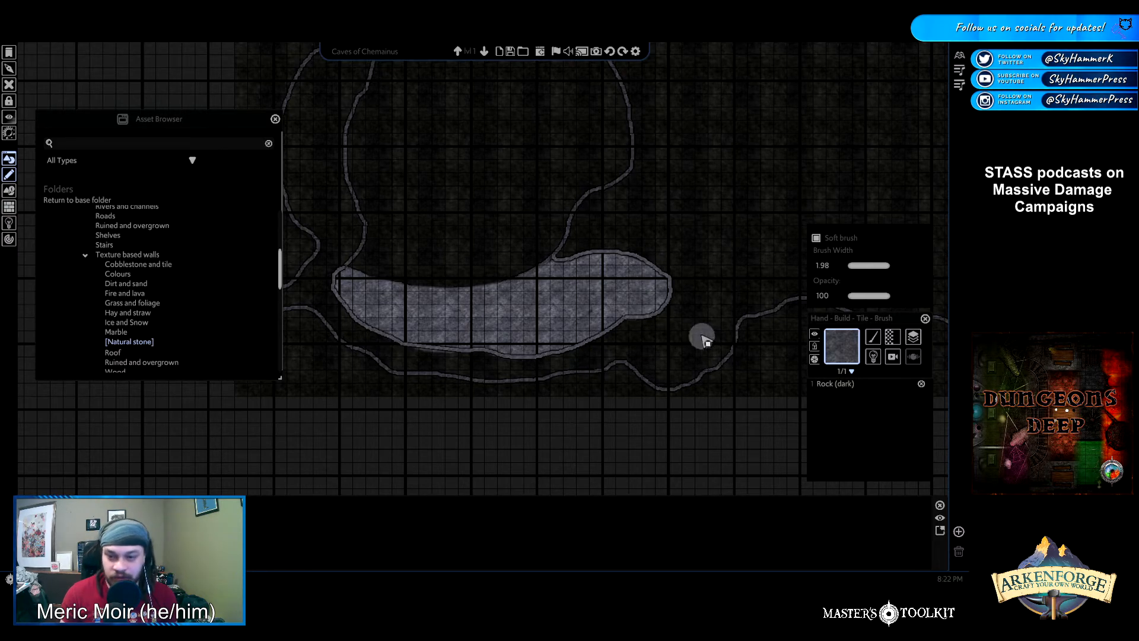
key("w")
key("d")
key("d")
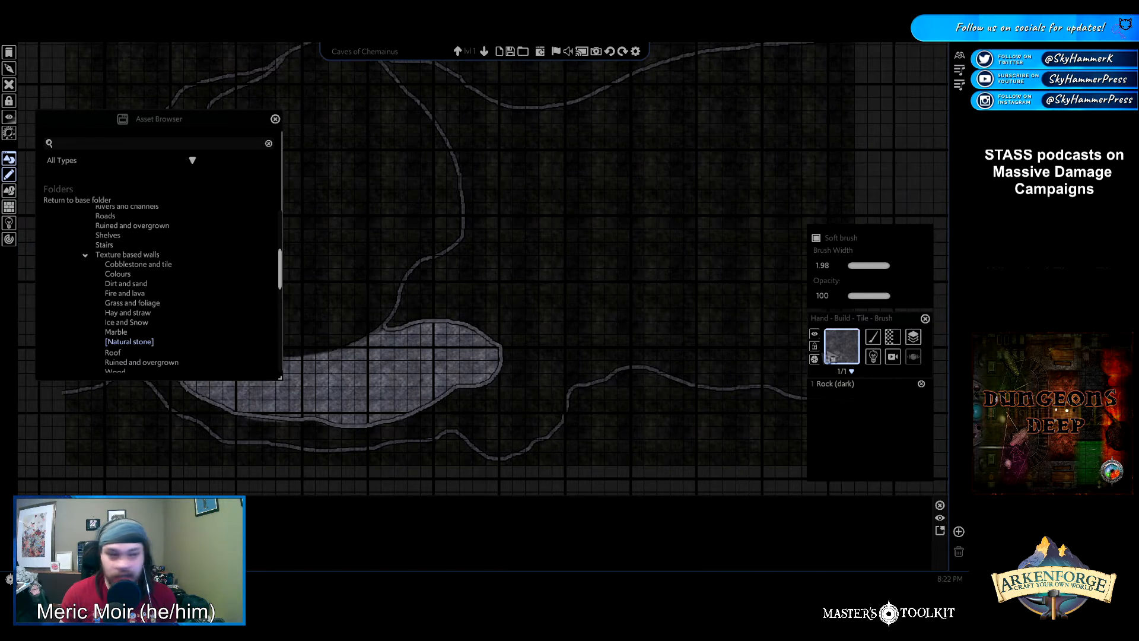
left_click(875, 339)
mouse_move(843, 363)
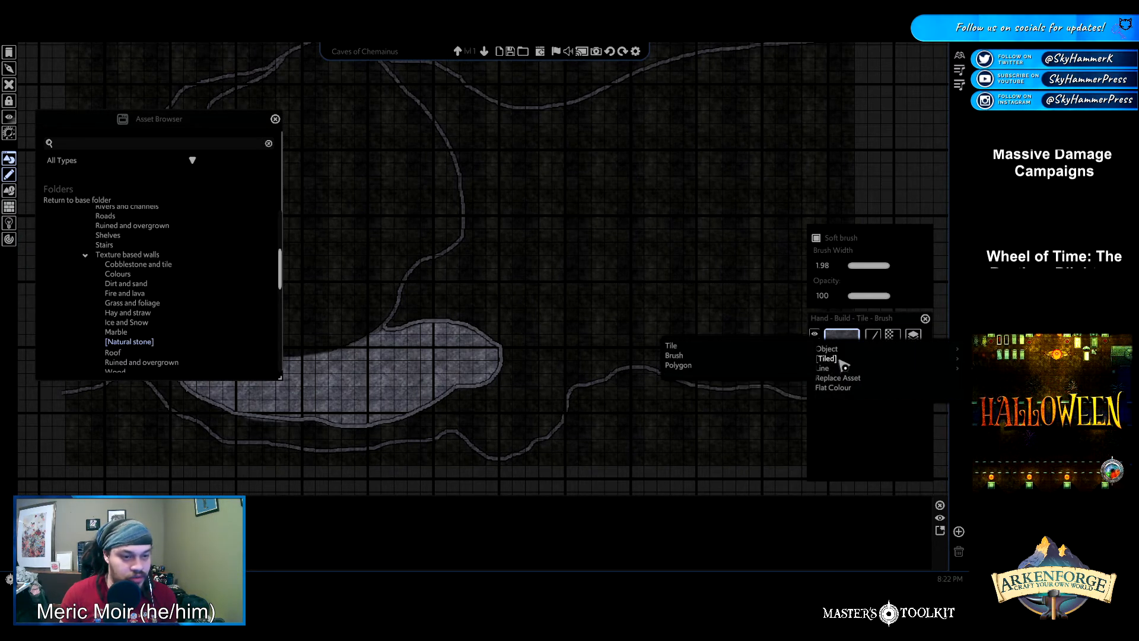
left_click(721, 387)
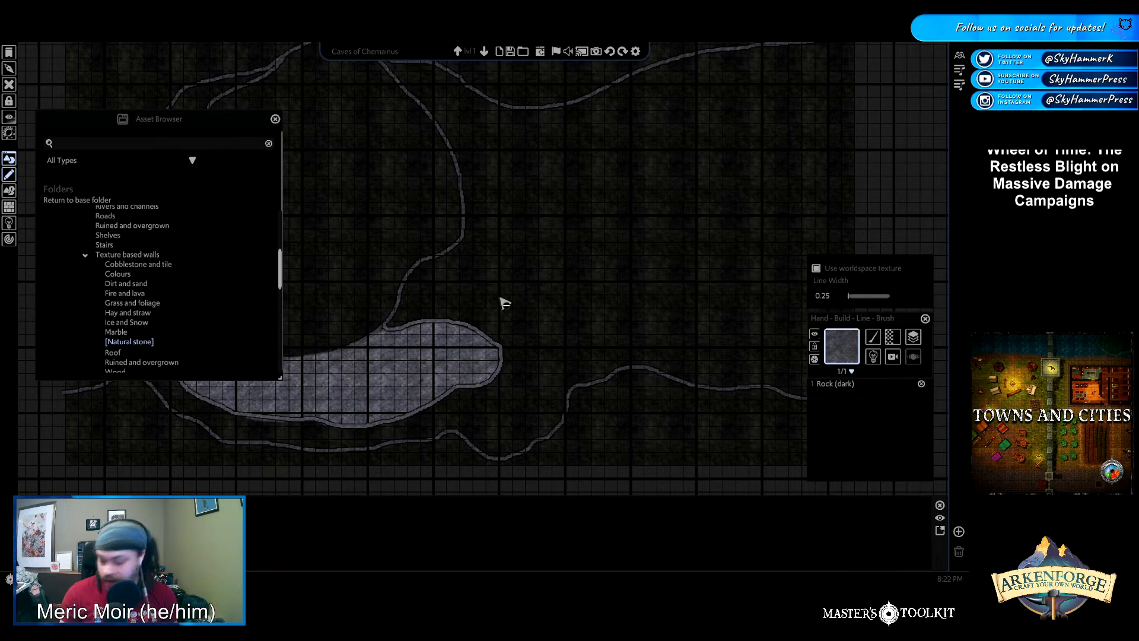
mouse_move(517, 159)
left_mouse_down()
mouse_move(512, 257)
mouse_move(562, 309)
left_mouse_up()
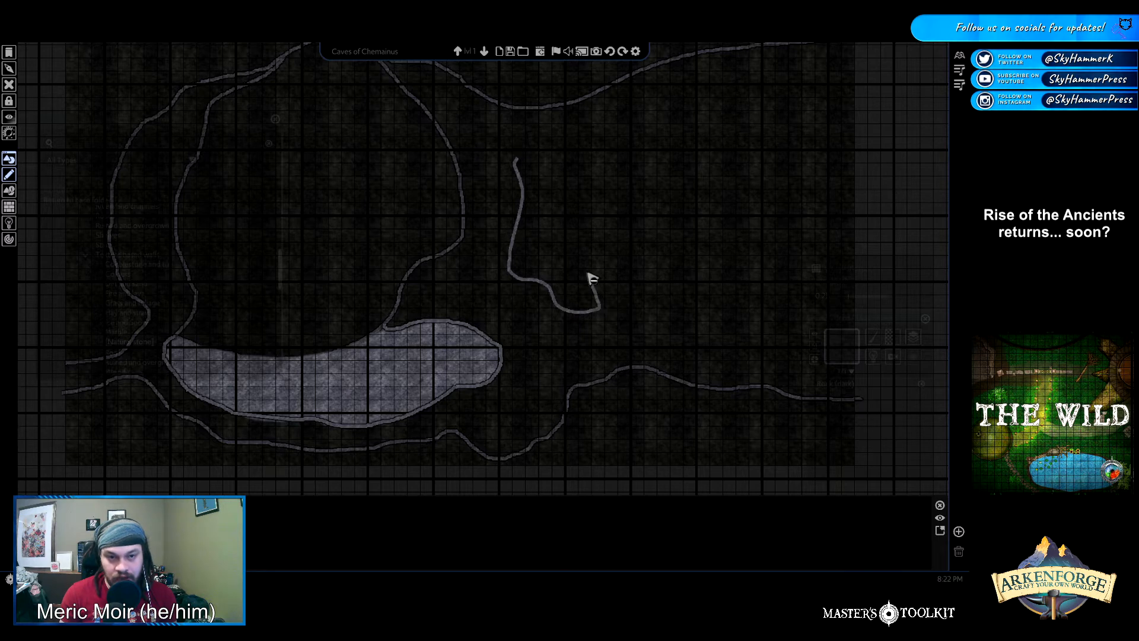
mouse_move(574, 251)
left_mouse_down()
mouse_move(590, 124)
mouse_move(523, 128)
mouse_move(520, 165)
left_mouse_up()
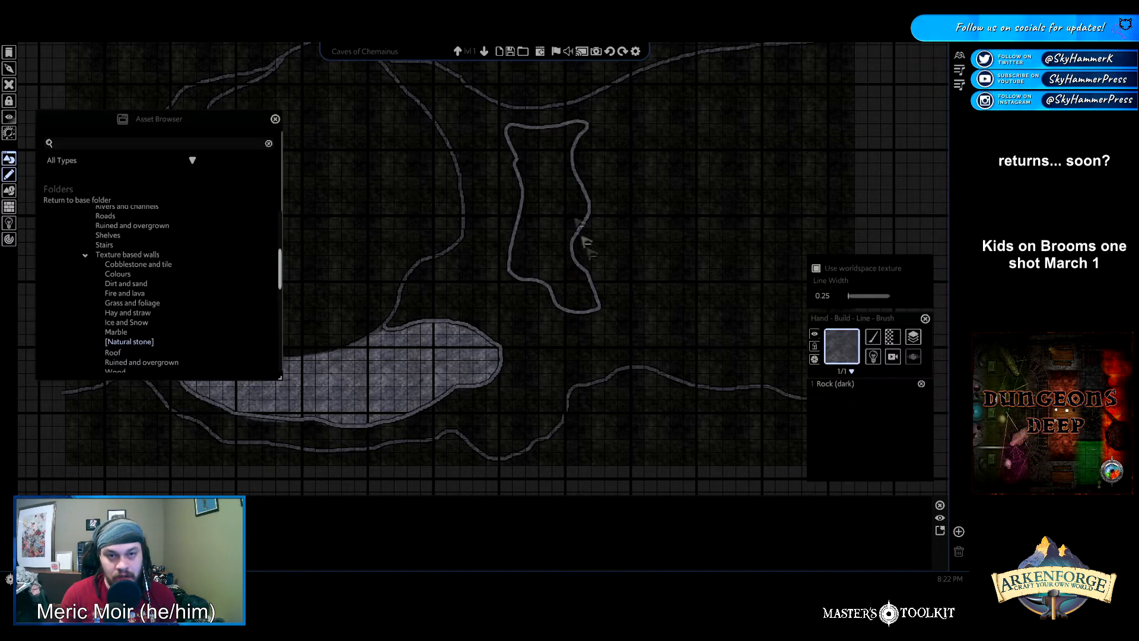
Examine how the narrow outline sits relative to the chamber, the filled area and the outer cave walls
middle_click_drag(619, 335, 533, 334)
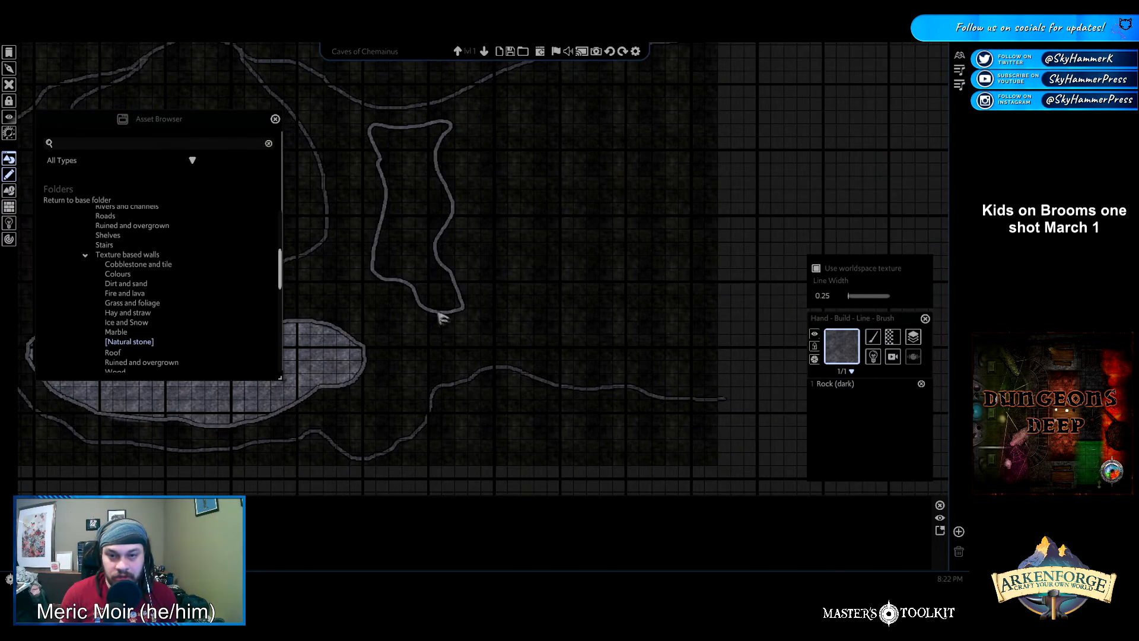
middle_click_drag(364, 152, 495, 236)
key("a")
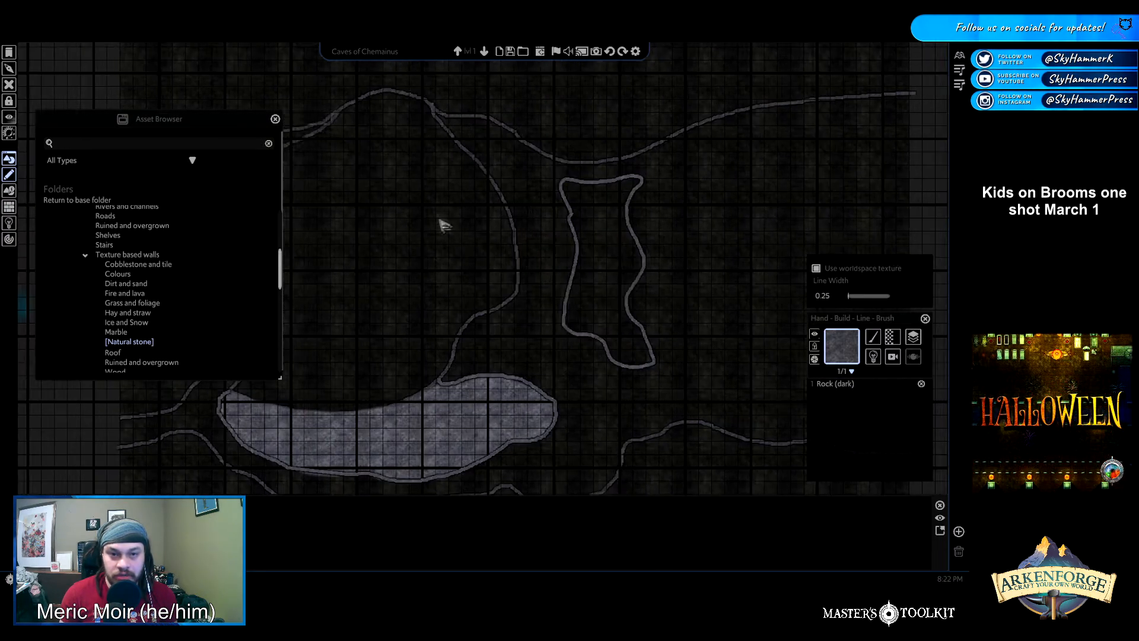
key("a")
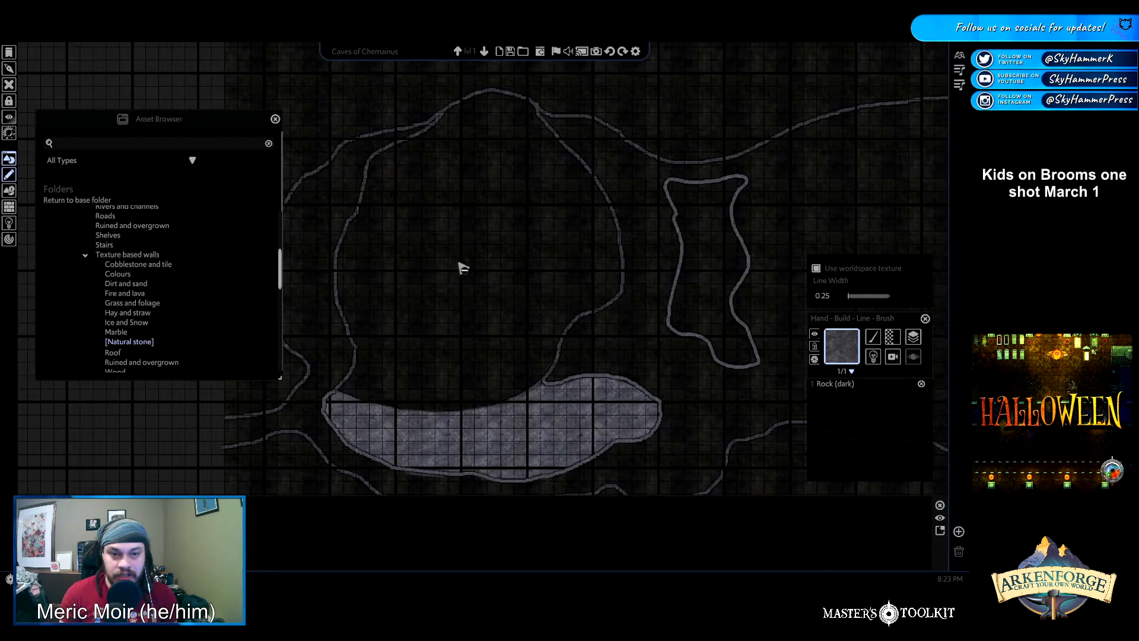
key("d")
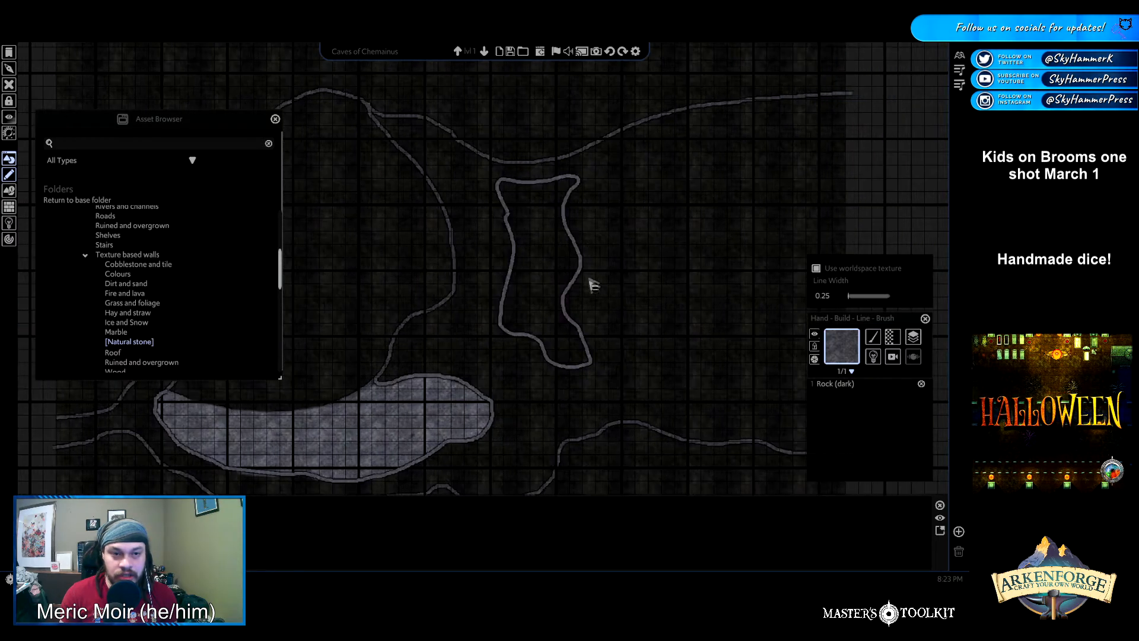
key("s")
key("d")
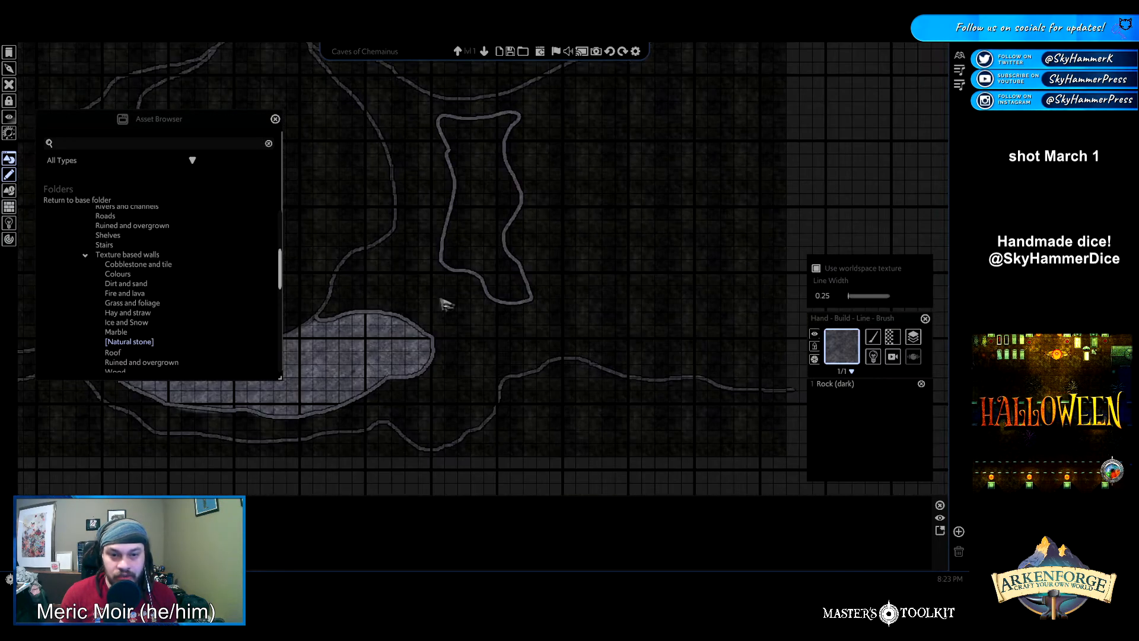
key("d")
key("d")
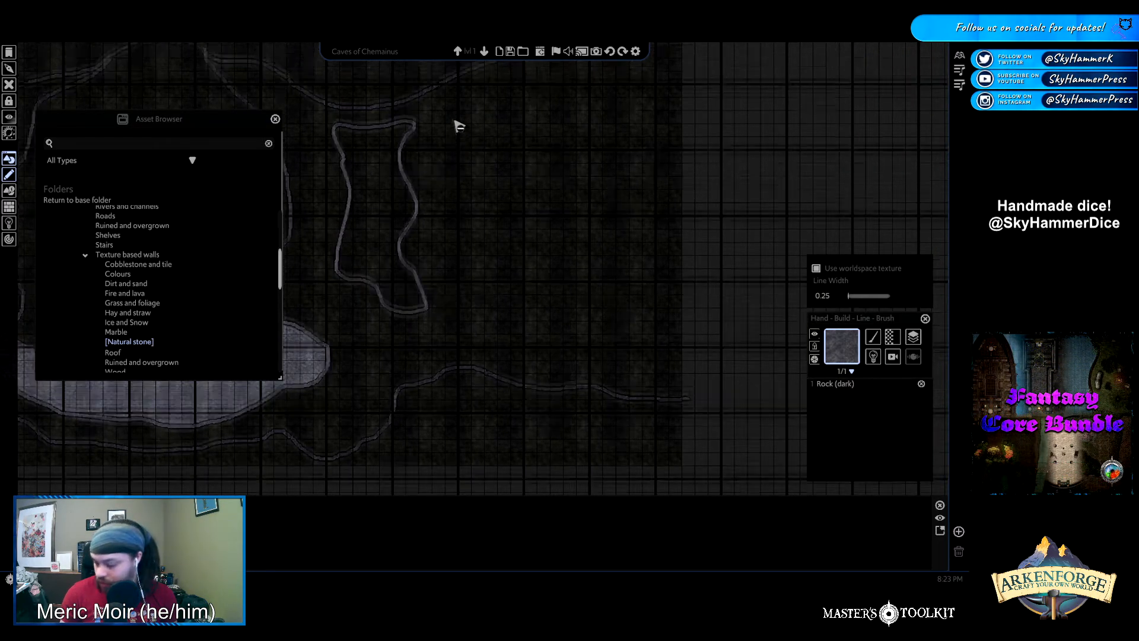
Try freeform Rock (dark) walls right of the narrow outline, from beneath the upper cave wall down past the lower one, and undo them
key("w")
key("d")
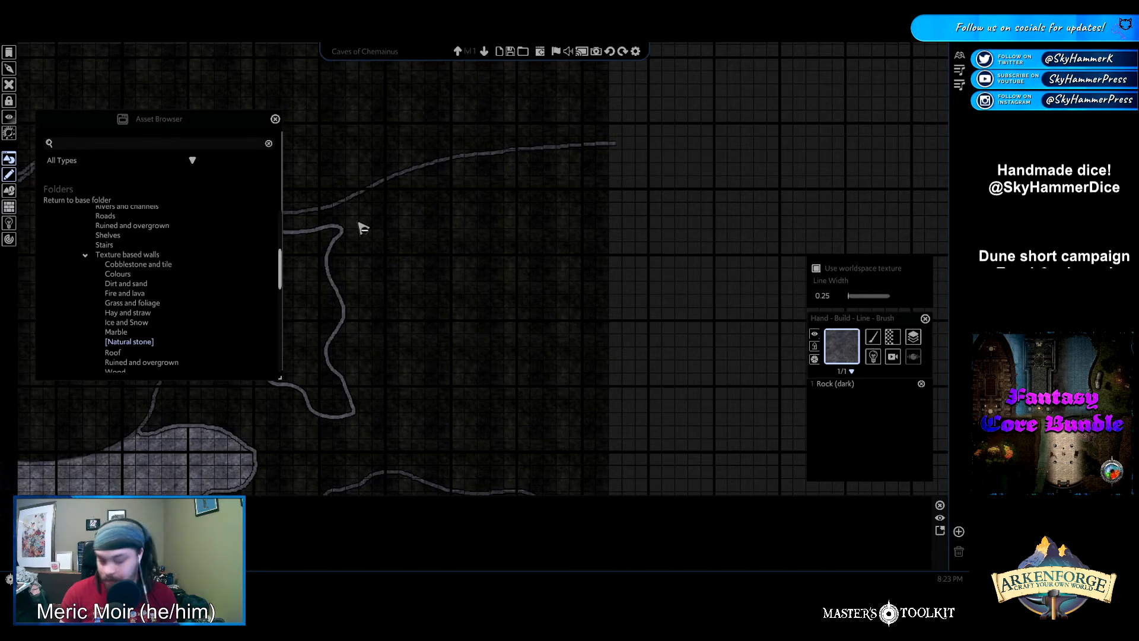
mouse_move(359, 224)
left_mouse_down()
mouse_move(390, 214)
mouse_move(401, 226)
left_mouse_up()
key("ctrl+z")
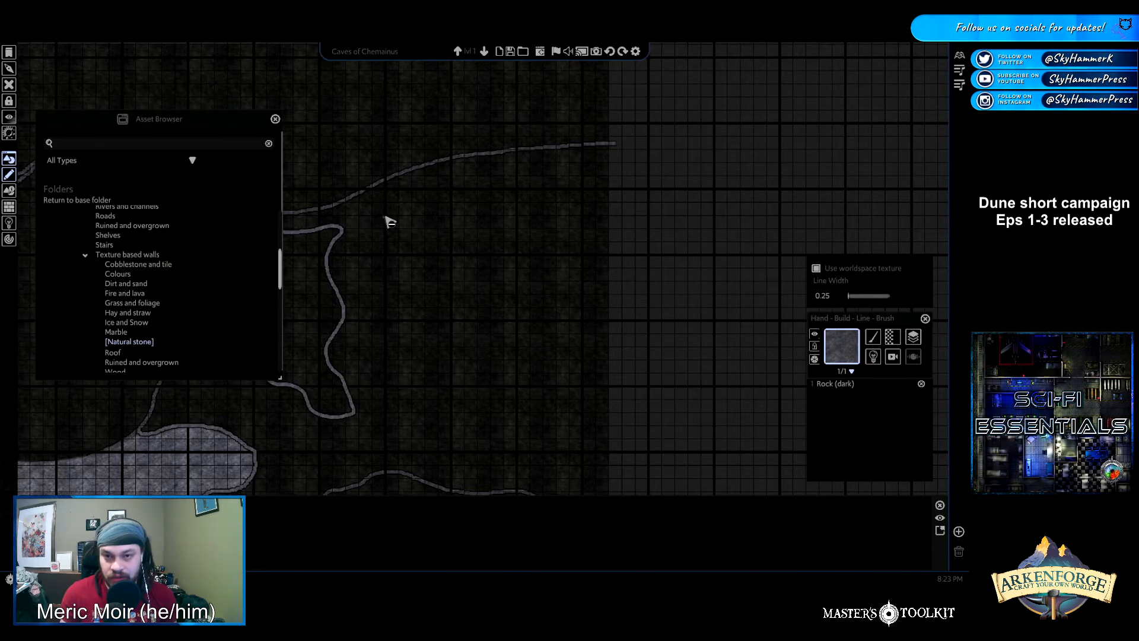
left_click_drag(393, 205, 374, 212)
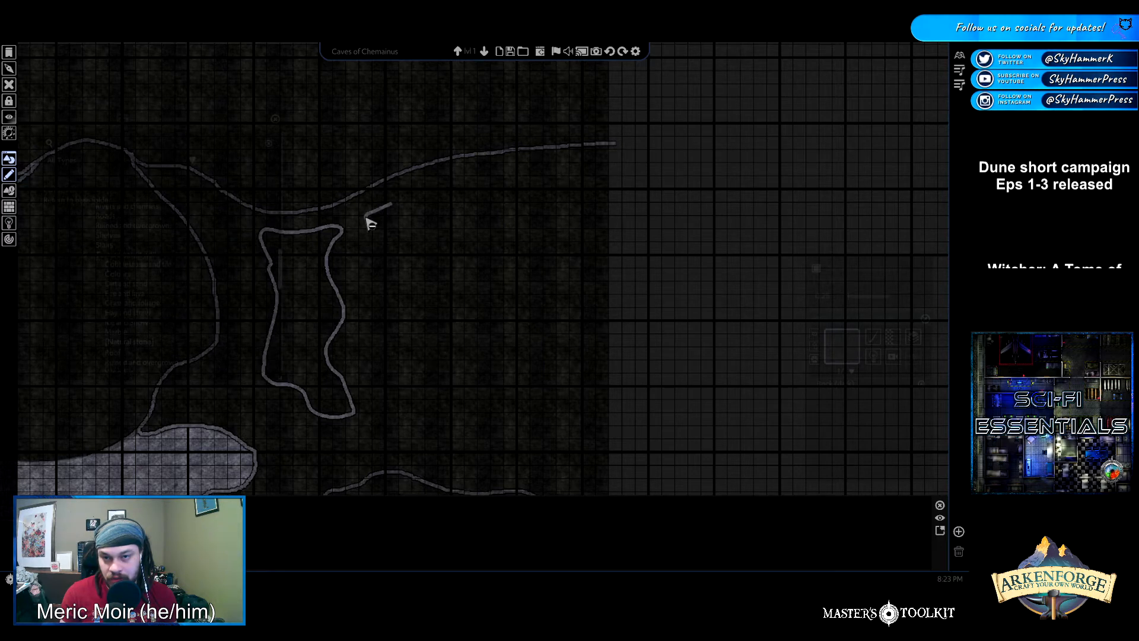
mouse_move(367, 225)
left_mouse_down()
mouse_move(362, 236)
mouse_move(411, 268)
left_mouse_up()
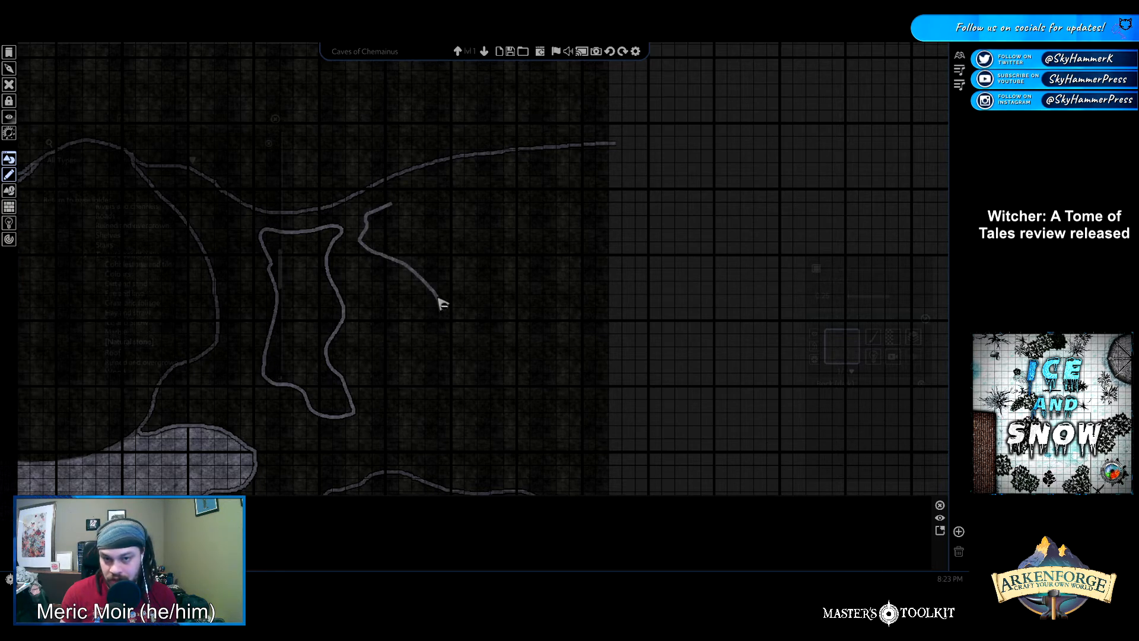
left_click_drag(440, 318, 433, 333)
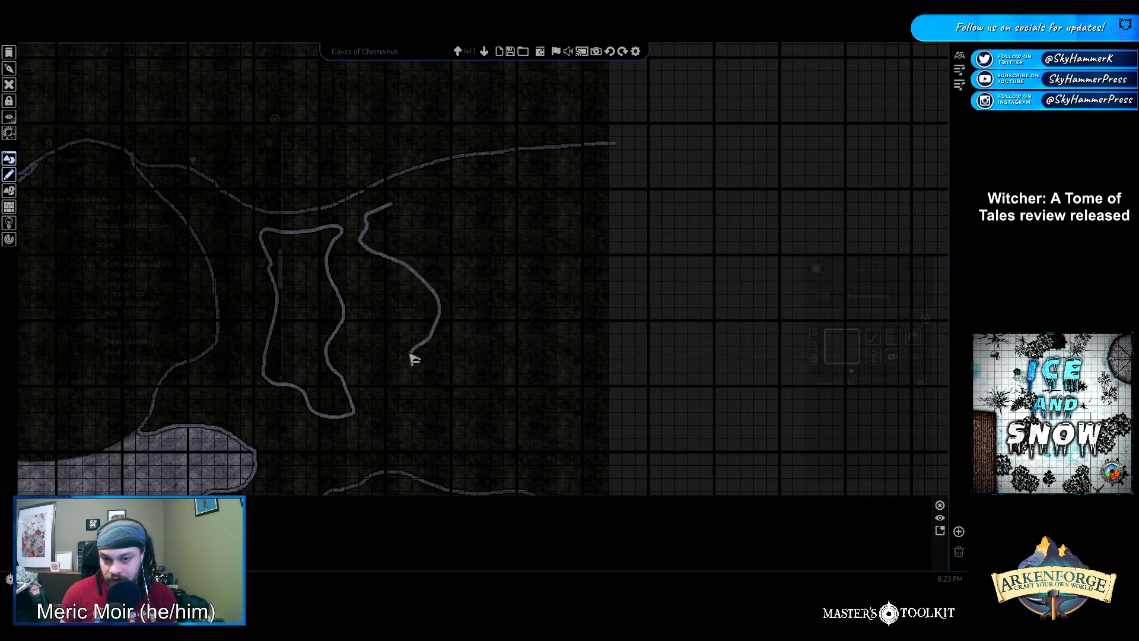
mouse_move(393, 384)
left_mouse_down()
mouse_move(380, 406)
mouse_move(427, 463)
mouse_move(454, 420)
left_mouse_up()
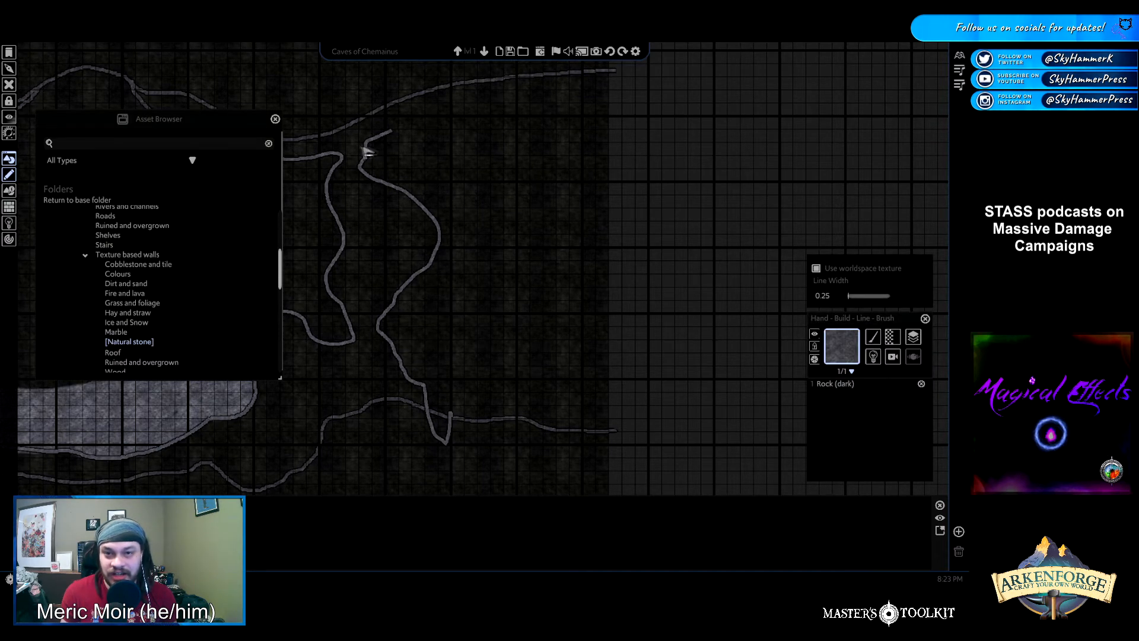
key("ctrl+z")
Draw a large closed freeform Rock (dark) wall outline right of the narrow one, between the upper and lower cave walls
left_click_drag(394, 140, 385, 143)
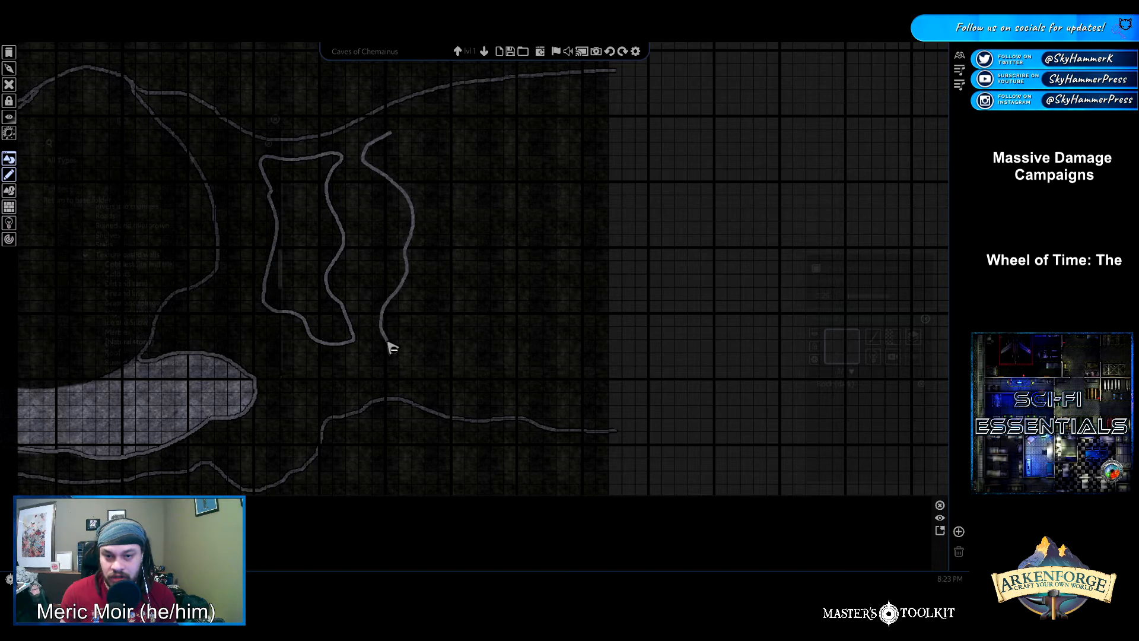
left_click_drag(391, 358, 416, 386)
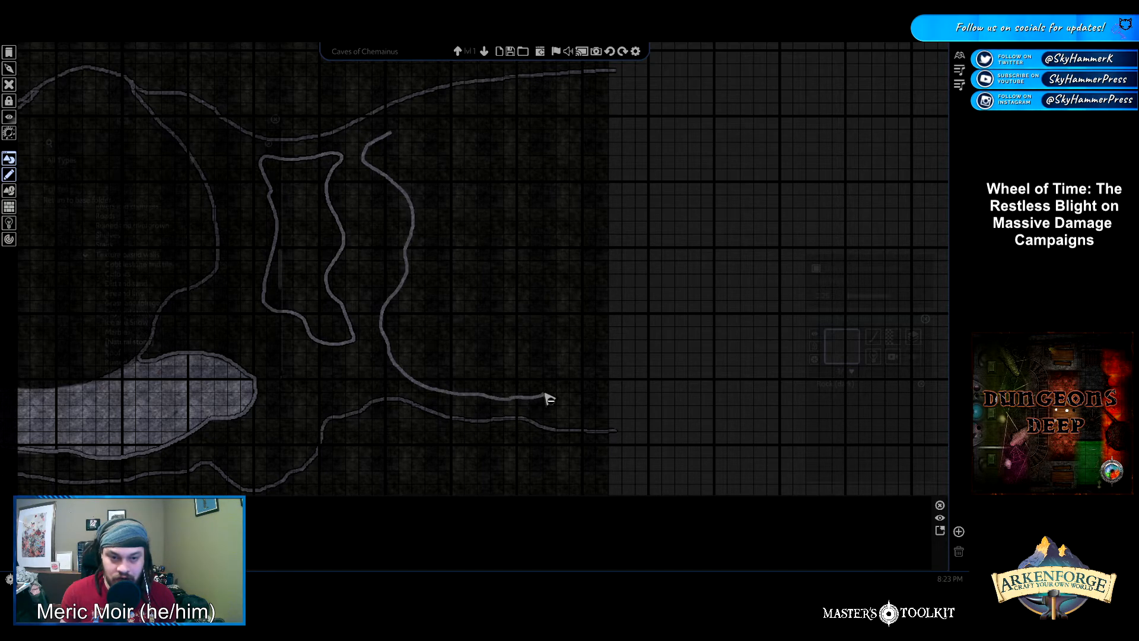
left_click_drag(549, 373, 545, 320)
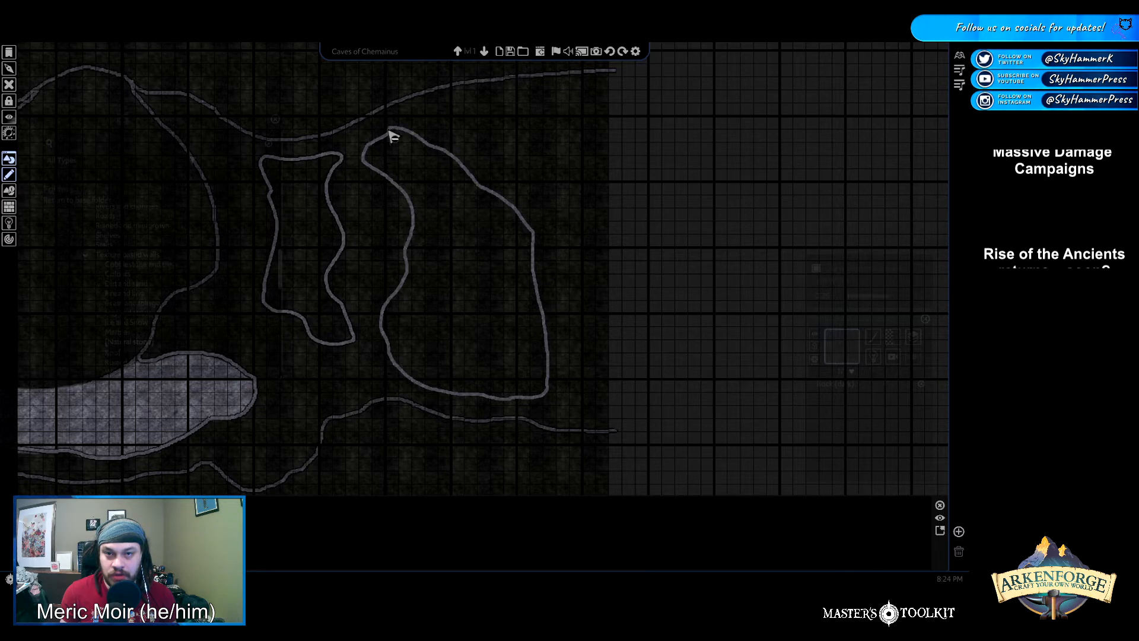
left_click_drag(389, 140, 387, 140)
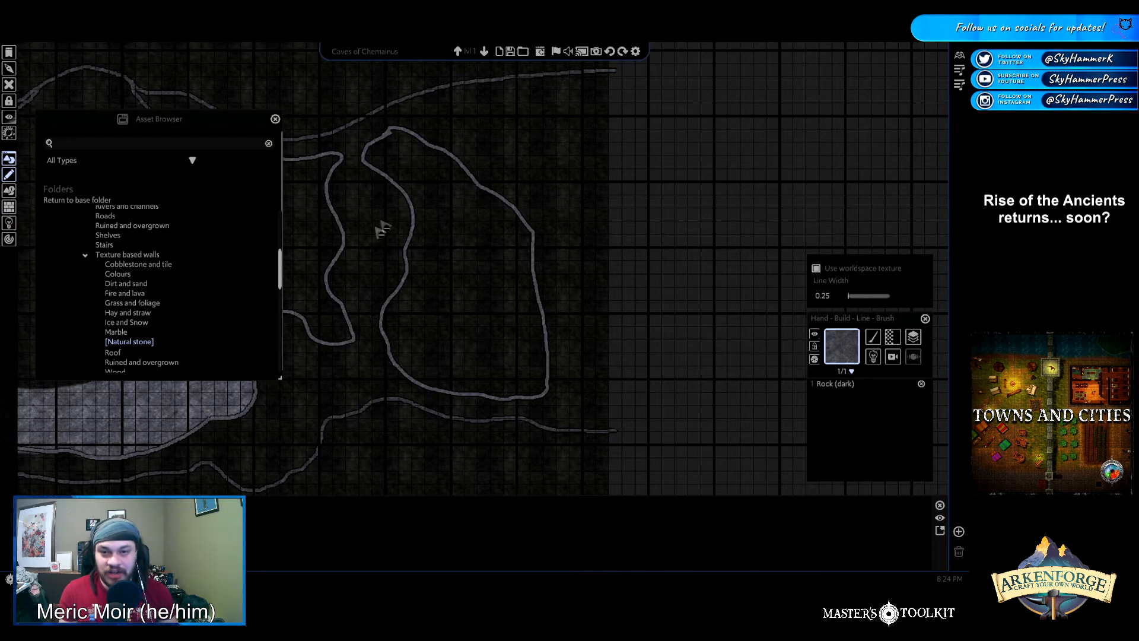
Draw a closed, roughly triangular freeform Rock (dark) wall outline between the large outline and the upper cave wall
key("Left")
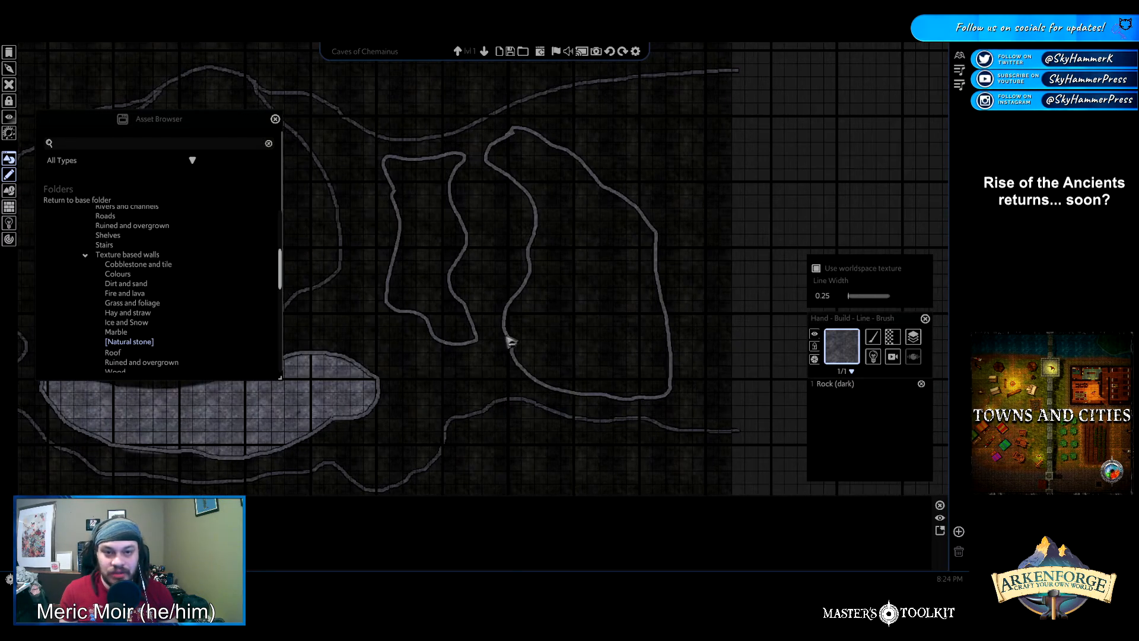
key("Left")
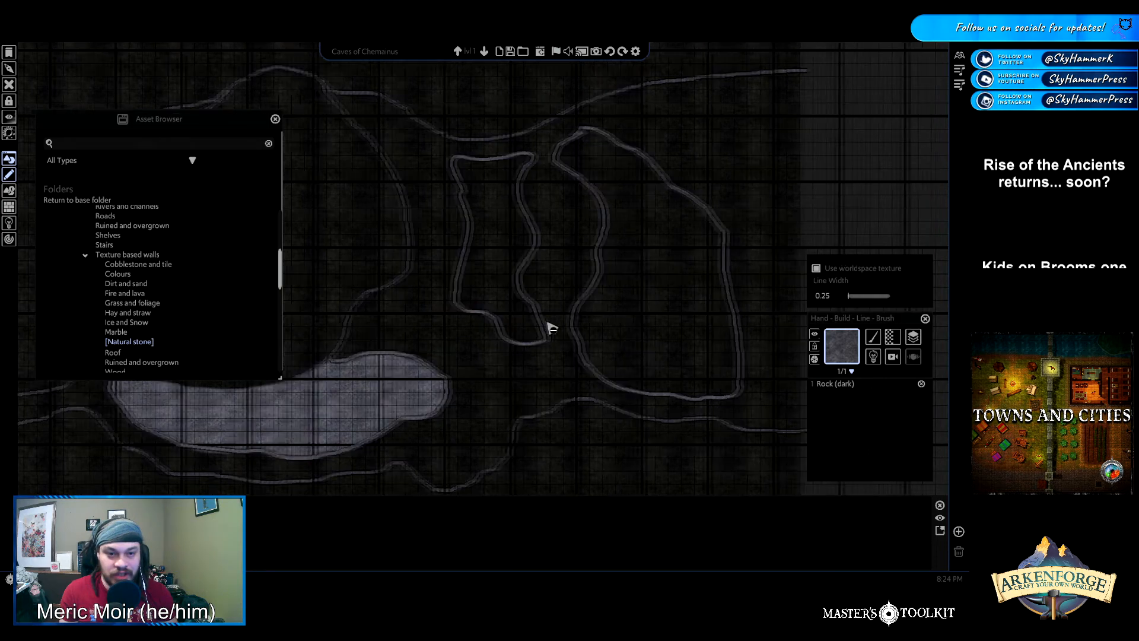
key("Right")
key("Right")
key("Up")
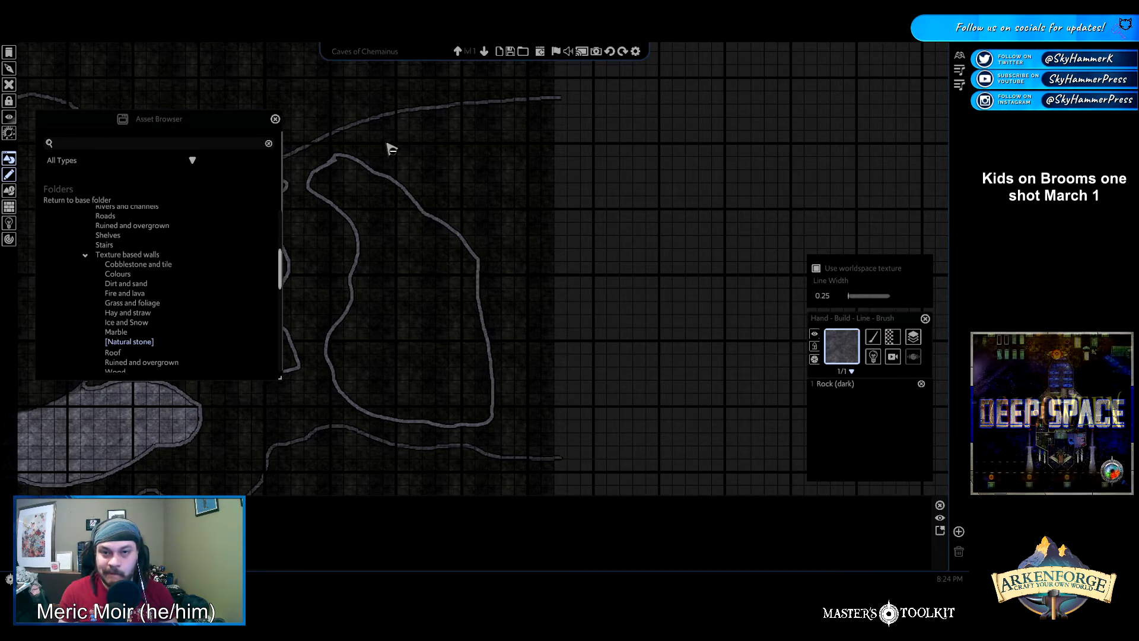
middle_click_drag(391, 149, 421, 153)
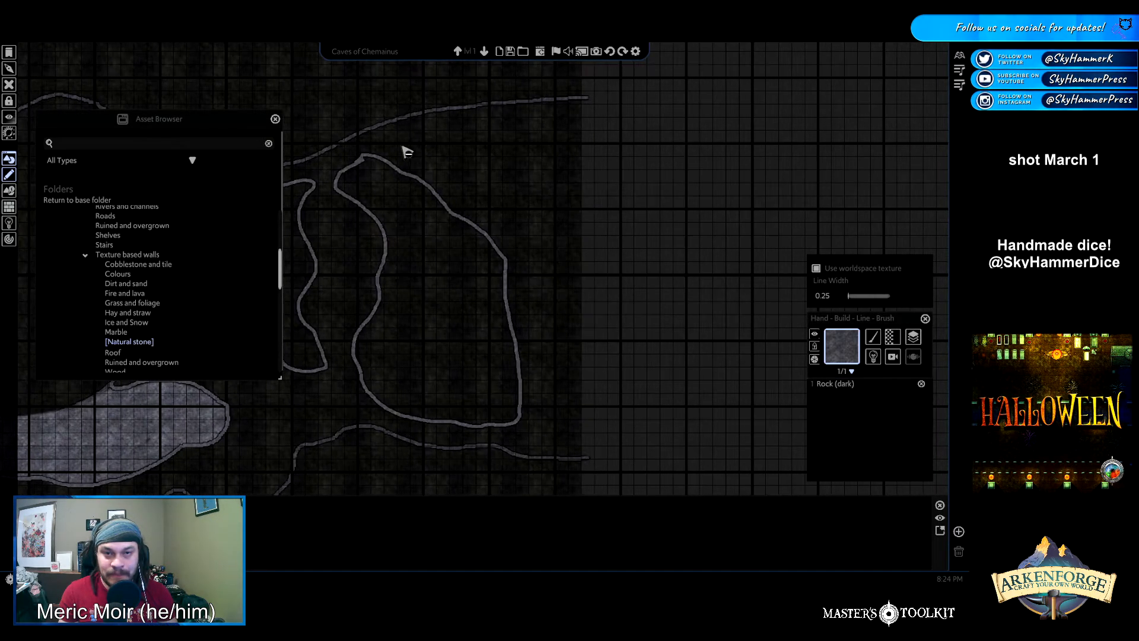
left_click_drag(405, 146, 425, 156)
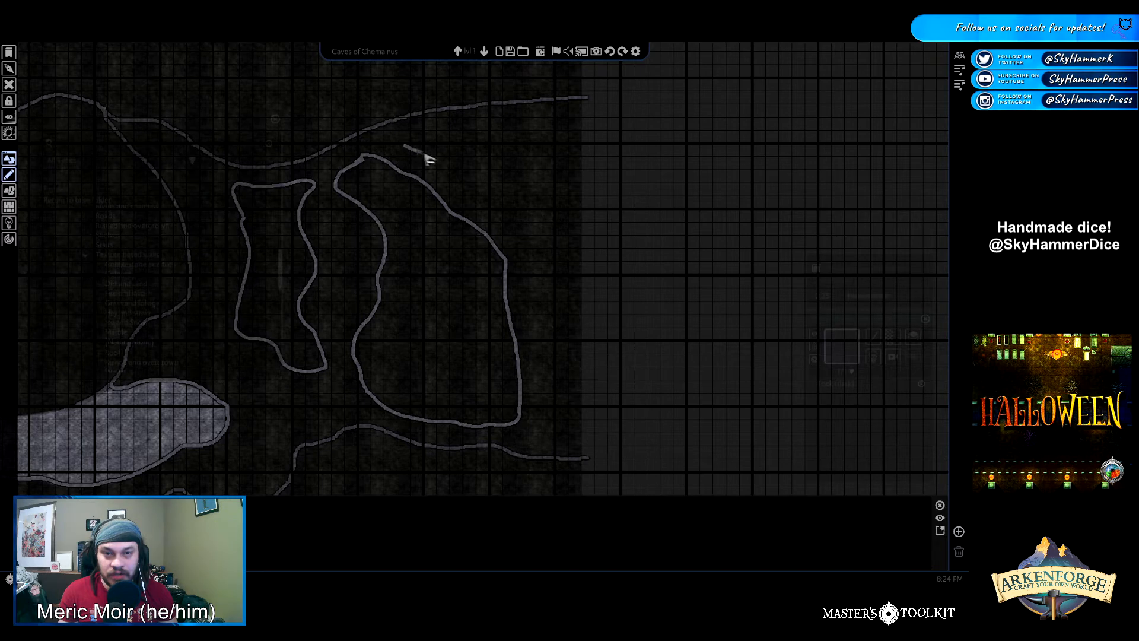
mouse_move(482, 197)
left_mouse_down()
mouse_move(501, 213)
mouse_move(544, 207)
mouse_move(561, 152)
mouse_move(475, 132)
left_mouse_up()
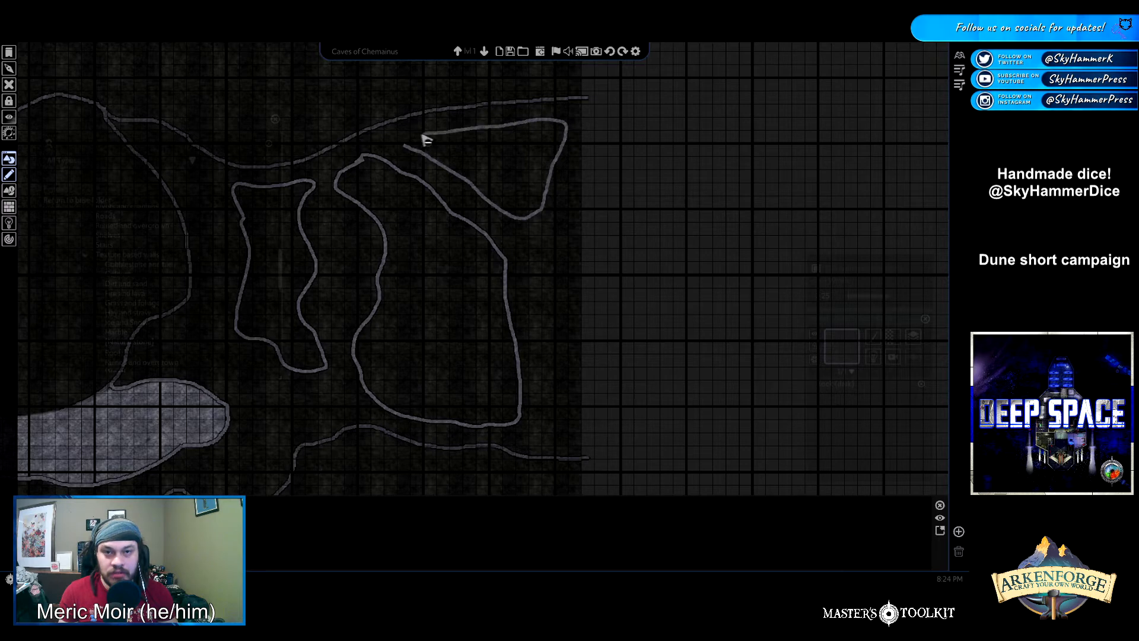
left_click_drag(409, 149, 406, 146)
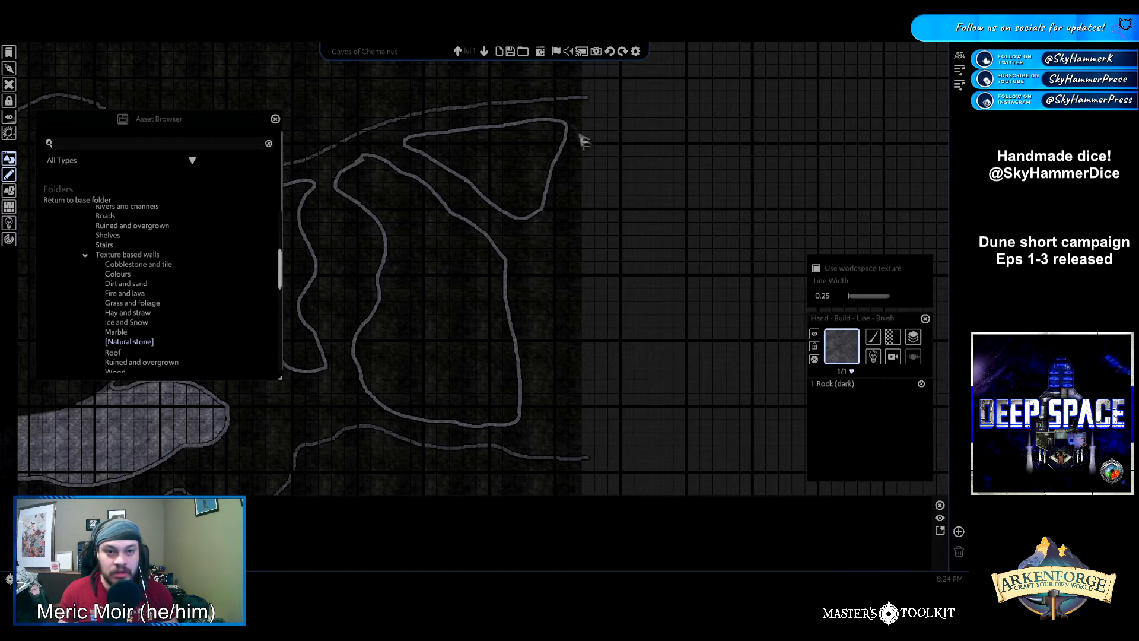
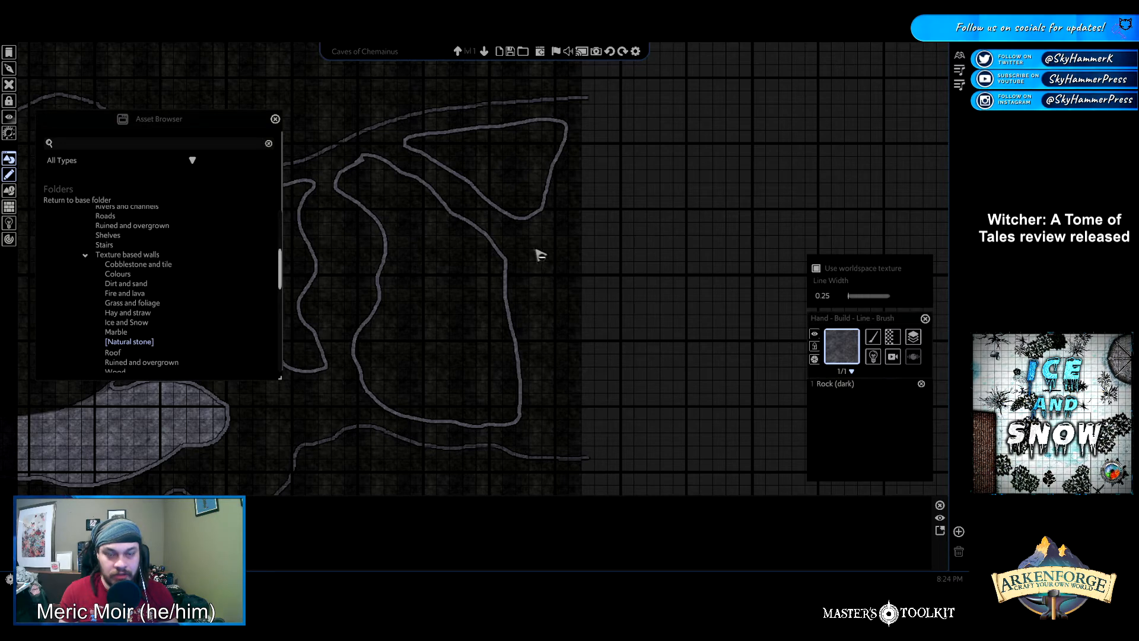
Draw three small closed freeform Rock (dark) outlines stacked vertically along the map's edge beside the large outline
left_click_drag(536, 251, 554, 260)
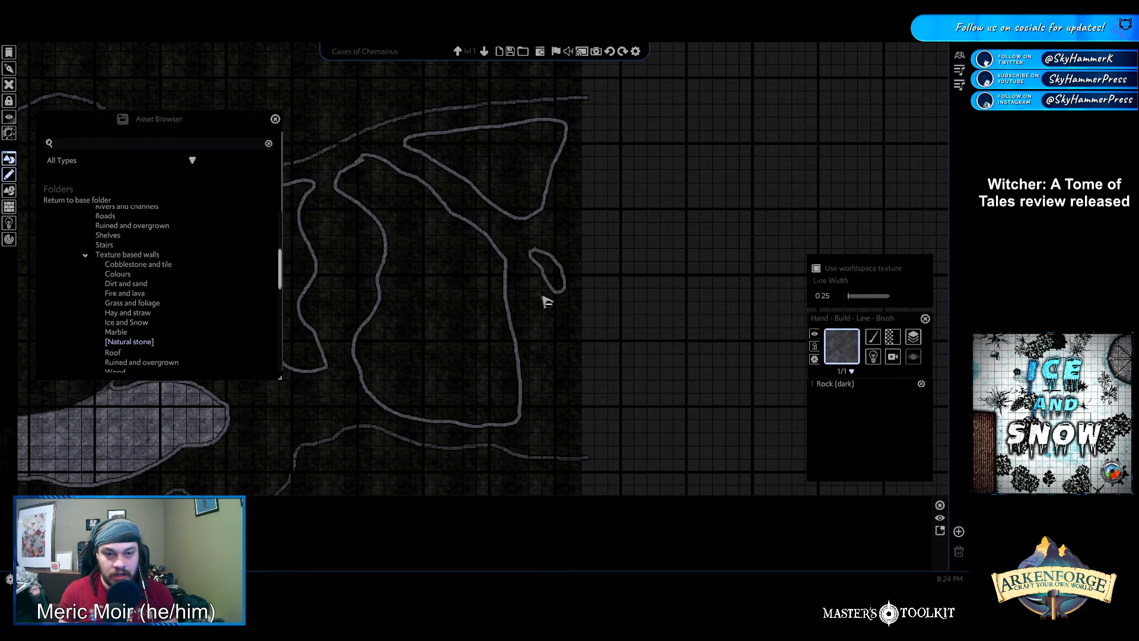
scroll(541, 301, "down", 2)
mouse_move(551, 255)
left_mouse_down()
mouse_move(564, 259)
mouse_move(552, 277)
mouse_move(534, 245)
left_mouse_up()
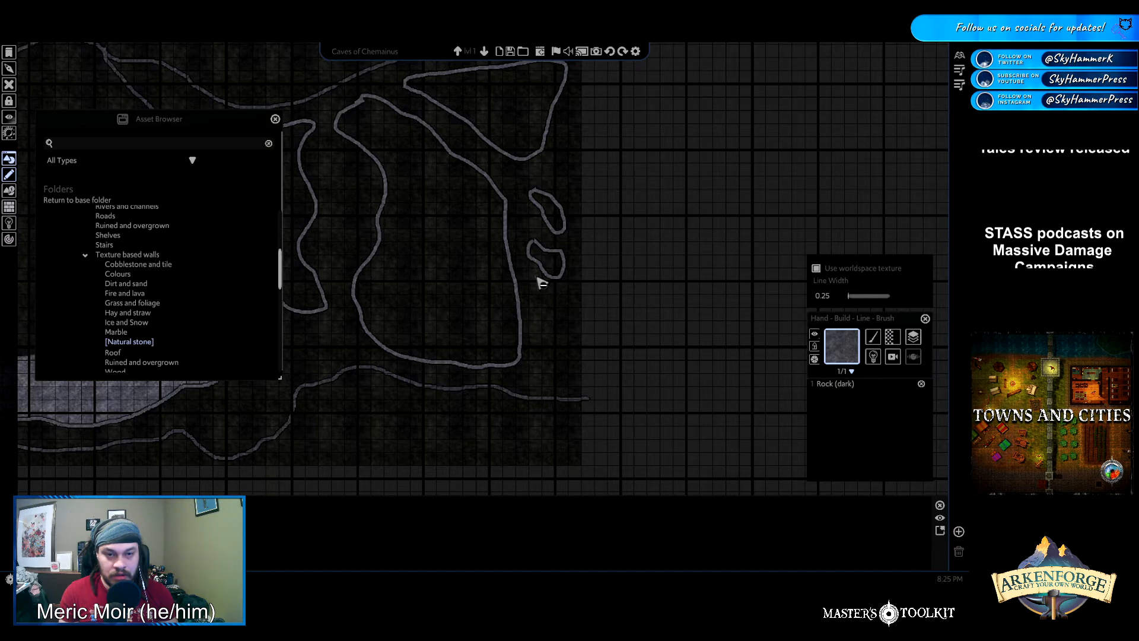
left_click_drag(542, 283, 547, 292)
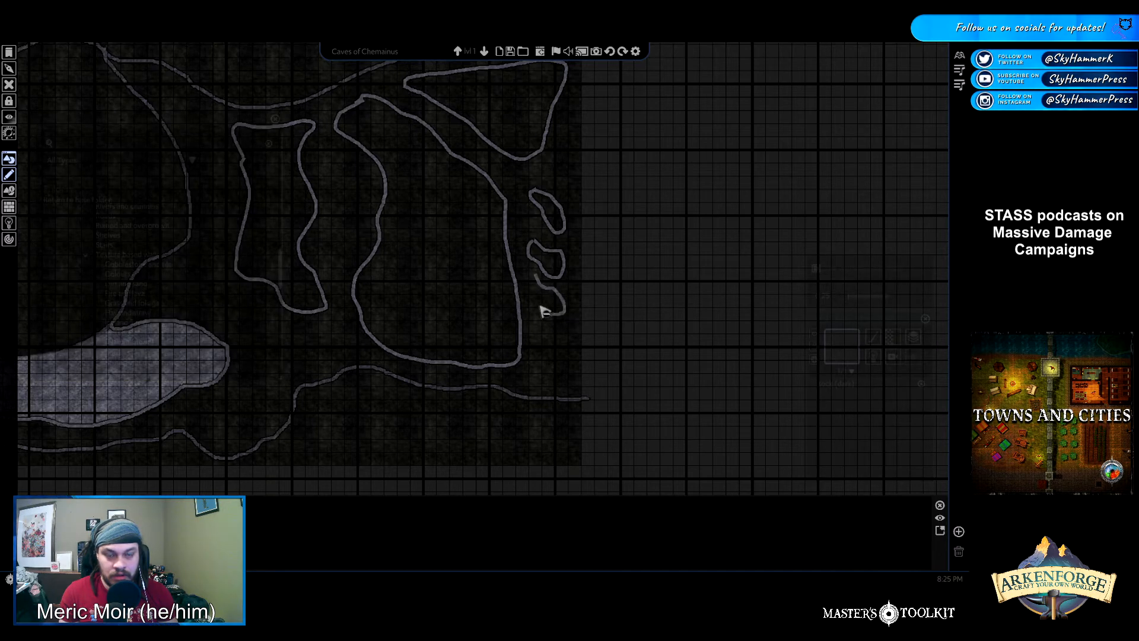
left_click_drag(537, 282, 538, 283)
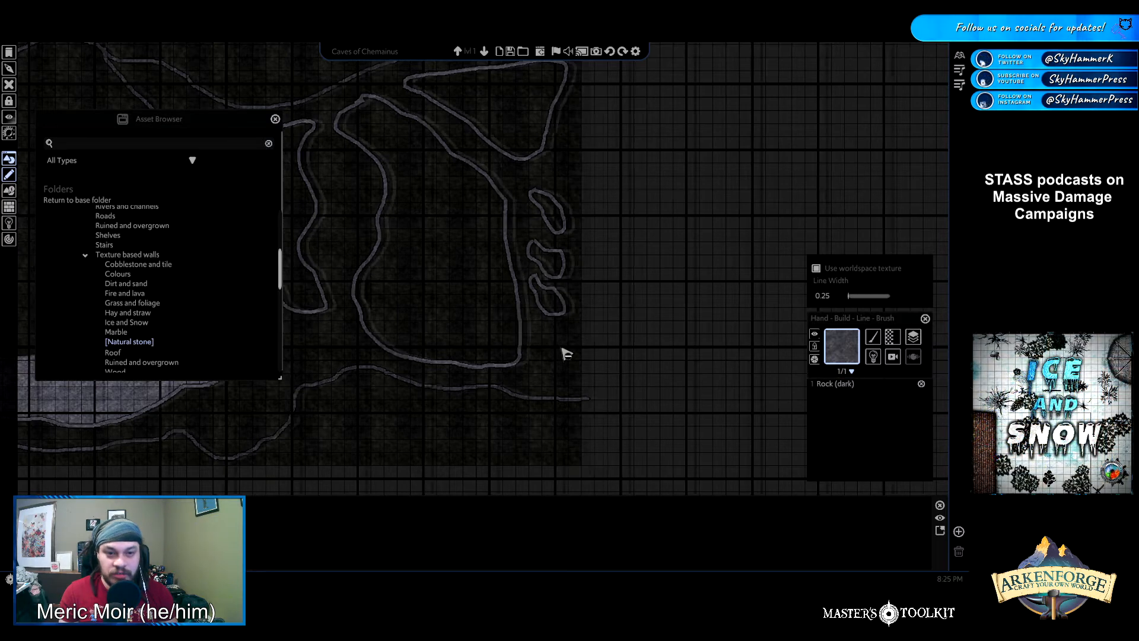
Fill the three small outlines with Rock (dark) using the tiled soft brush at width 0.66
right_click_drag(554, 338, 612, 347)
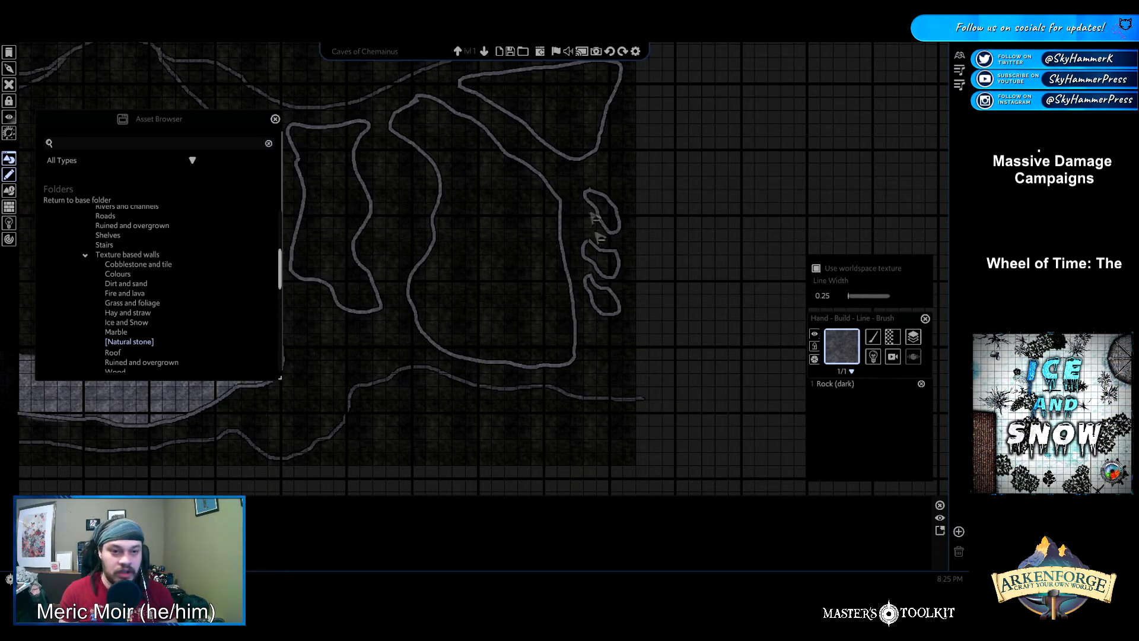
scroll(630, 370, "down", 5)
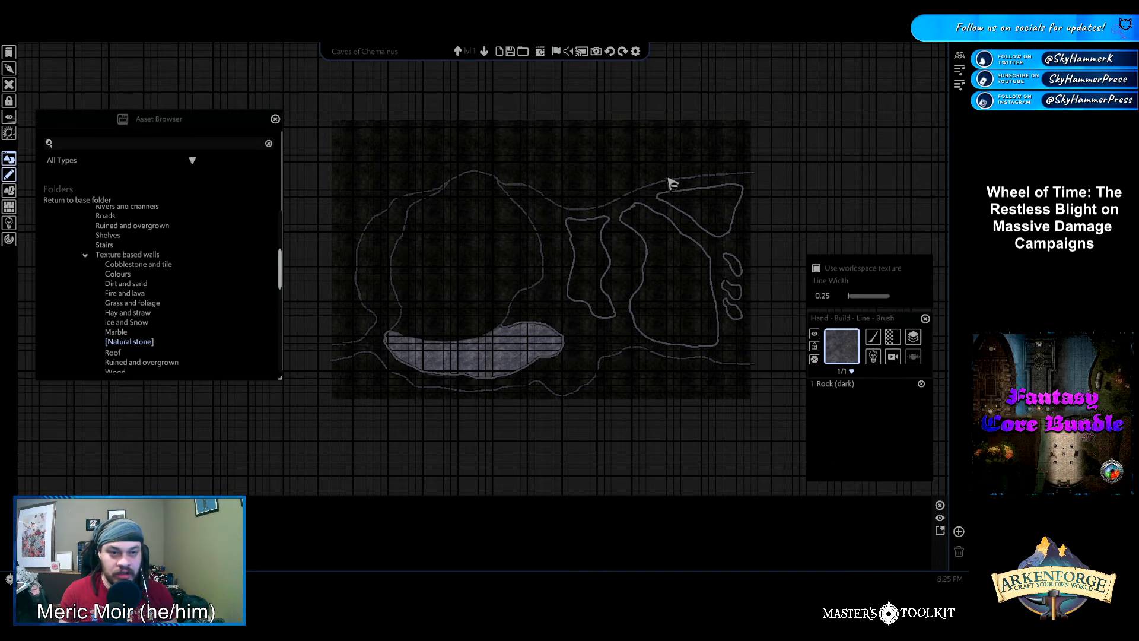
key("d")
key("a")
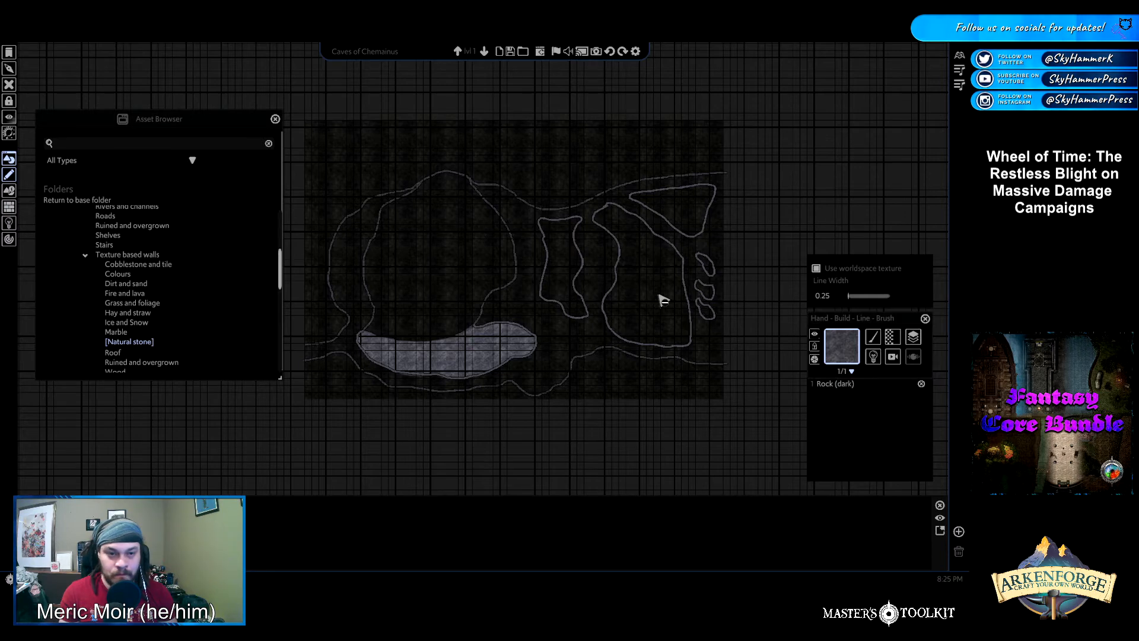
scroll(661, 300, "up", 5)
key("t")
scroll(533, 325, "up", 3)
mouse_move(532, 324)
left_mouse_down()
mouse_move(573, 349)
mouse_move(581, 394)
mouse_move(538, 330)
mouse_move(600, 407)
left_mouse_up()
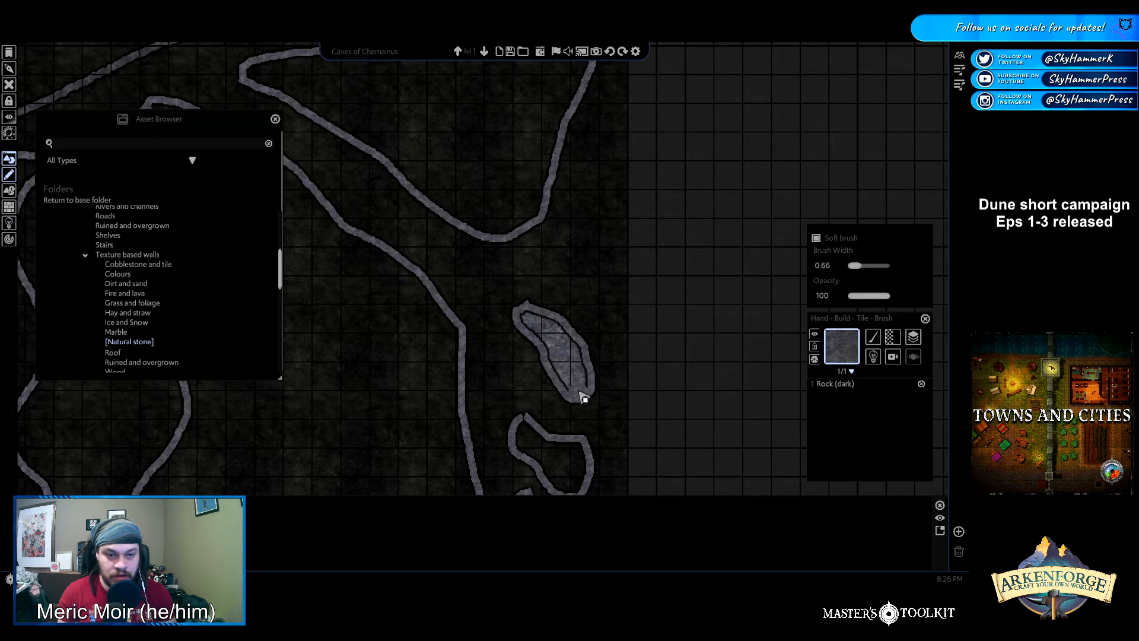
key("Down")
mouse_move(528, 229)
left_mouse_down()
mouse_move(585, 257)
mouse_move(580, 286)
mouse_move(564, 295)
mouse_move(530, 250)
mouse_move(575, 270)
mouse_move(554, 262)
mouse_move(584, 297)
left_mouse_up()
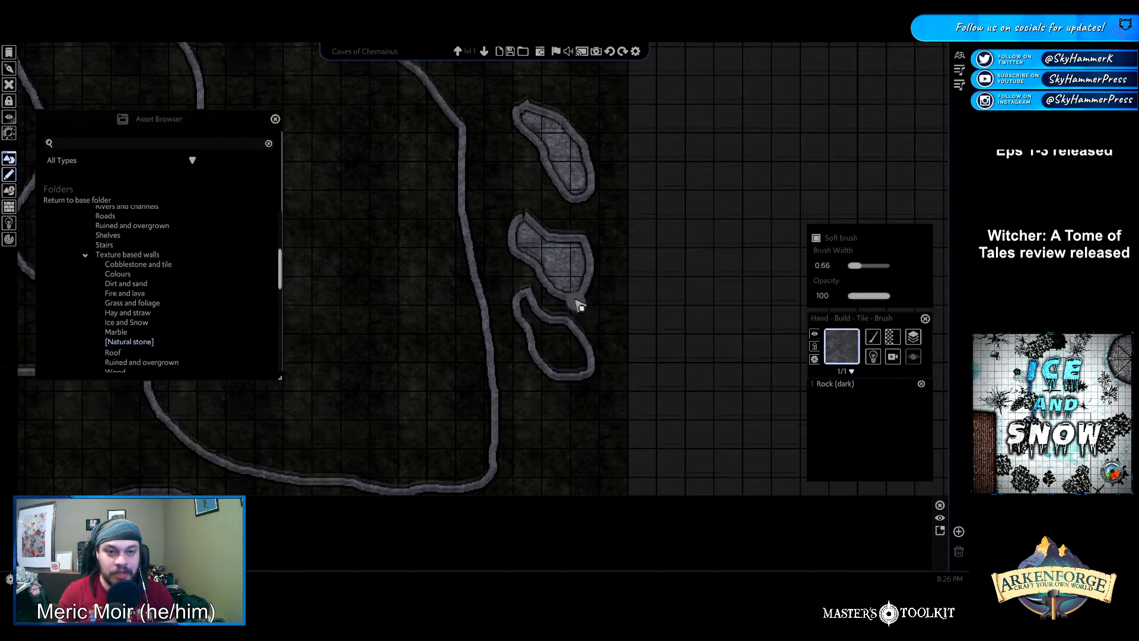
scroll(580, 305, "down", 3)
mouse_move(544, 223)
left_mouse_down()
mouse_move(526, 216)
mouse_move(533, 238)
mouse_move(571, 252)
mouse_move(557, 283)
mouse_move(540, 264)
mouse_move(574, 276)
mouse_move(557, 279)
left_mouse_up()
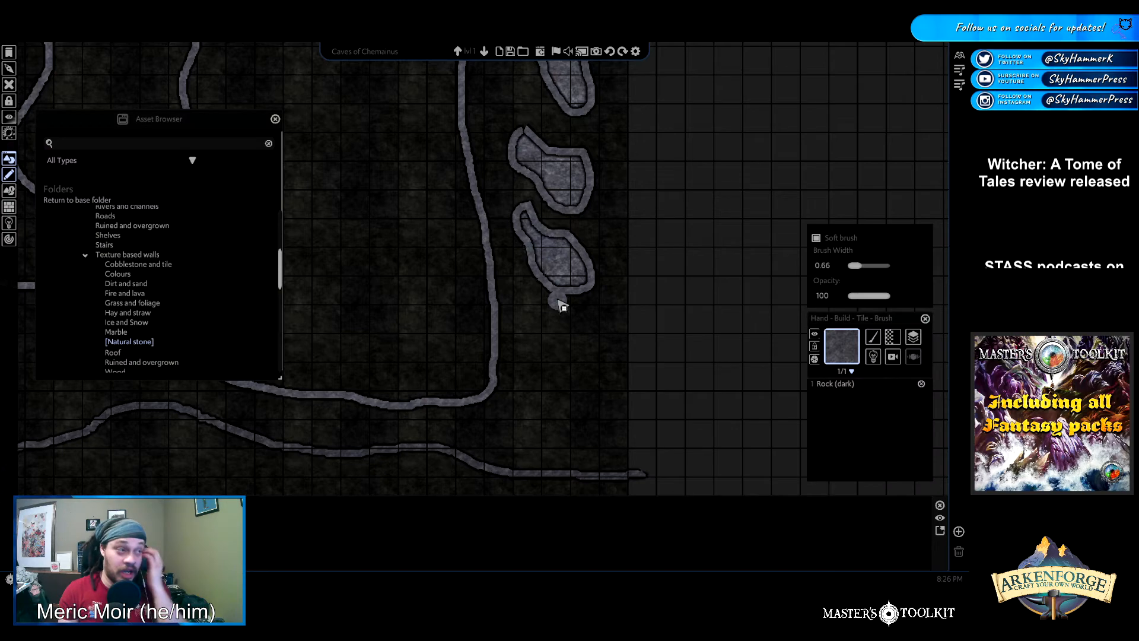
Widen the tiled brush to 1.31 and fill the triangular outline with Rock (dark)
scroll(558, 300, "down", 3)
middle_click_drag(539, 285, 598, 385)
middle_click_drag(635, 267, 633, 379)
left_click_drag(855, 266, 881, 269)
mouse_move(404, 138)
left_mouse_down()
mouse_move(590, 118)
mouse_move(605, 193)
mouse_move(522, 220)
mouse_move(427, 146)
mouse_move(552, 220)
mouse_move(515, 177)
mouse_move(555, 176)
left_mouse_up()
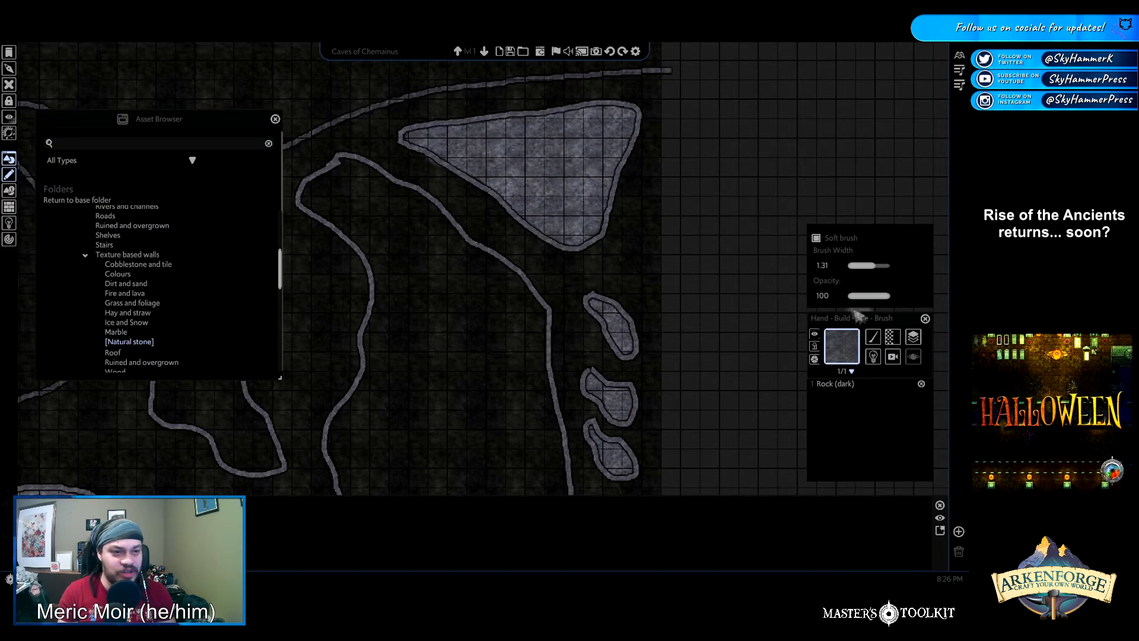
Try placing Rock (dark) as object tiles inside the large outline, and undo the placed tiles
left_click(871, 335)
mouse_move(857, 361)
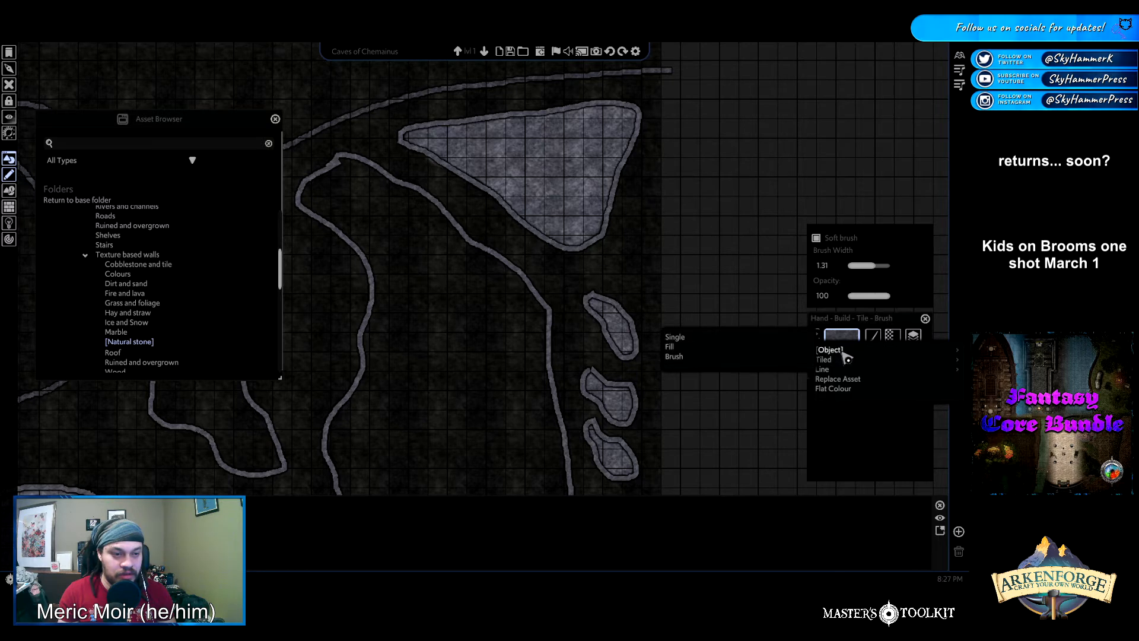
left_click(721, 349)
middle_click_drag(417, 349, 477, 301)
left_click(556, 262)
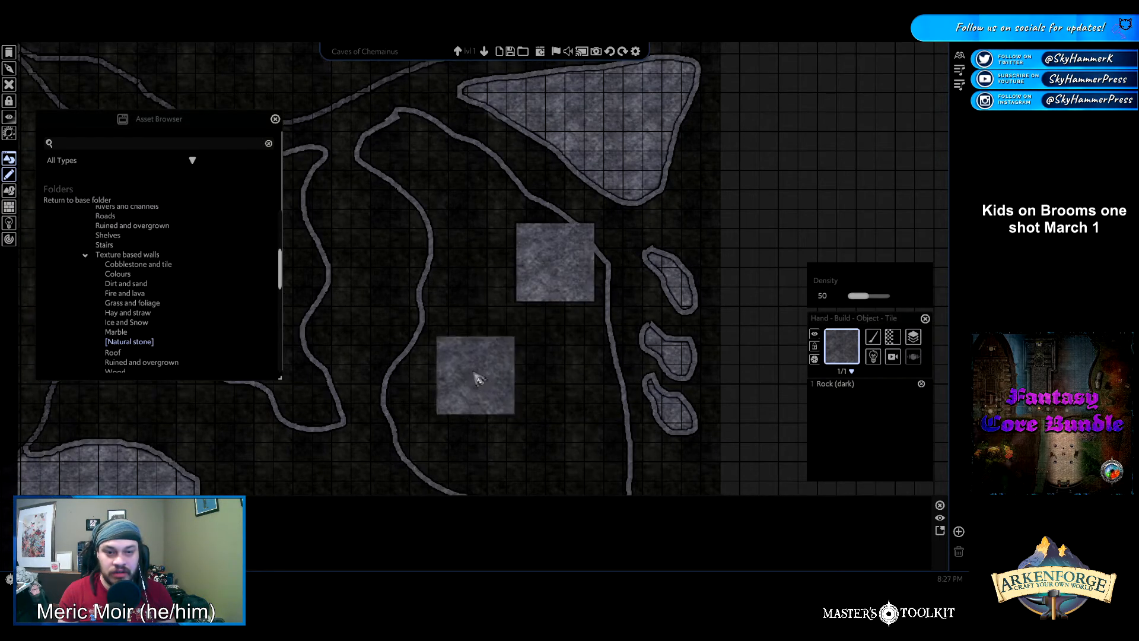
left_click(512, 333)
key("ctrl+z")
key("ctrl+z")
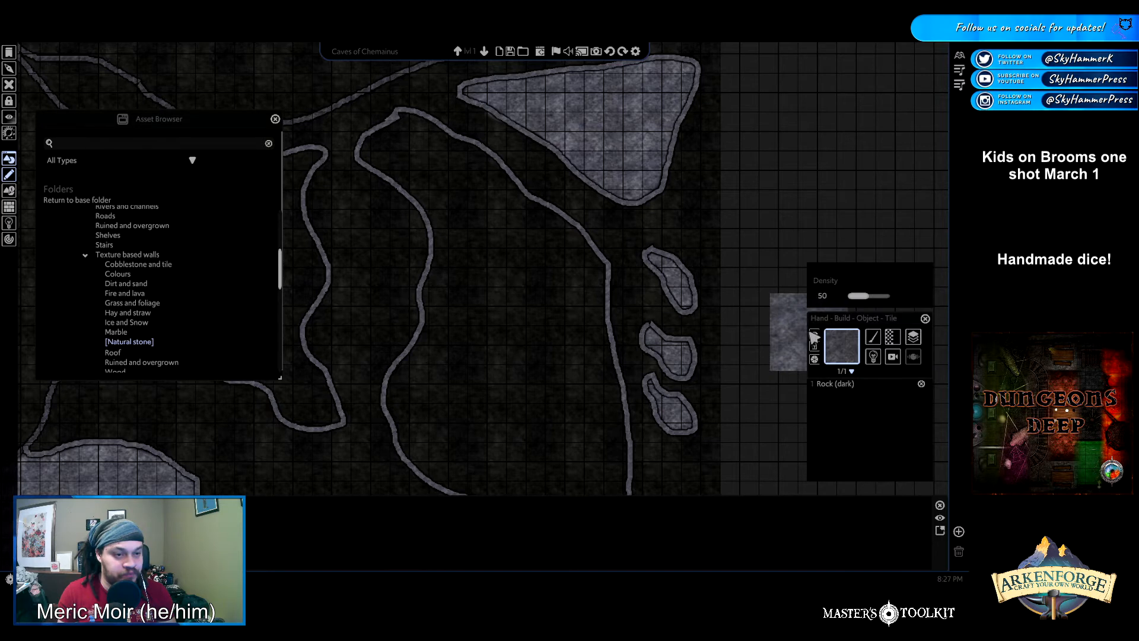
Try a tiled polygon fill of Rock (dark) inside the large outline by placing several corner points
left_click(874, 339)
mouse_move(842, 354)
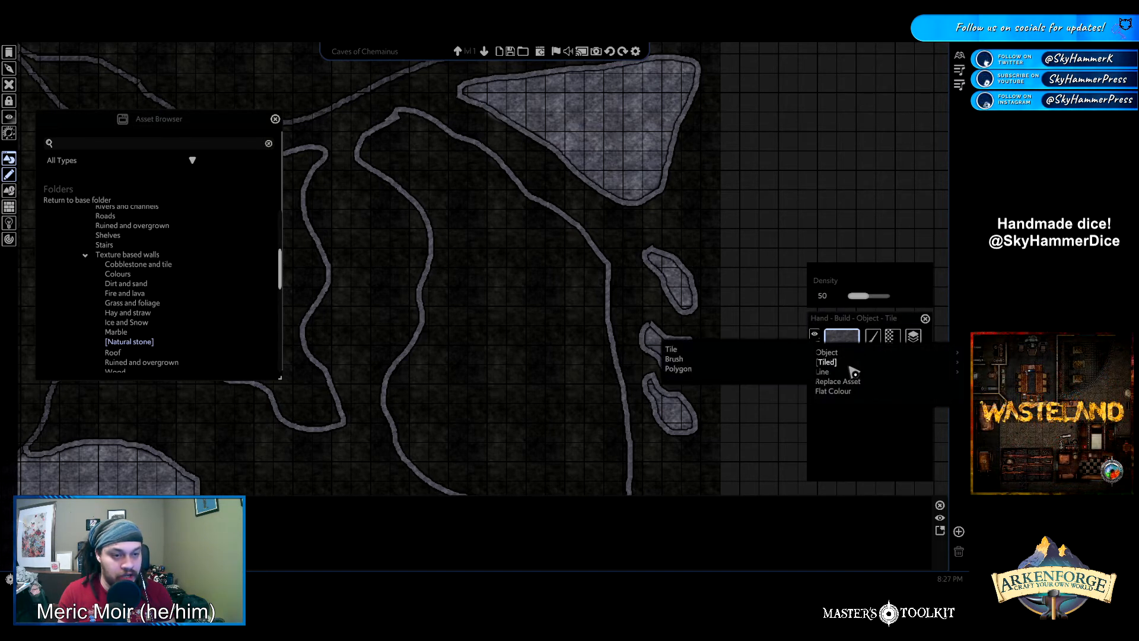
left_click(714, 368)
left_click(482, 305)
left_click(552, 369)
left_click(464, 380)
right_click(523, 278)
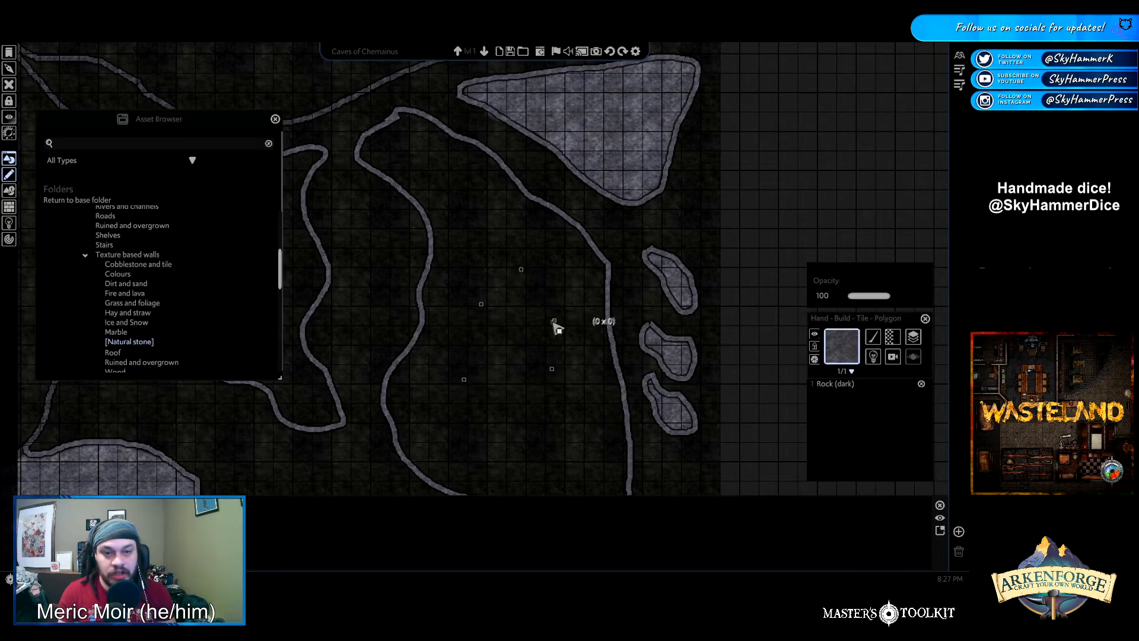
Return Rock (dark) to the tiled brush and fill the large outline at width 2.00, touching up its edges at 0.64
left_click(874, 339)
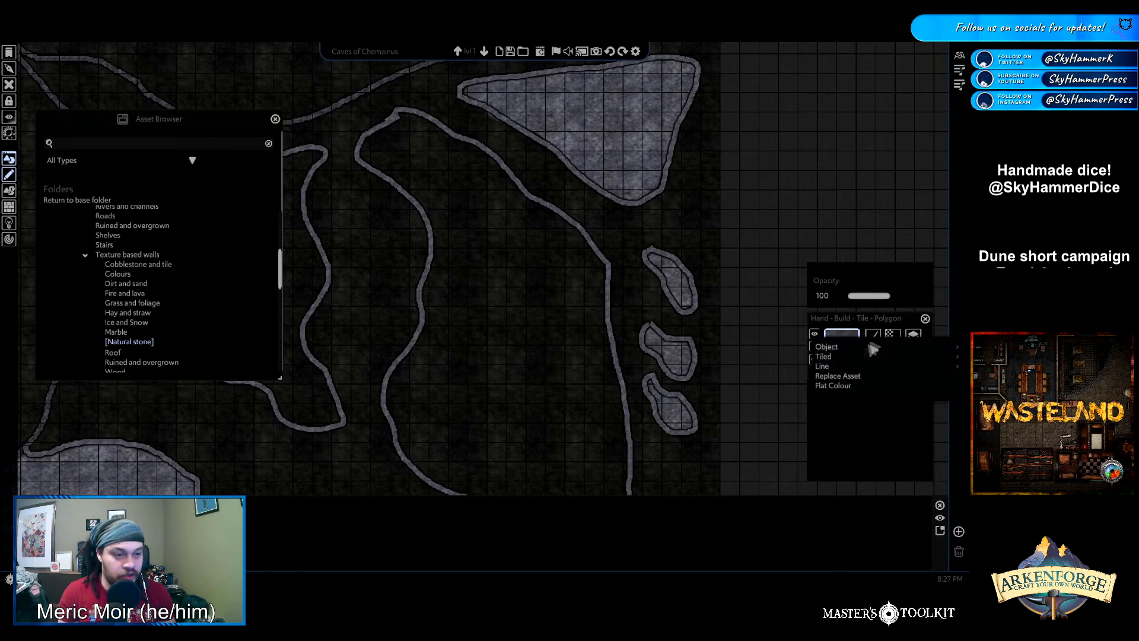
mouse_move(843, 356)
left_click(674, 353)
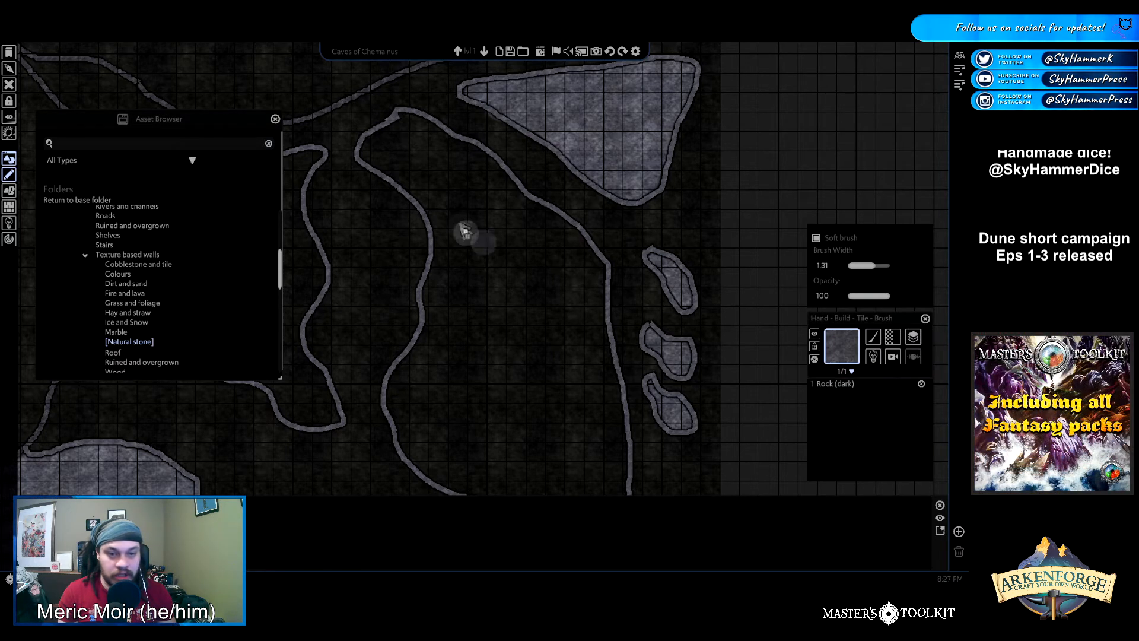
left_click_drag(876, 277, 908, 272)
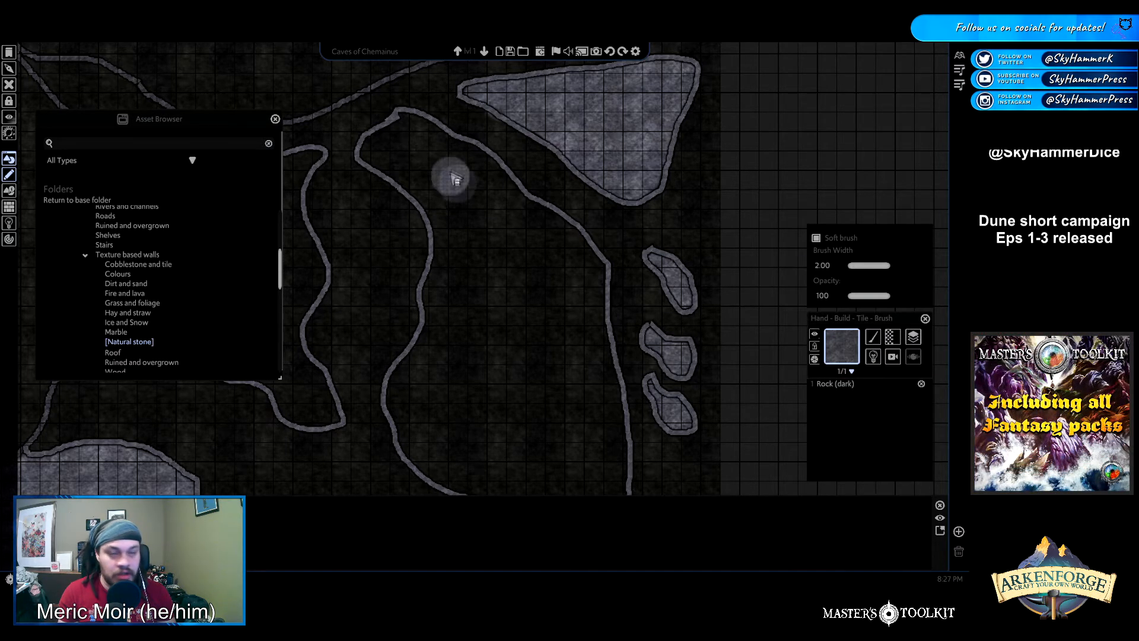
mouse_move(407, 127)
left_mouse_down()
mouse_move(509, 201)
mouse_move(595, 323)
mouse_move(501, 184)
mouse_move(558, 231)
mouse_move(601, 351)
left_mouse_up()
middle_click_drag(598, 415, 537, 226)
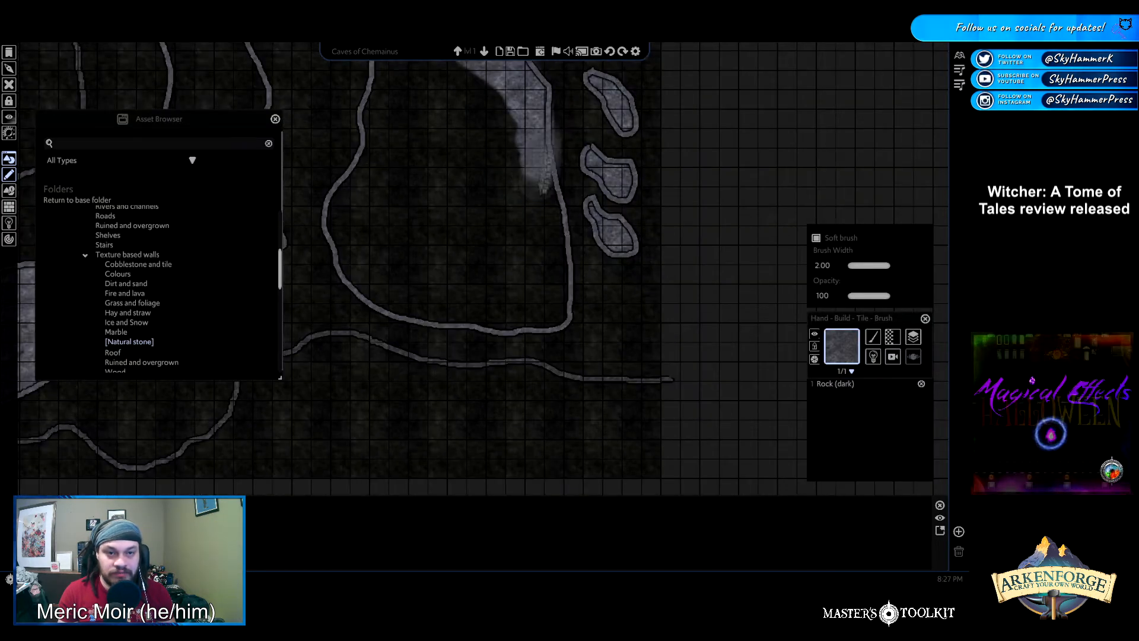
key("ctrl+z")
middle_click_drag(480, 65, 515, 187)
mouse_move(371, 122)
left_mouse_down()
mouse_move(399, 126)
mouse_move(425, 242)
mouse_move(386, 364)
mouse_move(492, 449)
mouse_move(587, 451)
mouse_move(422, 127)
mouse_move(469, 249)
mouse_move(543, 300)
mouse_move(531, 380)
mouse_move(440, 368)
mouse_move(415, 332)
left_mouse_up()
scroll(587, 242, "up", 3)
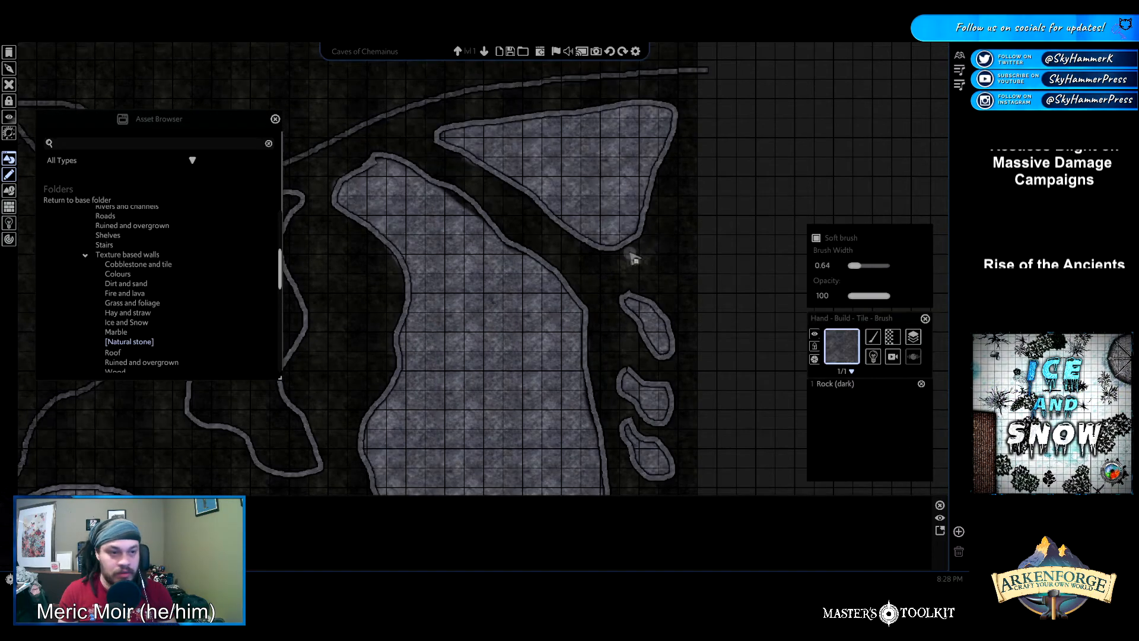
Fill the tall, narrow outline with Rock (dark) at brush width 2.00, and finish its corners at width 0.57
key("Down")
key("Left")
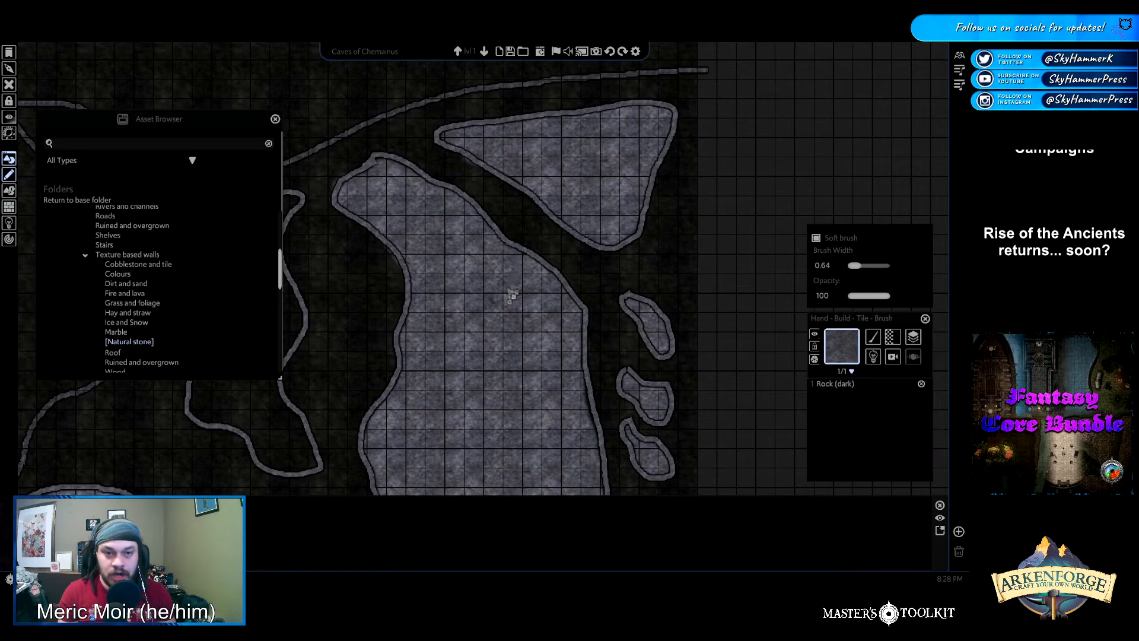
key("Down")
key("Left")
key("Left")
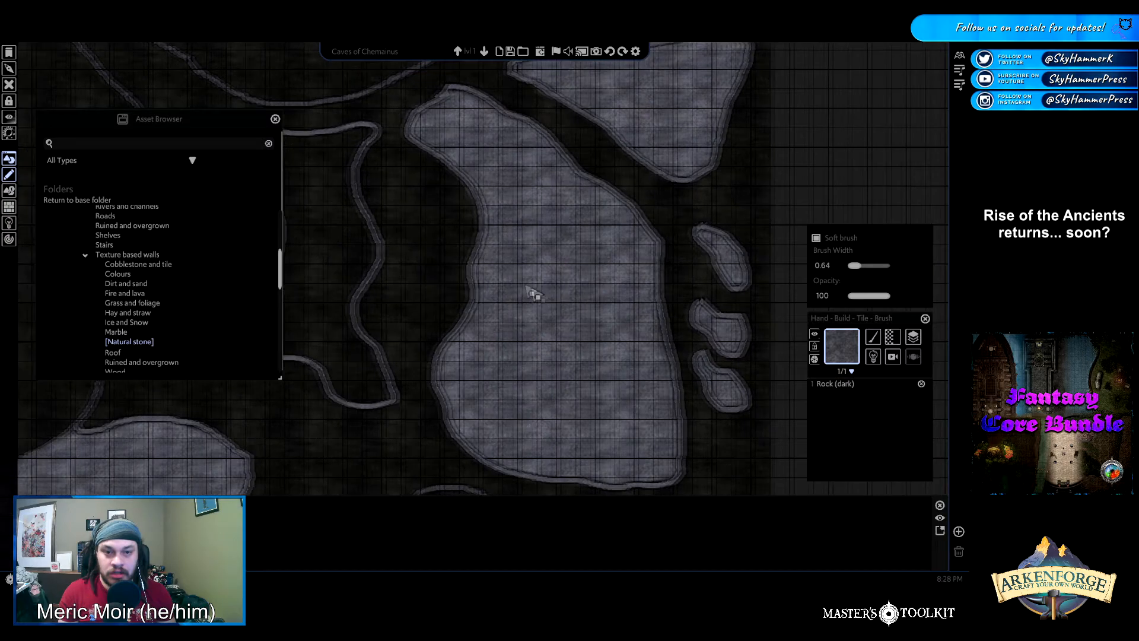
key("Up")
mouse_move(497, 156)
left_mouse_down()
mouse_move(534, 168)
mouse_move(568, 207)
mouse_move(597, 394)
mouse_move(527, 356)
mouse_move(511, 193)
mouse_move(495, 188)
left_mouse_up()
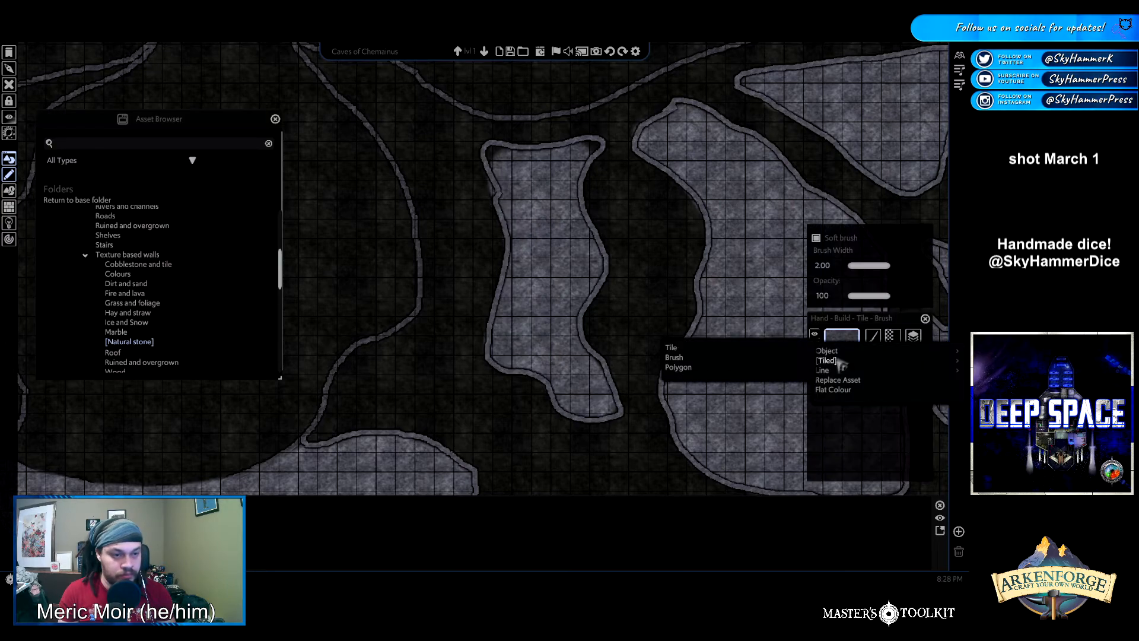
mouse_move(514, 164)
left_mouse_down()
mouse_move(488, 150)
mouse_move(496, 155)
left_mouse_up()
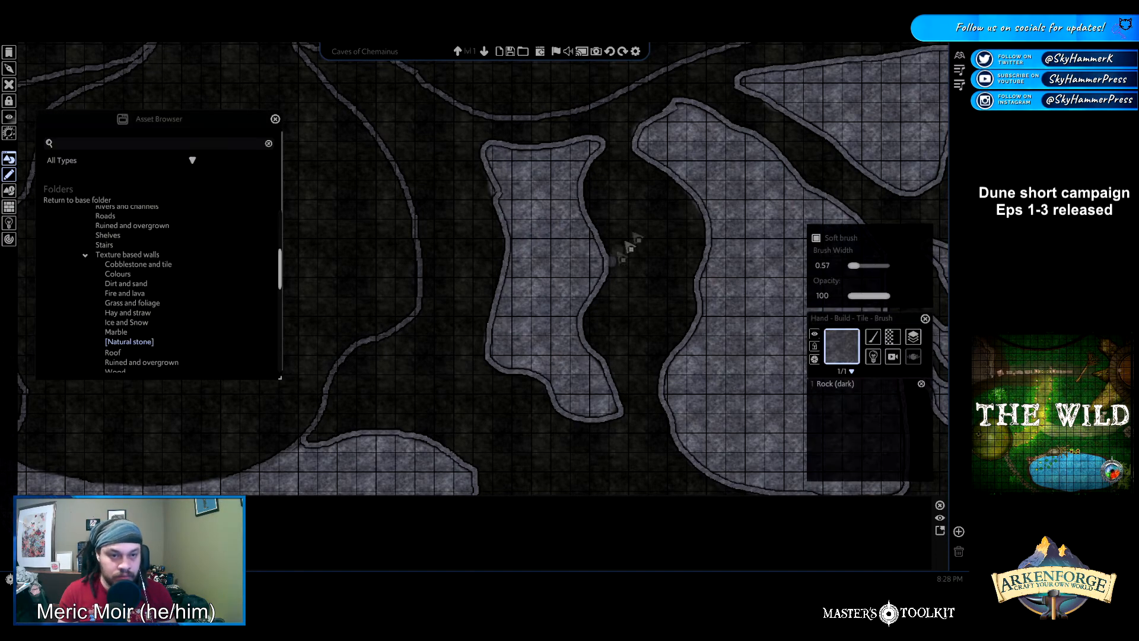
scroll(547, 341, "down", 5)
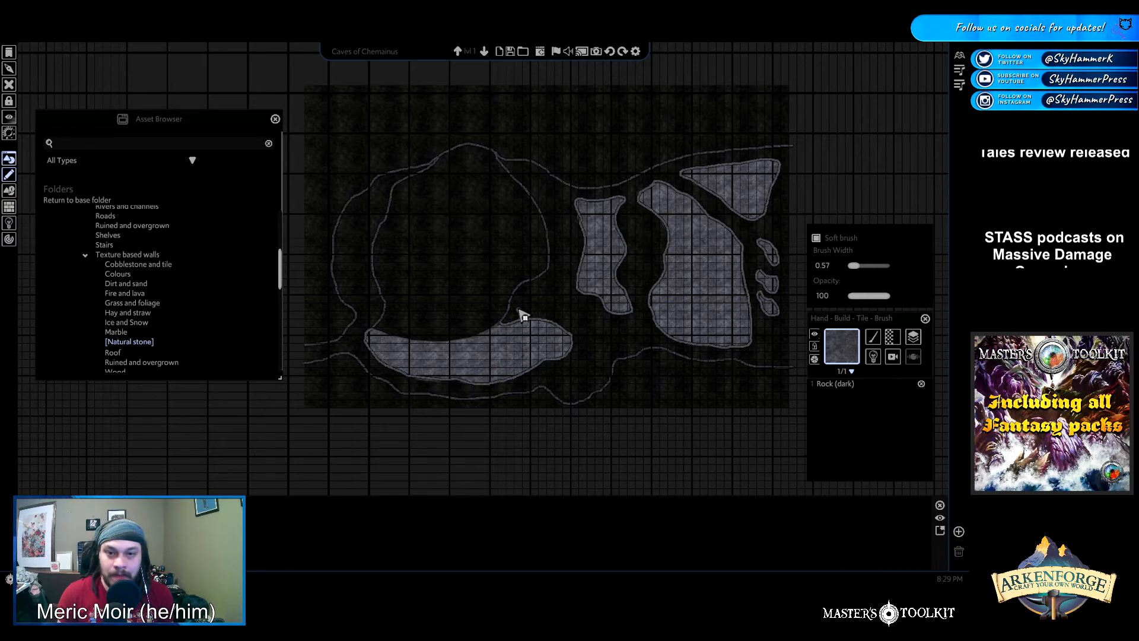
scroll(522, 314, "up", 5)
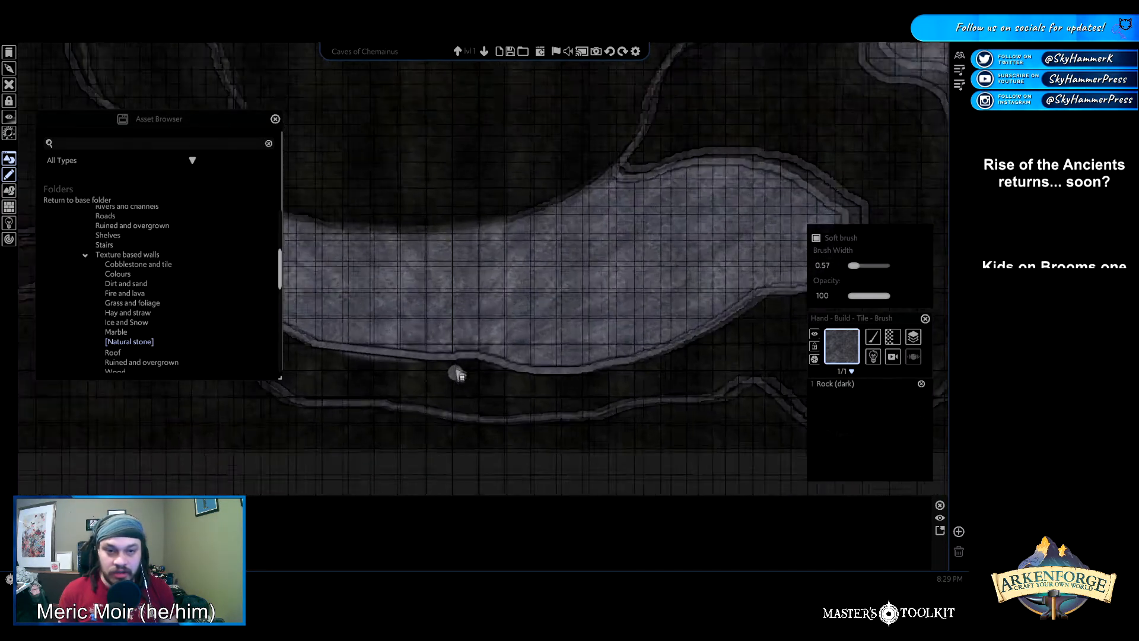
Examine the filled Rock (dark) formations and the wall outlines around the large cave chamber, both up close and from afar
scroll(549, 317, "down", 3)
scroll(590, 384, "down", 3)
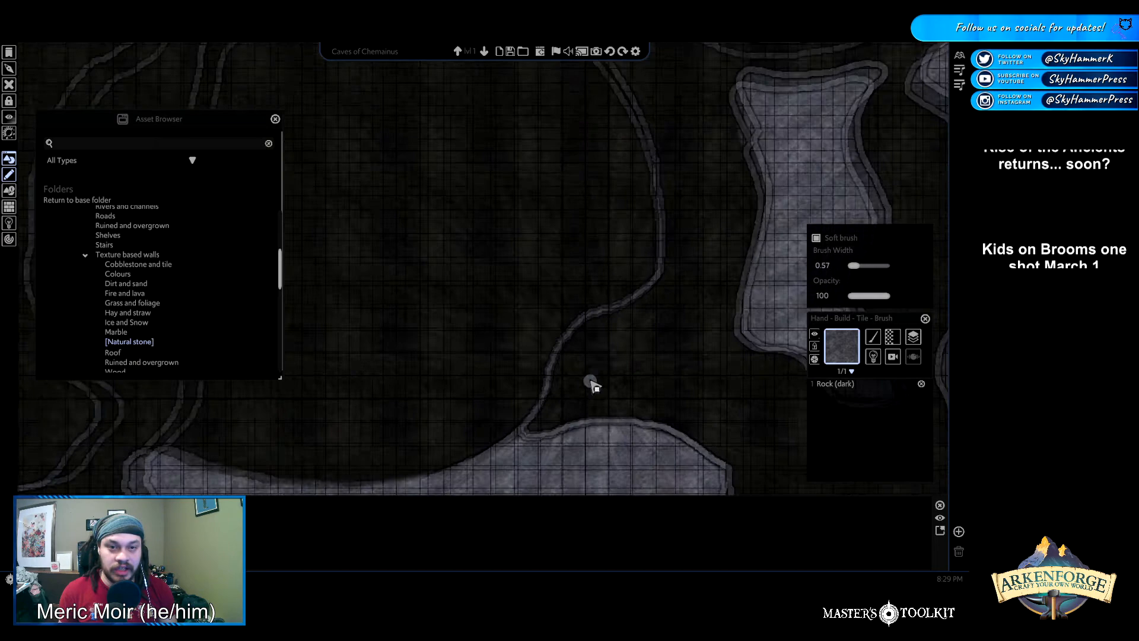
scroll(599, 394, "down", 1)
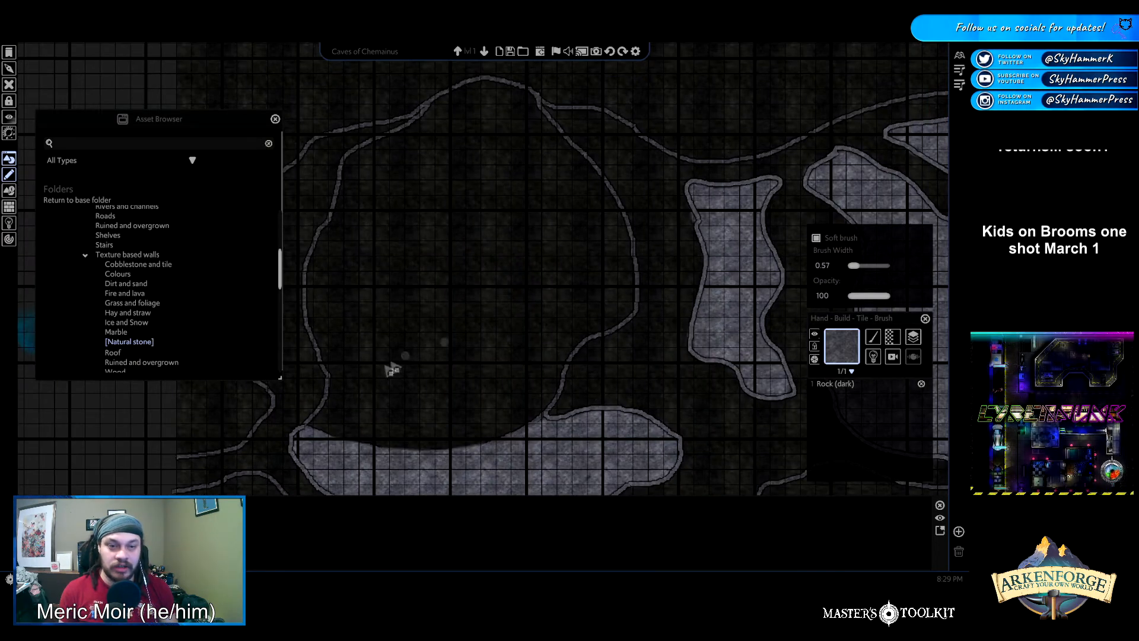
scroll(570, 356, "up", 5)
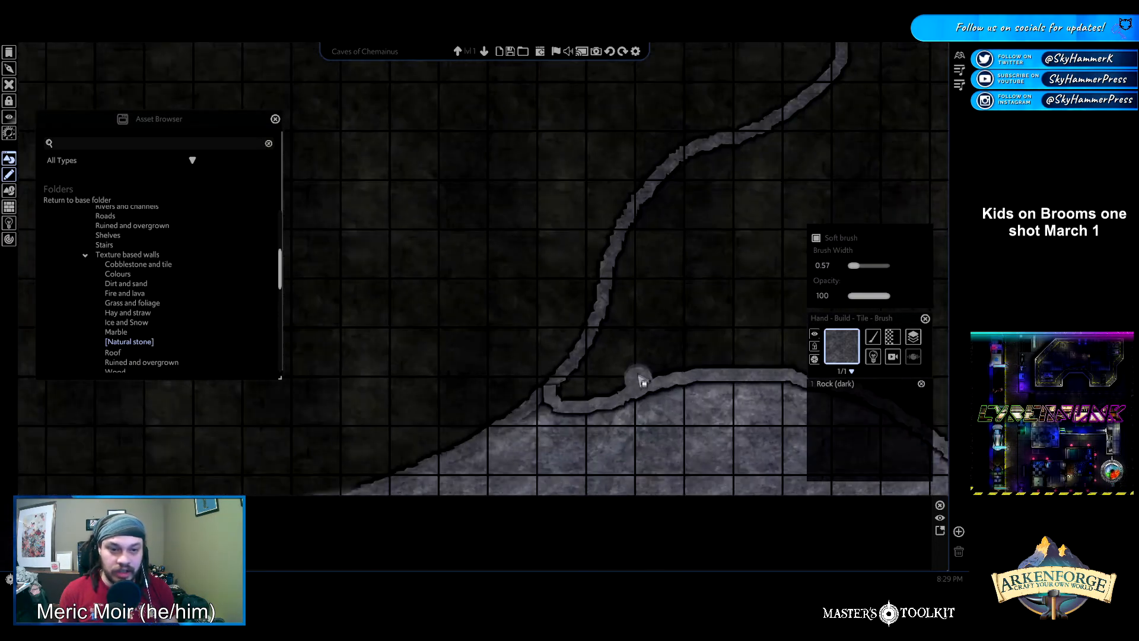
scroll(643, 384, "up", 5)
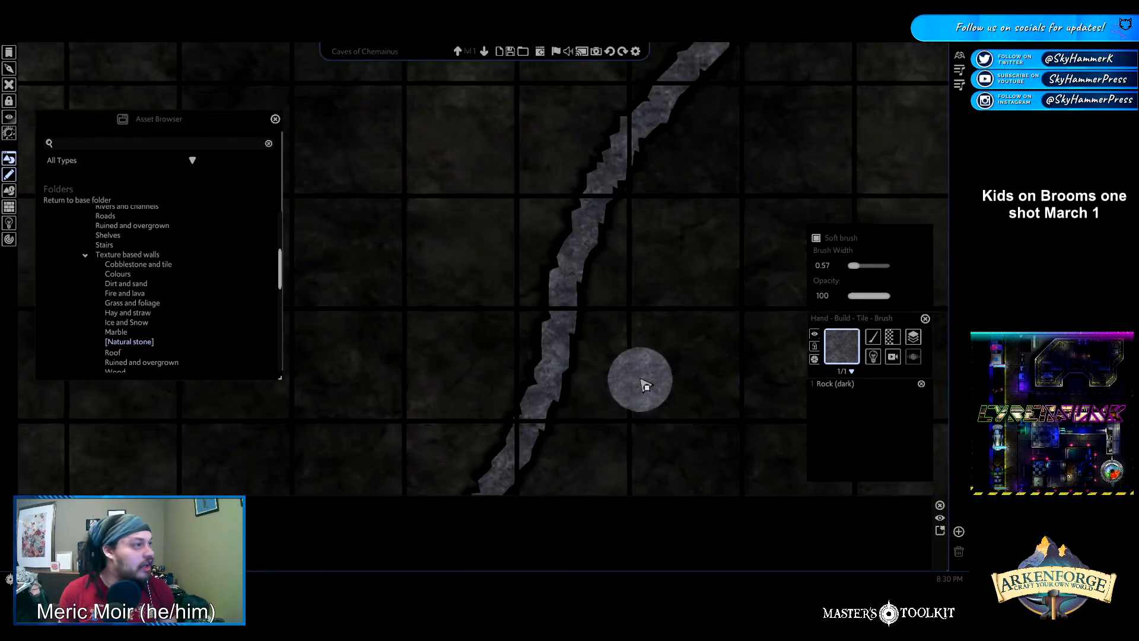
scroll(646, 384, "up", 3)
scroll(644, 382, "down", 4)
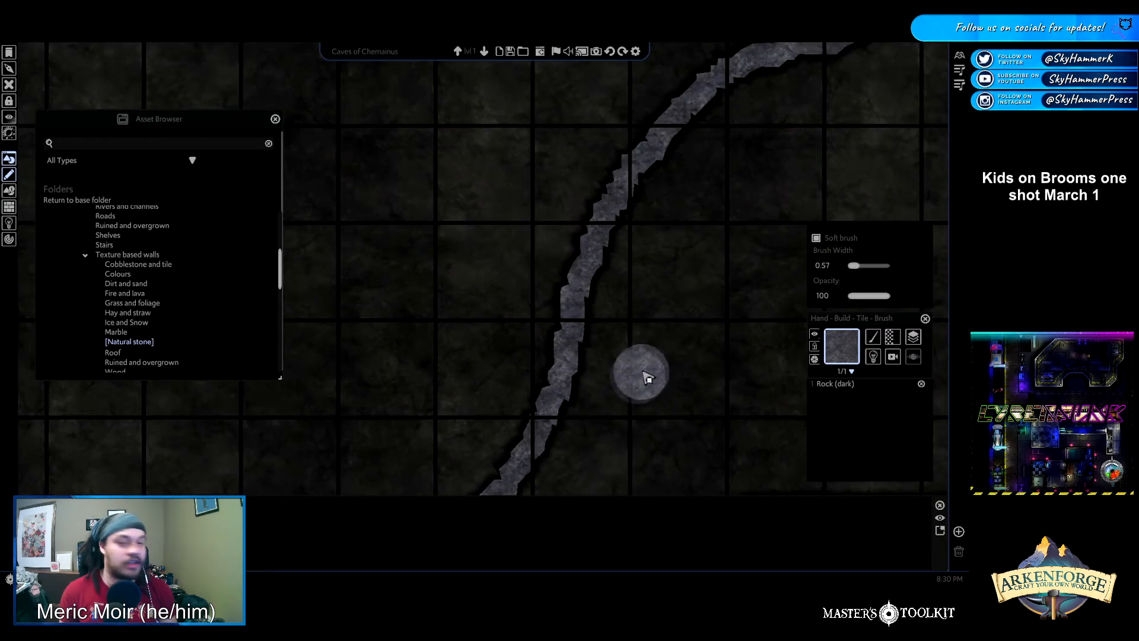
scroll(644, 382, "down", 6)
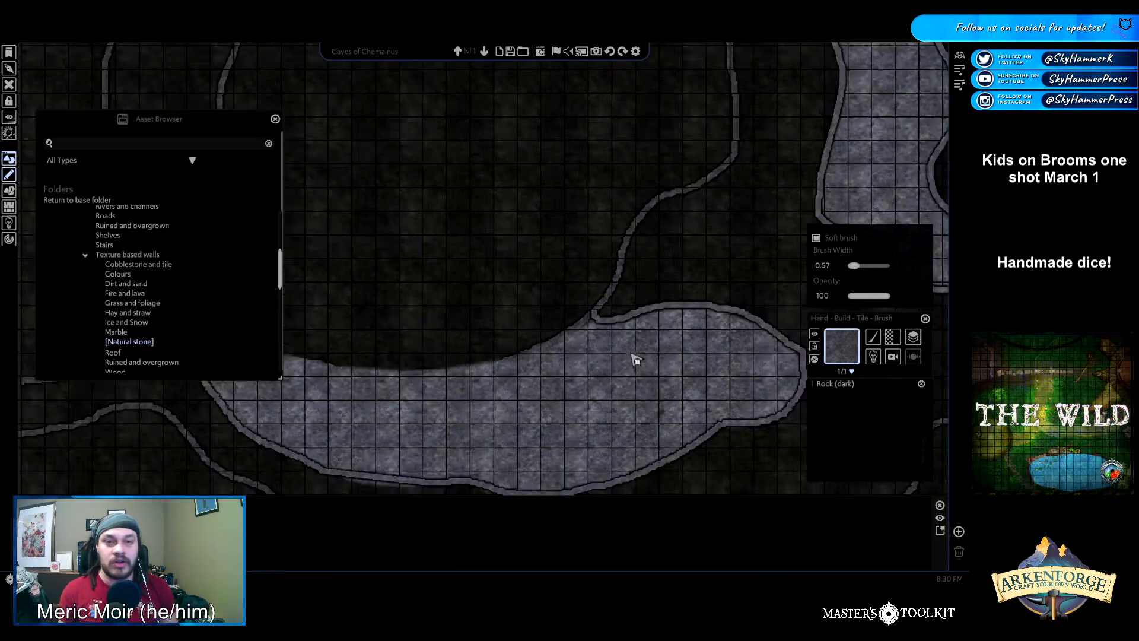
scroll(634, 362, "down", 4)
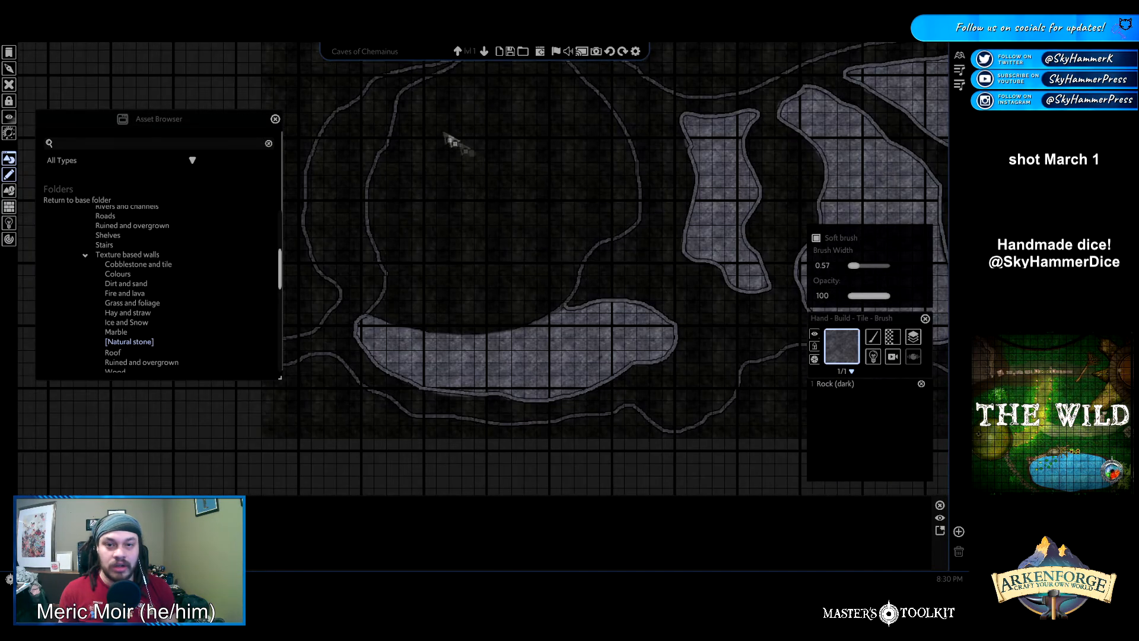
Compare the cave layout on level 0 and the level above with level 1, ending on level 1
left_click(485, 52)
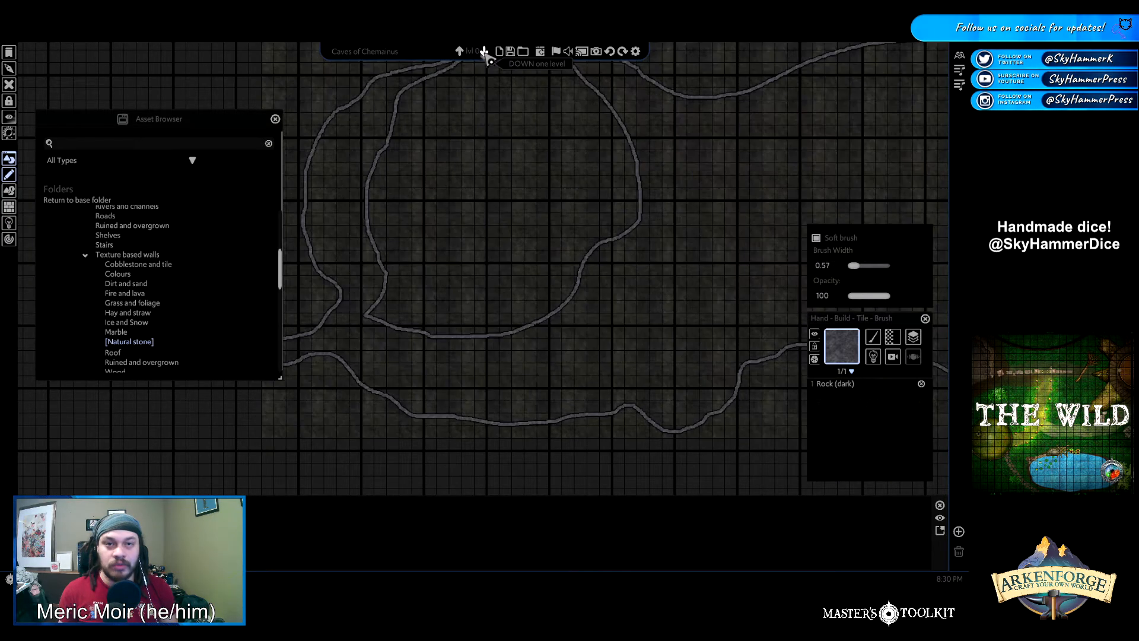
scroll(636, 184, "down", 3)
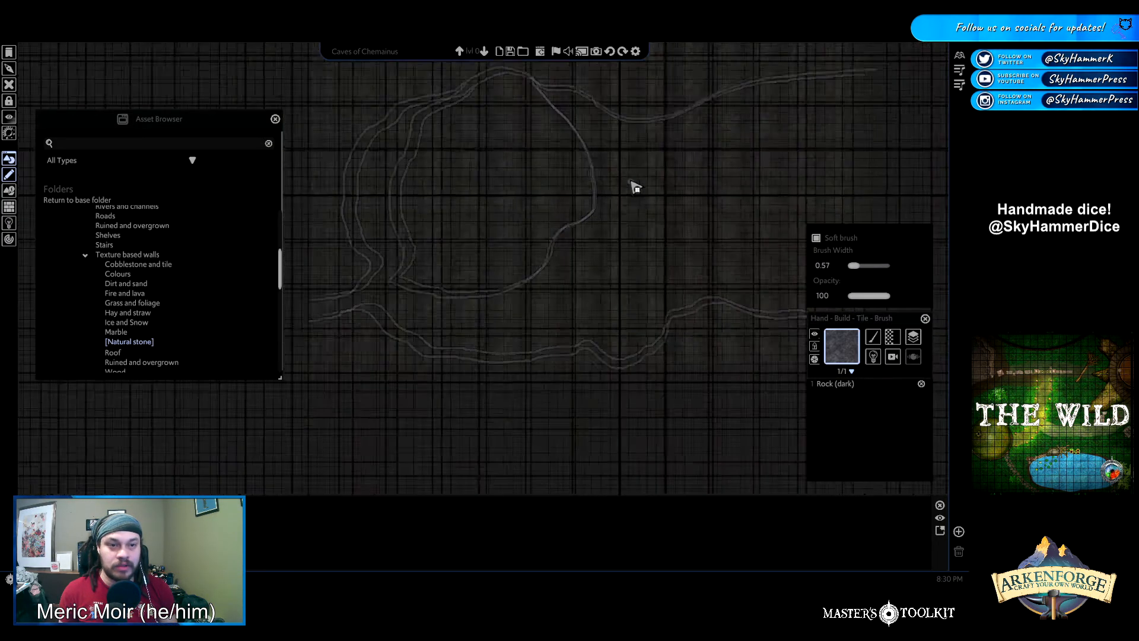
scroll(497, 209, "up", 4)
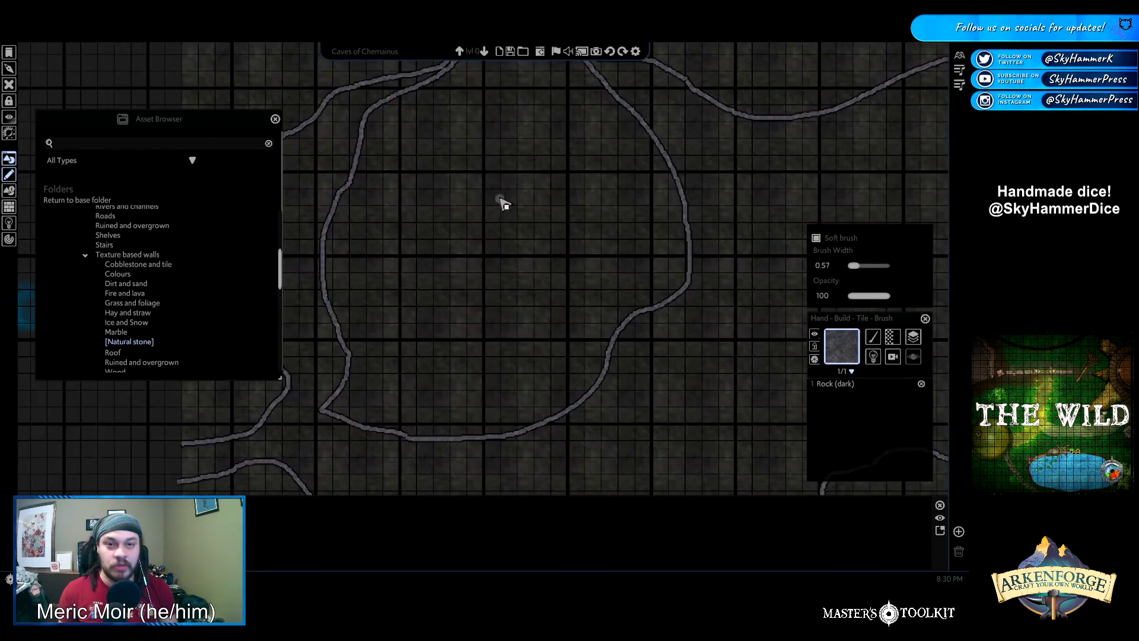
left_click(461, 52)
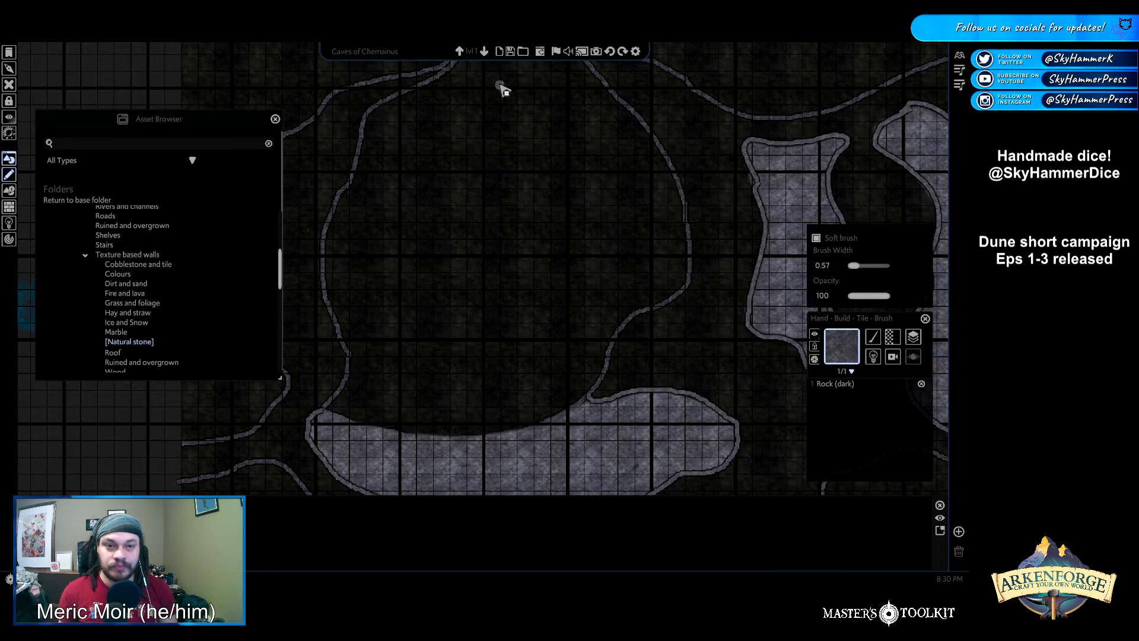
left_click(461, 53)
left_click(485, 52)
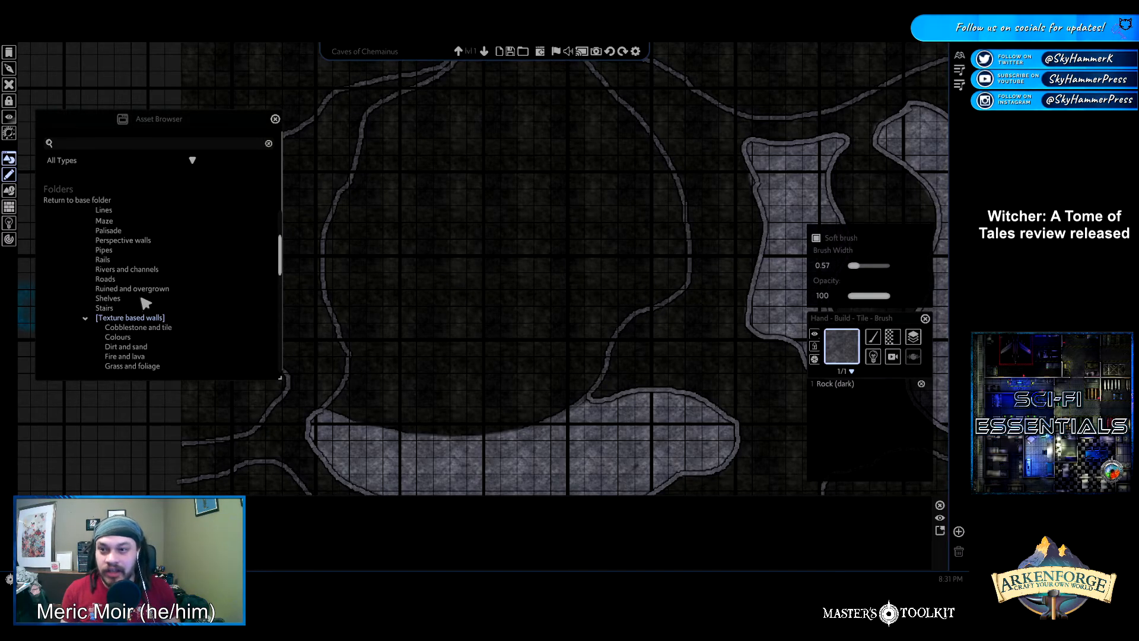
Collapse the Fantasy Lines and Modular walls asset folders and expand the Fantasy Textures folder
scroll(145, 304, "up", 4)
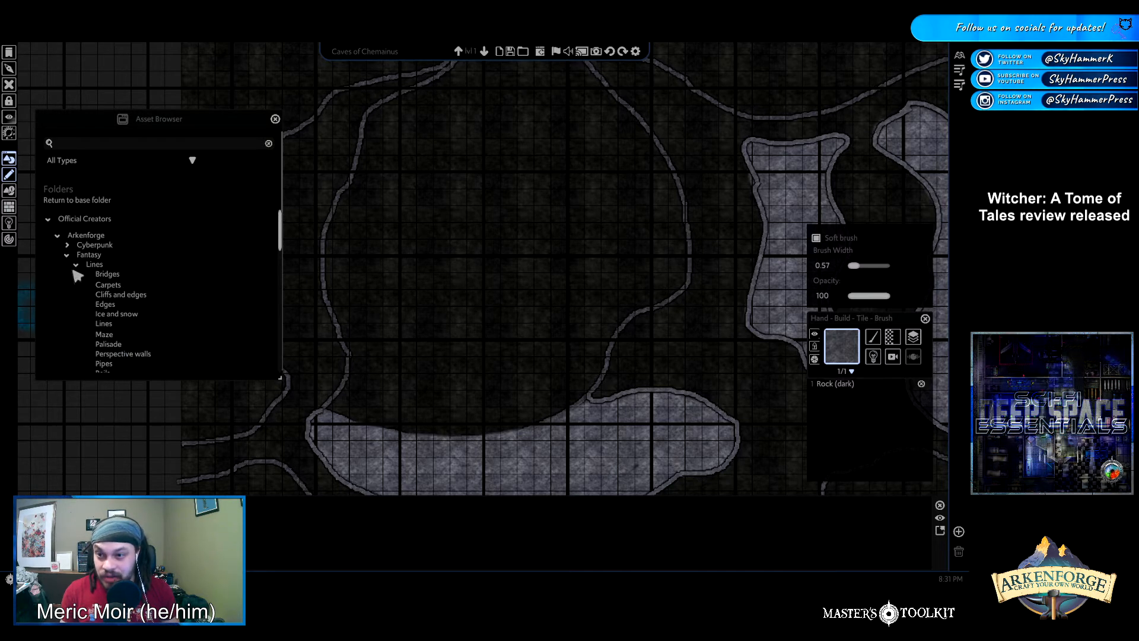
left_click(77, 265)
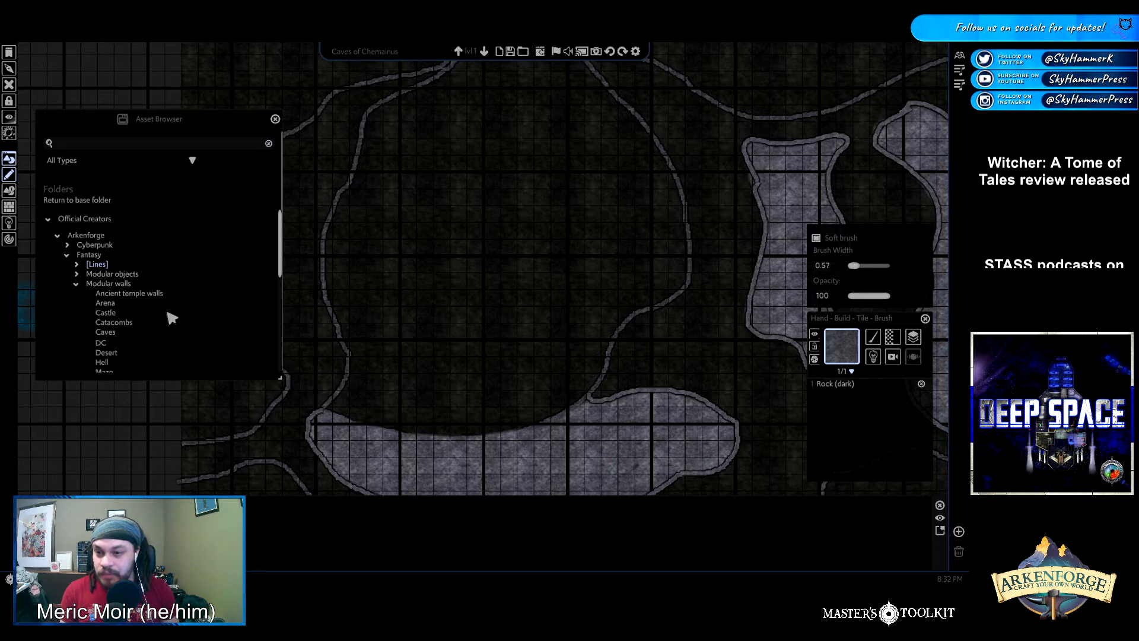
left_click(76, 285)
left_click(77, 312)
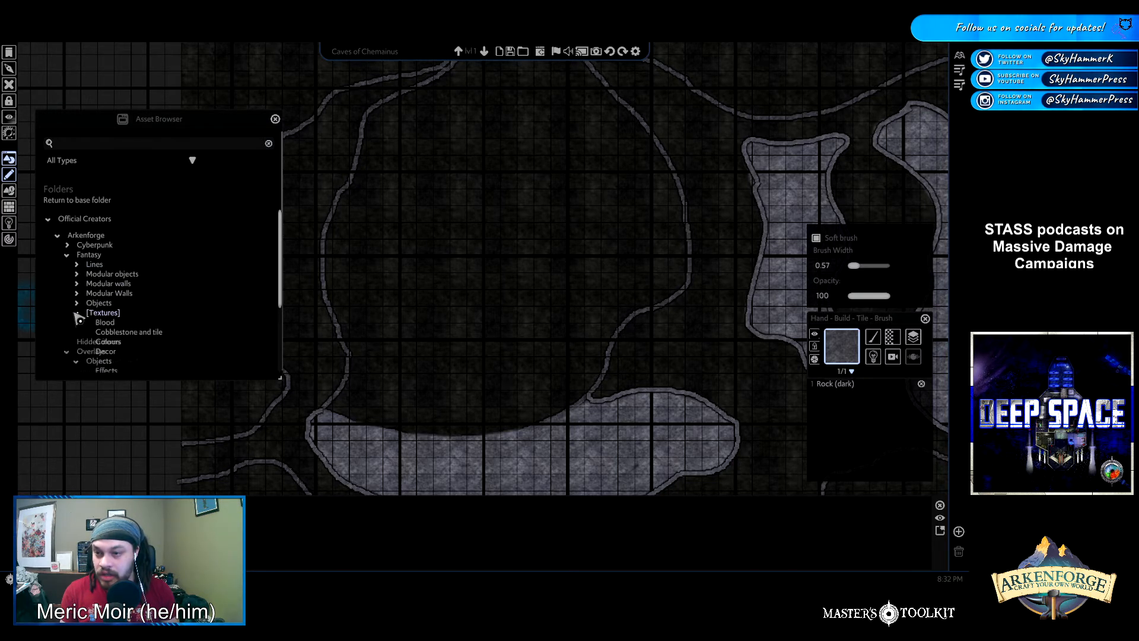
scroll(152, 331, "down", 3)
scroll(173, 361, "down", 2)
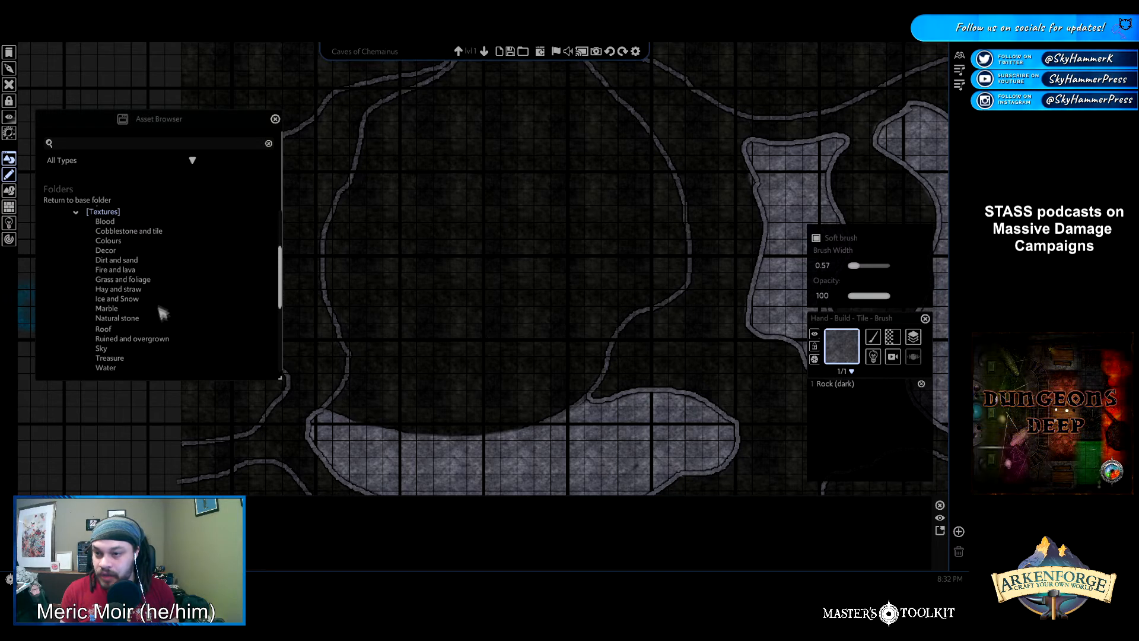
Open the Grass and foliage textures and pick the Flowers asset
left_click(127, 262)
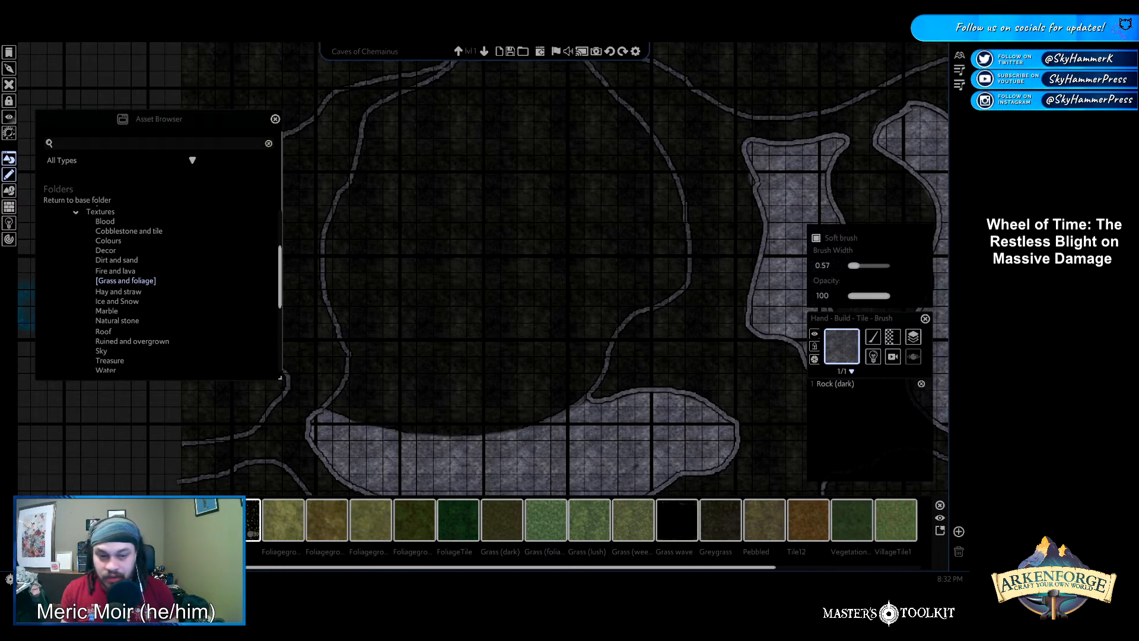
left_click(253, 520)
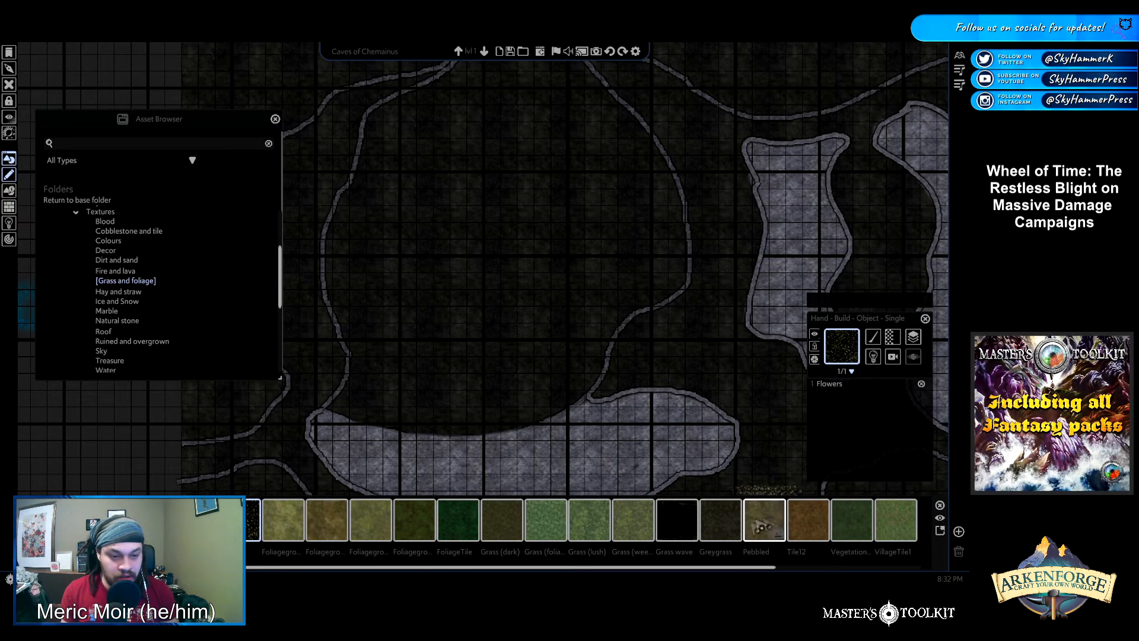
left_click_drag(752, 570, 652, 571)
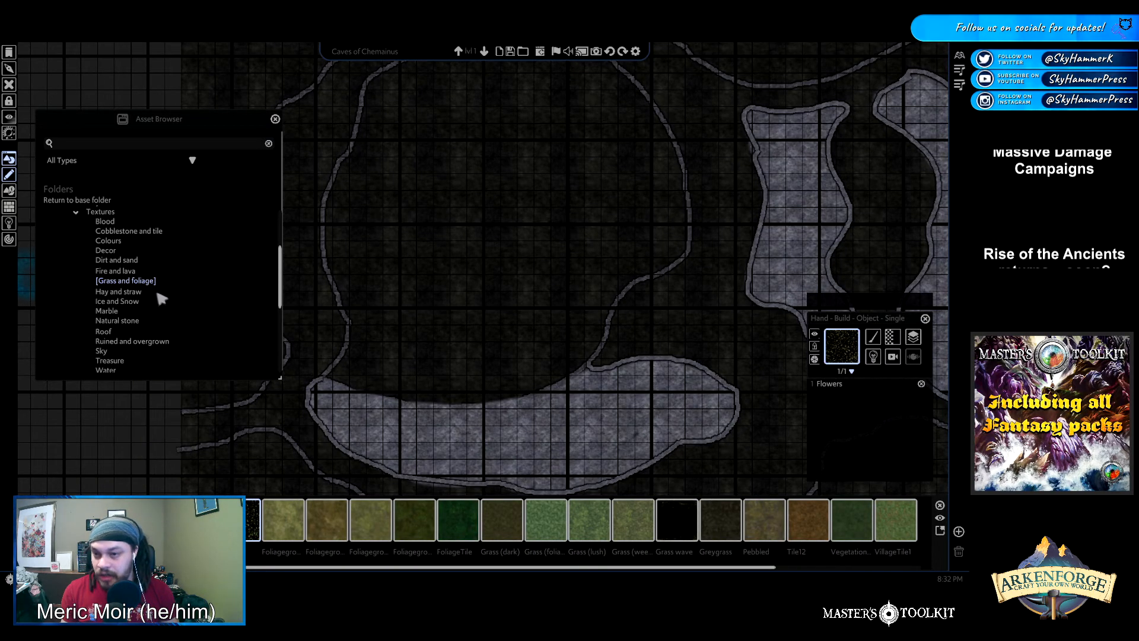
Open the Natural stone textures and look through the available tiles
scroll(157, 324, "down", 2)
left_click(118, 283)
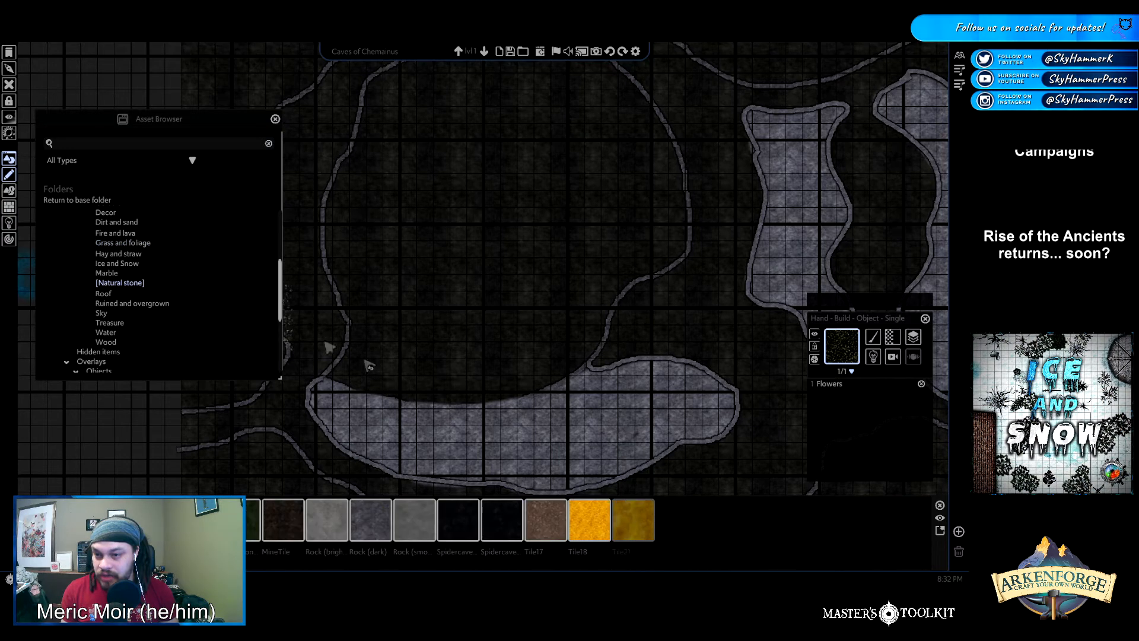
mouse_move(685, 573)
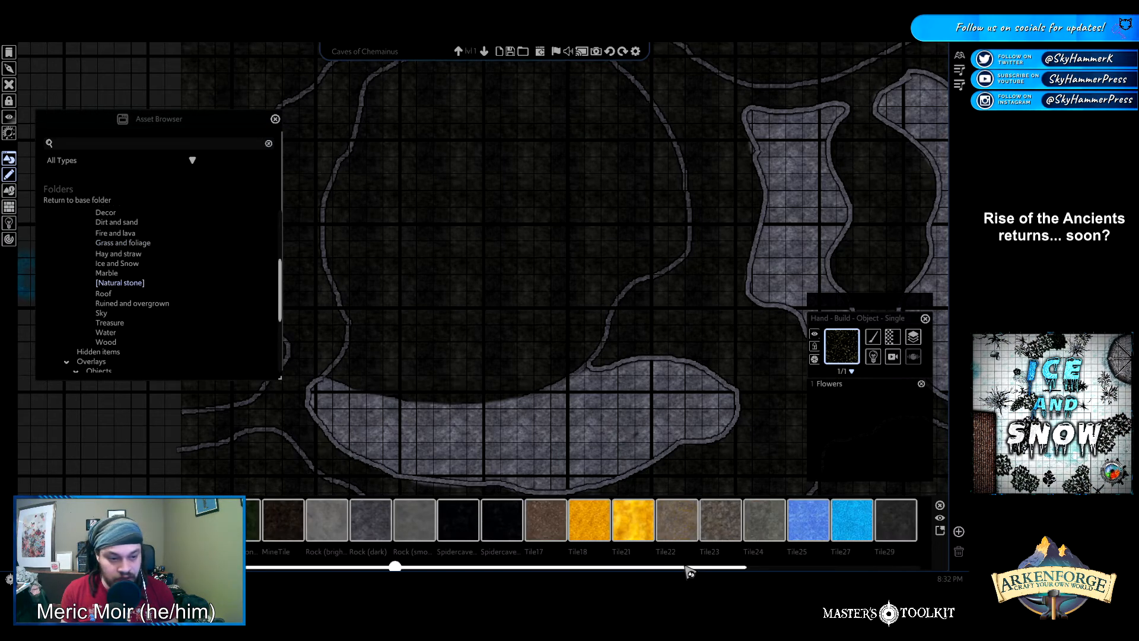
scroll(771, 570, "down", 3)
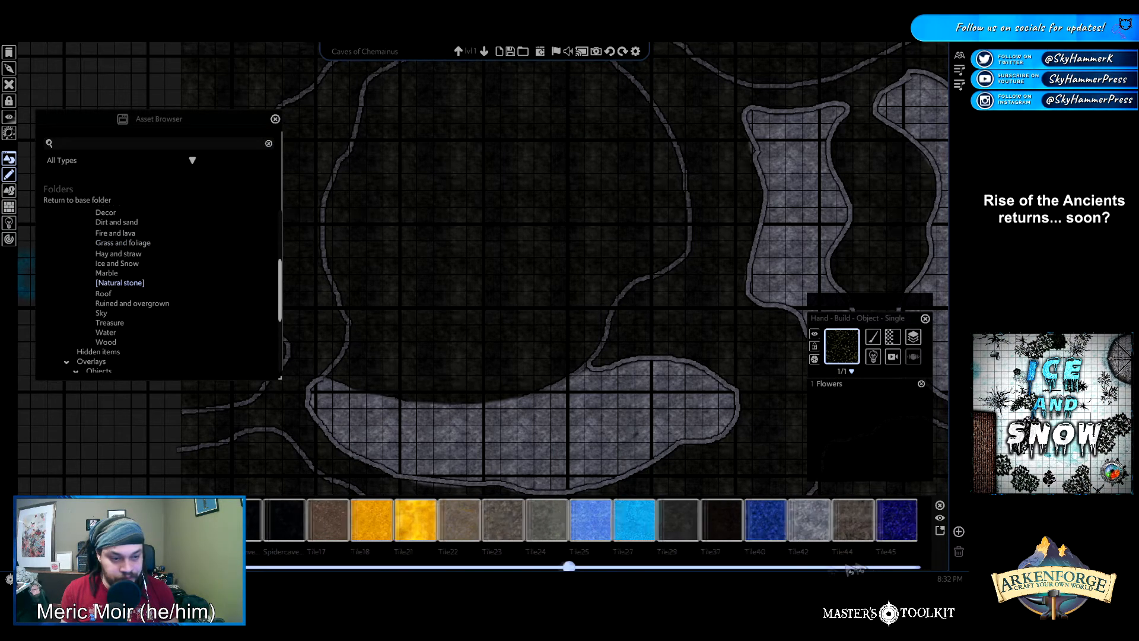
scroll(866, 569, "up", 3)
Pick Tile7 from the Ruined and overgrown textures and inspect its pattern up close over the cave floor
left_click(127, 304)
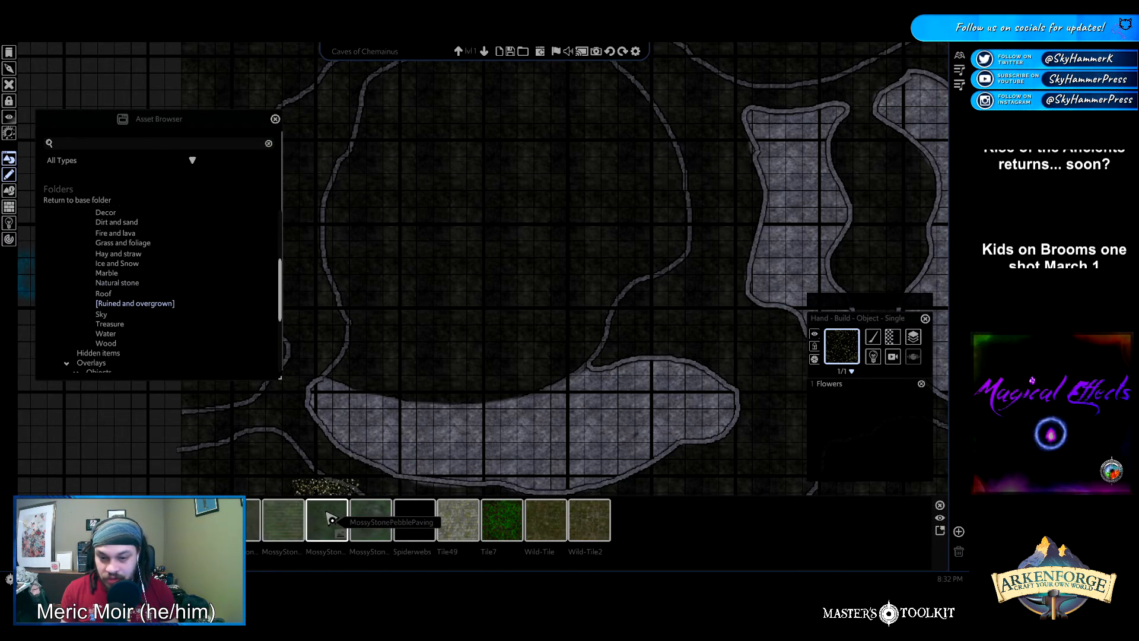
left_click(507, 522)
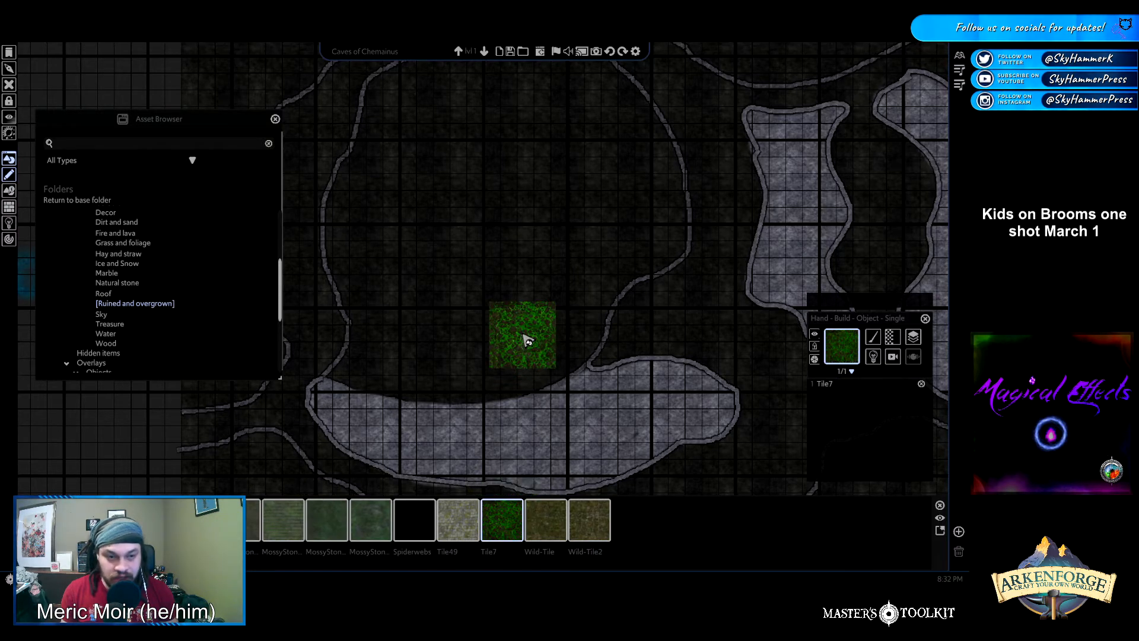
scroll(487, 299, "up", 3)
scroll(490, 301, "up", 5)
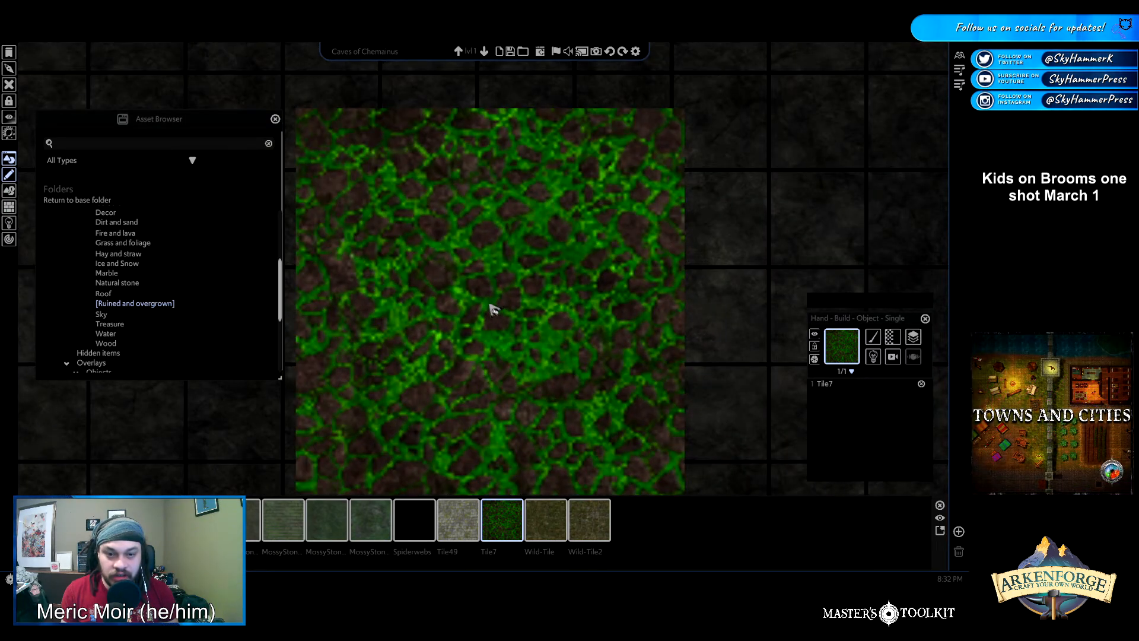
scroll(597, 325, "down", 2)
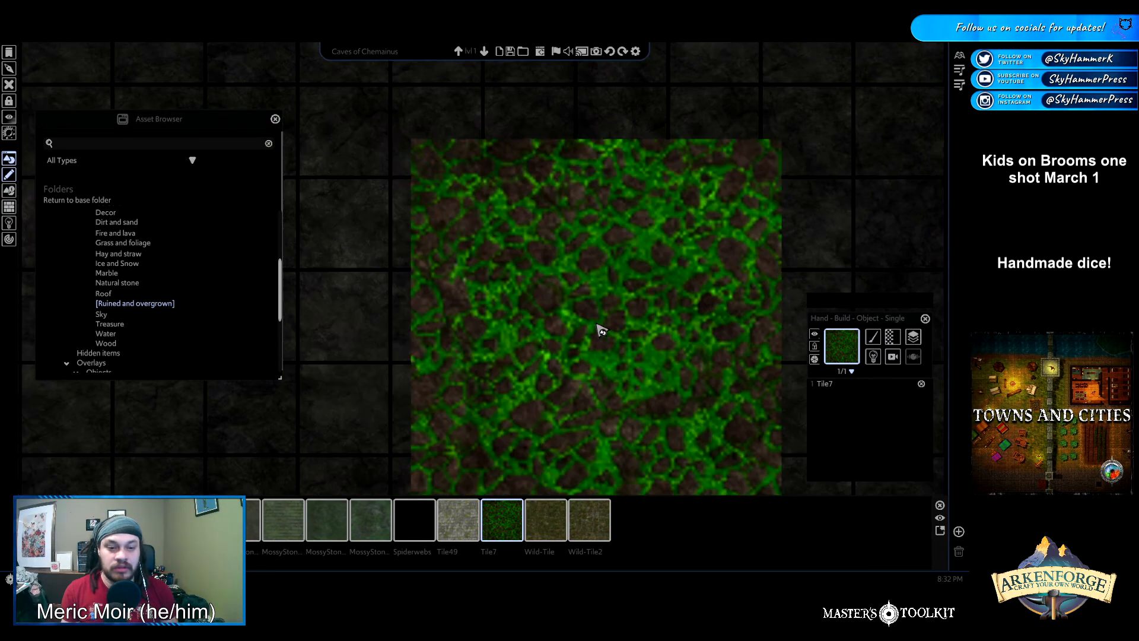
scroll(549, 276, "down", 5)
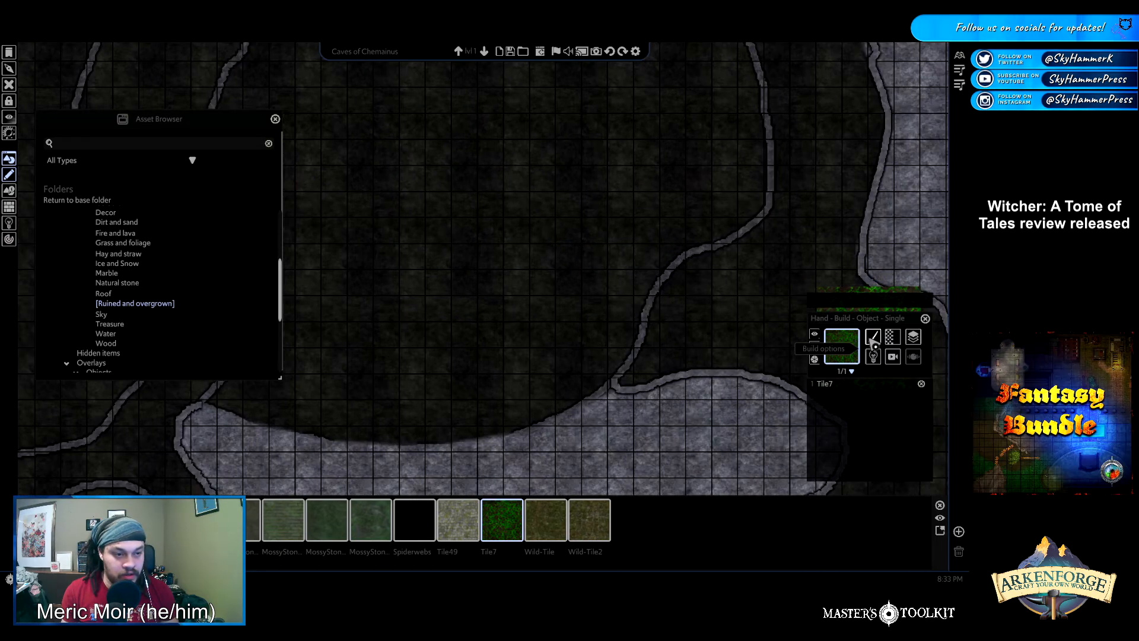
Place a square patch of Tile7 inside the large cave chamber and reposition it on the open floor
left_click(557, 198)
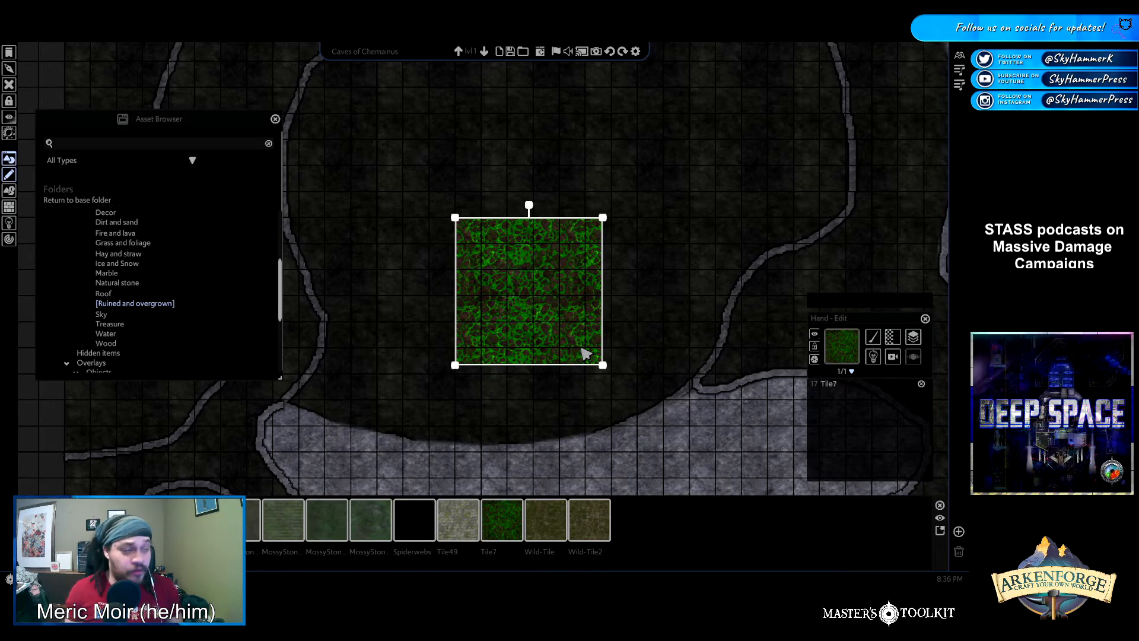
left_click_drag(536, 286, 525, 247)
left_click(840, 368)
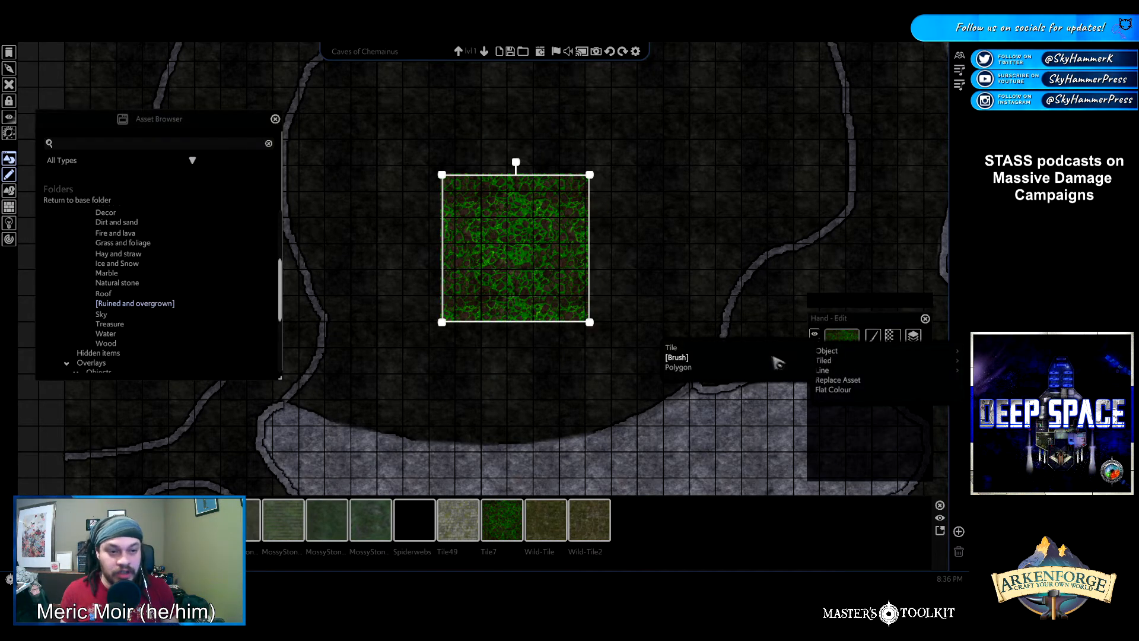
mouse_move(522, 261)
left_mouse_down()
mouse_move(432, 200)
mouse_move(511, 191)
mouse_move(522, 248)
mouse_move(500, 261)
left_mouse_up()
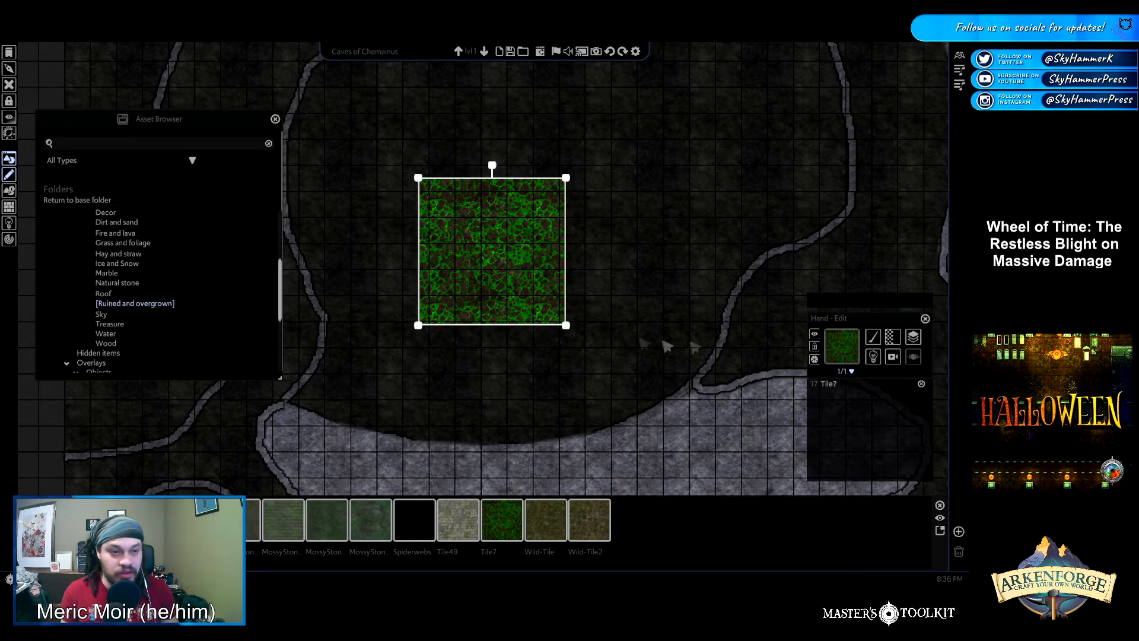
Turn on tile noise for the square Tile7 patch and set its noise scale to 18
left_click(894, 338)
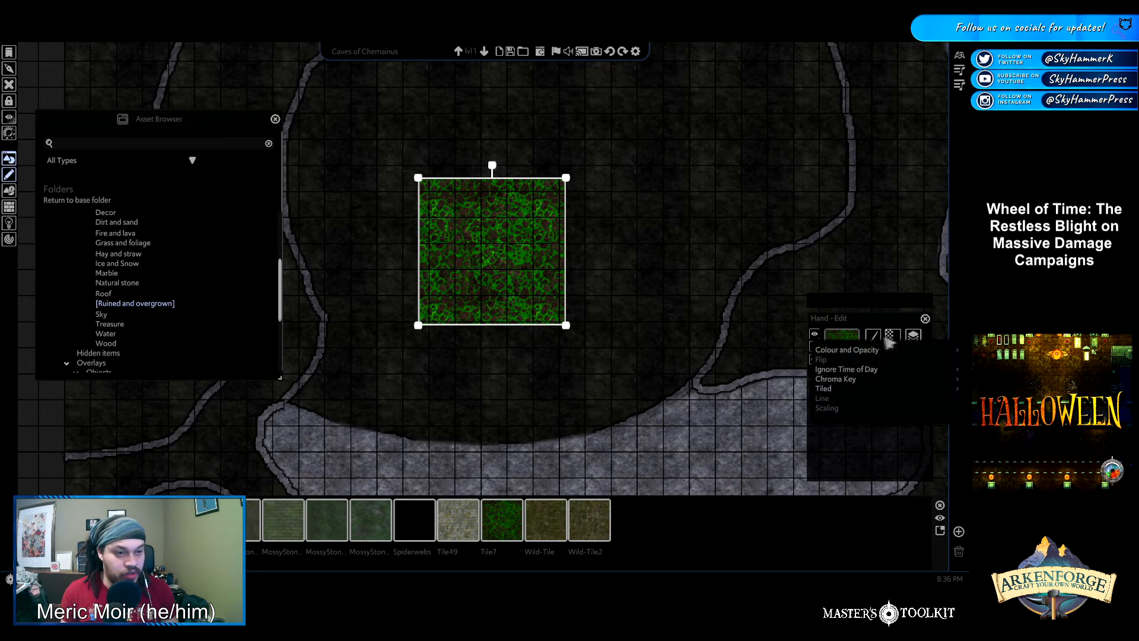
mouse_move(839, 391)
mouse_move(745, 394)
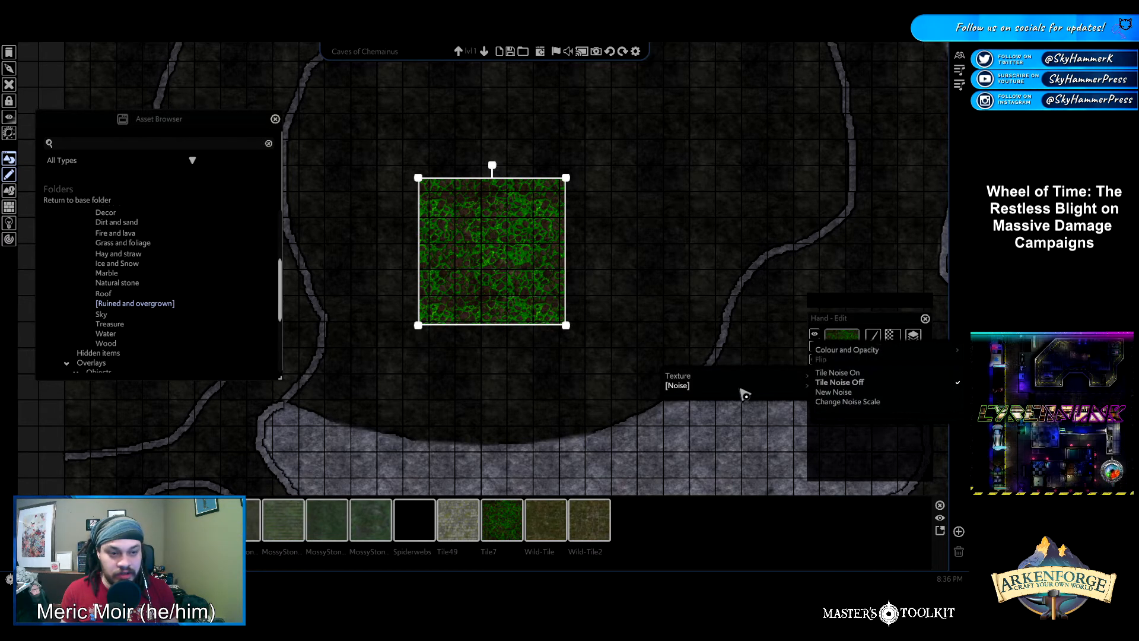
left_click(849, 375)
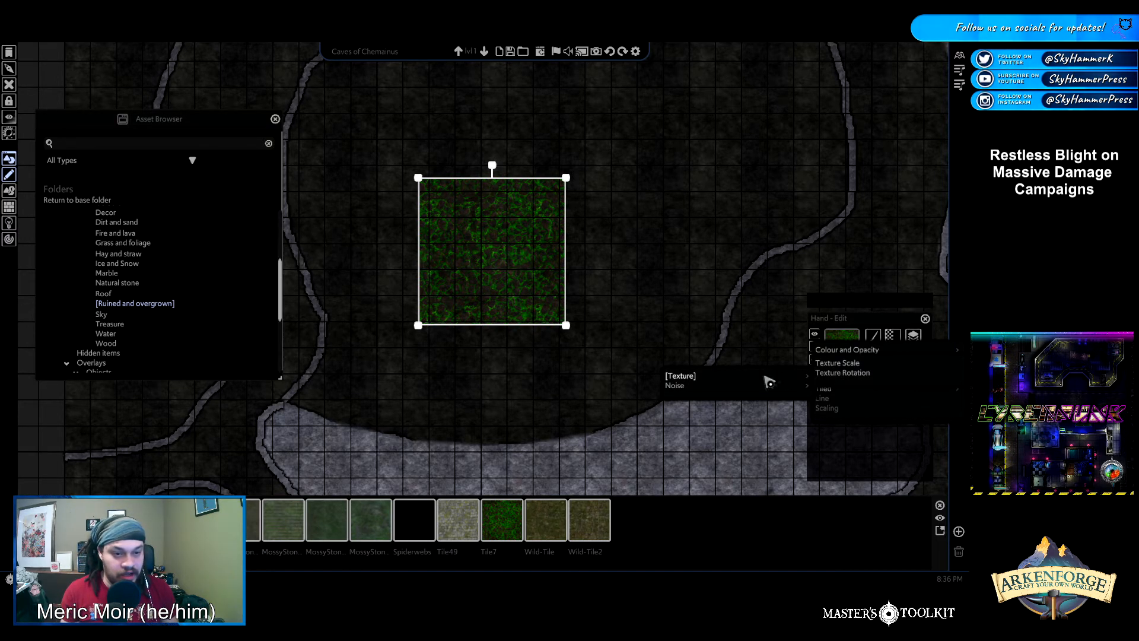
left_click(862, 403)
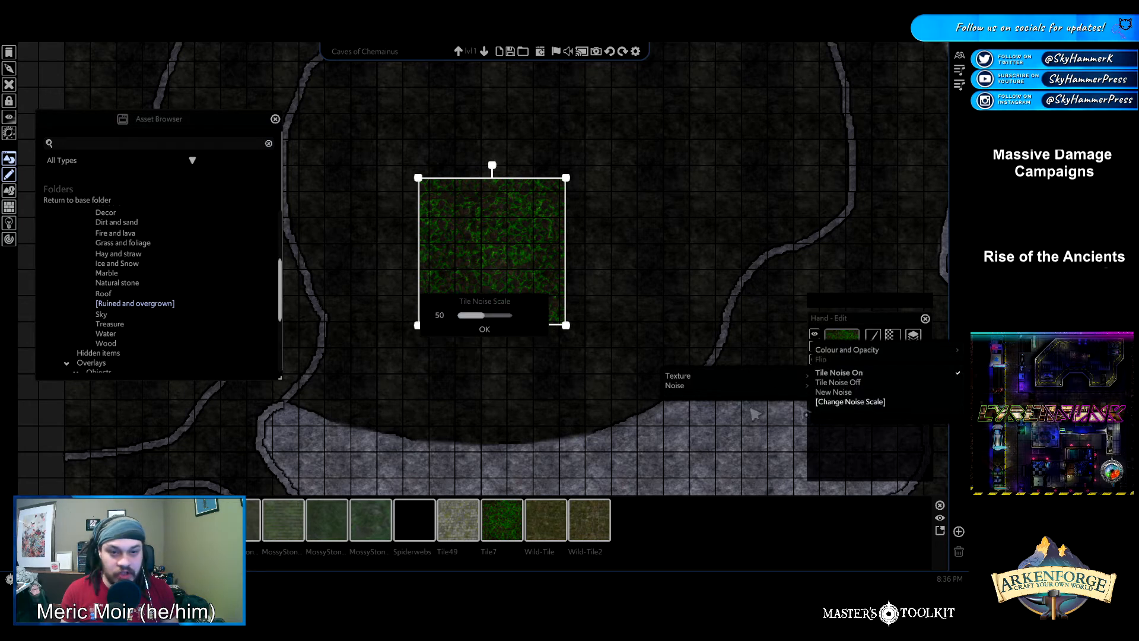
left_click_drag(483, 317, 466, 317)
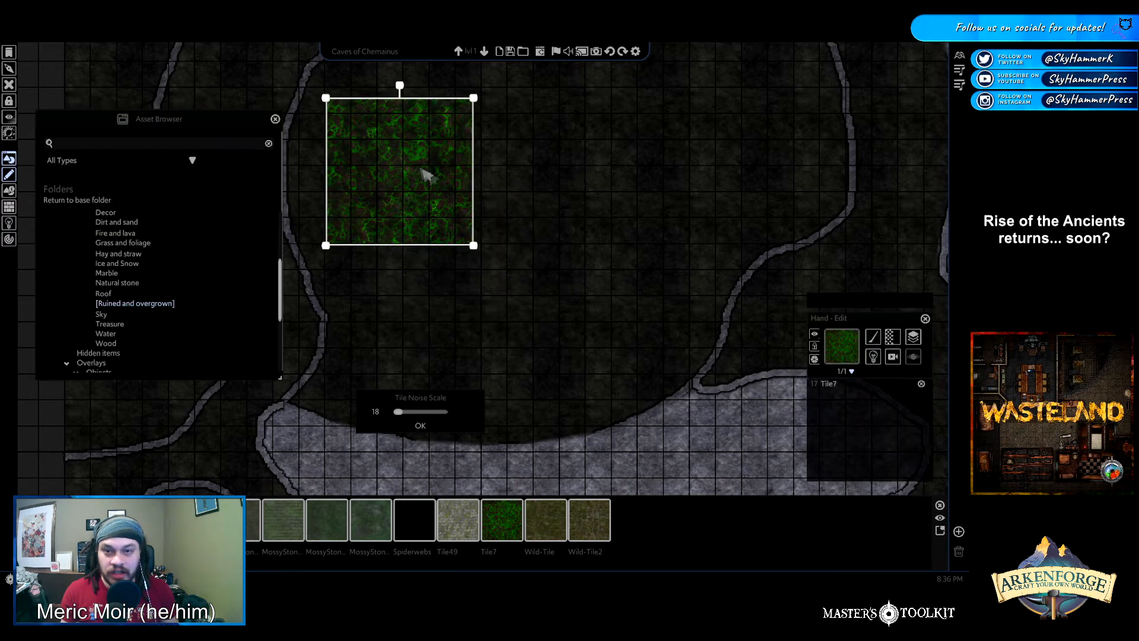
Reposition the square Tile7 patch on the cave floor and readjust its tile noise scale
left_click_drag(438, 205, 552, 251)
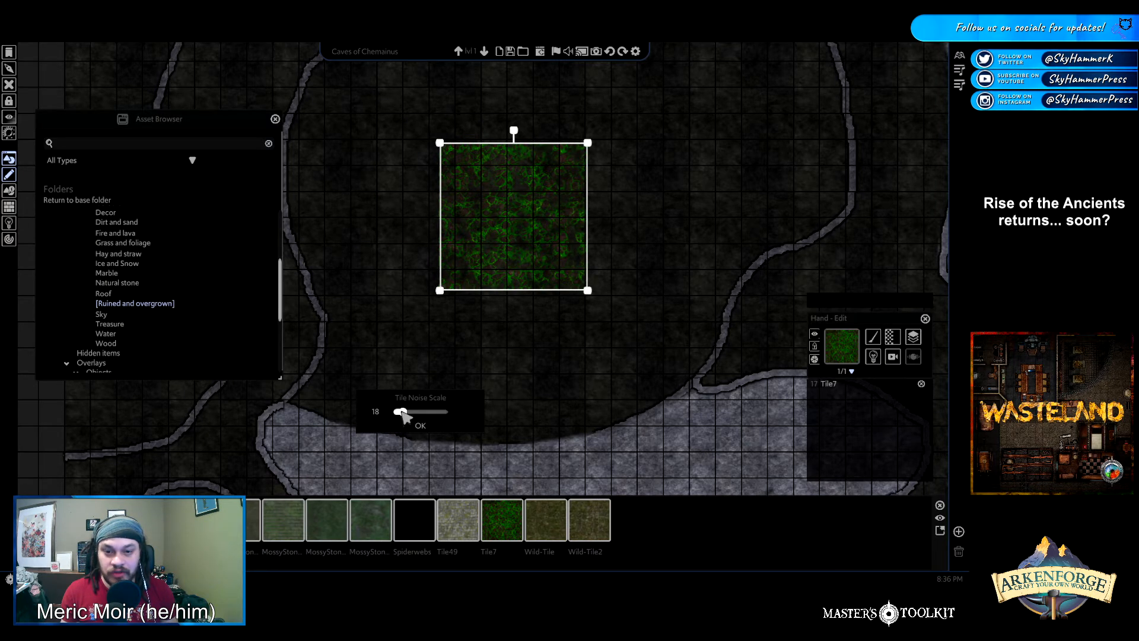
mouse_move(401, 411)
left_mouse_down()
mouse_move(443, 412)
mouse_move(393, 417)
left_mouse_up()
left_click(420, 427)
Move the Tile7 patch toward the upper part of the large cave chamber and enlarge it until it spans the chamber
scroll(506, 267, "down", 3)
left_click_drag(515, 250, 400, 174)
key("w")
key("w")
left_click_drag(442, 211, 779, 478)
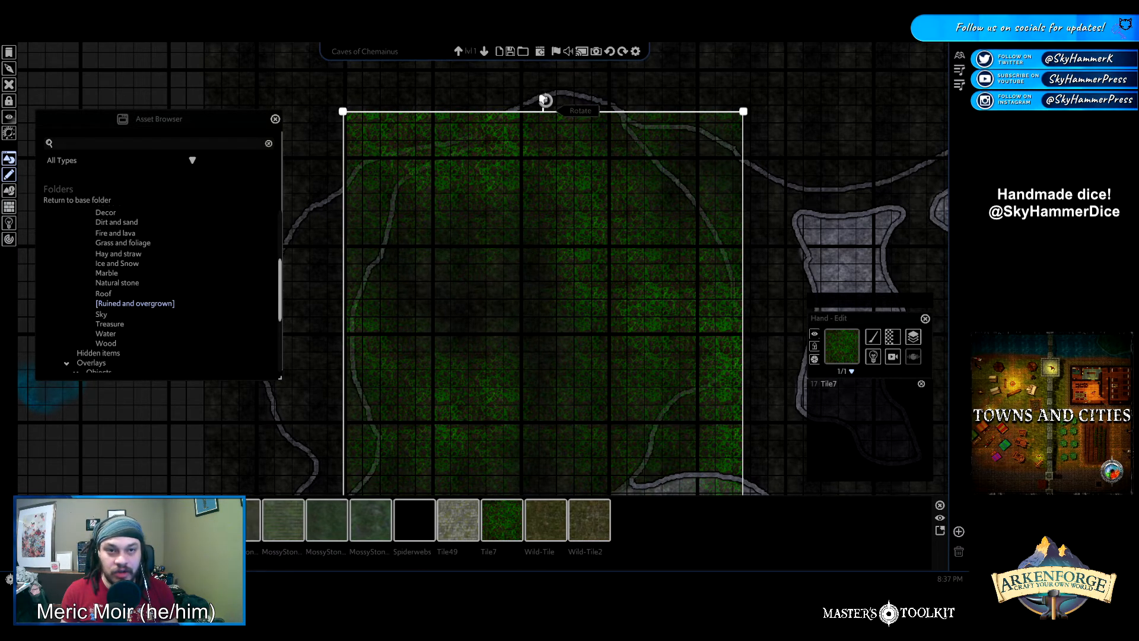
left_click_drag(536, 113, 535, 90)
key("s")
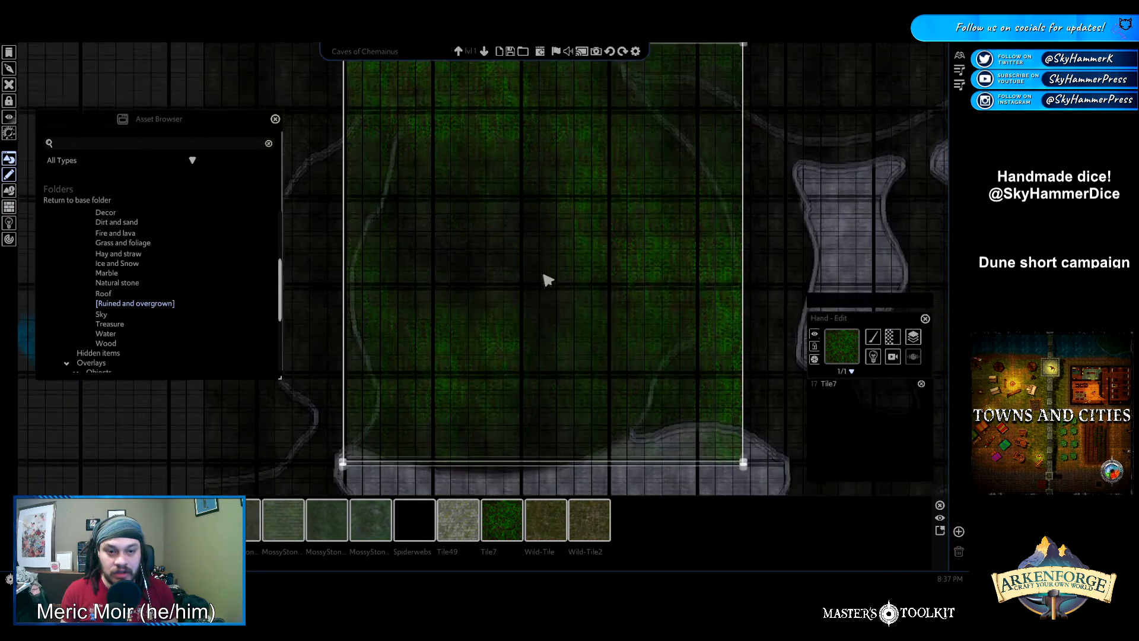
left_click_drag(515, 383, 516, 402)
Check how the enlarged Tile7 patch covers the chamber, shrink it from its upper-left corner and reposition it within the walls
left_click(304, 210)
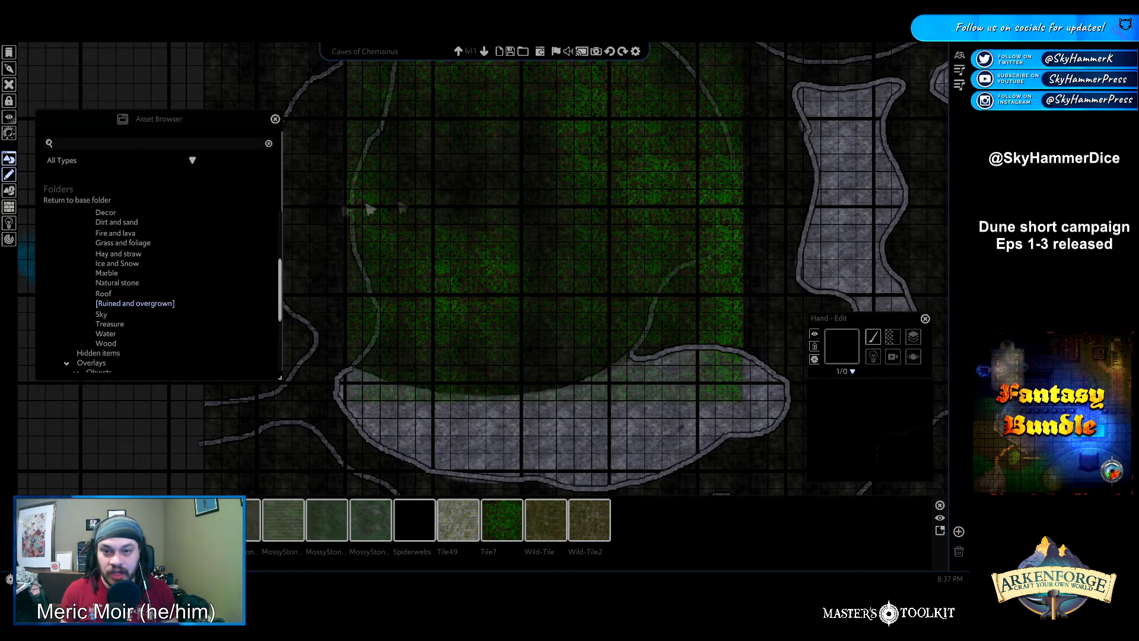
scroll(615, 295, "up", 2)
scroll(615, 295, "down", 3)
key("w")
key("a")
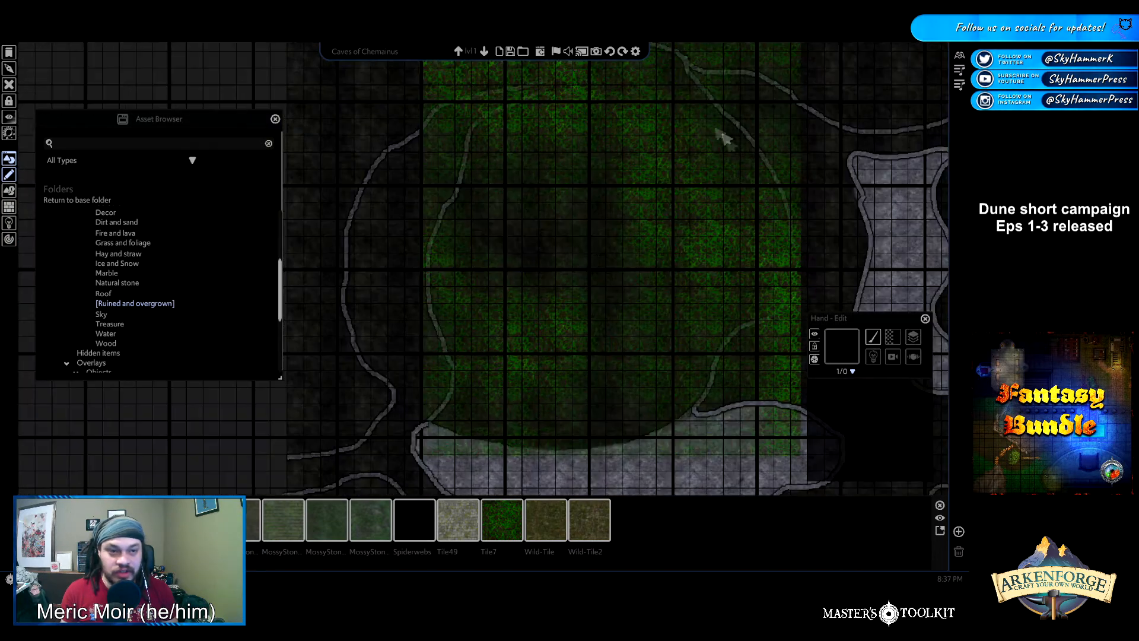
key("w")
key("d")
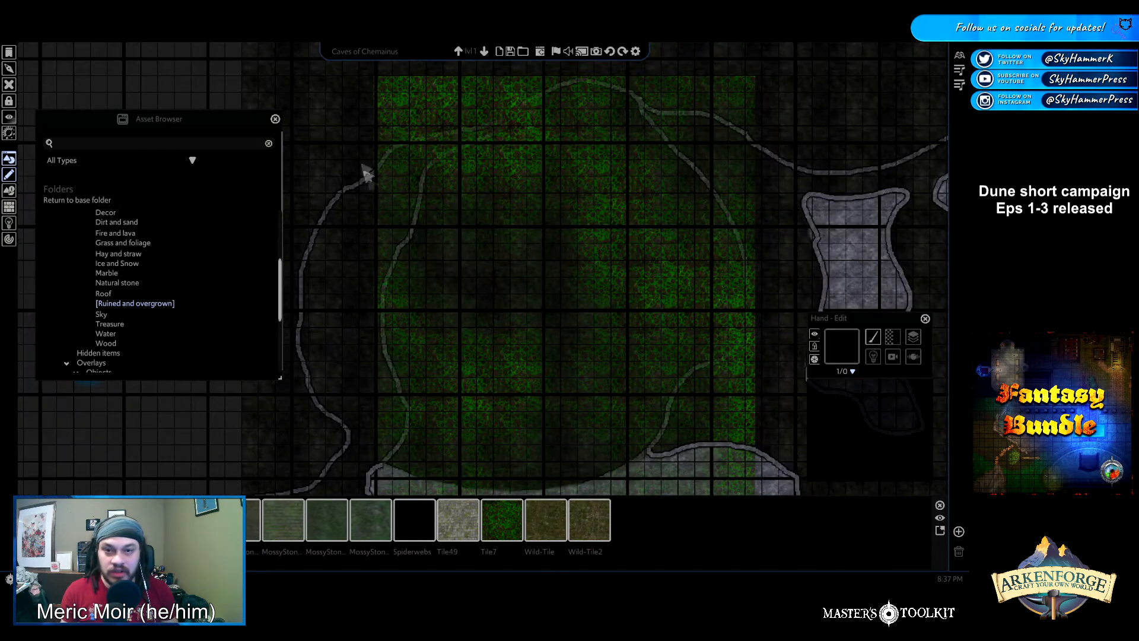
left_click(413, 108)
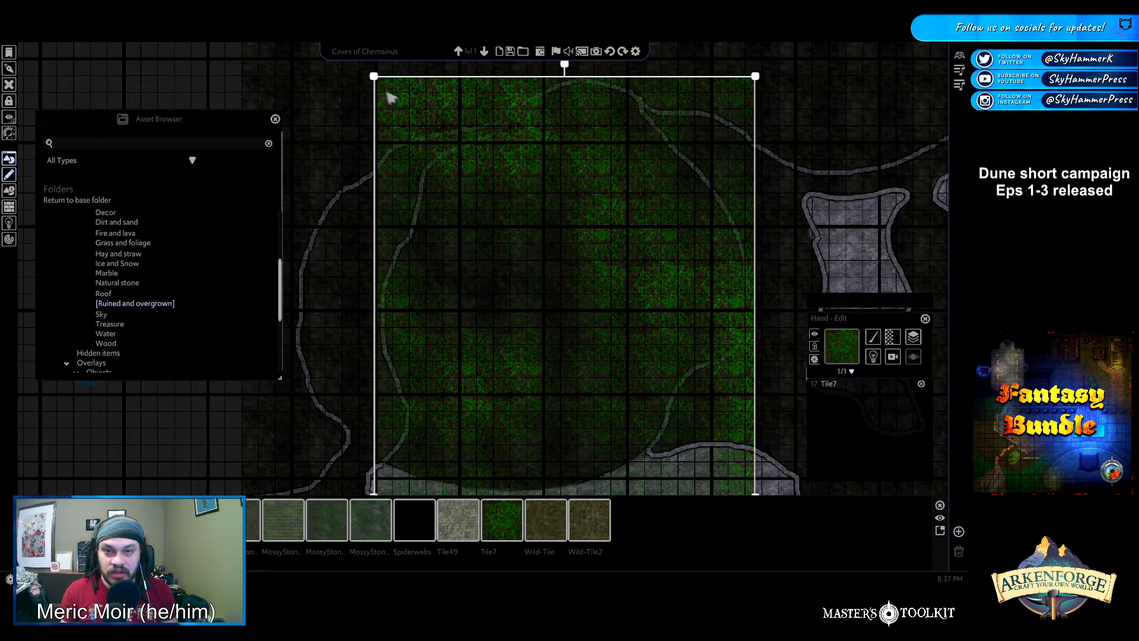
left_click_drag(373, 75, 510, 227)
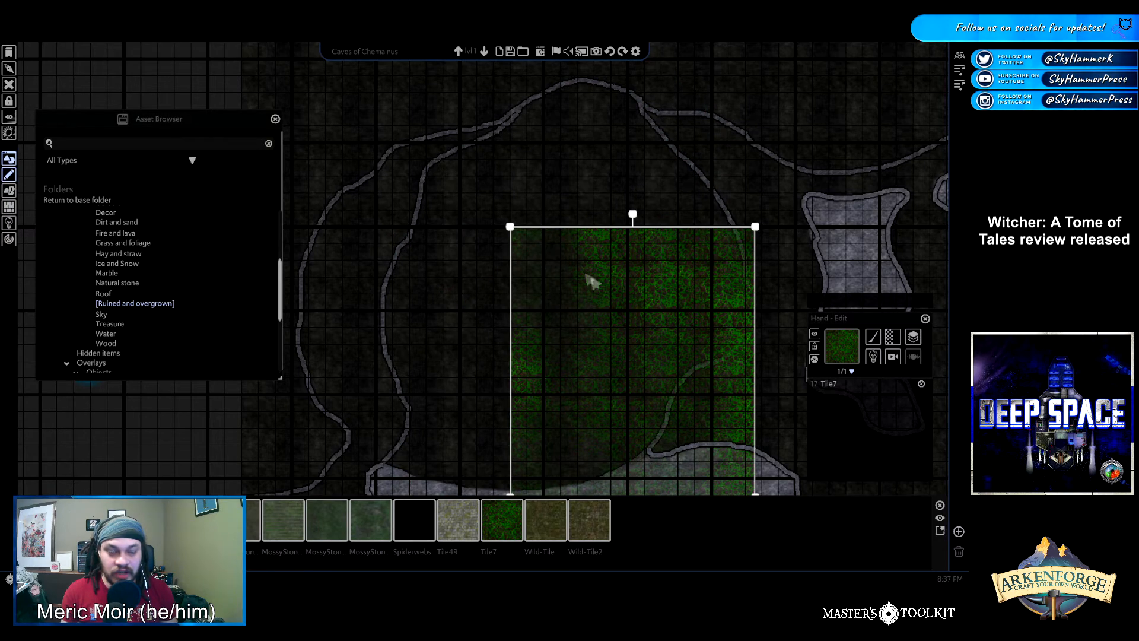
middle_click_drag(612, 353, 563, 276)
left_click_drag(555, 292, 492, 264)
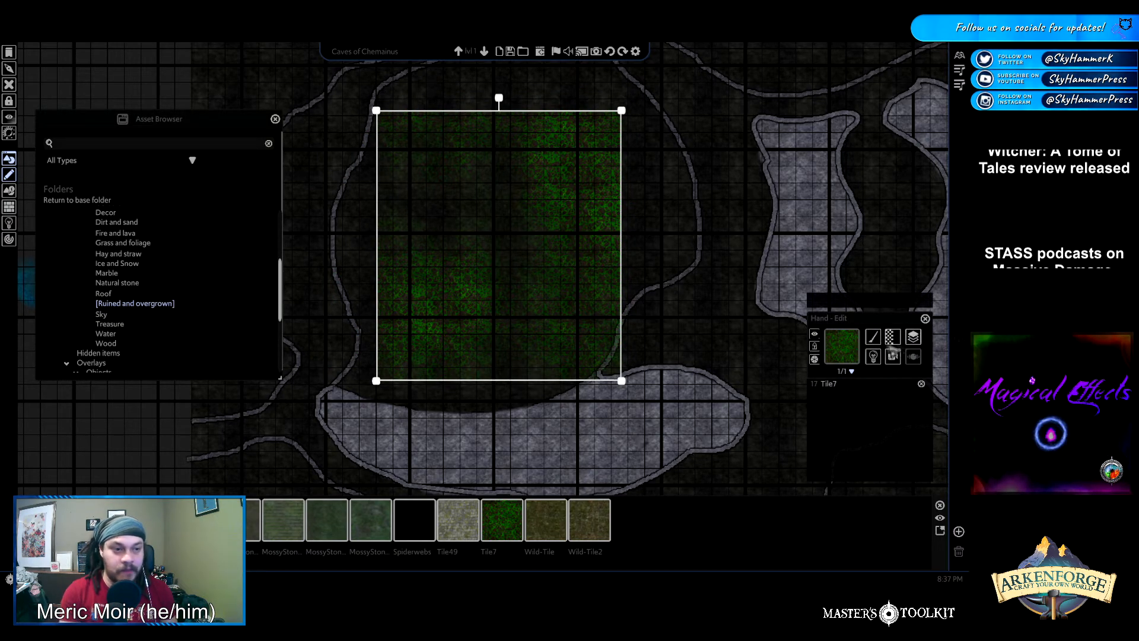
Replace the square patch with Tile7 painted over the whole chamber floor, using the tiled brush at width 2.00
key("Delete")
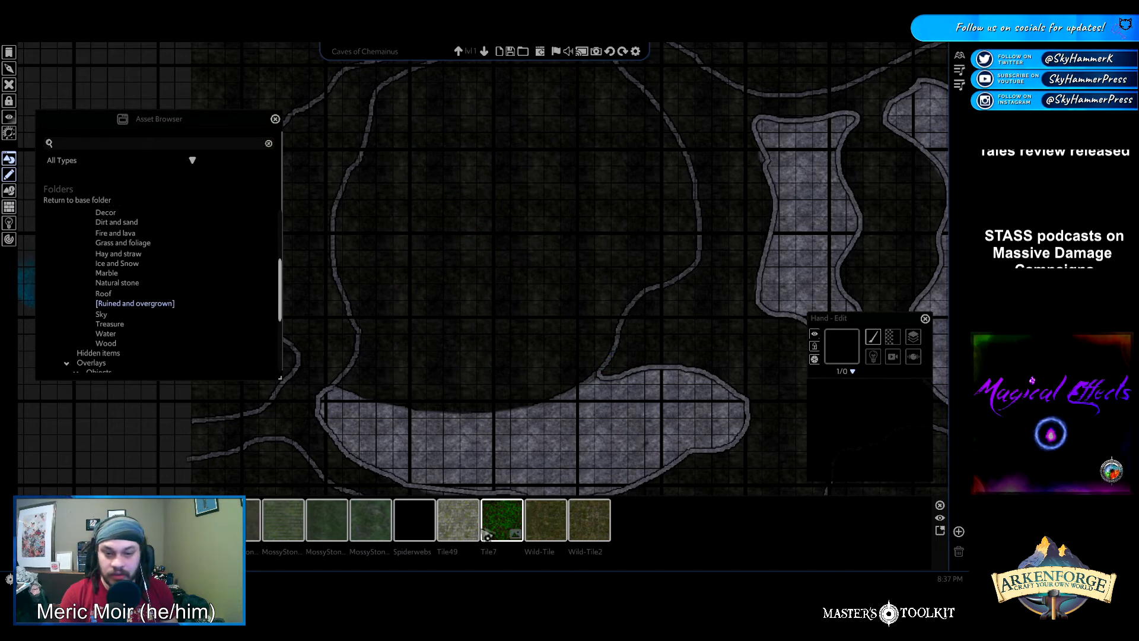
left_click(502, 520)
left_click(873, 337)
mouse_move(853, 363)
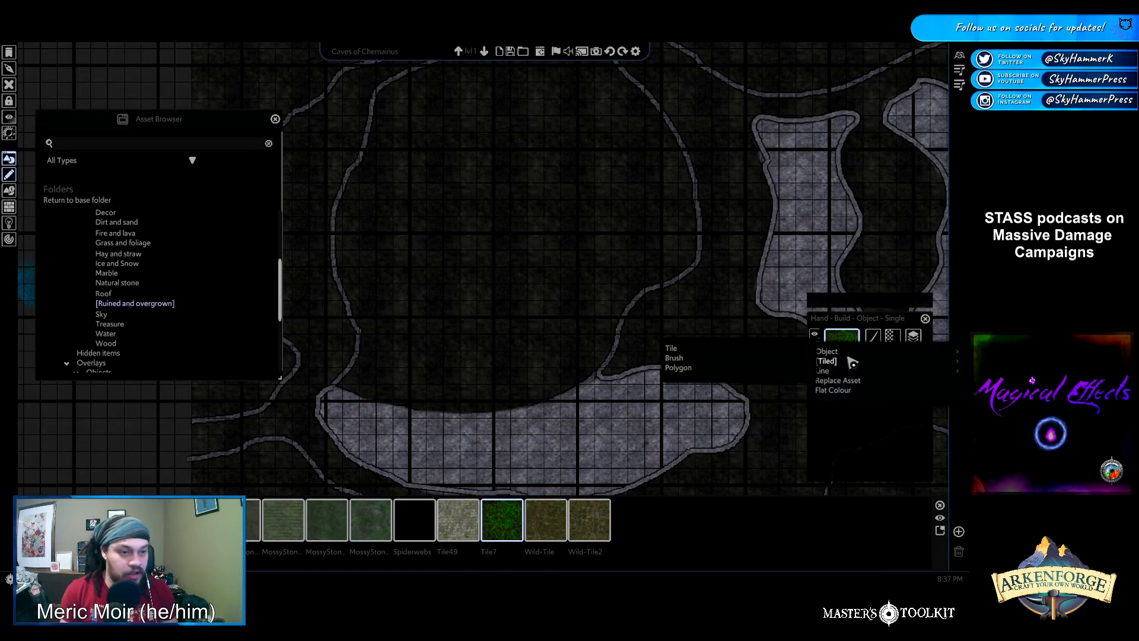
left_click(677, 358)
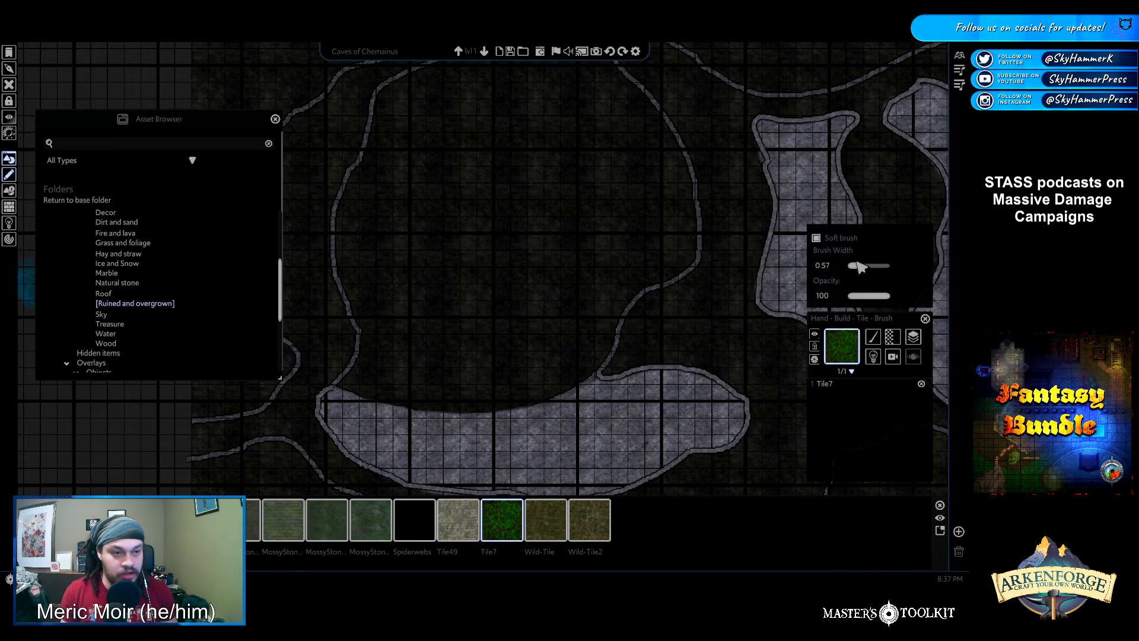
left_click_drag(865, 275, 893, 267)
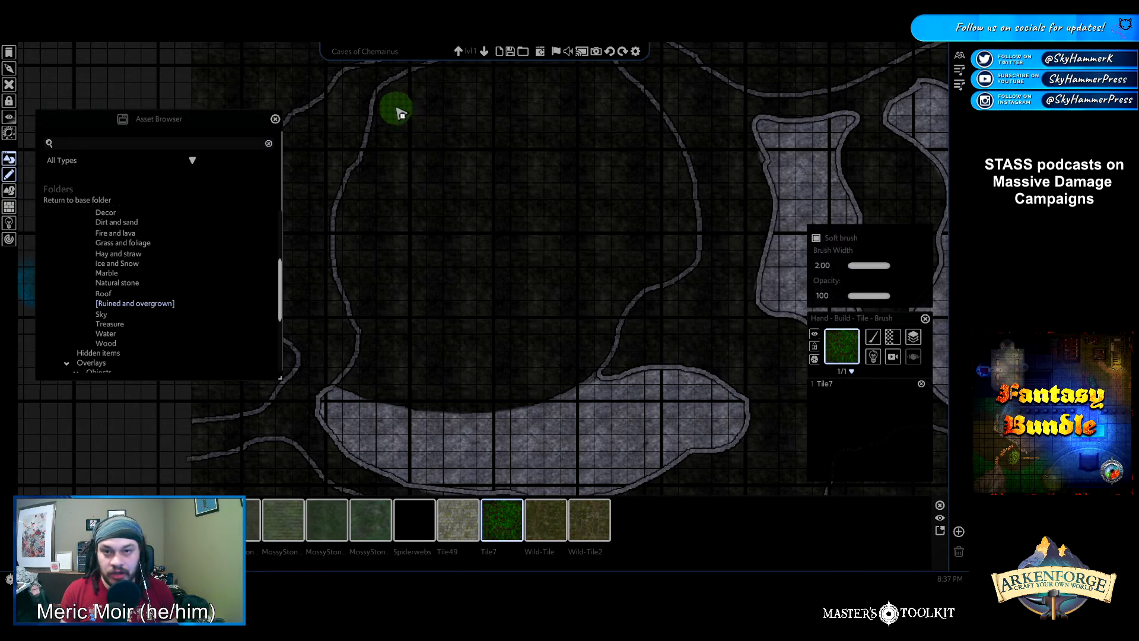
key("Up")
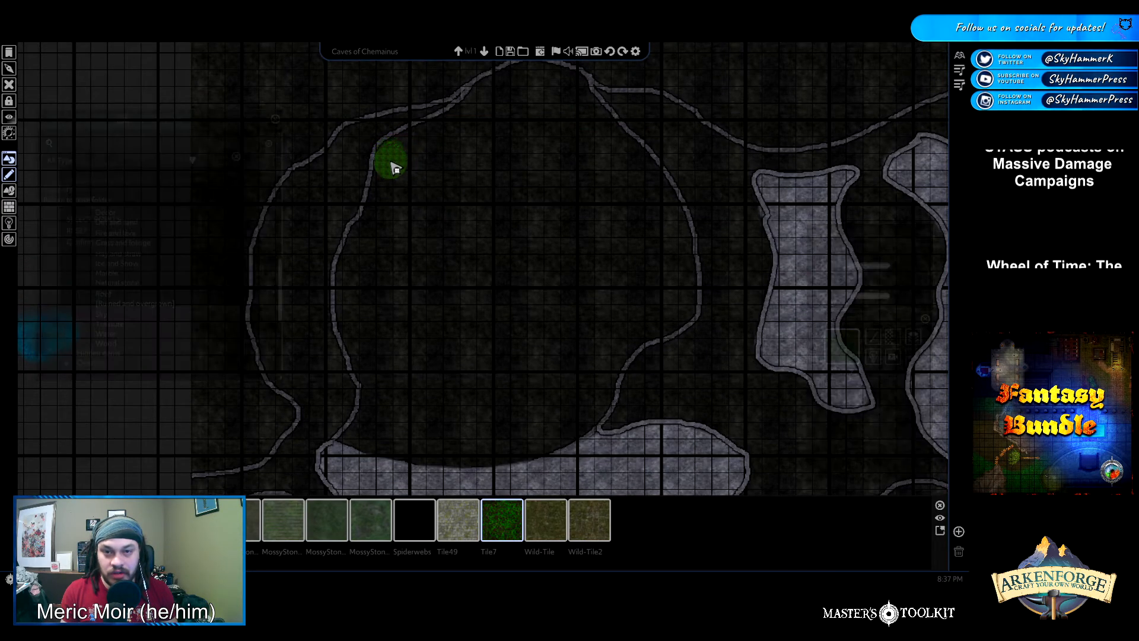
mouse_move(387, 188)
left_mouse_down()
mouse_move(350, 302)
mouse_move(393, 455)
mouse_move(531, 447)
mouse_move(687, 295)
mouse_move(659, 194)
mouse_move(578, 92)
mouse_move(478, 104)
mouse_move(510, 125)
mouse_move(564, 114)
mouse_move(649, 213)
mouse_move(593, 172)
mouse_move(389, 415)
mouse_move(605, 362)
mouse_move(409, 255)
mouse_move(564, 237)
mouse_move(439, 386)
mouse_move(487, 165)
mouse_move(547, 301)
mouse_move(606, 258)
left_mouse_up()
Turn on tile noise for the painted Tile7 area and set its noise scale to 7
left_click(635, 280)
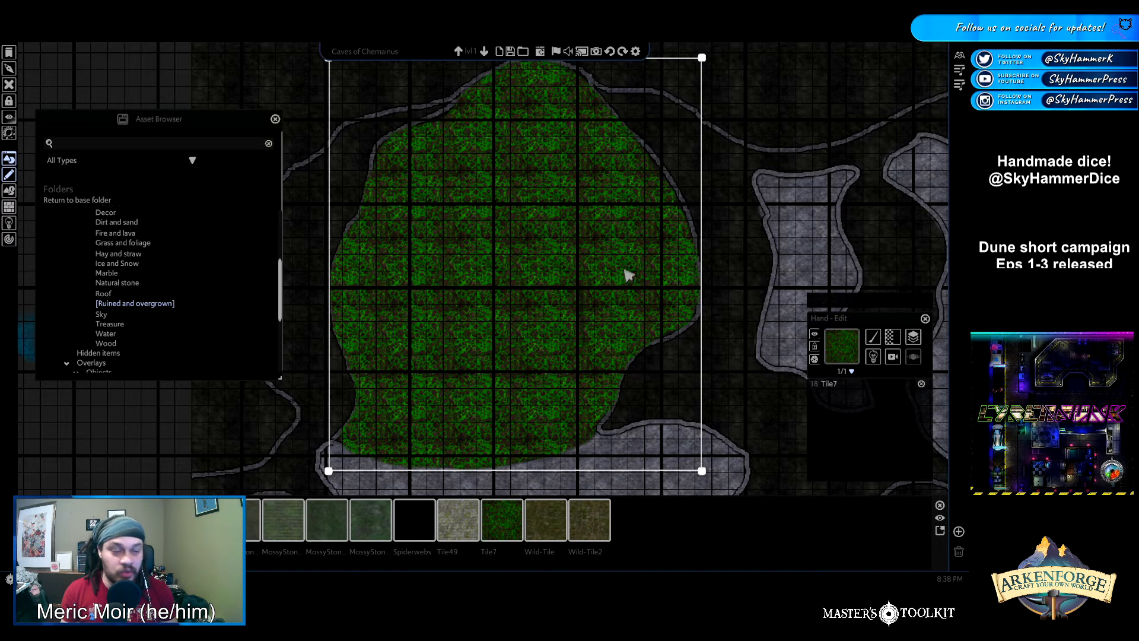
left_click(890, 337)
mouse_move(854, 392)
left_click(741, 389)
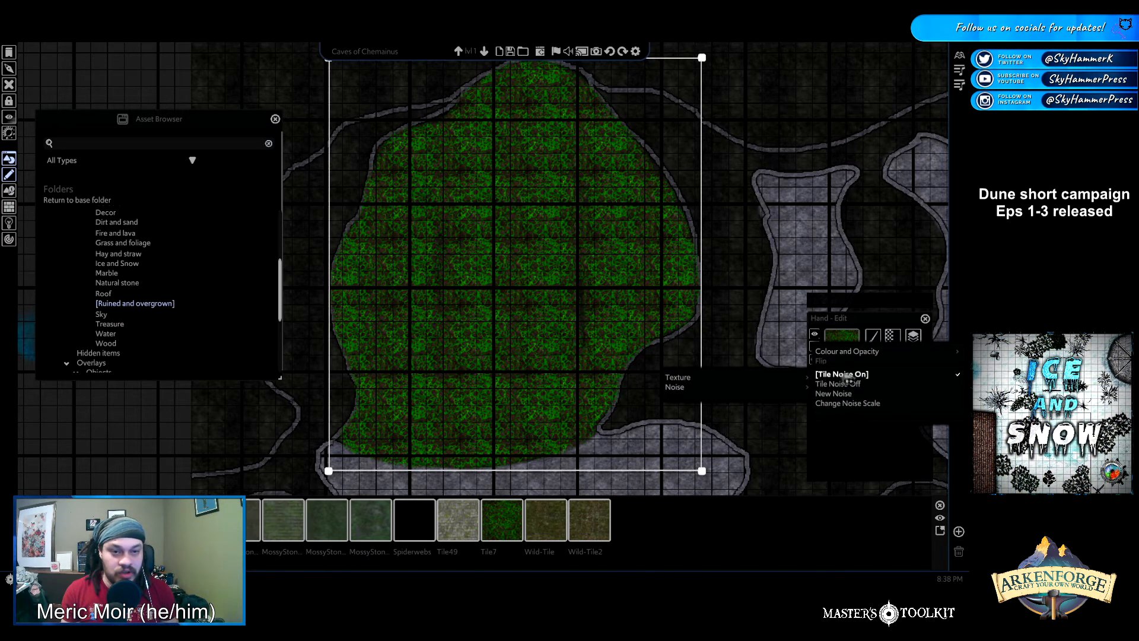
left_click(847, 403)
left_click_drag(464, 315, 466, 321)
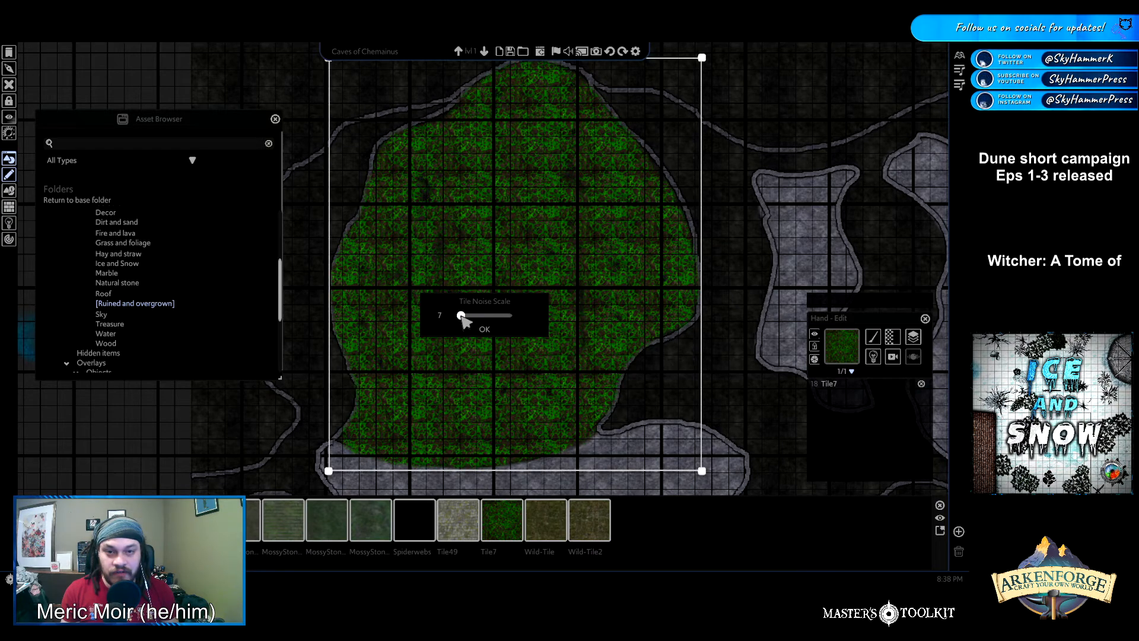
left_click(482, 328)
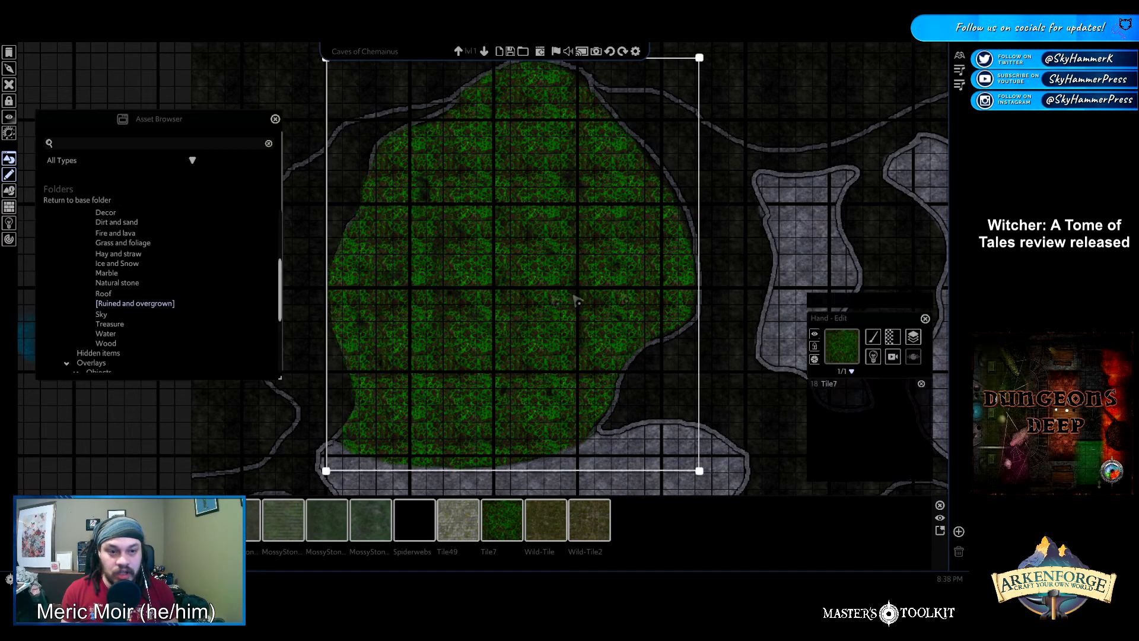
Move the painted Tile7 area down one level and compare how it looks from levels 1 and 0
left_click(913, 337)
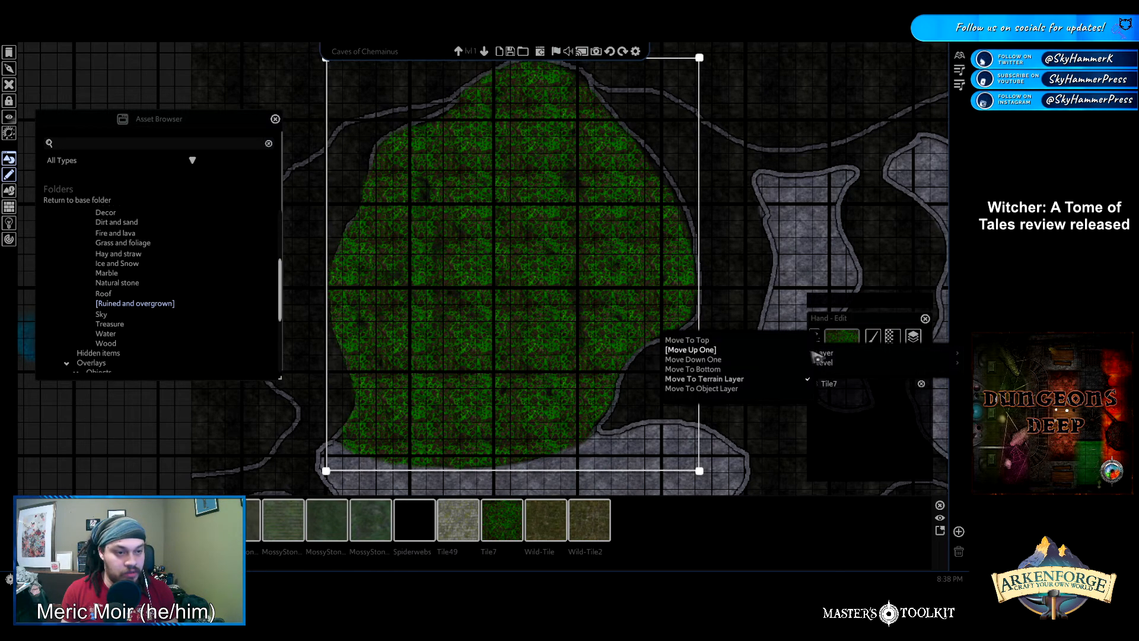
mouse_move(830, 363)
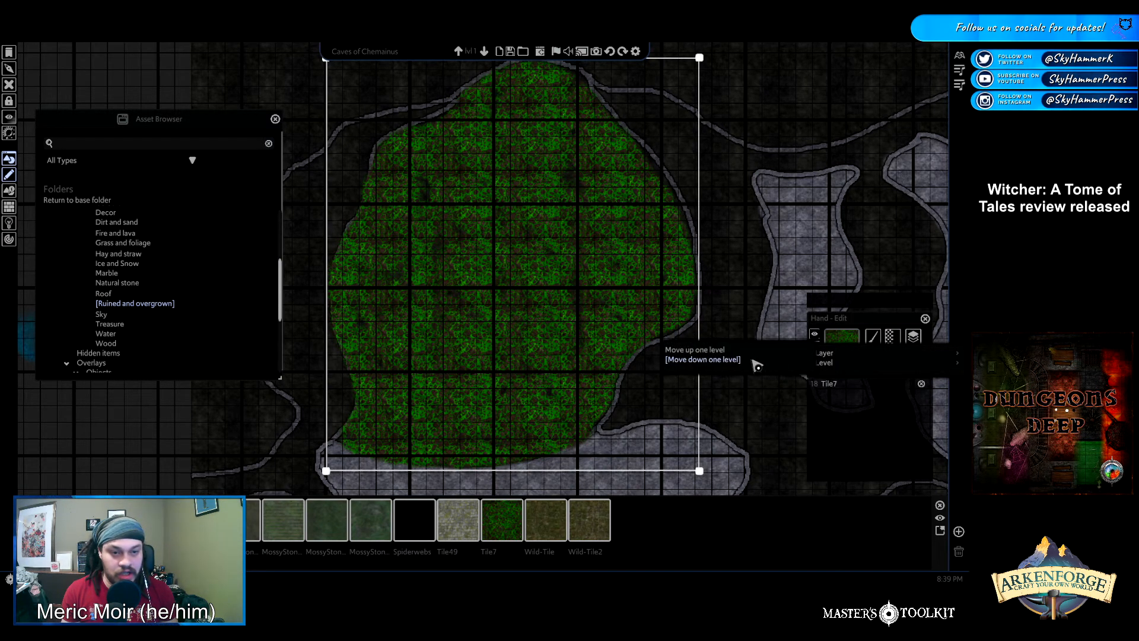
left_click(754, 360)
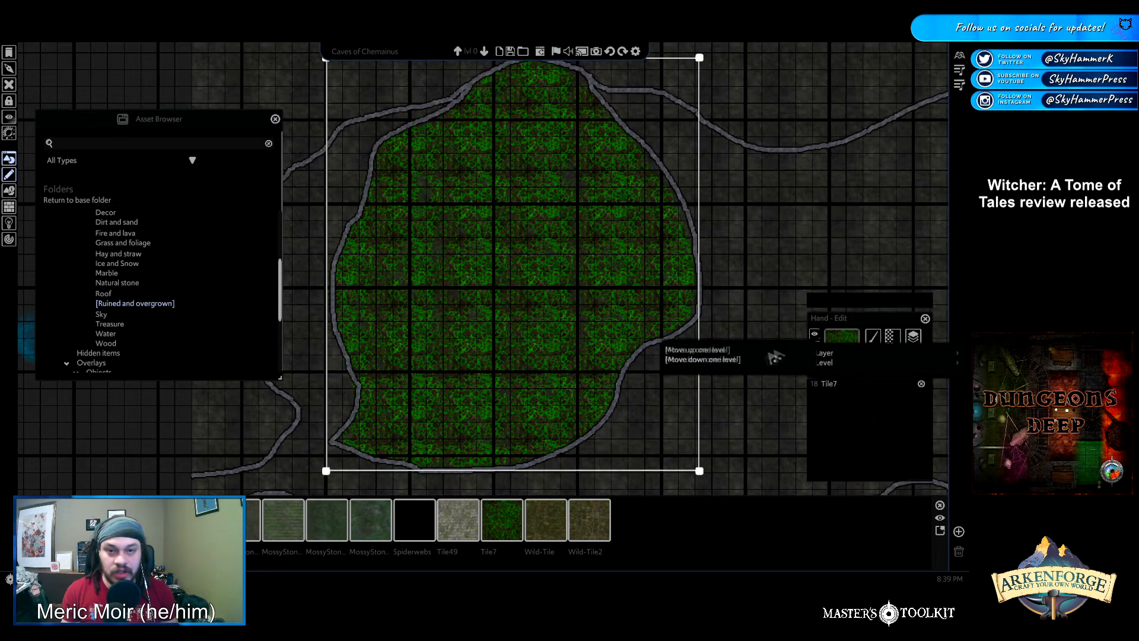
left_click(735, 143)
left_click(460, 51)
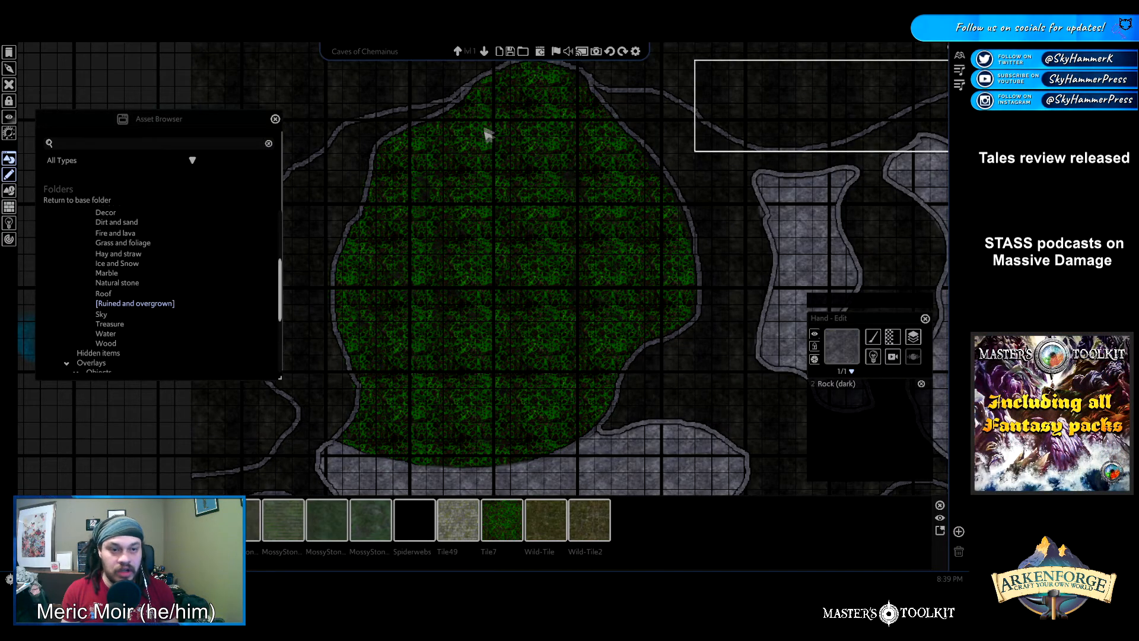
left_click(484, 51)
Select the painted Tile7 area on level 0 and set its tile noise scale to 1
left_click(465, 261)
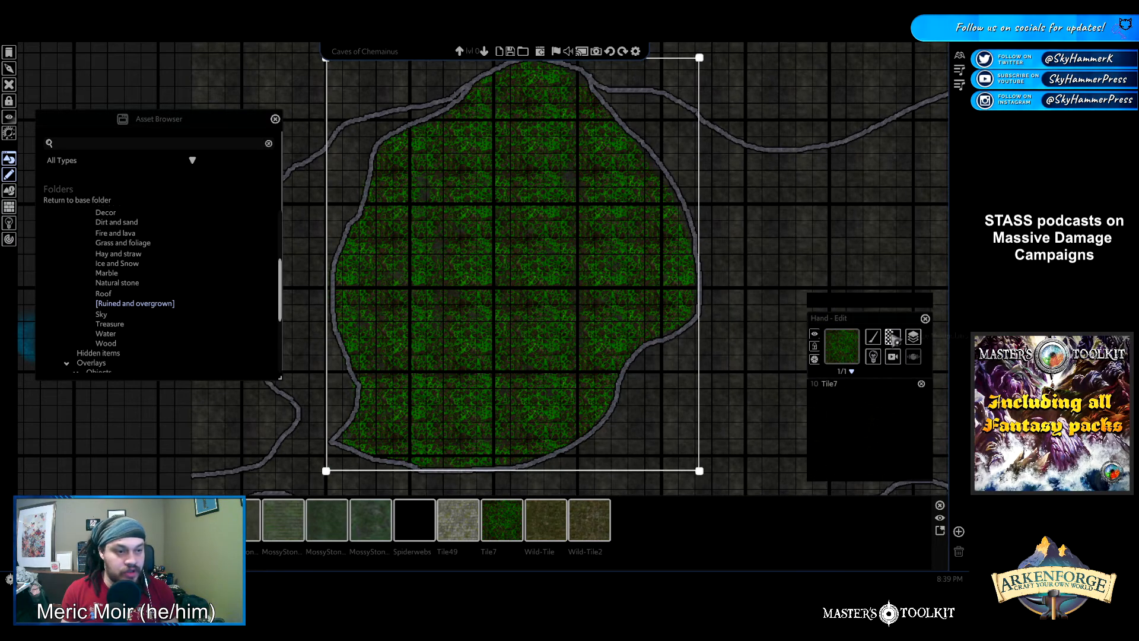
left_click(841, 346)
mouse_move(883, 387)
mouse_move(762, 381)
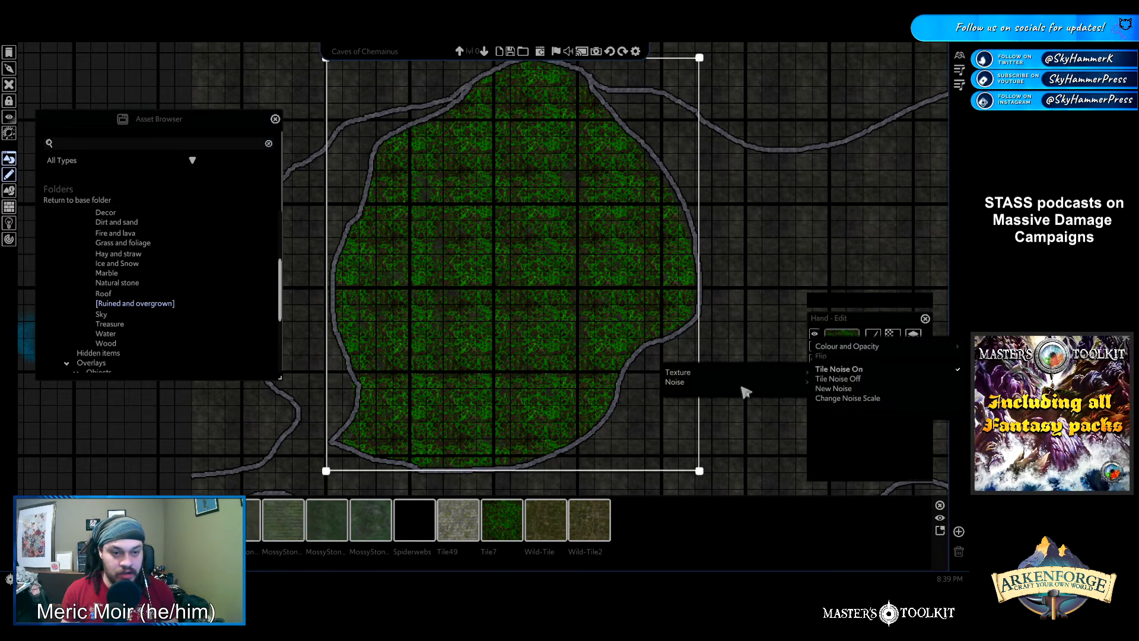
left_click(865, 406)
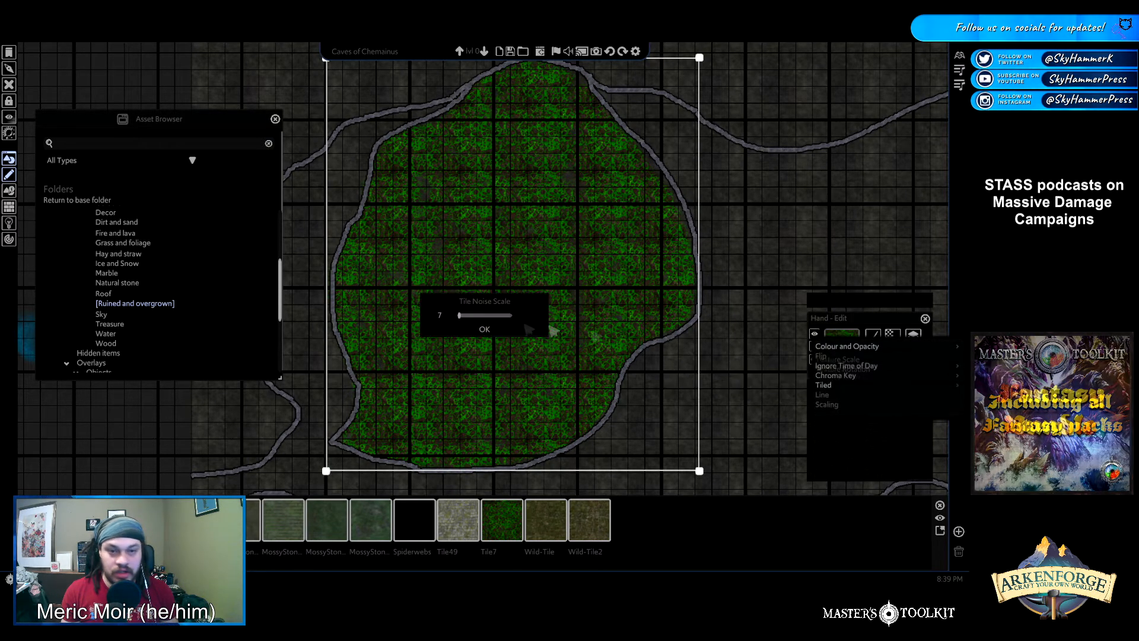
left_click_drag(475, 316, 446, 316)
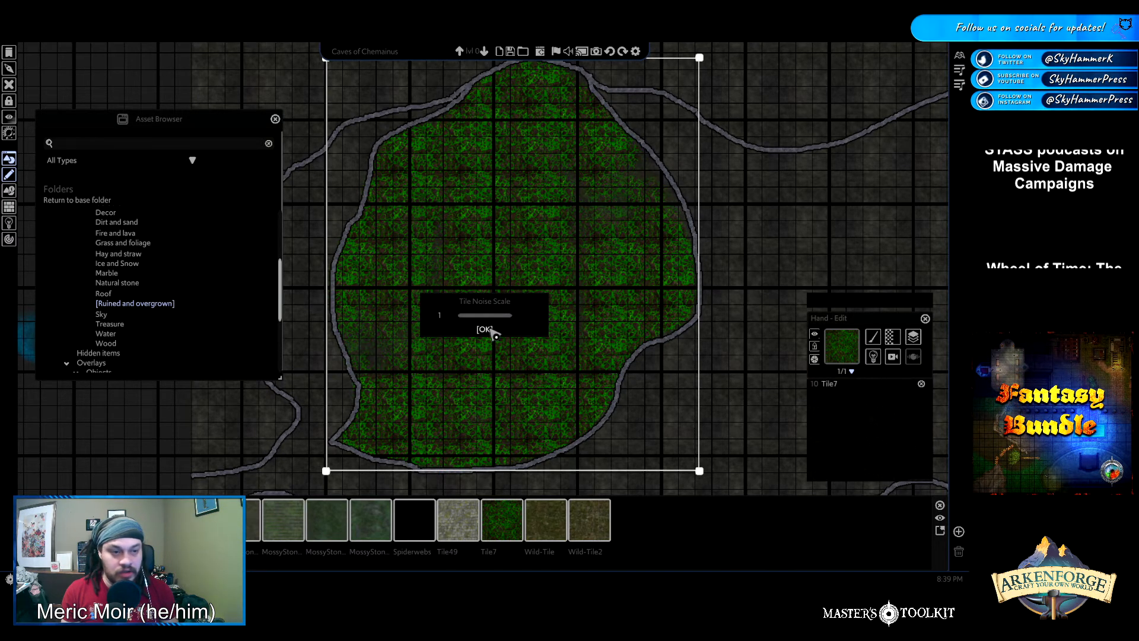
Fine-tune the noise scale of the painted Tile7 area again, keeping it near the low end of the range
left_click(846, 350)
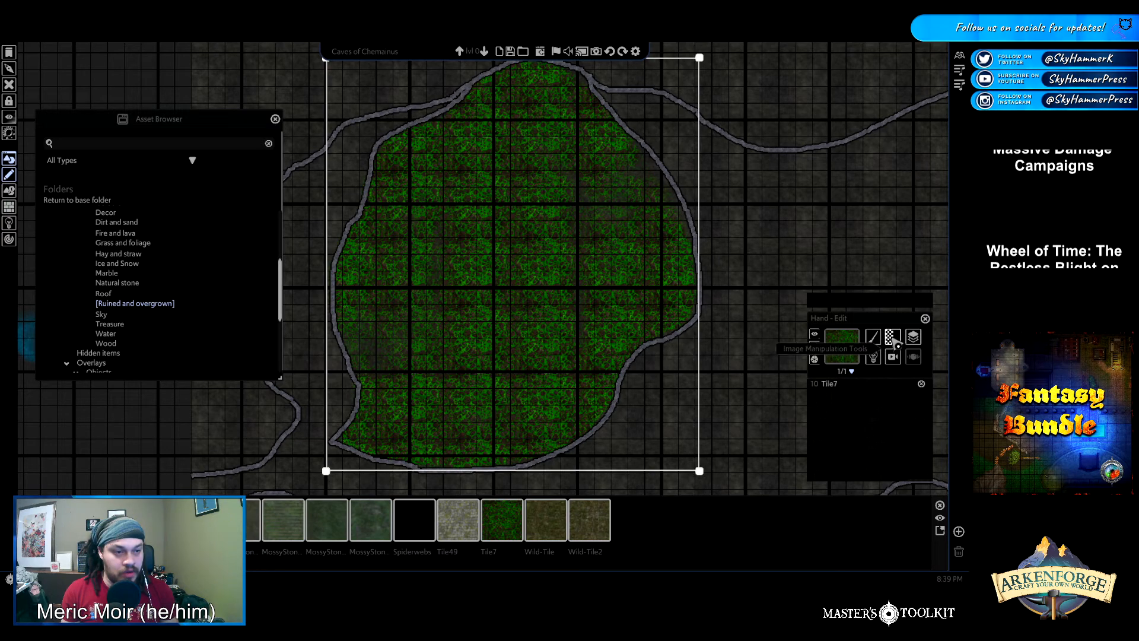
mouse_move(858, 359)
mouse_move(779, 391)
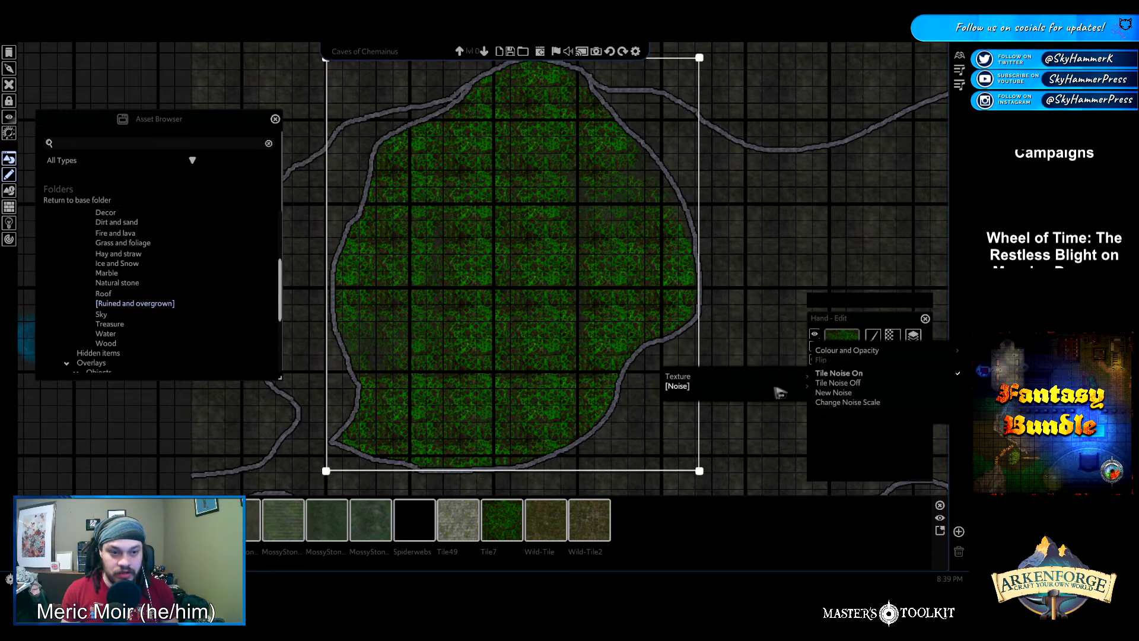
left_click(852, 403)
left_click_drag(465, 317, 456, 322)
left_click(485, 329)
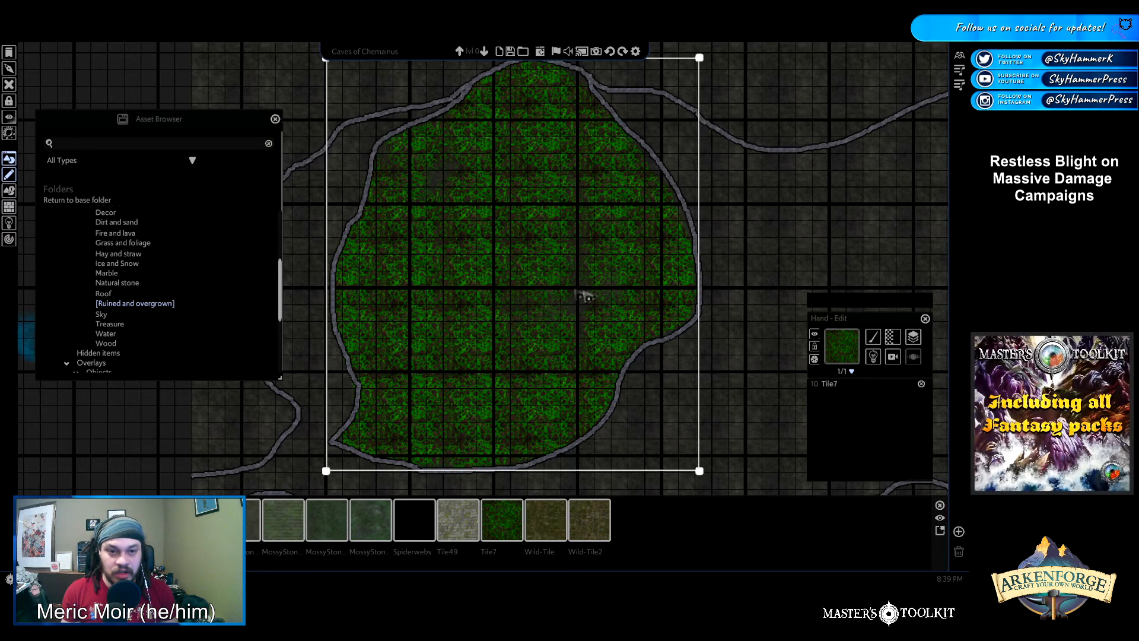
Reduce the opacity of the painted Tile7 area to 17 and check how it blends with the cave floor
left_click(891, 336)
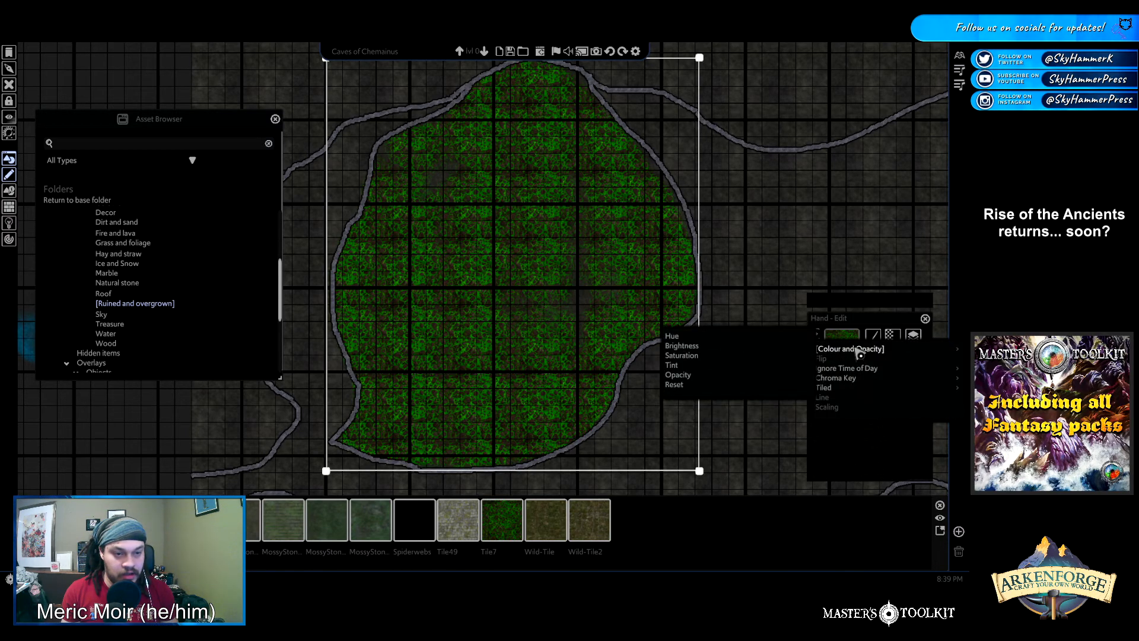
left_click(689, 376)
left_click_drag(512, 318, 472, 321)
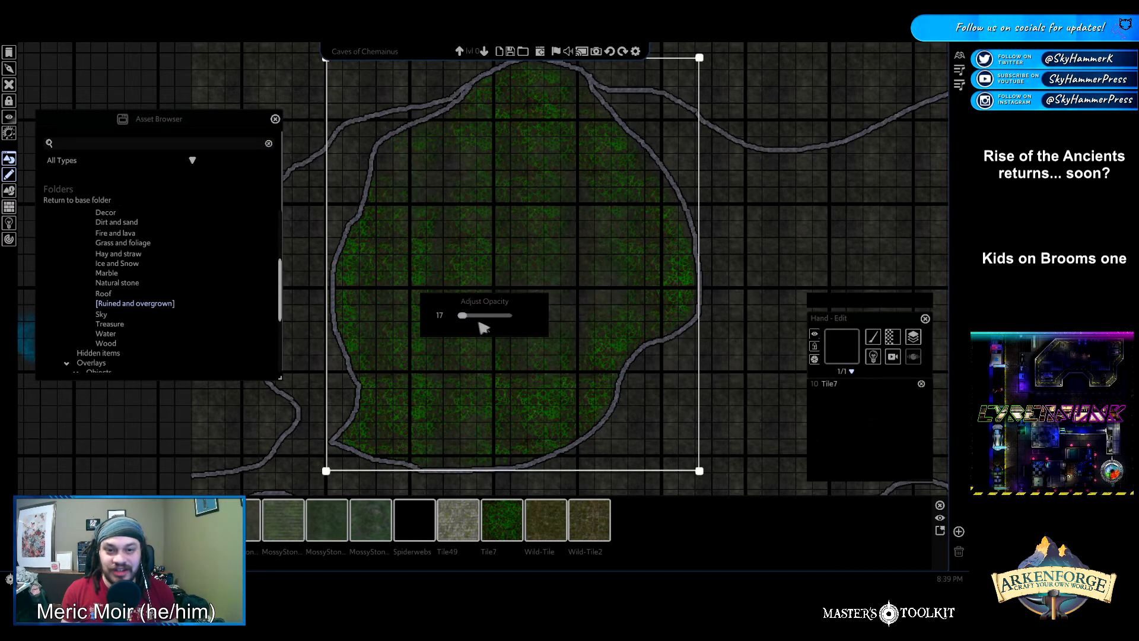
left_click(485, 331)
left_click(803, 246)
scroll(806, 246, "down", 3)
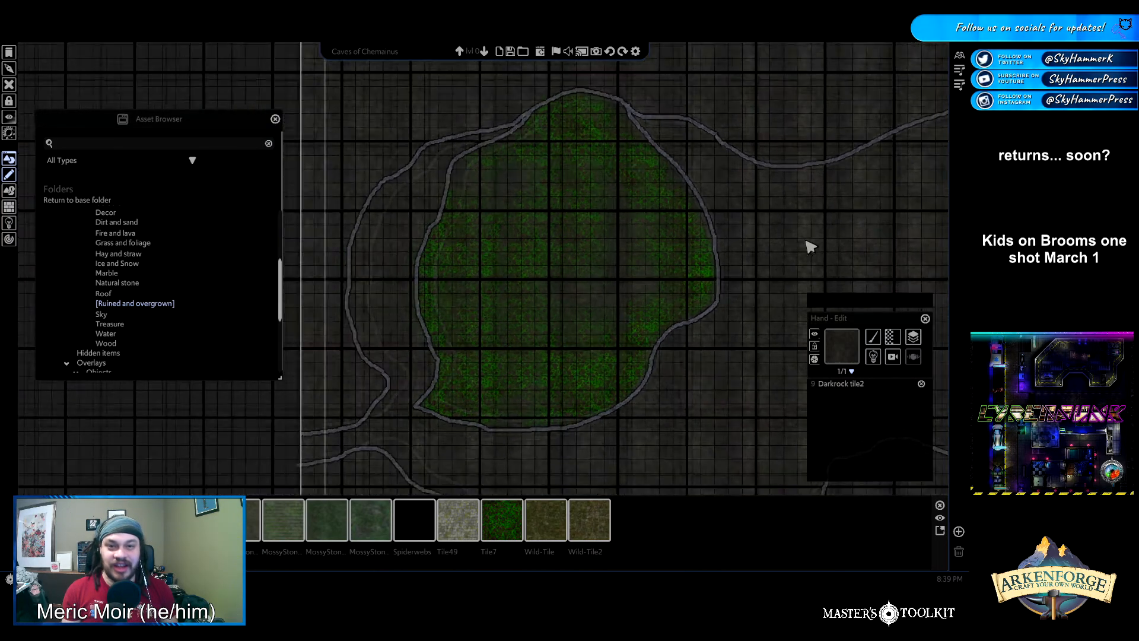
scroll(806, 247, "up", 3)
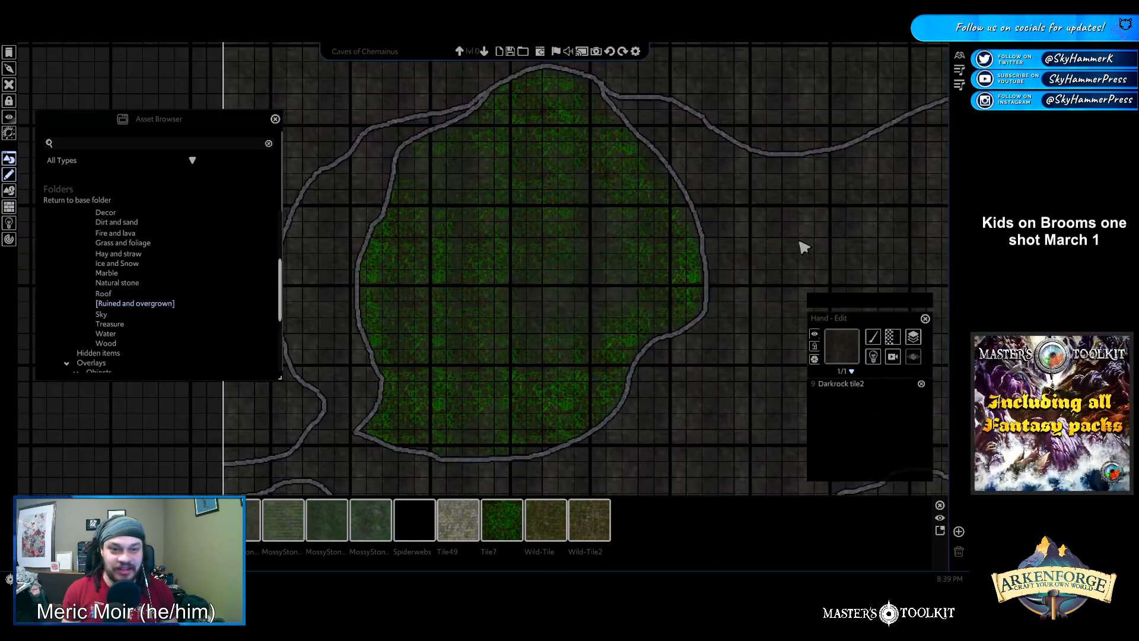
Raise the hidden Tile38 water patch above the moss in the layer order, then shift it slightly toward the cave's southern wall and enlarge it
key("Left")
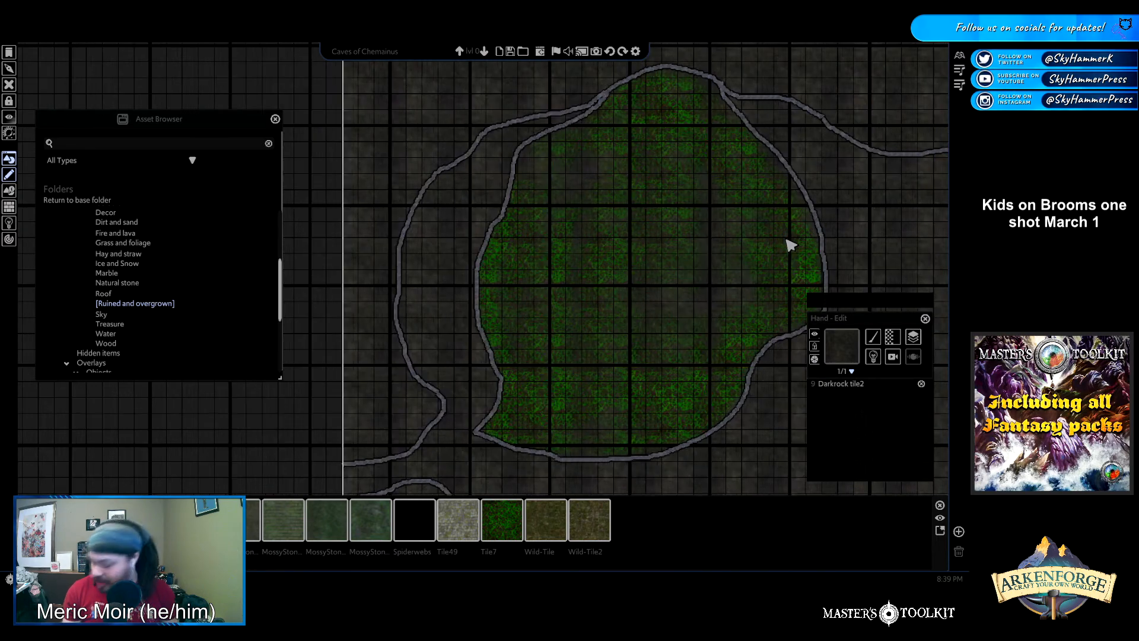
scroll(784, 263, "down", 2)
scroll(419, 243, "up", 2)
left_click(386, 269)
left_click_drag(379, 272, 475, 287)
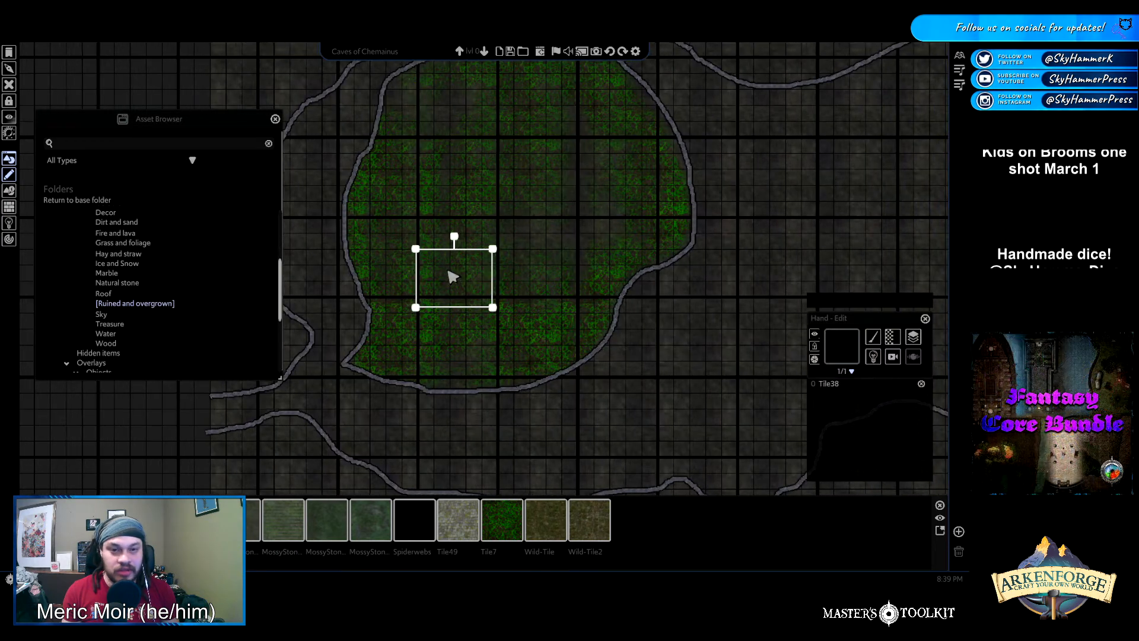
left_click(913, 336)
mouse_move(849, 356)
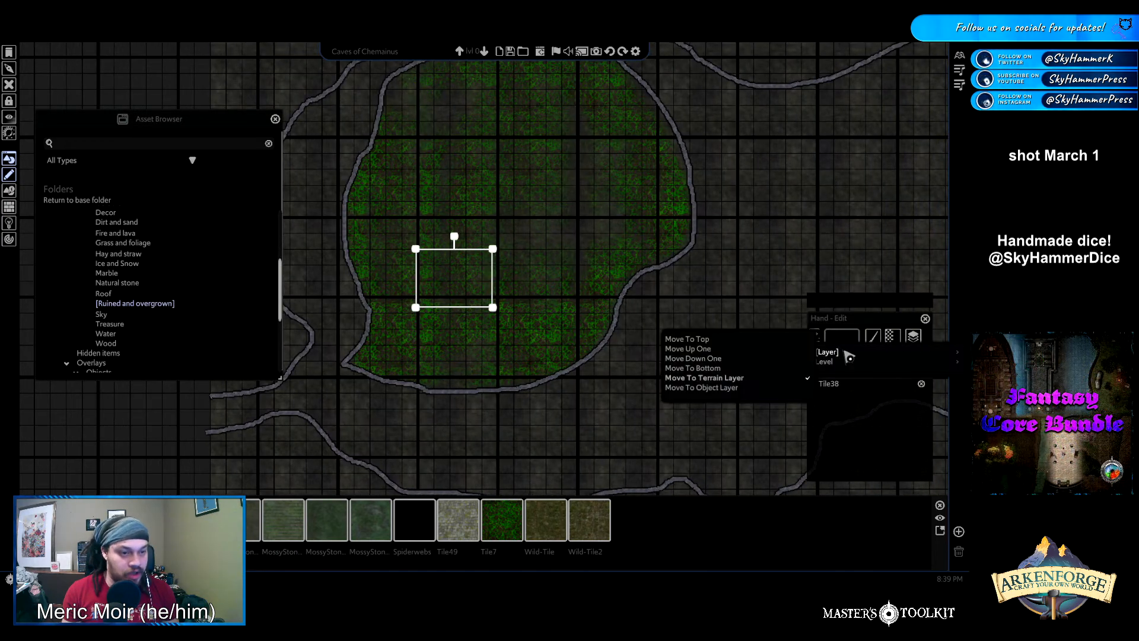
left_click(712, 350)
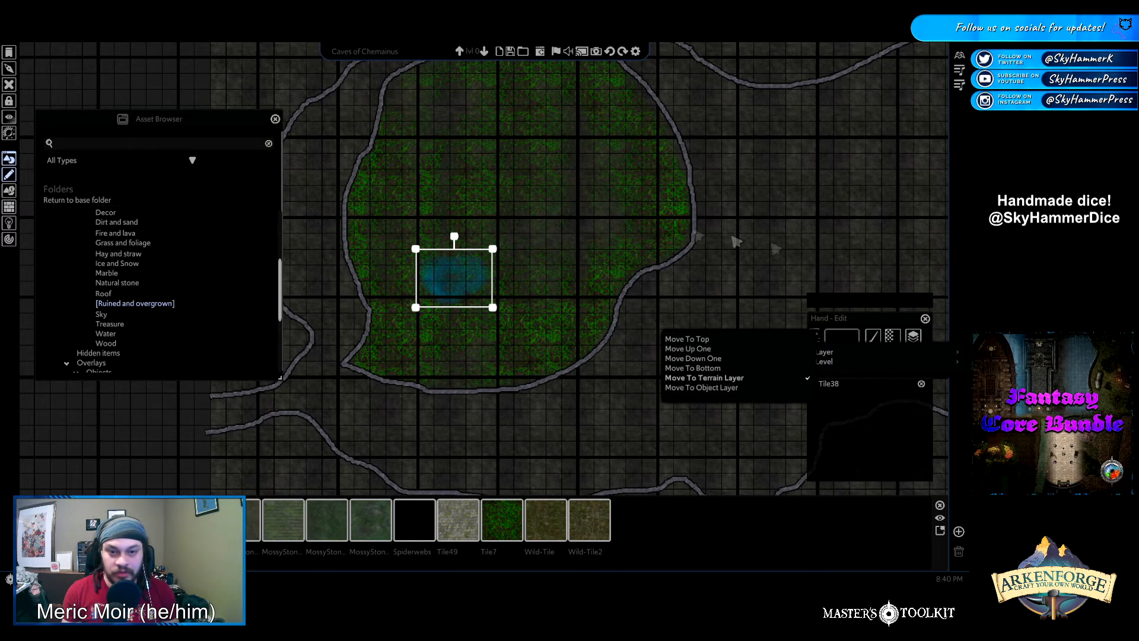
scroll(597, 316, "up", 2)
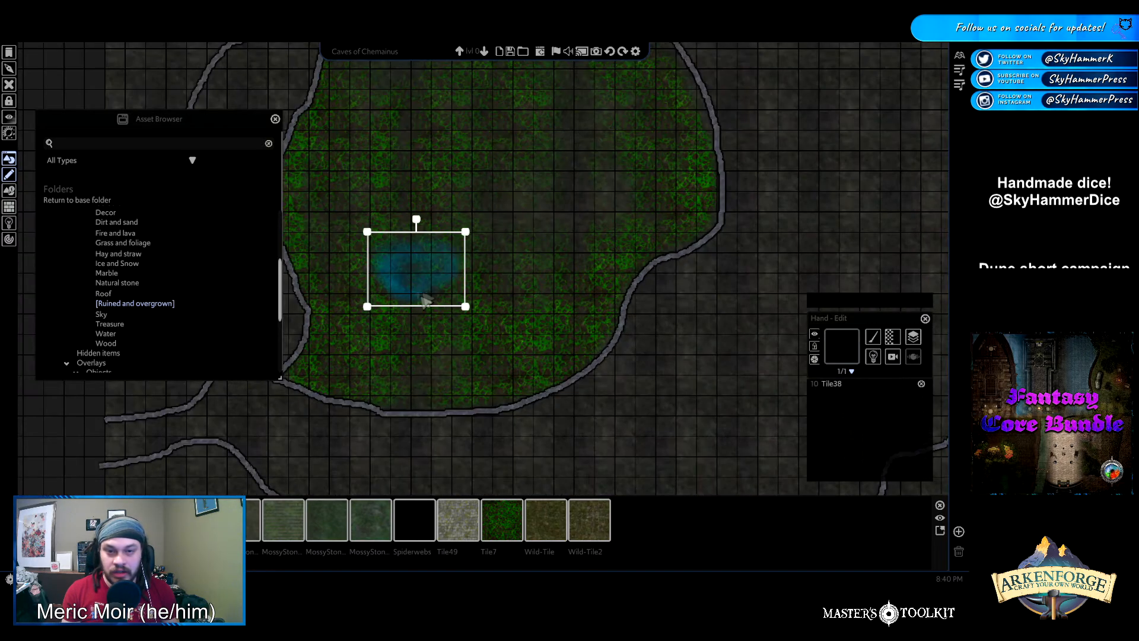
left_click_drag(467, 306, 398, 309)
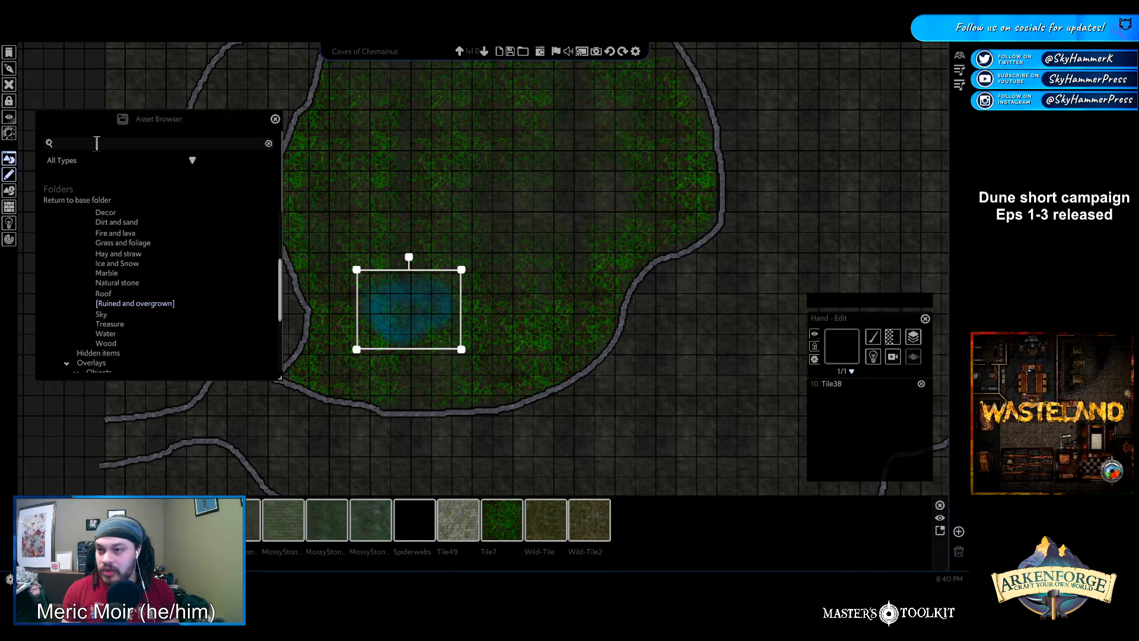
Search the assets for "water" and browse the results and the Fantasy modular objects folders for a suitable water asset
type("water")
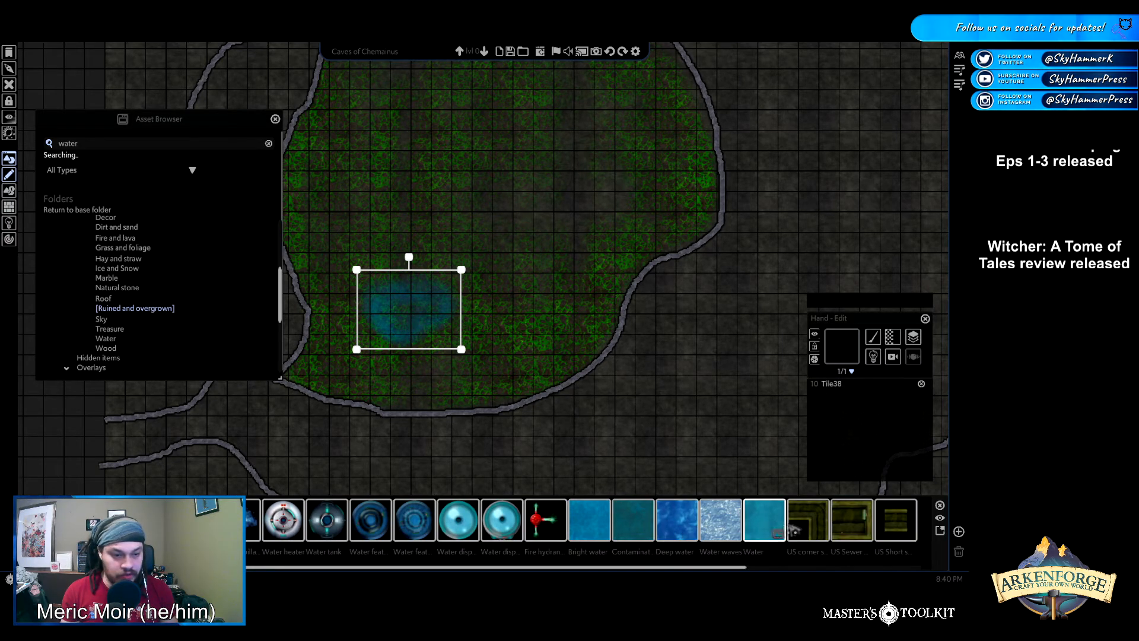
left_click_drag(528, 567, 854, 557)
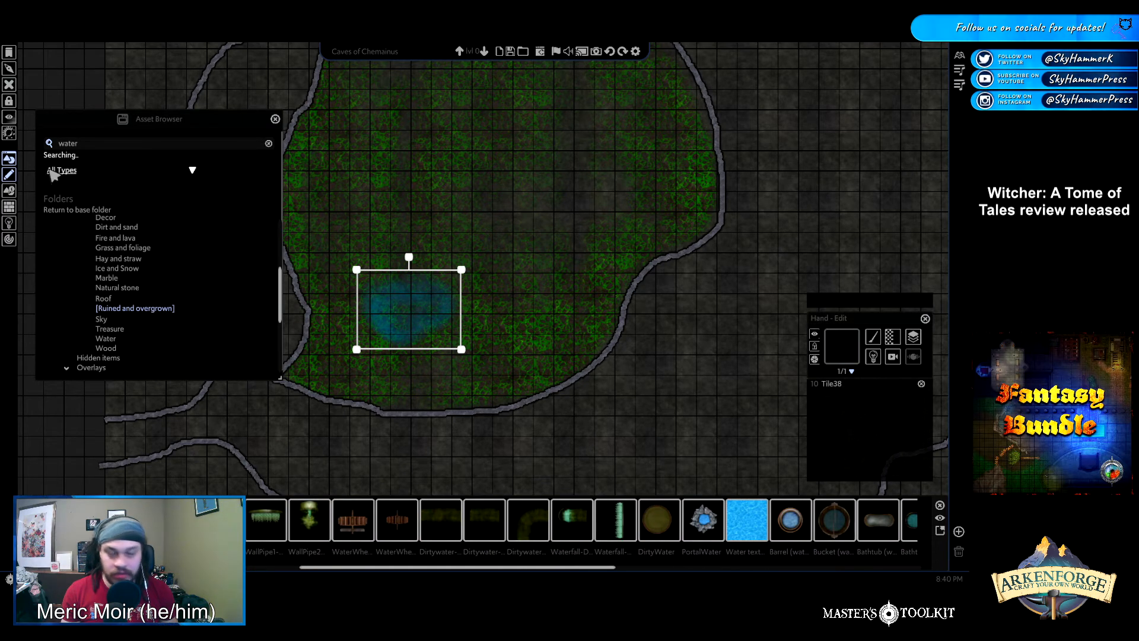
scroll(122, 260, "up", 2)
scroll(119, 255, "up", 3)
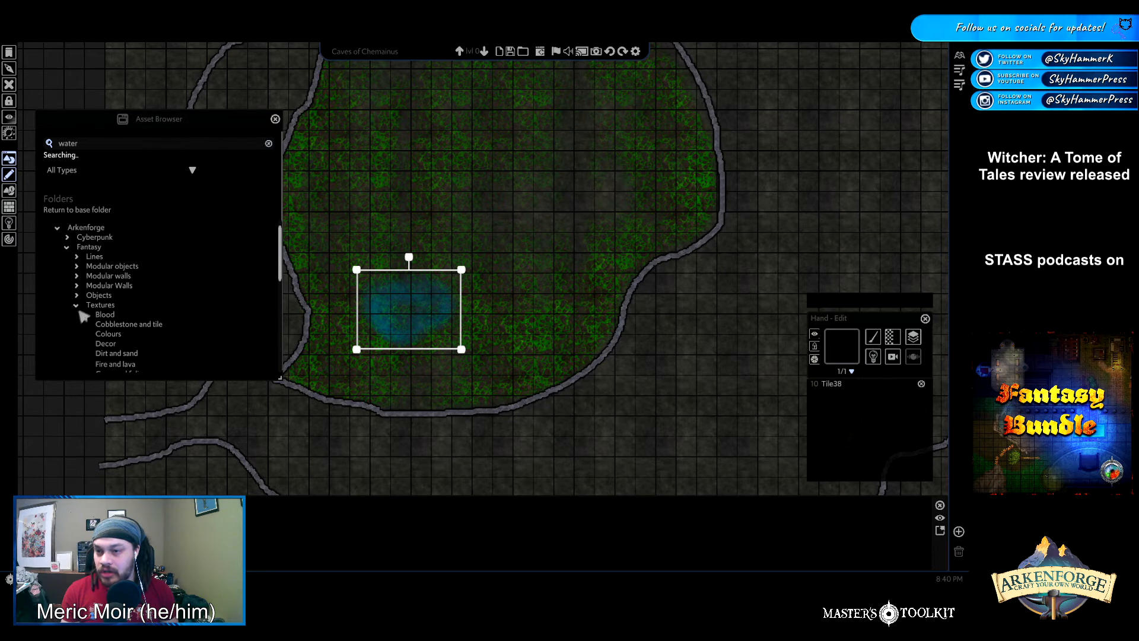
left_click(77, 306)
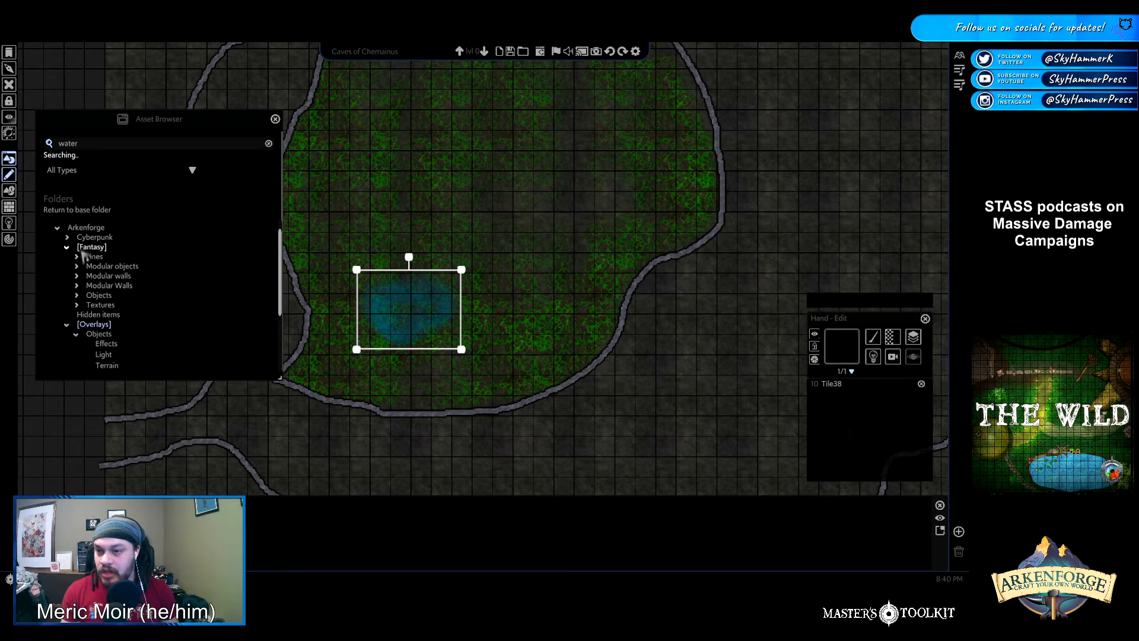
left_click(77, 265)
scroll(178, 295, "down", 3)
scroll(178, 295, "down", 3)
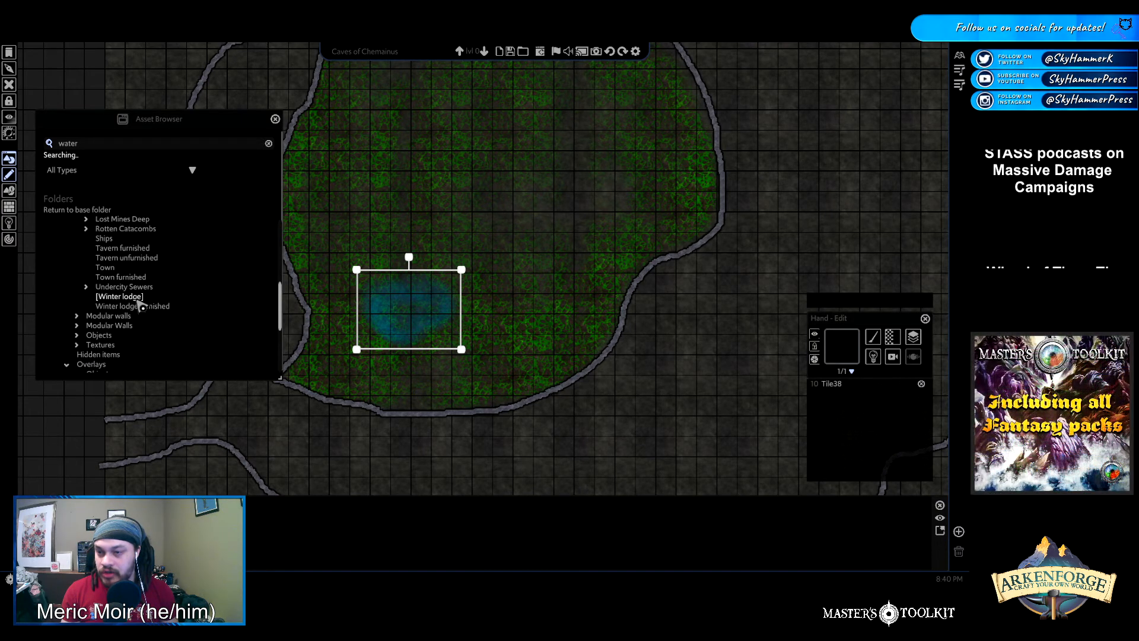
scroll(141, 303, "up", 3)
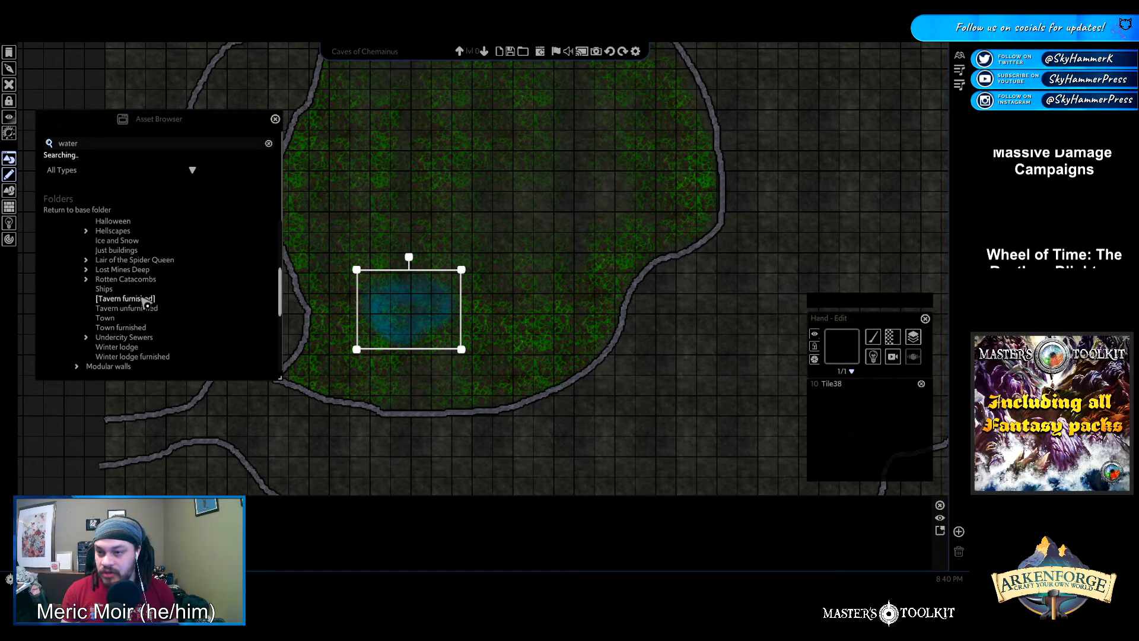
scroll(152, 284, "up", 2)
scroll(166, 247, "up", 3)
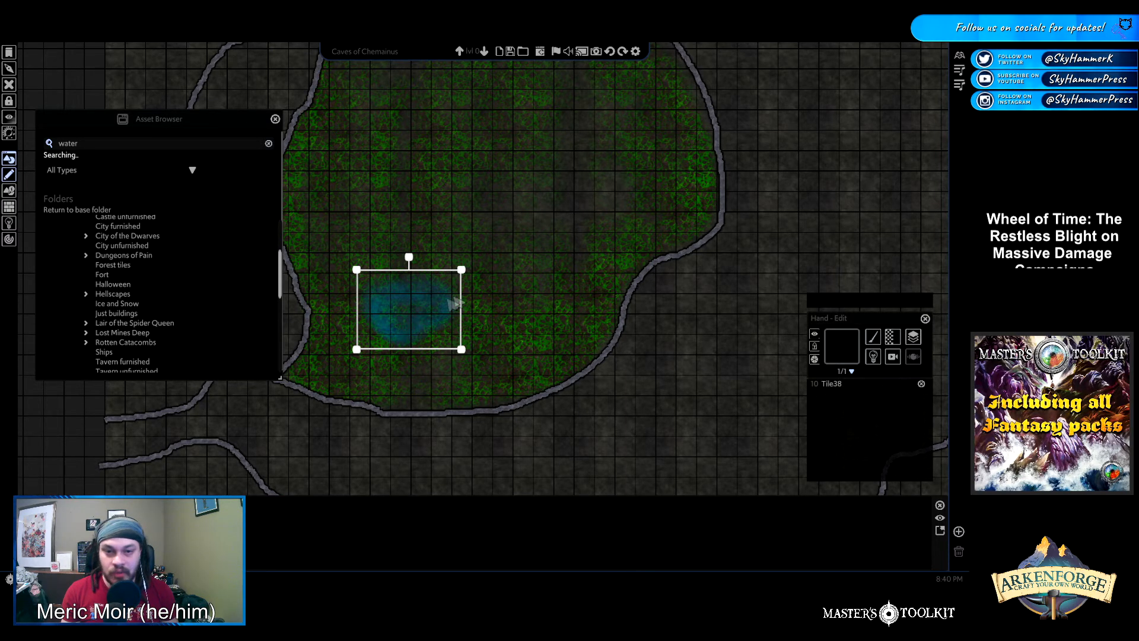
Stretch the Tile38 water patch slightly outward from its northeast corner
left_click_drag(464, 267, 465, 267)
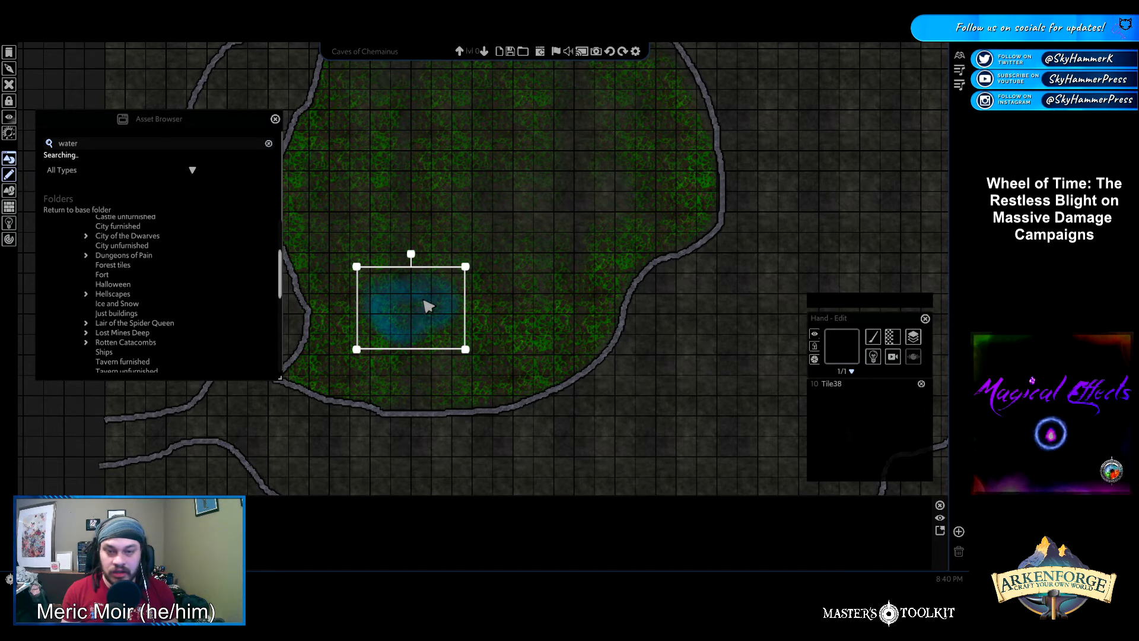
scroll(153, 282, "up", 3)
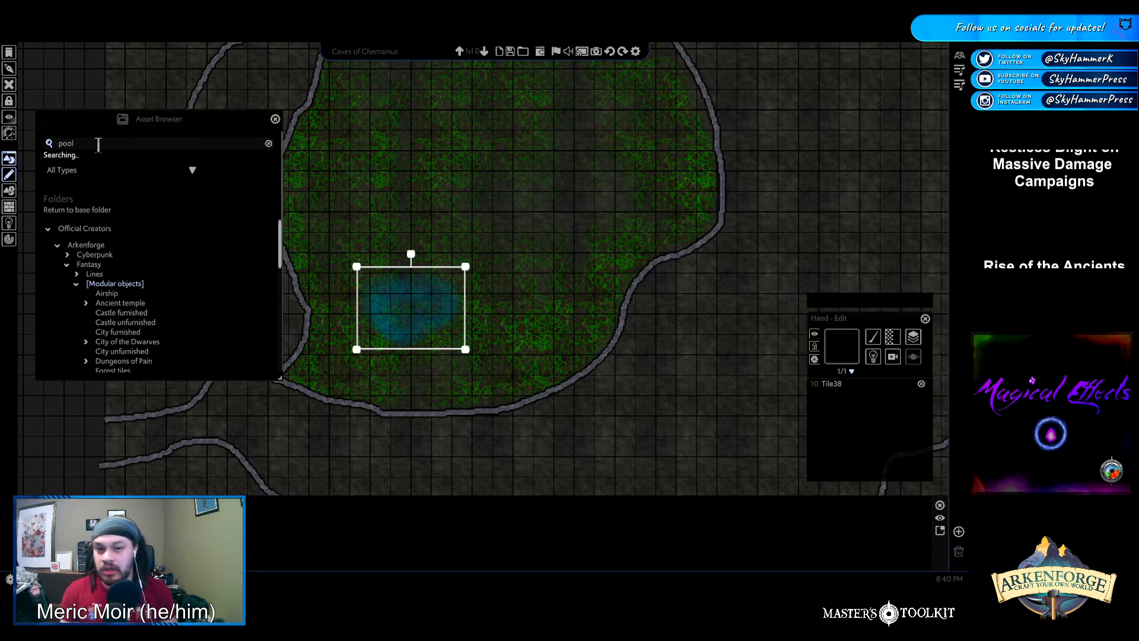
left_click(531, 199)
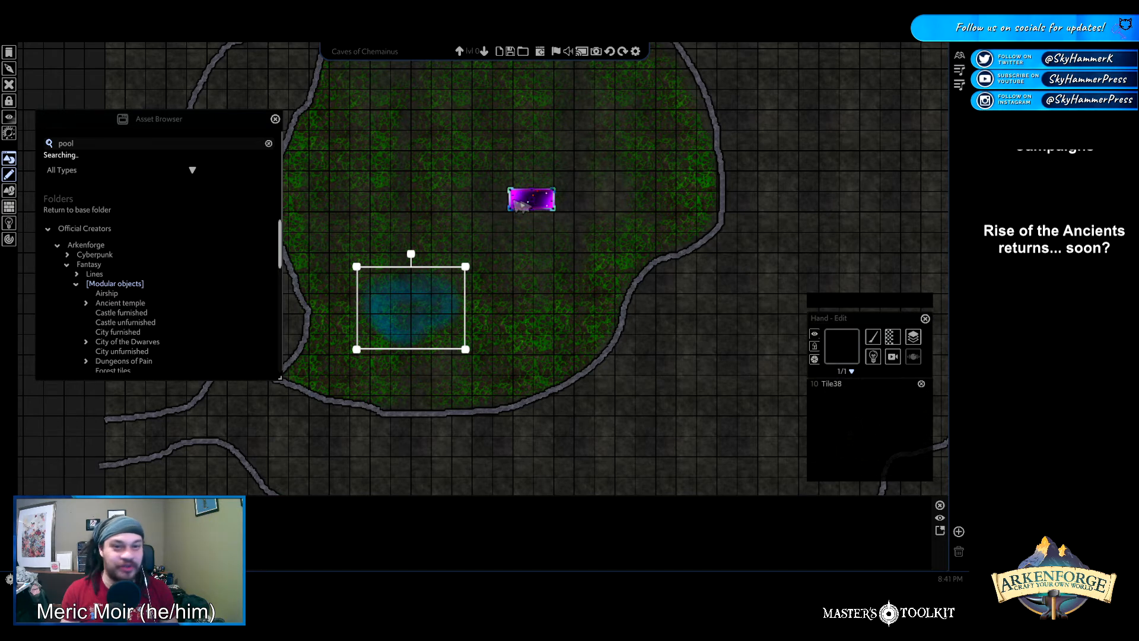
left_click(522, 204)
key("Delete")
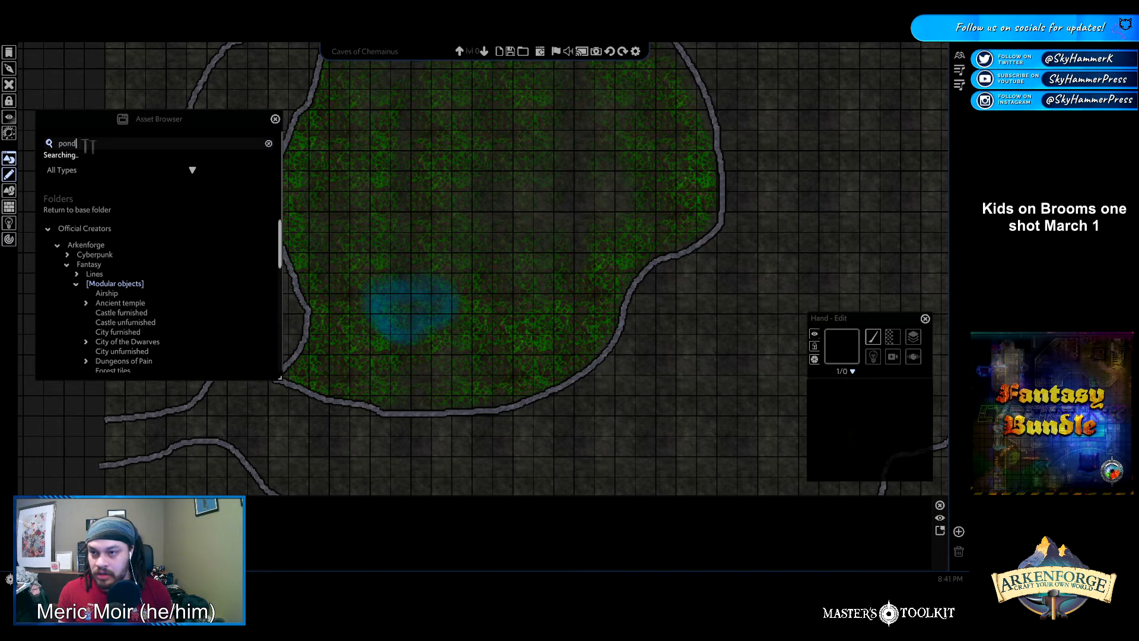
Search the assets for "water" again and choose the Contaminated water texture
key("BackSpace")
key("BackSpace")
key("BackSpace")
type("water")
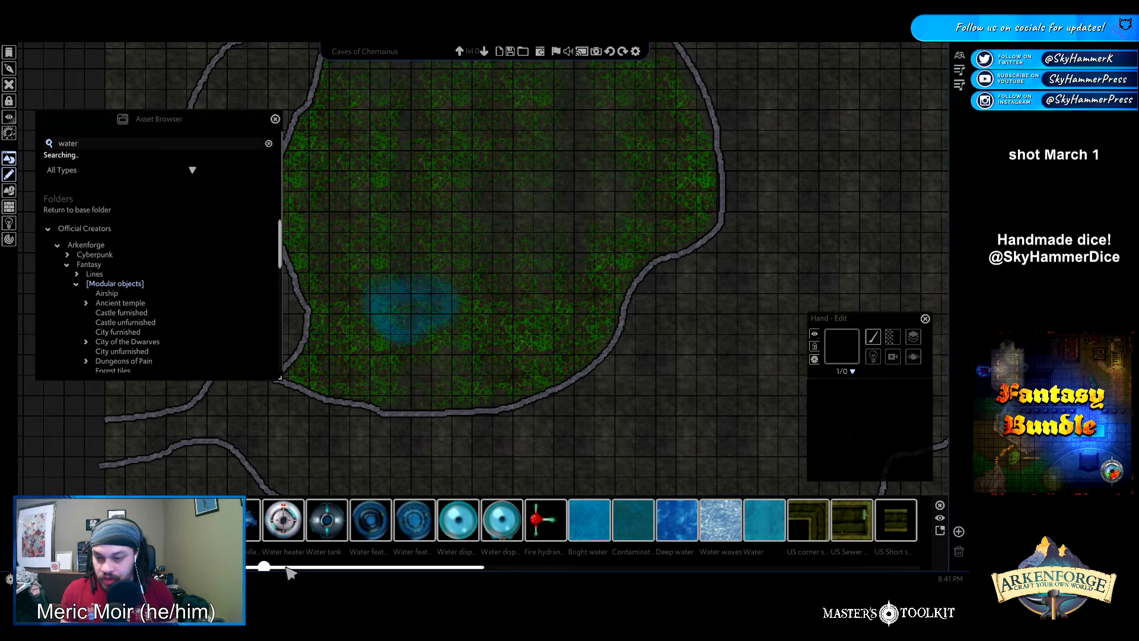
left_click_drag(299, 571, 426, 573)
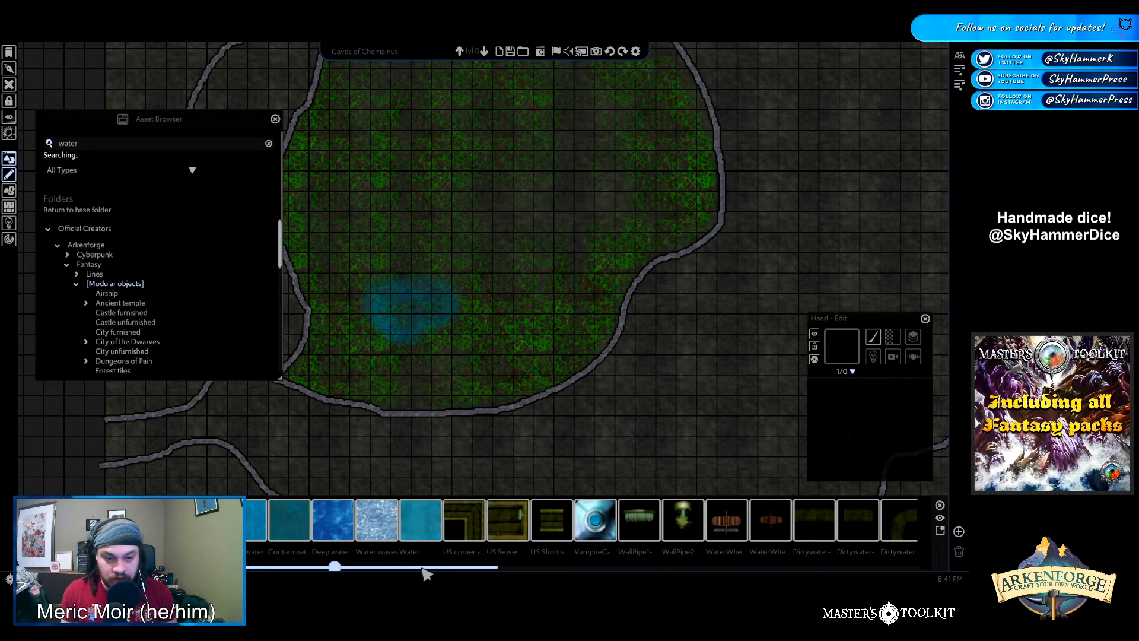
left_click(289, 520)
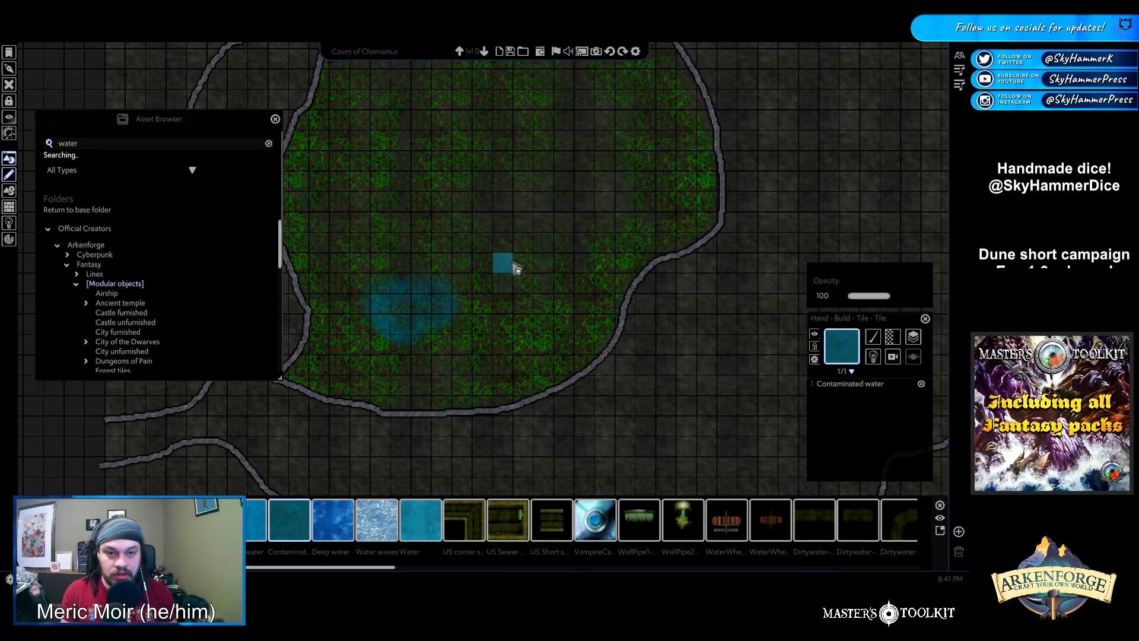
Switch Contaminated water to a freeform line and draw a closed, irregular pond outline near the cave's eastern wall
left_click(841, 347)
mouse_move(842, 351)
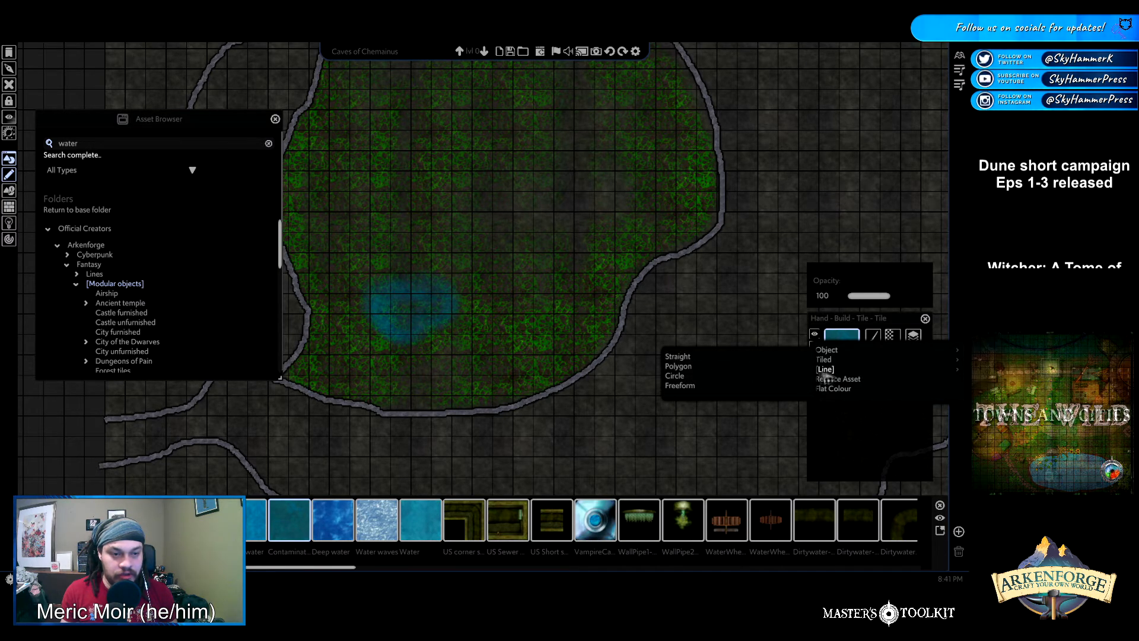
left_click(709, 386)
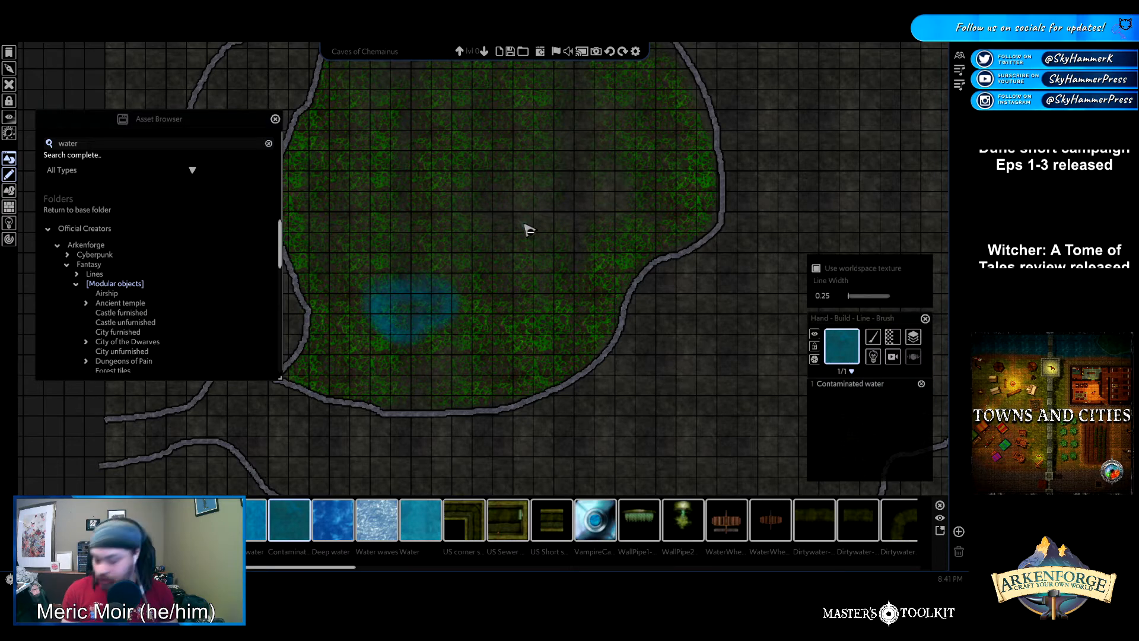
key("w")
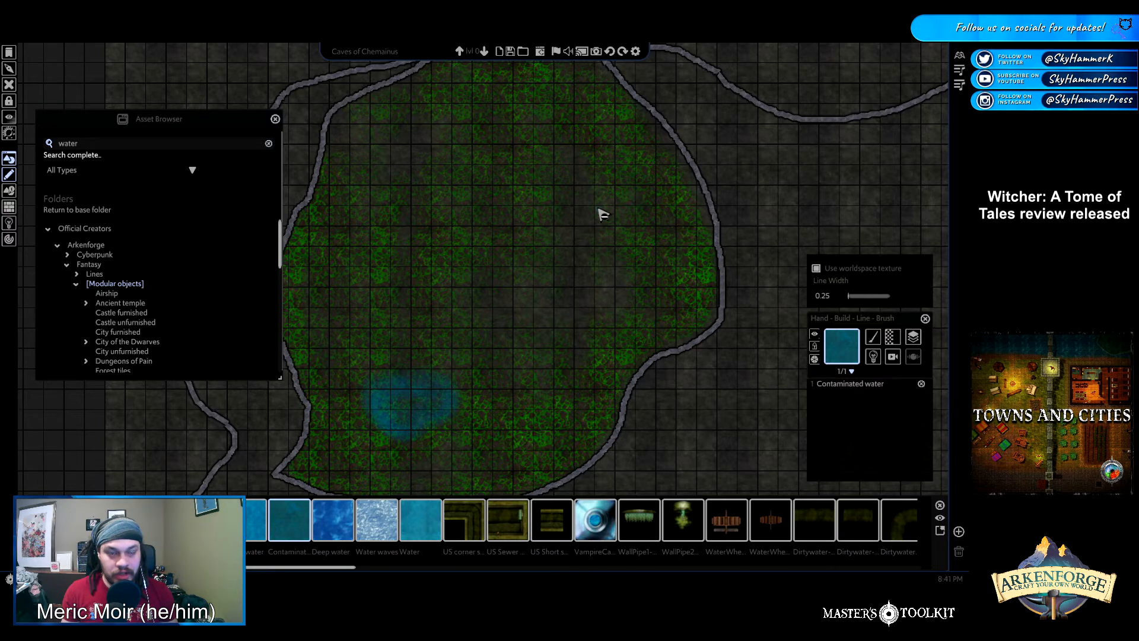
mouse_move(599, 209)
left_mouse_down()
mouse_move(571, 285)
mouse_move(578, 324)
mouse_move(633, 310)
left_mouse_up()
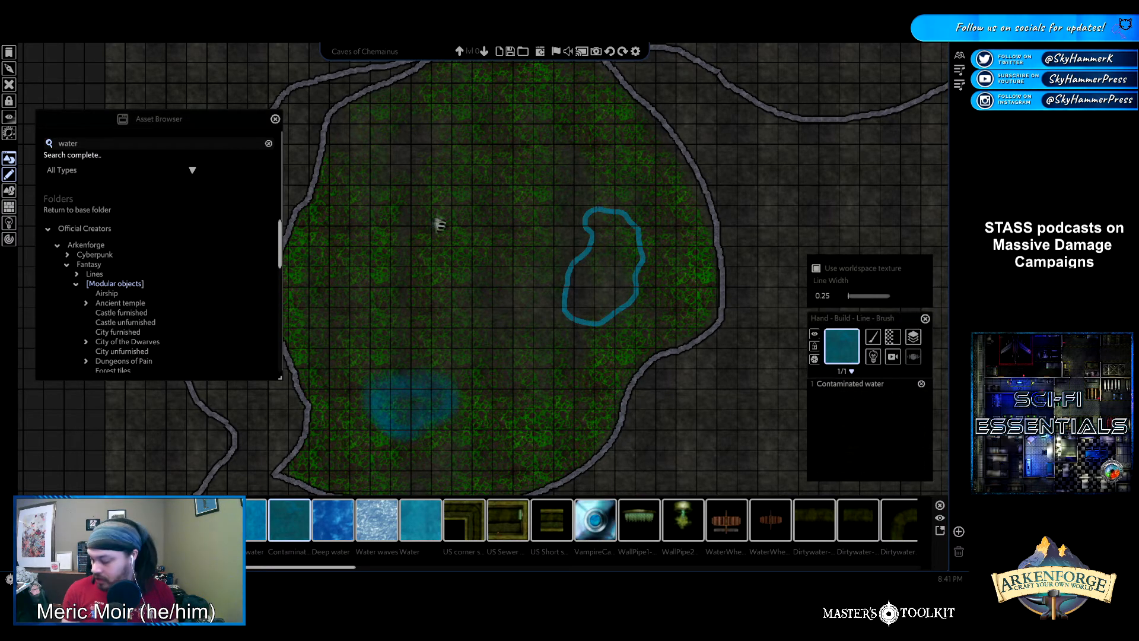
Draw a second closed pond outline, elongated and irregular, in the northern part of the mossy cave with the freeform line
key("Up")
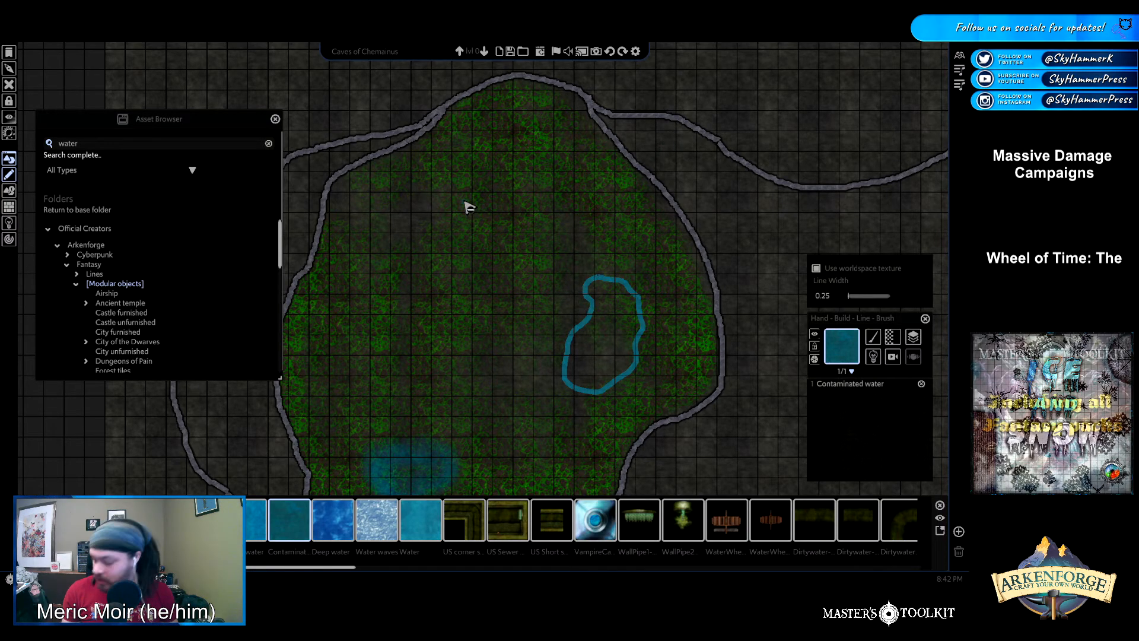
mouse_move(436, 205)
left_mouse_down()
mouse_move(493, 139)
mouse_move(537, 135)
left_mouse_up()
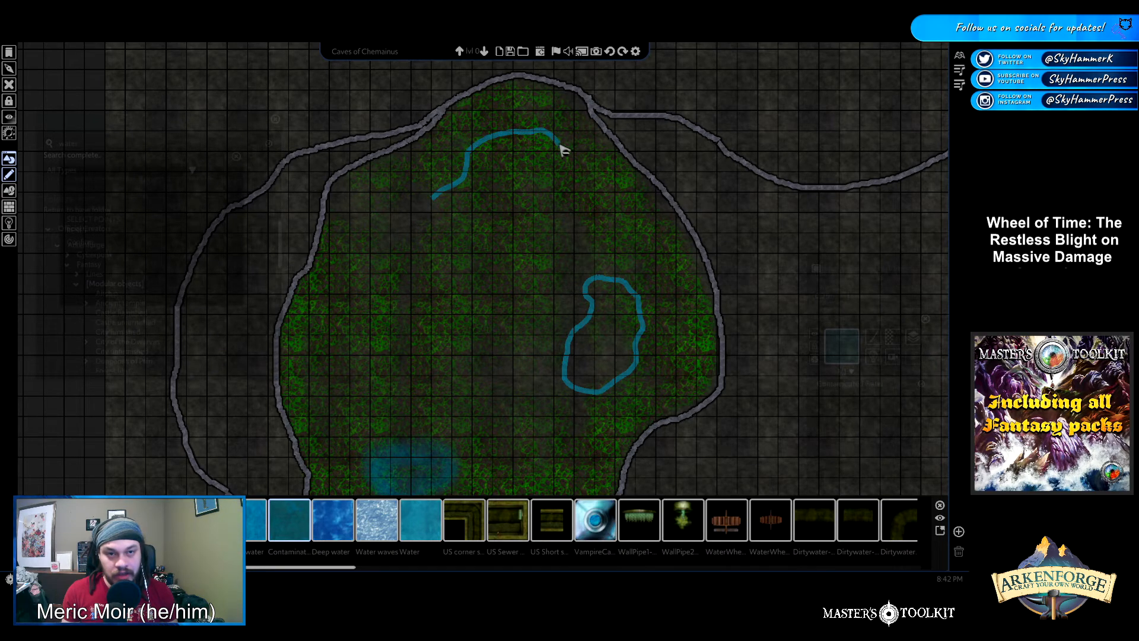
left_click_drag(562, 188, 455, 241)
left_click_drag(436, 202, 438, 203)
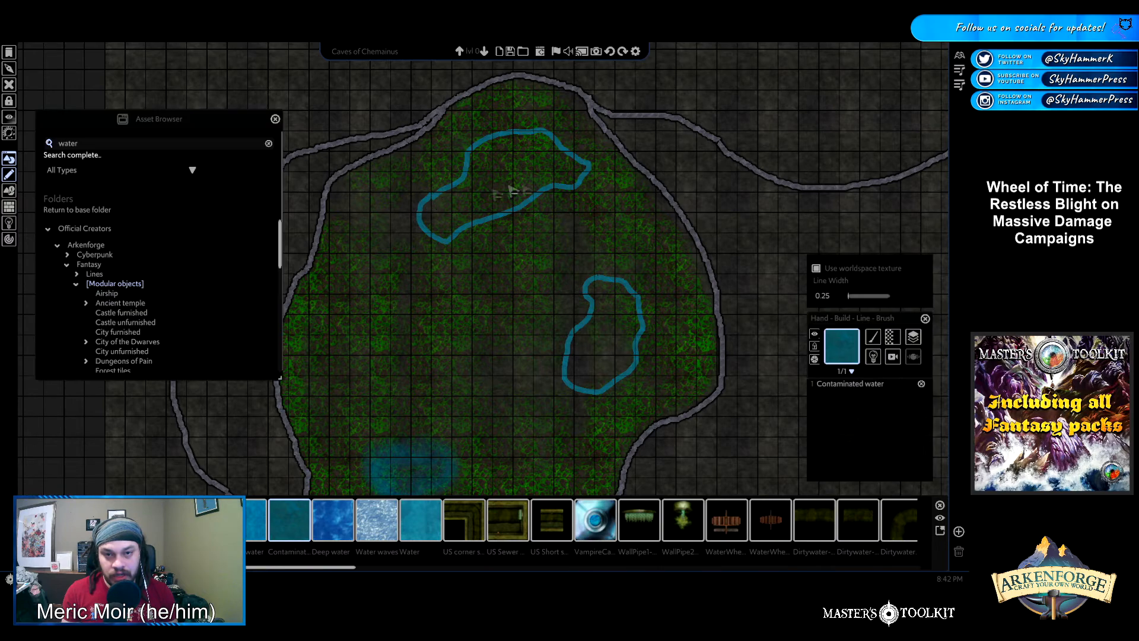
Draw a third closed freeform pond outline overlapping the existing blue water patch in the southwest of the cave
key("s")
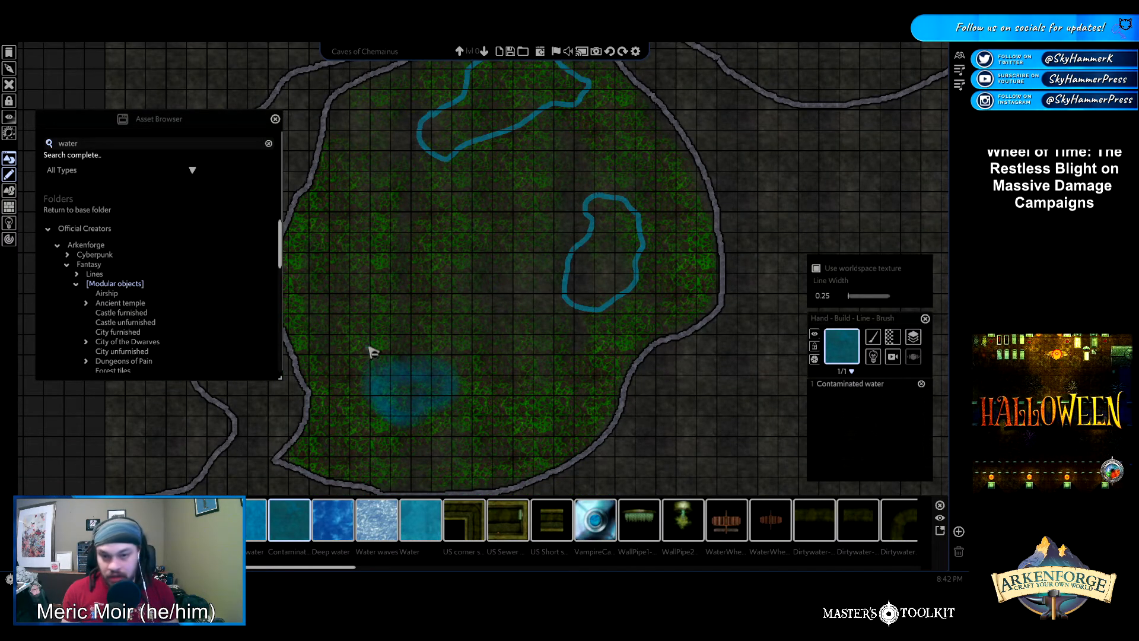
left_click_drag(361, 346, 386, 380)
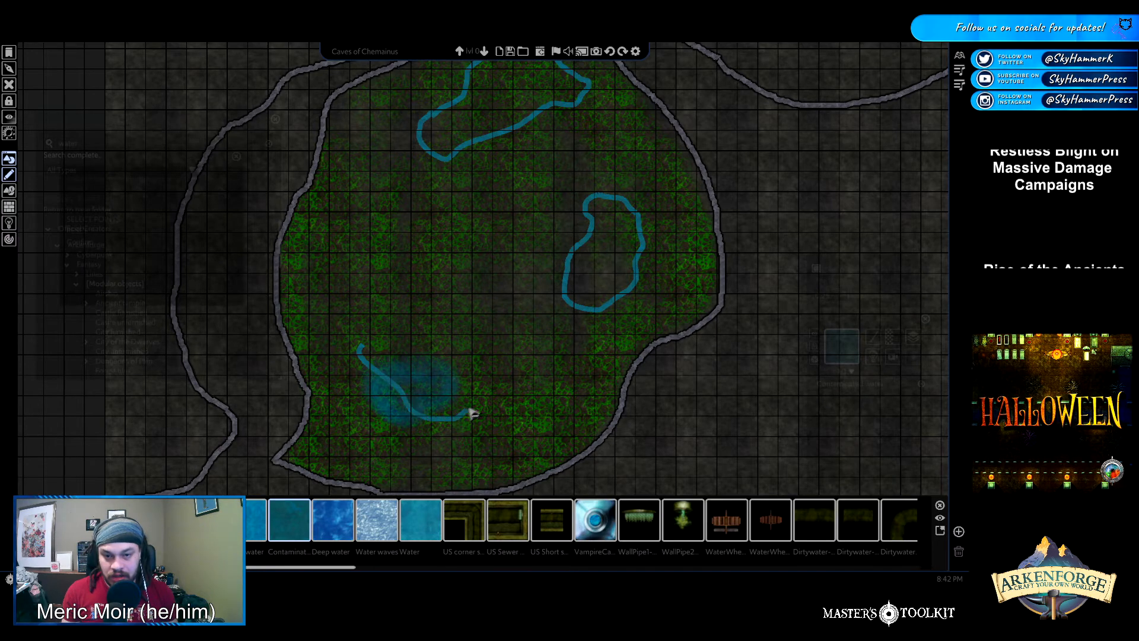
mouse_move(502, 384)
left_mouse_down()
mouse_move(463, 356)
mouse_move(363, 345)
left_mouse_up()
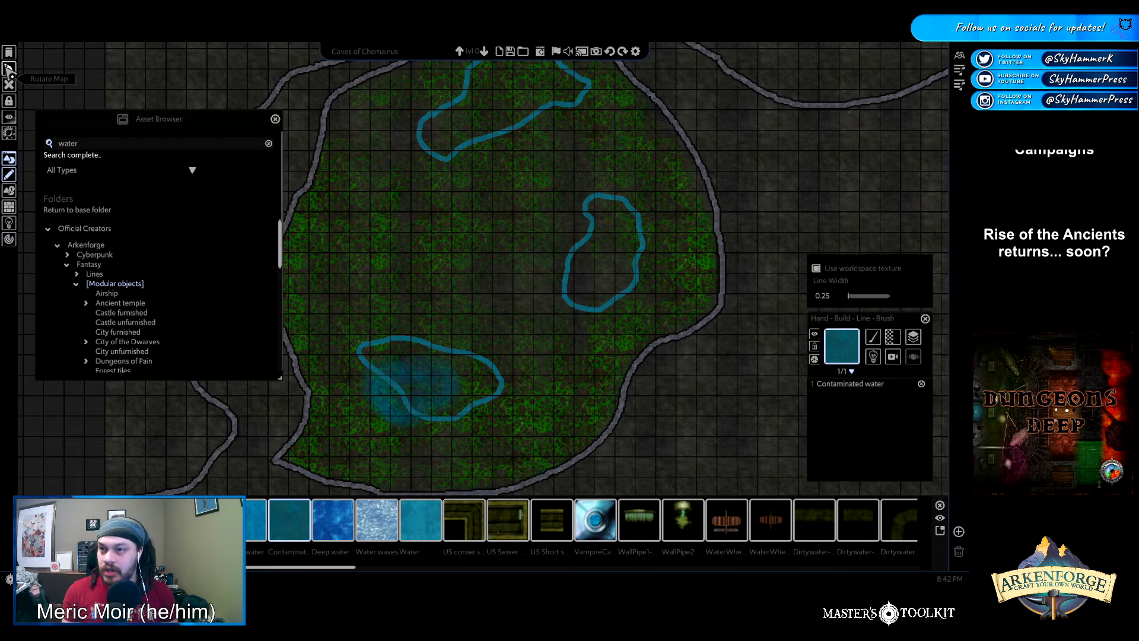
Switch Contaminated water to the tiled Brush and paint the inside of the eastern pond outline until it is filled
left_click(893, 339)
mouse_move(841, 358)
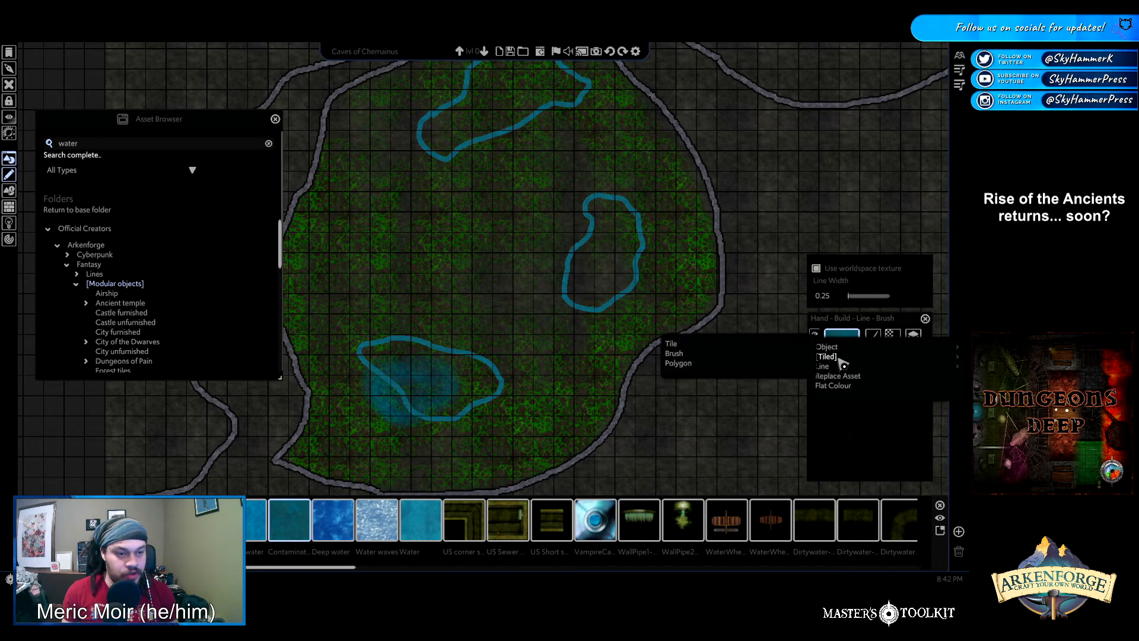
left_click(698, 354)
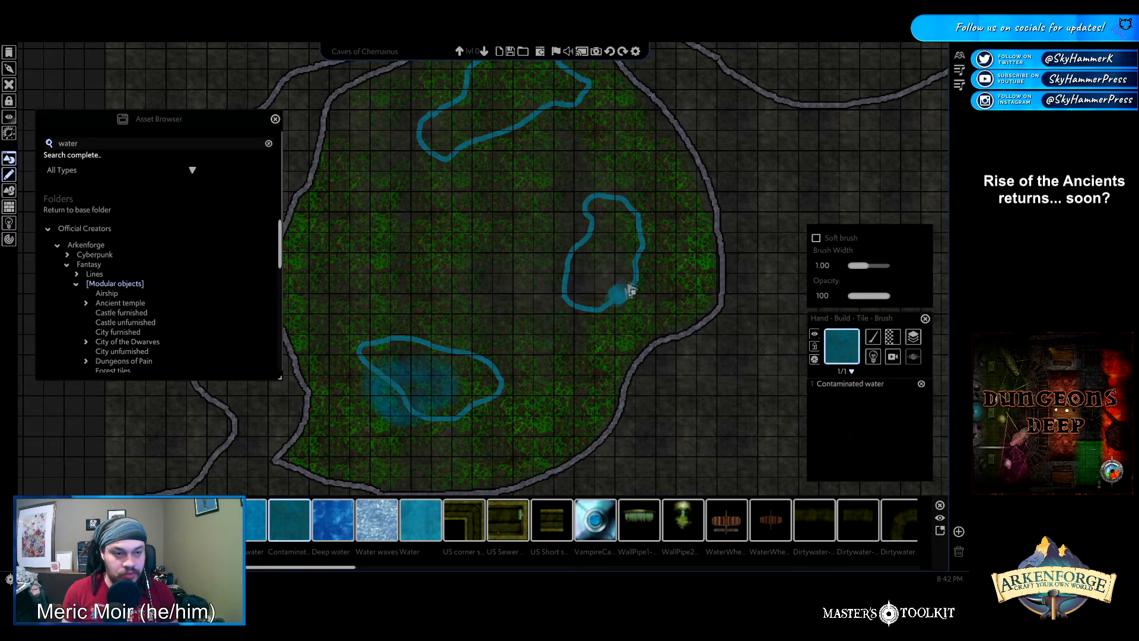
mouse_move(599, 212)
left_mouse_down()
mouse_move(618, 216)
mouse_move(617, 292)
mouse_move(590, 244)
mouse_move(593, 284)
left_mouse_up()
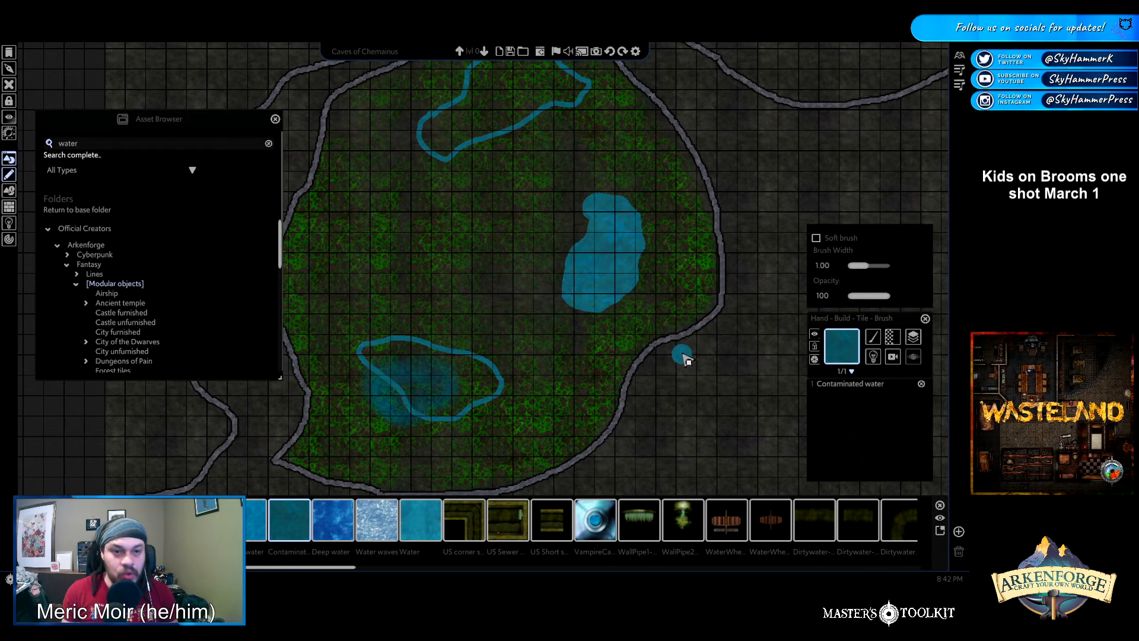
scroll(674, 305, "up", 5)
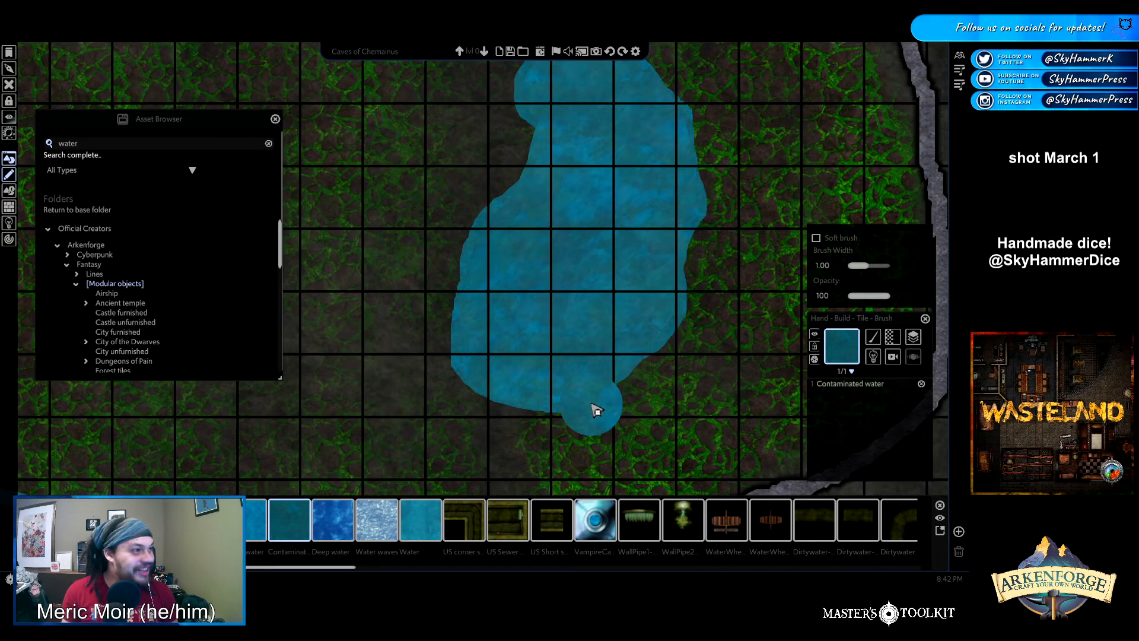
scroll(581, 306, "down", 2)
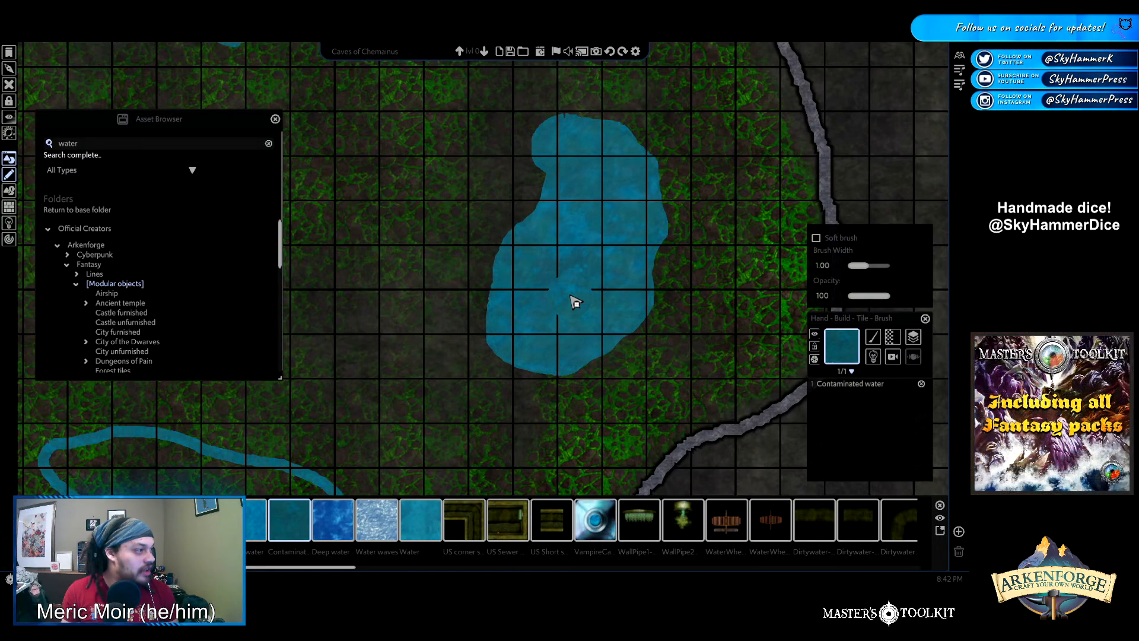
Paint Contaminated water with the tiled brush inside the northern and southwestern pond outlines until both are filled
scroll(432, 310, "down", 1)
key("w")
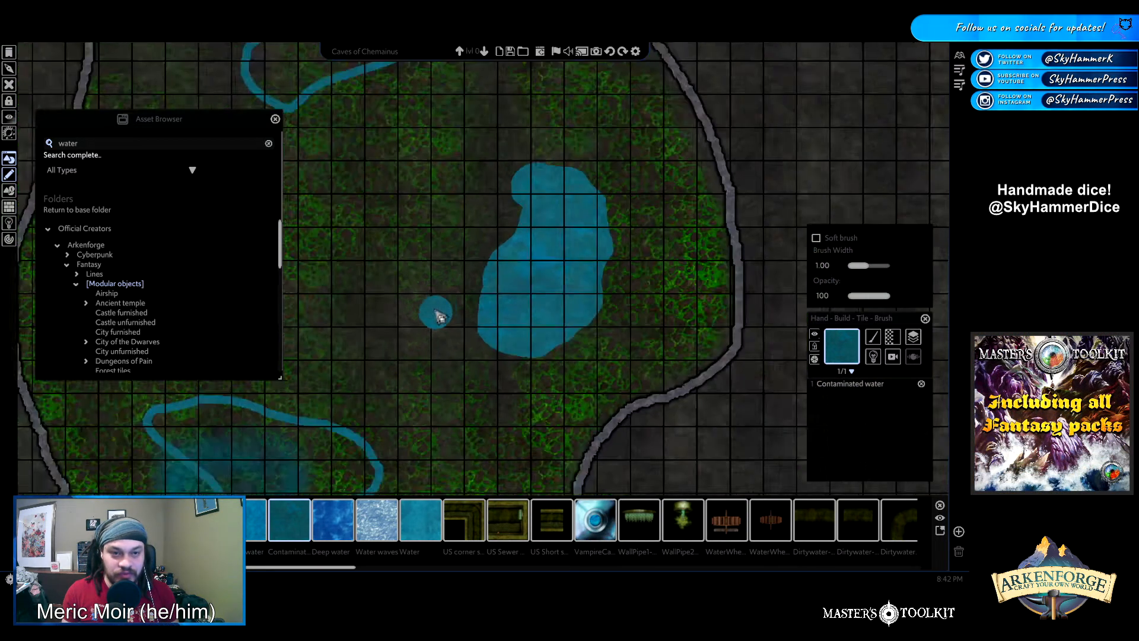
scroll(534, 263, "up", 1)
mouse_move(453, 224)
left_mouse_down()
mouse_move(471, 186)
mouse_move(561, 178)
mouse_move(599, 238)
mouse_move(510, 214)
mouse_move(407, 262)
mouse_move(383, 323)
mouse_move(555, 252)
mouse_move(509, 229)
mouse_move(552, 279)
mouse_move(600, 242)
left_mouse_up()
scroll(569, 339, "up", 3)
scroll(569, 339, "down", 3)
mouse_move(386, 213)
left_mouse_down()
mouse_move(470, 292)
mouse_move(580, 190)
mouse_move(440, 212)
mouse_move(517, 277)
mouse_move(492, 249)
left_mouse_up()
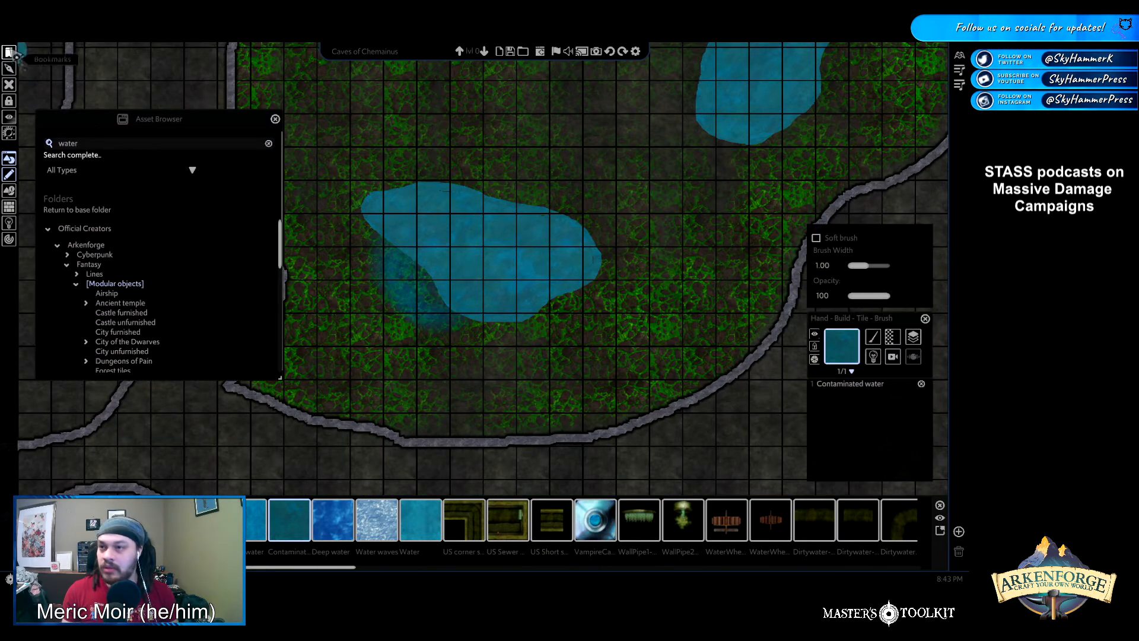
Leave the brush and delete the old water patch lying beneath the southwestern pond
key("Escape")
left_click(400, 285)
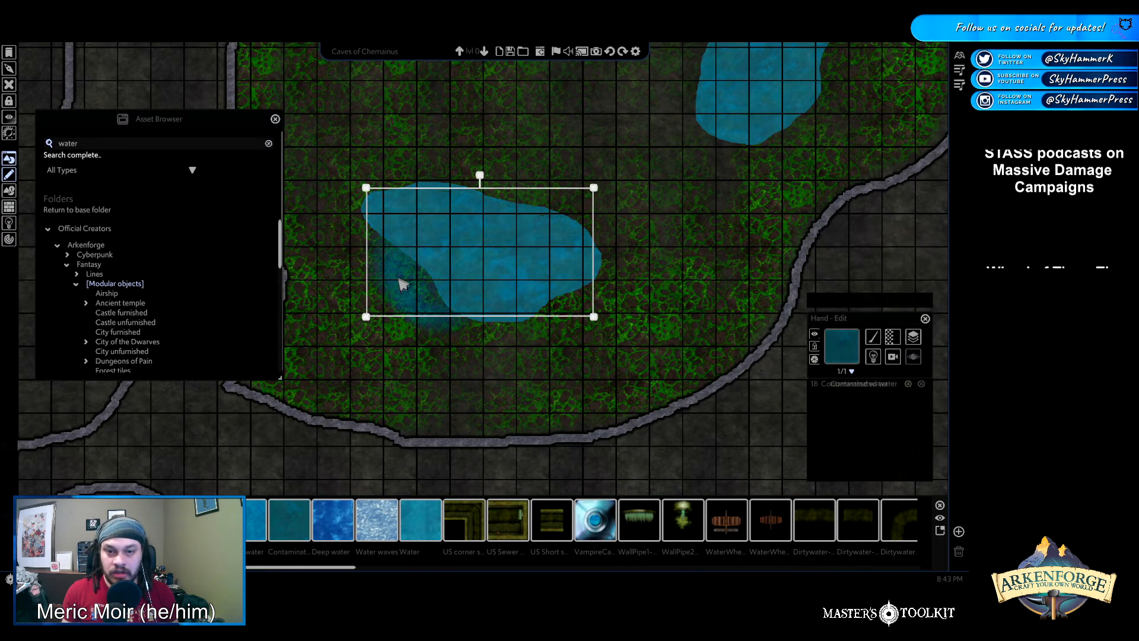
key("Delete")
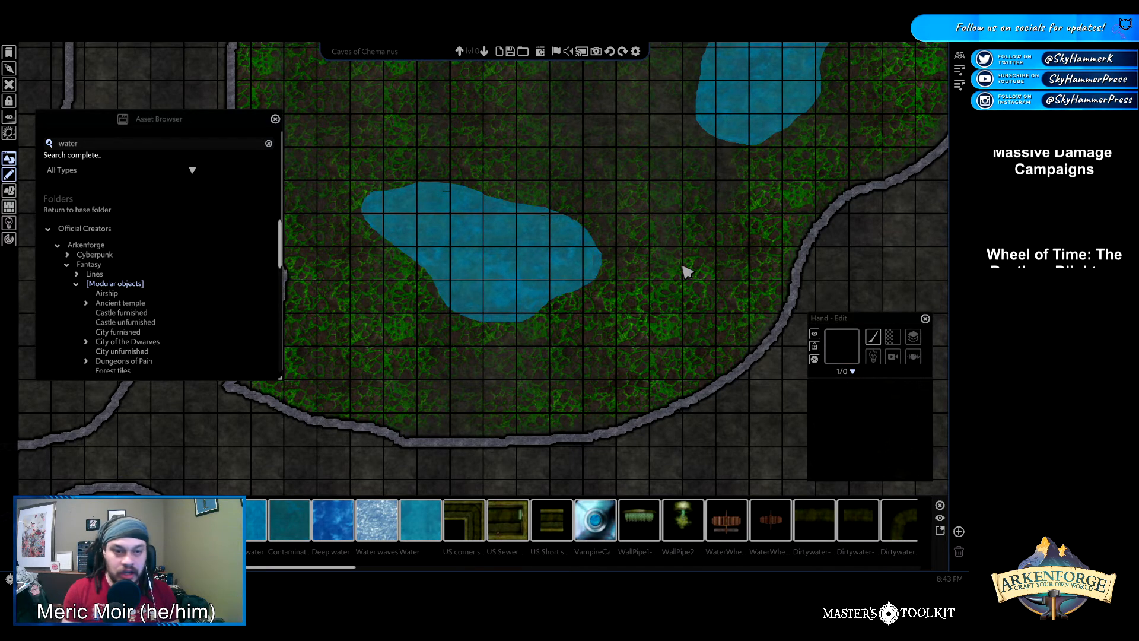
Examine level 1 of the map around the mossy cave and the raised rock areas, and return to level 0
scroll(687, 271, "down", 4)
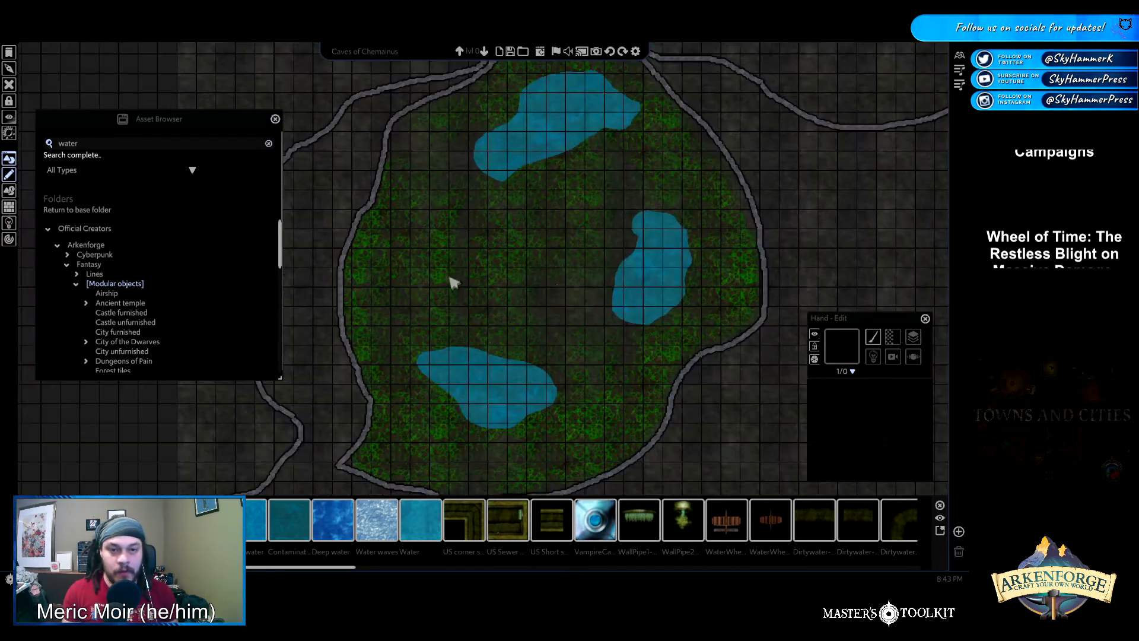
scroll(507, 282, "down", 3)
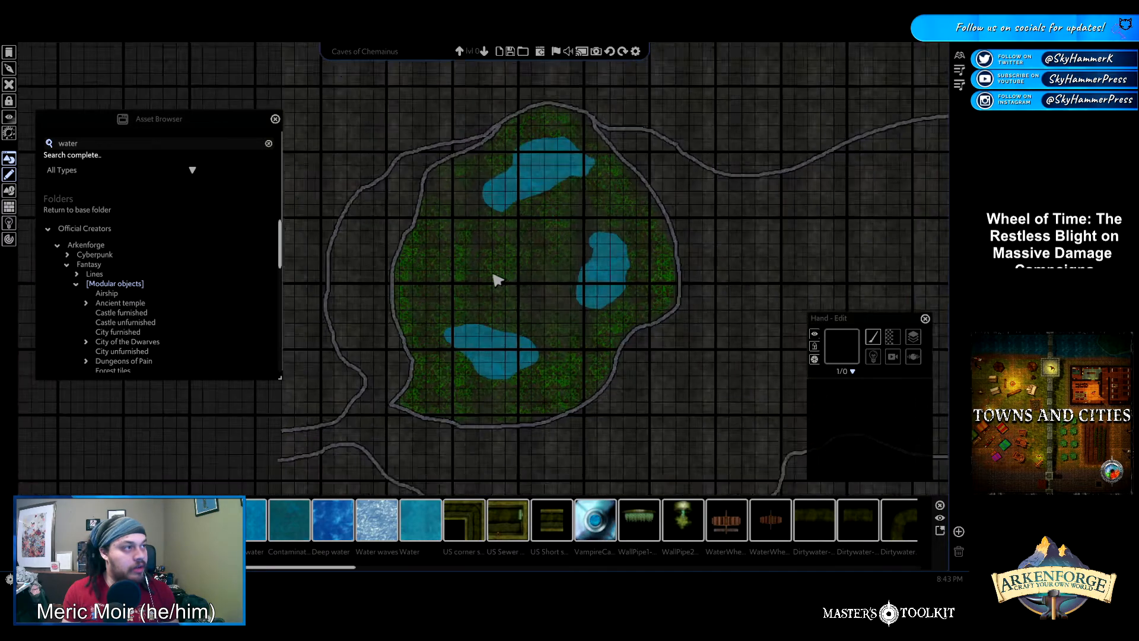
left_click(473, 55)
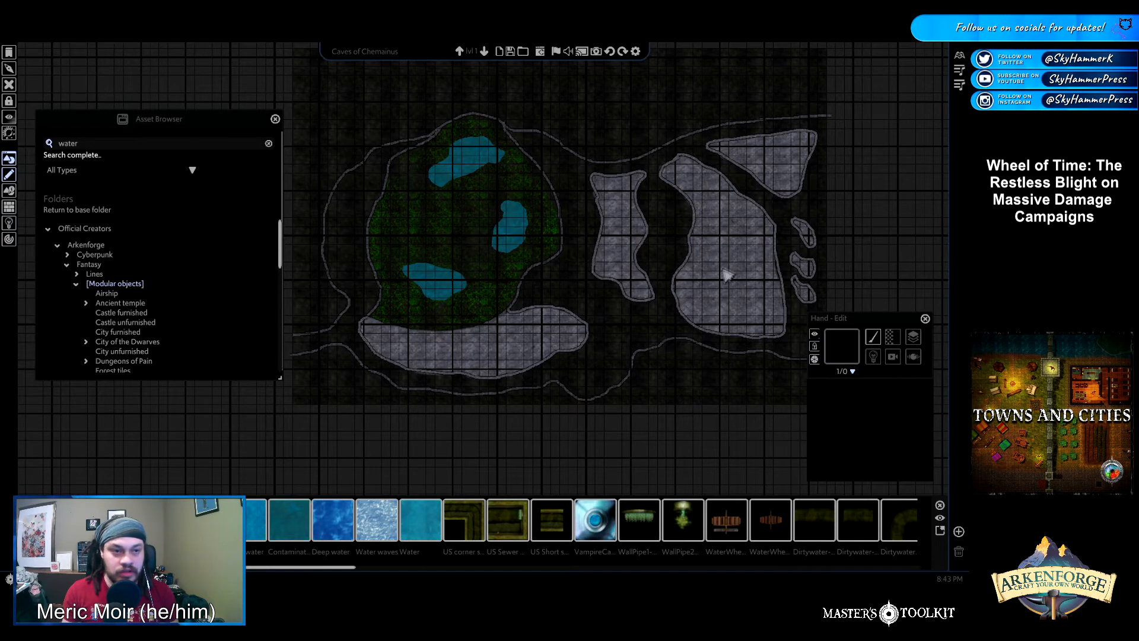
scroll(423, 201, "up", 3)
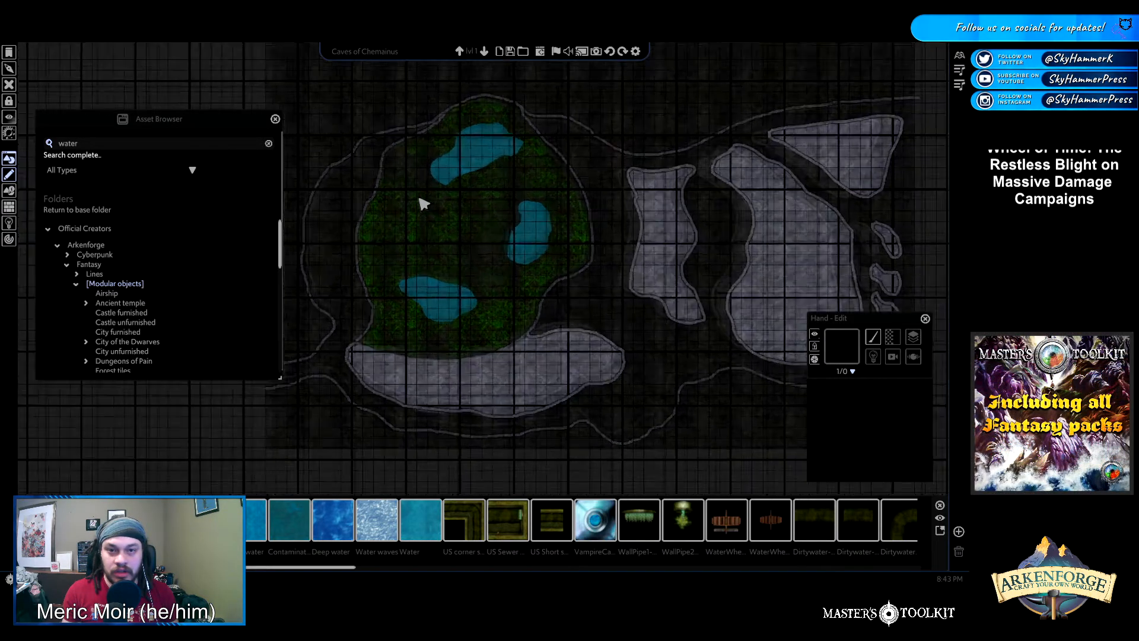
key("d")
key("s")
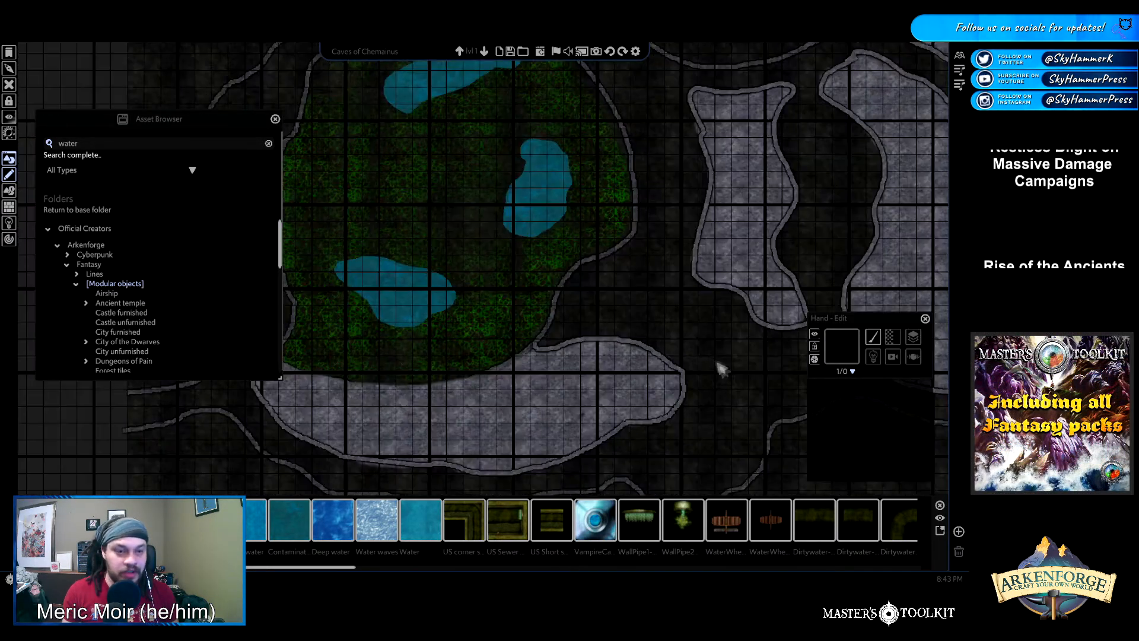
key("a")
scroll(672, 290, "up", 1)
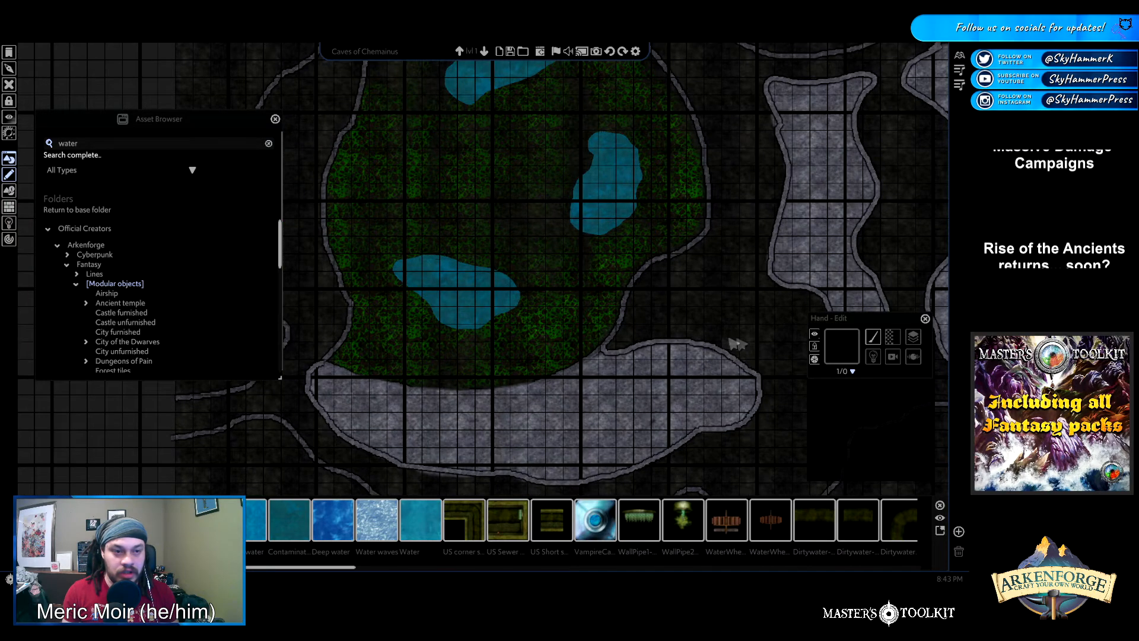
scroll(492, 279, "down", 2)
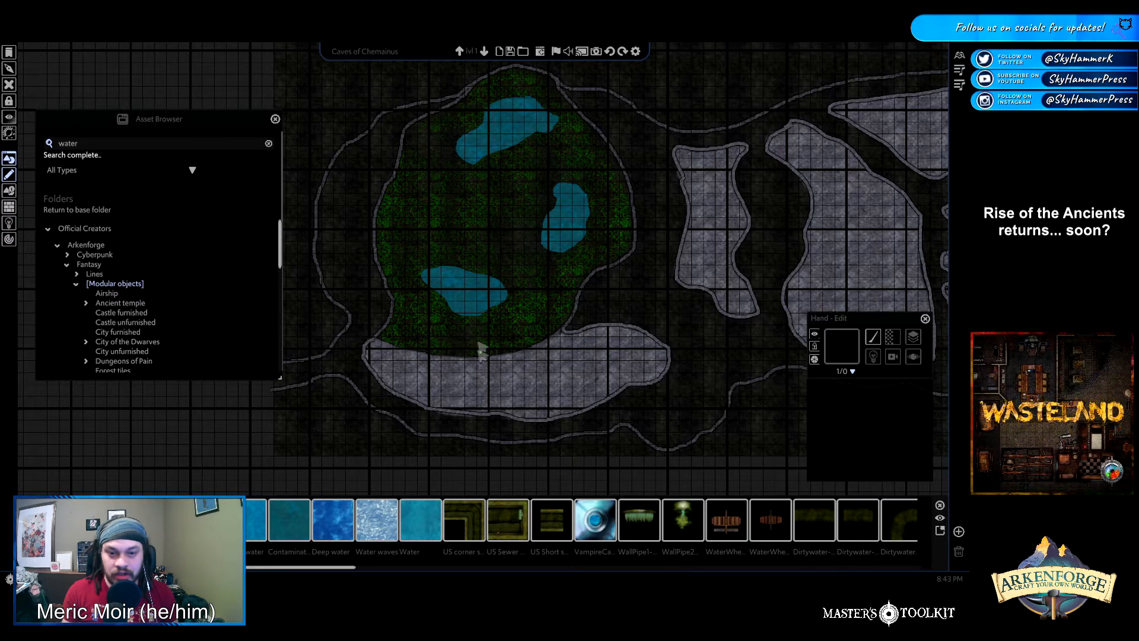
scroll(428, 265, "up", 1)
scroll(429, 265, "up", 1)
key("w")
key("d")
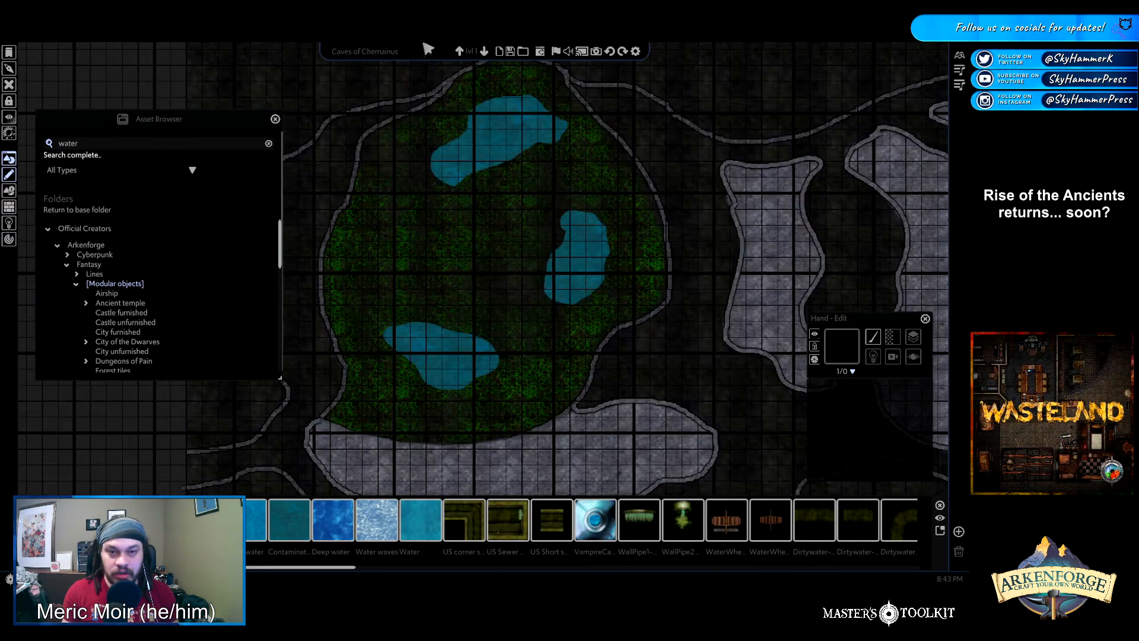
left_click(484, 51)
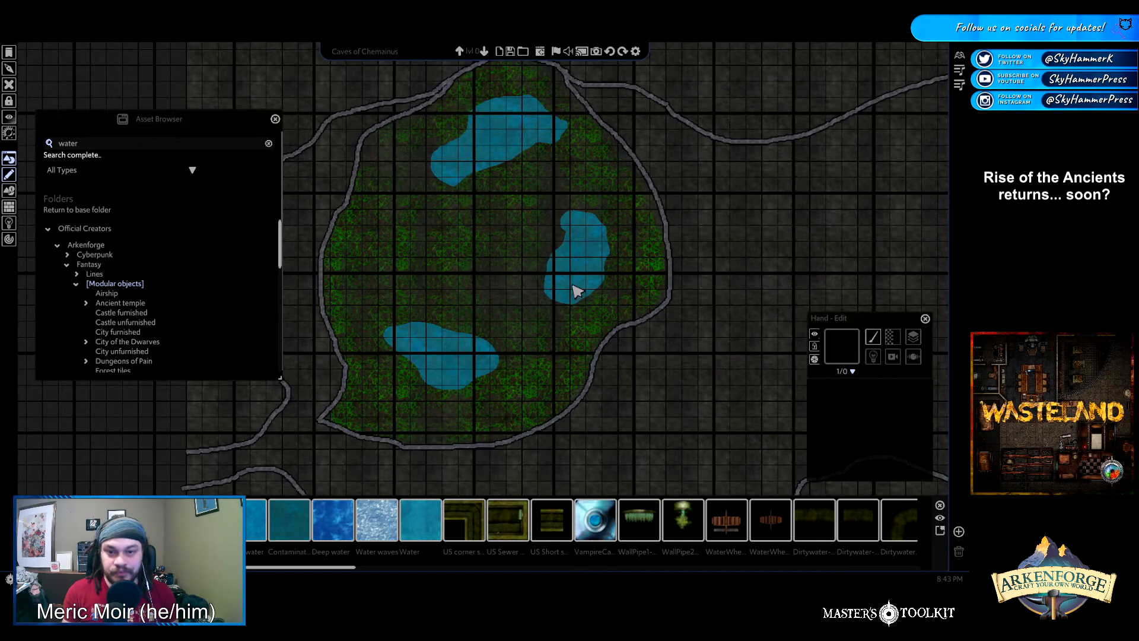
Select the Tile7 object enclosing the mossy cave, lock it, and clear the selection
key("a")
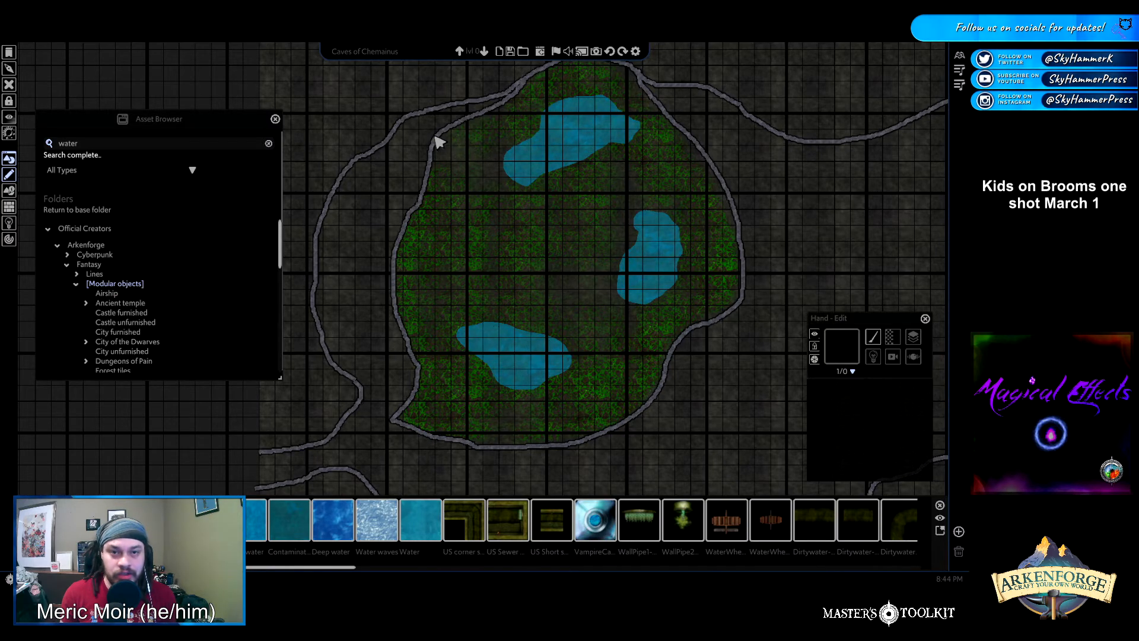
left_click(464, 125)
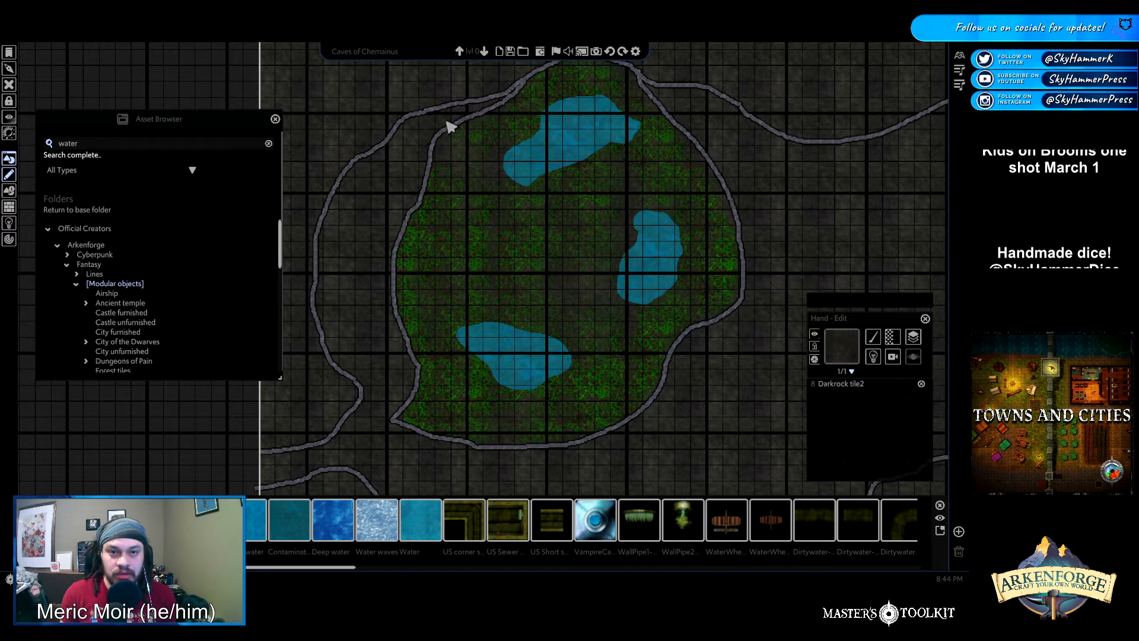
left_click(450, 135)
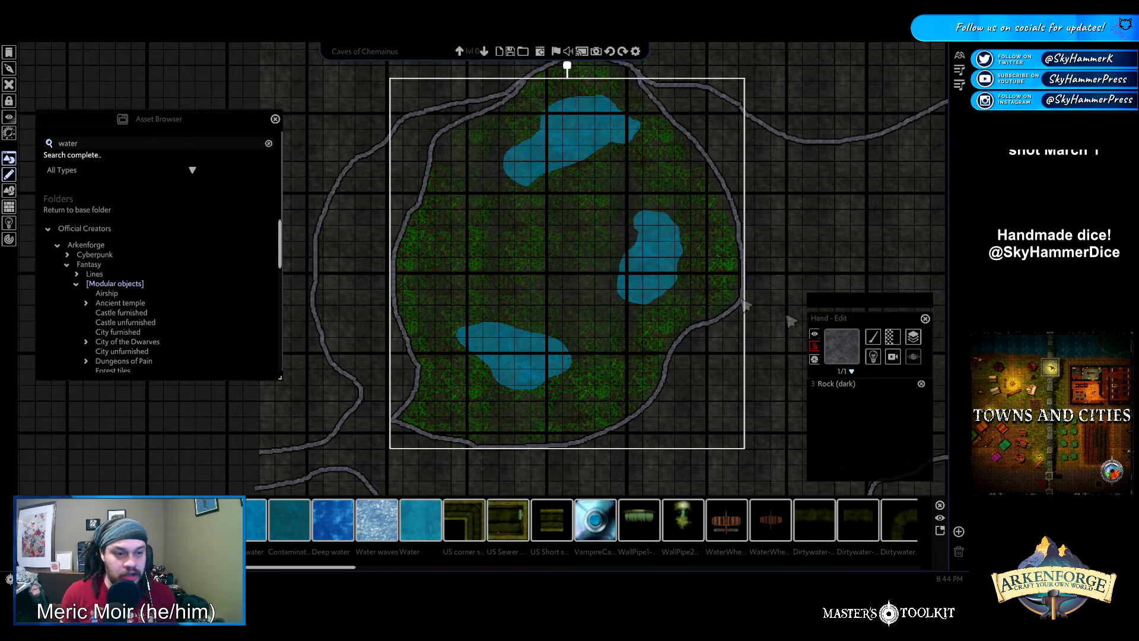
left_click(444, 175)
left_click(450, 139)
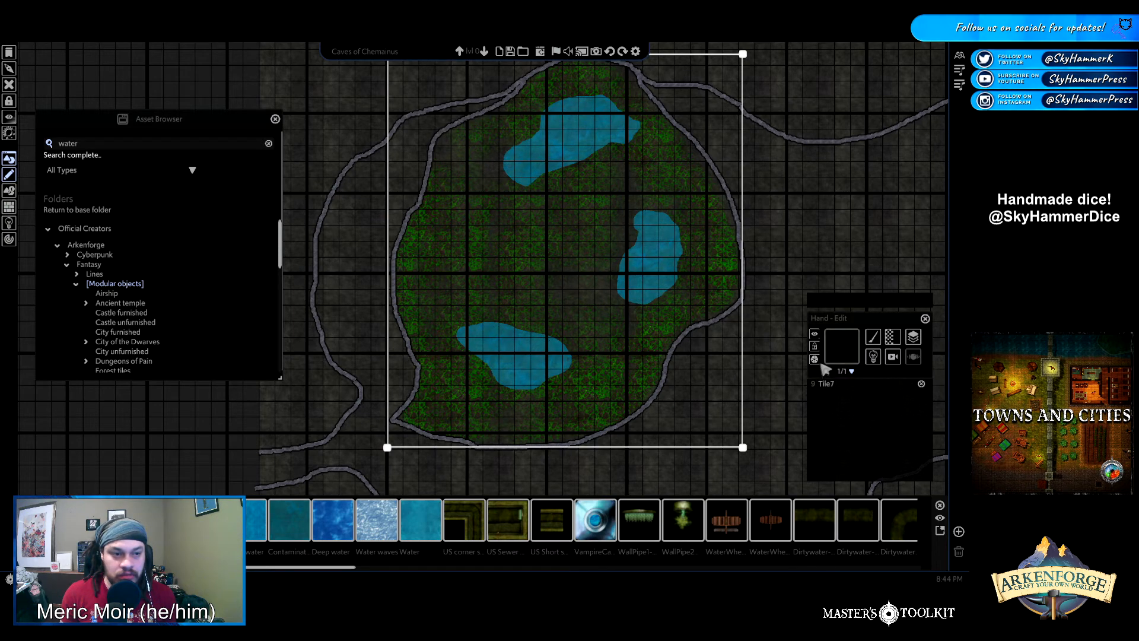
left_click(815, 346)
left_click(381, 232)
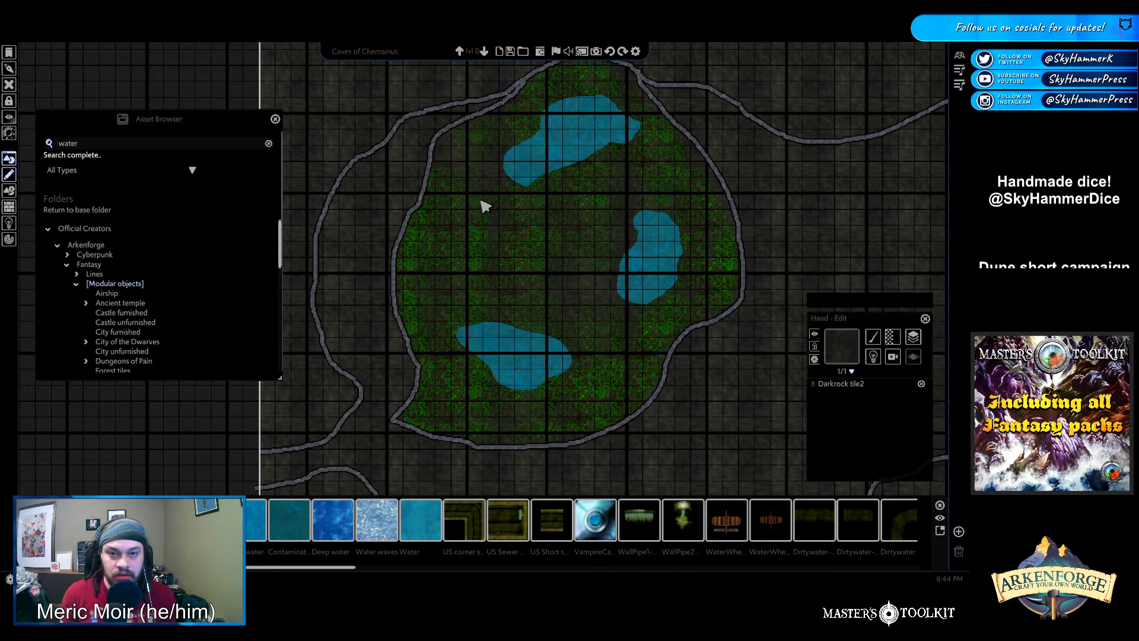
left_click(436, 165)
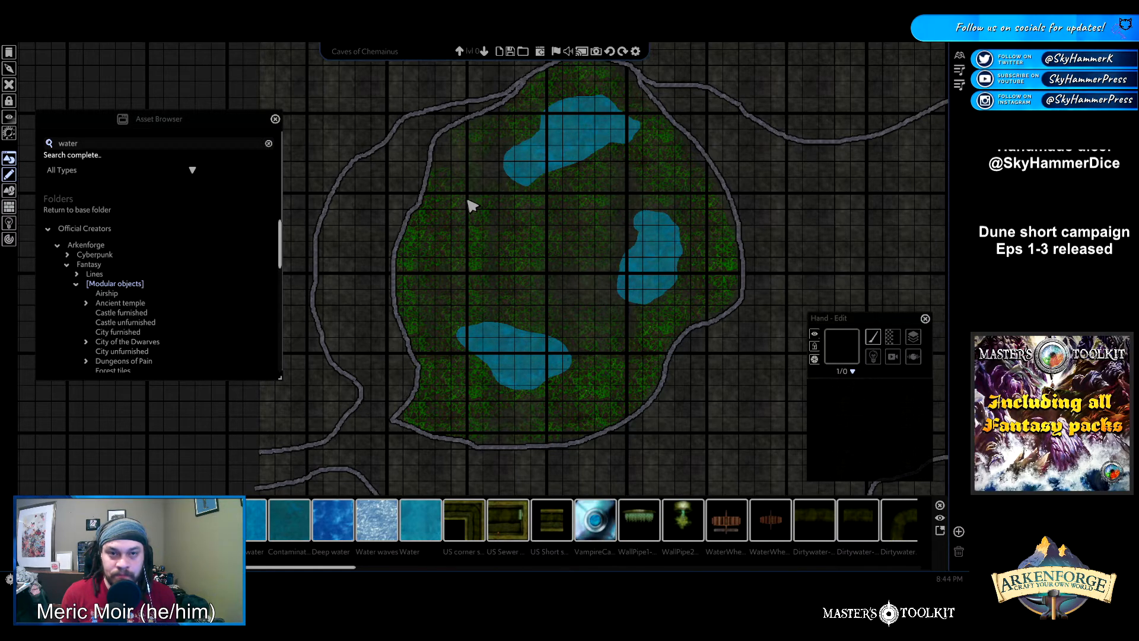
Search the asset library for "sand" and pick the Sandstone (texture) asset for building
left_click(111, 143)
type("sand")
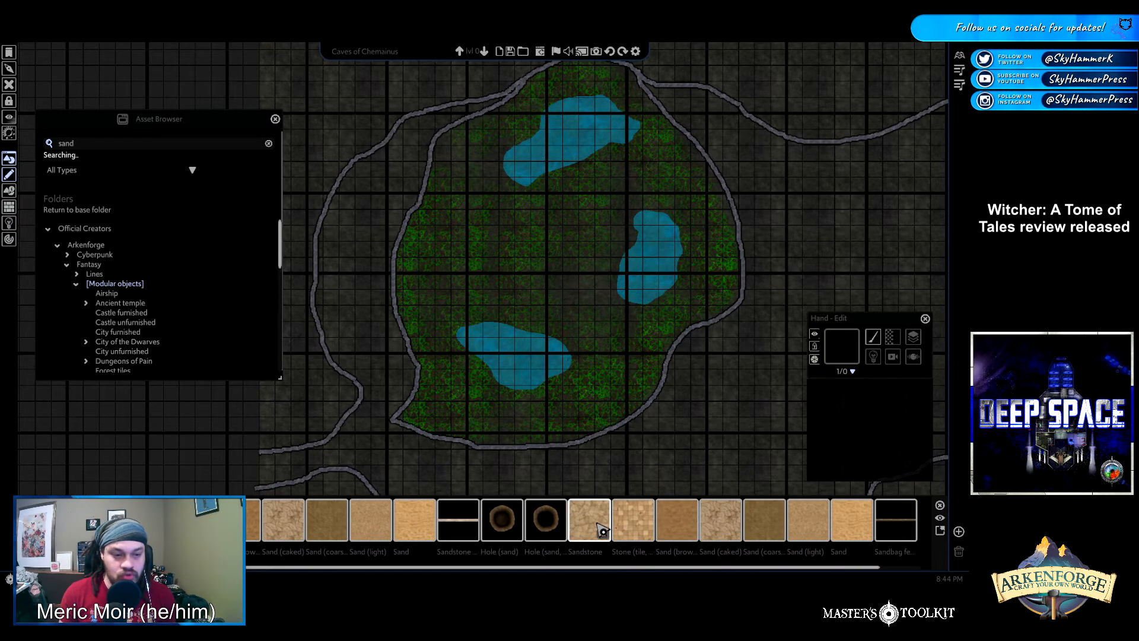
type("s")
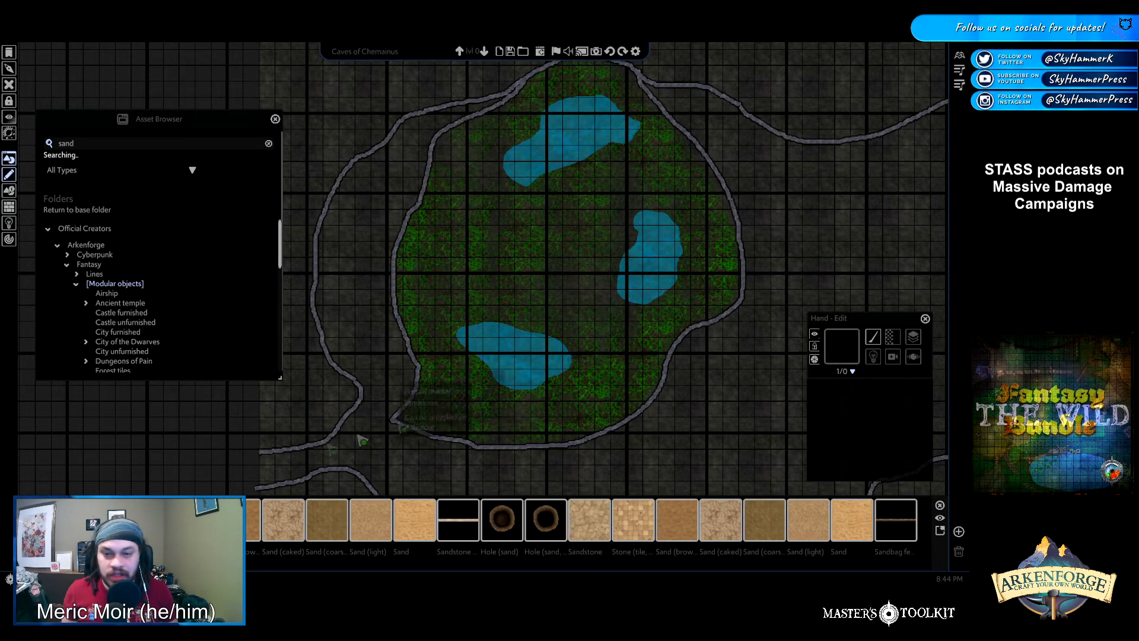
left_click_drag(390, 354, 465, 336)
key("Delete")
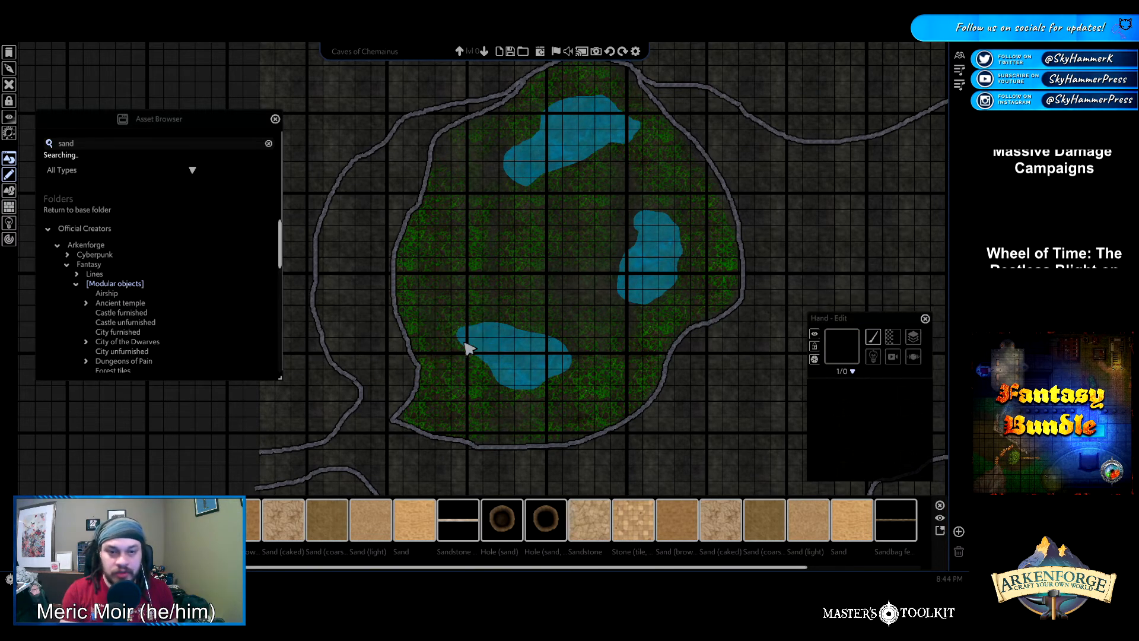
left_click(589, 521)
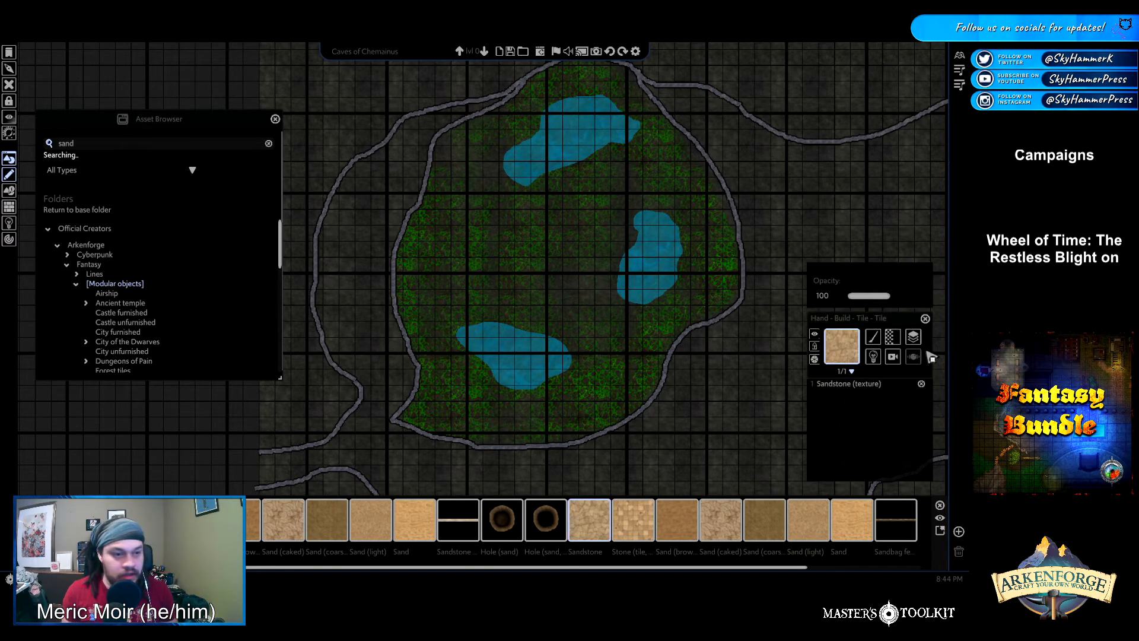
Place a tiled sandstone patch about 5 by 4 squares just outside the mossy cave's southeastern wall
left_click(879, 341)
mouse_move(851, 368)
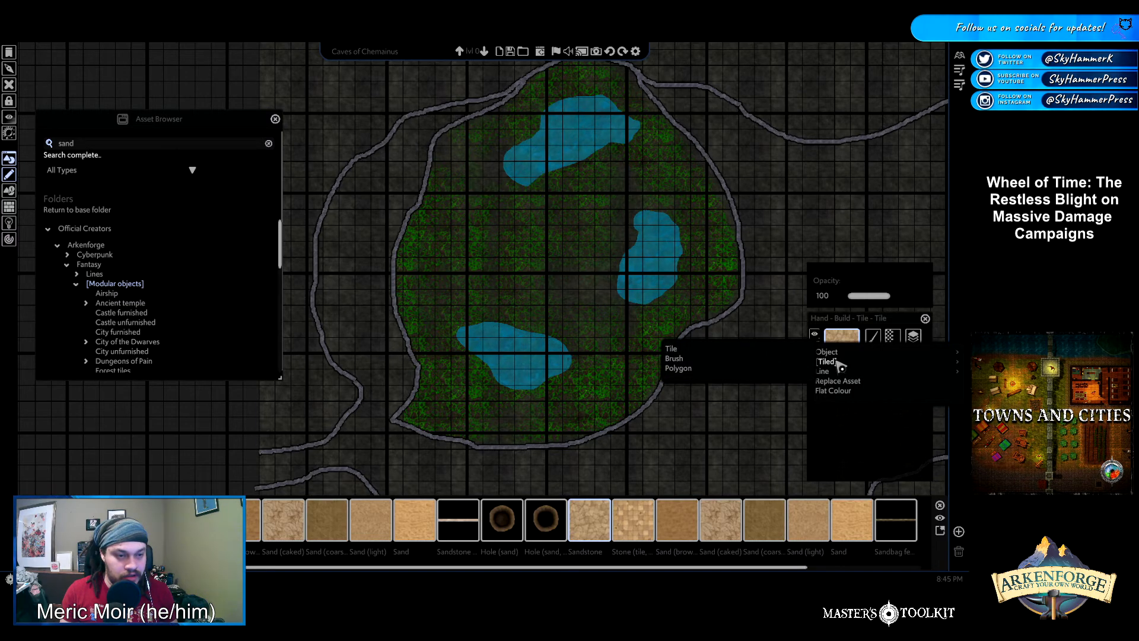
left_click(750, 351)
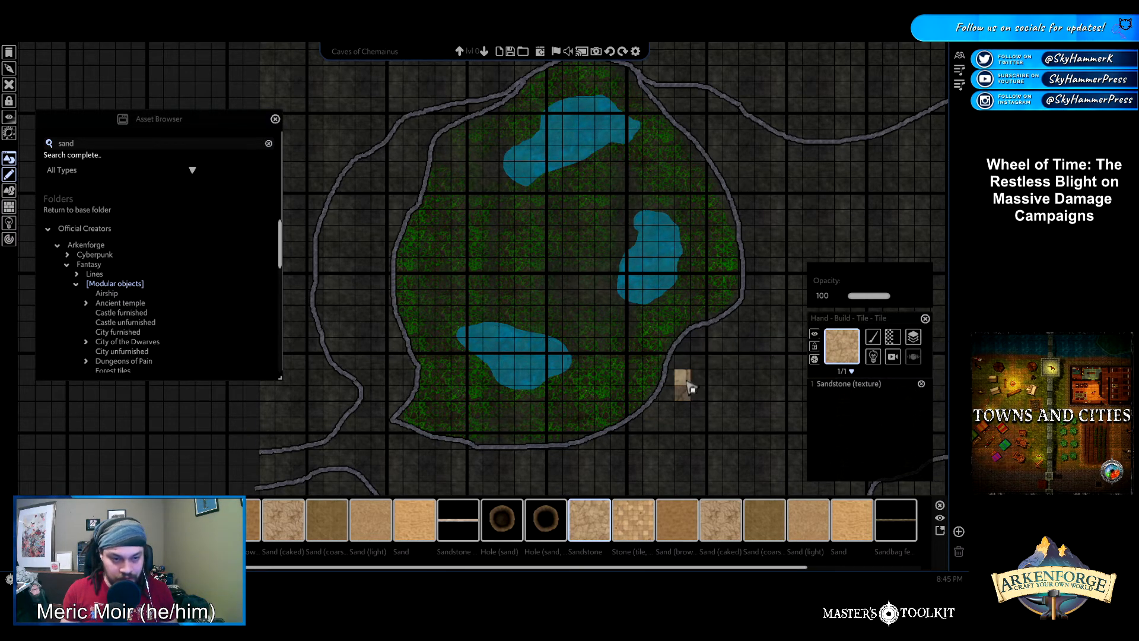
left_click_drag(693, 389, 735, 418)
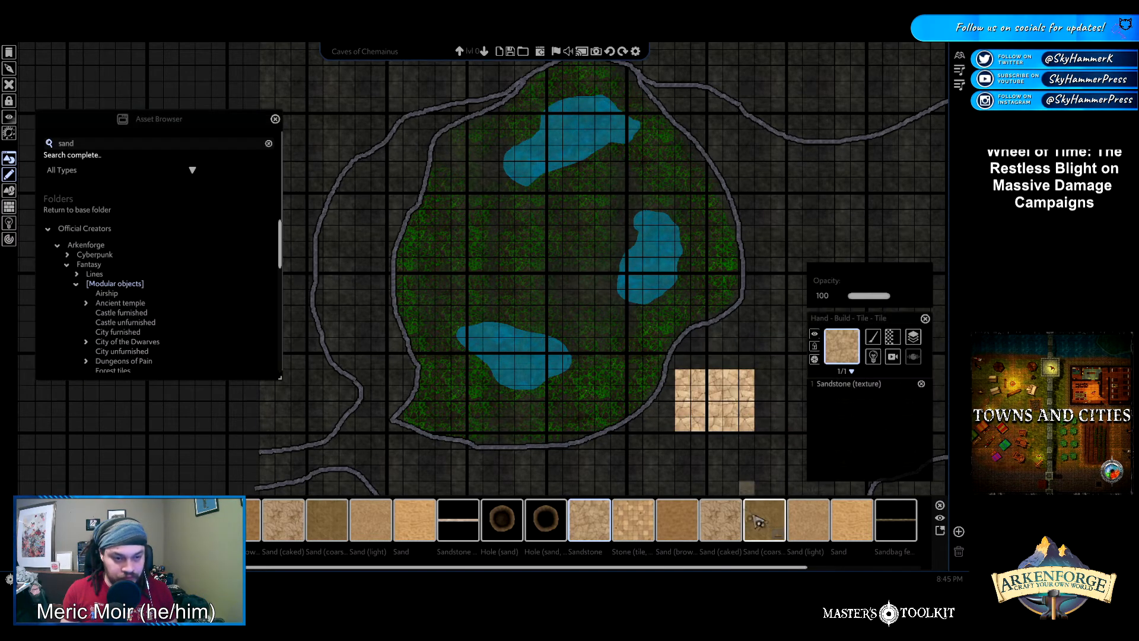
Select the sandstone patch, turn its tile noise on and set the noise scale to 6
right_click(742, 402)
left_click(740, 404)
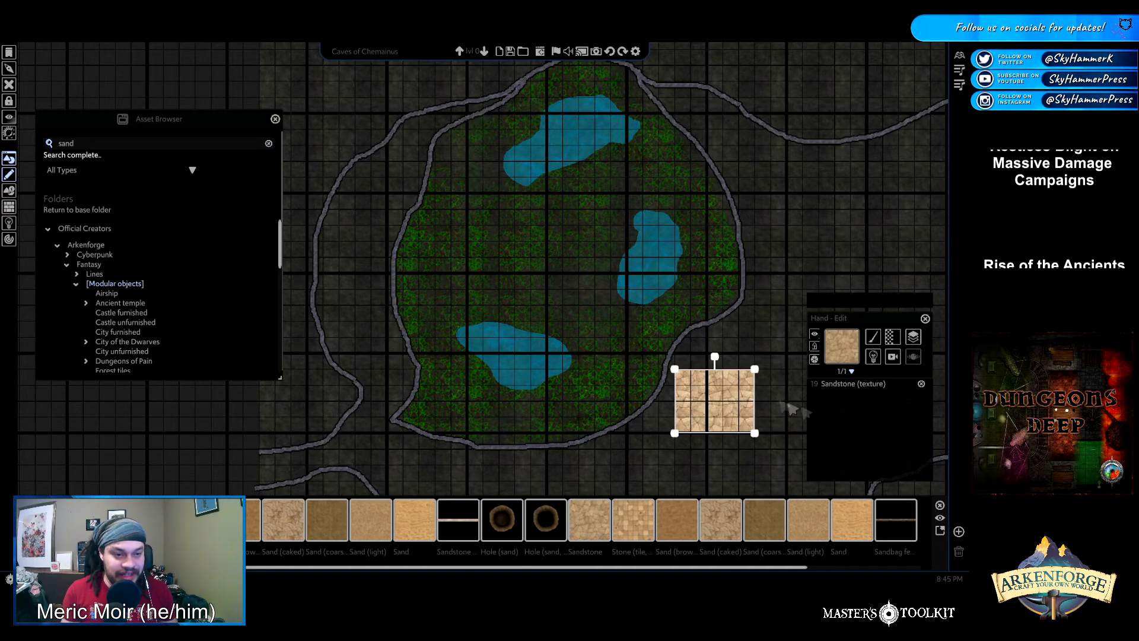
left_click(900, 341)
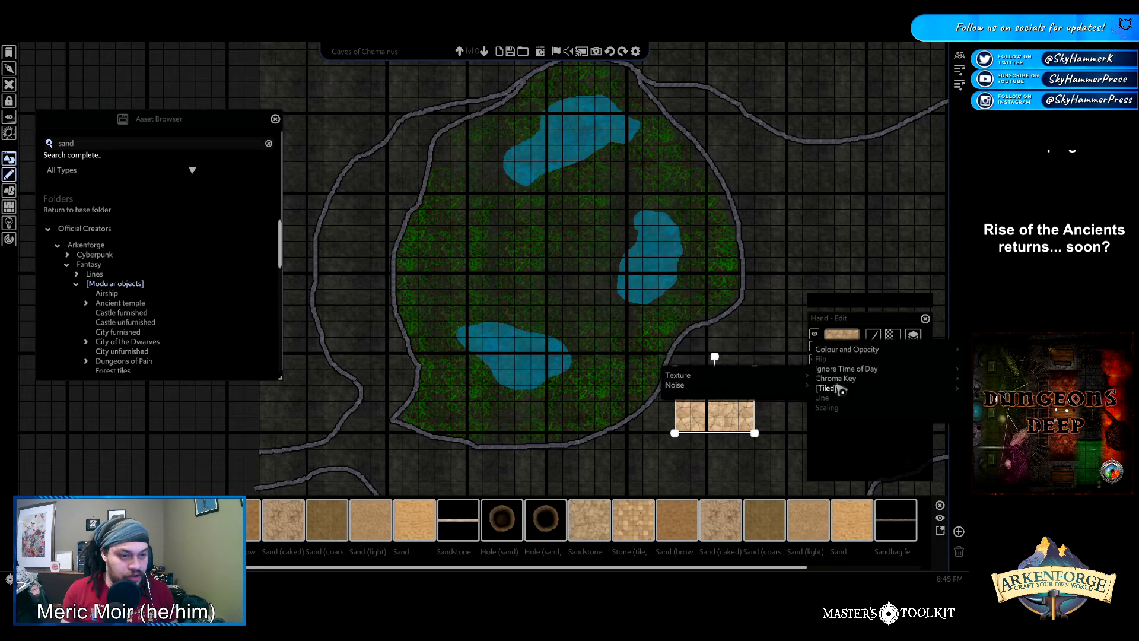
mouse_move(847, 350)
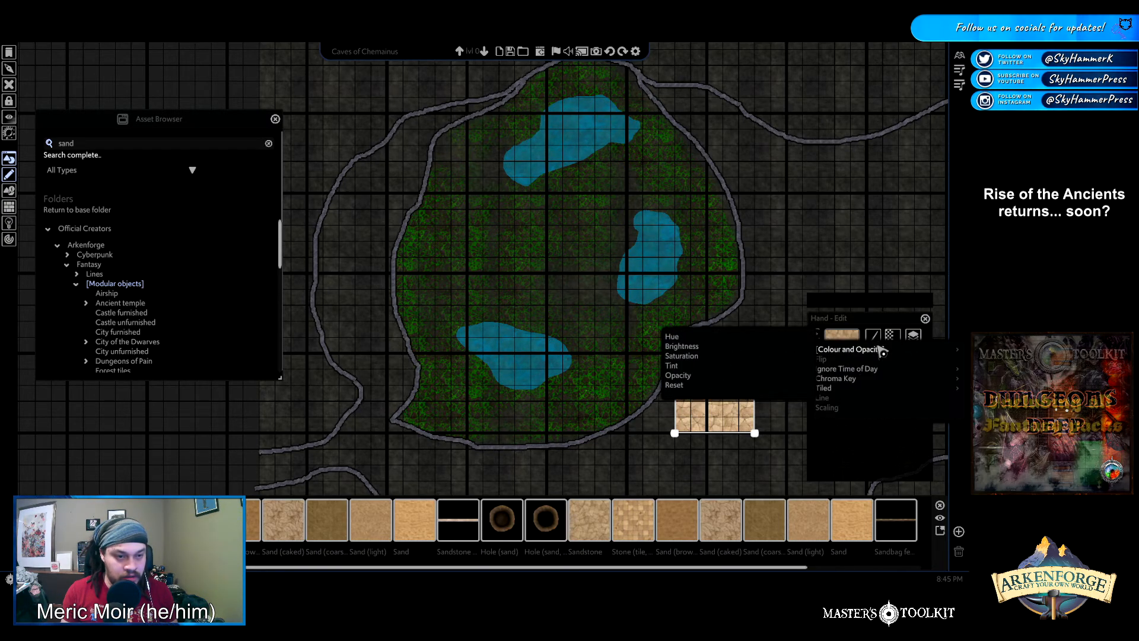
mouse_move(827, 388)
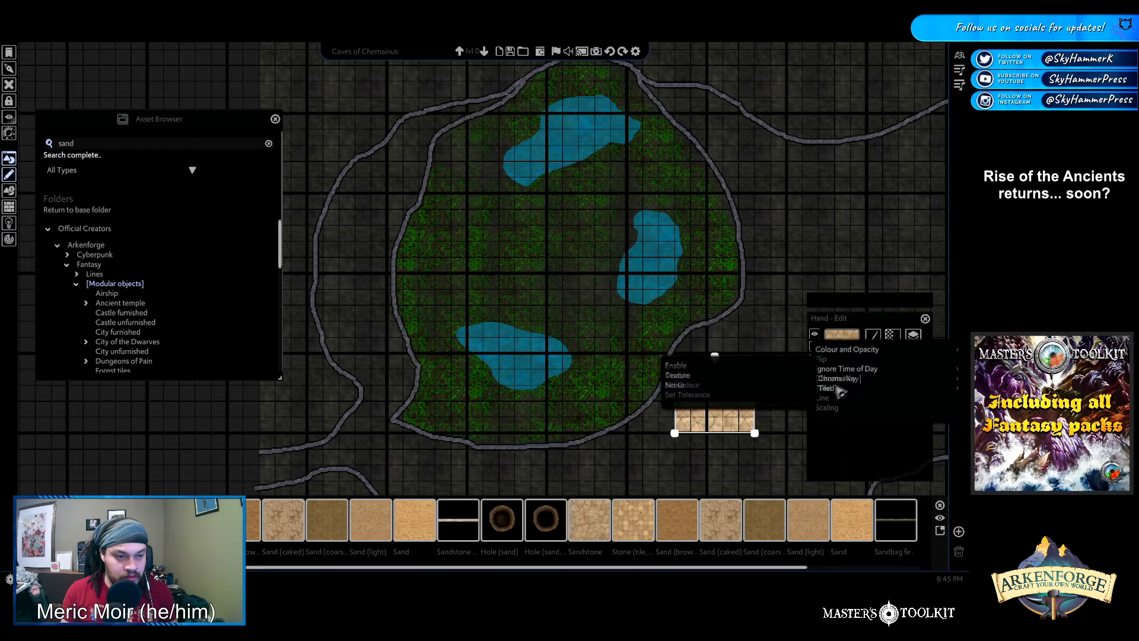
mouse_move(724, 386)
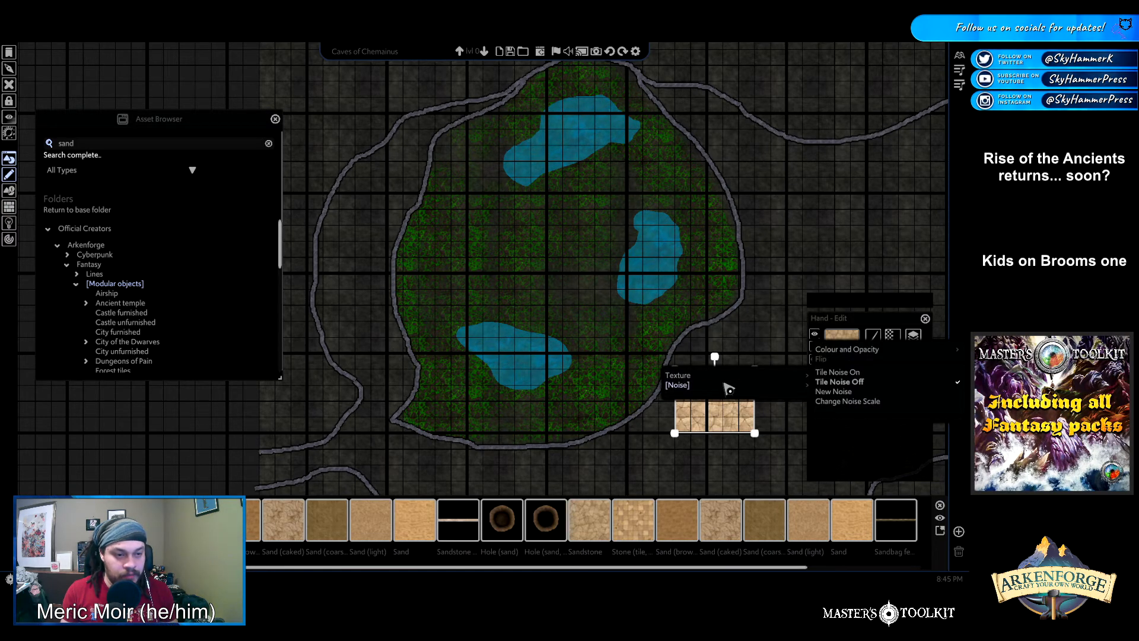
left_click(837, 372)
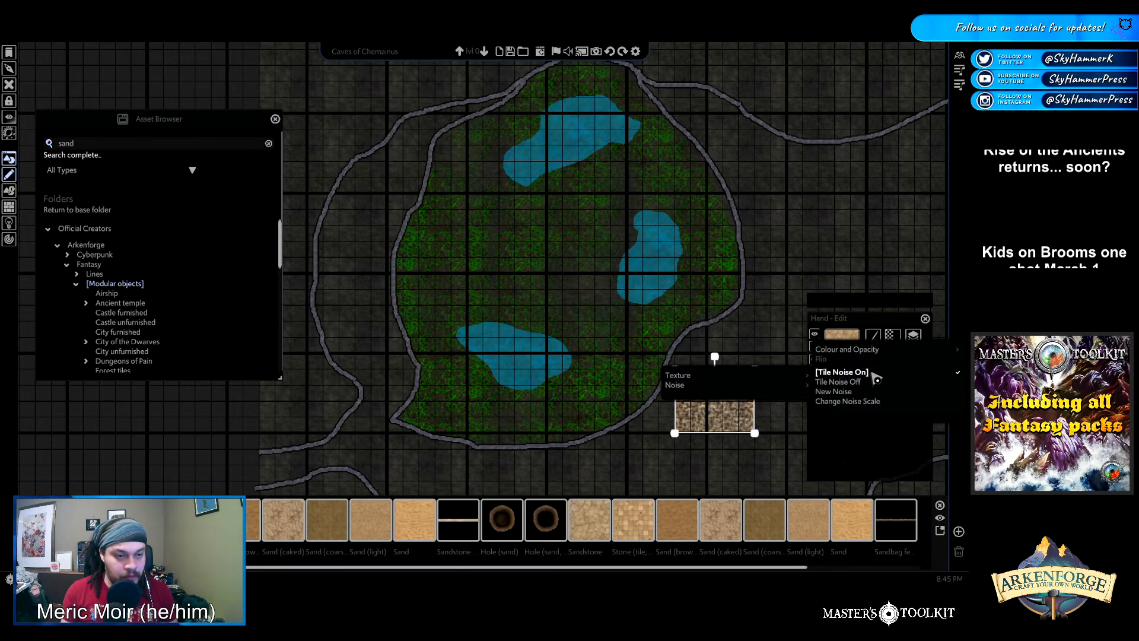
left_click(852, 402)
left_click_drag(476, 316, 461, 316)
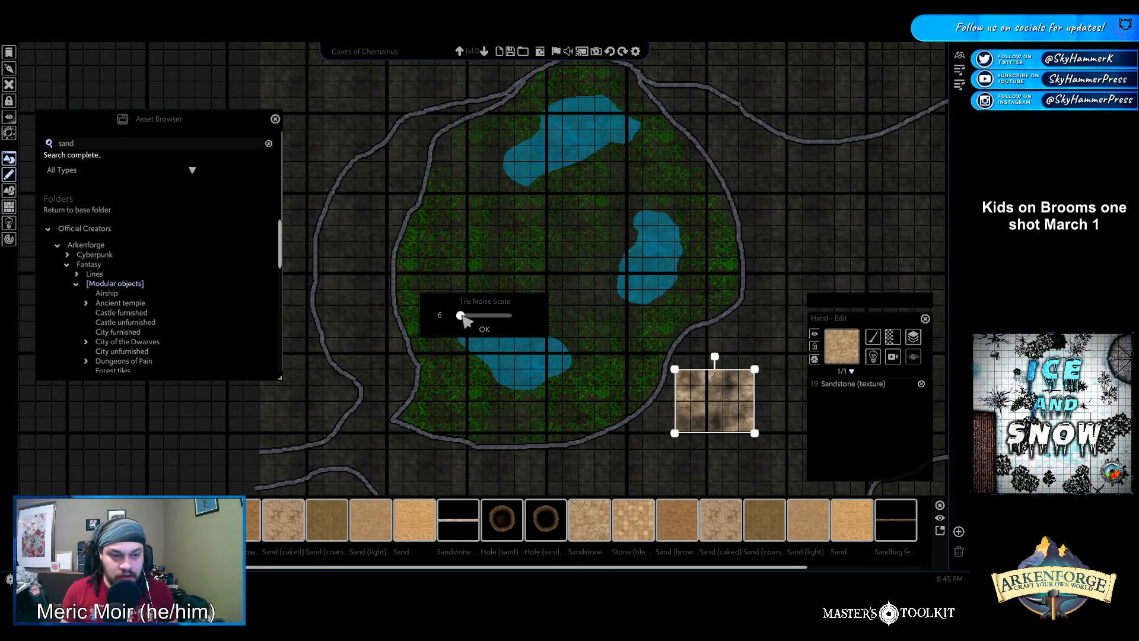
Set the selected sandstone patch's brightness to 31
scroll(765, 388, "down", 1)
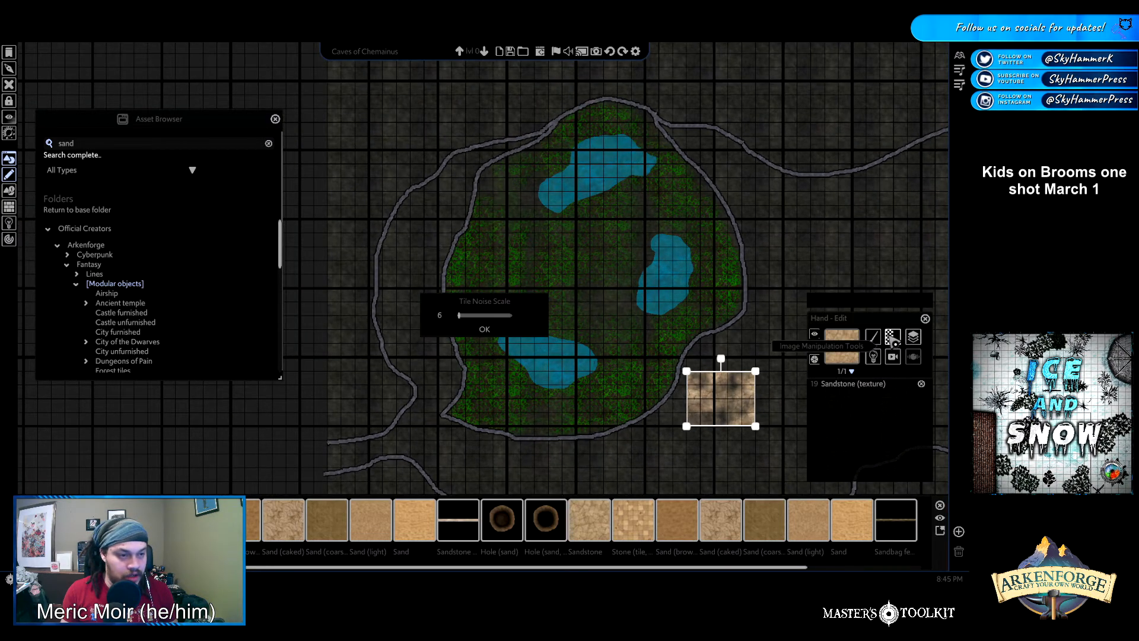
left_click(911, 336)
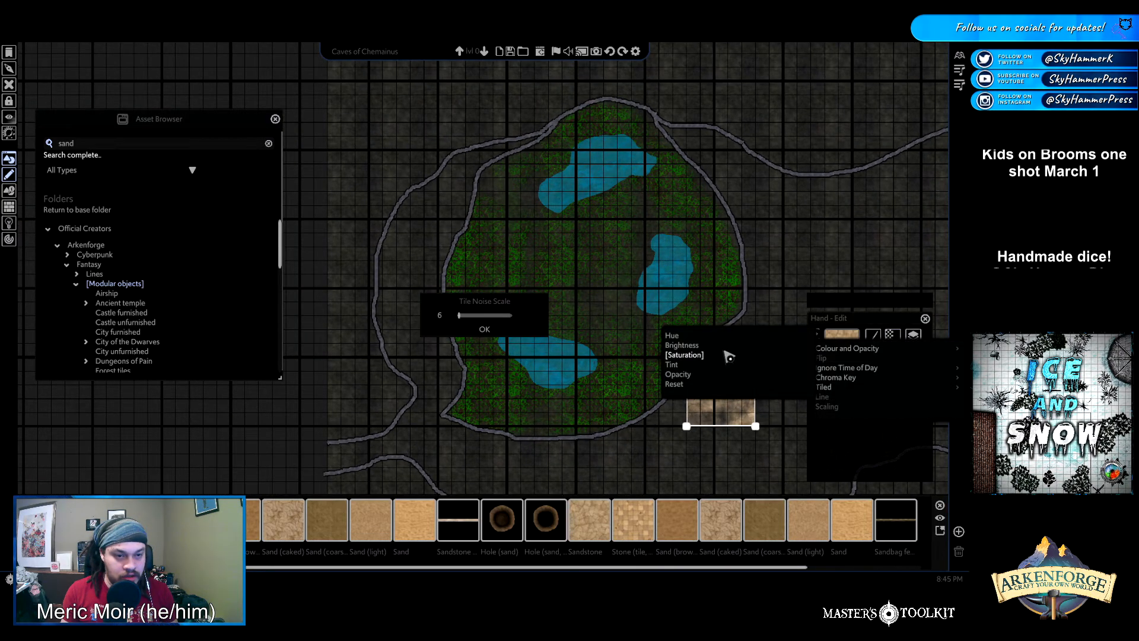
left_click(721, 349)
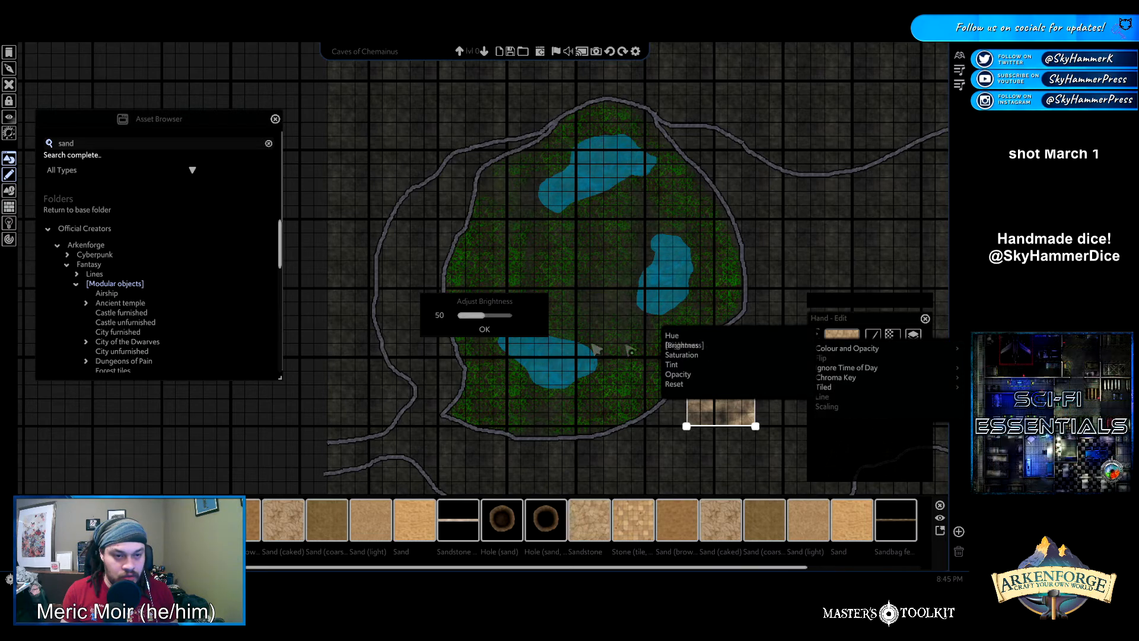
left_click_drag(482, 319, 478, 323)
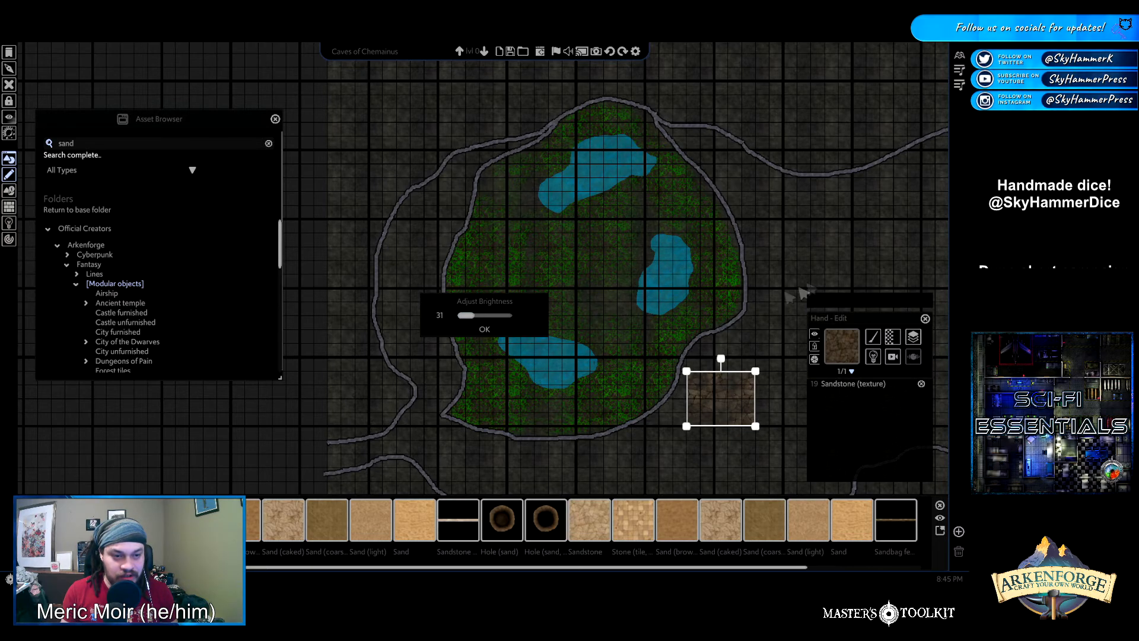
Enlarge the sandstone patch so it covers the whole mossy cave and the surrounding rock
scroll(803, 363, "down", 2)
left_click_drag(744, 393, 881, 485)
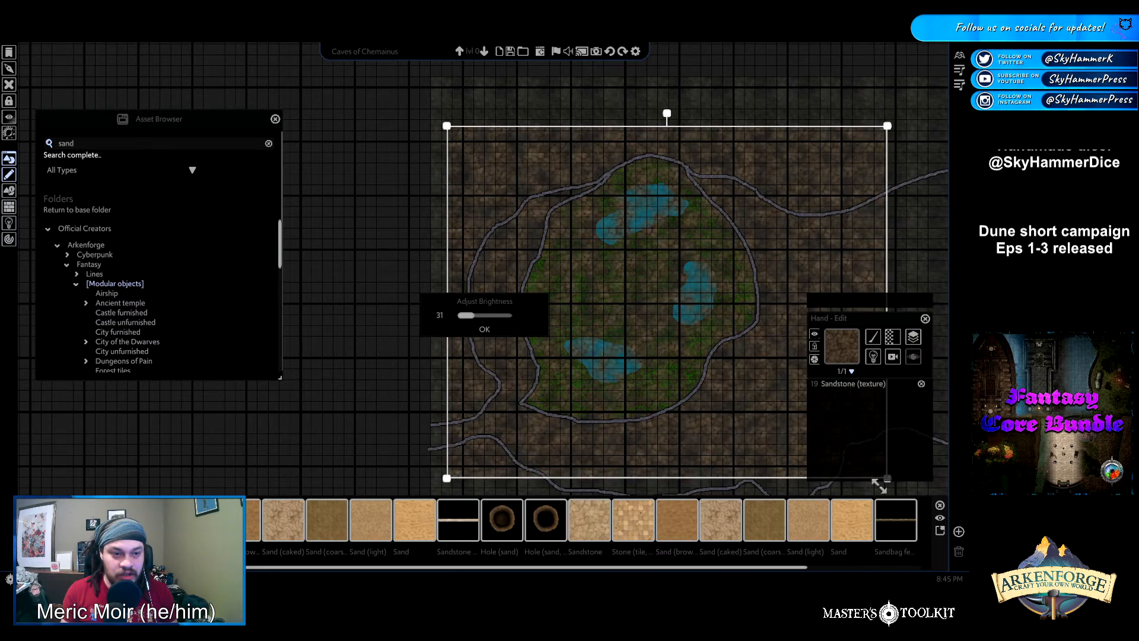
left_click(877, 293)
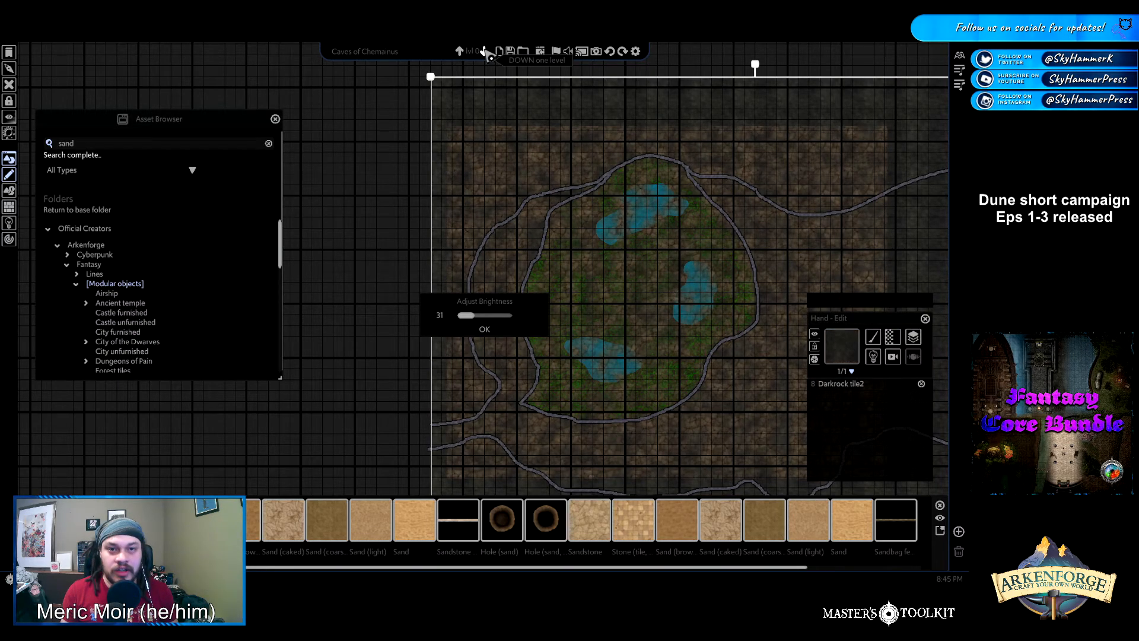
Examine from level 1 how the sandstone covering looks under the upper-level rooms, close the brightness adjustment, and return to level 0
left_click(459, 51)
scroll(730, 96, "up", 2)
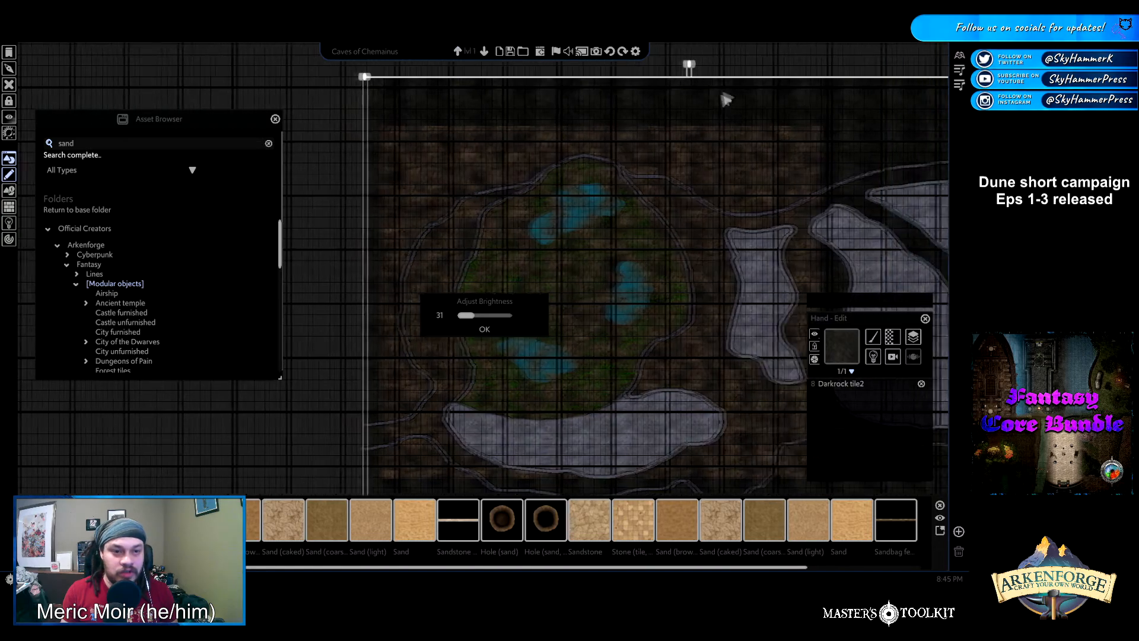
scroll(787, 185, "up", 3)
scroll(715, 273, "up", 4)
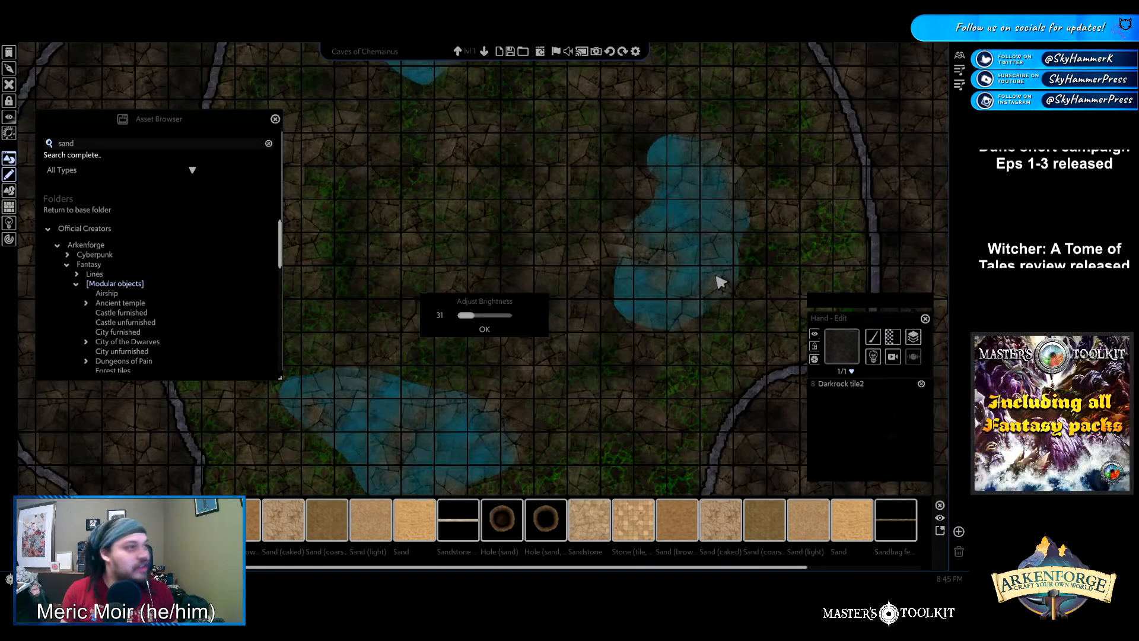
left_click(491, 329)
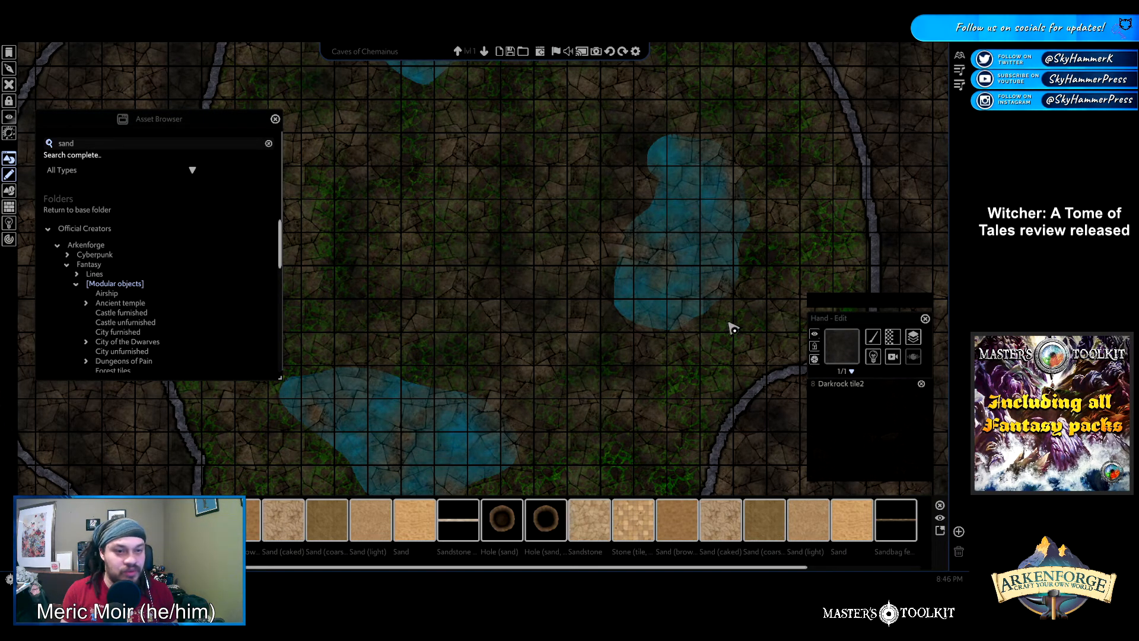
scroll(733, 328, "down", 5)
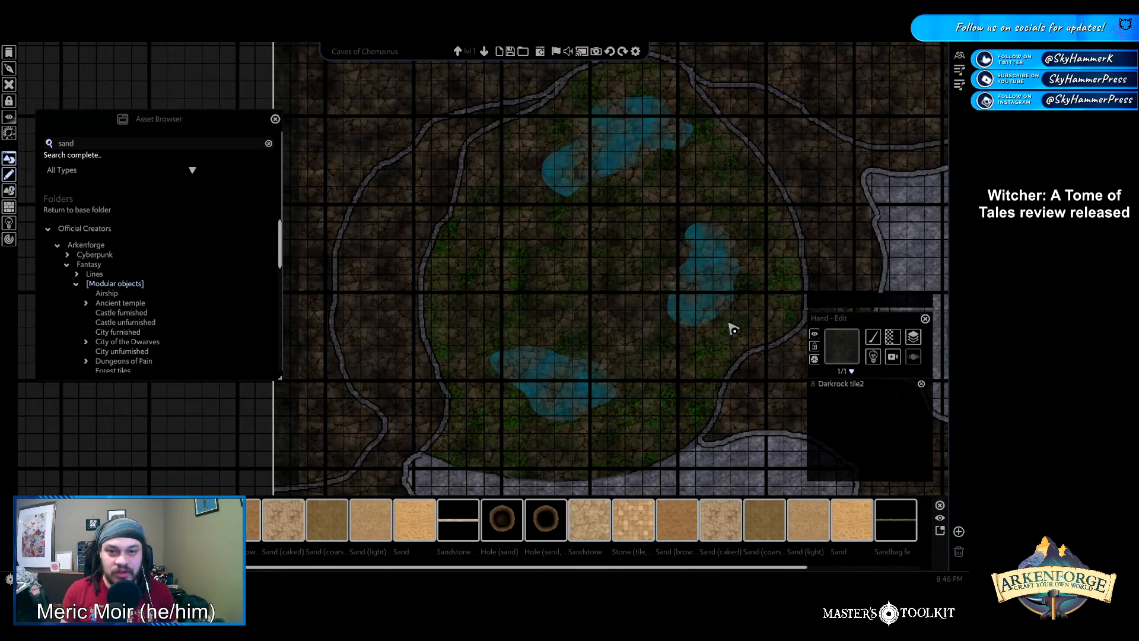
scroll(733, 329, "down", 2)
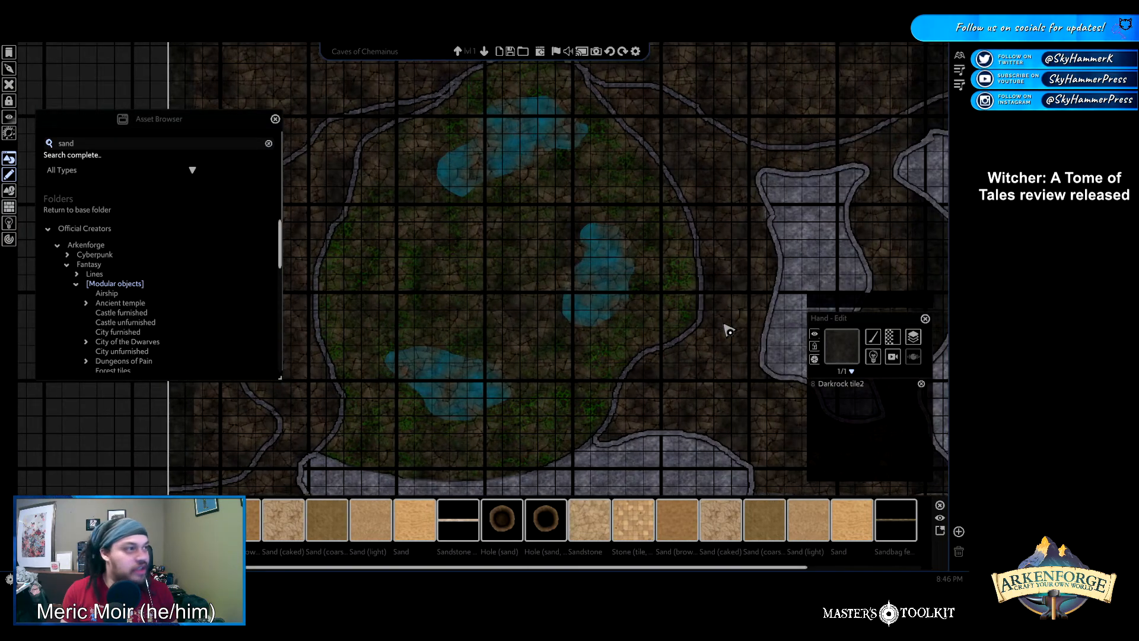
key("Left")
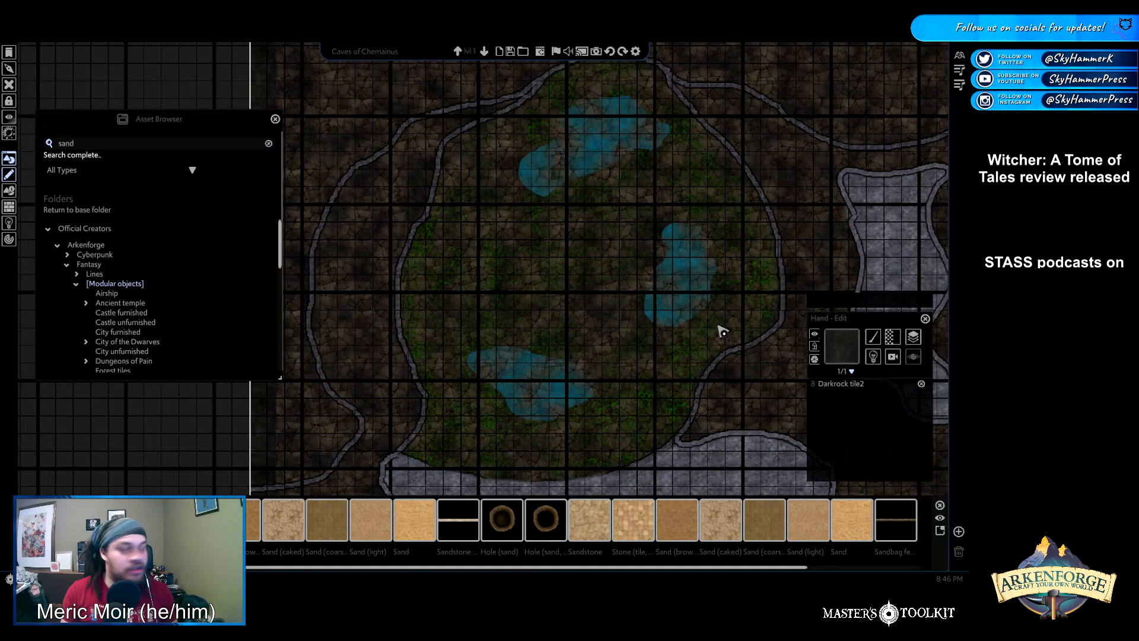
key("Down")
key("Right")
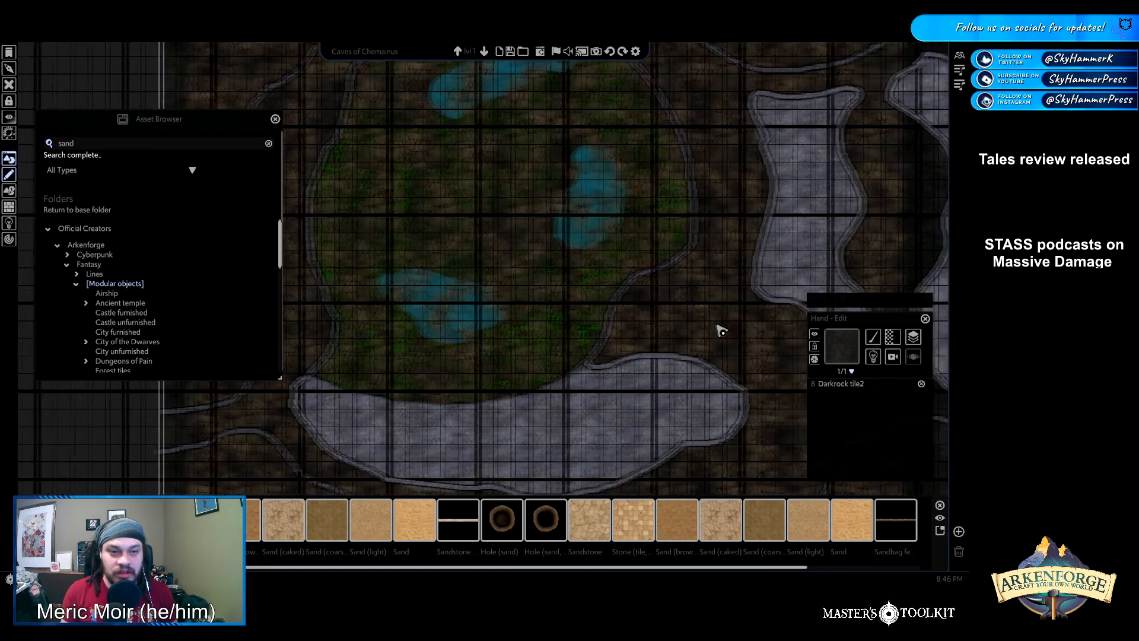
key("Right")
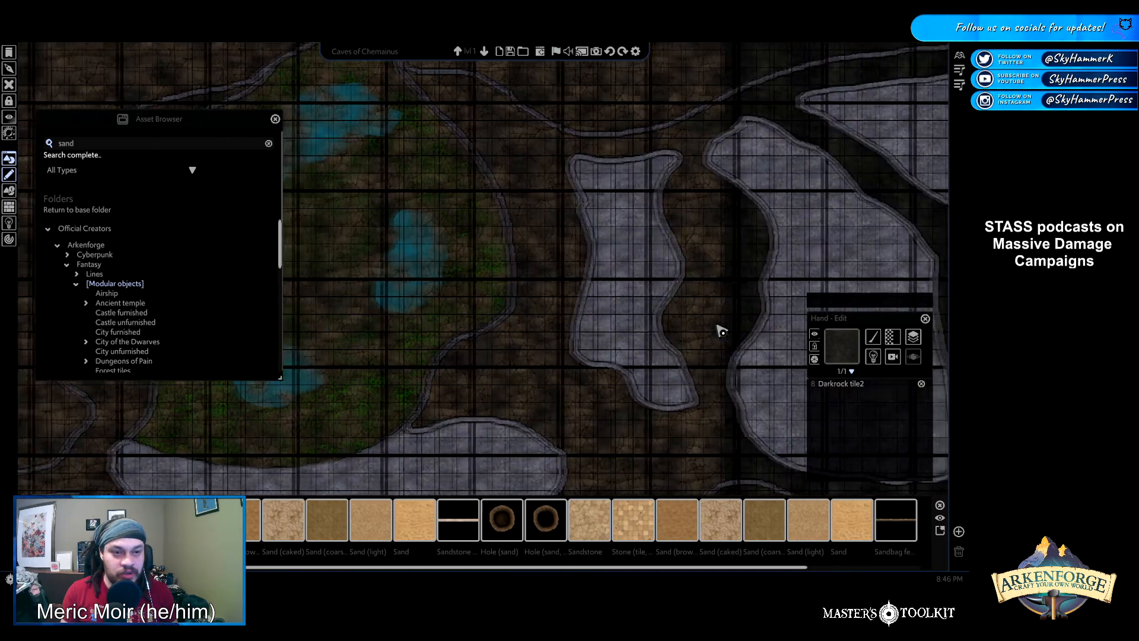
scroll(716, 326, "down", 5)
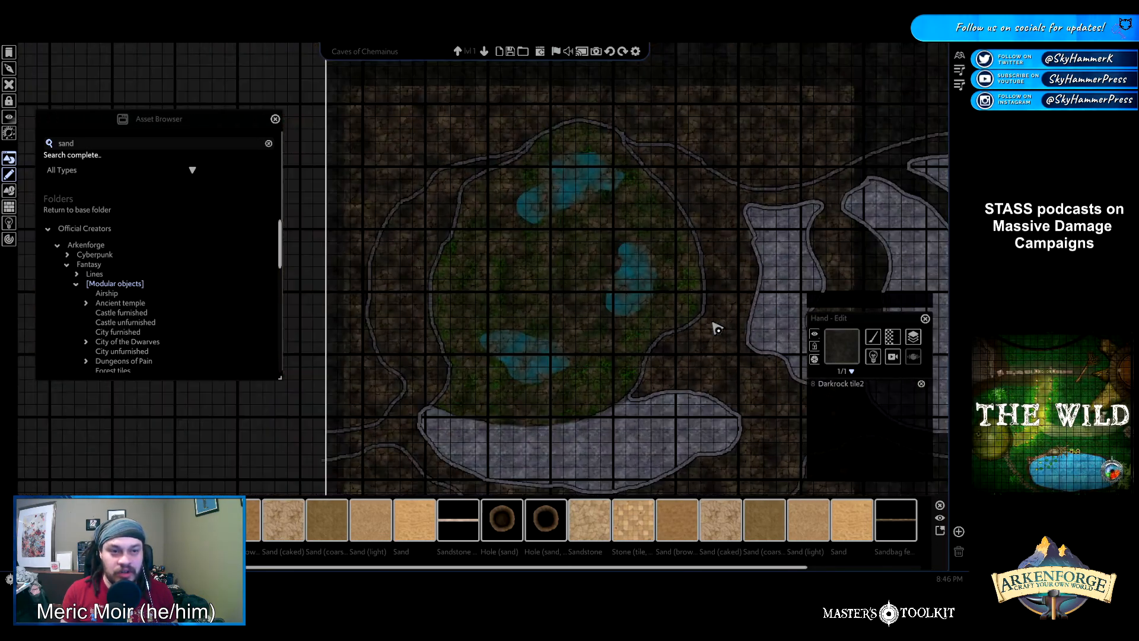
left_click(484, 51)
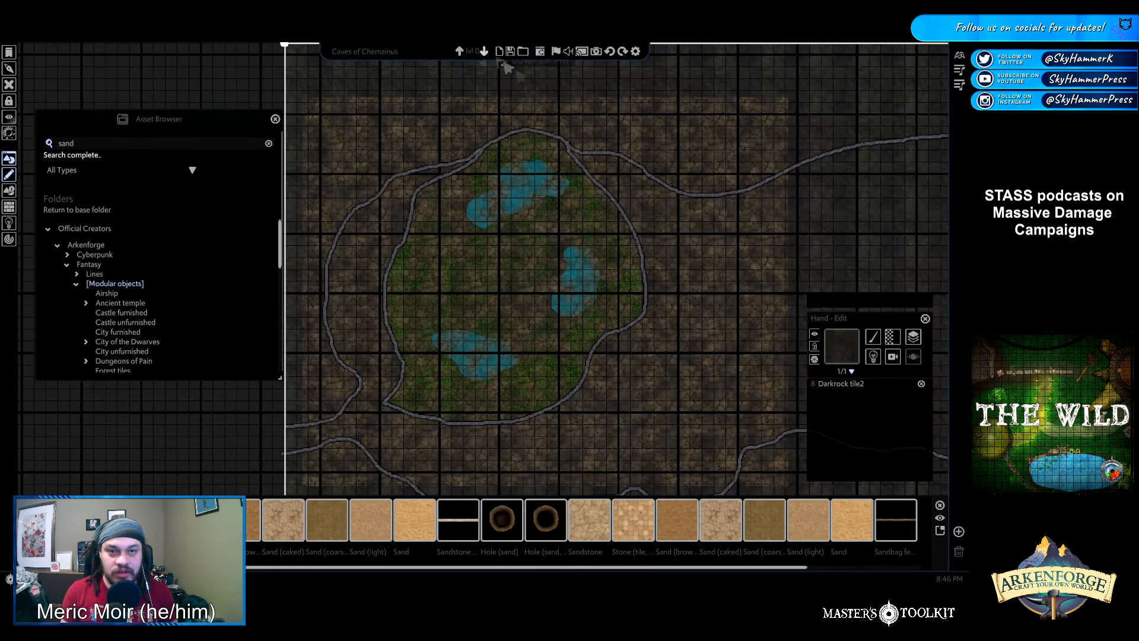
Select the large sandstone texture covering the mossy cave and delete it
left_click(368, 148)
left_click_drag(368, 145, 370, 146)
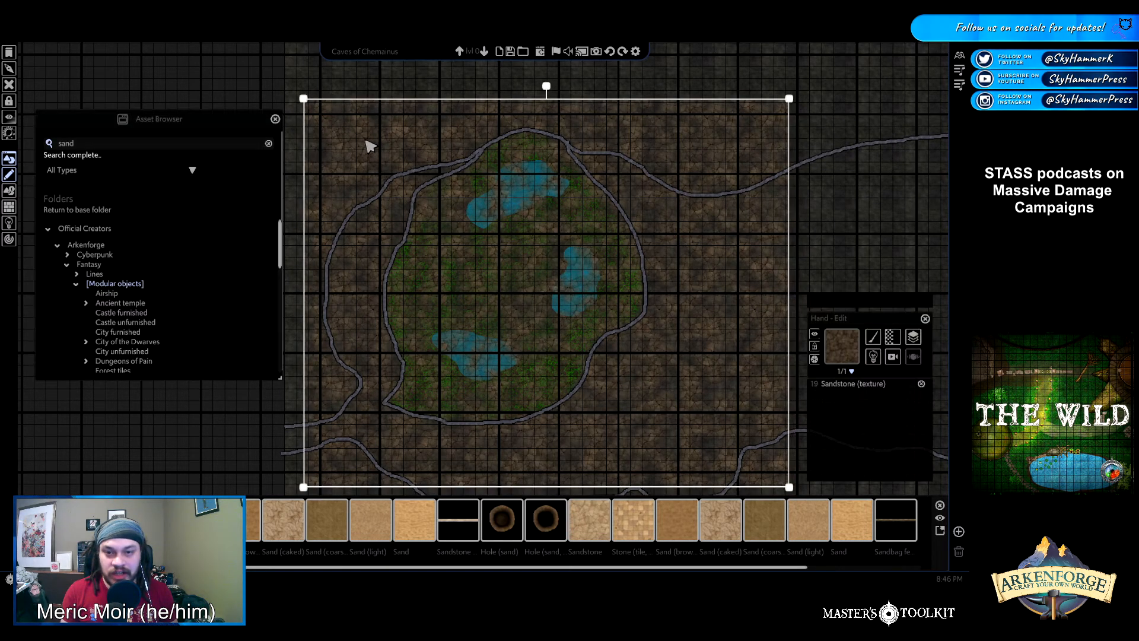
key("Delete")
Pick the Sand (brown) asset and set it to build as a tiled brush
scroll(501, 305, "up", 5)
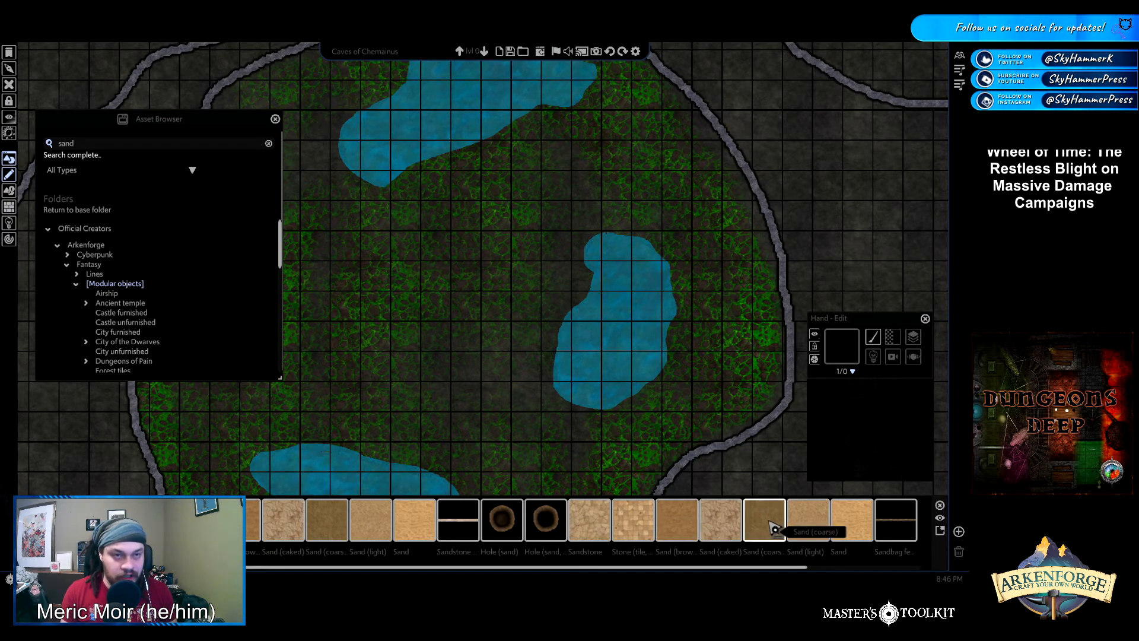
key("Up")
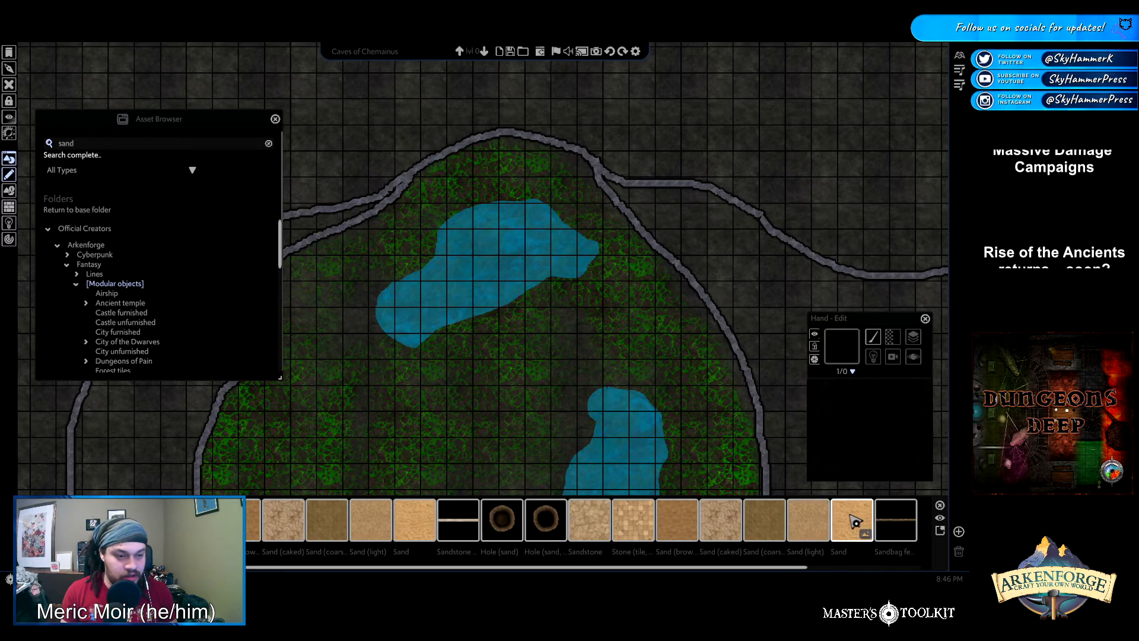
left_click(677, 520)
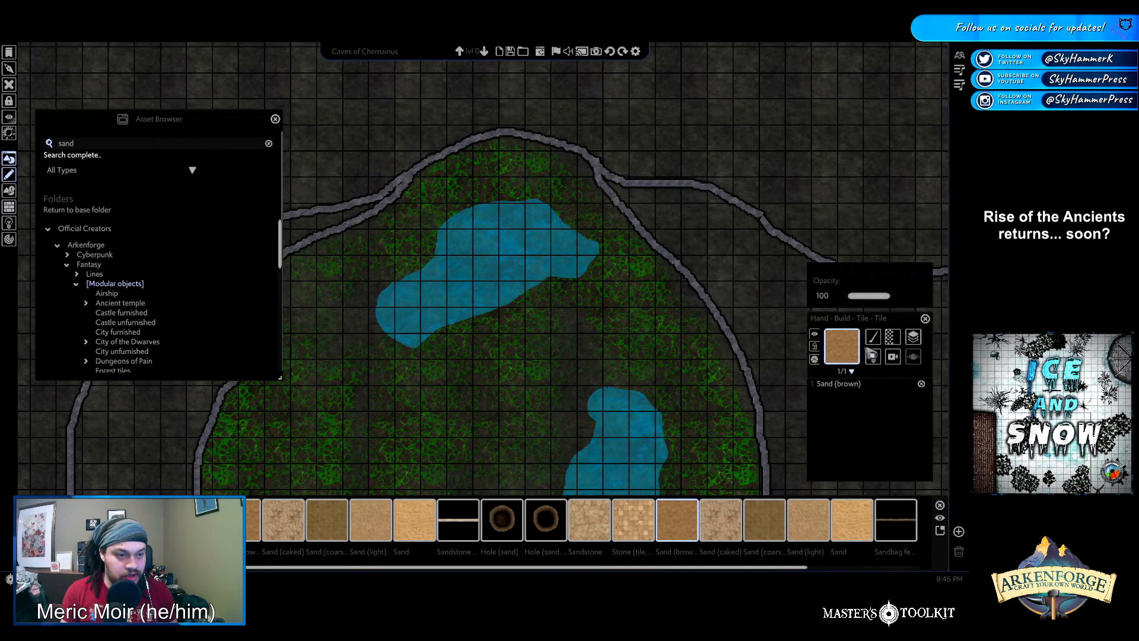
left_click(842, 340)
mouse_move(841, 359)
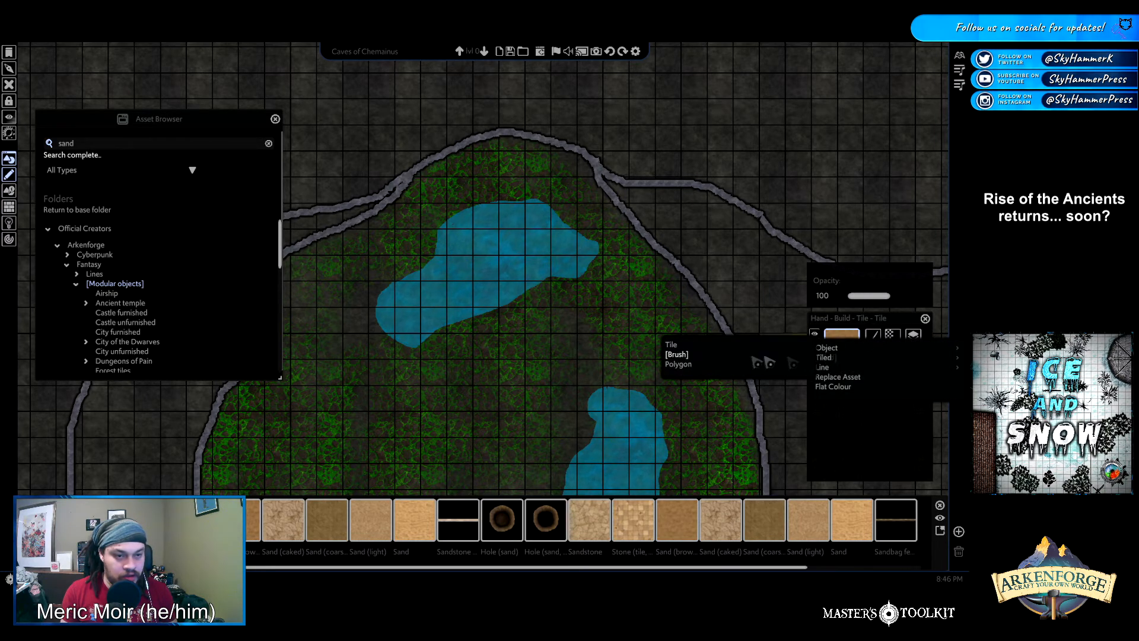
left_click(674, 355)
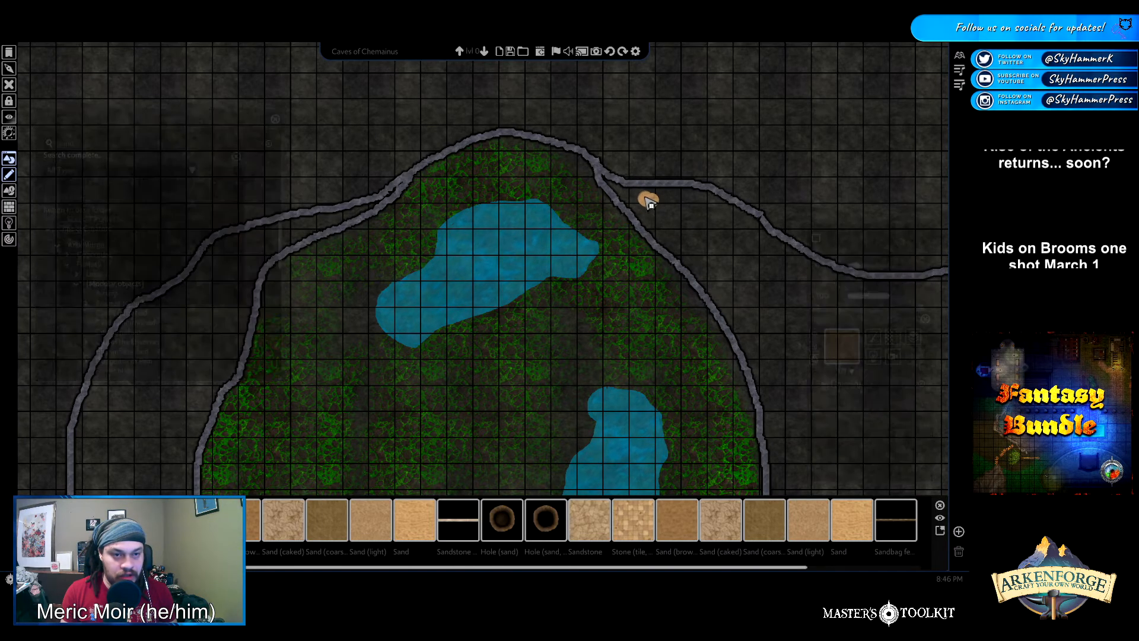
Paint a brown sand patch in the wedge between the cave's northeastern wall and the passage line, undoing the first attempt and repainting it
mouse_move(664, 202)
left_mouse_down()
mouse_move(705, 212)
mouse_move(686, 254)
mouse_move(642, 199)
mouse_move(688, 228)
left_mouse_up()
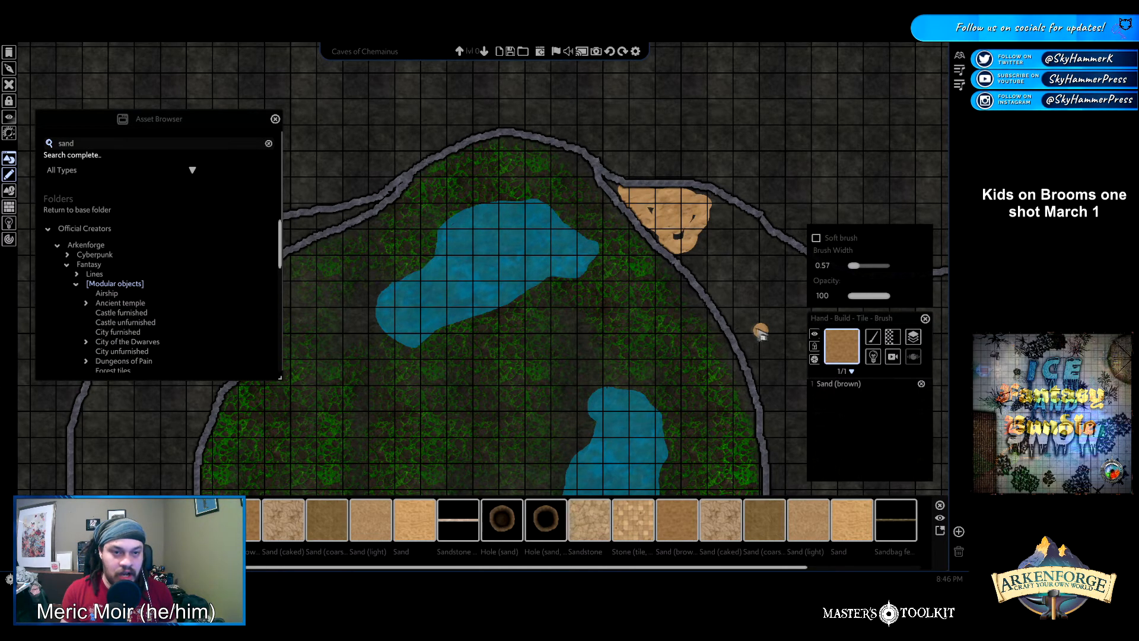
key("ctrl+z")
left_click_drag(610, 196, 635, 221)
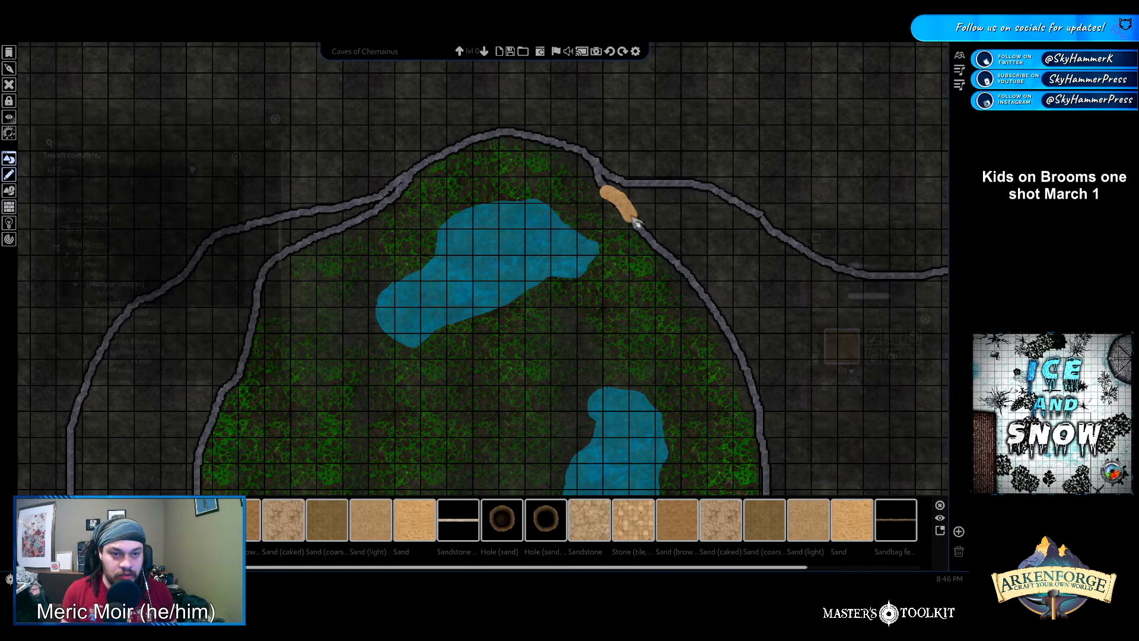
mouse_move(693, 250)
left_mouse_down()
mouse_move(730, 231)
mouse_move(686, 202)
mouse_move(632, 201)
mouse_move(717, 229)
mouse_move(679, 232)
left_mouse_up()
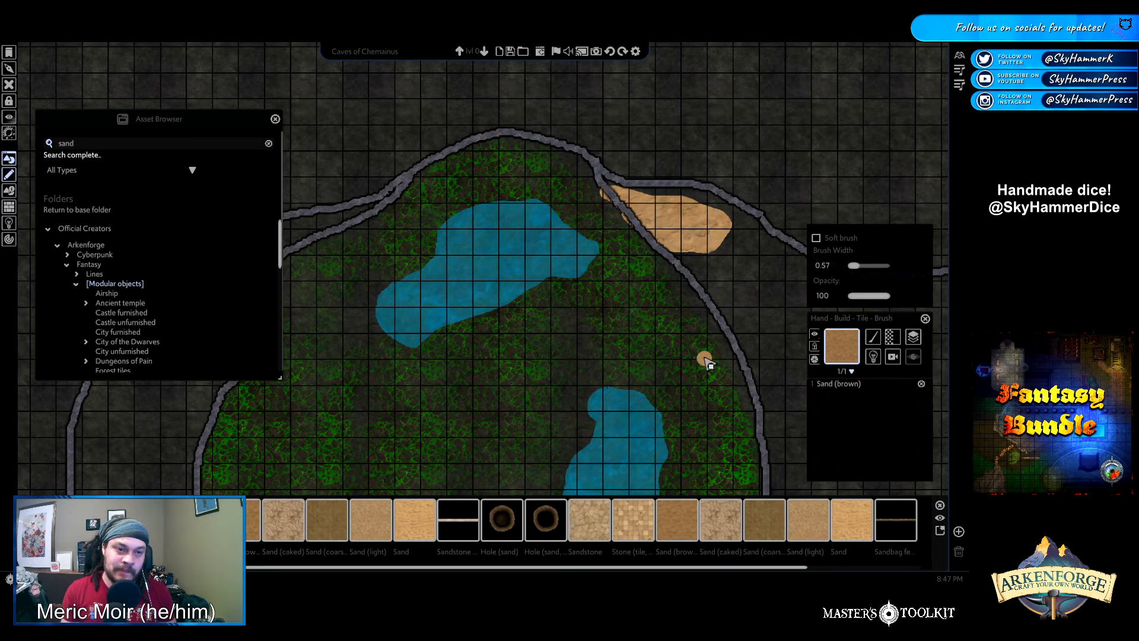
Leave the brush, select the painted brown sand patch and delete it
key("Escape")
left_click(708, 231)
key("Delete")
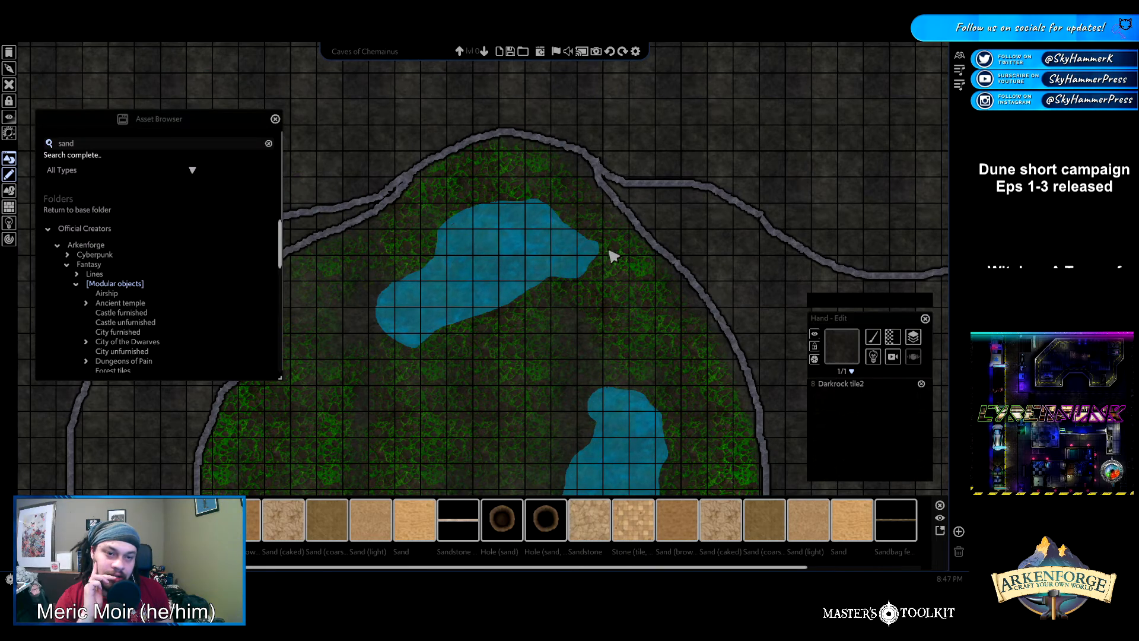
Select the cave's Tile7 moss texture and brush a moss strip across the northeastern wall into the outer passage
left_click(447, 325)
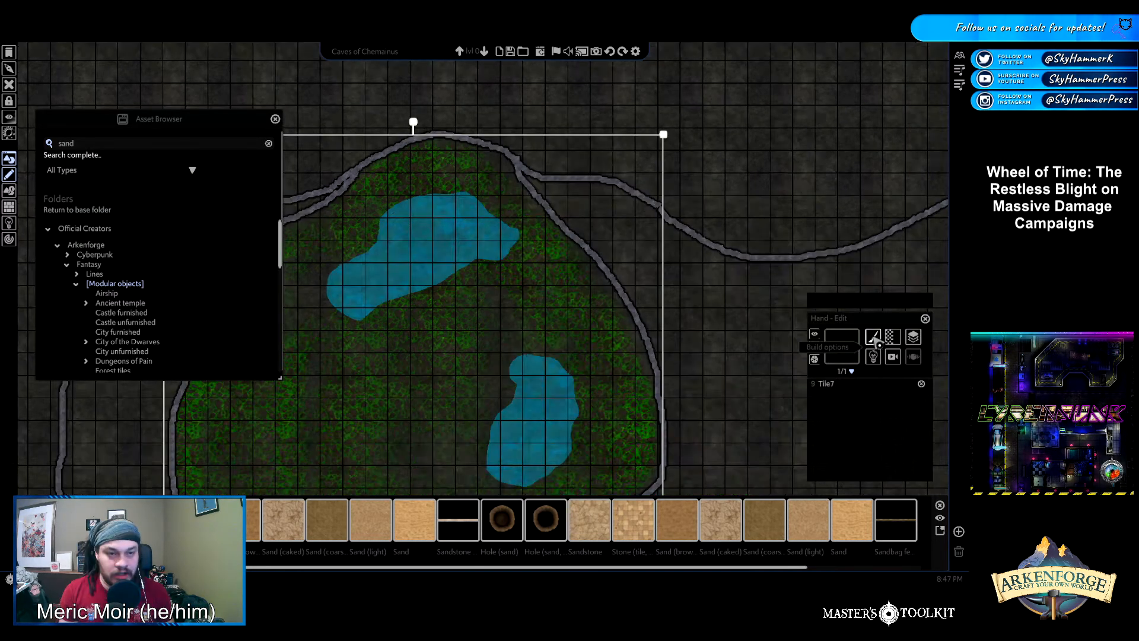
left_click(873, 338)
mouse_move(846, 355)
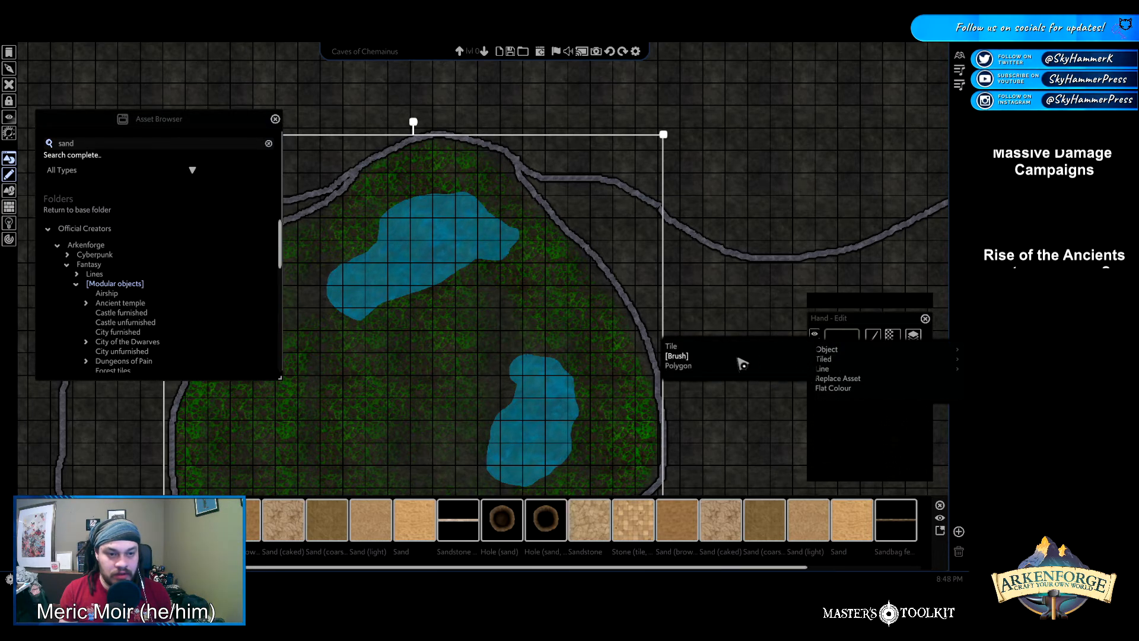
left_click(695, 358)
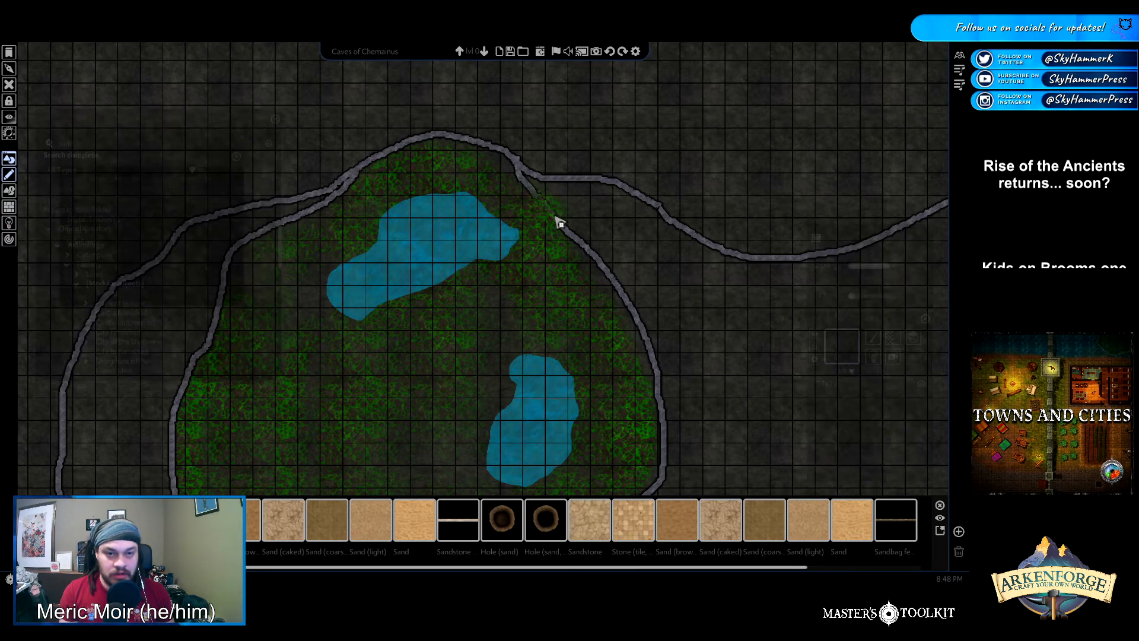
left_click_drag(631, 250, 685, 260)
right_click(671, 252)
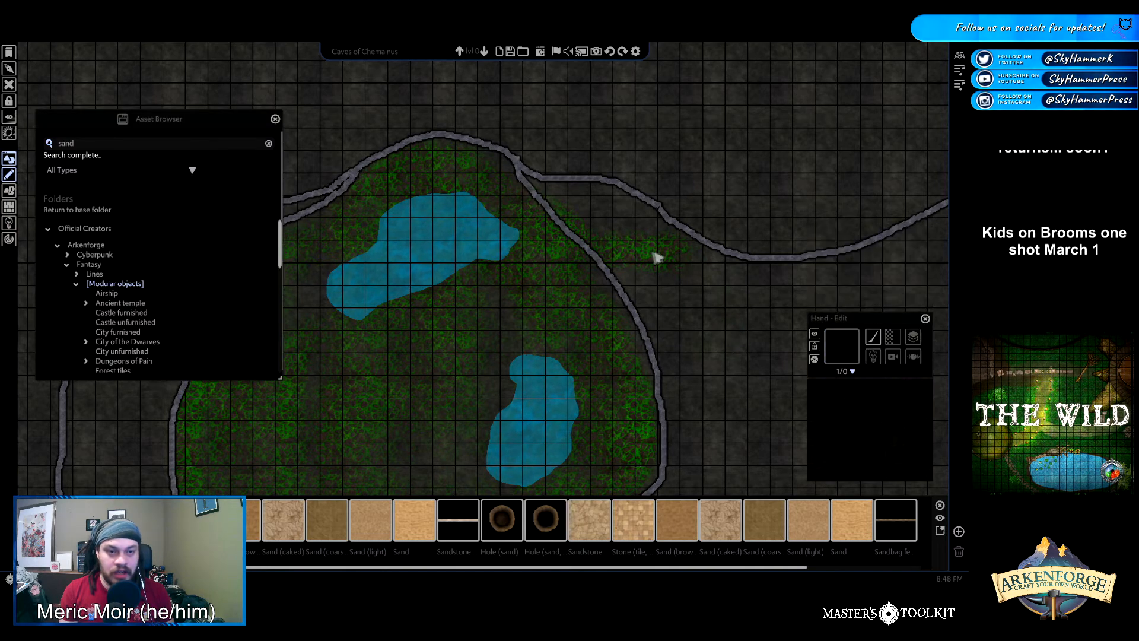
Move the painted moss strip up one level, clear the selection, and compare levels 0 and 1
left_click(653, 254)
left_click(915, 337)
mouse_move(903, 351)
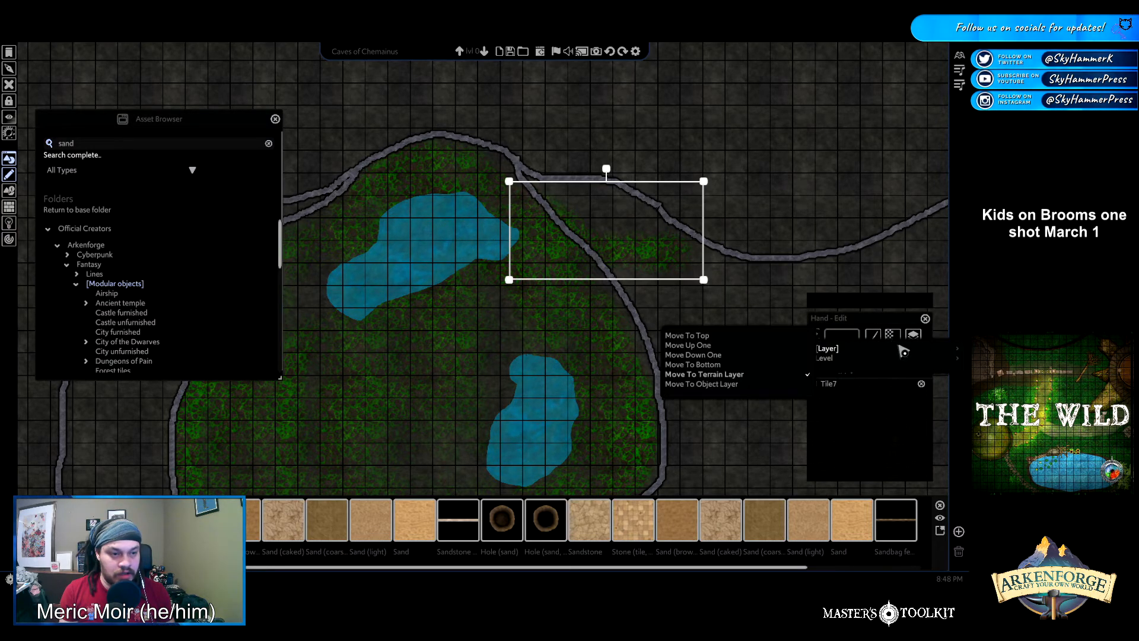
left_click(742, 347)
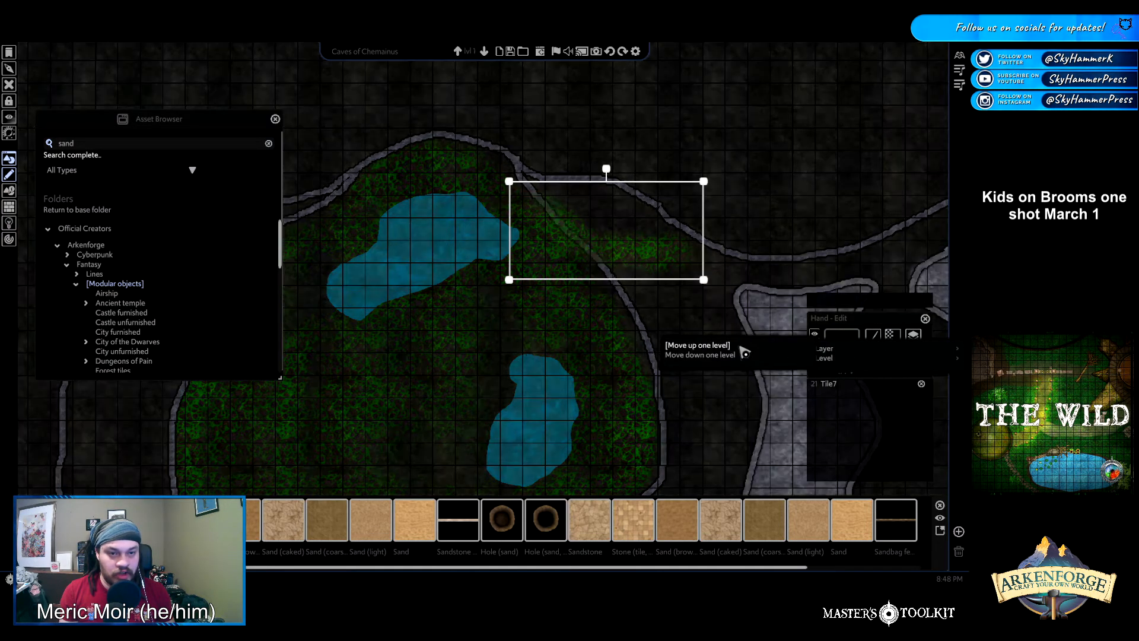
left_click(771, 181)
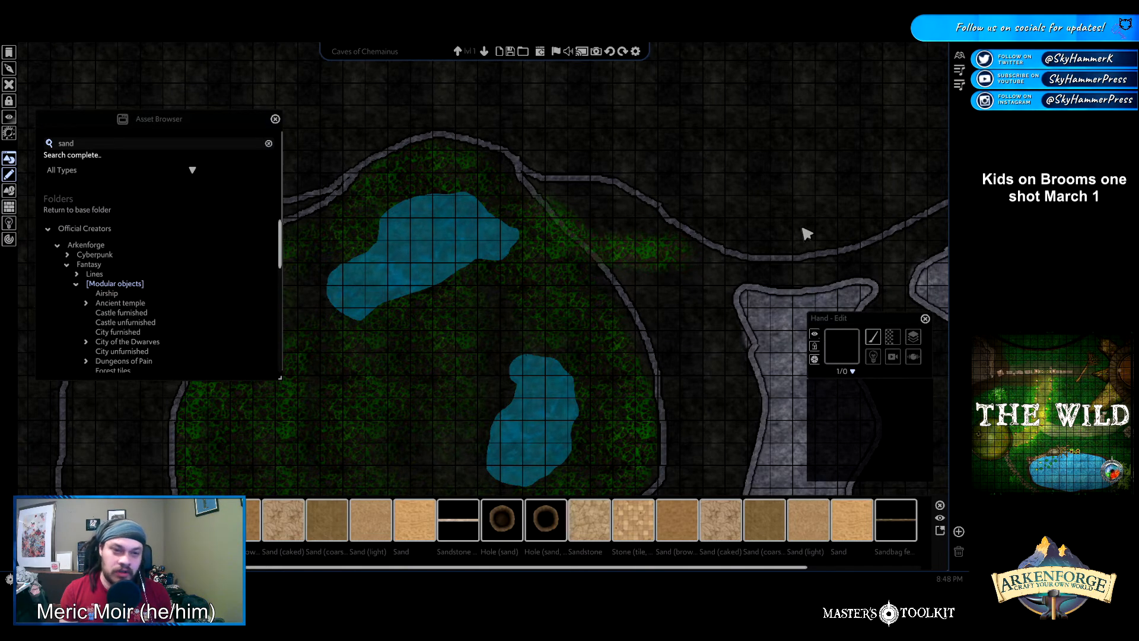
left_click(485, 52)
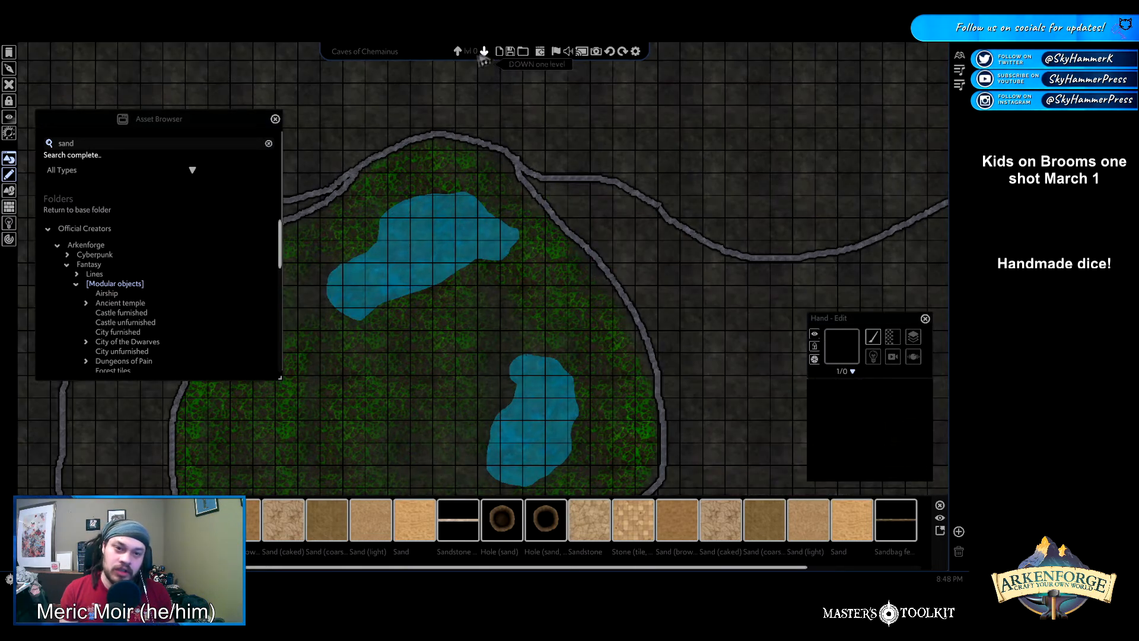
left_click(459, 52)
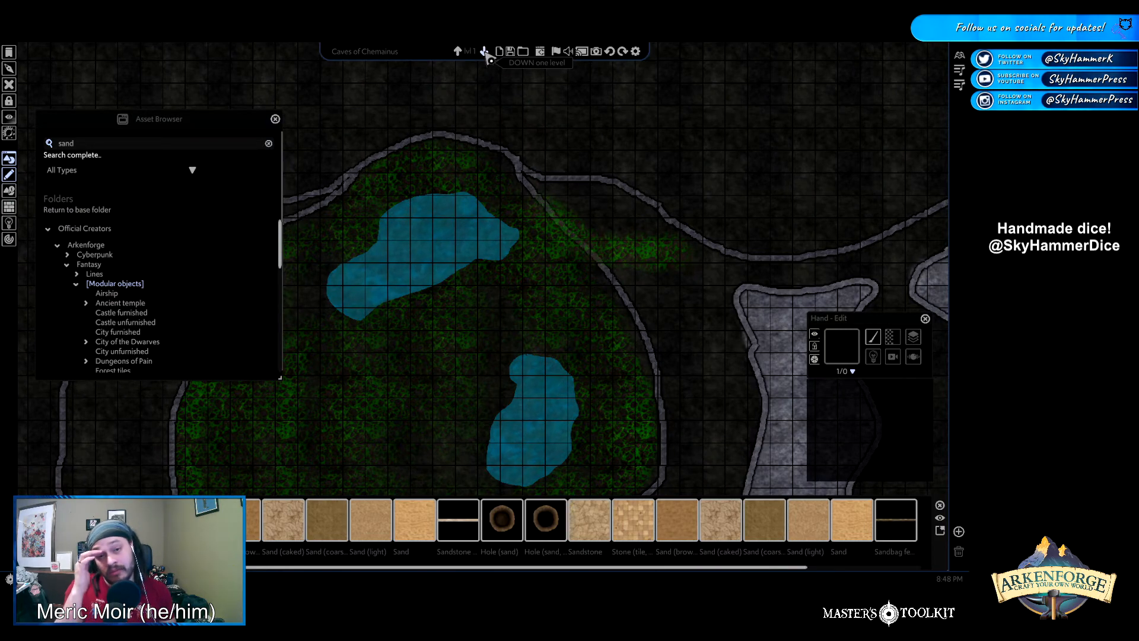
Move the moss strip off the cave's northeastern wall to check the wall beneath, and put it back across the wall
scroll(613, 224, "down", 3)
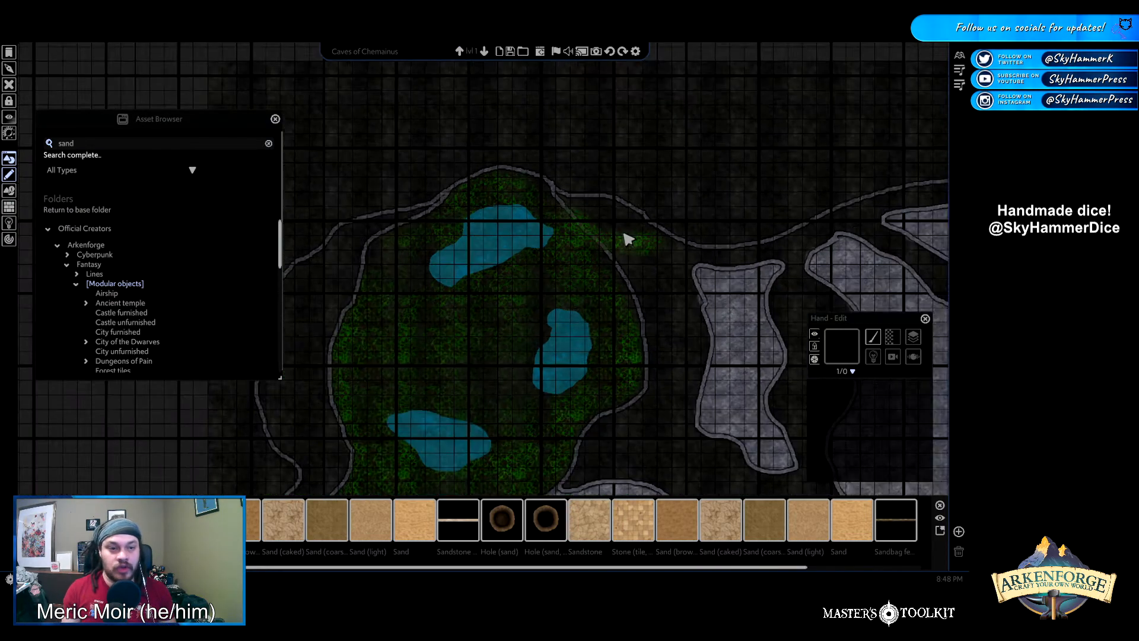
scroll(628, 239, "down", 2)
scroll(633, 261, "up", 5)
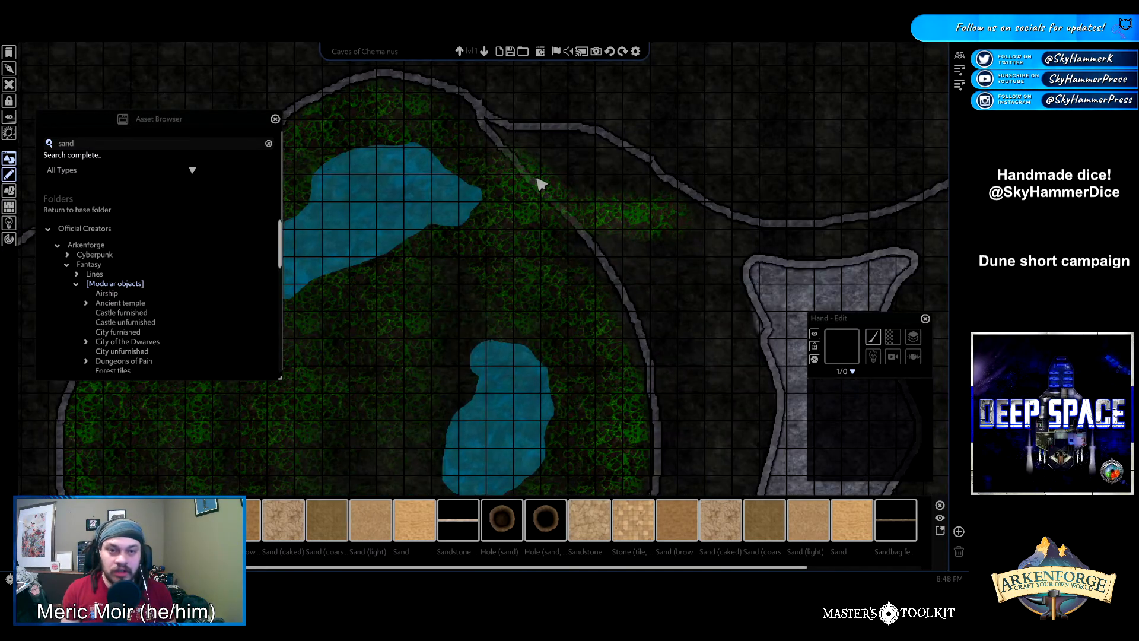
left_click(524, 176)
left_click_drag(570, 188, 676, 101)
left_click(525, 176)
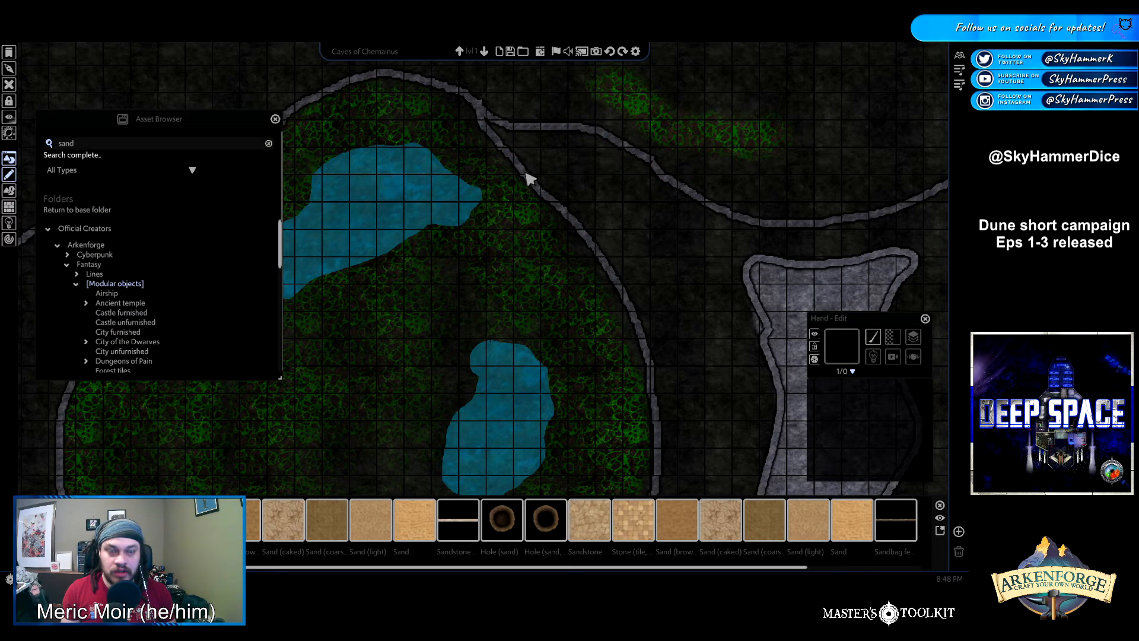
left_click(583, 133)
left_click(527, 186)
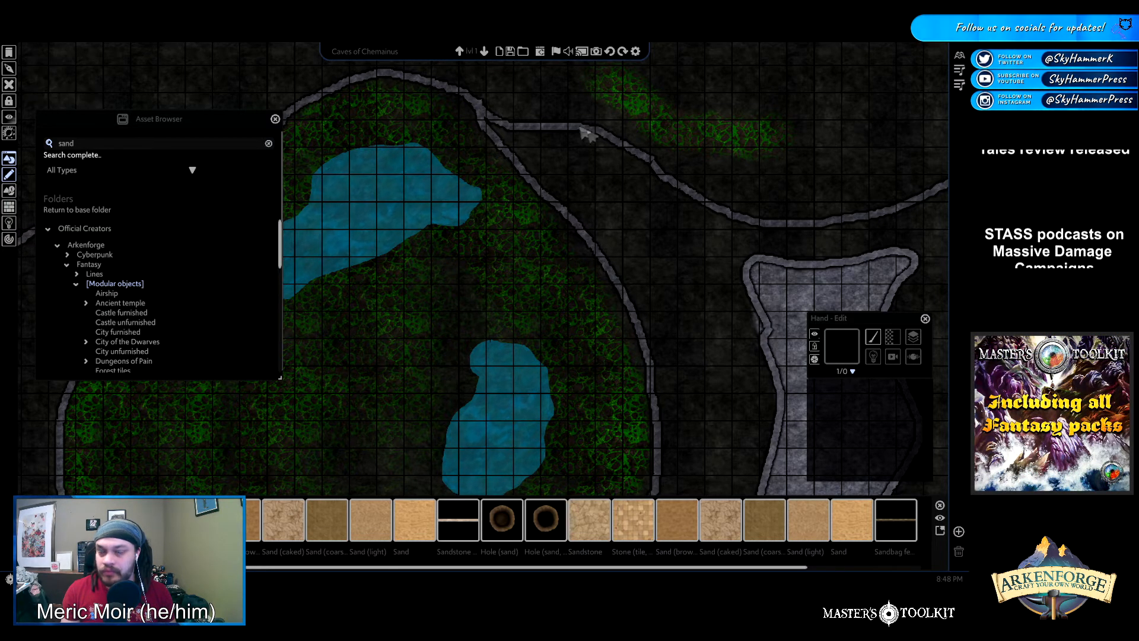
left_click_drag(657, 128, 563, 205)
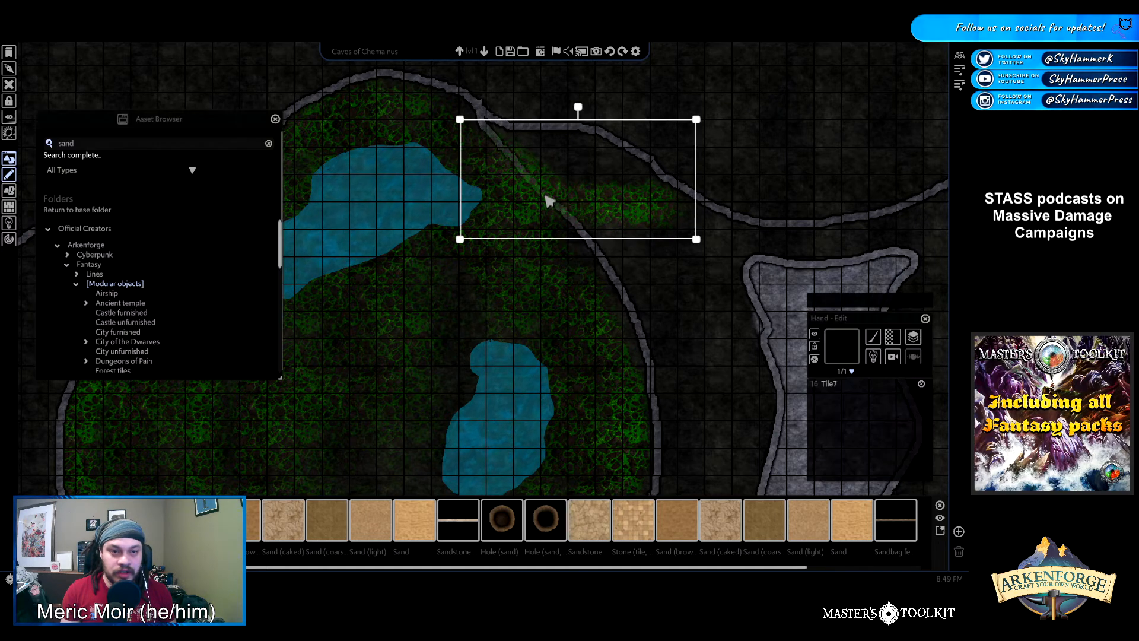
left_click(761, 149)
middle_click_drag(291, 204, 549, 237)
left_click(849, 267)
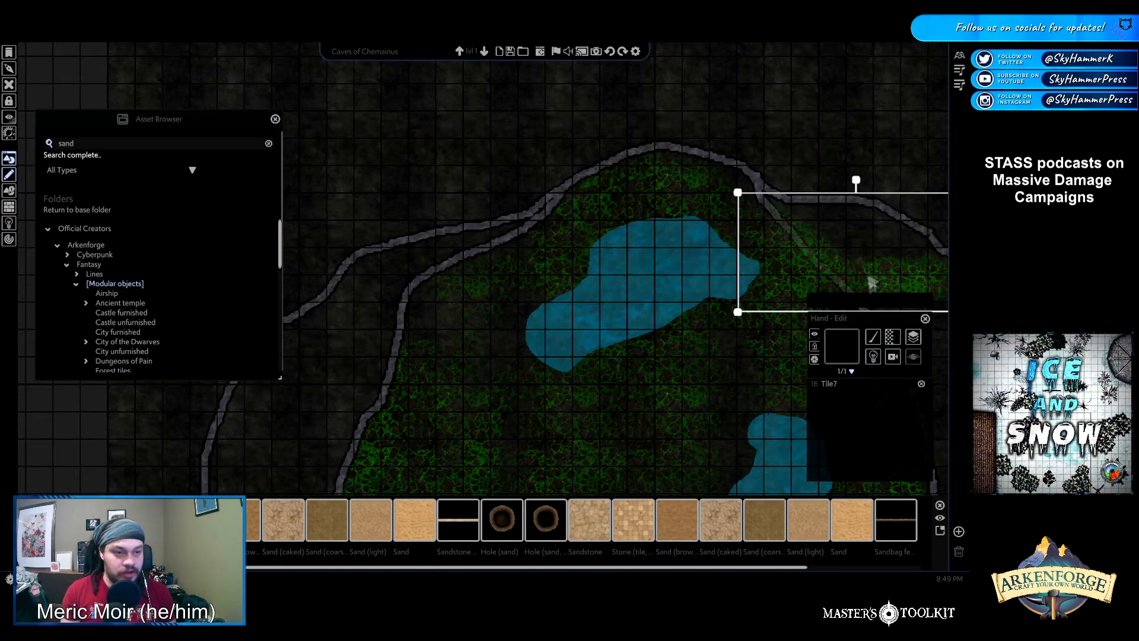
key("s")
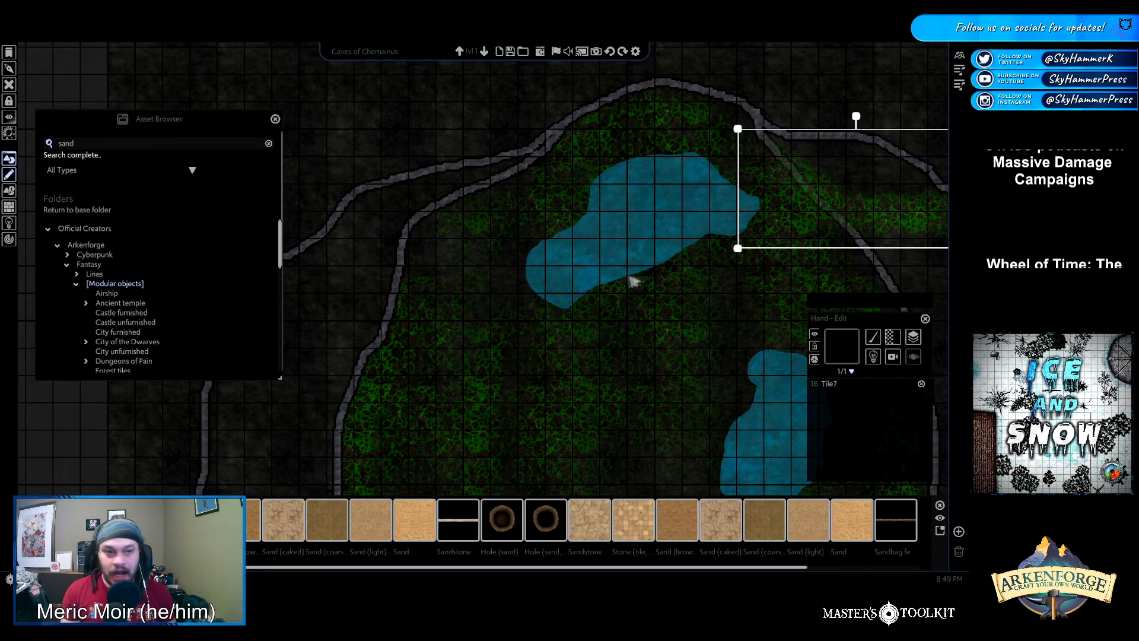
key("d")
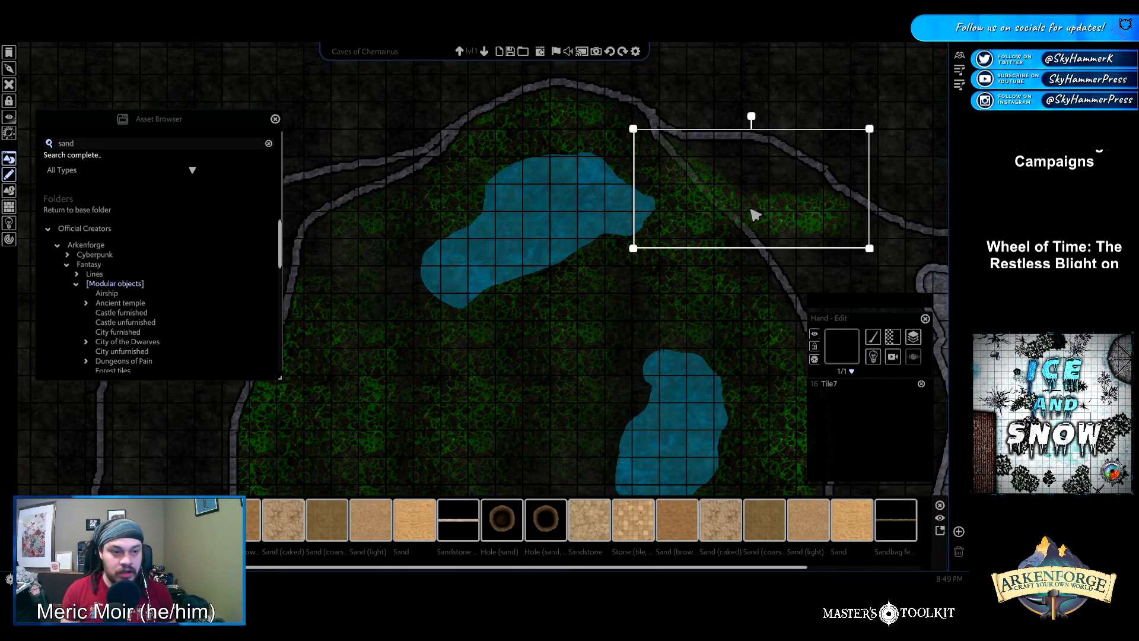
key("a")
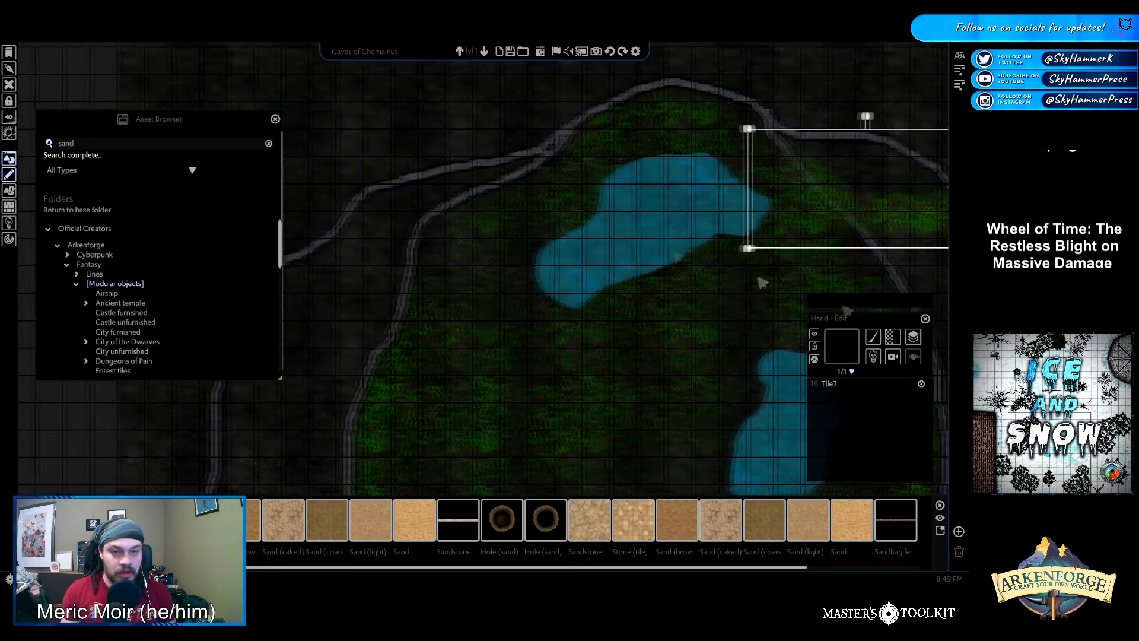
left_click(874, 336)
mouse_move(852, 372)
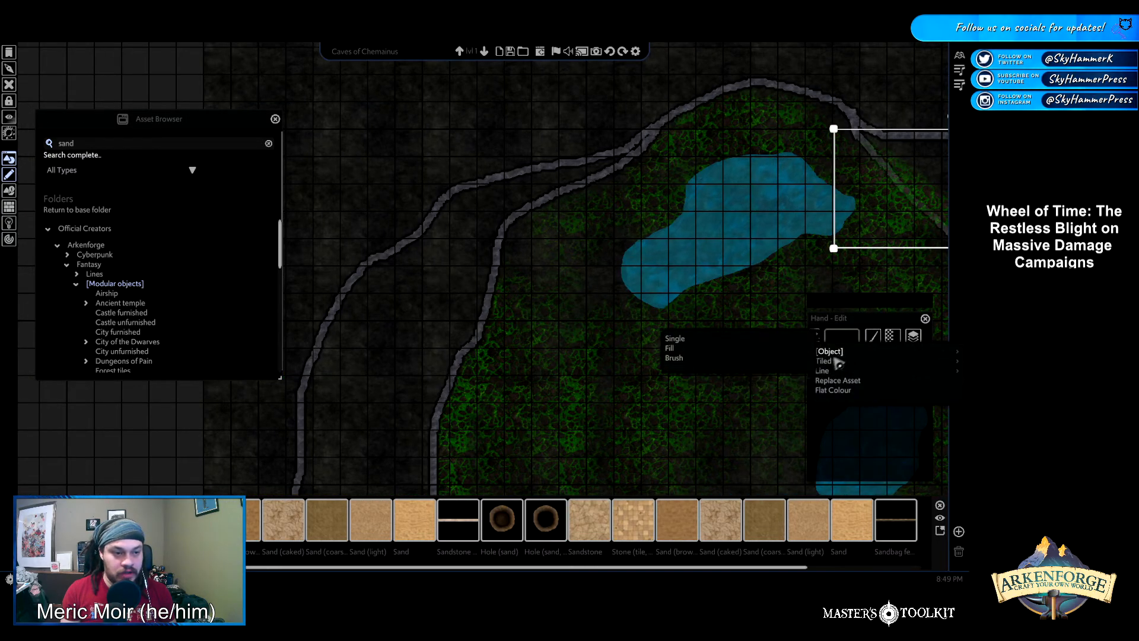
left_click(623, 174)
left_click(614, 178)
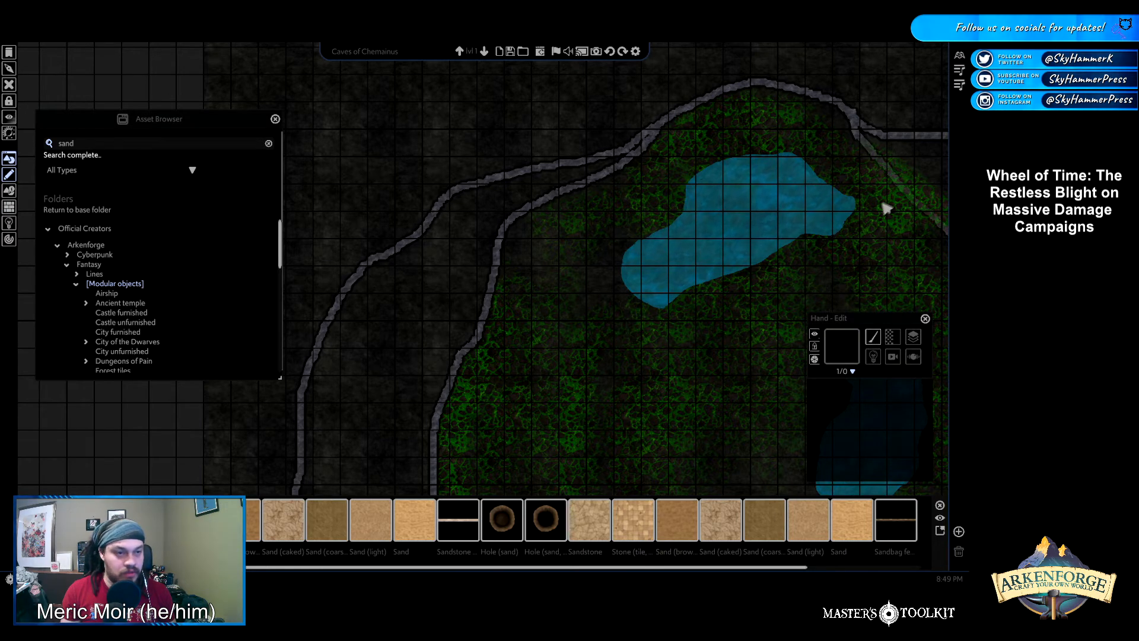
Reuse the northeastern strip's Tile7 texture as a tiled brush and paint moss across the cave's northwestern wall into the outer passage
left_click(910, 180)
left_click(843, 350)
mouse_move(825, 362)
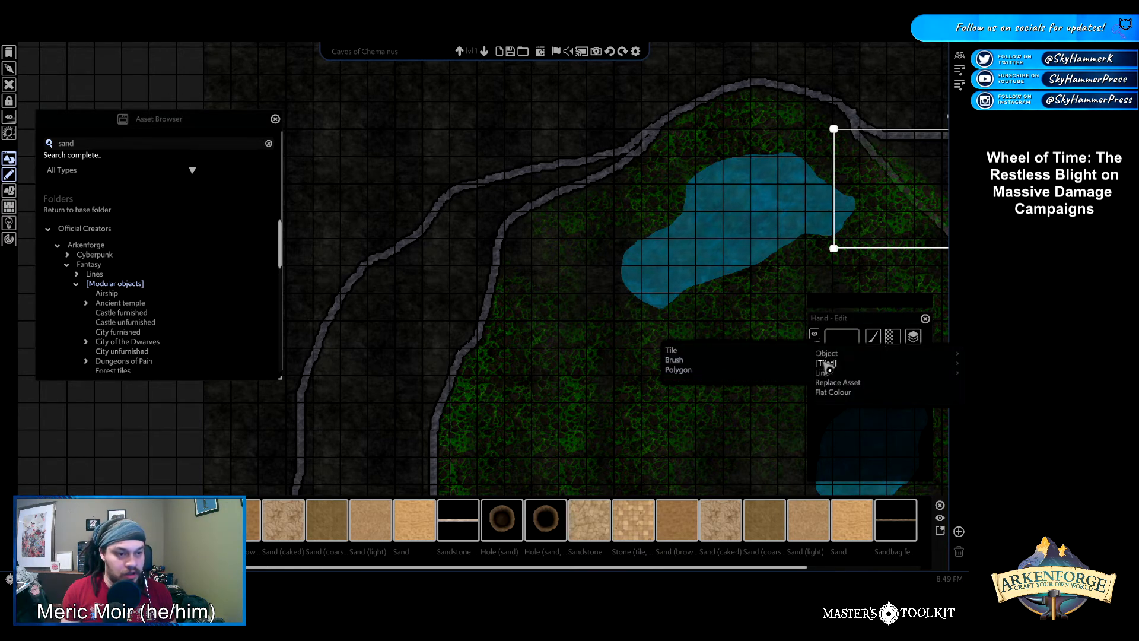
left_click(726, 366)
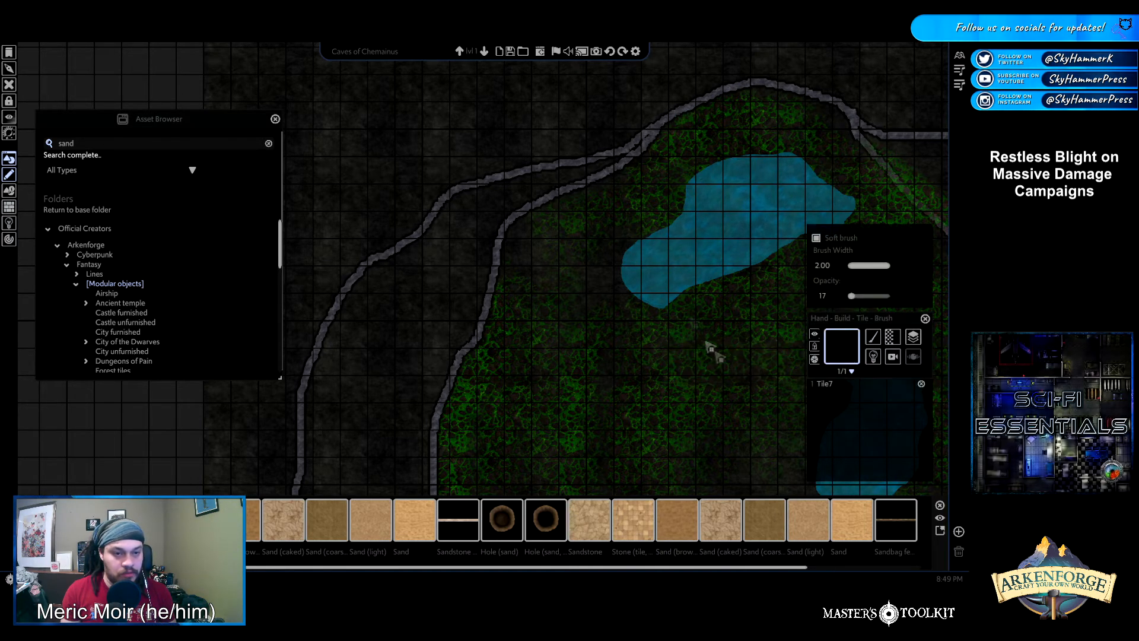
mouse_move(591, 189)
left_mouse_down()
mouse_move(516, 204)
mouse_move(455, 250)
left_mouse_up()
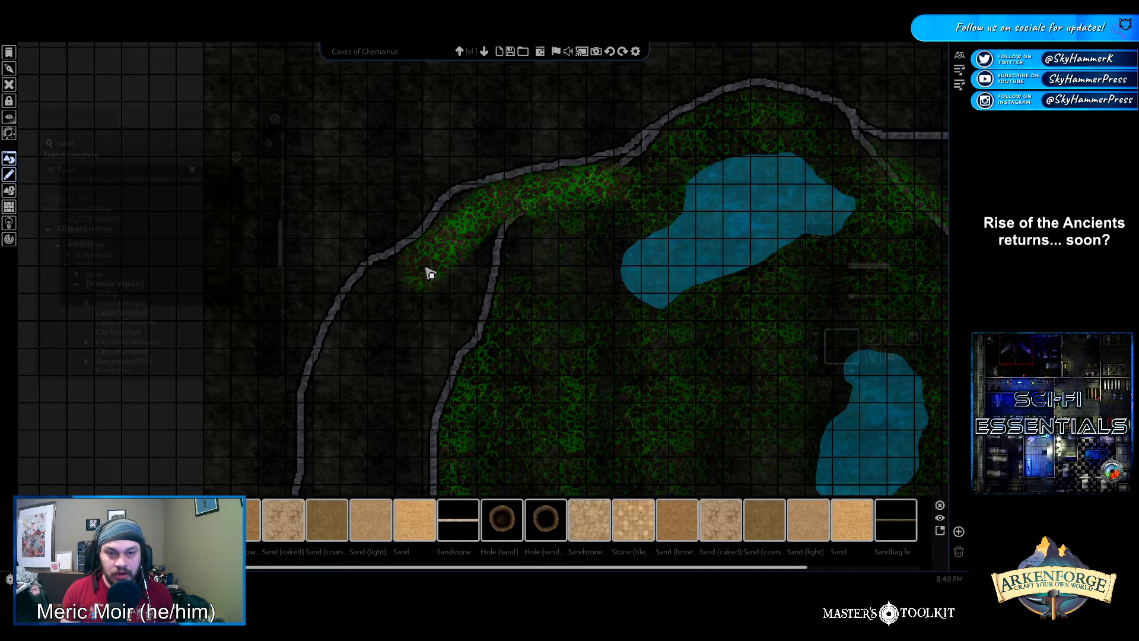
left_click_drag(431, 273, 432, 273)
mouse_move(534, 239)
left_mouse_down()
mouse_move(508, 224)
mouse_move(506, 246)
left_mouse_up()
middle_click_drag(687, 297, 609, 309)
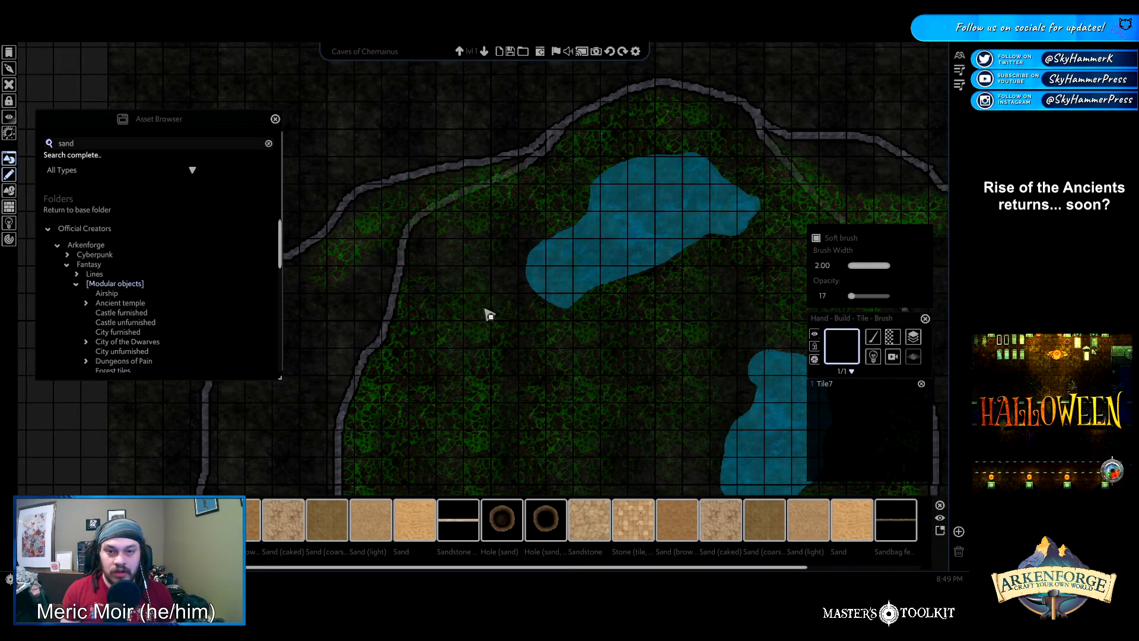
Leave the brush, select the new northwestern moss strip and set its opacity to 47
key("Escape")
left_click(396, 146)
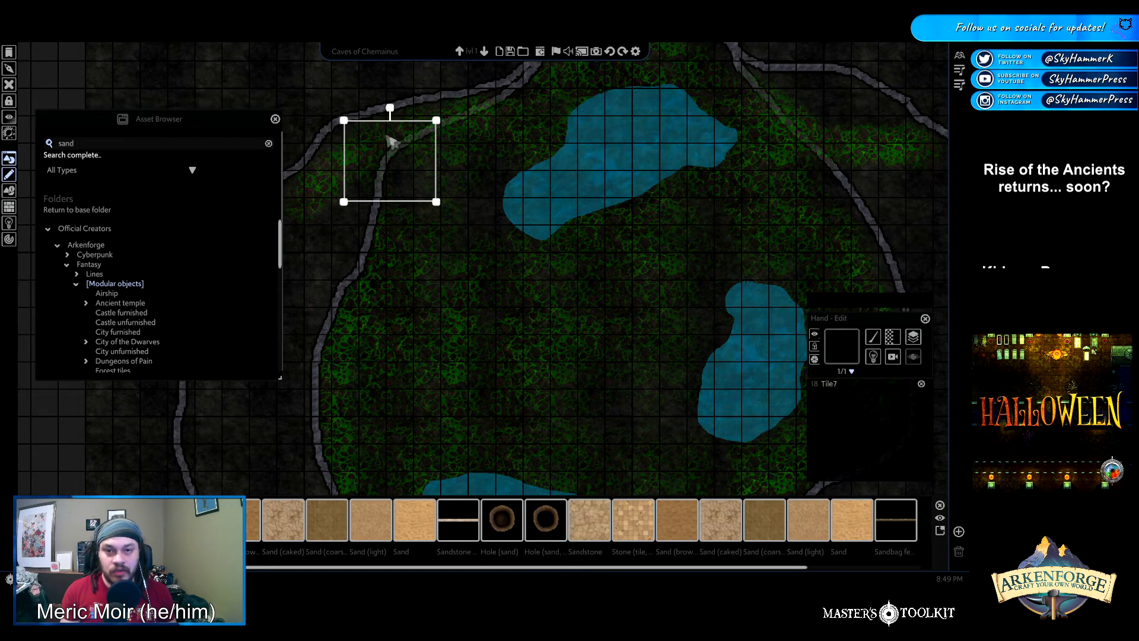
left_click(339, 156)
left_click(871, 337)
mouse_move(847, 352)
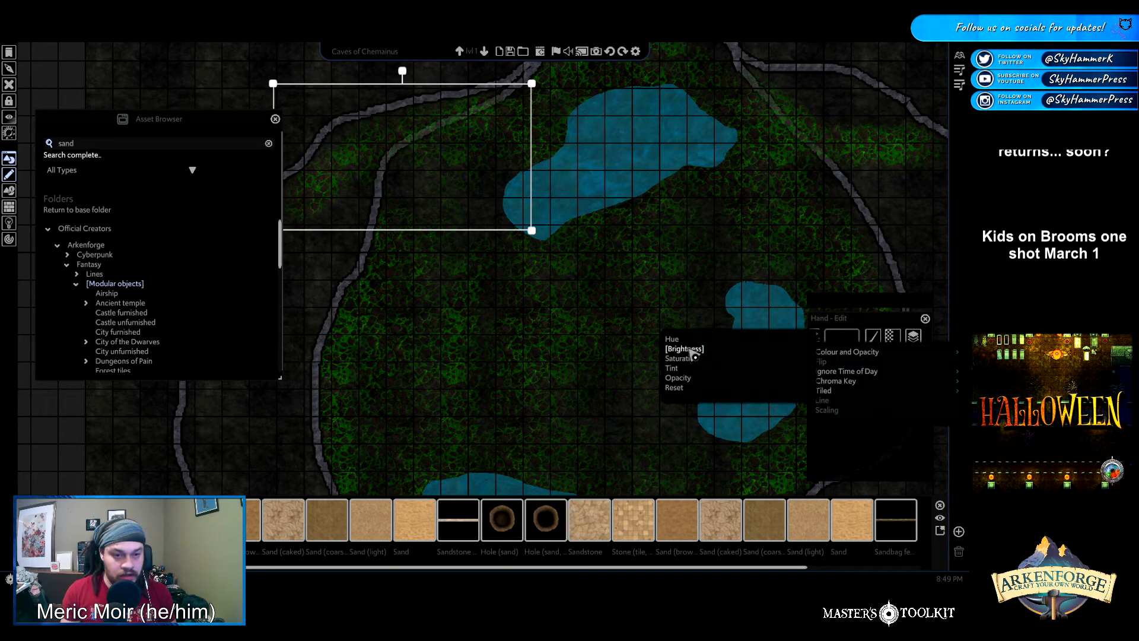
left_click(682, 378)
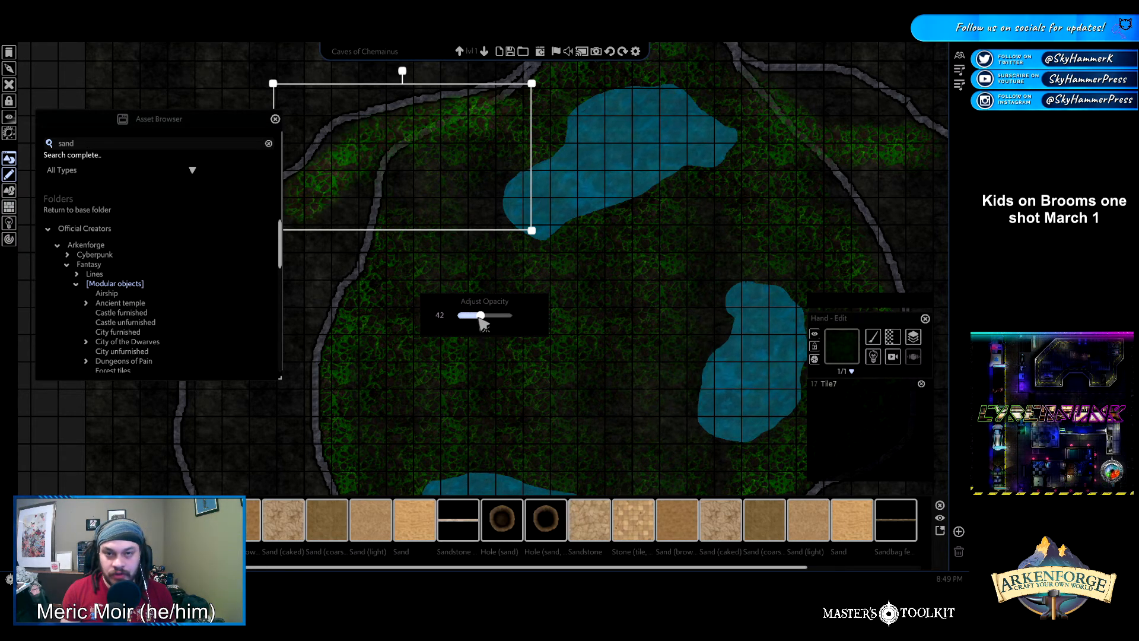
left_click_drag(484, 321, 485, 326)
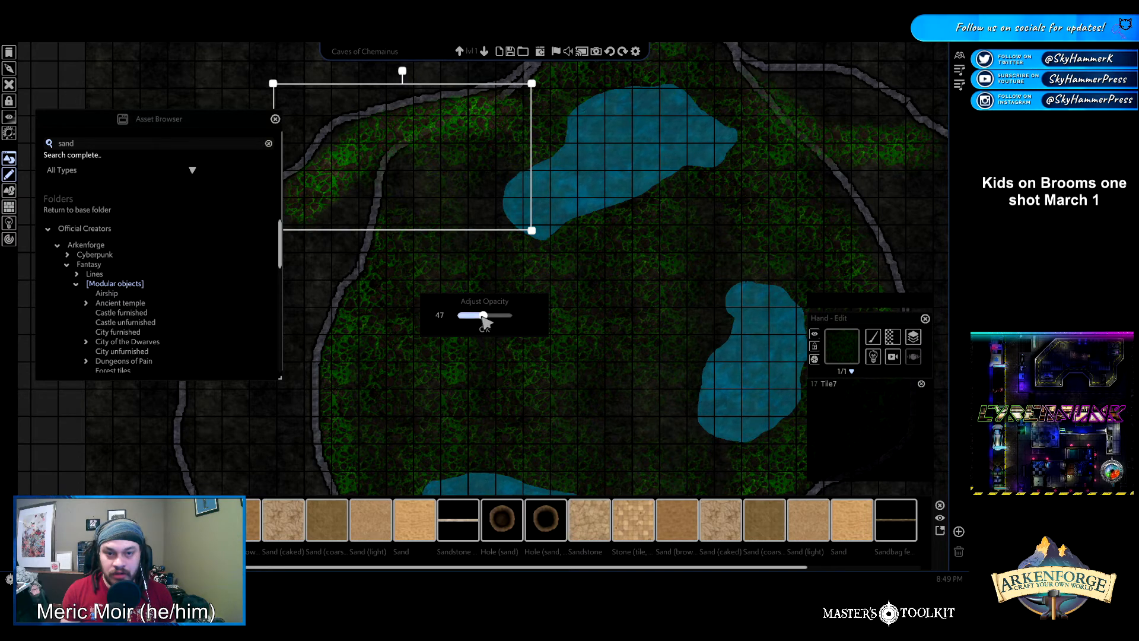
left_click(483, 330)
middle_click_drag(662, 254, 704, 265)
left_click(676, 244)
Select the northeastern moss strip and raise its opacity
scroll(700, 275, "down", 3)
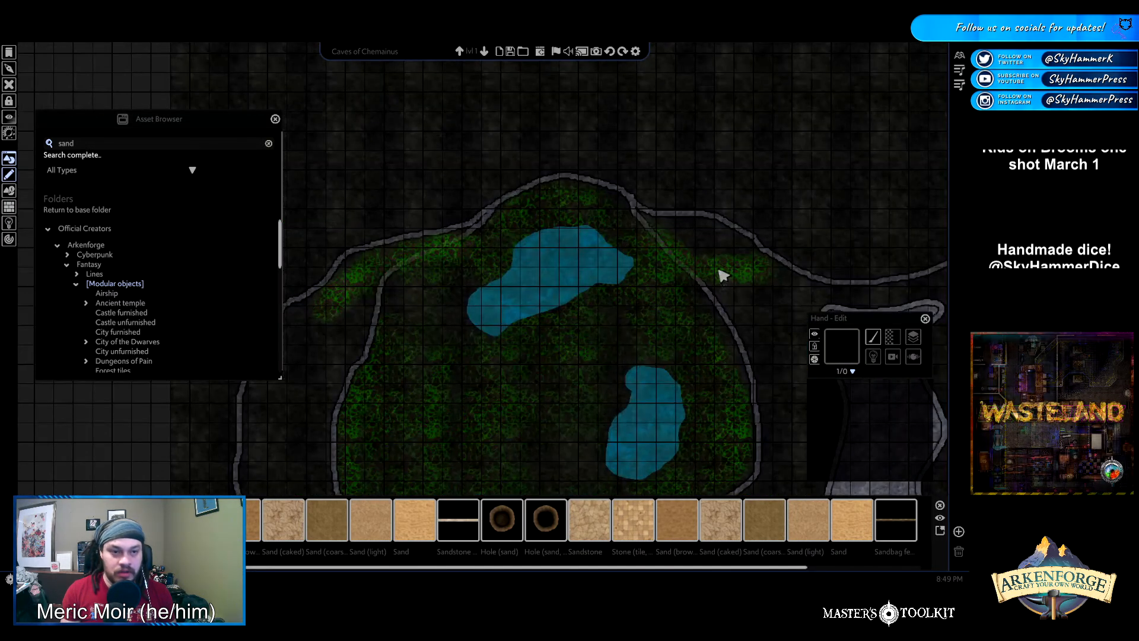
left_click(675, 276)
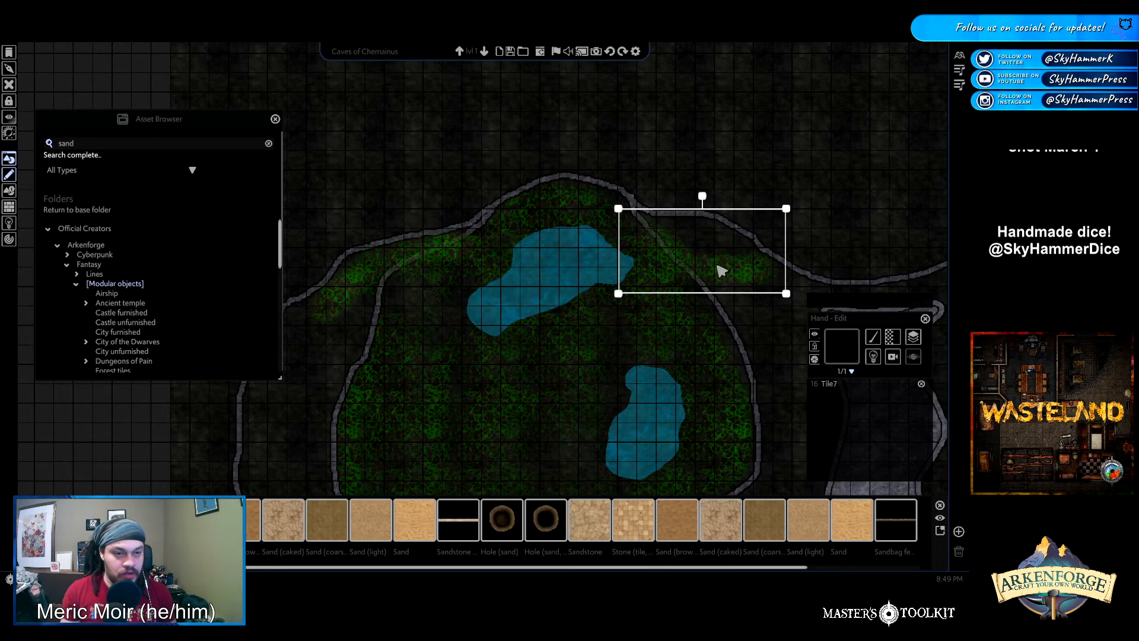
left_click(893, 337)
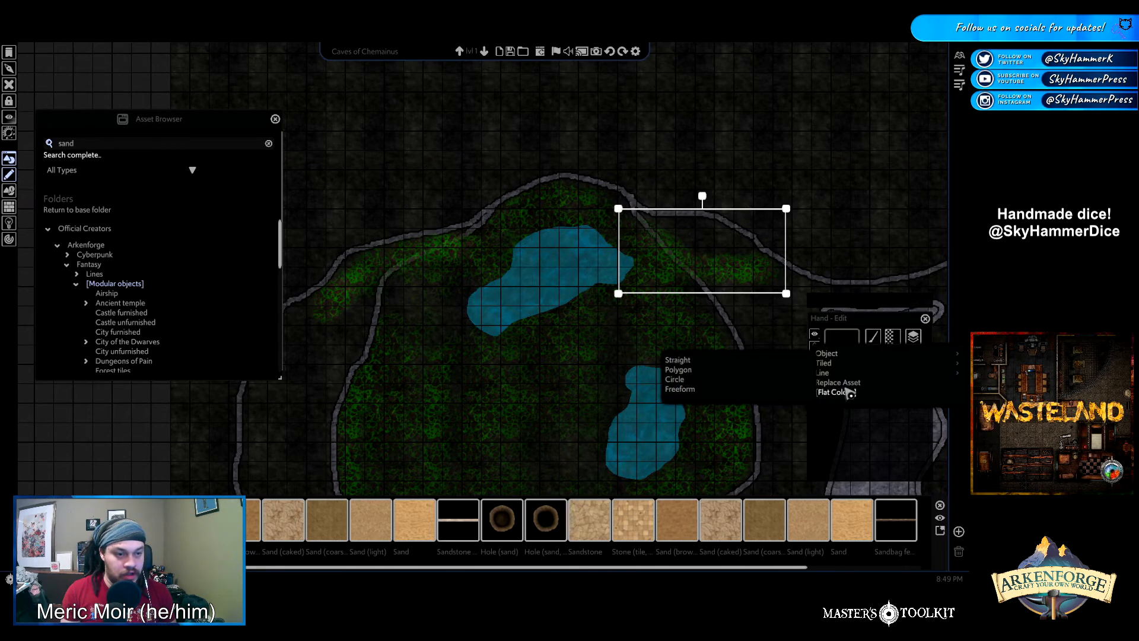
left_click(913, 337)
mouse_move(849, 344)
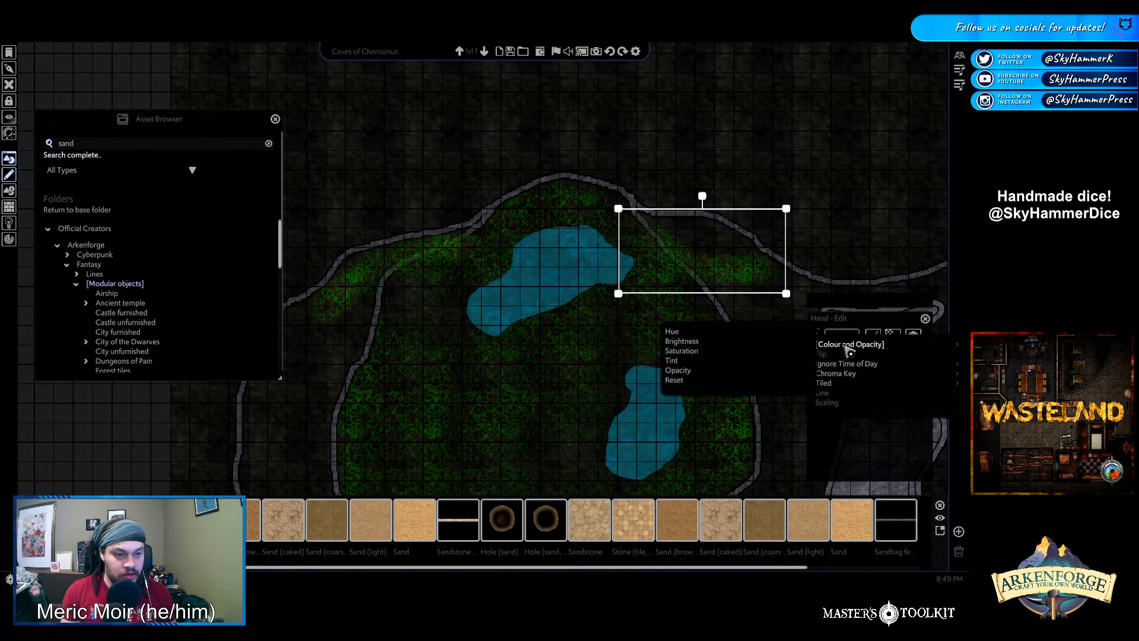
left_click(682, 371)
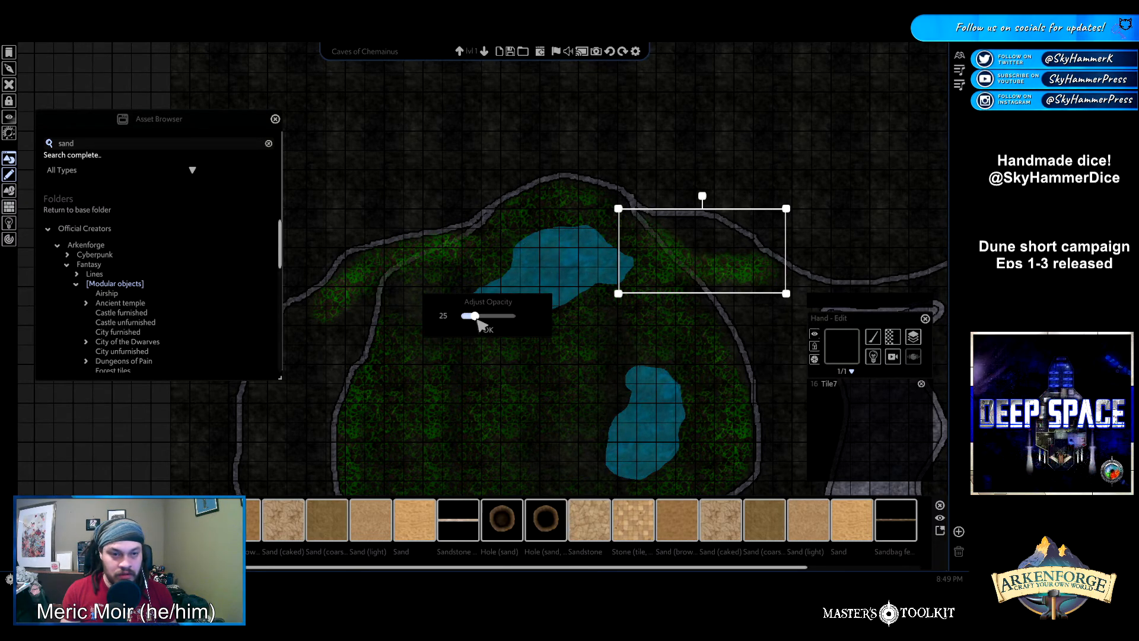
left_click(488, 330)
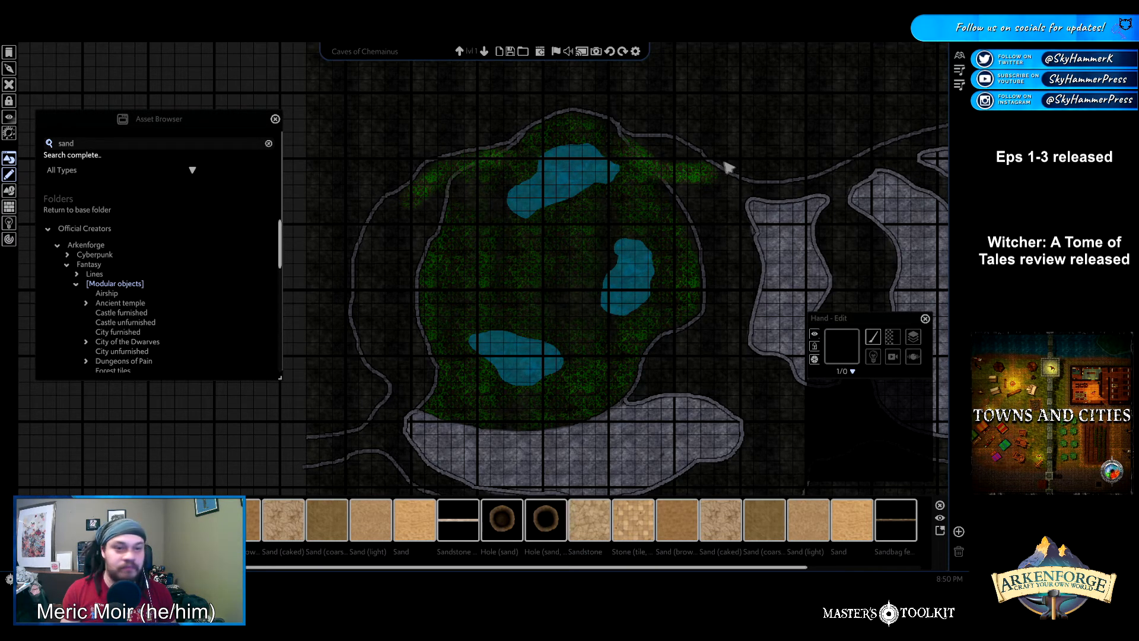
Select the moss strip crossing the northeastern wall and delete it
left_click(680, 176)
scroll(652, 190, "up", 4)
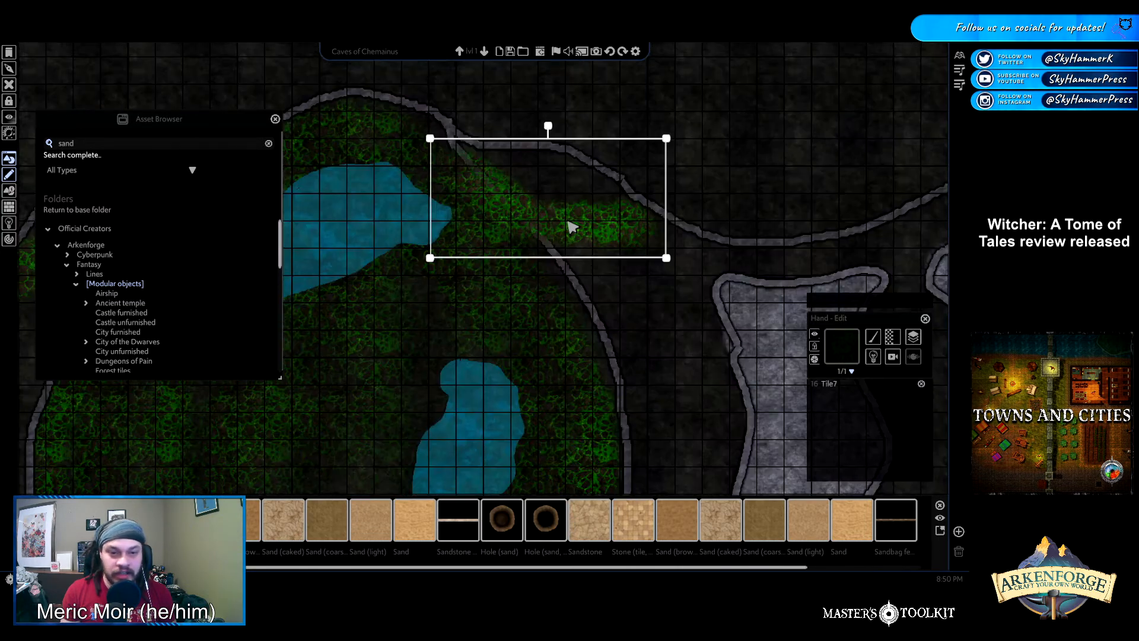
key("Delete")
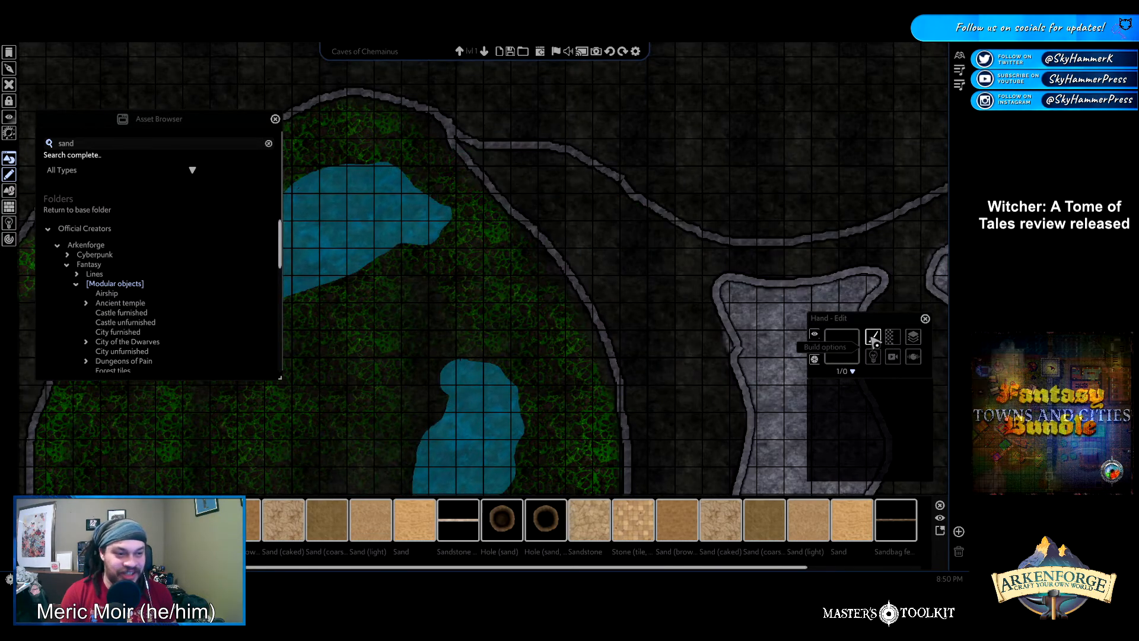
Start a tiled brush from the northwestern moss strip, try a 2.00-wide stroke across the northeastern wall, and undo that stroke
key("ctrl+z")
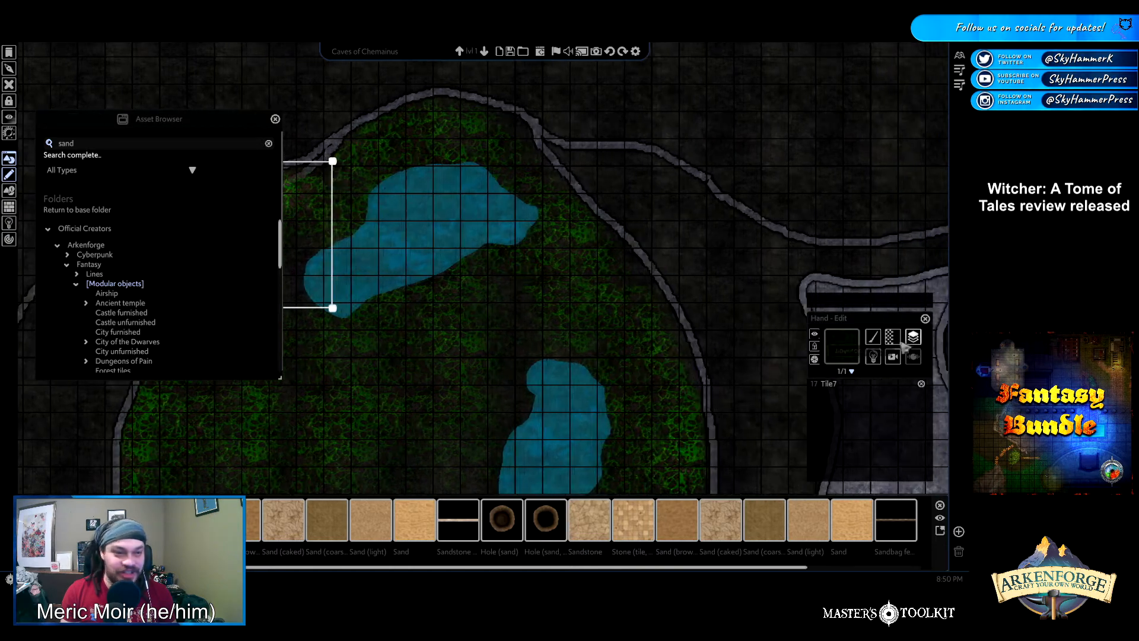
left_click(859, 338)
mouse_move(831, 350)
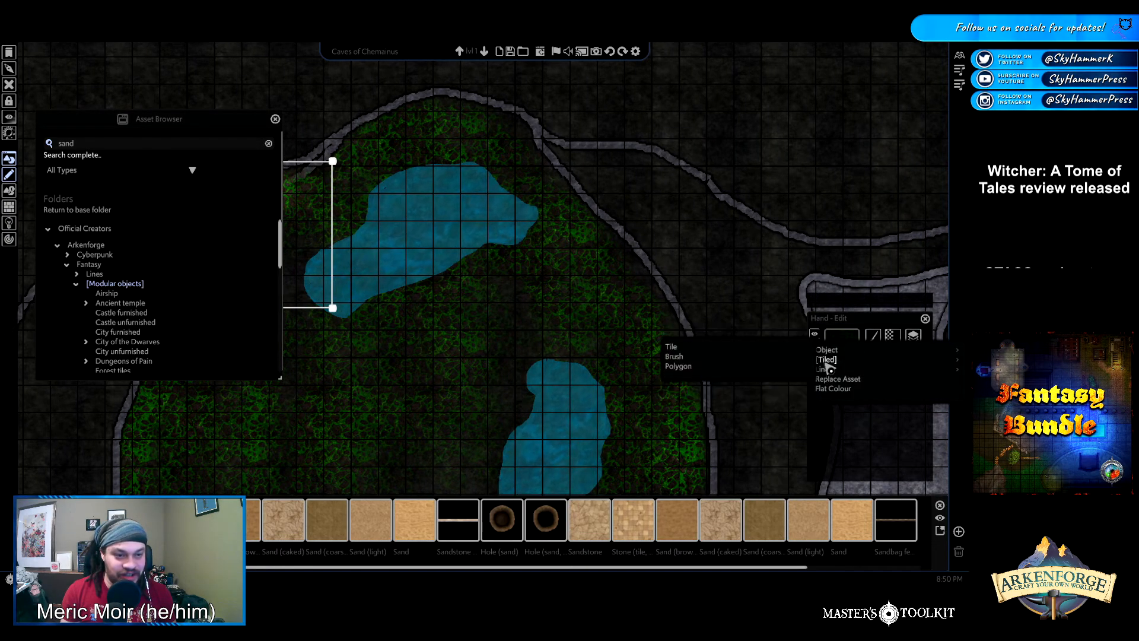
left_click(718, 357)
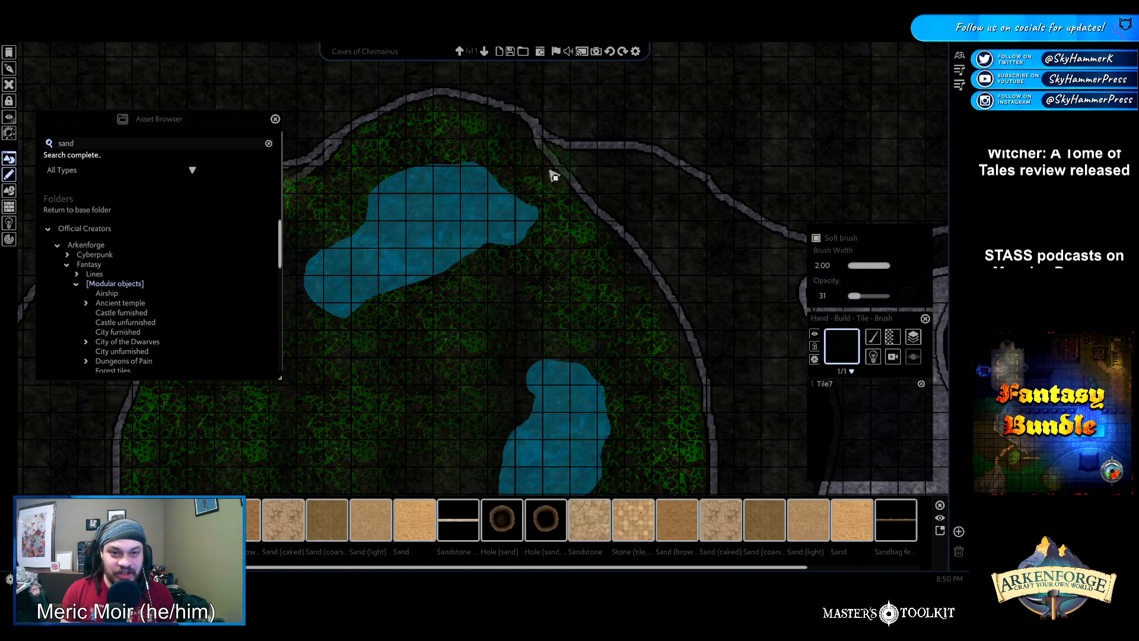
mouse_move(566, 187)
left_mouse_down()
mouse_move(590, 203)
mouse_move(676, 199)
mouse_move(692, 209)
mouse_move(692, 232)
left_mouse_up()
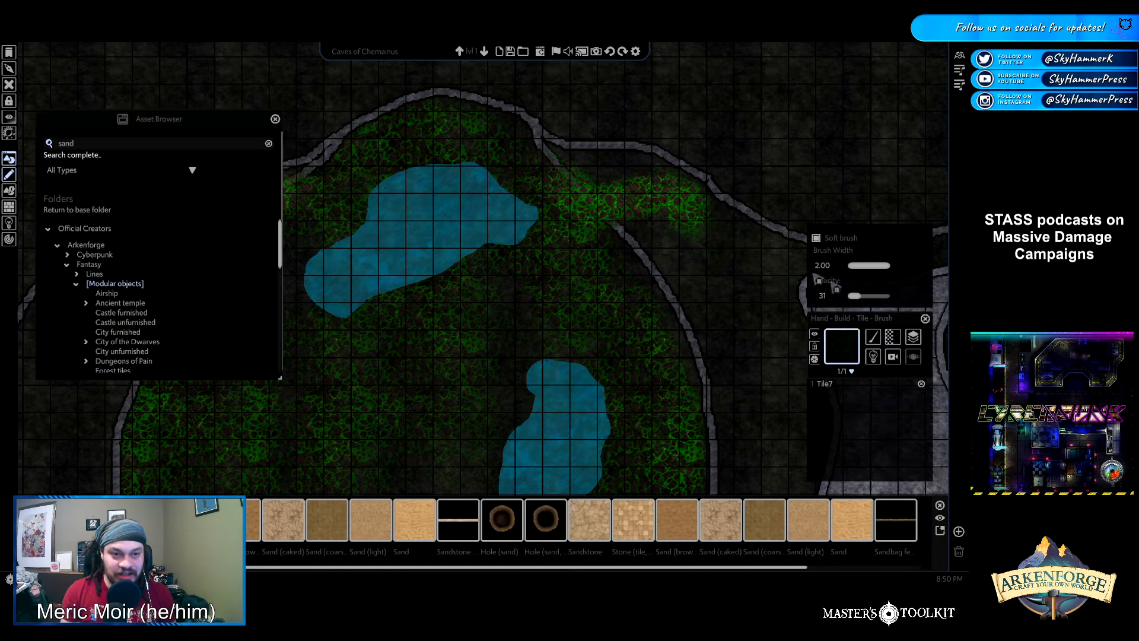
key("ctrl+z")
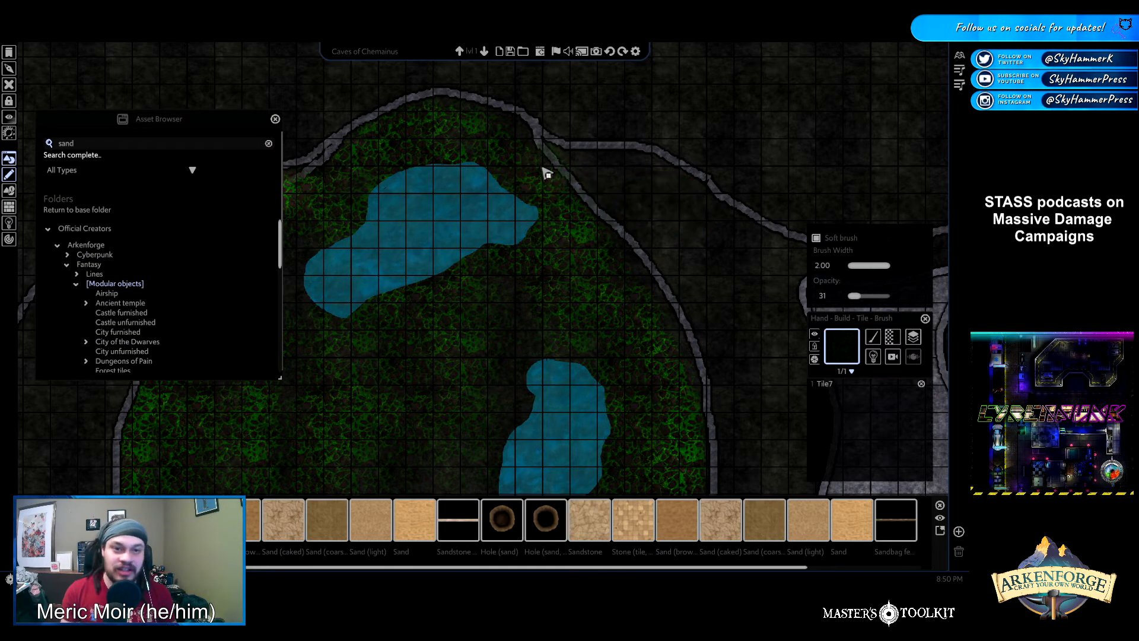
Reduce the brush width to 1.40 and paint moss over the northeastern wall and along the outer passage's northern edge
left_click_drag(890, 265, 877, 265)
mouse_move(555, 168)
left_mouse_down()
mouse_move(600, 211)
mouse_move(623, 214)
mouse_move(561, 186)
left_mouse_up()
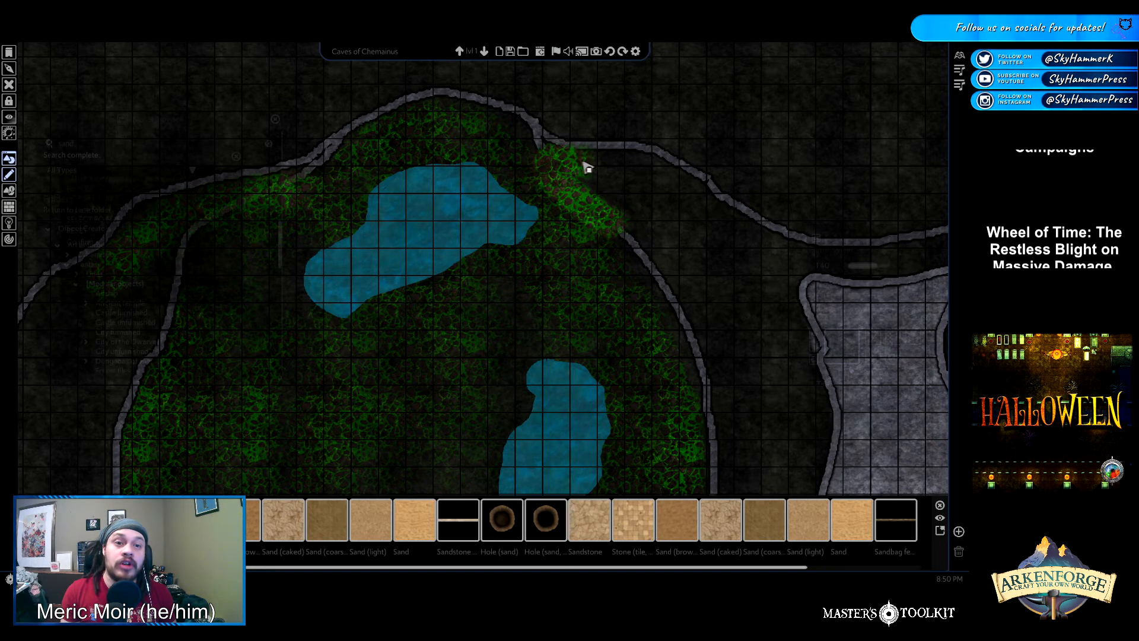
mouse_move(605, 166)
left_mouse_down()
mouse_move(682, 195)
mouse_move(701, 224)
left_mouse_up()
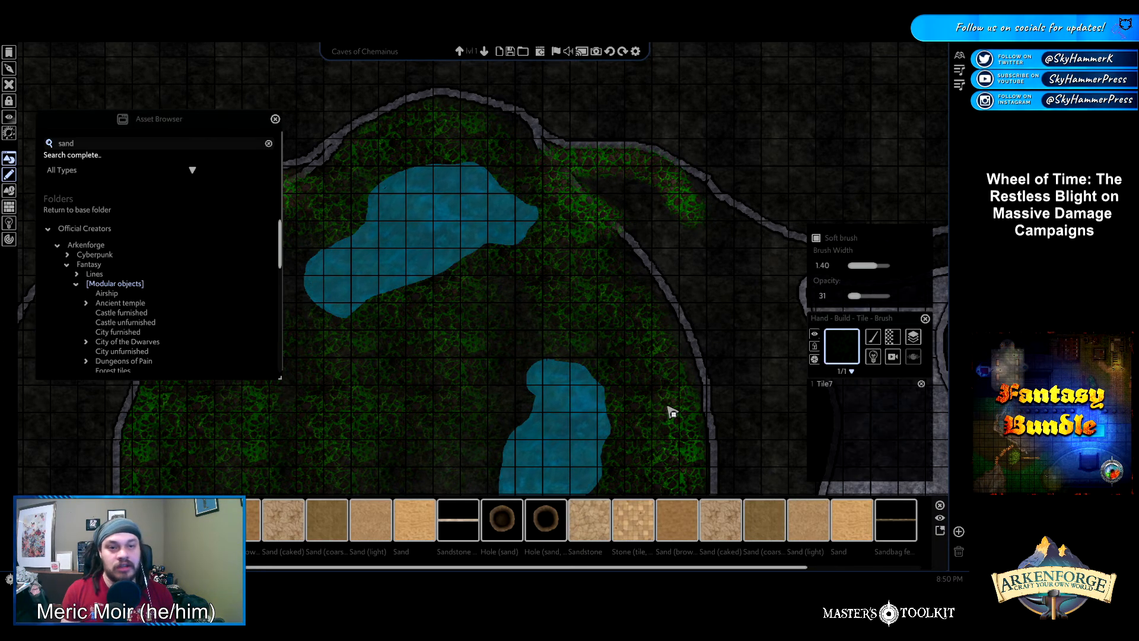
scroll(662, 396, "down", 3)
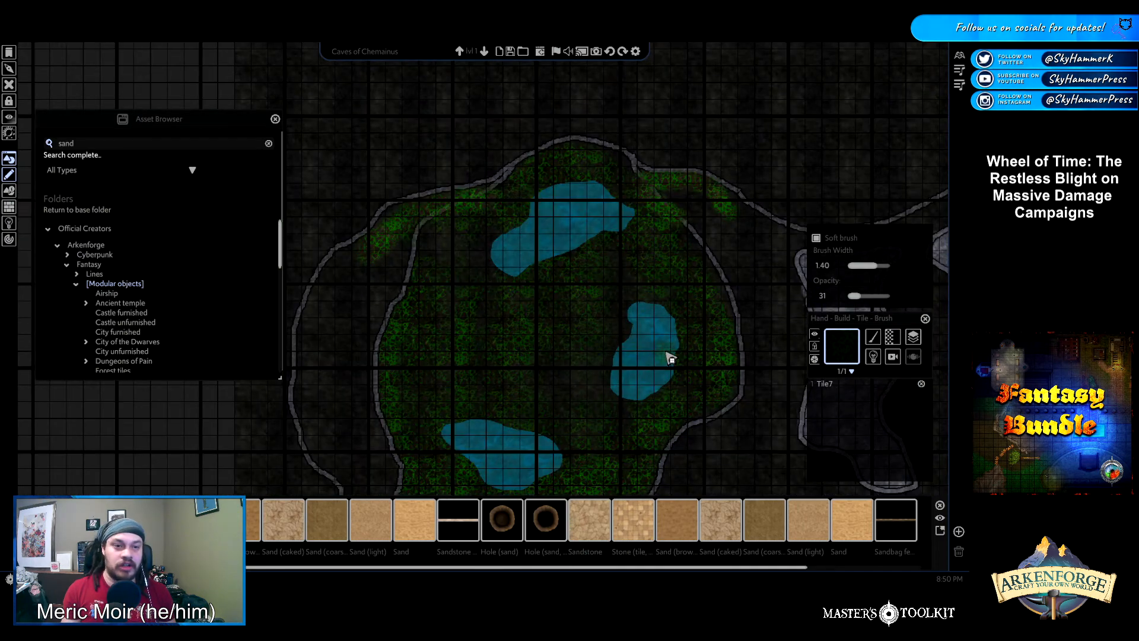
Paint another 1.40-wide moss stroke at opacity 31 from the northeastern wall into the gap in the outer passage's moss strip
scroll(668, 358, "up", 3)
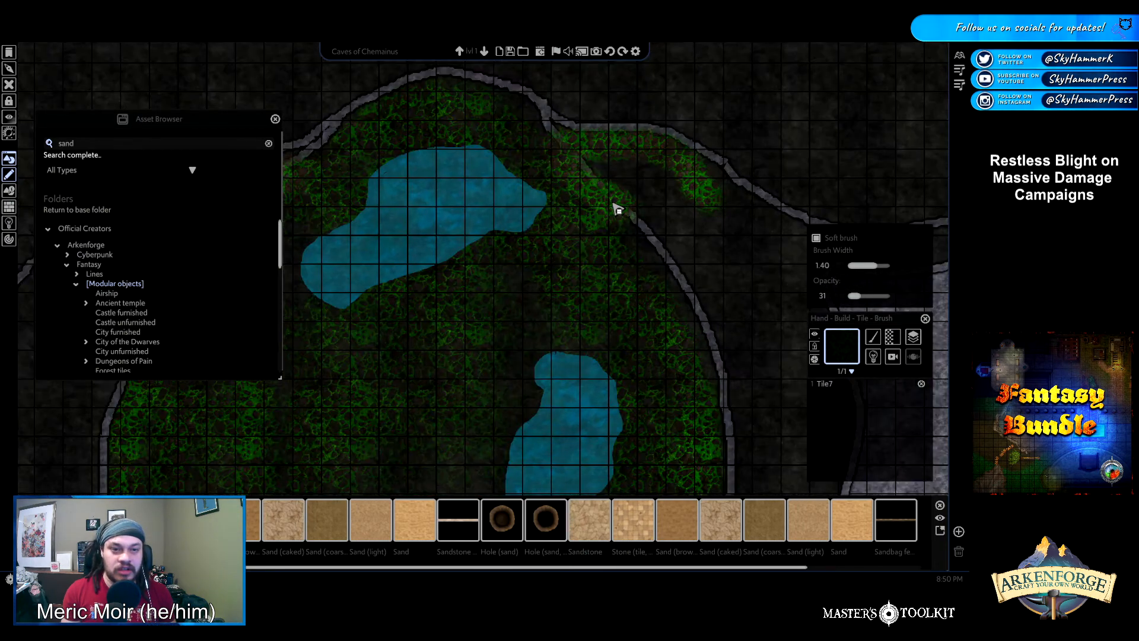
mouse_move(603, 191)
left_mouse_down()
mouse_move(555, 143)
mouse_move(628, 144)
mouse_move(680, 166)
left_mouse_up()
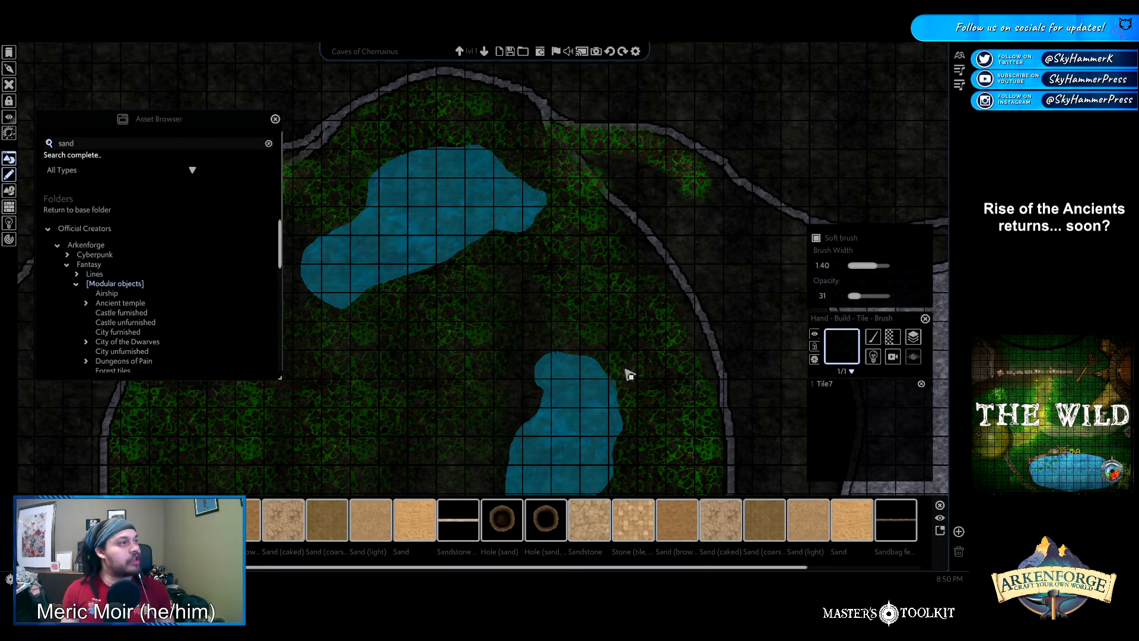
scroll(626, 371, "down", 5)
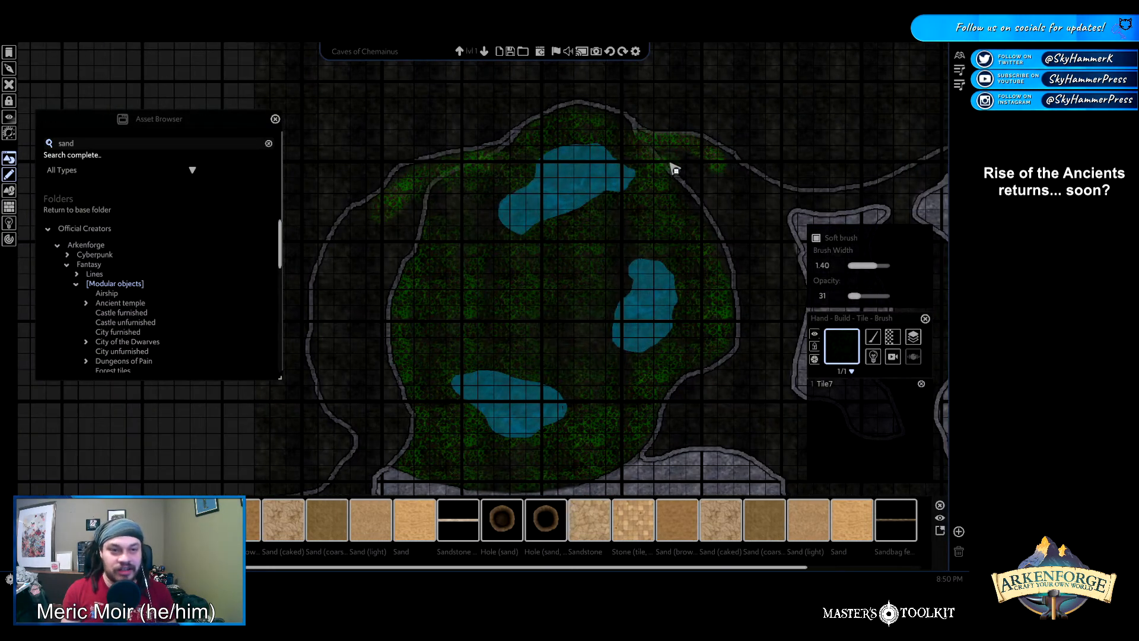
scroll(665, 231, "up", 5)
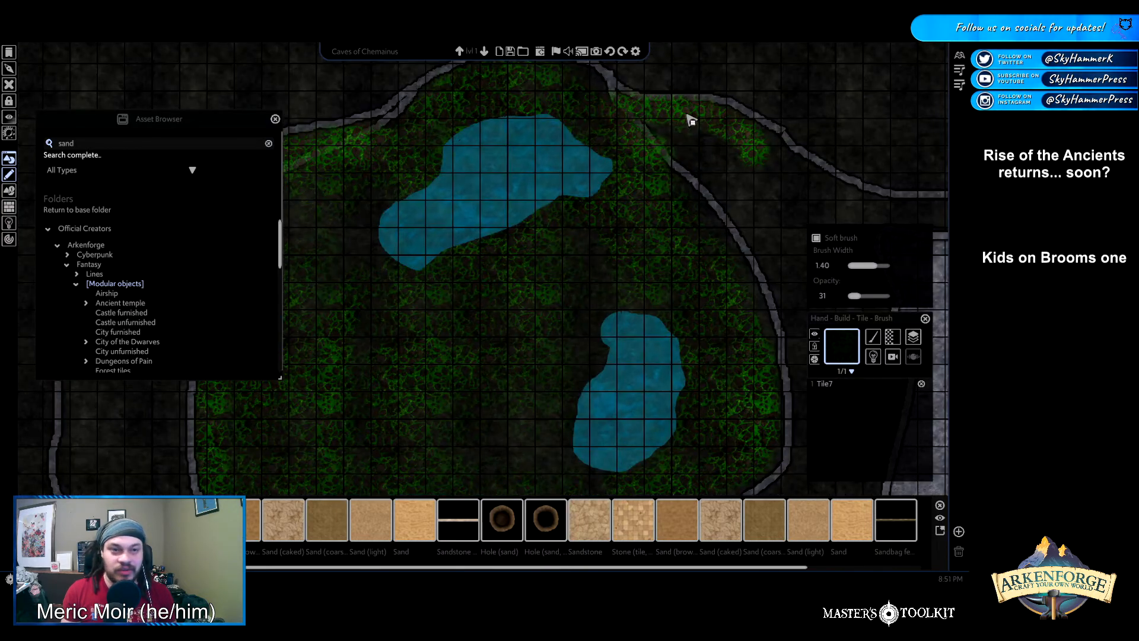
Leave the brush, select the northeastern moss strip, and set its opacity to 20
key("Escape")
left_click(686, 124)
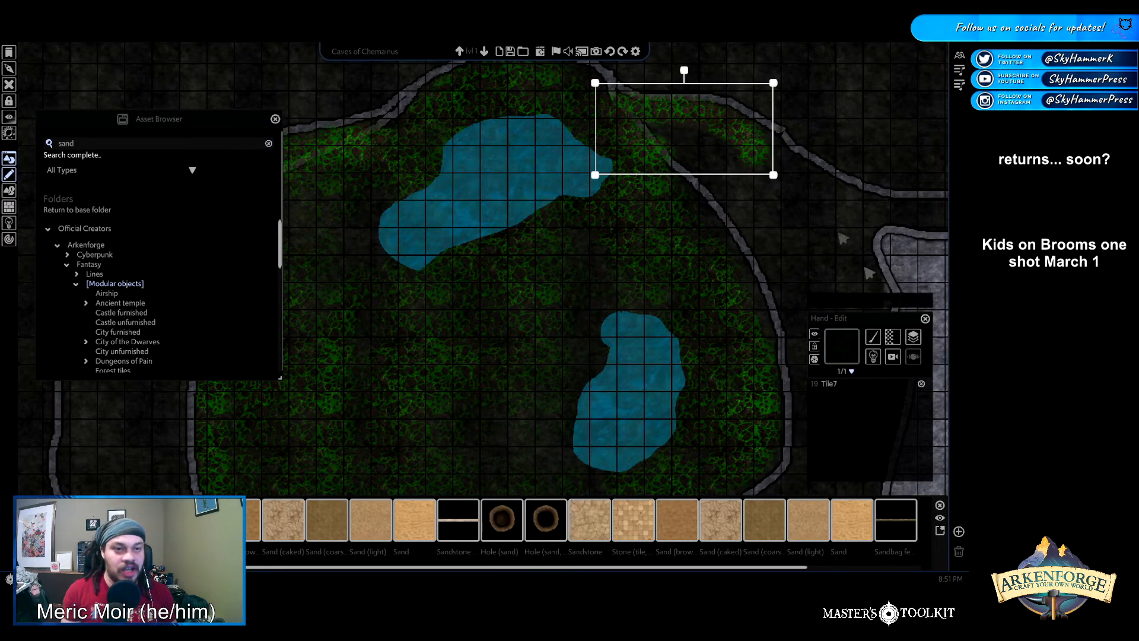
left_click(891, 338)
mouse_move(850, 351)
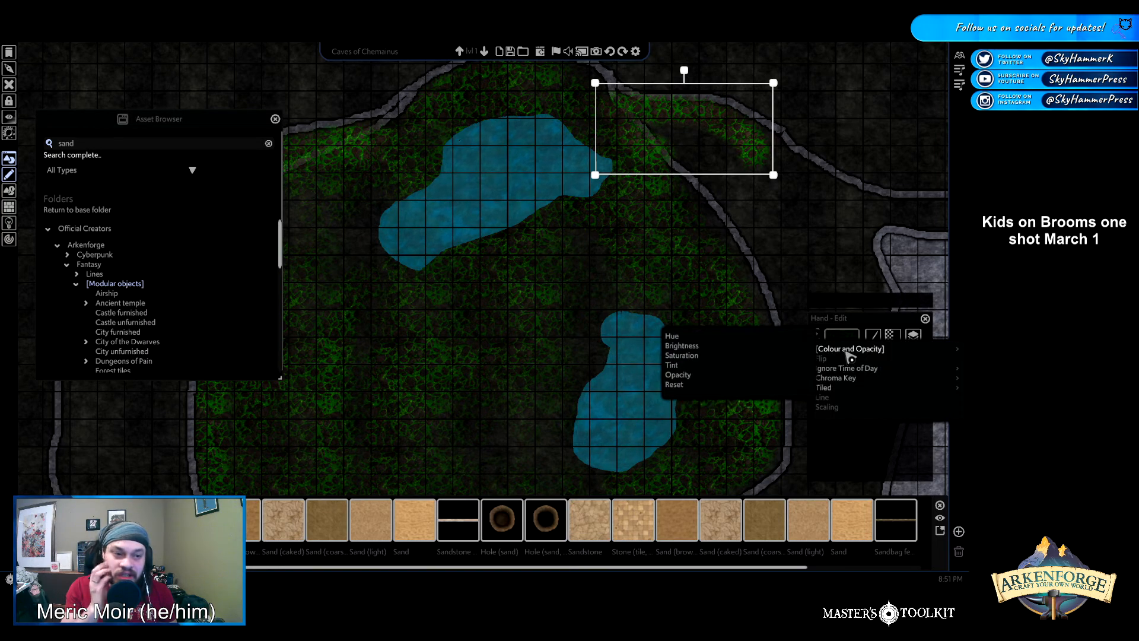
left_click(700, 375)
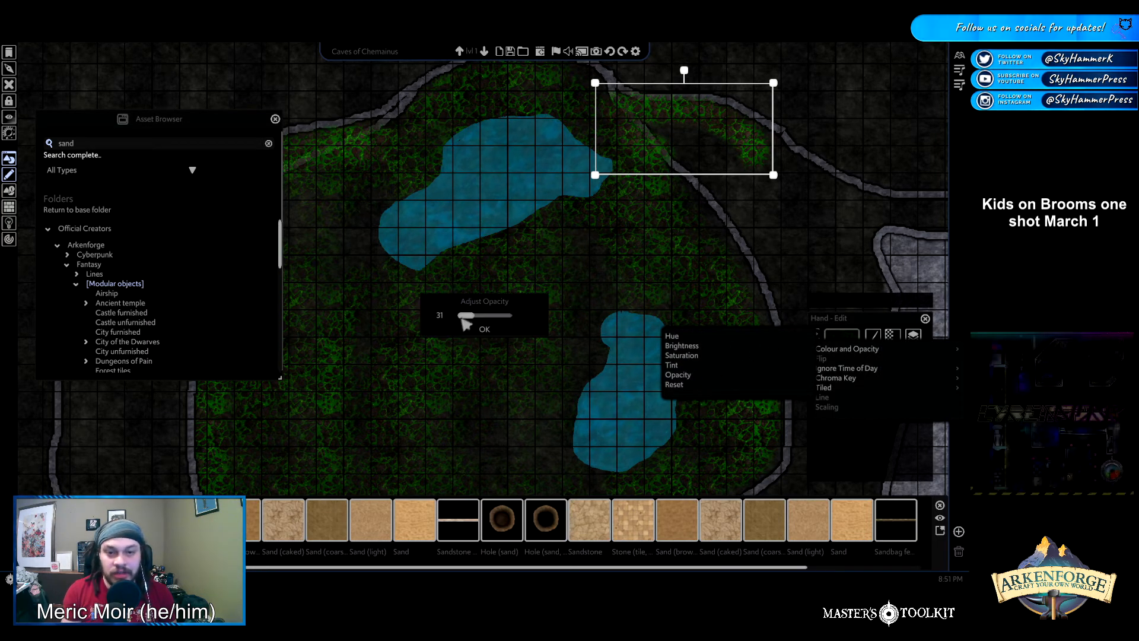
left_click_drag(467, 315, 475, 315)
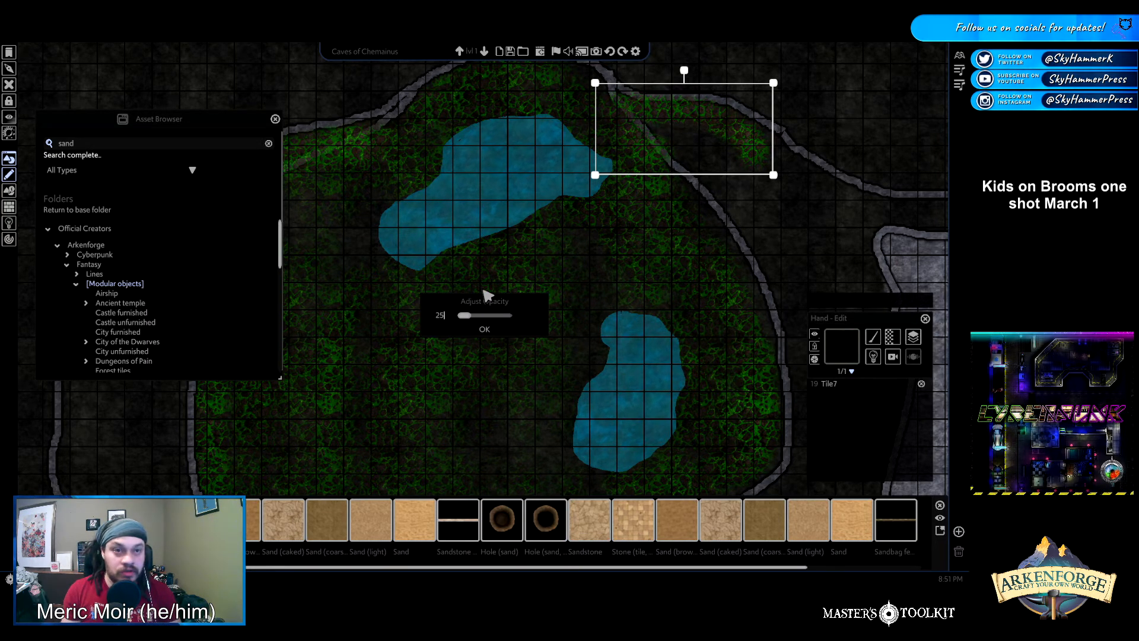
key("BackSpace")
type("0")
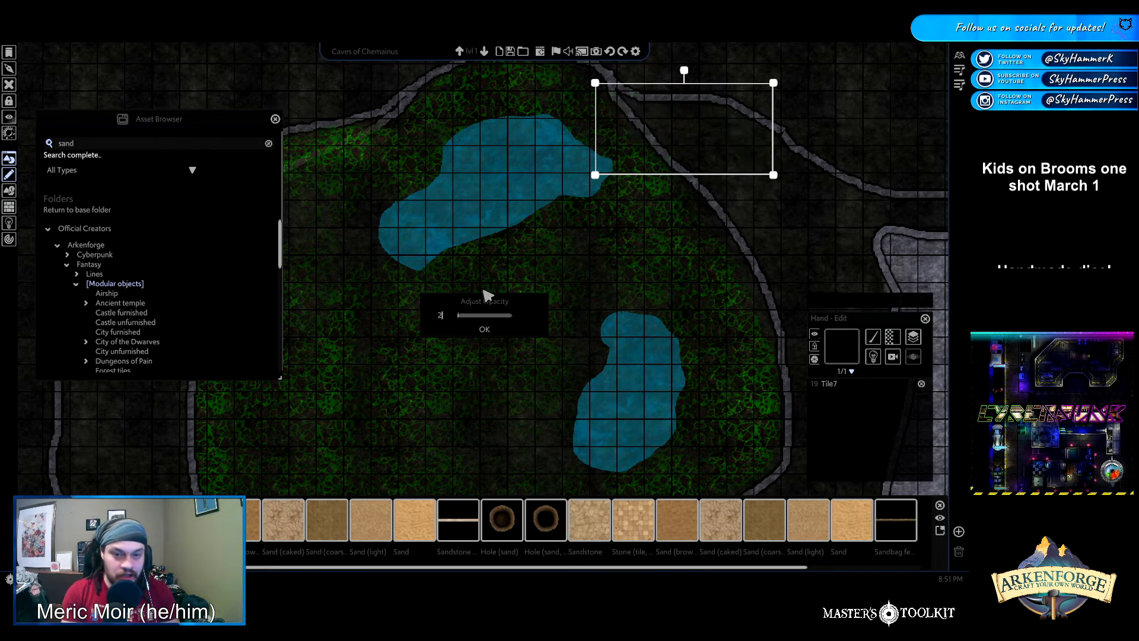
left_click(485, 329)
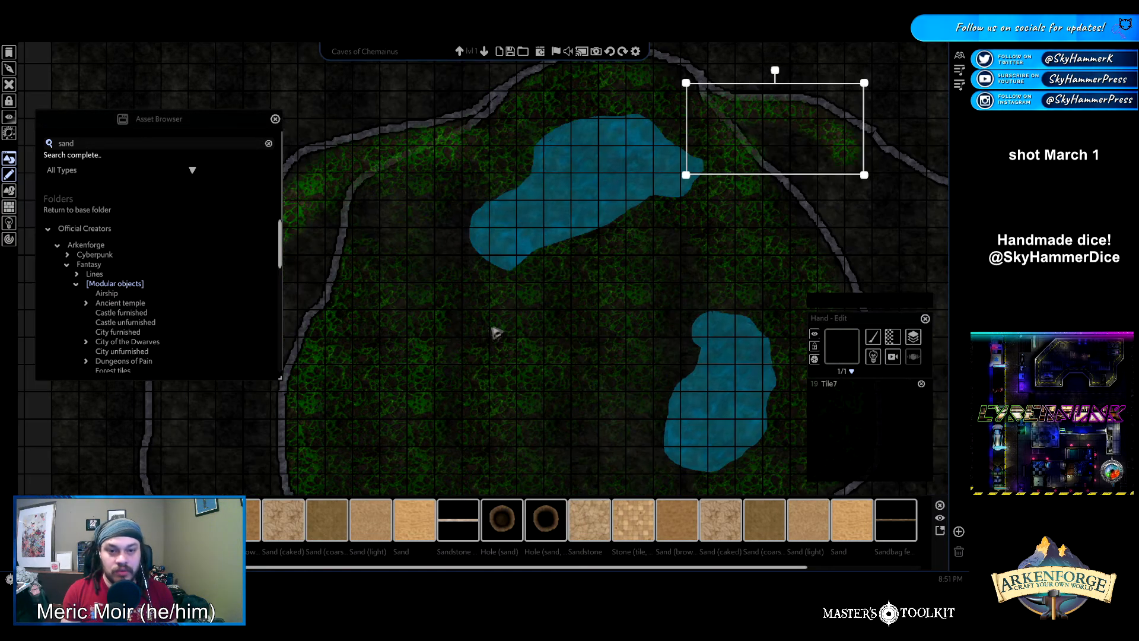
Select the northwestern moss strip, lower its opacity, and deselect it
left_click(366, 172)
left_click(445, 139)
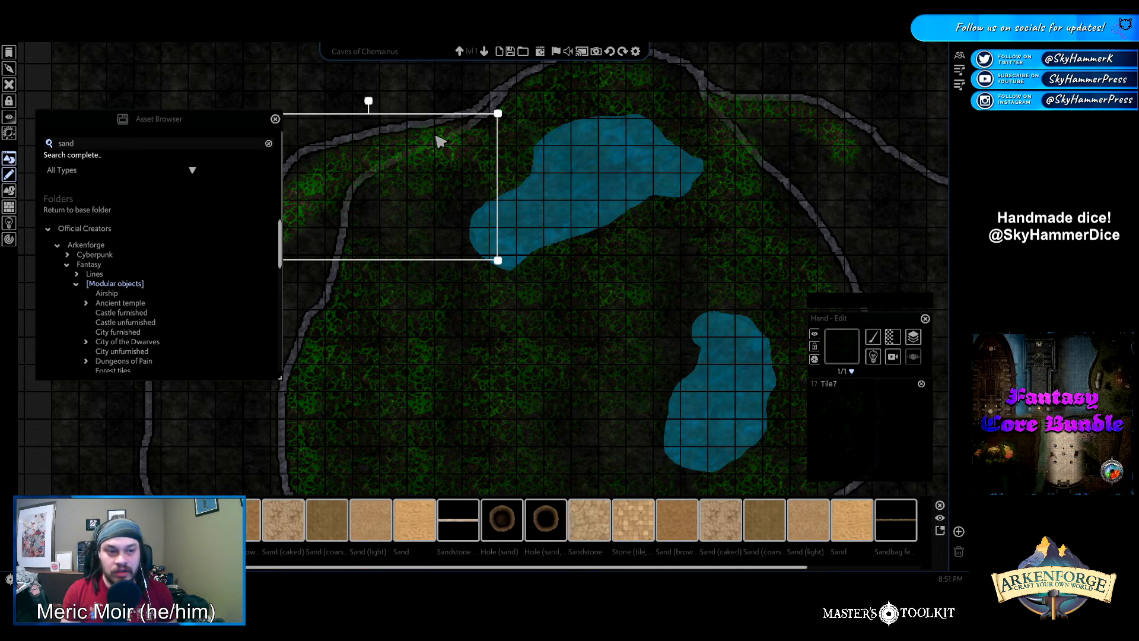
left_click(894, 339)
mouse_move(857, 359)
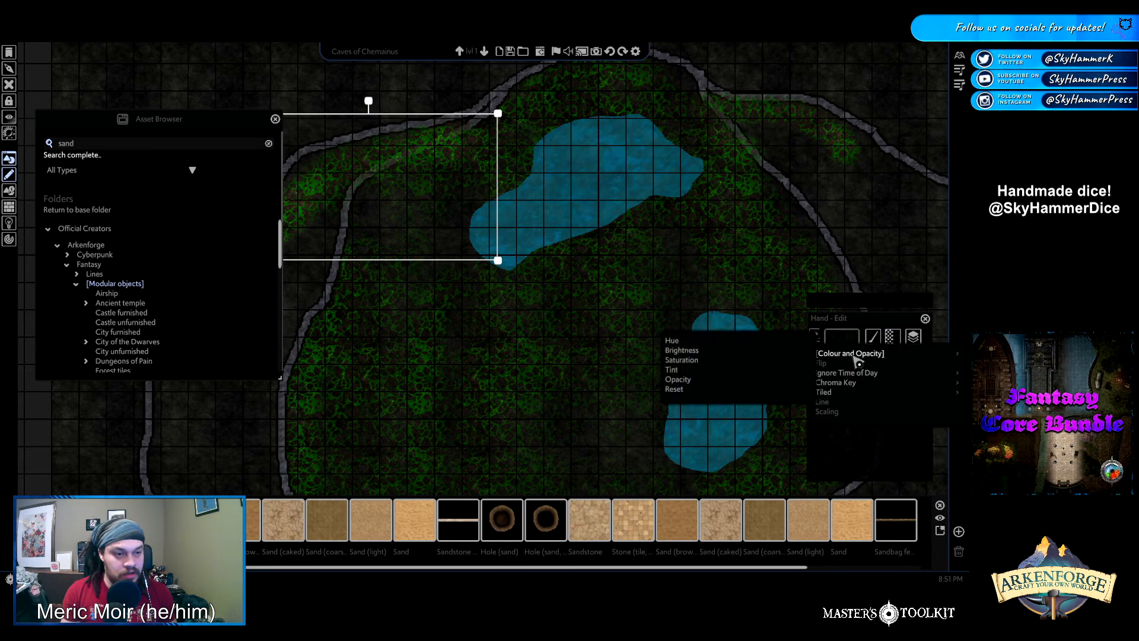
left_click(688, 380)
left_click_drag(464, 318, 431, 318)
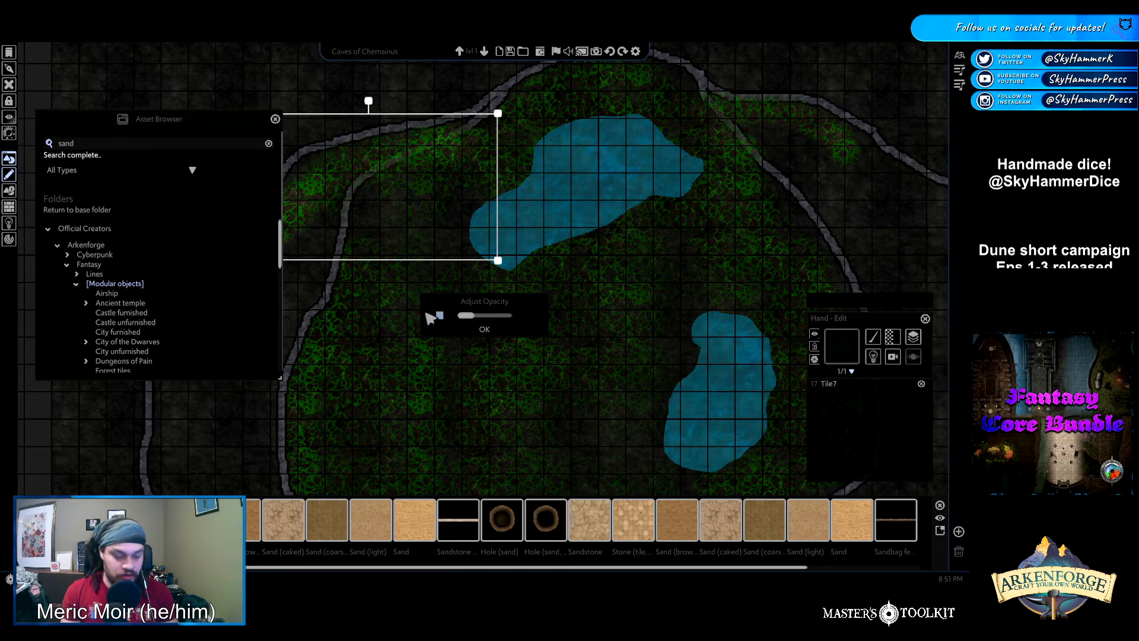
left_click(484, 330)
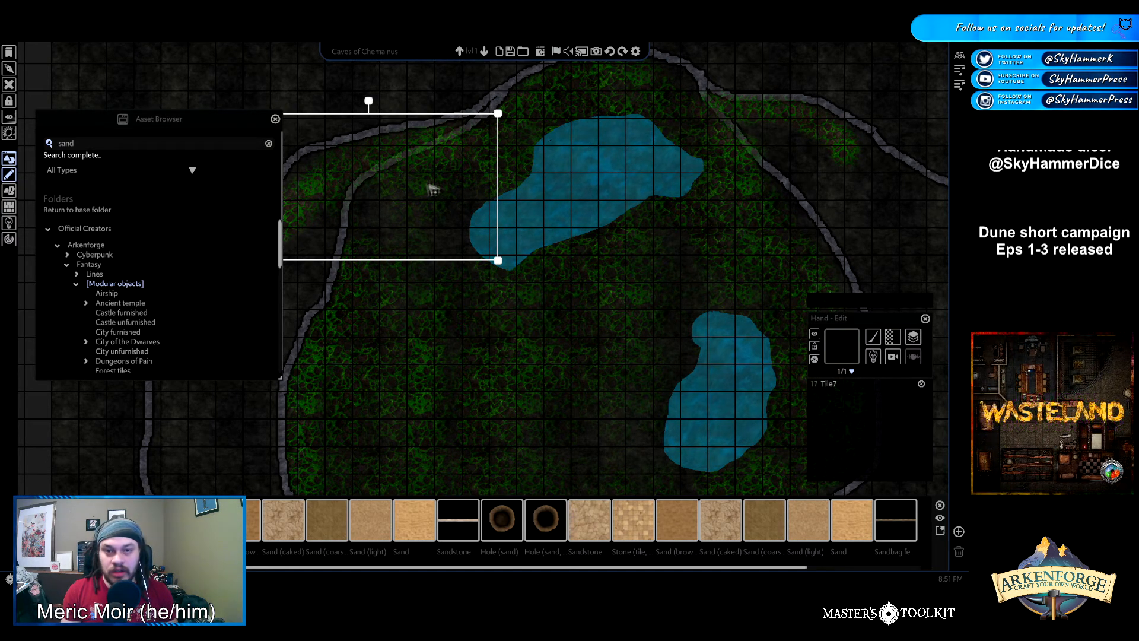
left_click(407, 330)
Examine the moss and pools across the whole cavern, viewing level 0 and returning to level 1
scroll(604, 359, "down", 3)
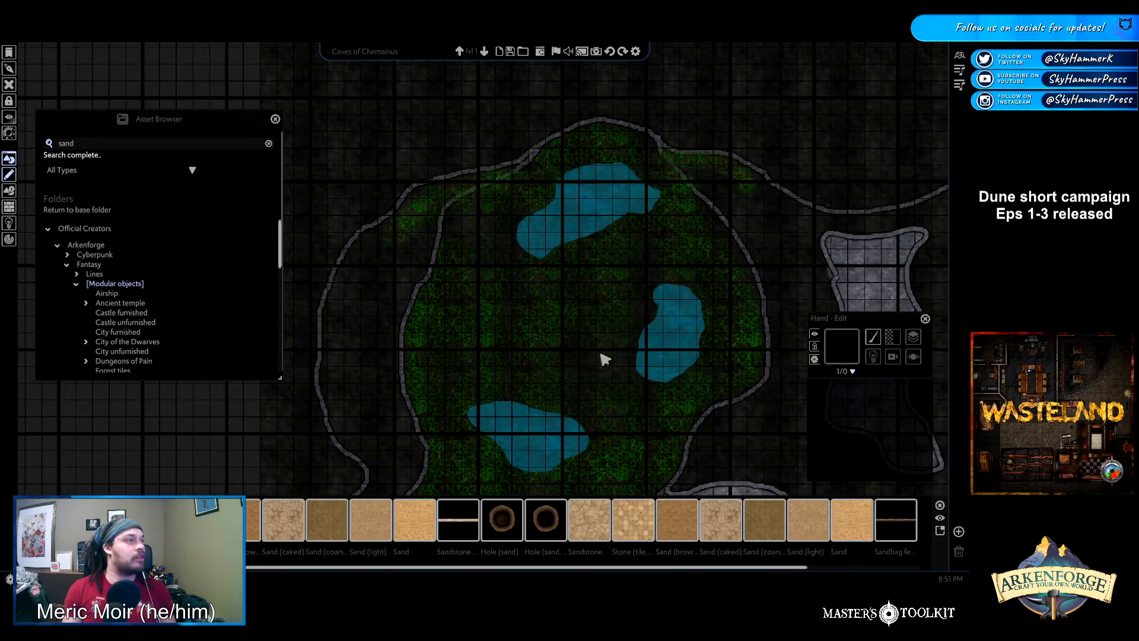
scroll(603, 359, "down", 5)
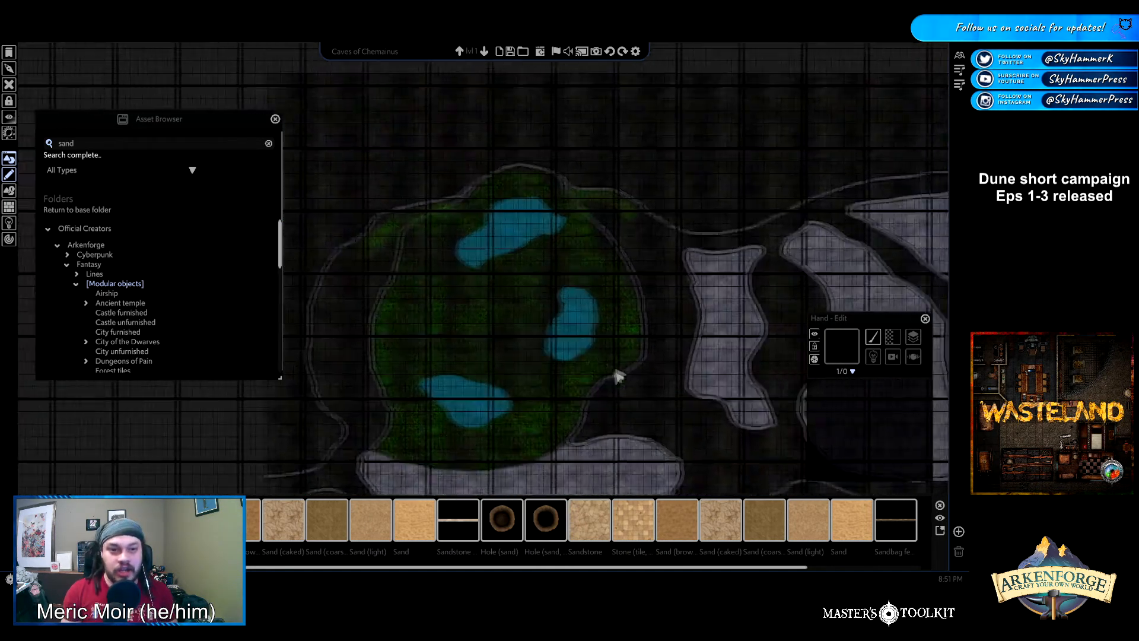
scroll(599, 375, "up", 5)
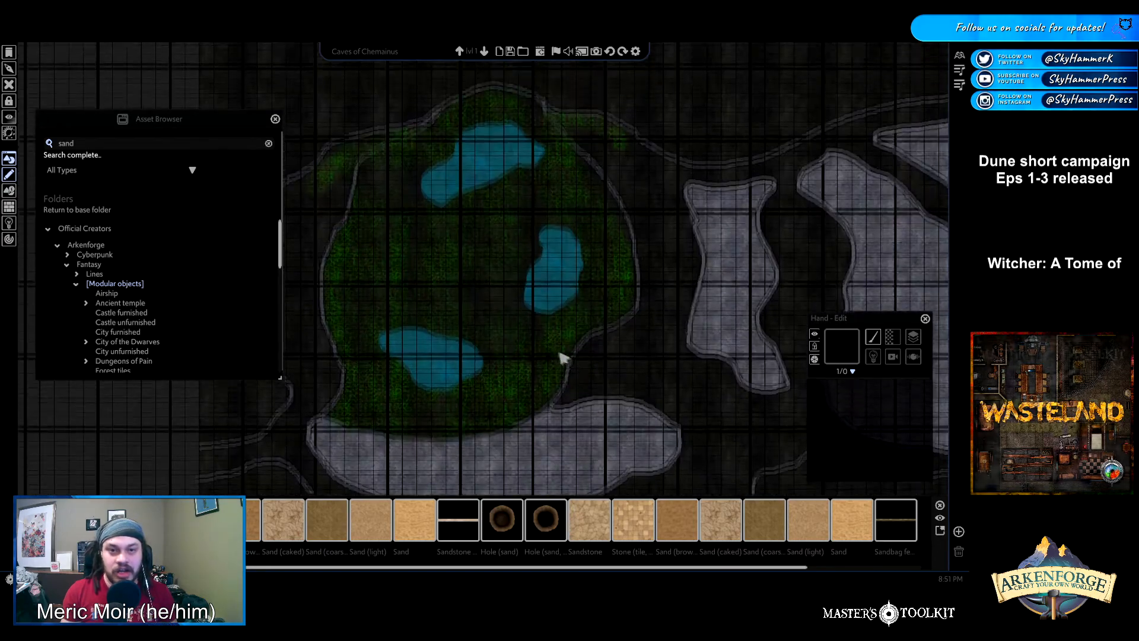
middle_click_drag(499, 354, 549, 326)
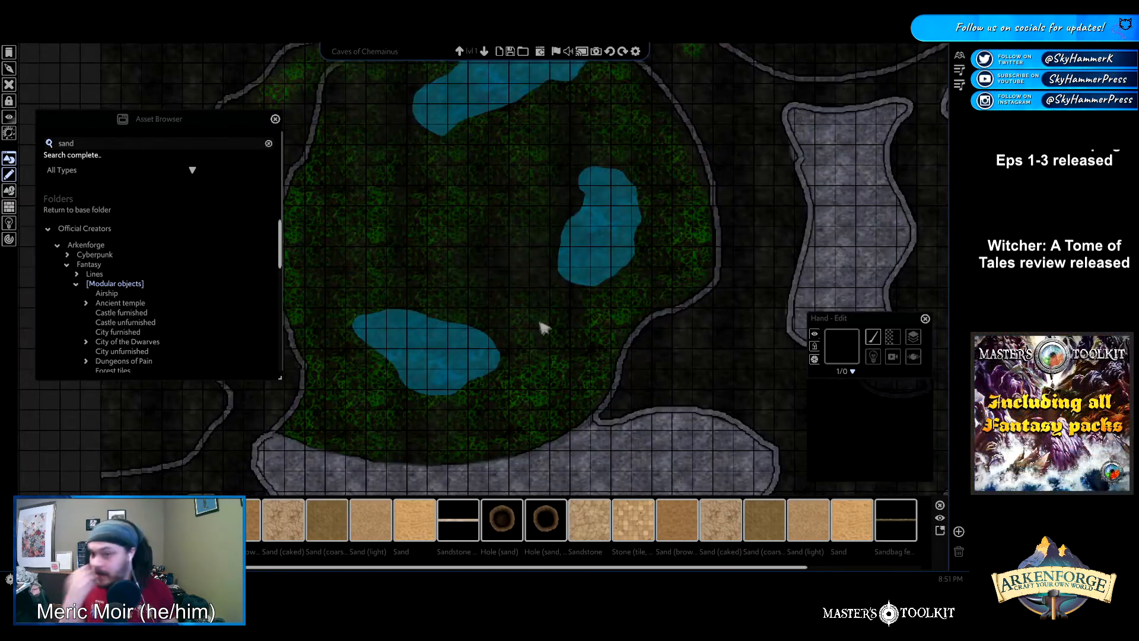
scroll(587, 178, "down", 2)
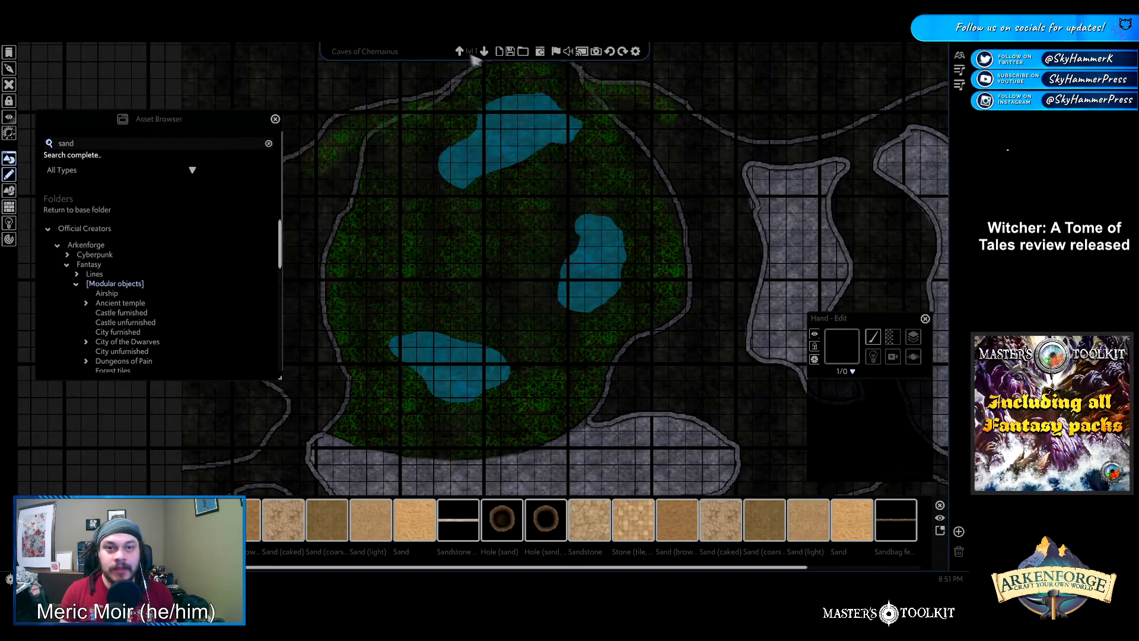
left_click(484, 51)
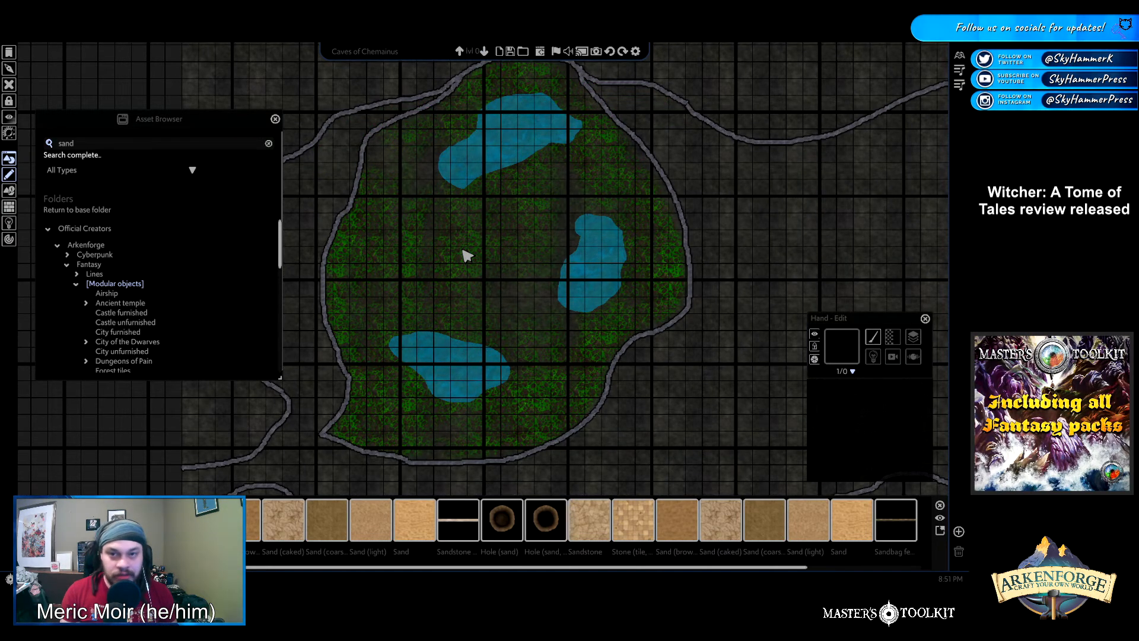
left_click(459, 51)
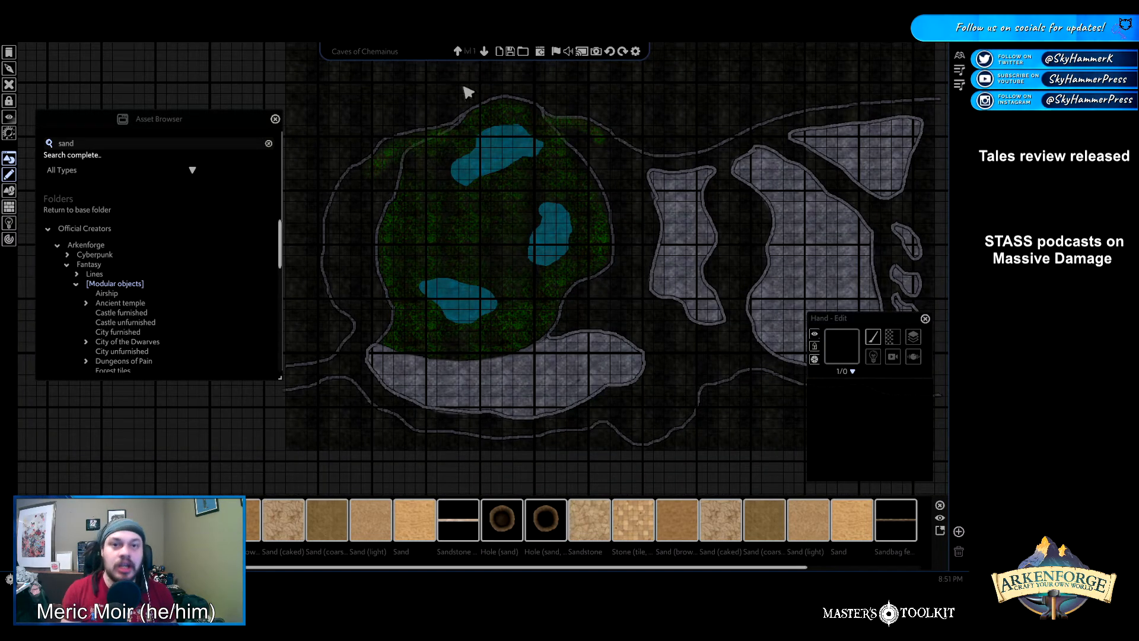
Search the assets for "crate" and pick the Wooden crate for placement near the cavern's southwestern wall
double_click(87, 141)
type("crate")
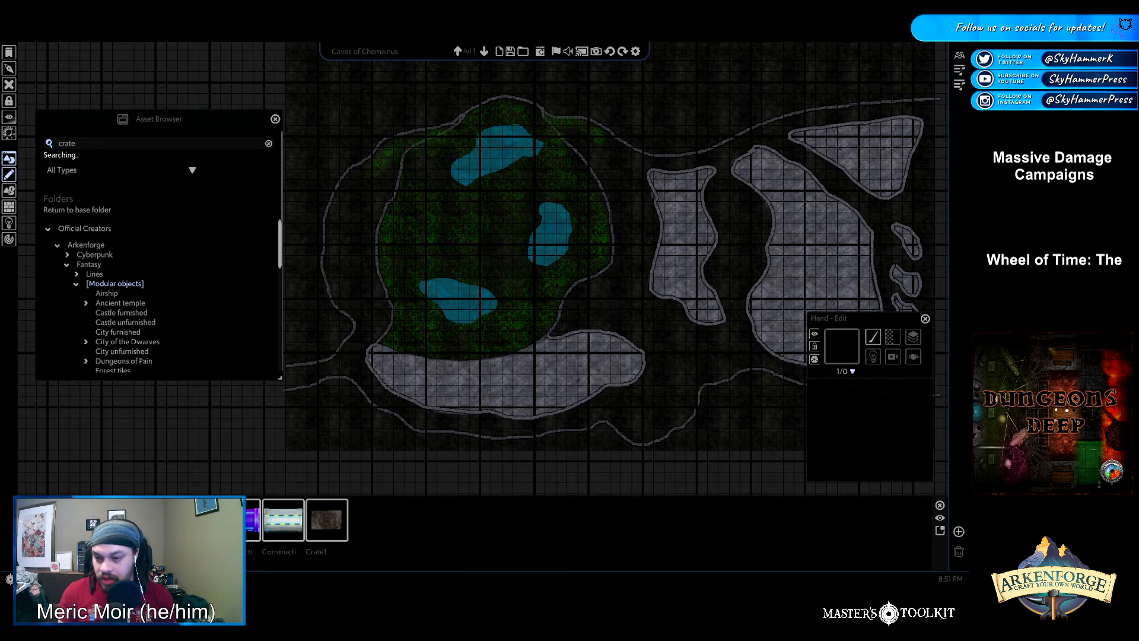
left_click(327, 520)
scroll(382, 280, "up", 5)
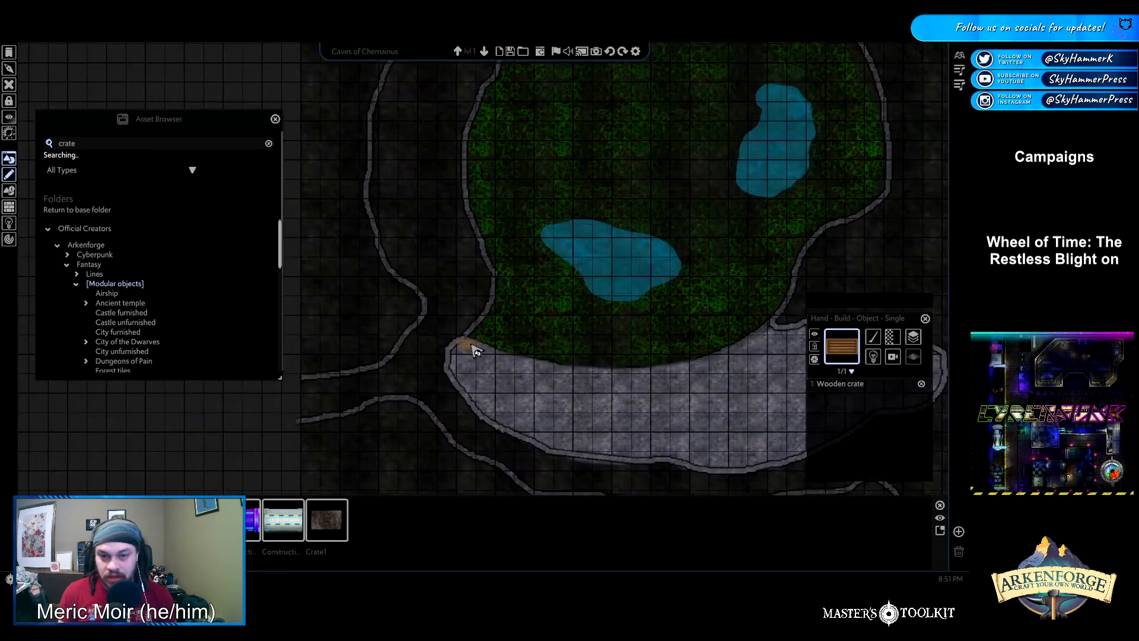
scroll(480, 350, "up", 3)
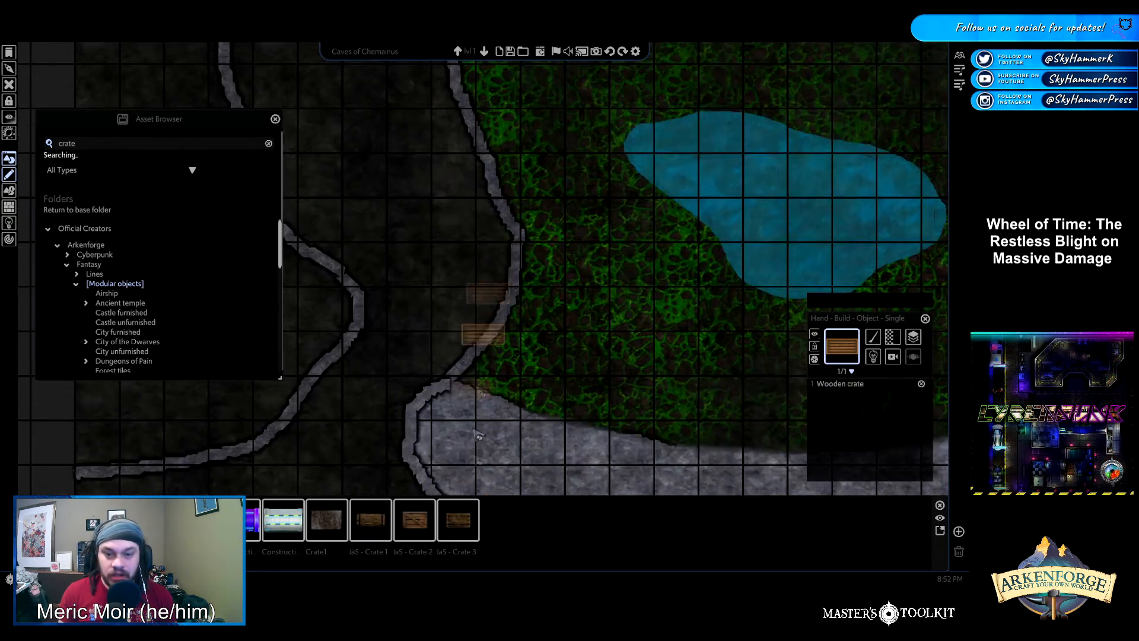
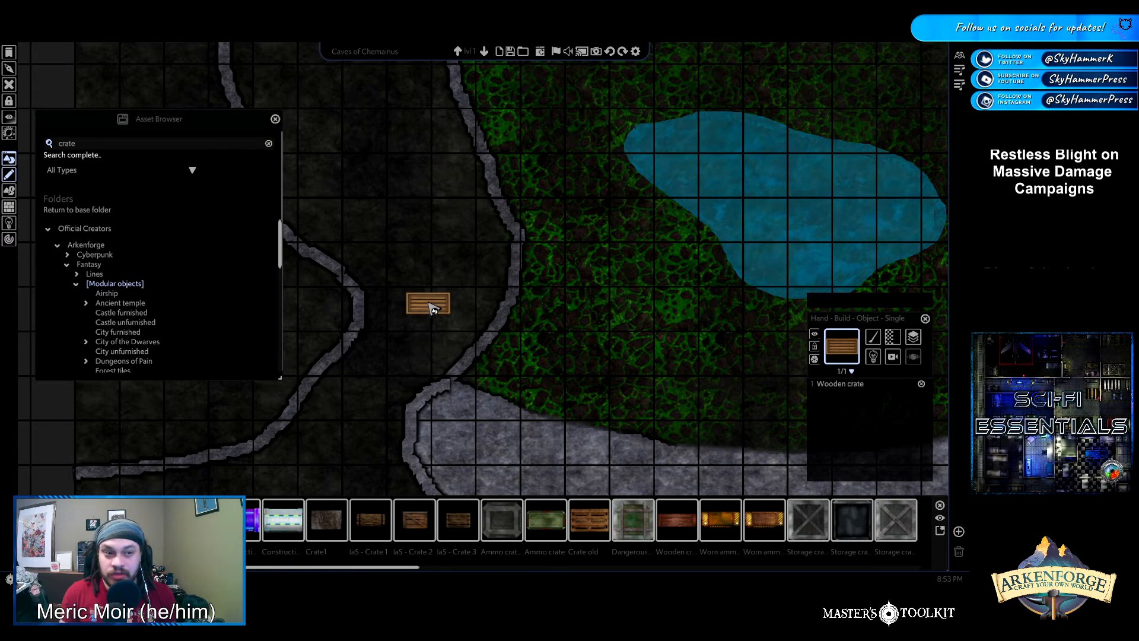
Switch the Wooden crate to object fill, try a fill at density 50 in the western passage, and undo that fill
left_click(873, 348)
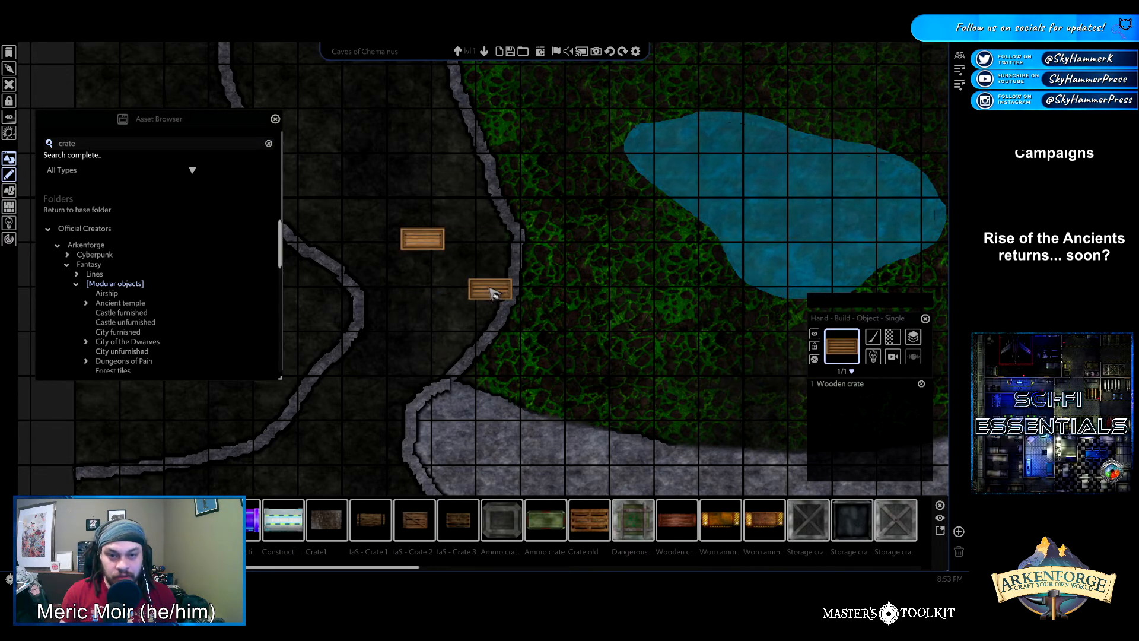
left_click(873, 343)
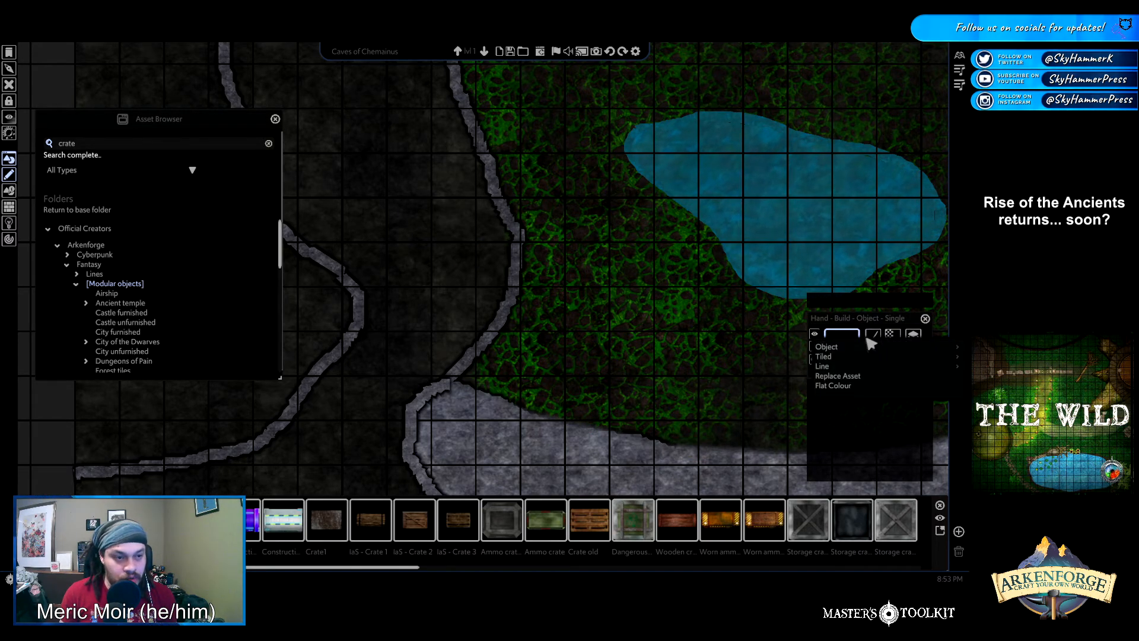
mouse_move(856, 350)
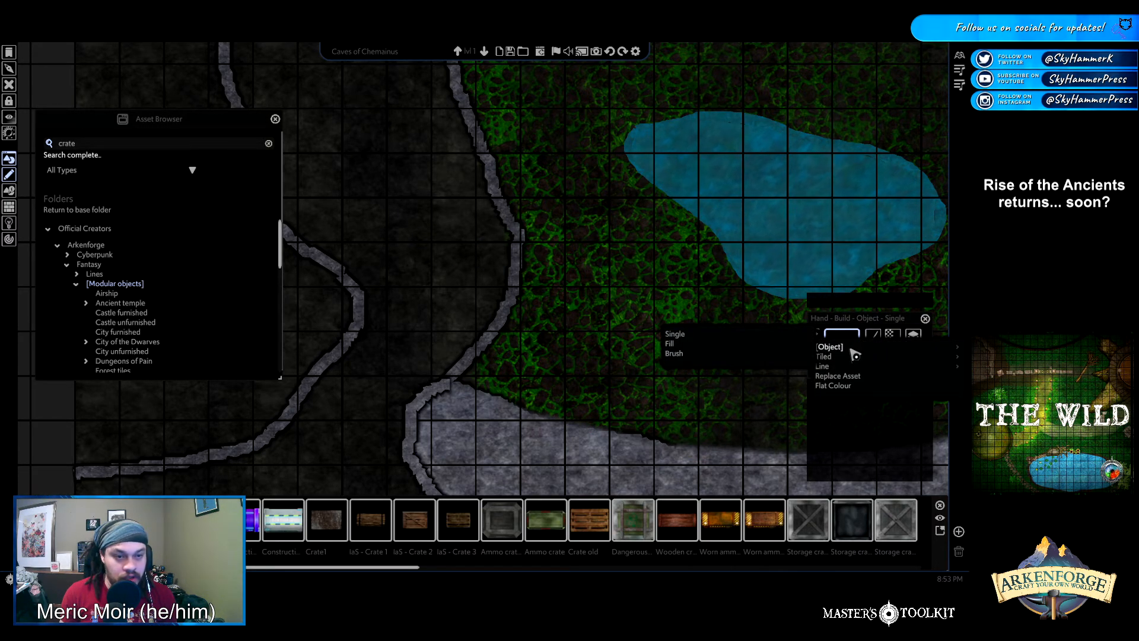
left_click(695, 345)
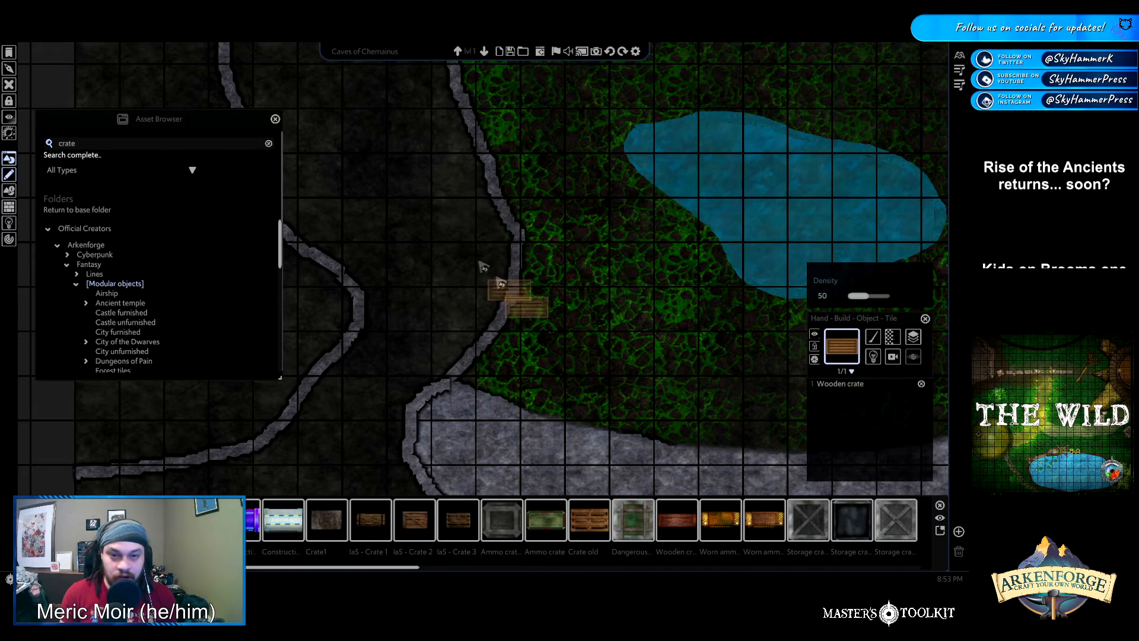
left_click_drag(382, 168, 525, 274)
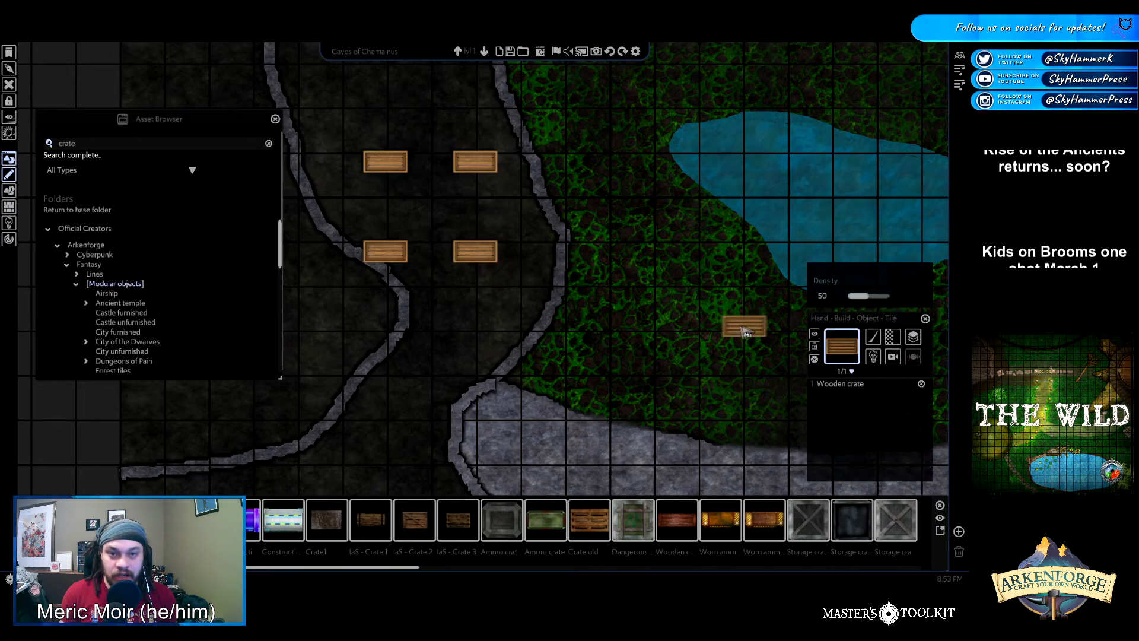
key("ctrl+z")
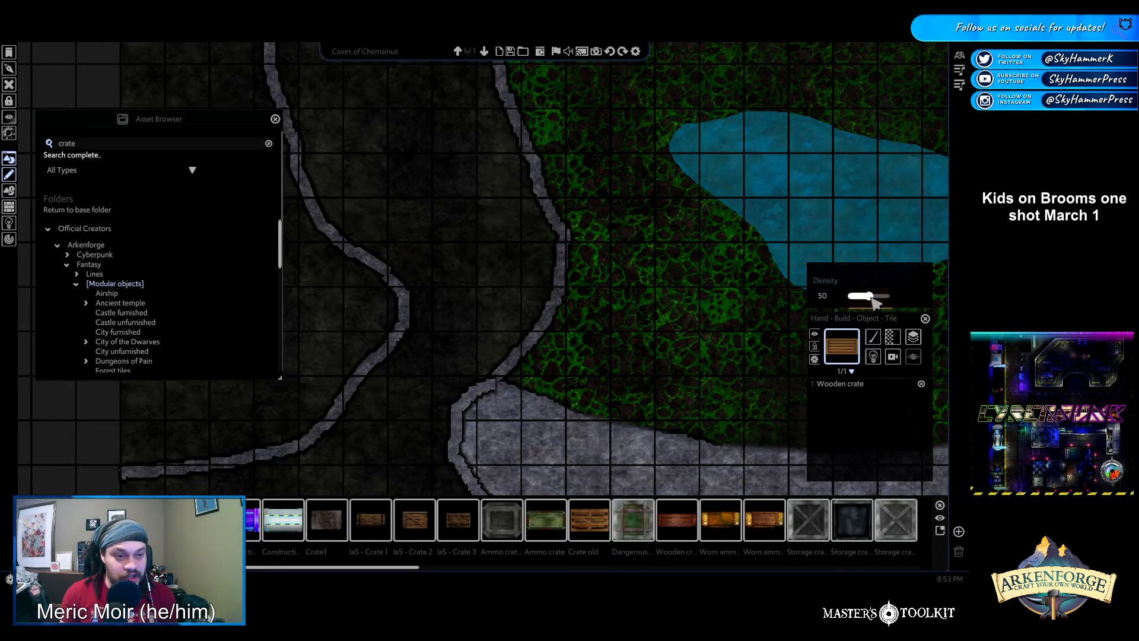
Set the fill density to 69 and fill a rectangular area of the western passage with wooden crates
left_click_drag(878, 297, 879, 299)
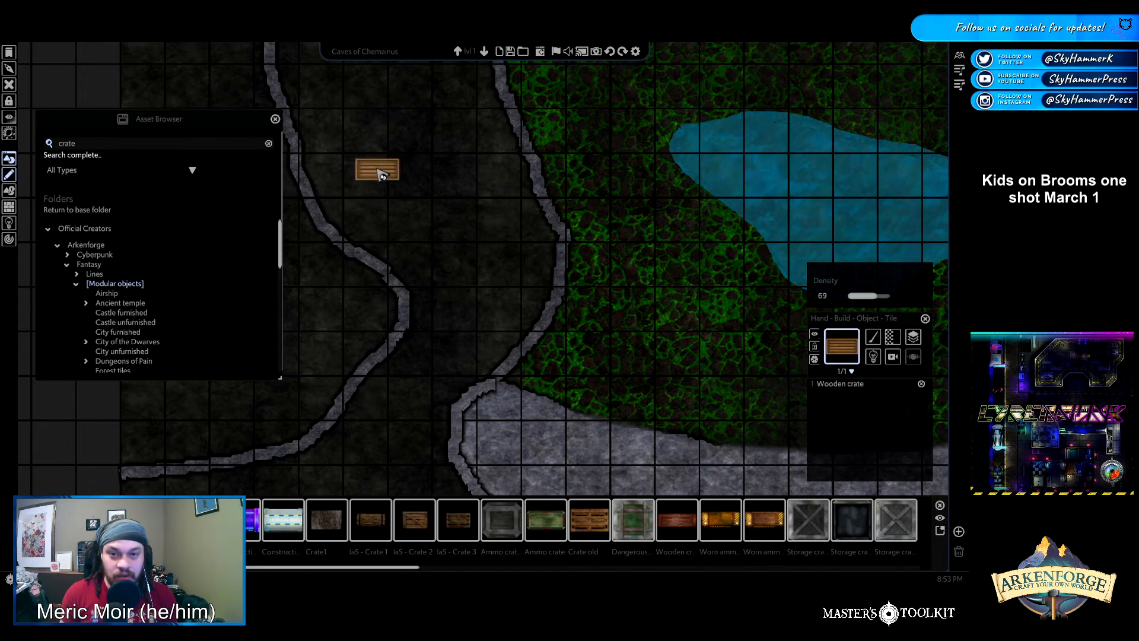
key("w")
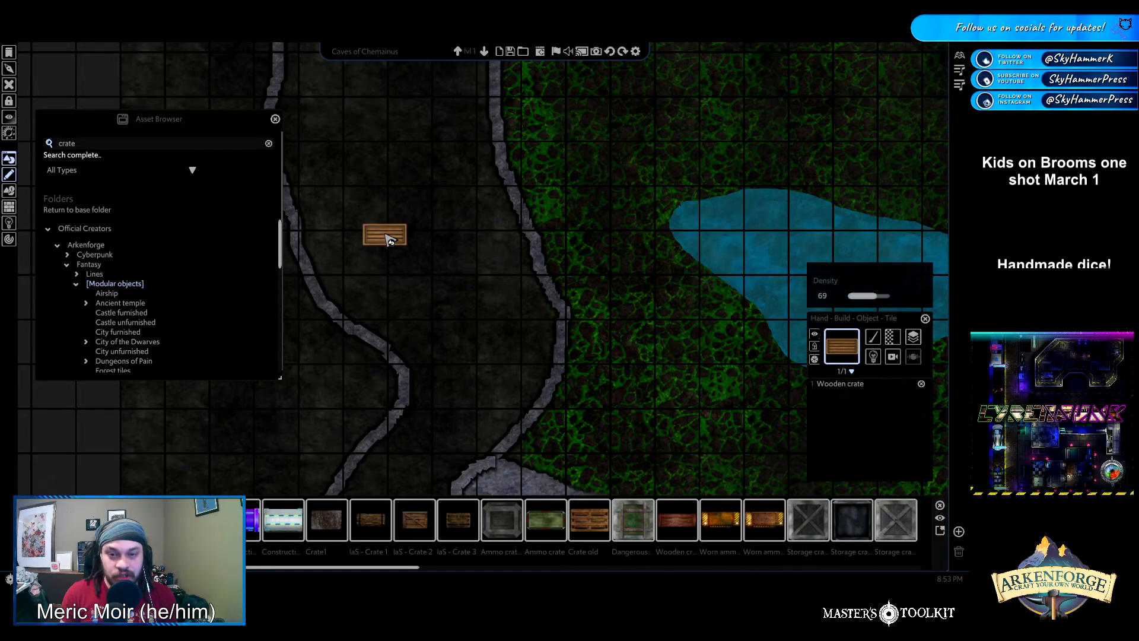
left_click_drag(390, 239, 550, 364)
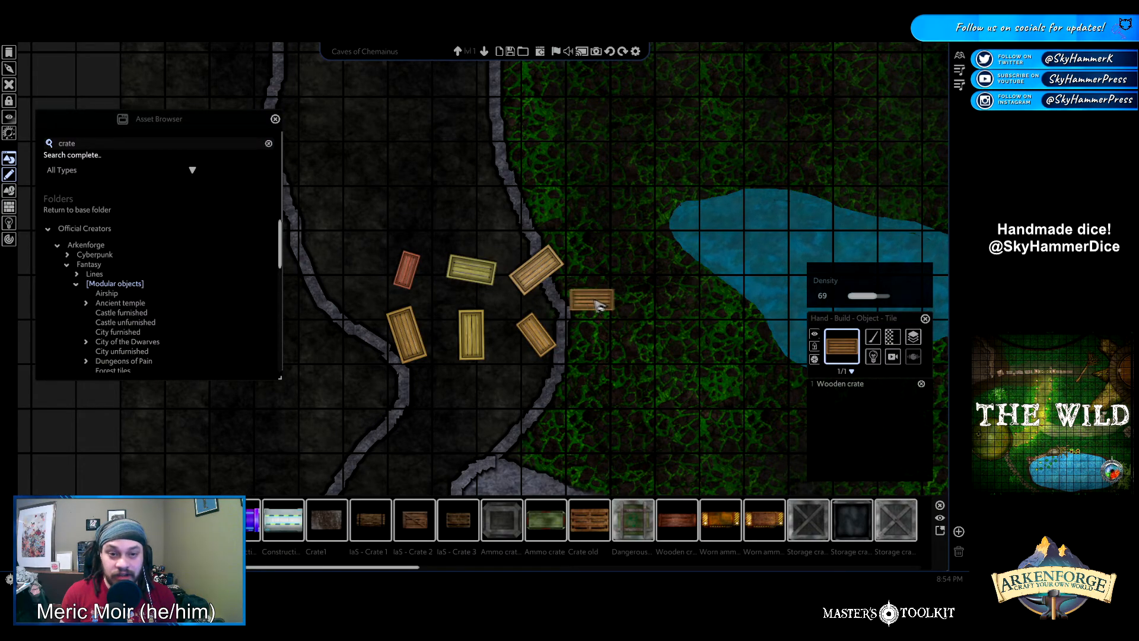
Choose the IaS - Crate 2 asset and fill a small area of the western passage north of the wooden crates
left_click(414, 520)
left_click_drag(349, 114, 462, 216)
scroll(629, 249, "down", 3)
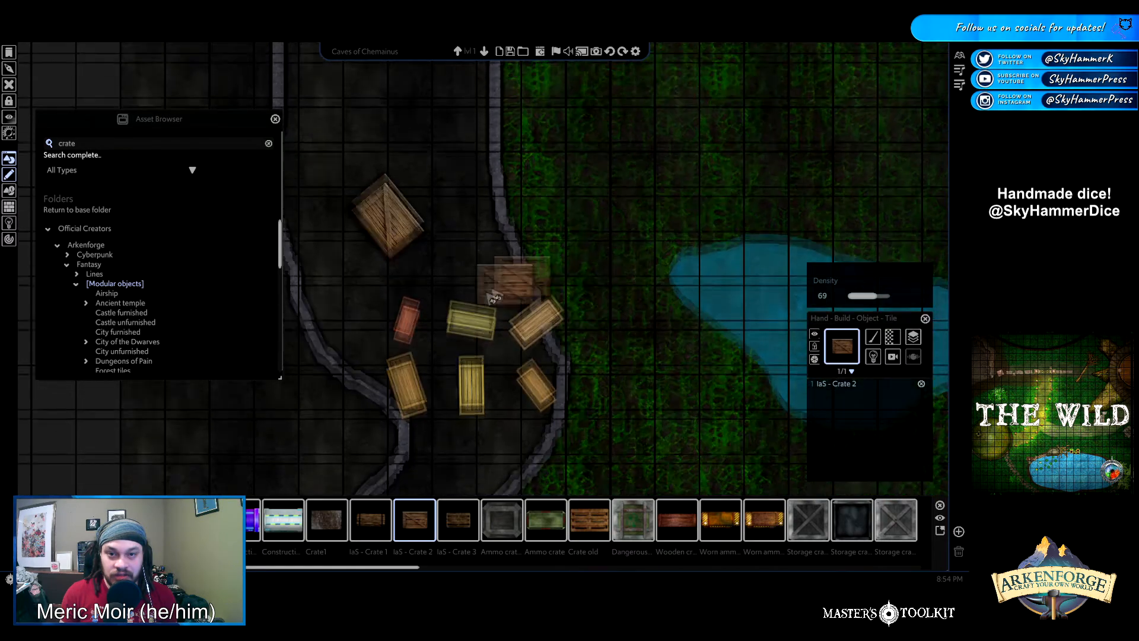
Fill the western passage north of the existing crates with more IaS - Crate 2 crates
left_click_drag(371, 147, 510, 252)
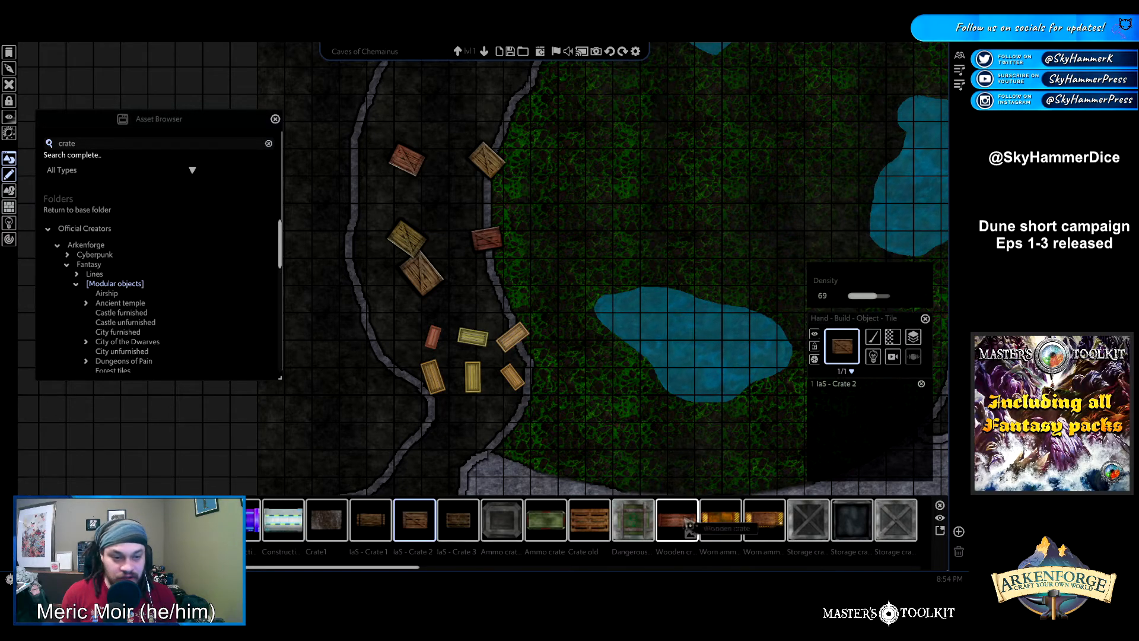
Clear the trial crates from the western passage and choose the Crate6 asset for placement
left_click_drag(402, 573, 805, 574)
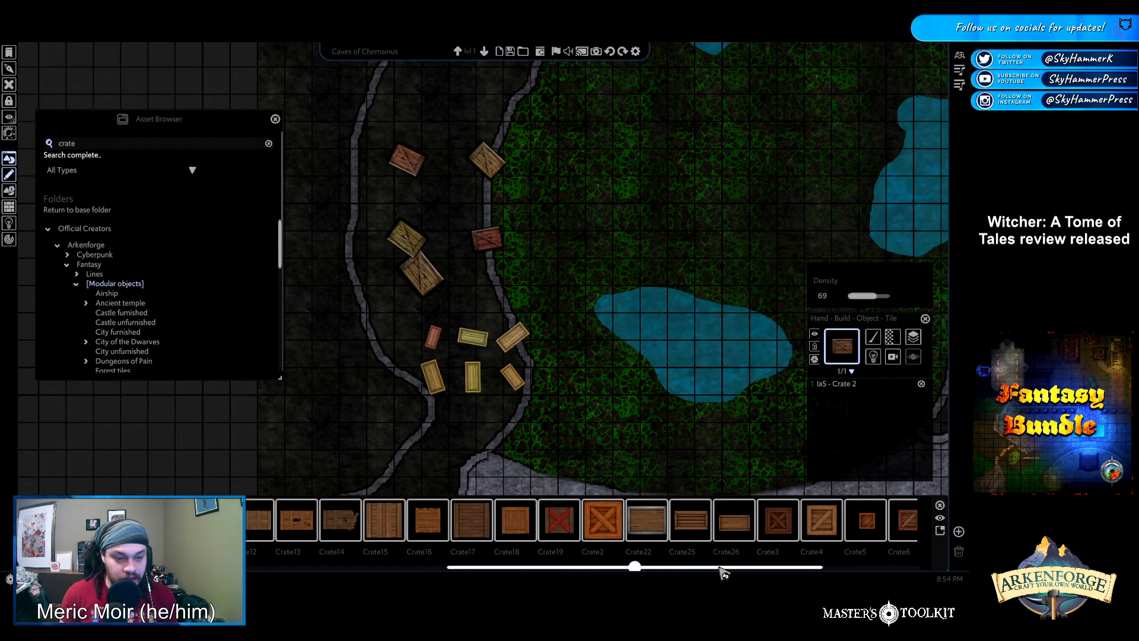
left_click_drag(728, 570, 757, 571)
key("s")
left_click_drag(750, 386, 656, 368)
key("w")
left_click(822, 520)
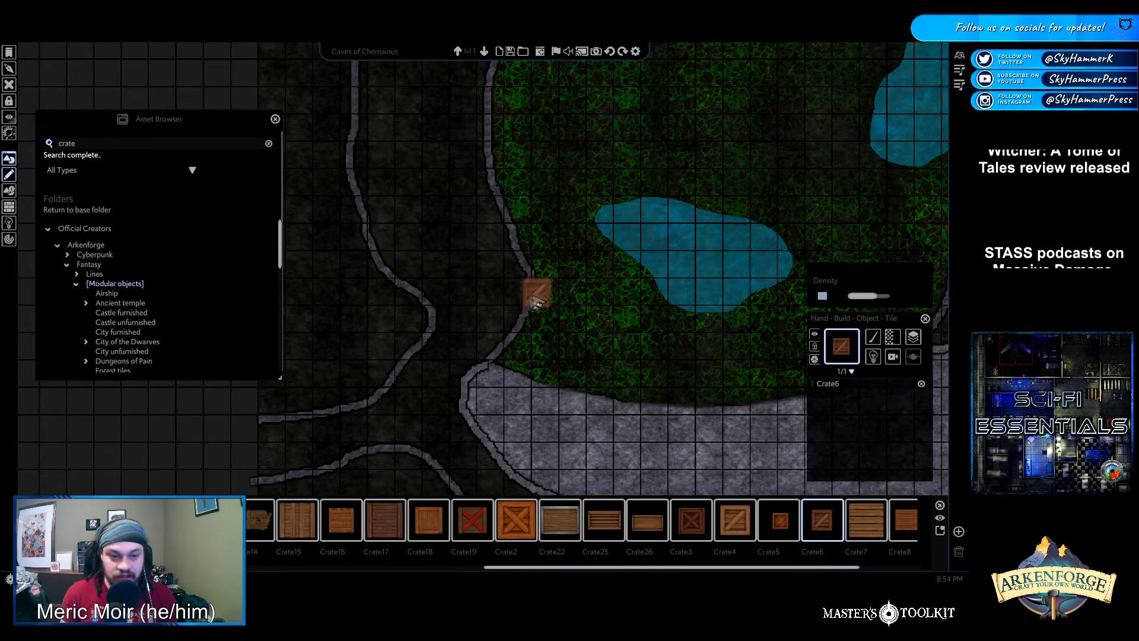
Fill an area of the western passage beside the cavern's southwestern wall with Crate6 crates at density 69
left_click(841, 345)
mouse_move(842, 372)
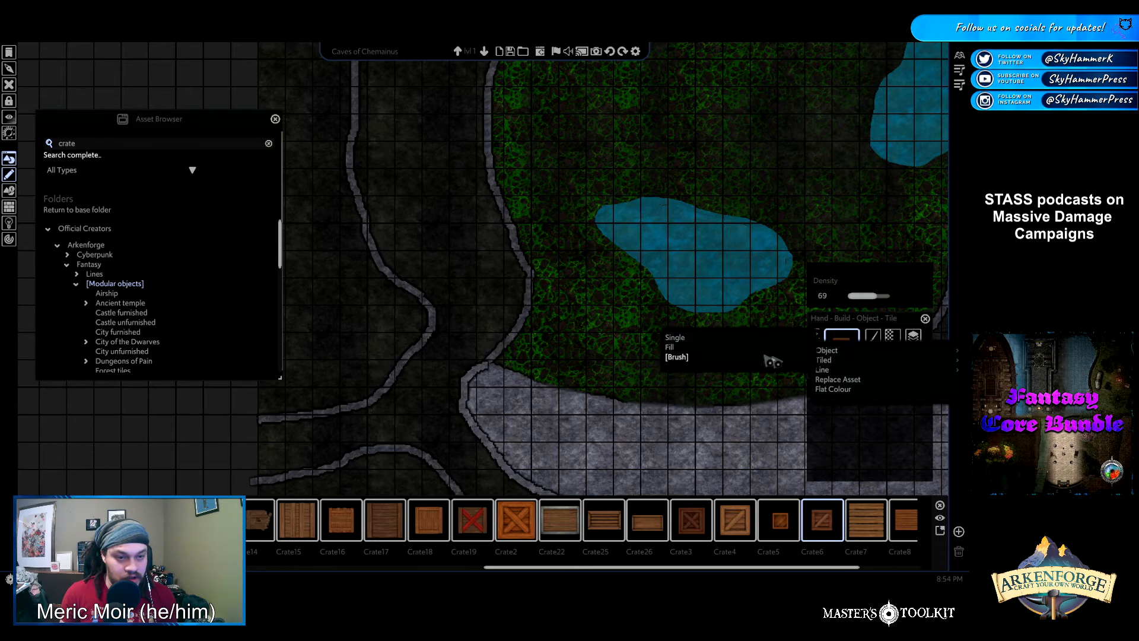
left_click(727, 355)
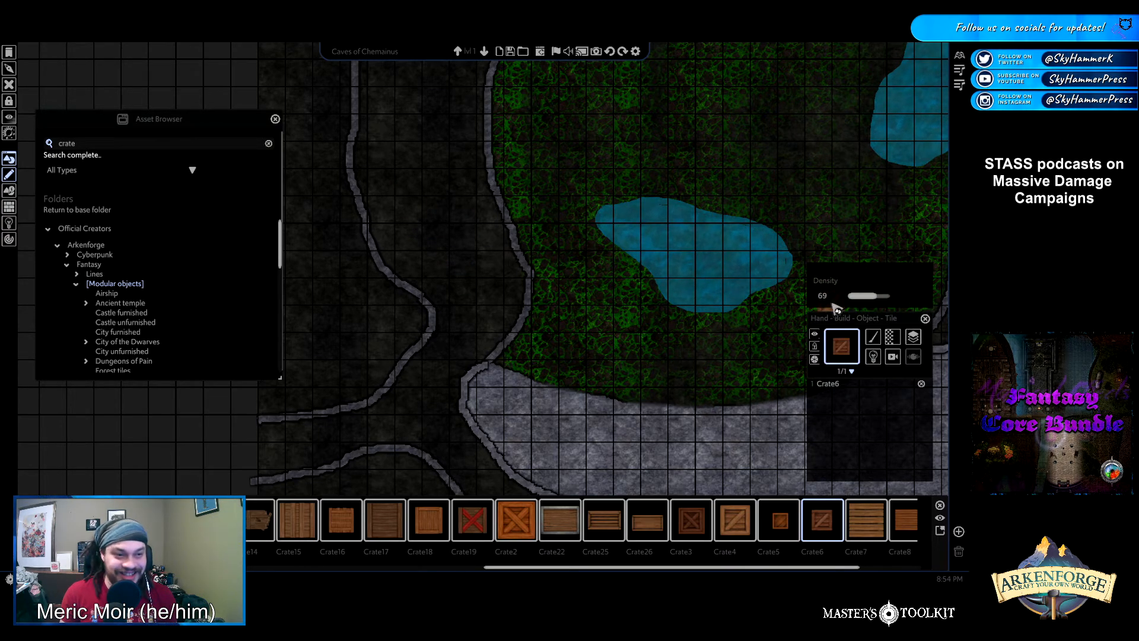
left_click_drag(409, 188, 541, 323)
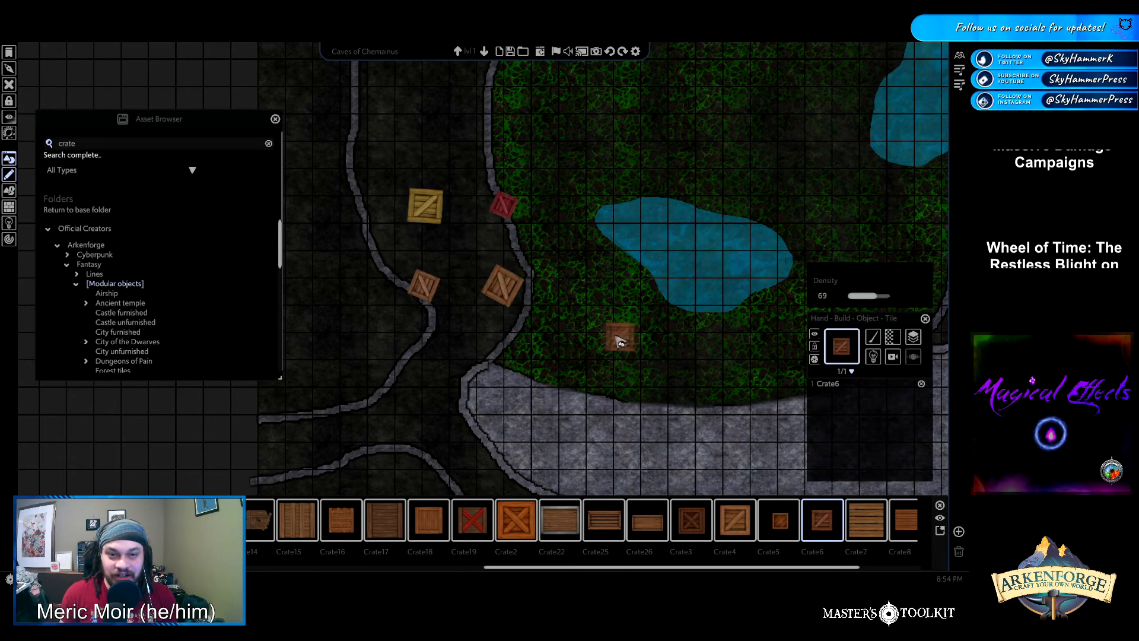
Choose the Crate3 asset, fill the passage area around and north of the Crate6 crates, and leave placement
key("w")
key("a")
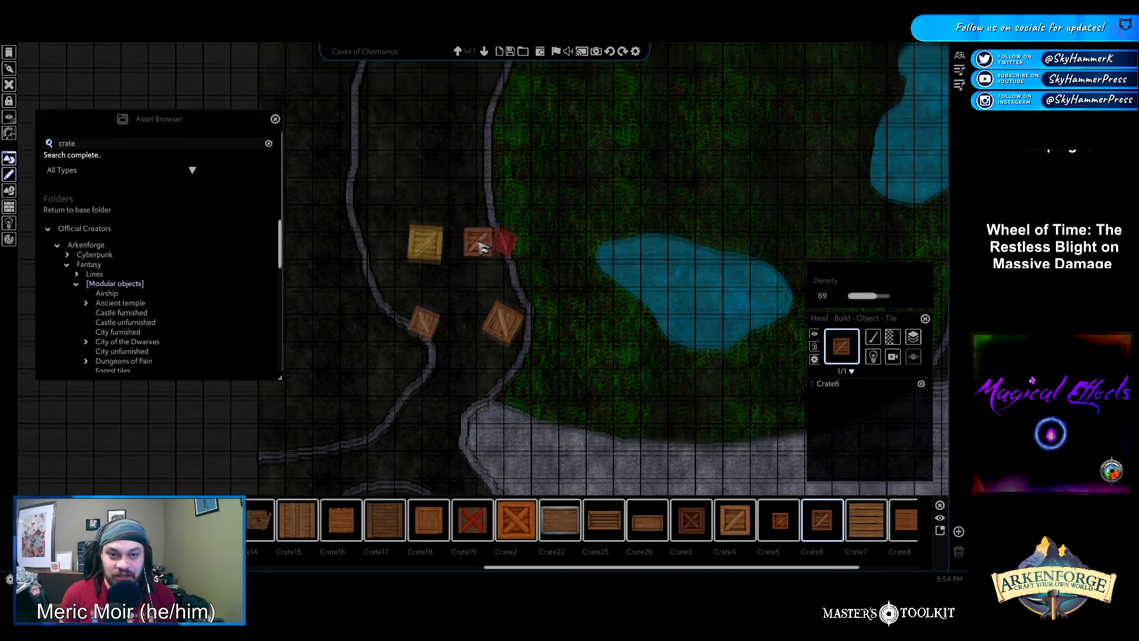
left_click(694, 522)
key("s")
left_click_drag(416, 125, 591, 294)
right_click(555, 202)
Gather the brown, yellow and large red crates into a pile along the passage's eastern wall
left_click_drag(435, 259, 524, 328)
left_click(521, 252)
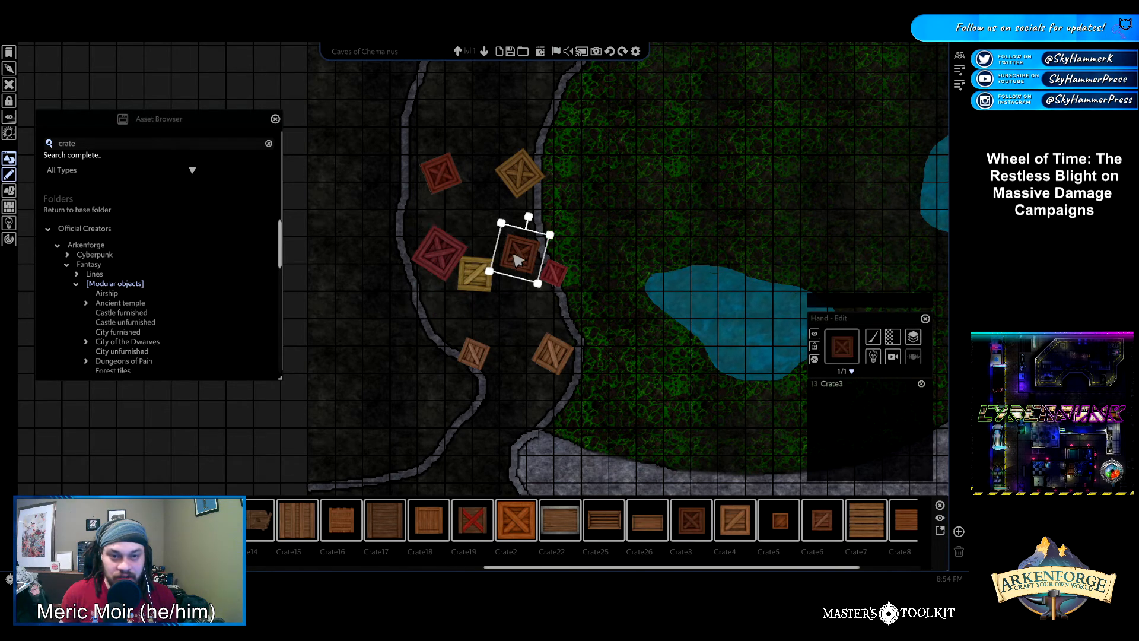
left_click_drag(522, 254, 542, 311)
left_click_drag(474, 356, 526, 341)
left_click_drag(489, 288, 524, 299)
left_click_drag(465, 259, 539, 387)
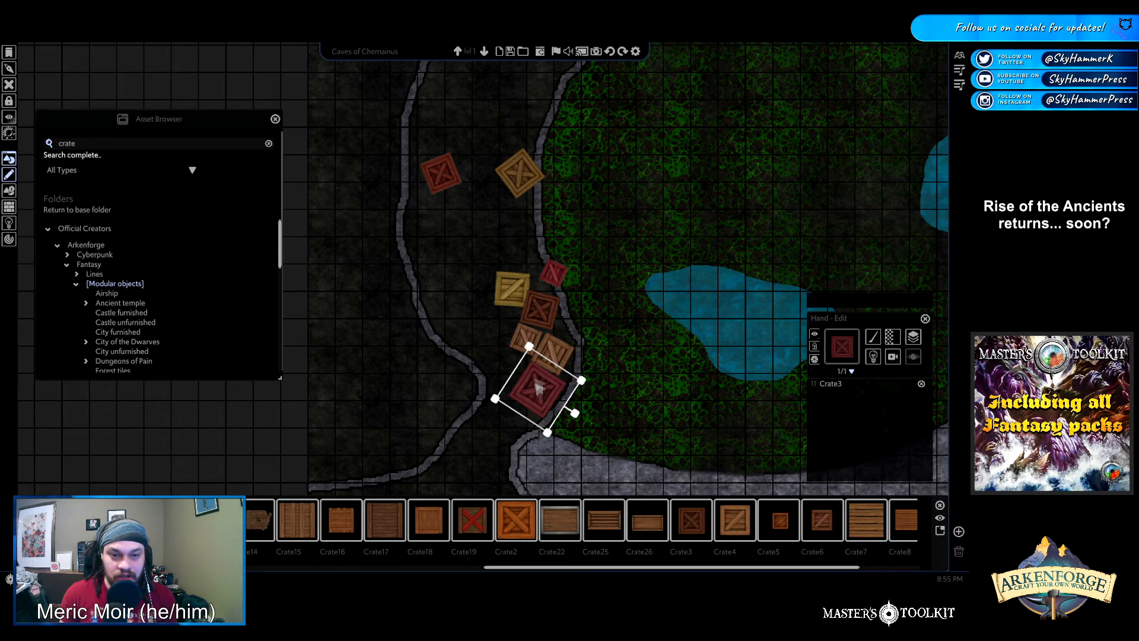
Move the two northern crates together against the passage's western wall and stack the small red crate on the yellow one
left_click(519, 175)
left_click_drag(519, 175, 428, 253)
left_click(442, 181)
left_click_drag(442, 181, 429, 215)
left_click(506, 194)
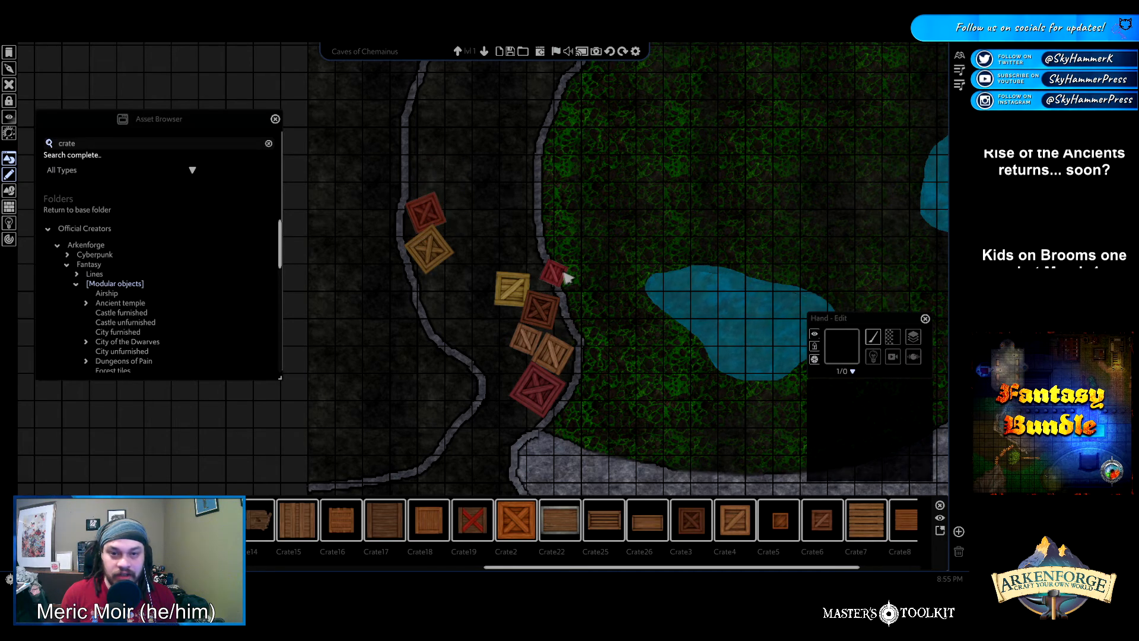
left_click(558, 276)
left_click_drag(555, 275, 510, 290)
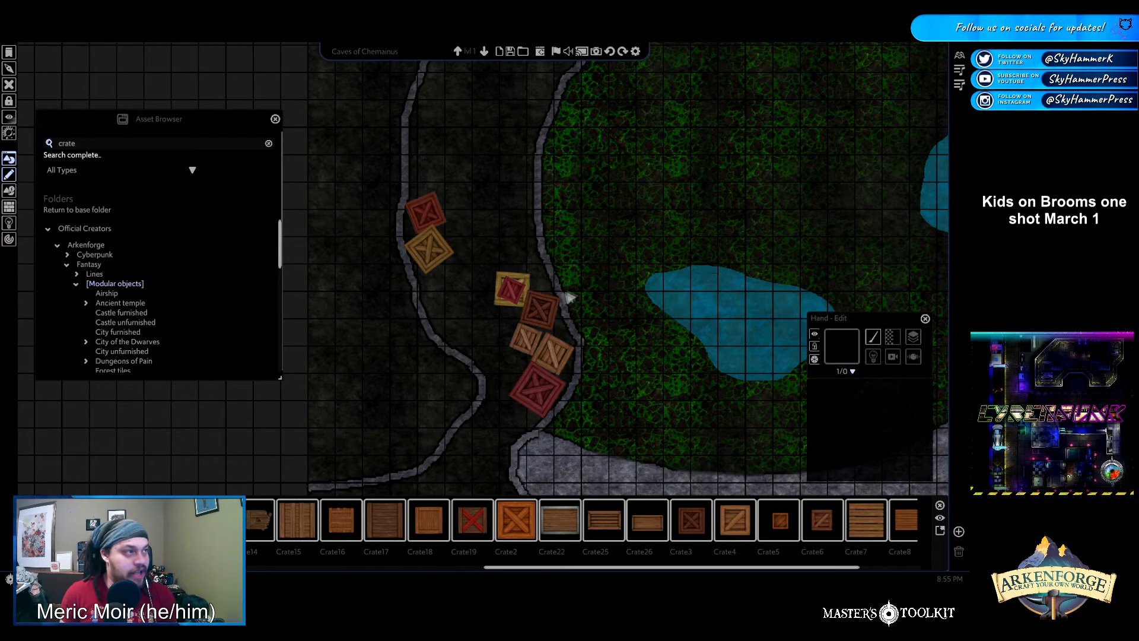
Move the stacked yellow crate and the adjacent brown crate onto the pile at the passage's western wall
scroll(531, 304, "down", 5)
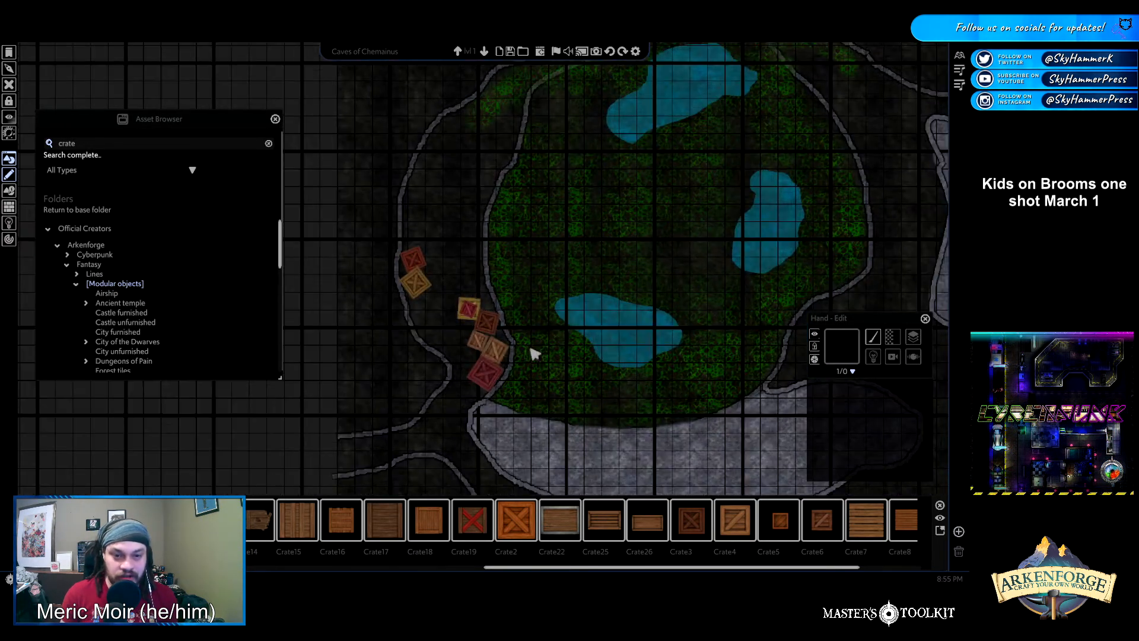
key("Up")
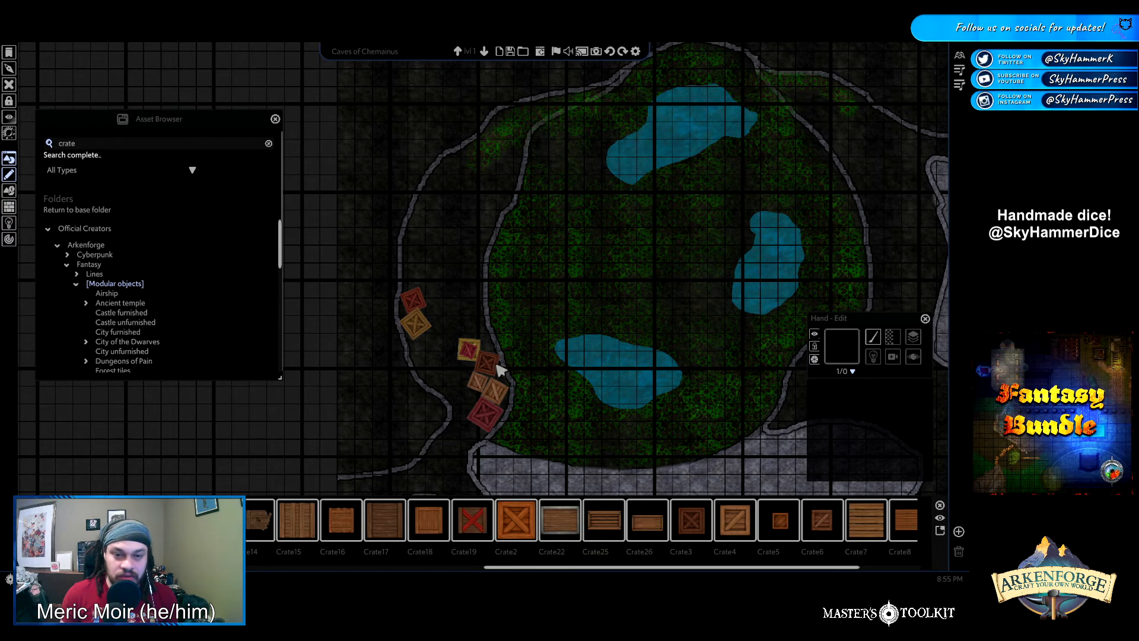
key("Down")
left_click_drag(451, 262, 439, 220)
left_click_drag(484, 286, 659, 324)
Compare levels 0 and 1 of the map and examine the crate piles within the overall cave layout
left_click(643, 392)
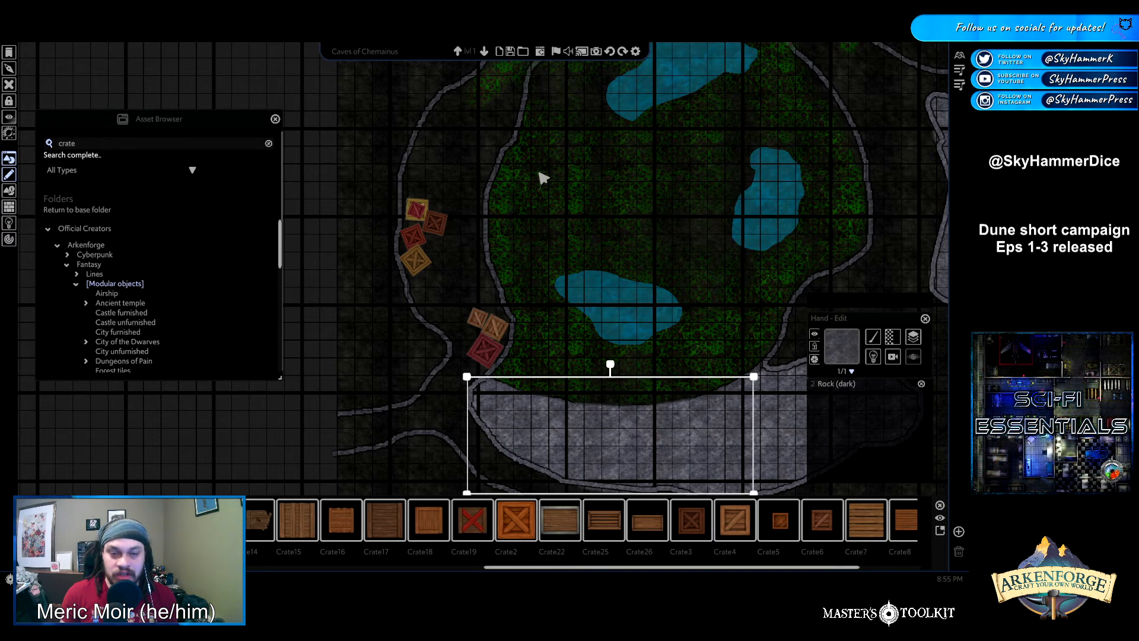
left_click(484, 52)
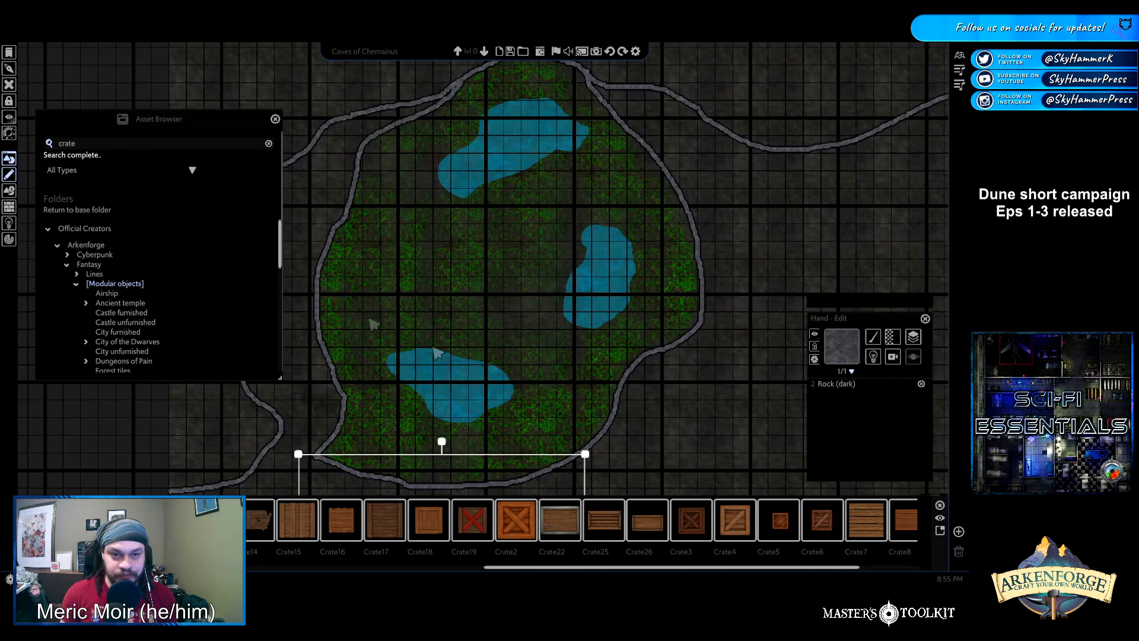
left_click(457, 51)
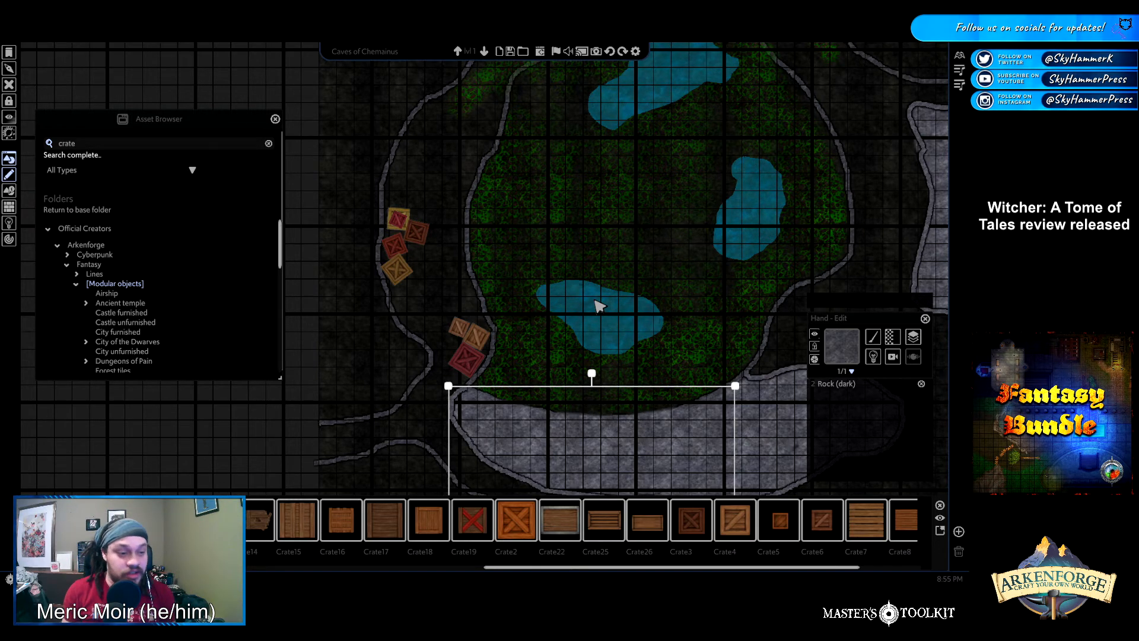
scroll(614, 289, "down", 3)
scroll(614, 288, "down", 2)
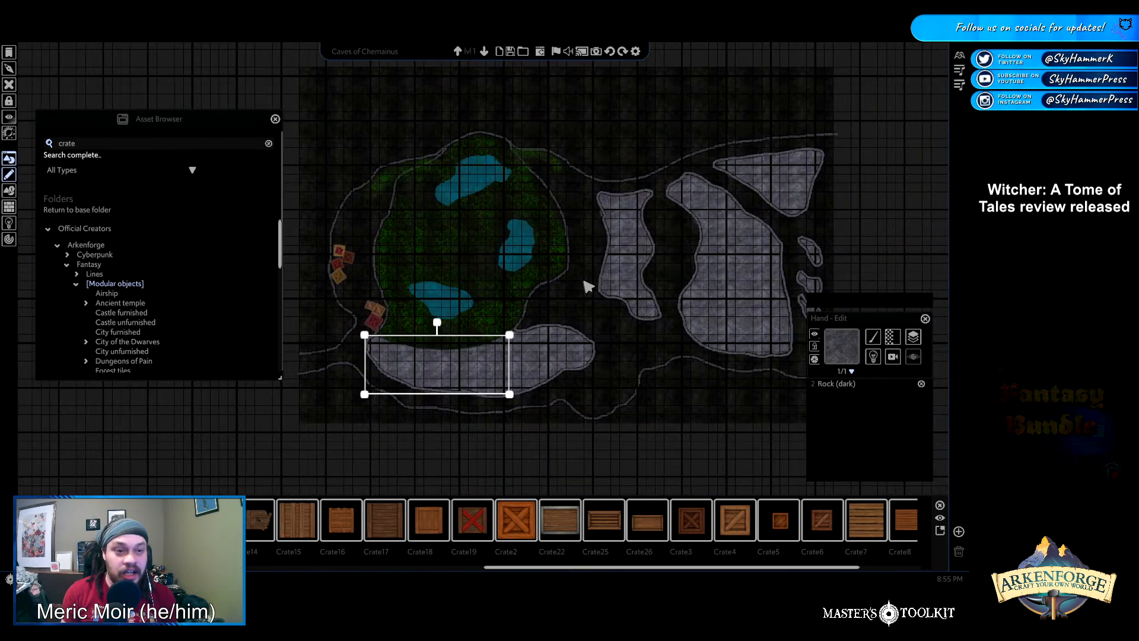
key("d")
key("a")
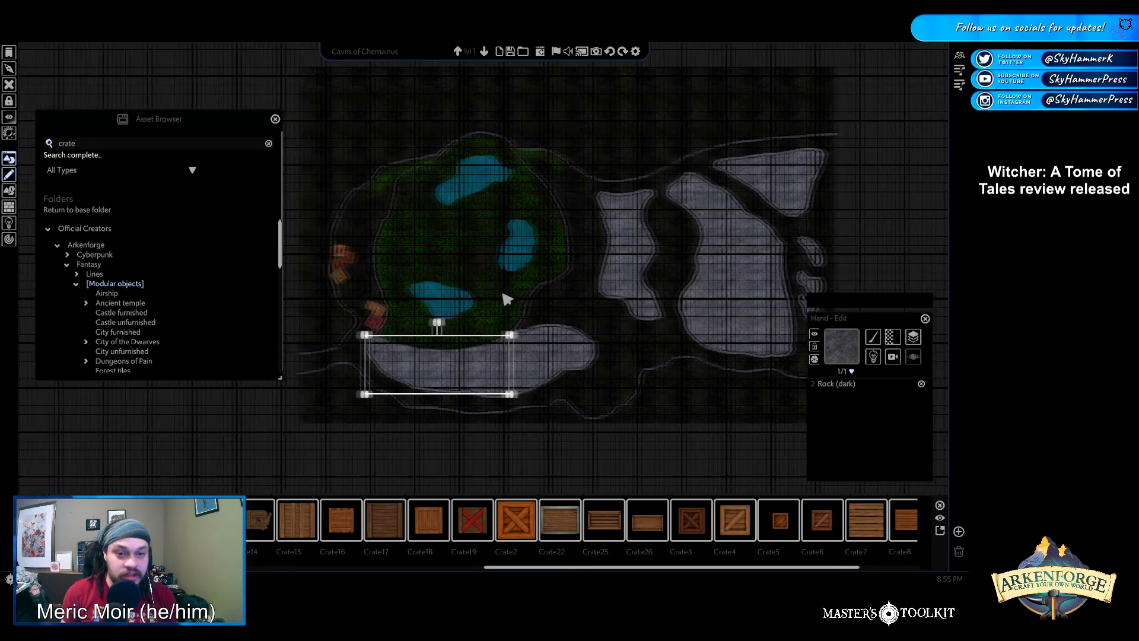
scroll(503, 294, "up", 1)
scroll(503, 298, "up", 3)
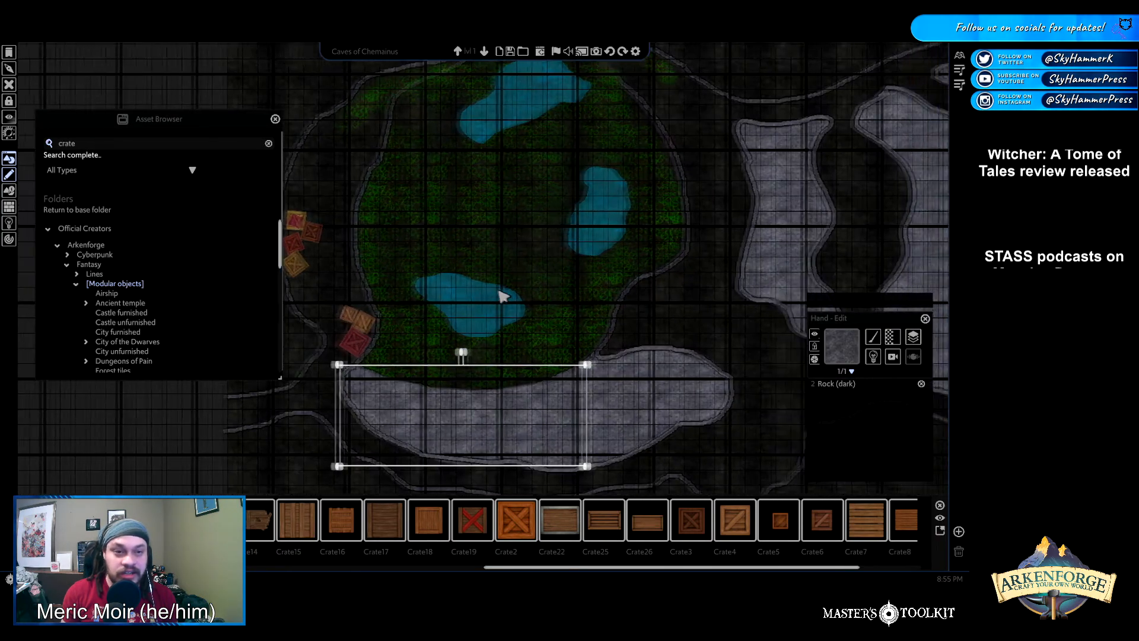
key("a")
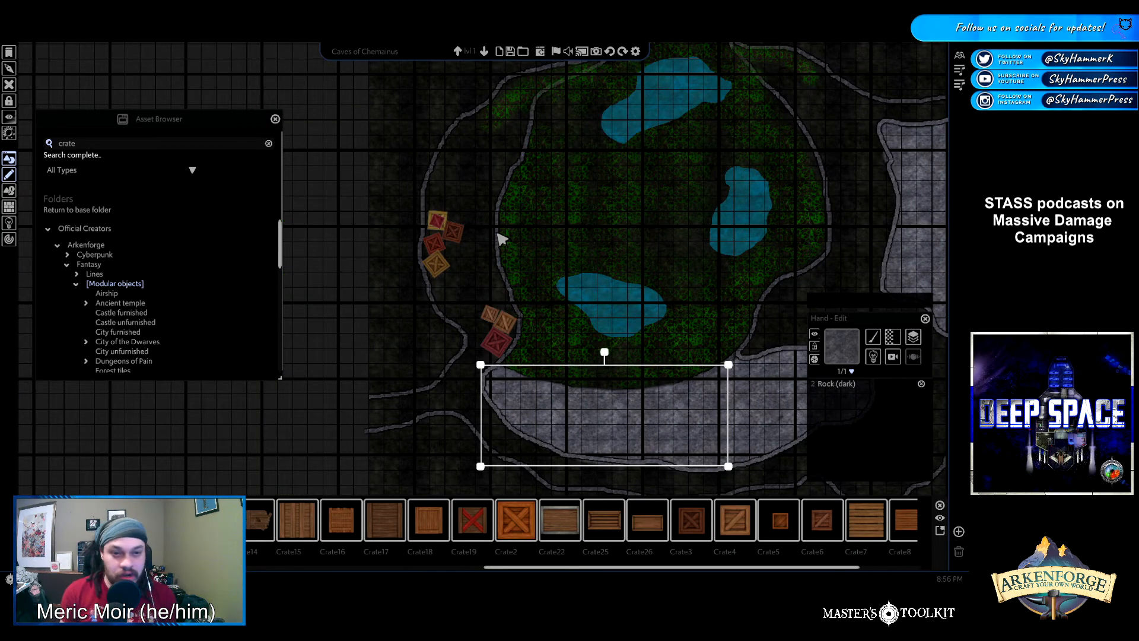
scroll(587, 275, "down", 3)
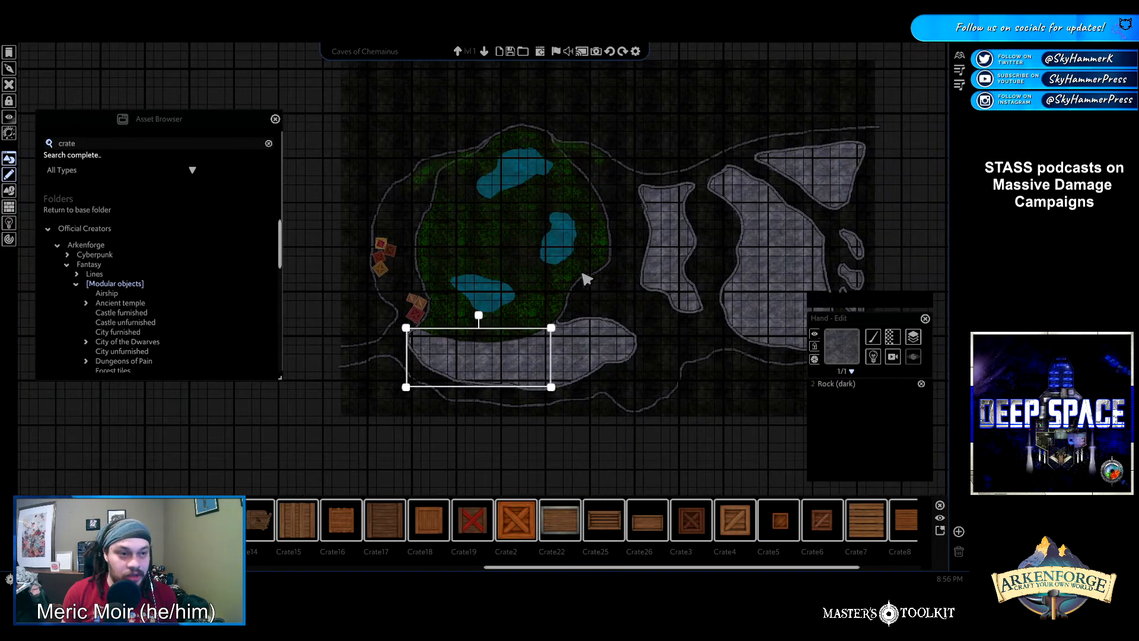
scroll(587, 277, "down", 1)
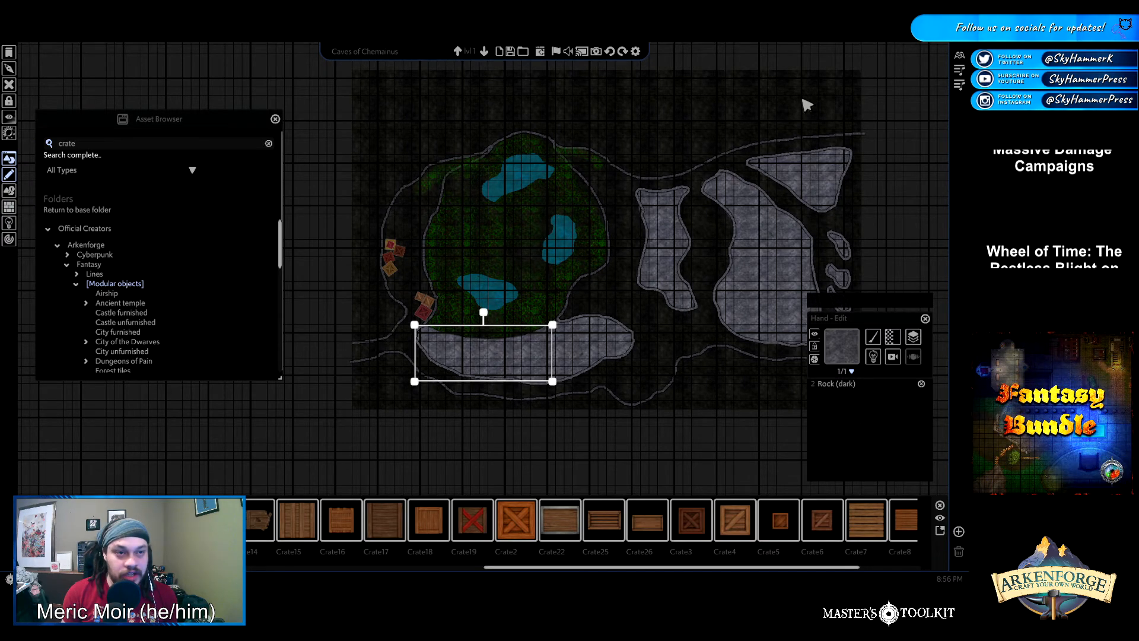
Select the rock, moss and crate objects across level 1, nudge them north relative to the cave floor, and deselect them
left_click_drag(342, 120, 781, 427)
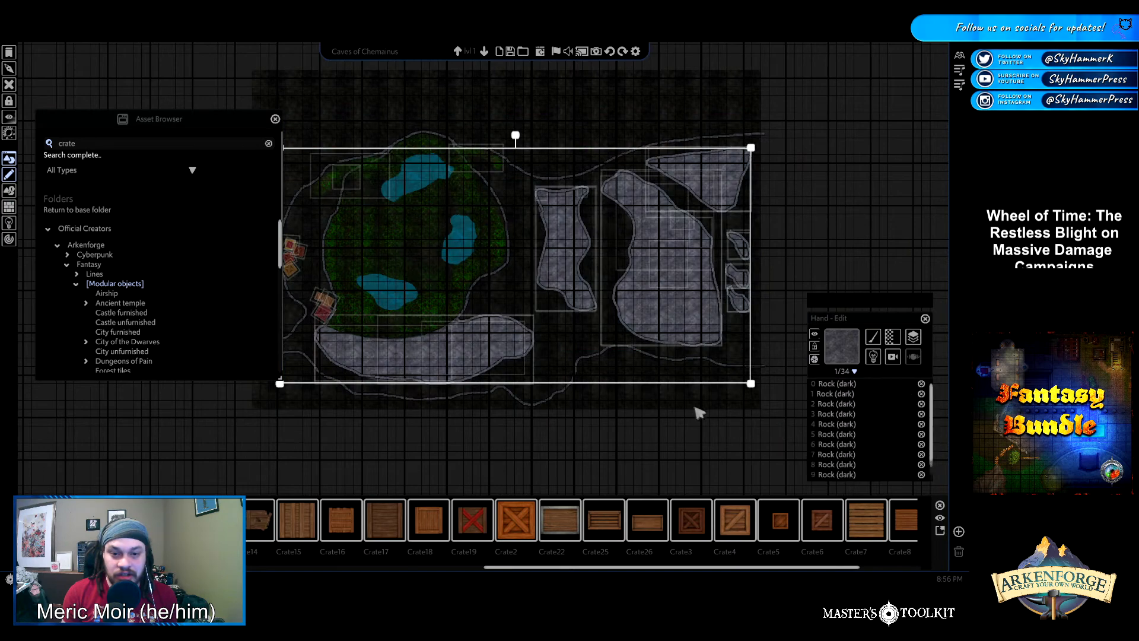
key("Up")
key("Up")
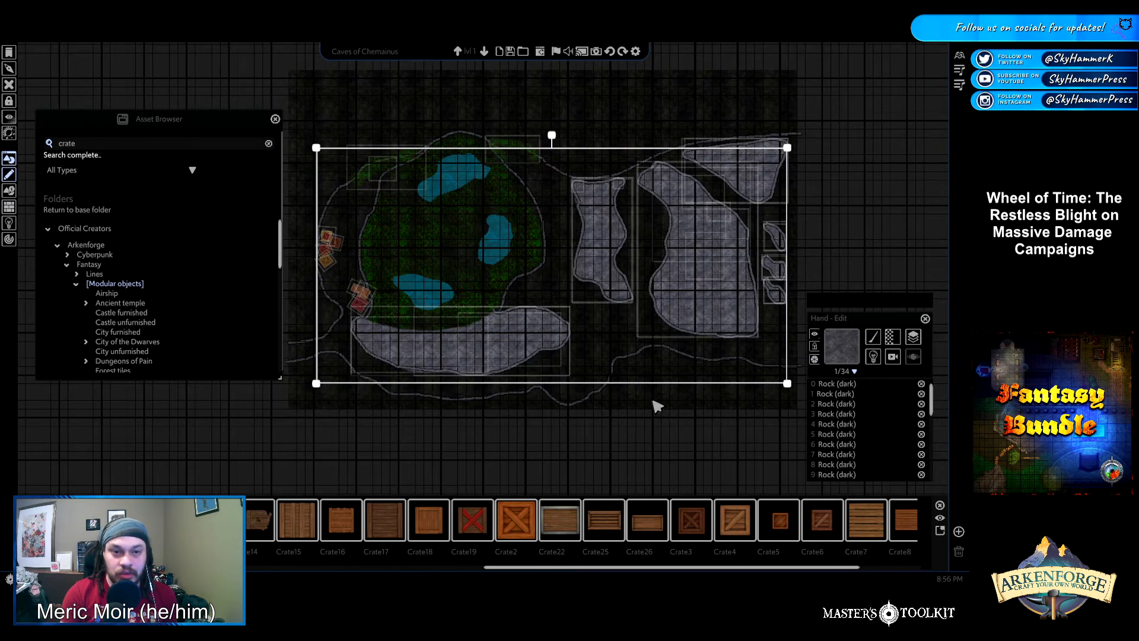
key("Down")
key("Down")
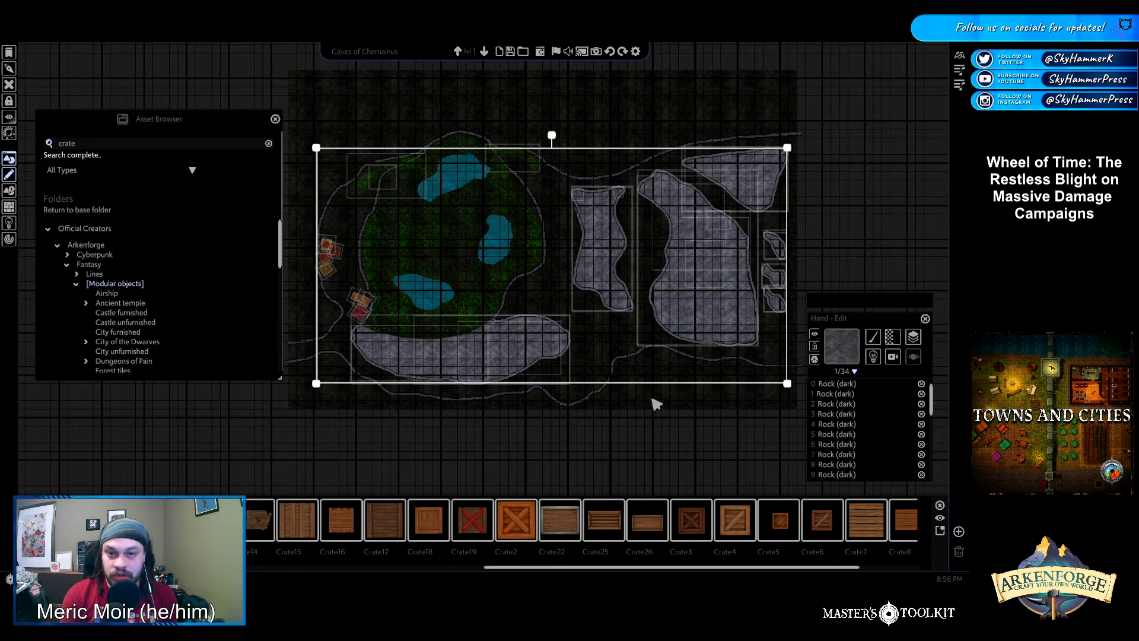
key("Up")
key("Up")
key("Up")
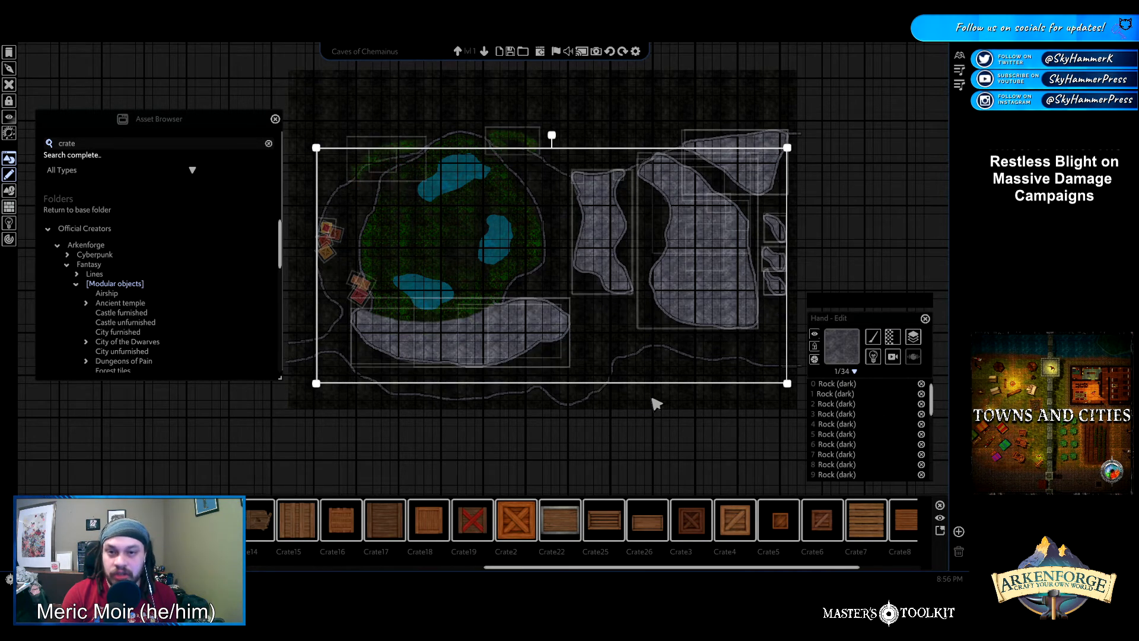
key("Up")
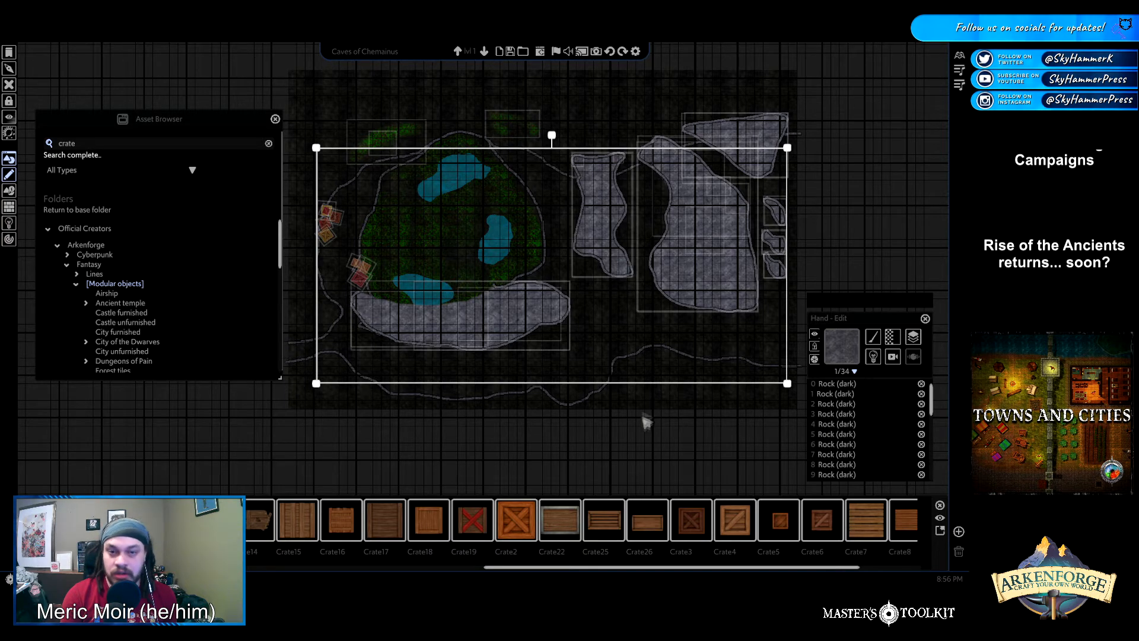
left_click(645, 413)
Select every object from level 0, nudge them all north together, and return to level 1 with nothing selected
left_click(484, 51)
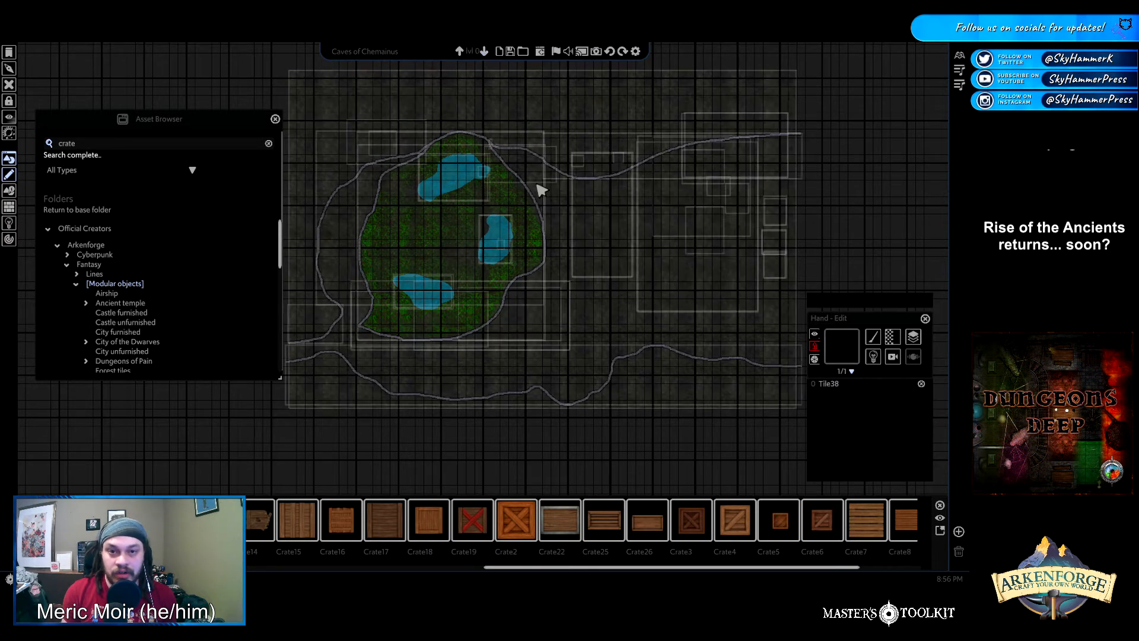
key("ctrl+a")
key("Up")
key("Up")
key("Up")
key("Up")
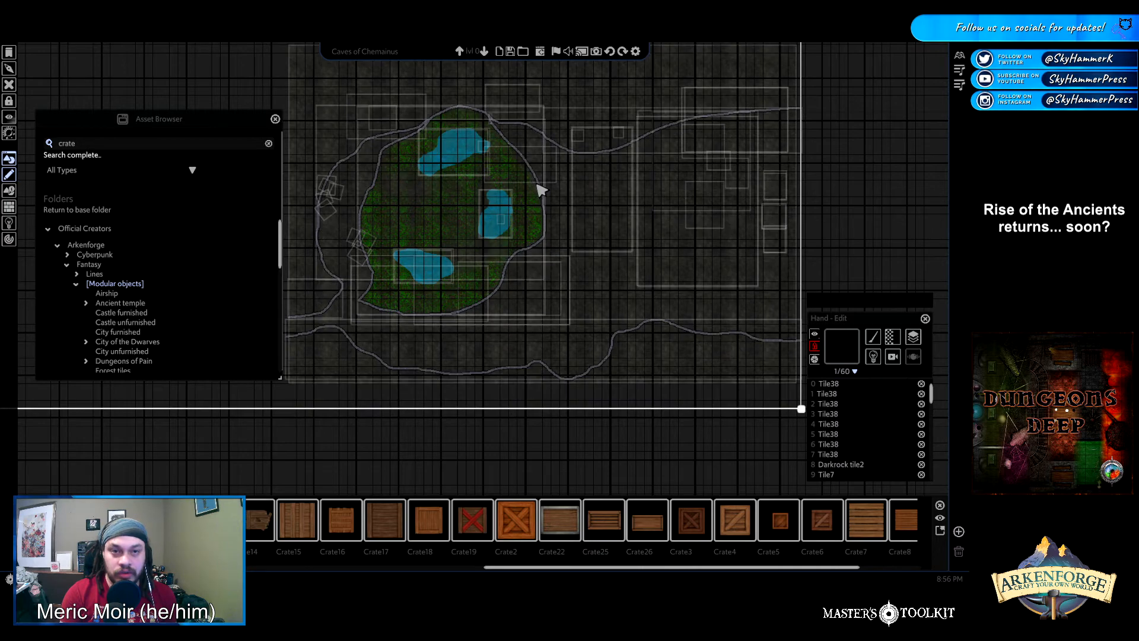
left_click(460, 51)
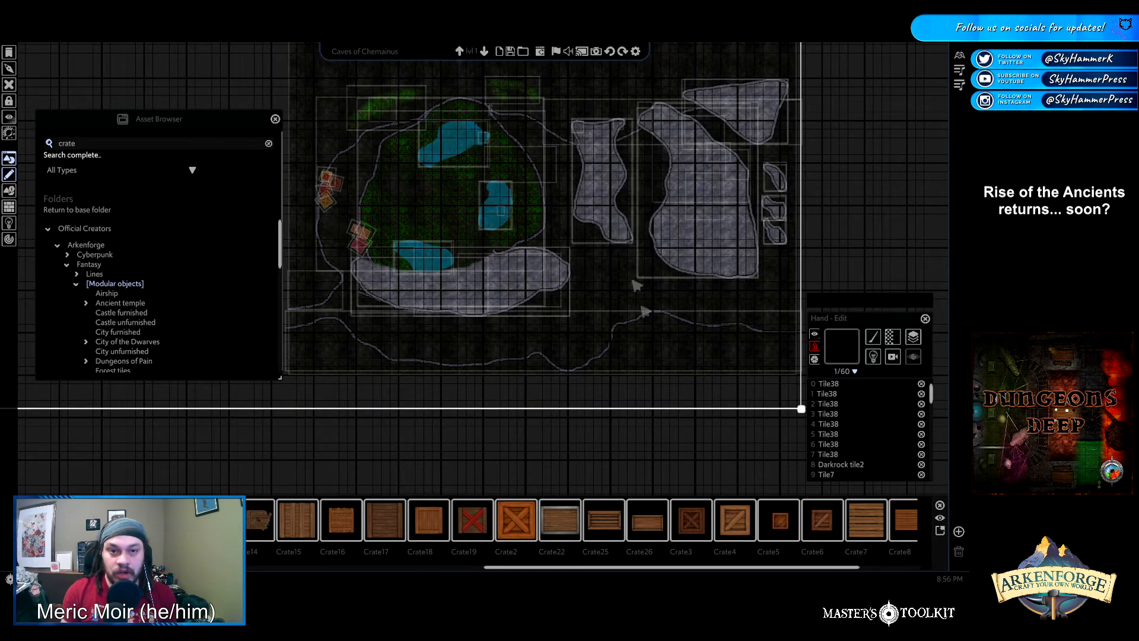
left_click(637, 465)
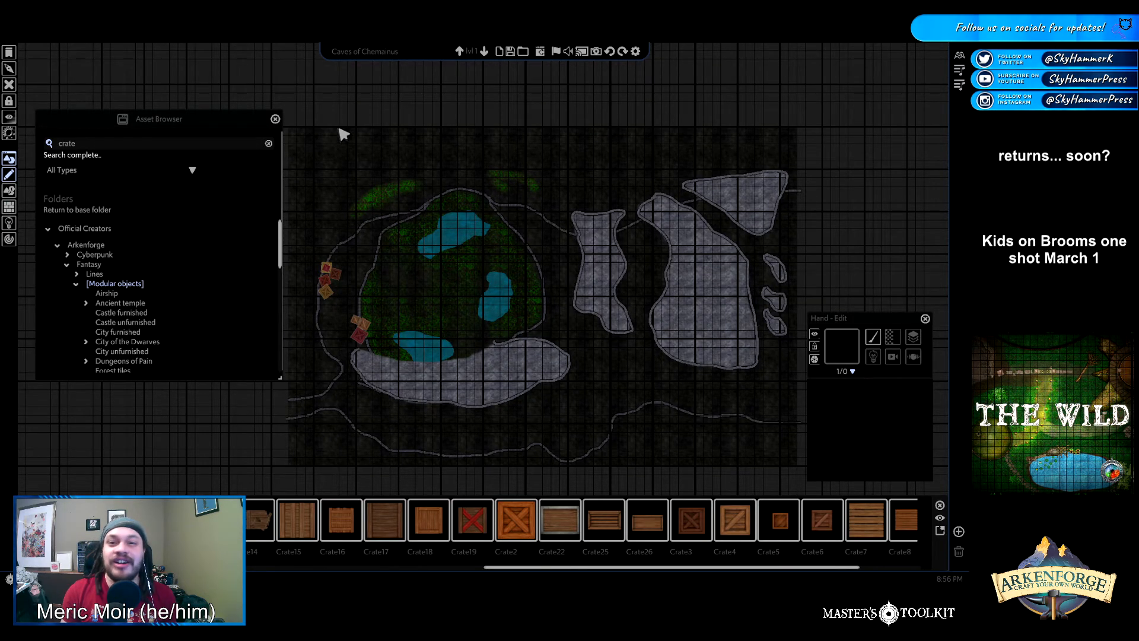
Shift the Darkrock tile2 floor on level 0 southward beneath the cave walls, deselect it, and return to level 1
left_click(486, 52)
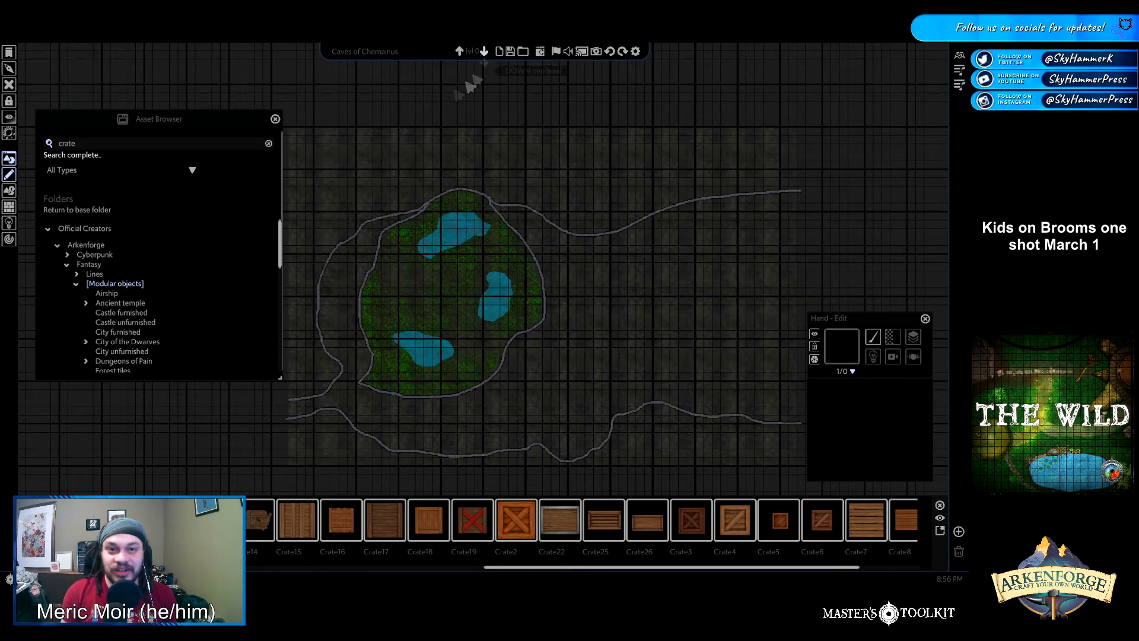
left_click(327, 140)
key("Down")
key("Down")
key("Down")
key("Down")
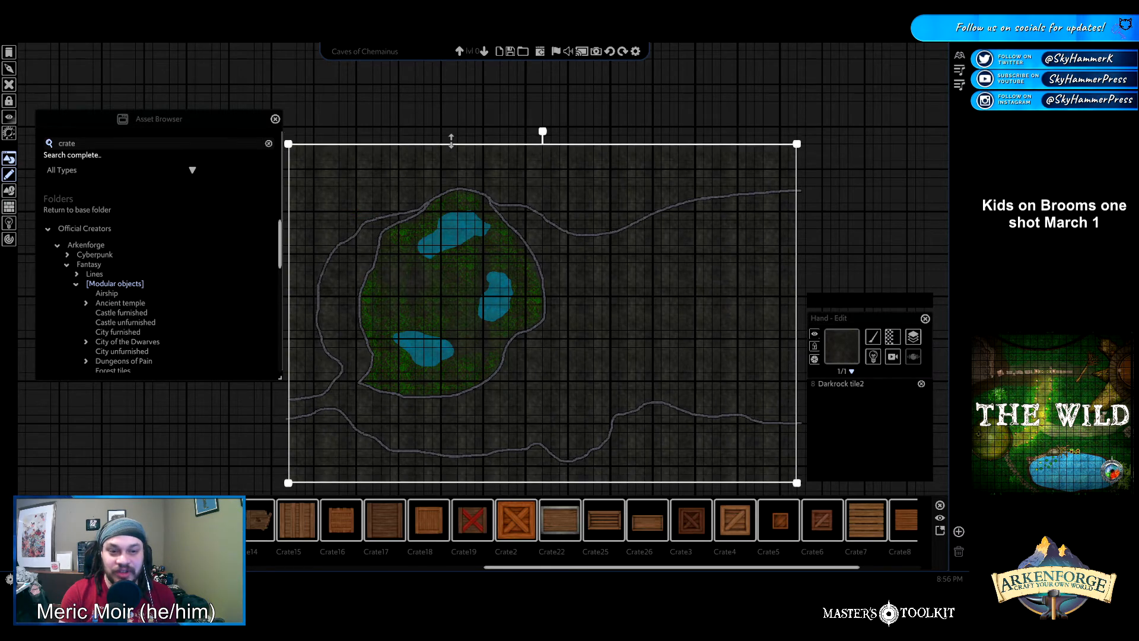
key("Up")
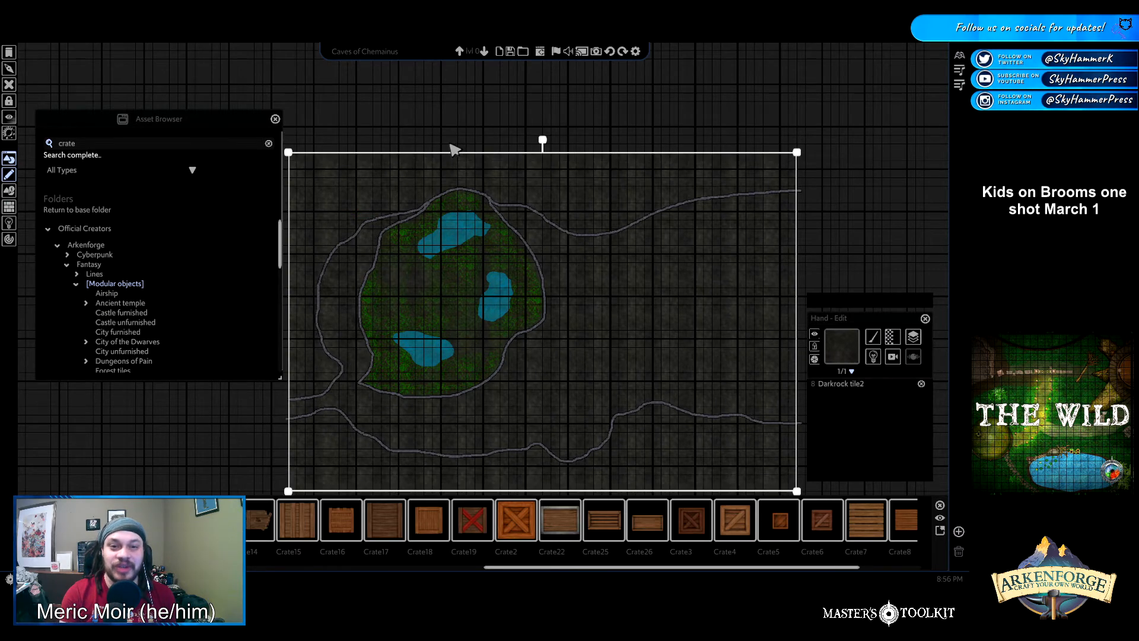
left_click(506, 106)
left_click(460, 52)
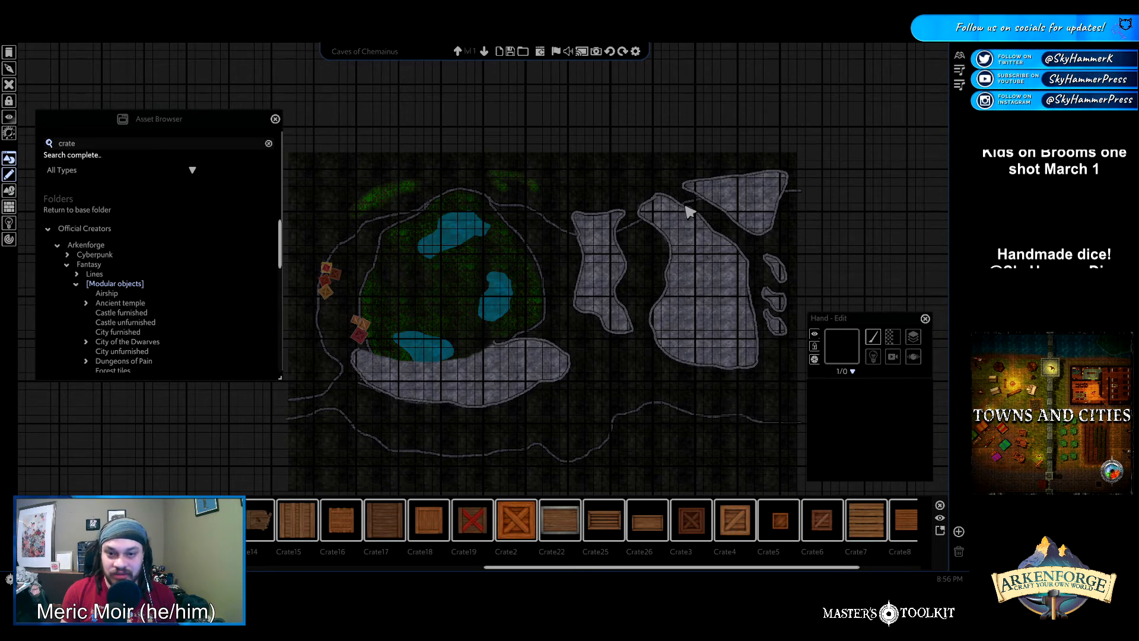
Shift the Darkrock tile2 floor on level 0 slightly north beneath the cave walls and return to level 1
key("a")
key("s")
key("d")
key("w")
left_click(686, 207)
key("Escape")
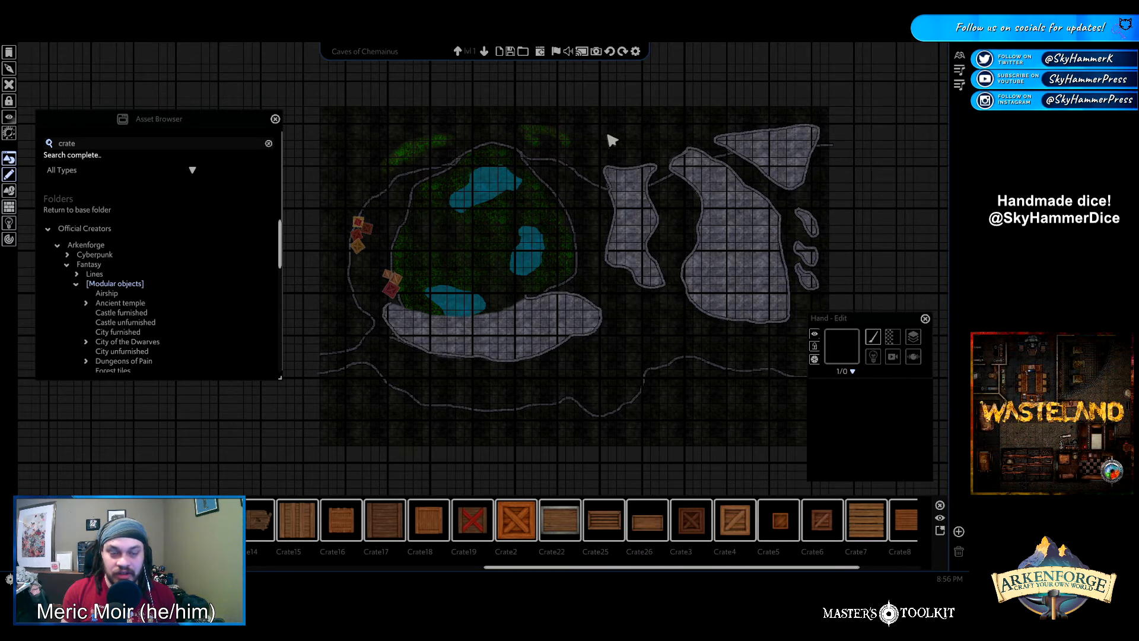
left_click(485, 51)
left_click(529, 132)
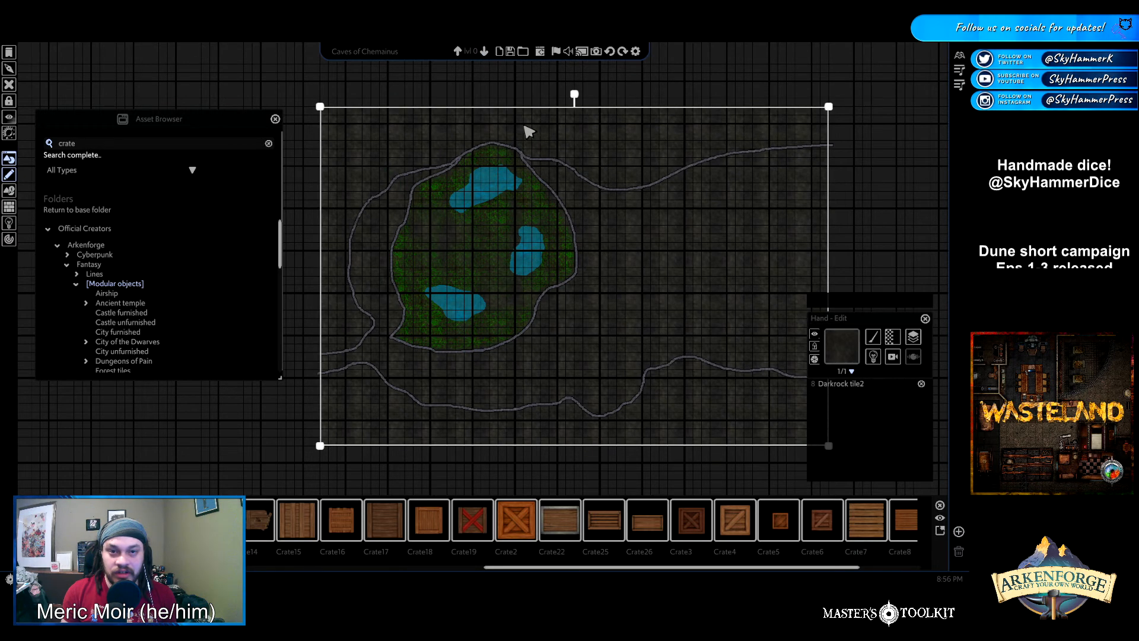
left_click_drag(529, 132, 507, 90)
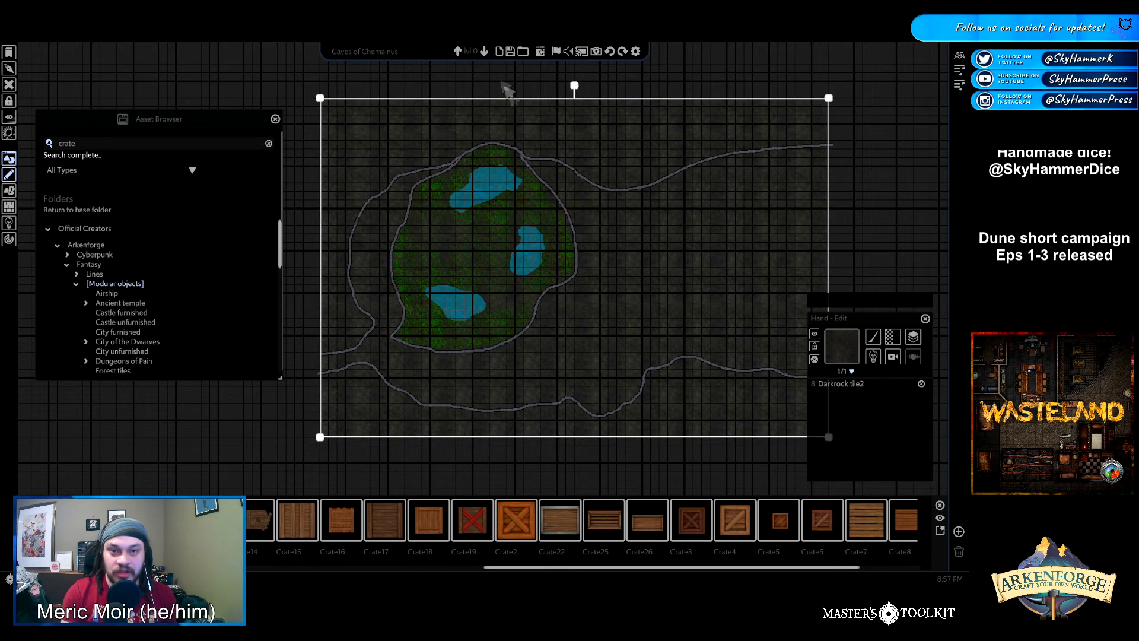
left_click(458, 52)
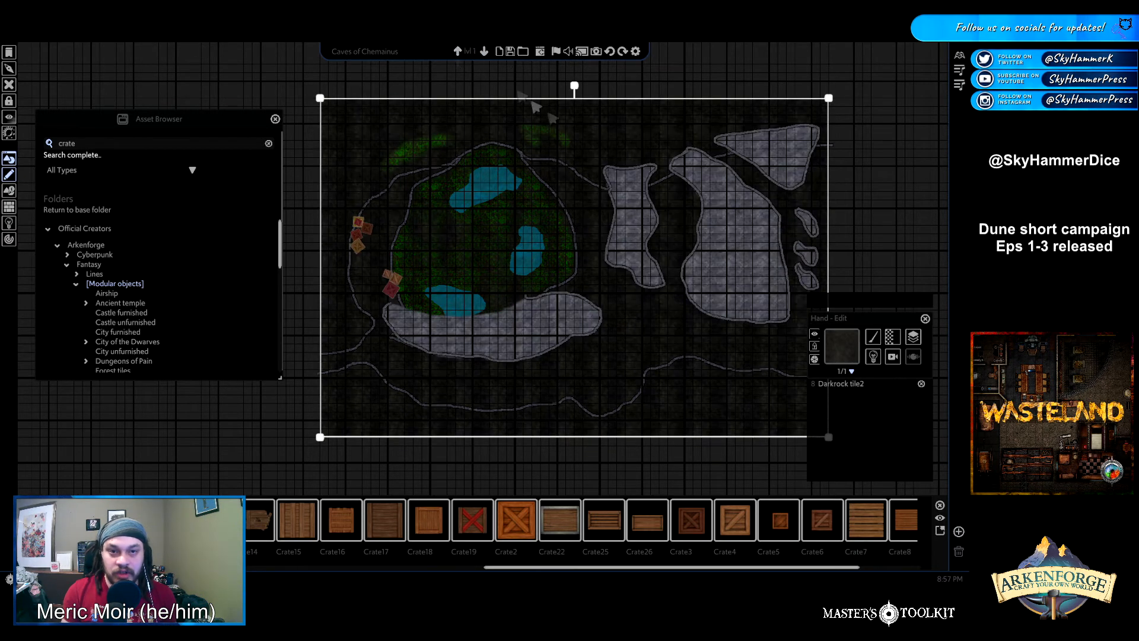
Select every object across the map levels, nudge them all south together, and deselect them
left_click(657, 76)
key("ctrl+a")
key("Down")
key("Down")
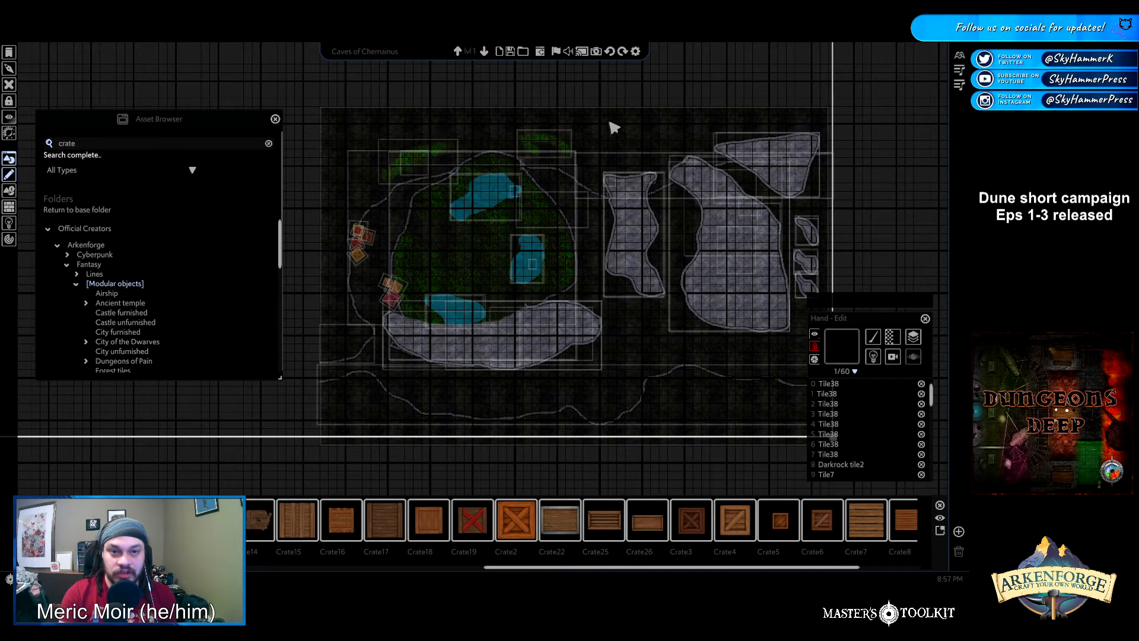
key("Up")
key("Down")
key("Down")
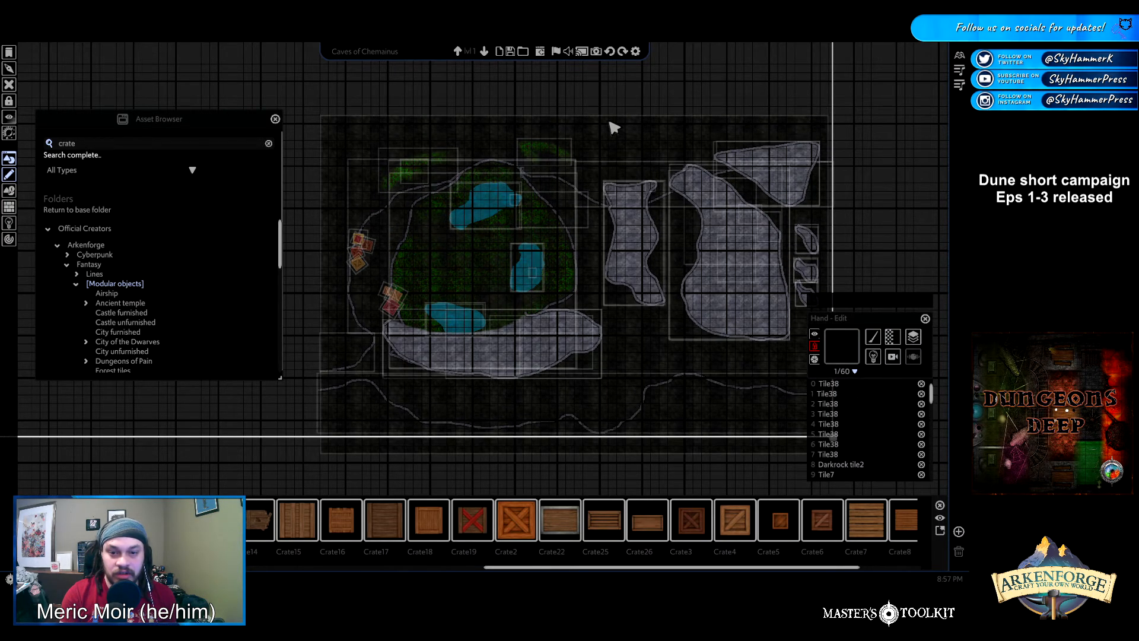
key("Down")
key("Up")
key("Up")
key("Up")
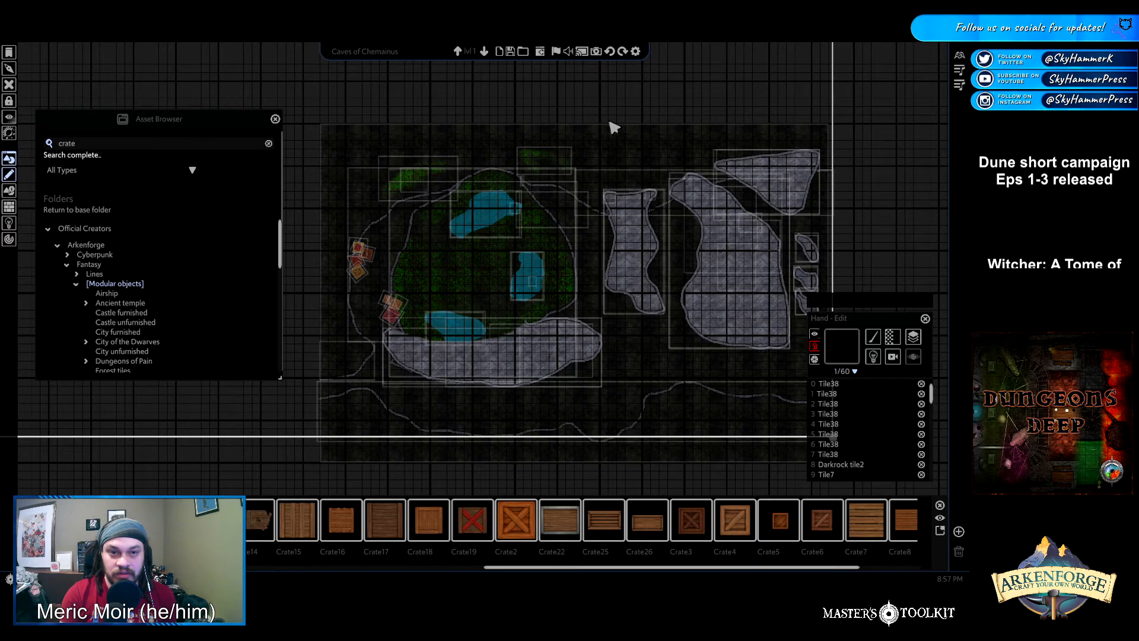
key("Down")
left_click(616, 92)
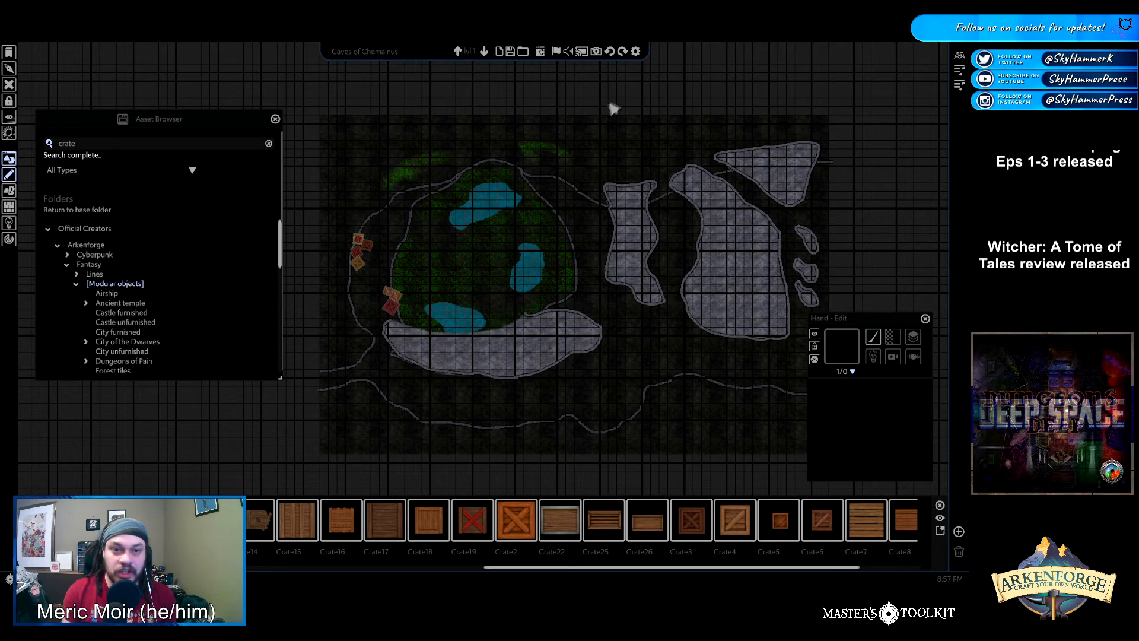
Lock the Darkrock tile2 floor on level 0 and deselect it
left_click(485, 52)
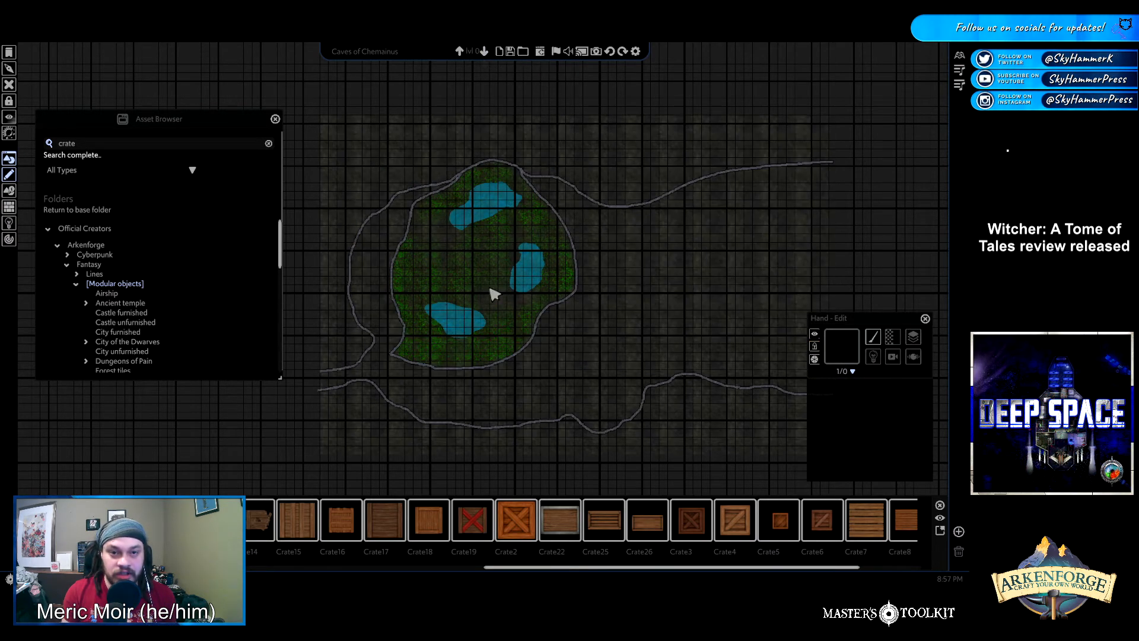
key("ctrl+a")
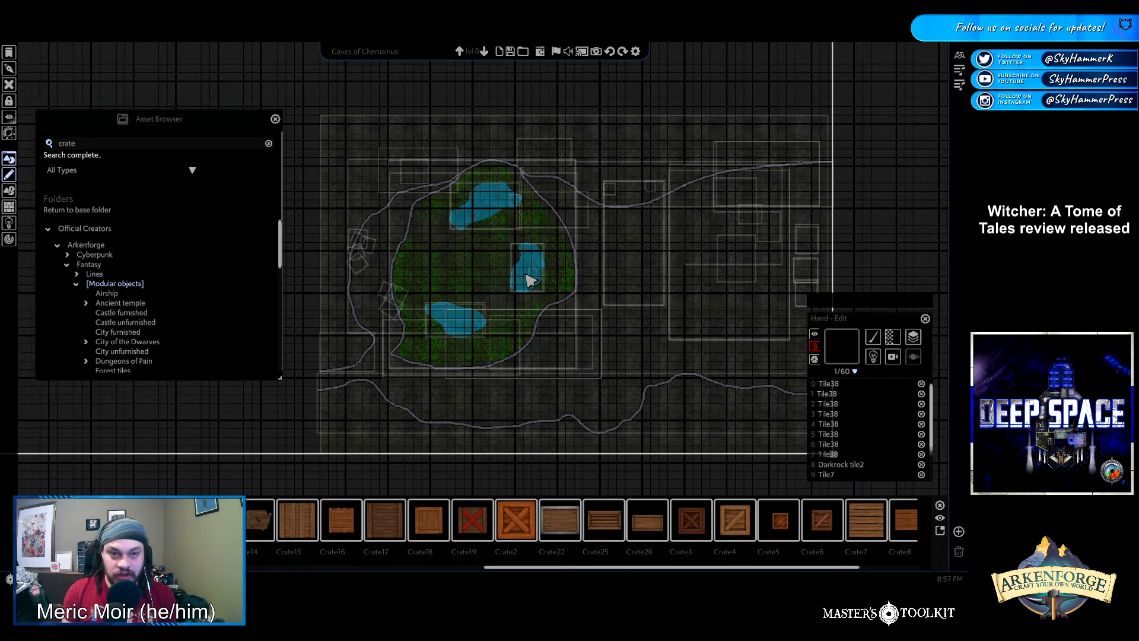
left_click(645, 89)
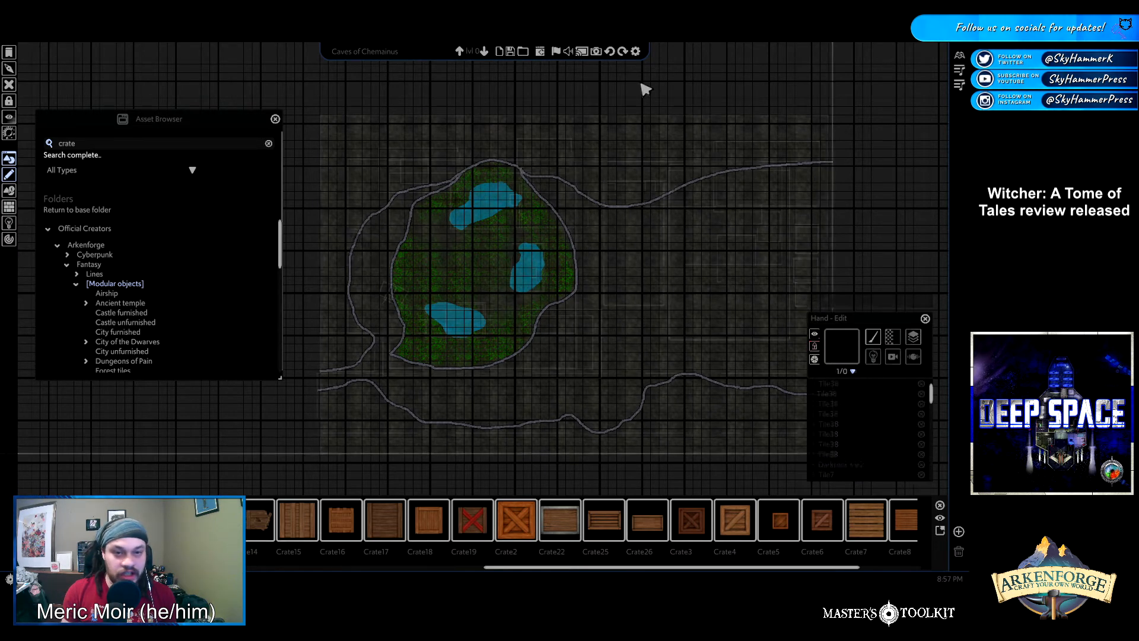
left_click(398, 165)
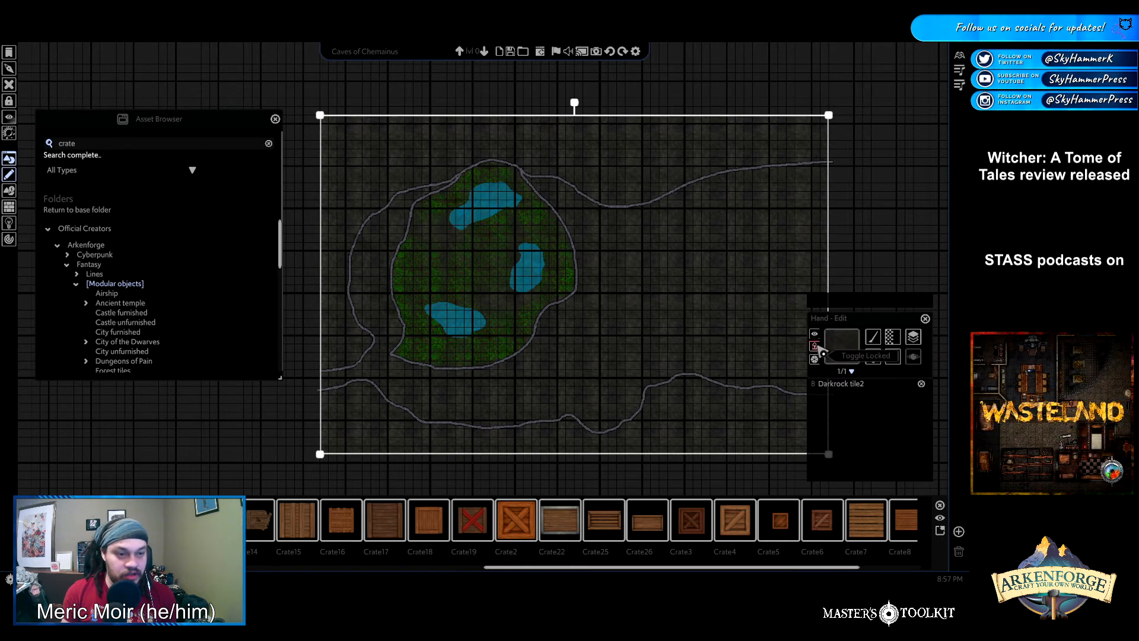
left_click(527, 98)
Select the Contaminated water pools, moss and Rock (dark) cave walls on level 0, lock them, and deselect
left_click(448, 211)
left_click(428, 144)
left_click_drag(383, 145, 613, 393)
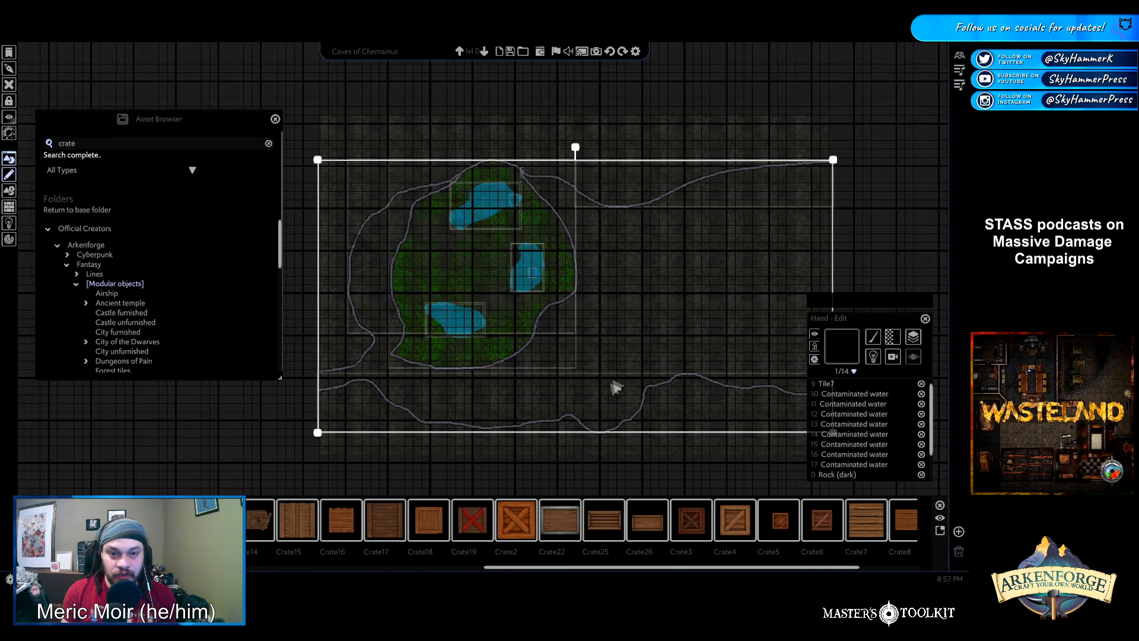
left_click(518, 126)
left_click(493, 204)
mouse_move(389, 155)
left_mouse_down()
mouse_move(515, 266)
mouse_move(589, 382)
left_mouse_up()
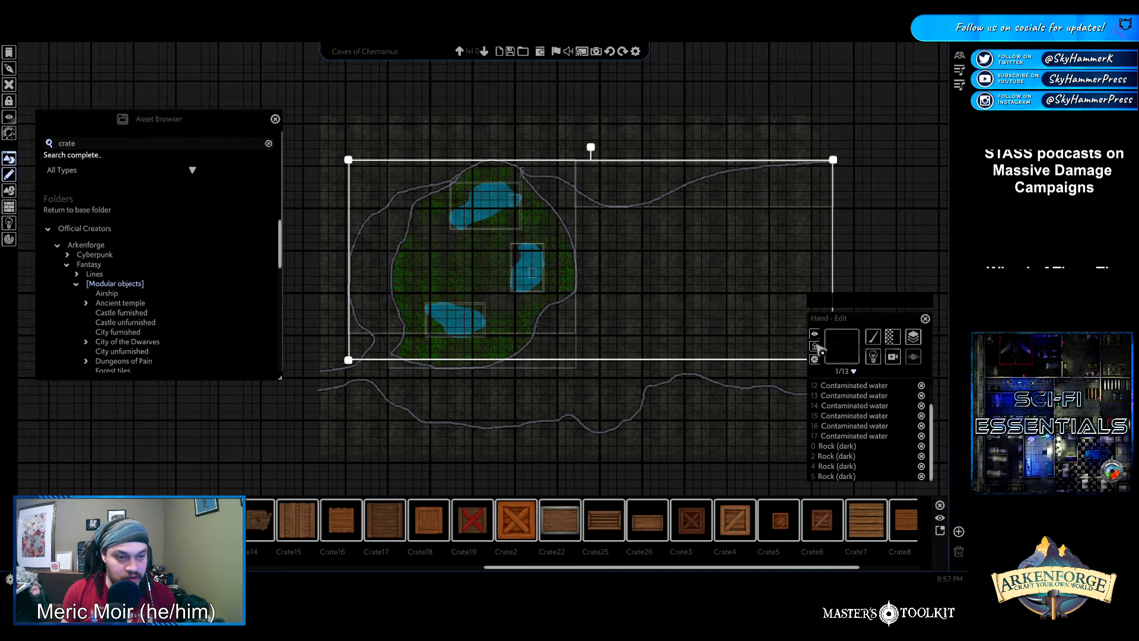
left_click(644, 416)
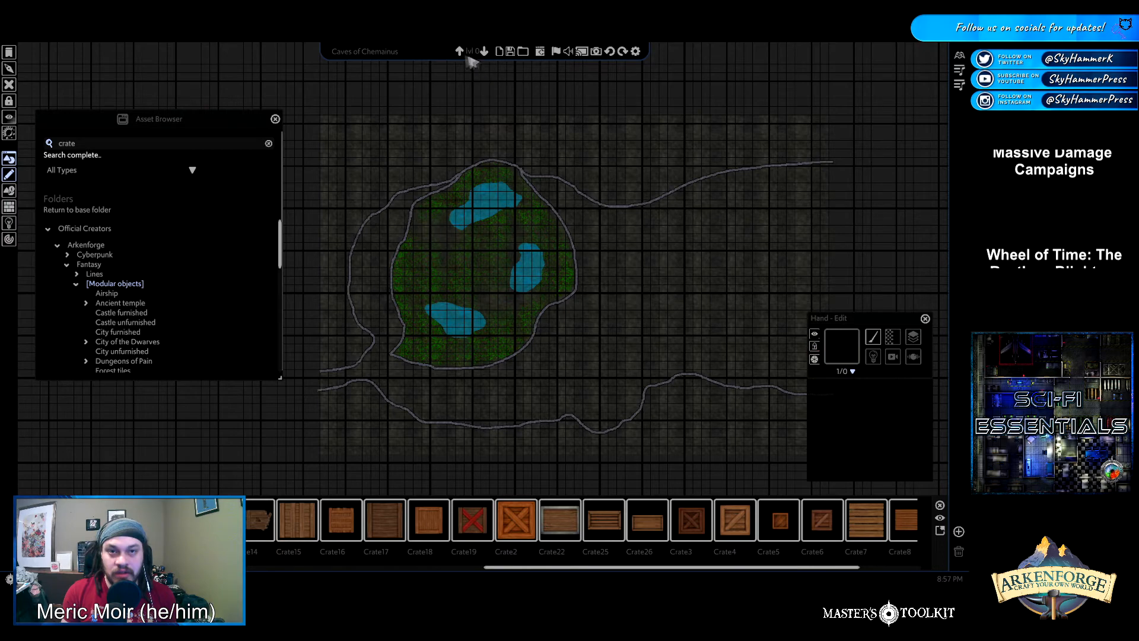
Select the rock, moss and crate objects on level 1, nudge them south into line with the cave walls below, and deselect them
left_click(459, 52)
left_click_drag(337, 125, 838, 398)
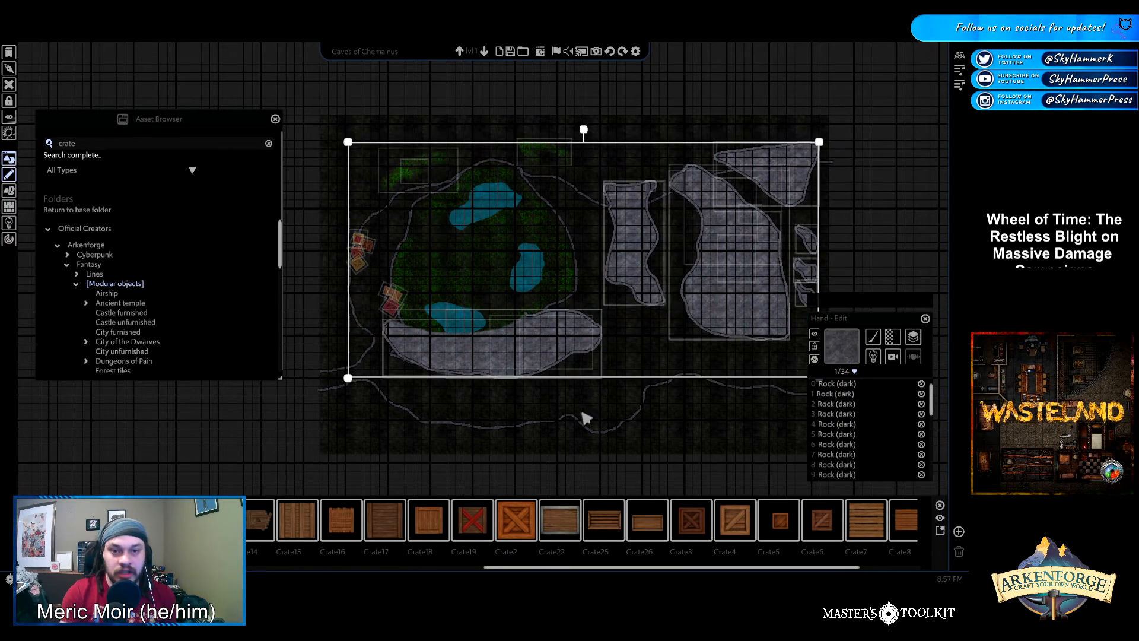
key("Down")
key("Down")
key("Down")
key("Down")
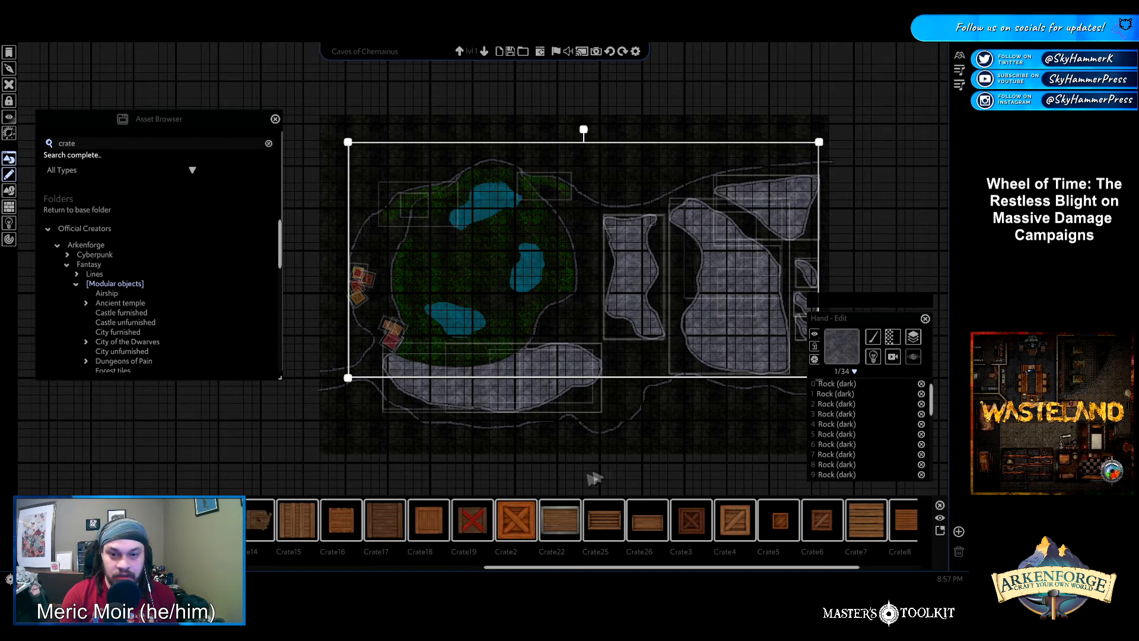
left_click(704, 466)
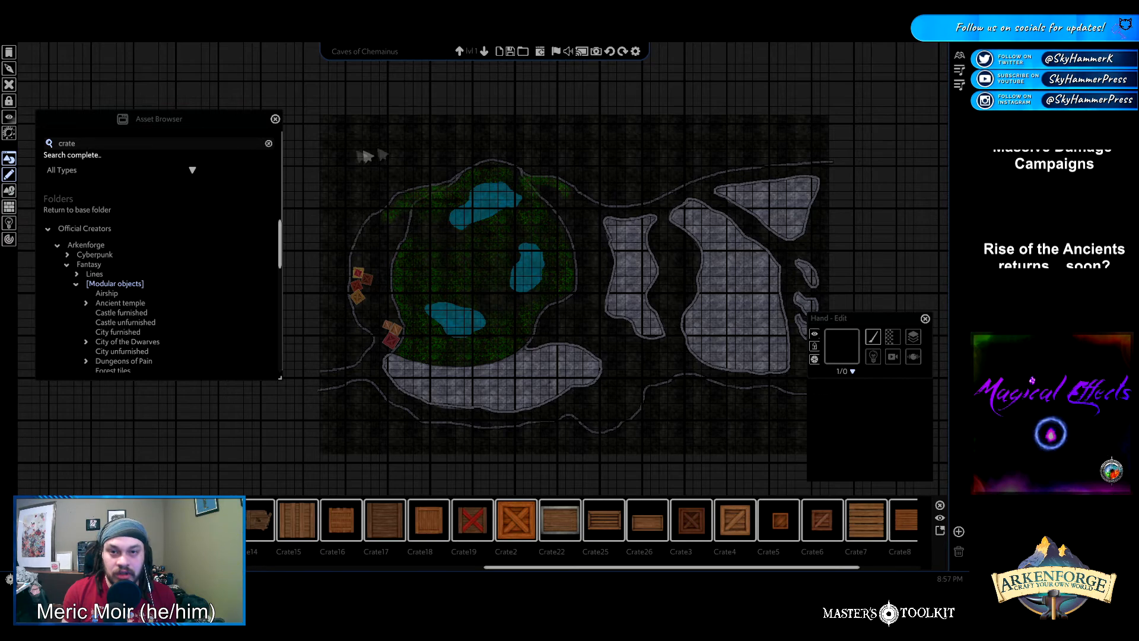
Nudge the Darkrock tile2 floor on level 0 slightly south beneath the cave walls and deselect it
left_click(485, 52)
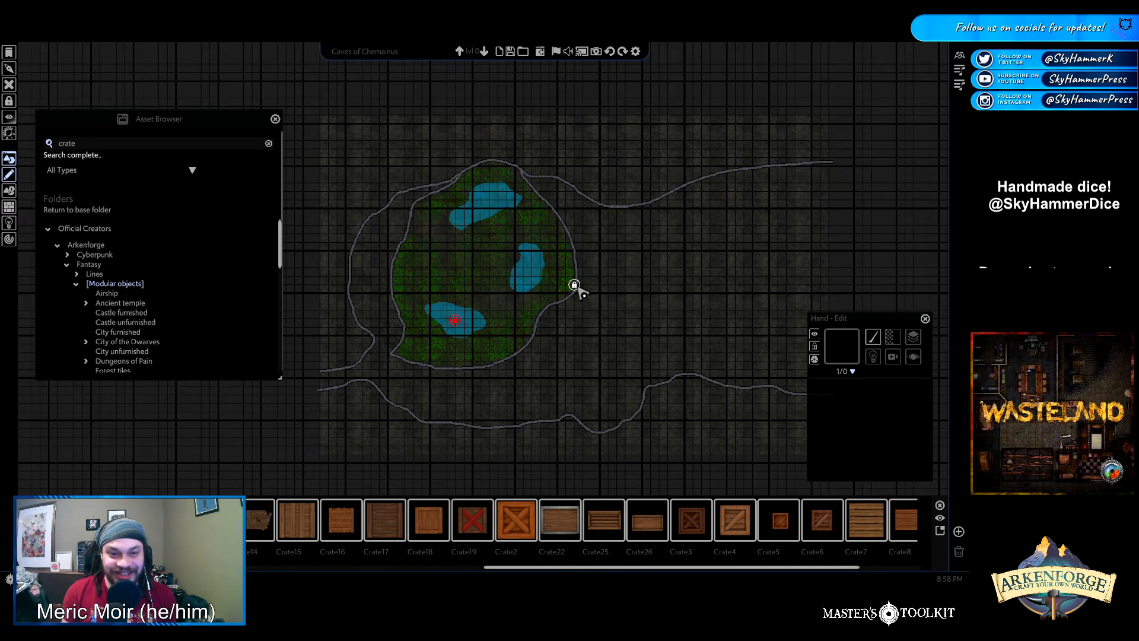
left_click(391, 171)
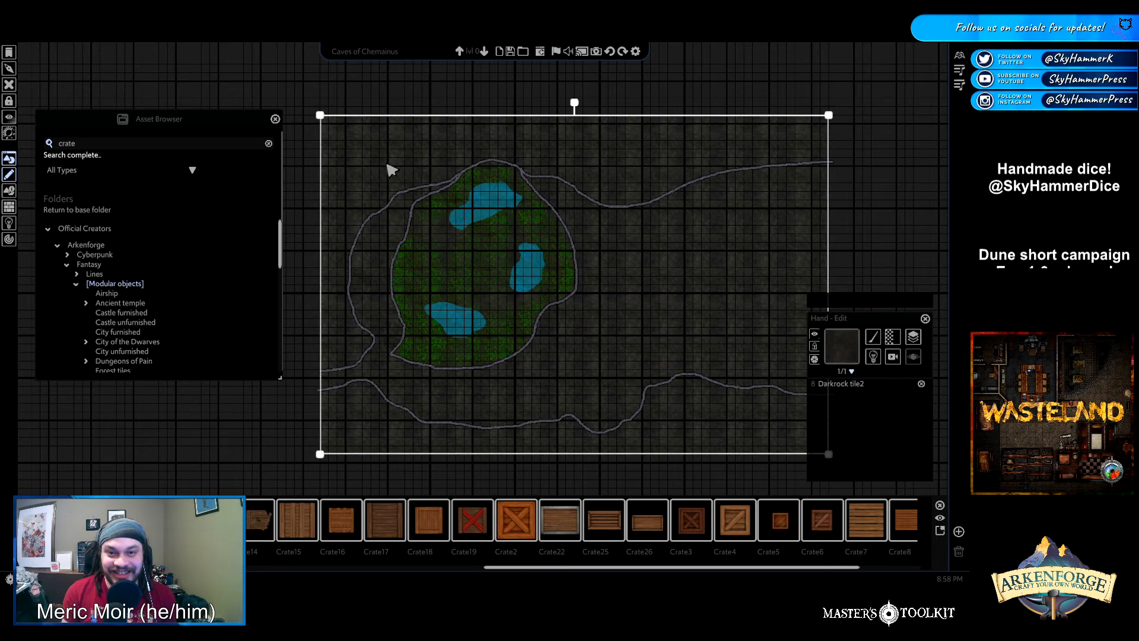
key("Down")
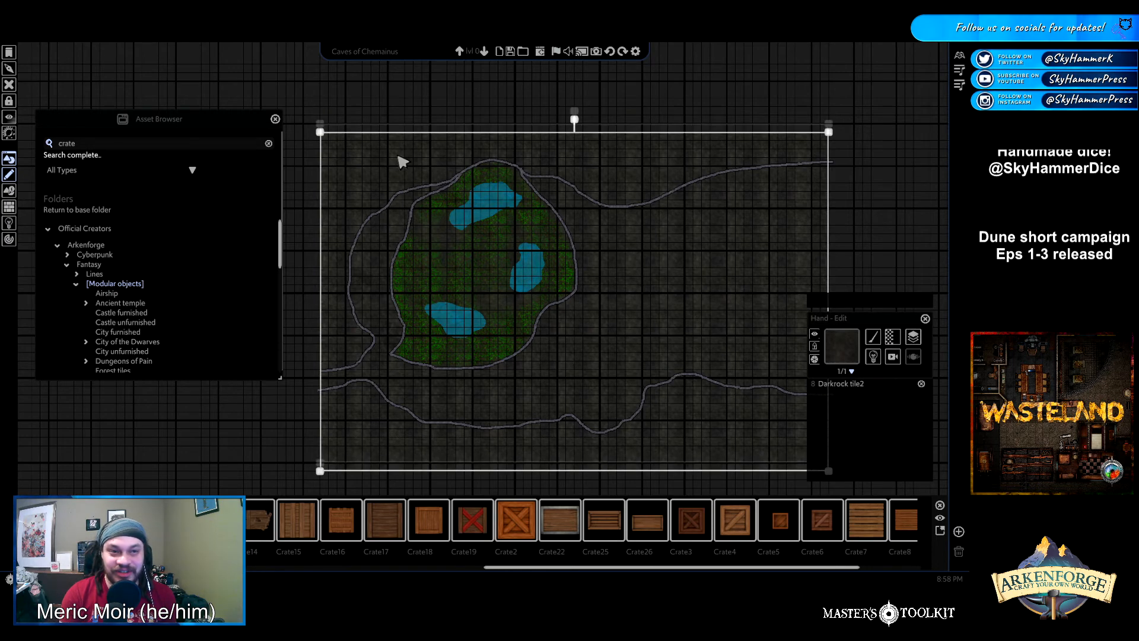
left_click(589, 97)
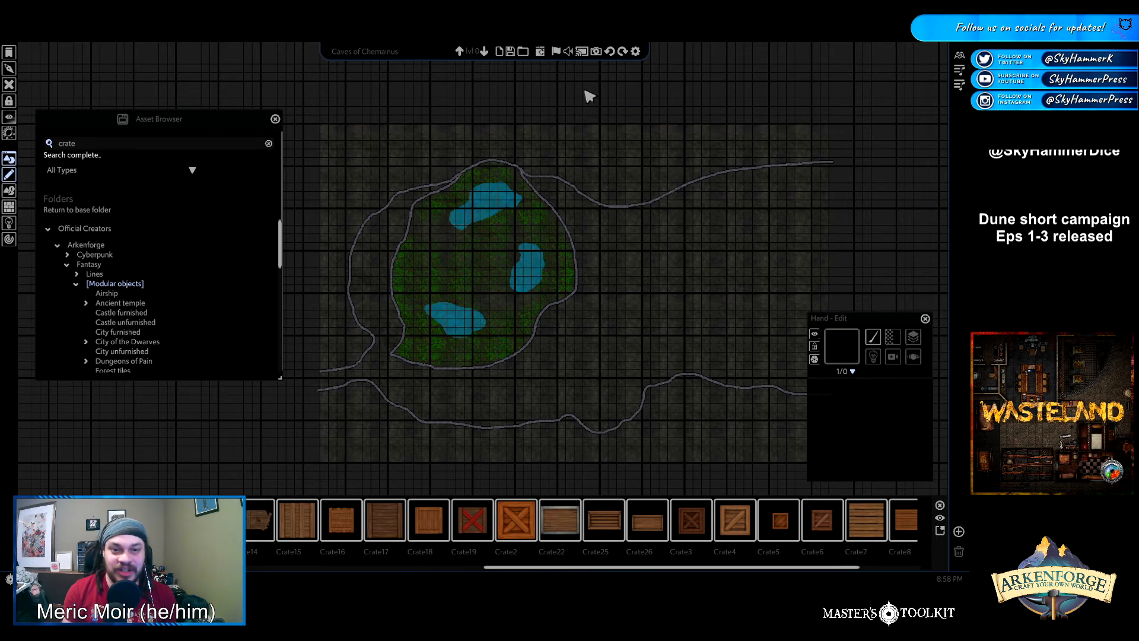
Select all map objects, toggle their lock state, deselect them, and return to level 1
key("ctrl+a")
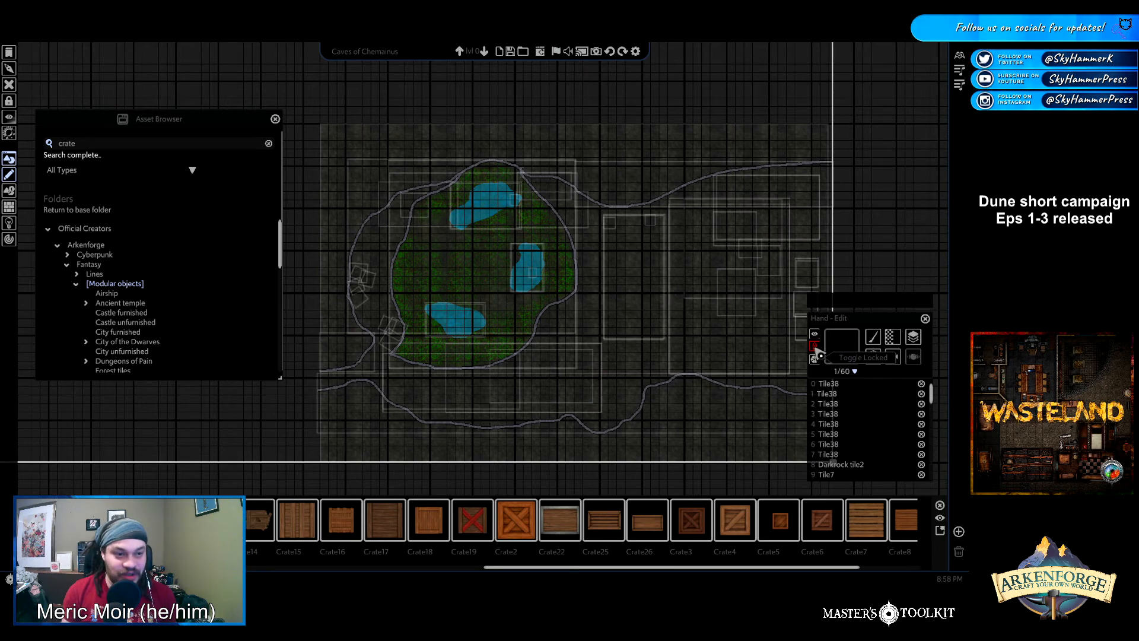
left_click(540, 249)
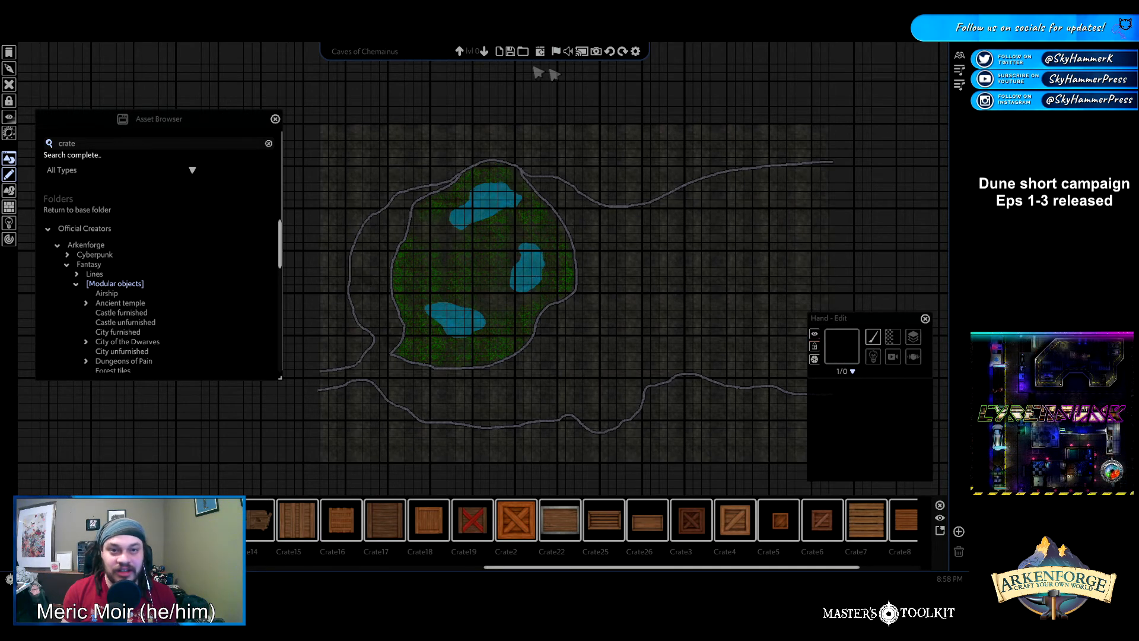
left_click(459, 51)
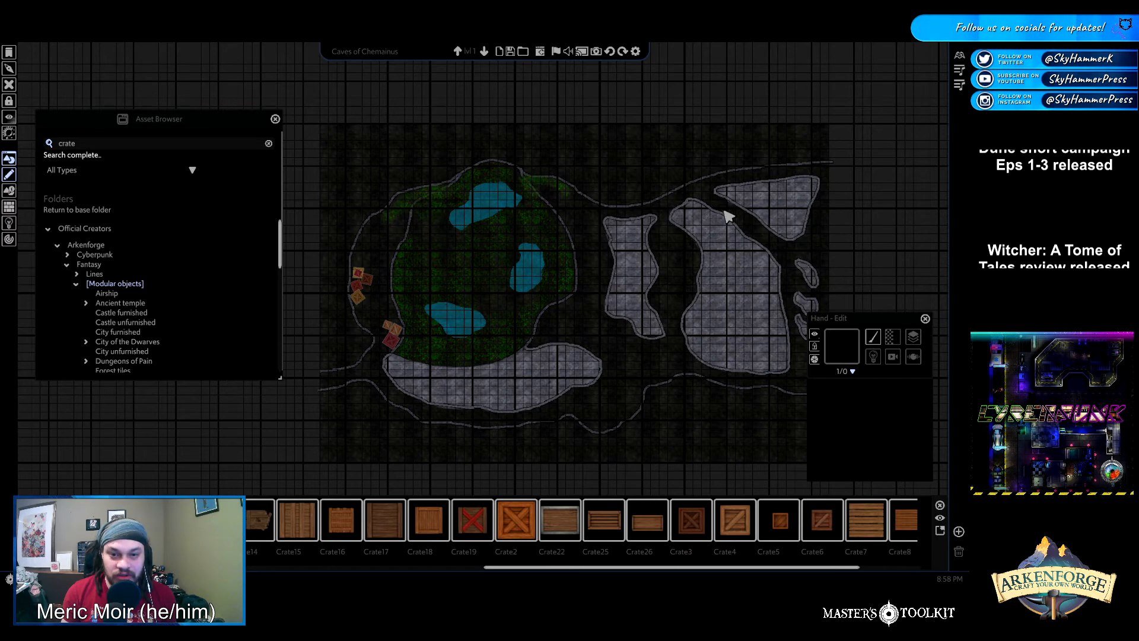
Go up to level 2 and open the Fantasy Bridges line assets for the cave's western area
scroll(681, 260, "up", 2)
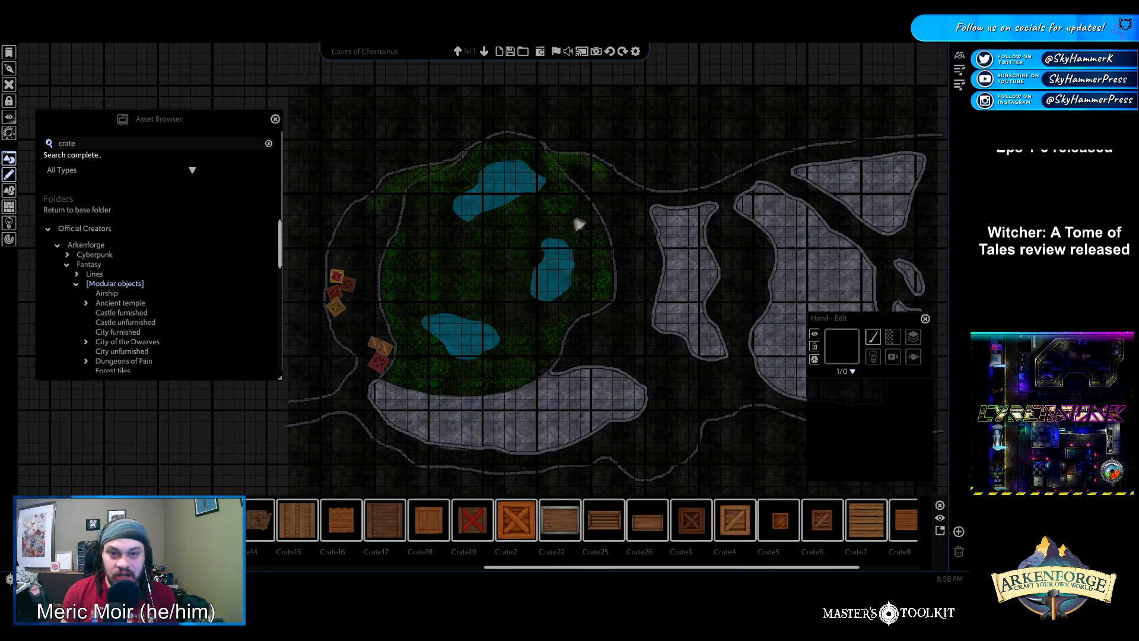
left_click(459, 51)
scroll(498, 279, "up", 3)
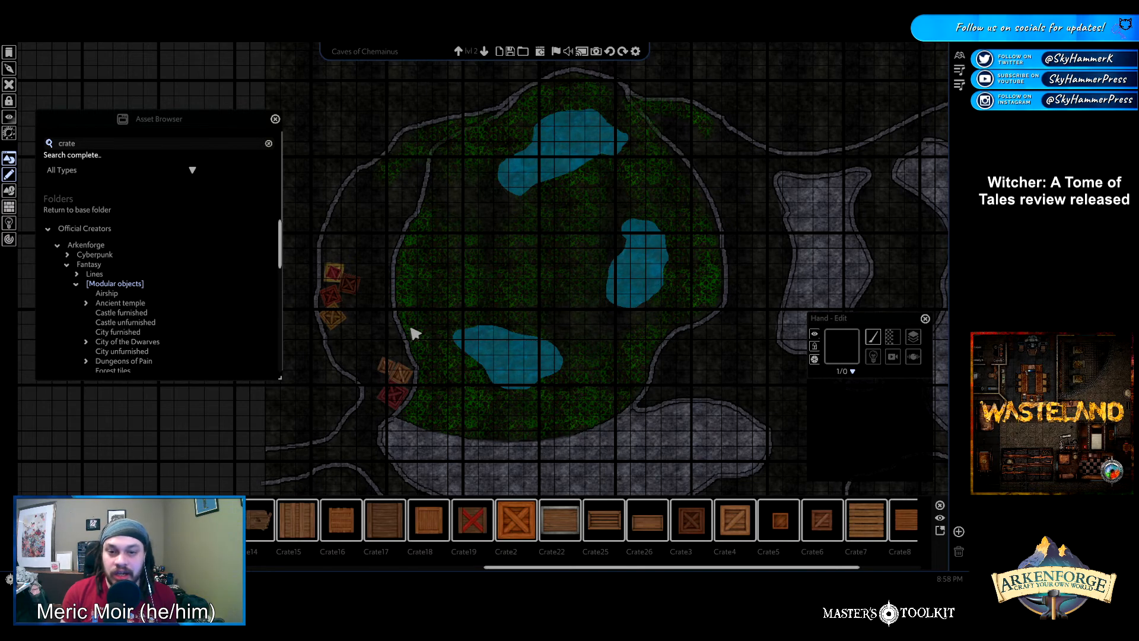
left_click(92, 274)
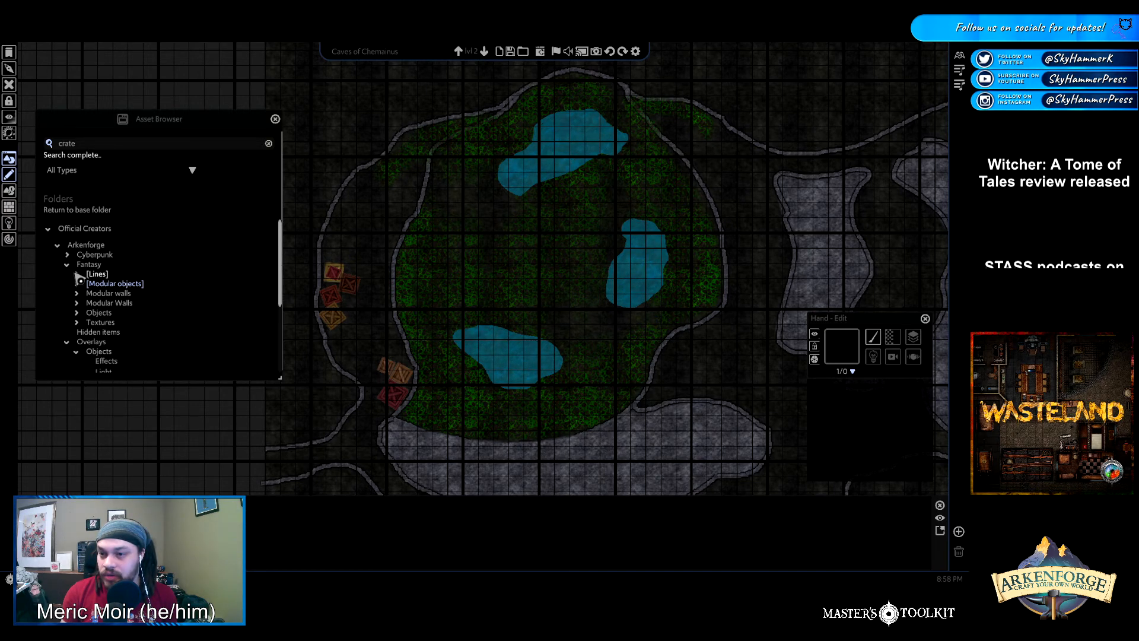
scroll(152, 307, "down", 1)
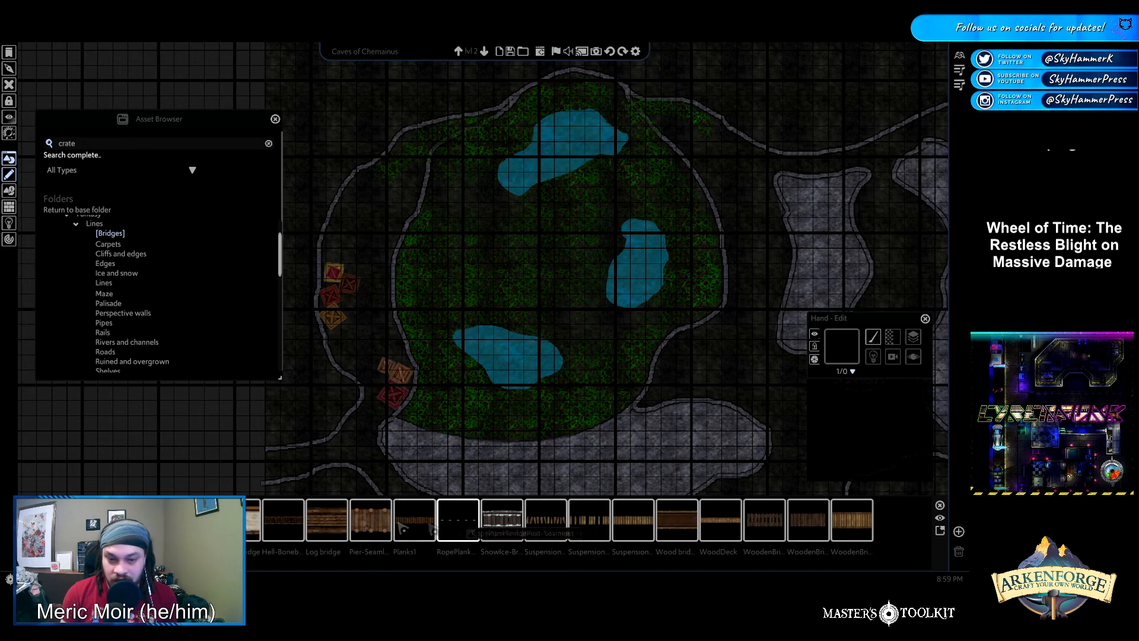
Try the Bridge-Seamless asset as a tile and the Planks1 asset as a line
left_click(254, 520)
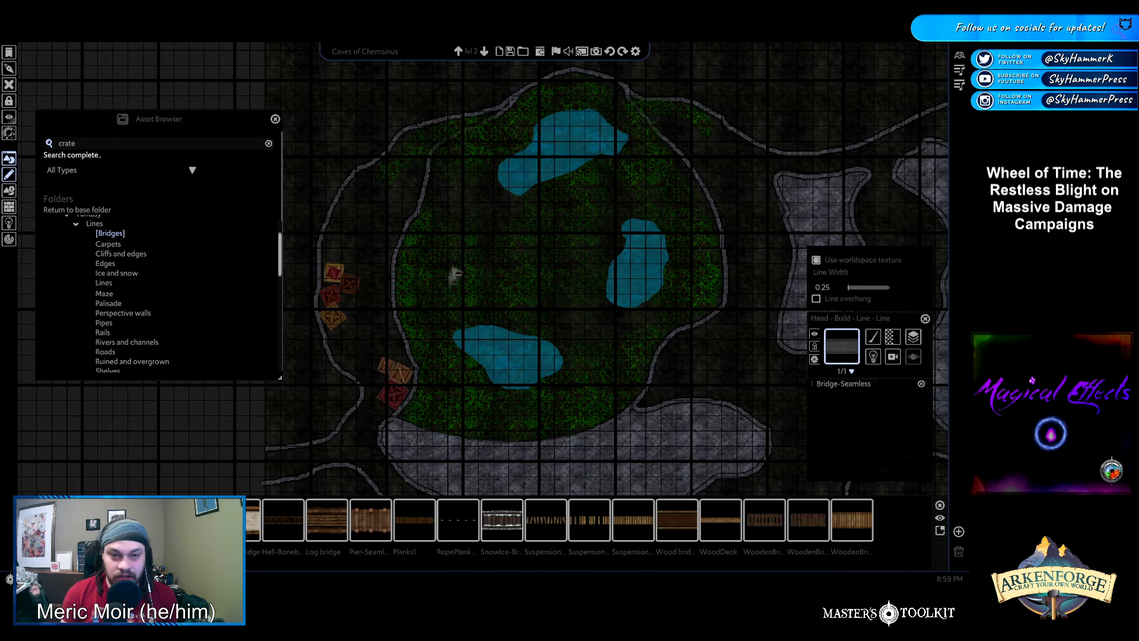
scroll(542, 361, "up", 5)
left_click(842, 347)
left_click(853, 357)
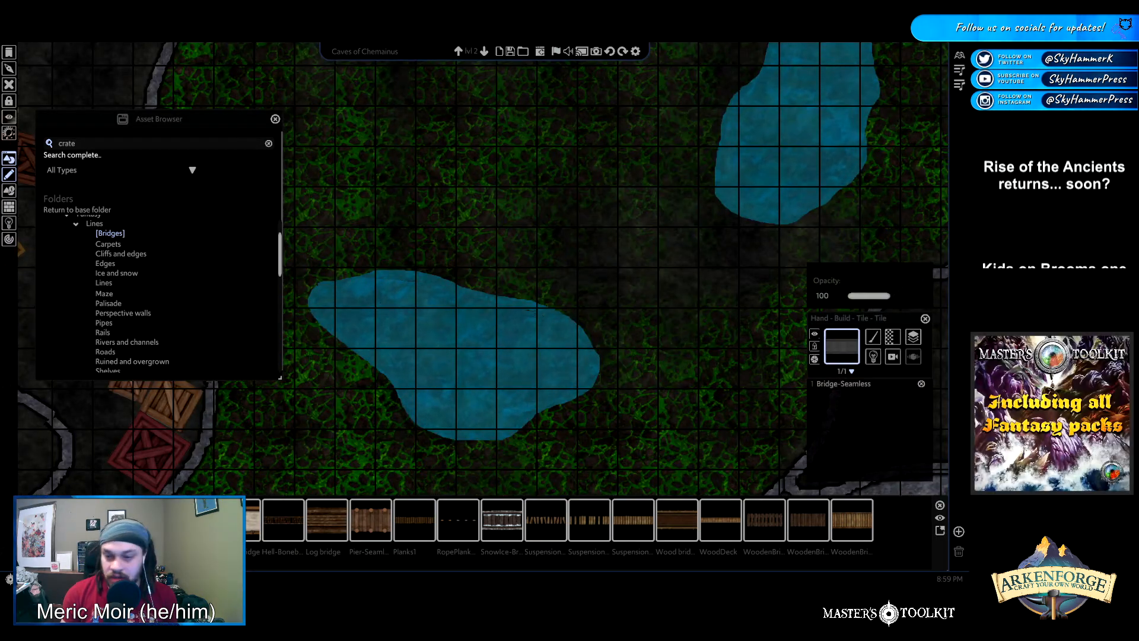
left_click(283, 520)
left_click(414, 520)
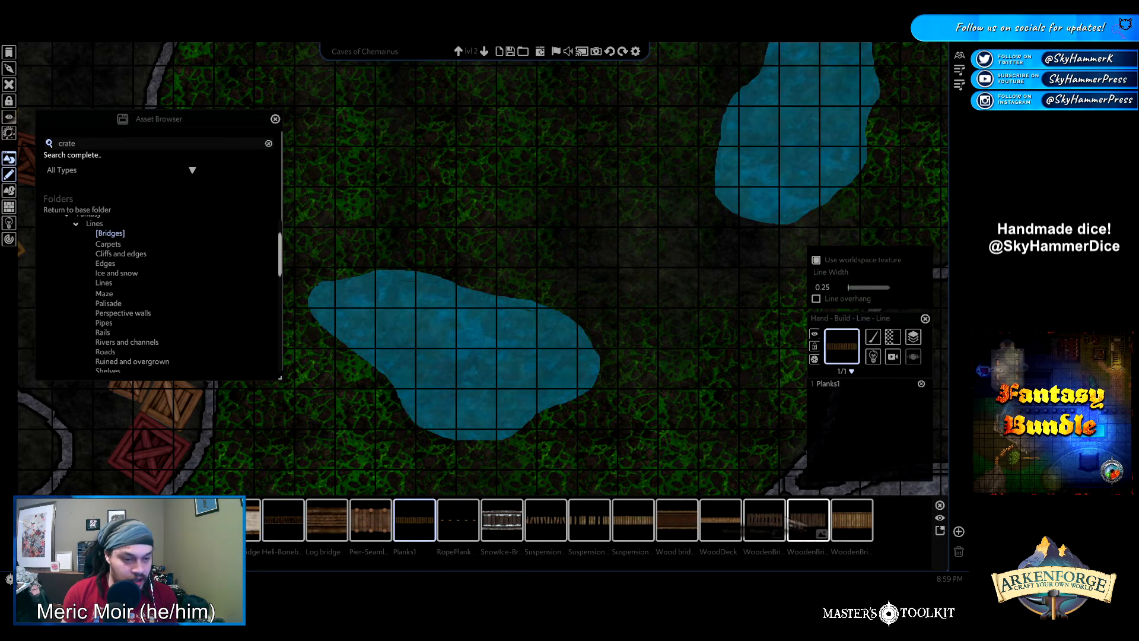
Try the WoodenBridge asset with the object and tile build modes
left_click(764, 520)
scroll(587, 291, "down", 3)
right_click(674, 351)
left_click(682, 356)
left_click(873, 337)
mouse_move(826, 347)
left_click(710, 346)
left_click(873, 340)
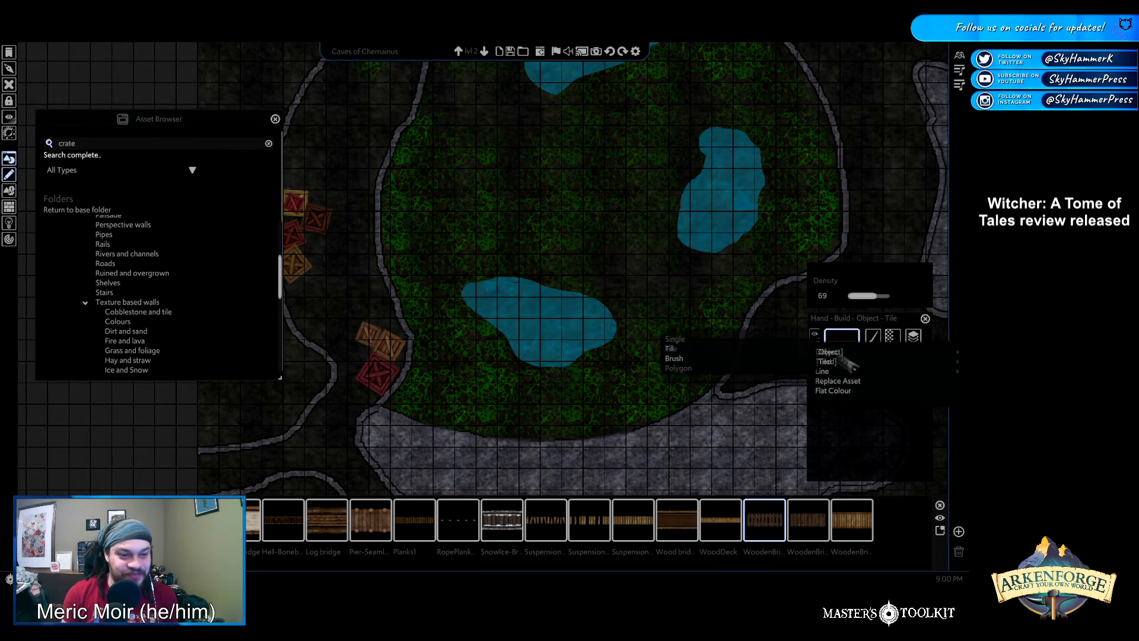
left_click(706, 350)
Try drawing the WoodenBridge asset as a freeform line inward from the cave's western wall
left_click(873, 337)
left_click(682, 353)
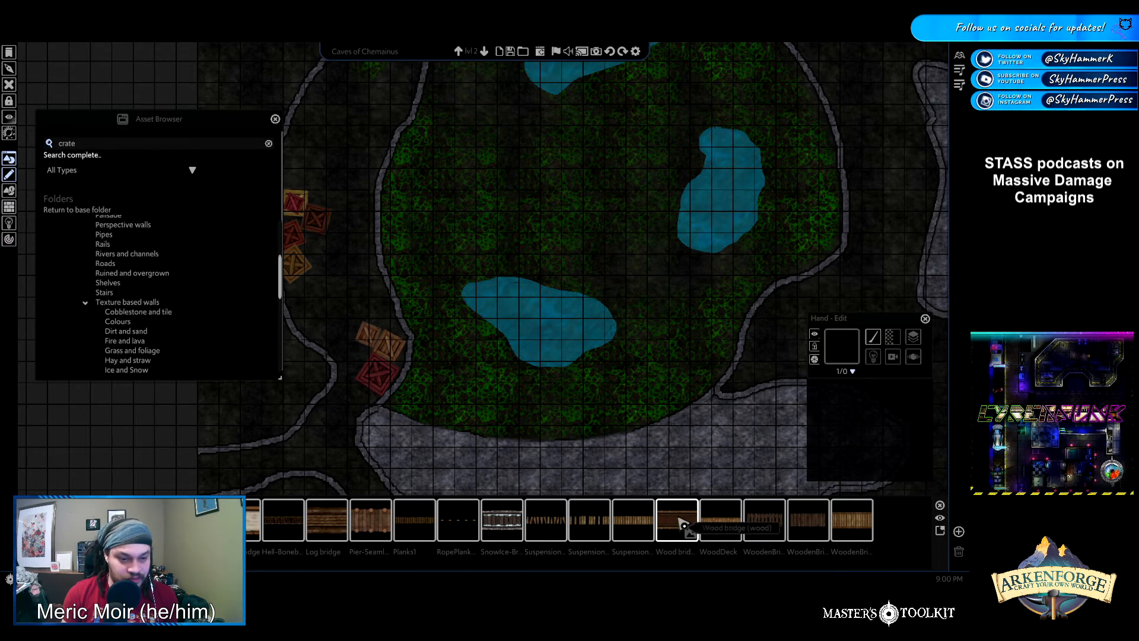
left_click(765, 520)
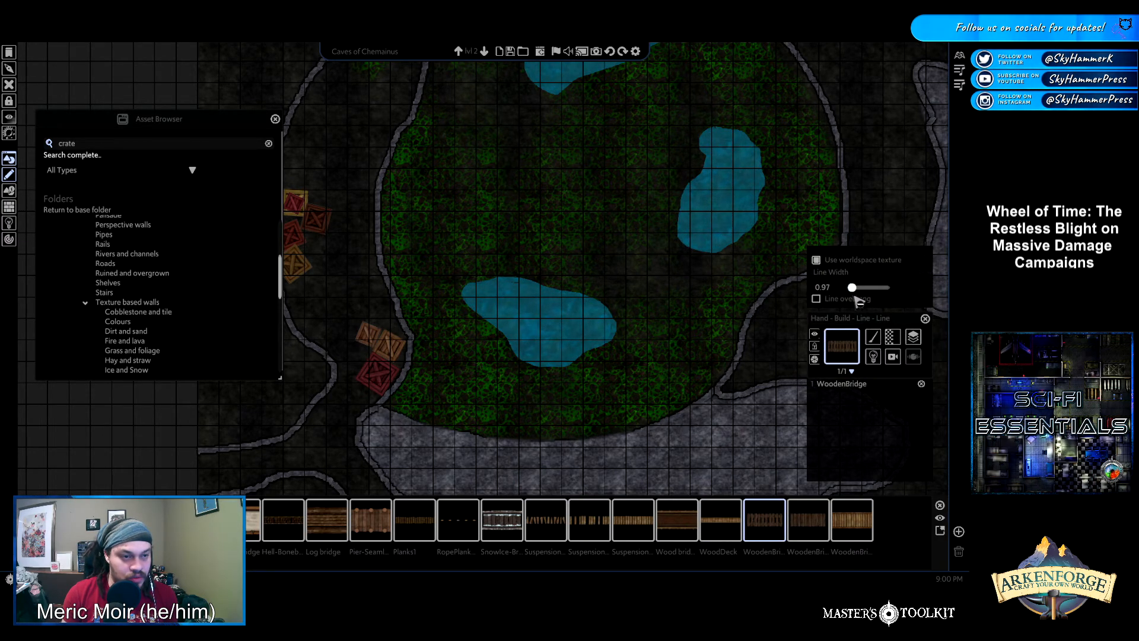
left_click(872, 337)
mouse_move(831, 370)
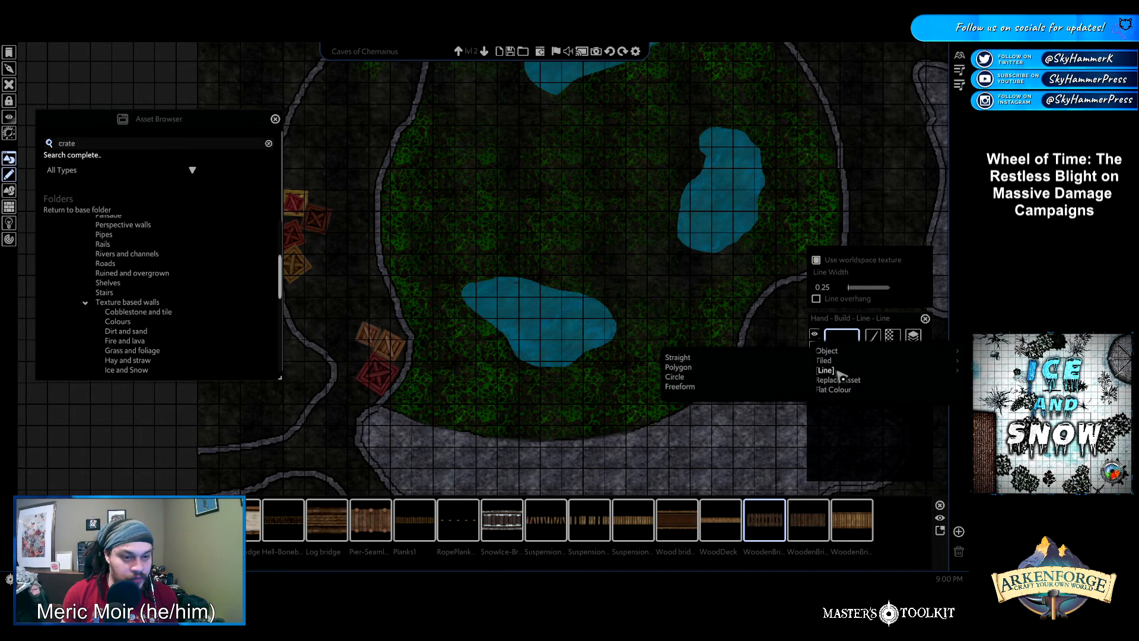
left_click(716, 390)
mouse_move(404, 279)
left_mouse_down()
mouse_move(483, 228)
mouse_move(504, 243)
left_mouse_up()
Try drawing the WoodenBridge asset as a polygon line 0.25 wide around the western part of the grass, and cancel it
left_click(873, 337)
mouse_move(831, 371)
left_click(716, 371)
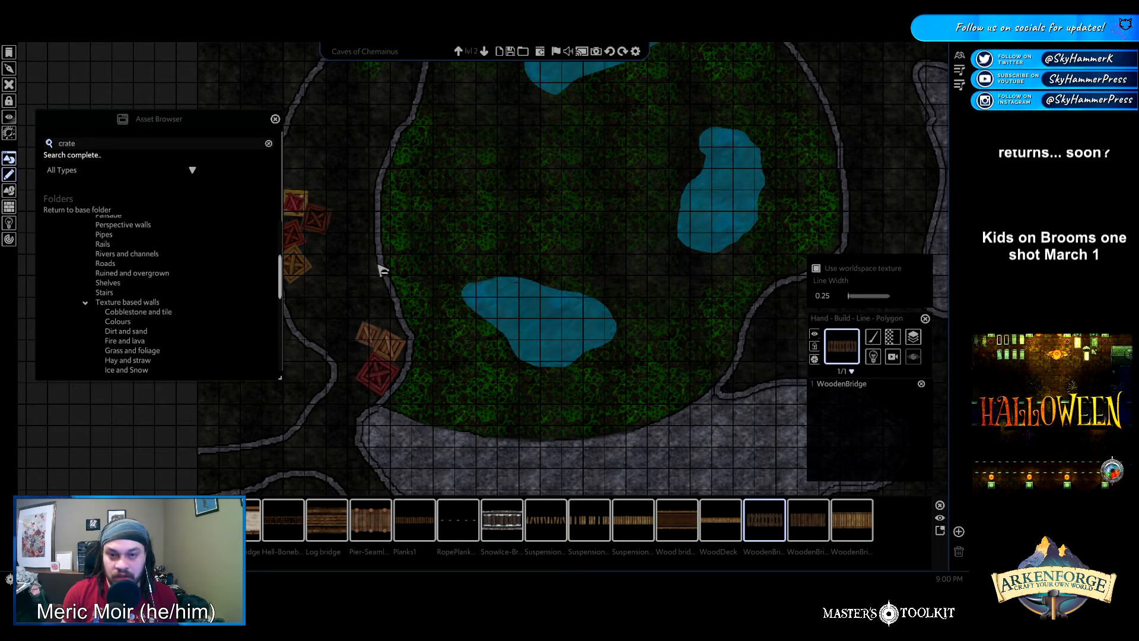
left_click(582, 126)
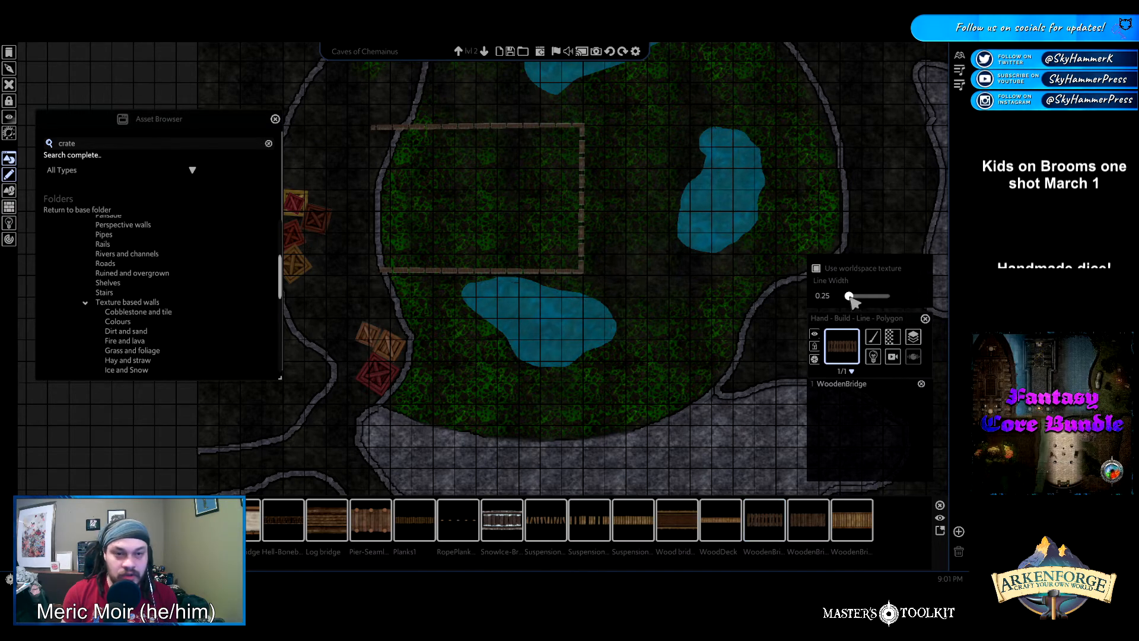
key("Escape")
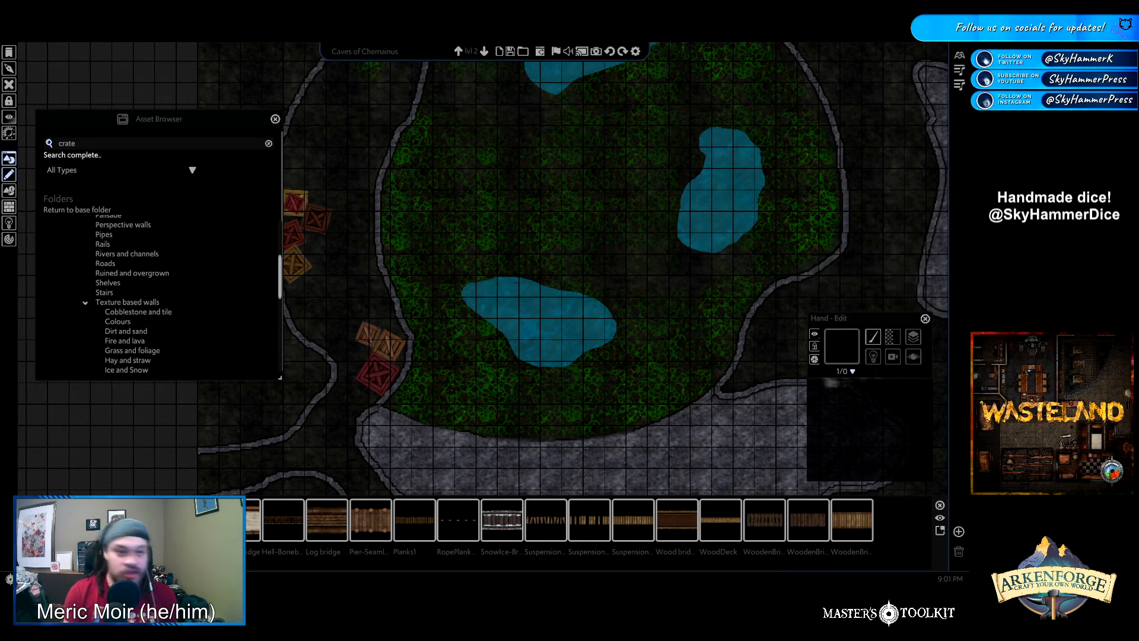
Try the WoodenBridge asset as a straight line 1 wide from the western cave wall, and undo it
left_click(754, 528)
left_click(855, 351)
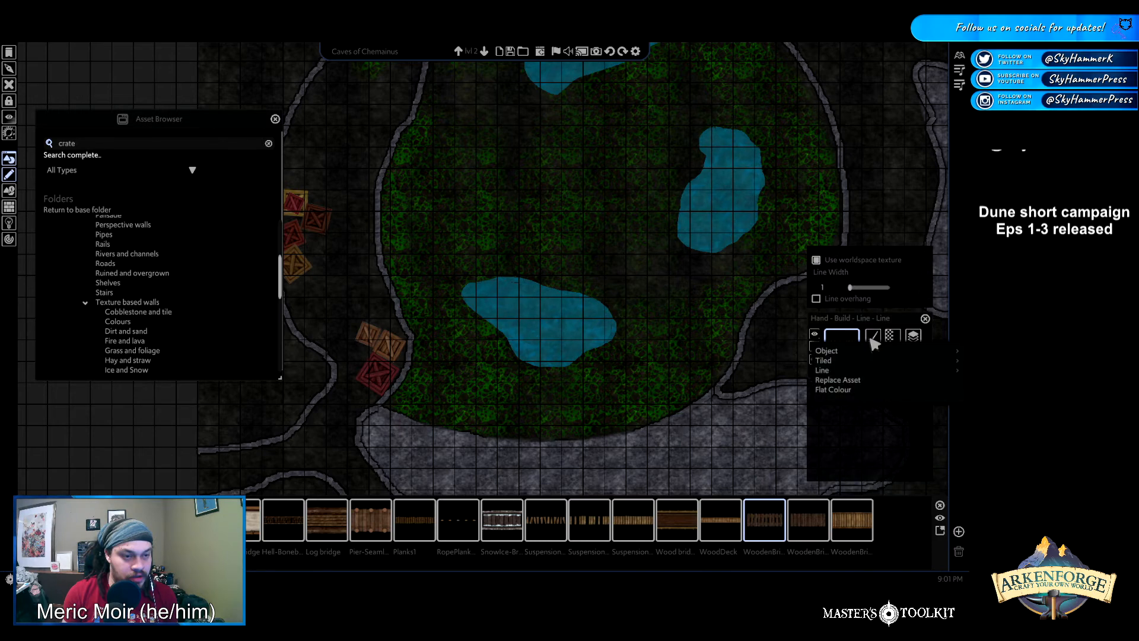
mouse_move(858, 355)
mouse_move(822, 371)
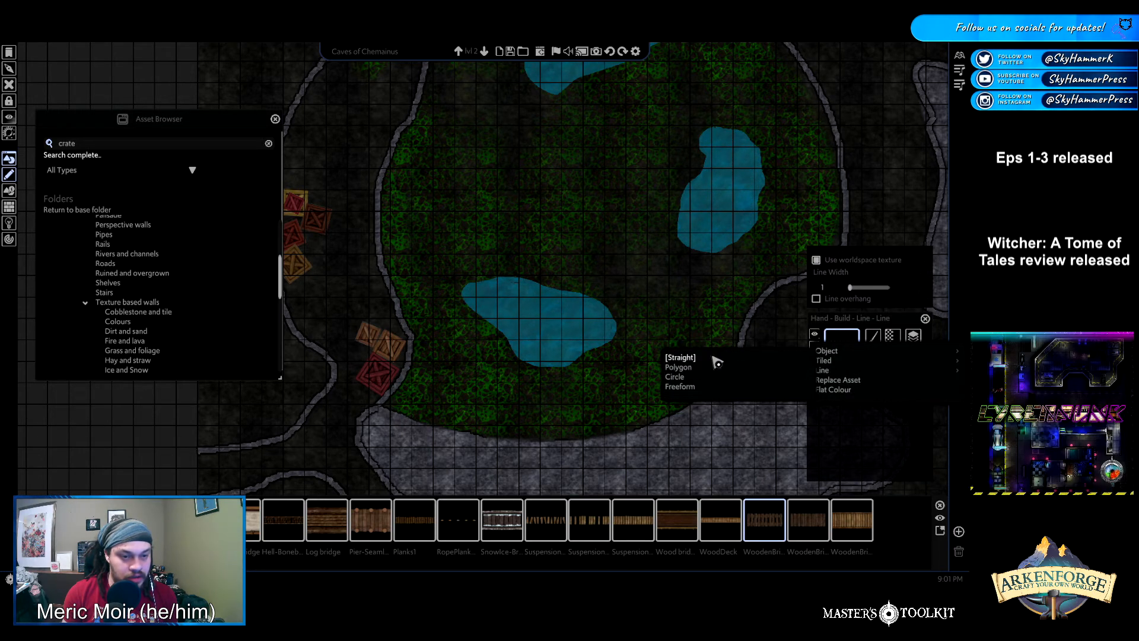
left_click(677, 378)
left_click(842, 346)
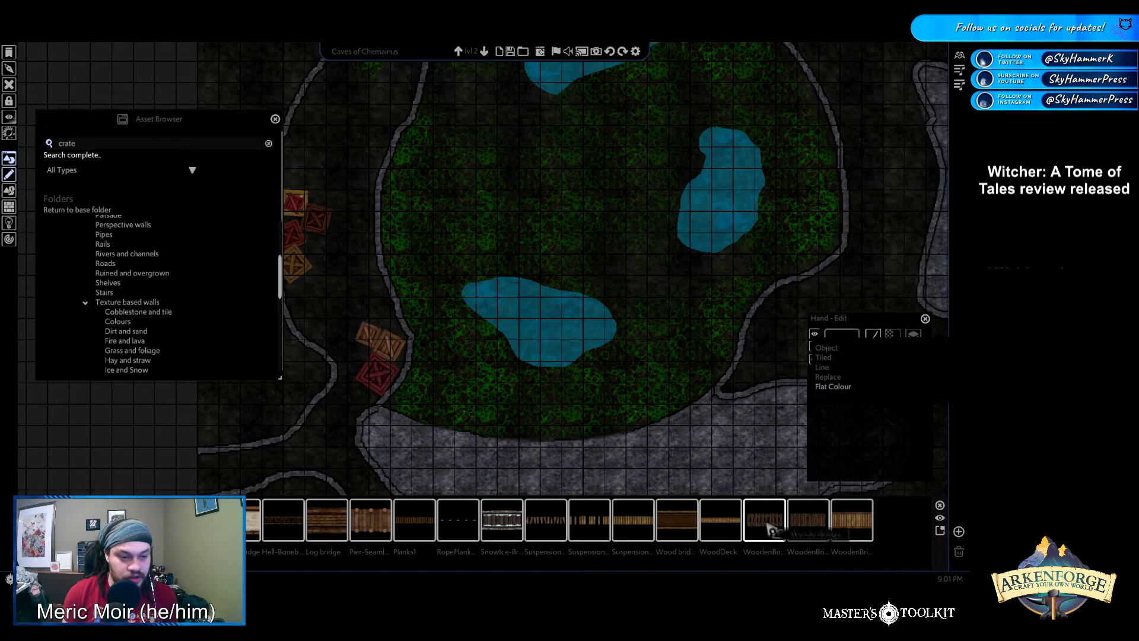
mouse_move(839, 353)
left_click(736, 357)
left_click_drag(385, 245, 520, 231)
right_click(522, 229)
key("ctrl+z")
key("ctrl+z")
key("ctrl+z")
Try the Bridge and Fabric bridge assets in freeform line mode on the western grass, and undo the stroke
left_click(843, 349)
left_click(824, 371)
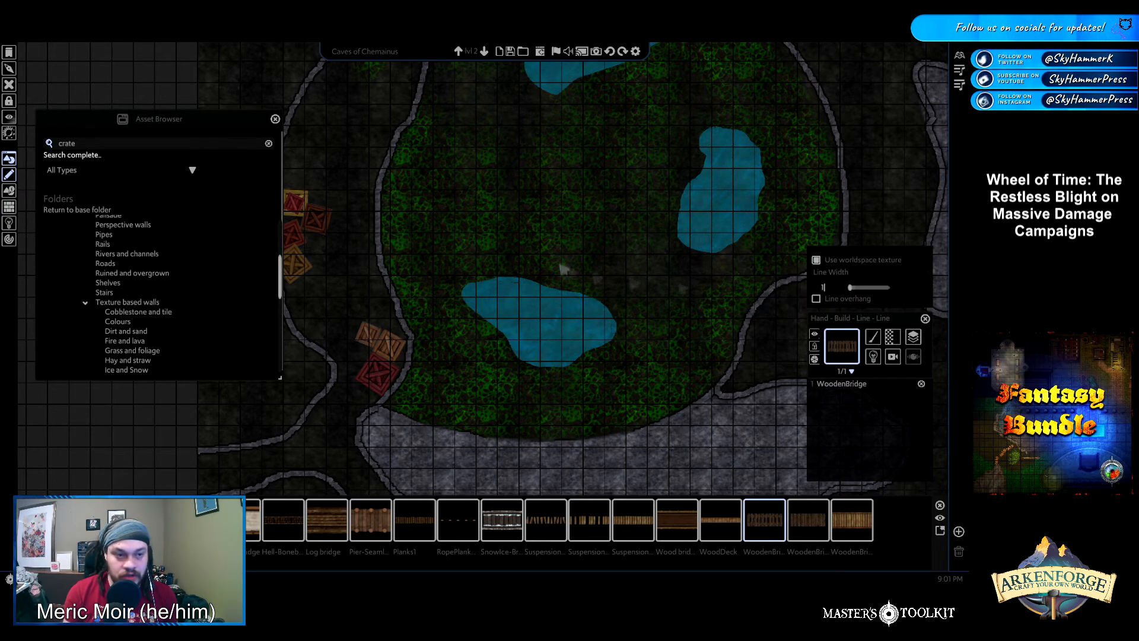
left_click(841, 346)
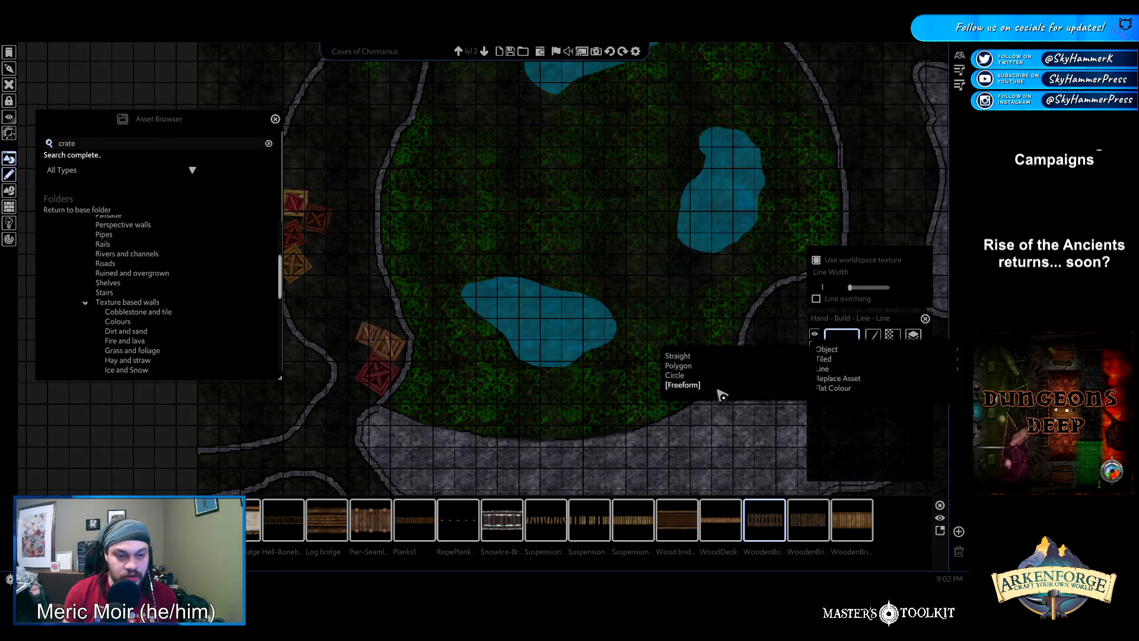
left_click(694, 385)
left_click(195, 520)
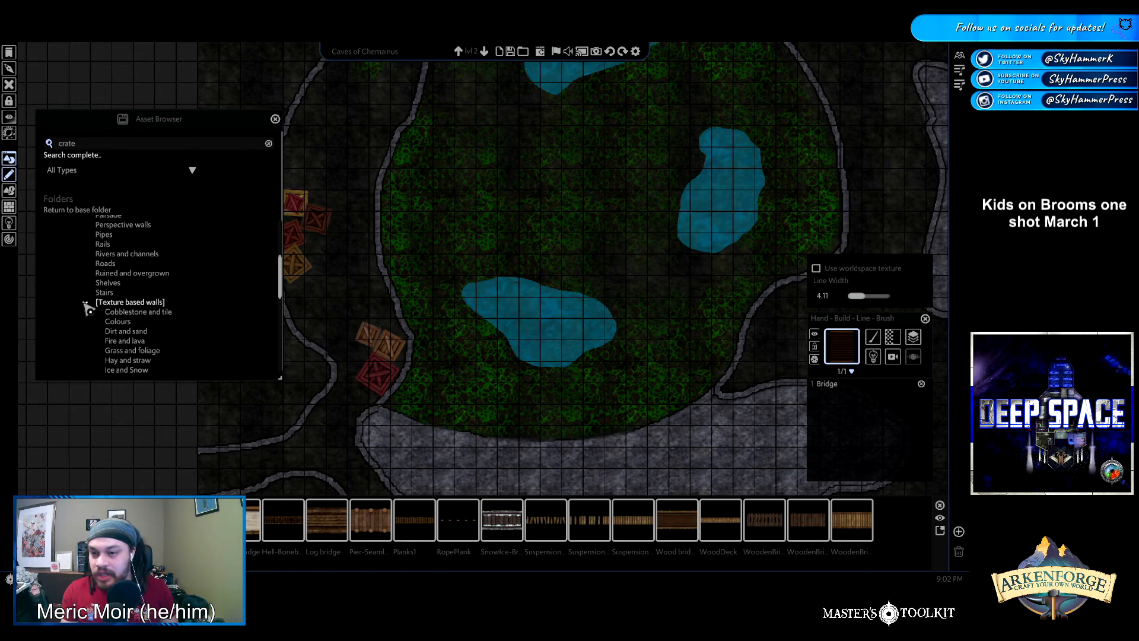
scroll(95, 303, "up", 5)
left_click(107, 271)
scroll(136, 303, "down", 4)
scroll(164, 333, "up", 3)
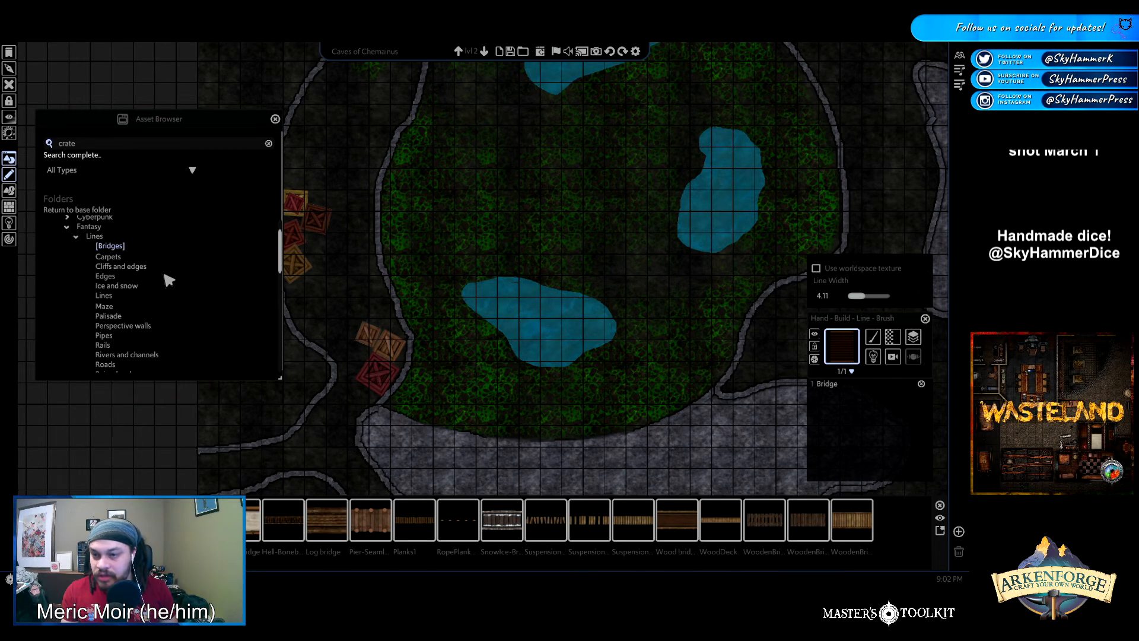
left_click_drag(418, 264, 623, 199)
key("ctrl+z")
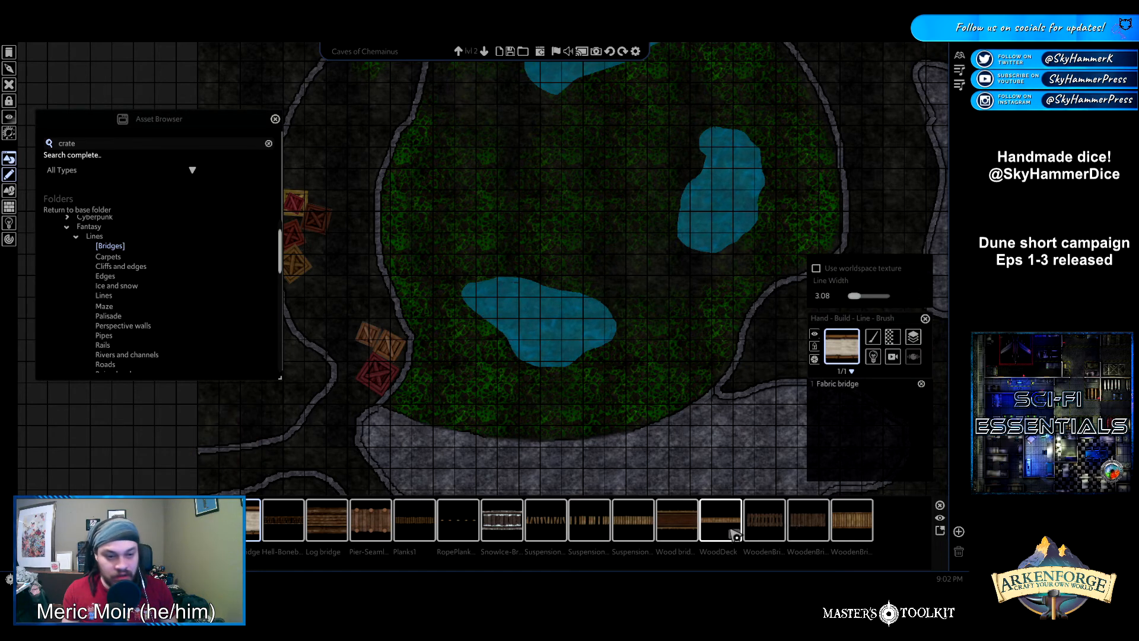
Try a 3.08-wide freeform WoodenBridge line running diagonally above the south-western pool, and undo it
left_click(764, 520)
left_click_drag(424, 255, 617, 174)
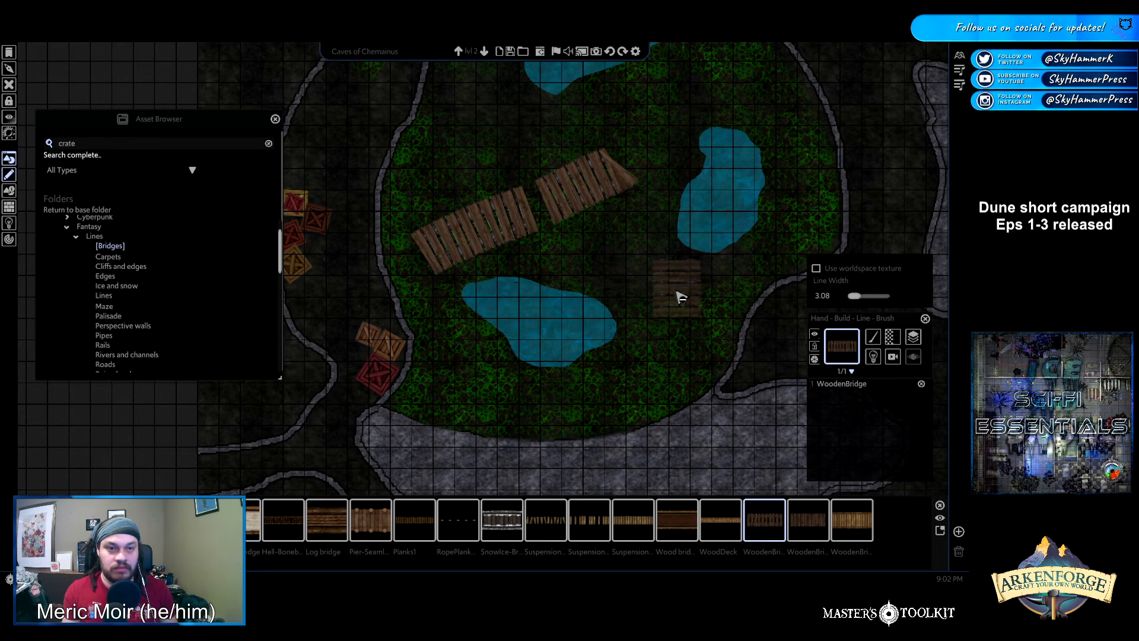
key("ctrl+z")
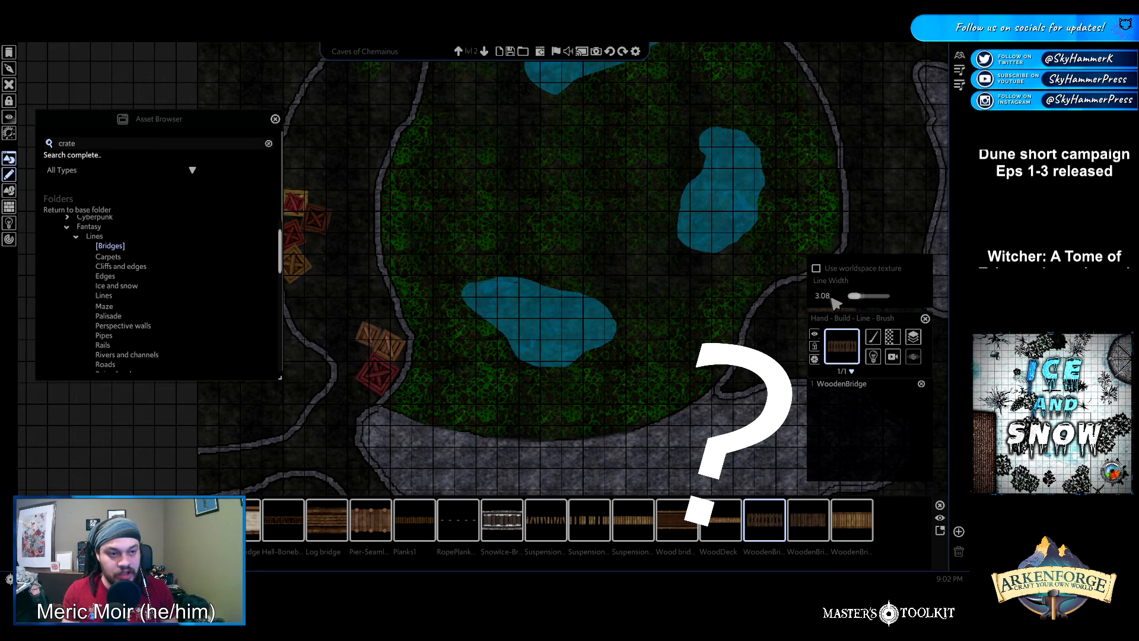
Set the line width to 2, test a U-shaped freeform WoodenBridge line from the western wall, and undo the stroke
type("2")
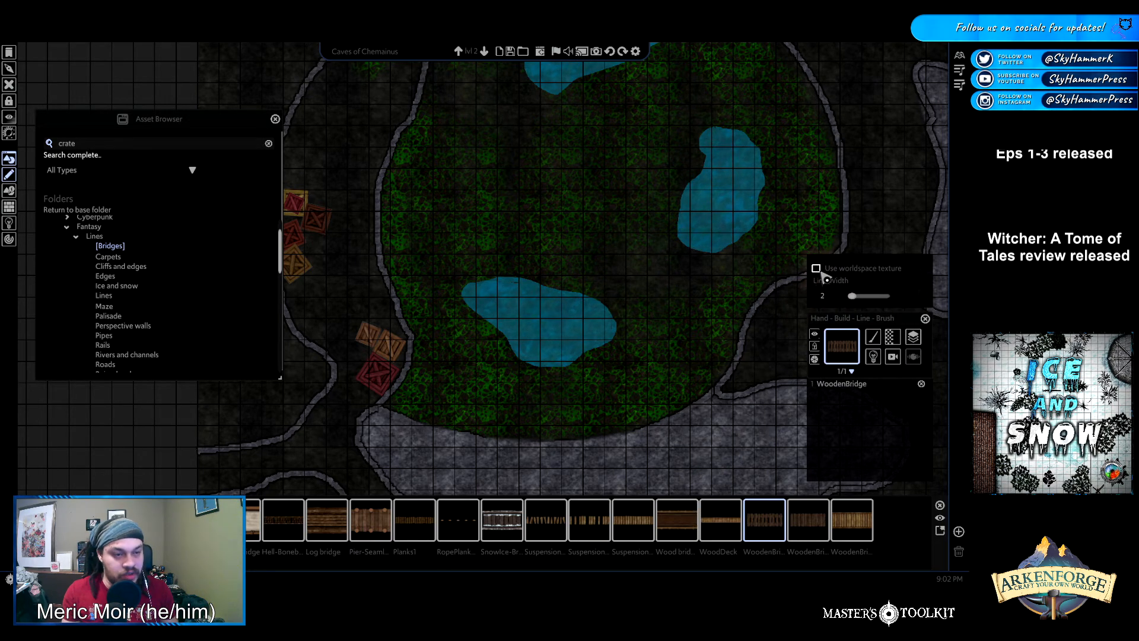
mouse_move(389, 257)
left_mouse_down()
mouse_move(550, 252)
mouse_move(600, 219)
mouse_move(602, 168)
mouse_move(552, 104)
mouse_move(431, 98)
left_mouse_up()
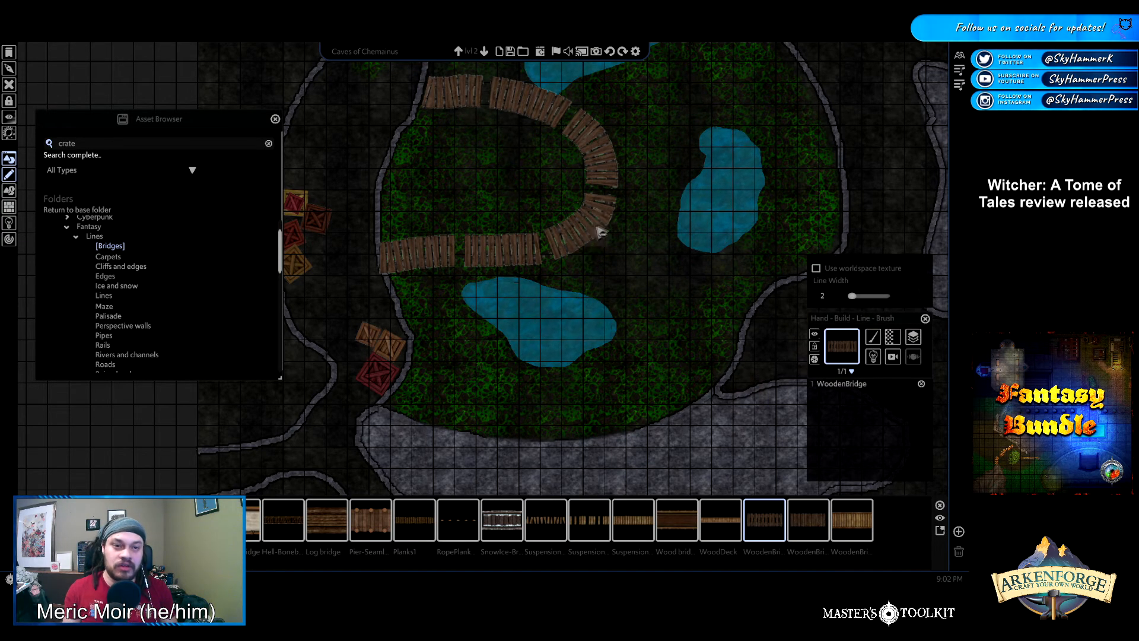
key("ctrl+z")
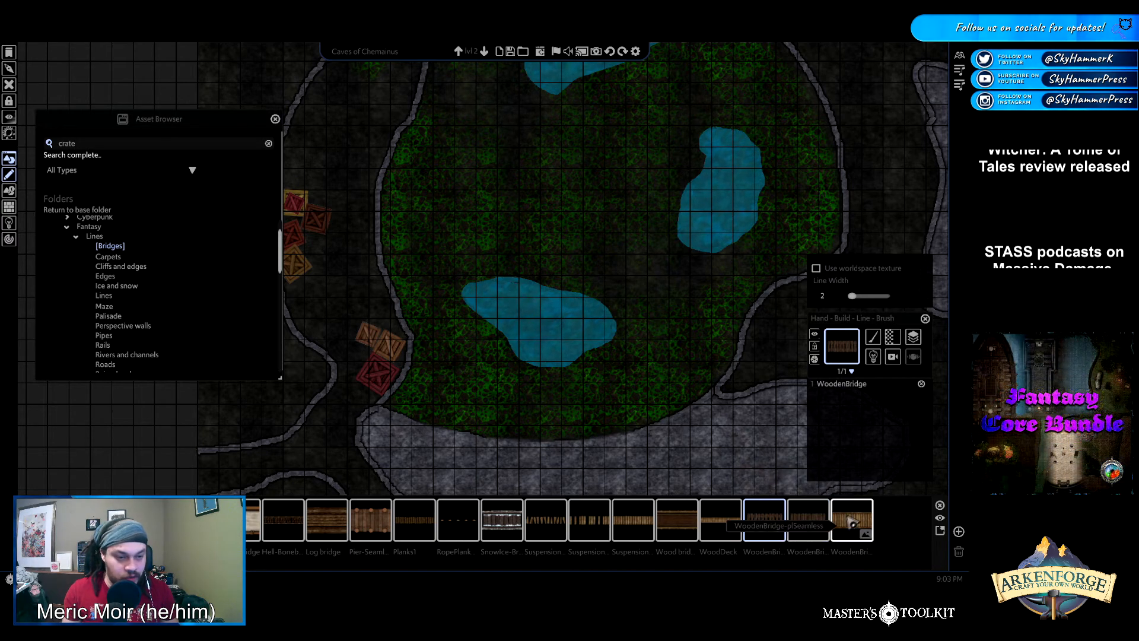
Try freeform WoodenBridge lines with the worldspace texture on and off, undoing each one
mouse_move(463, 236)
left_mouse_down()
mouse_move(575, 214)
mouse_move(662, 158)
mouse_move(664, 95)
left_mouse_up()
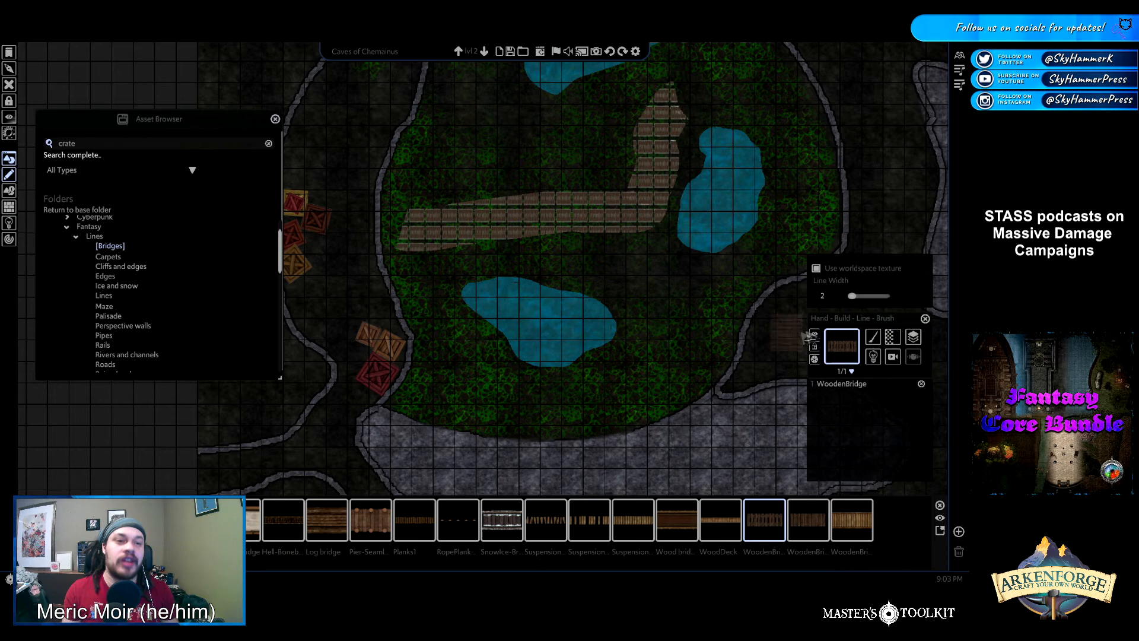
key("ctrl+z")
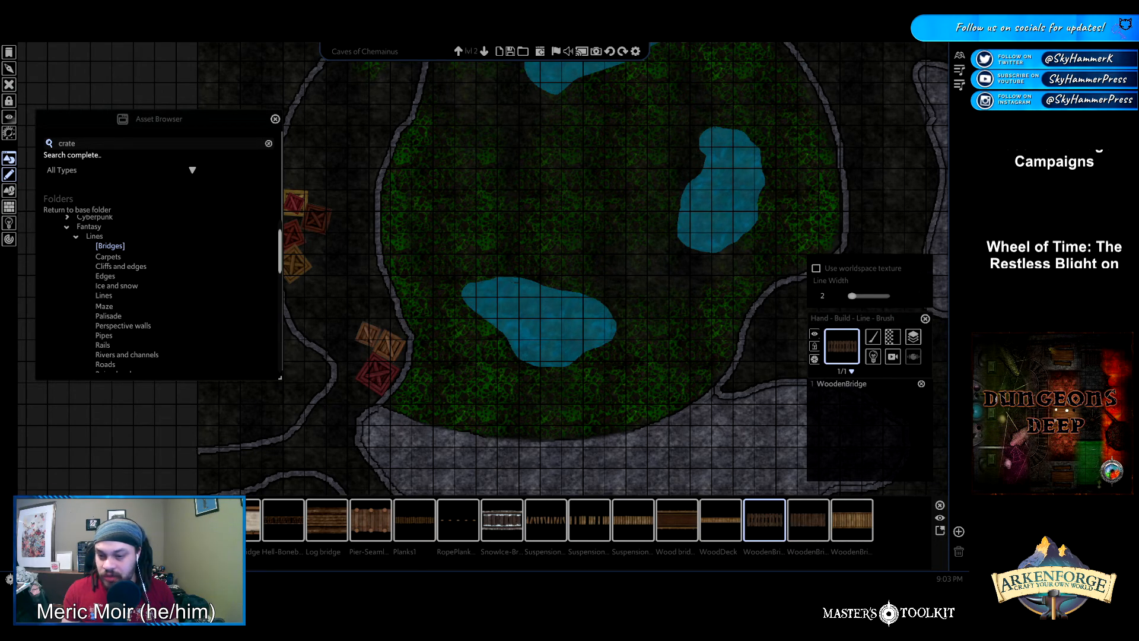
left_click_drag(404, 276, 492, 261)
key("ctrl+z")
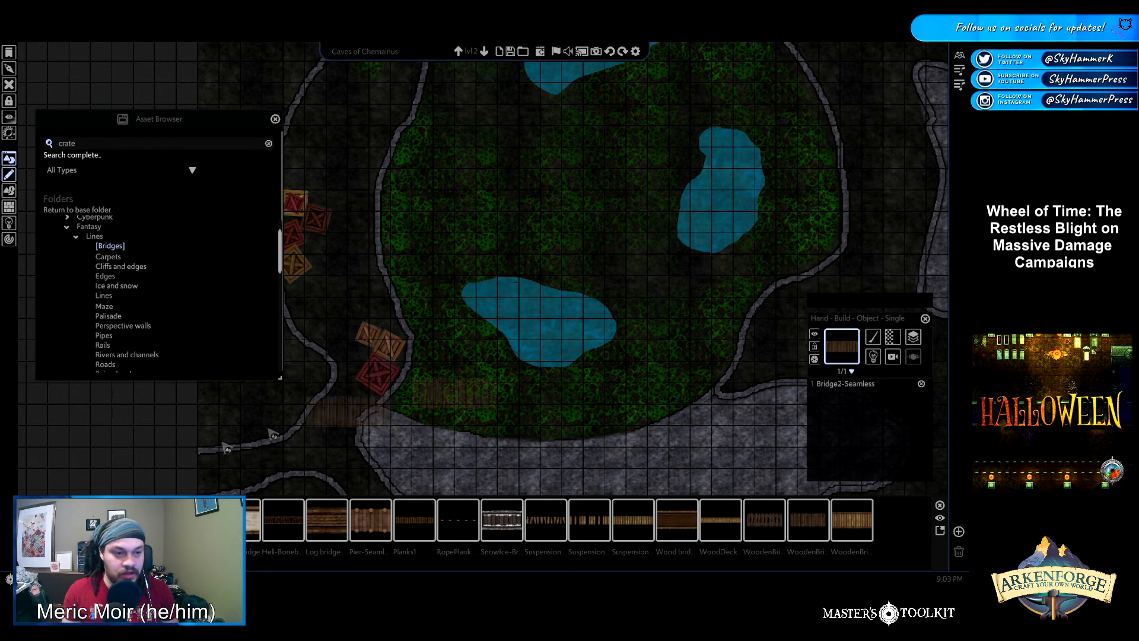
Try the Bridge2-Seamless asset as a 2-wide freeform line in a U shape from the western wall, and undo it
left_click(870, 342)
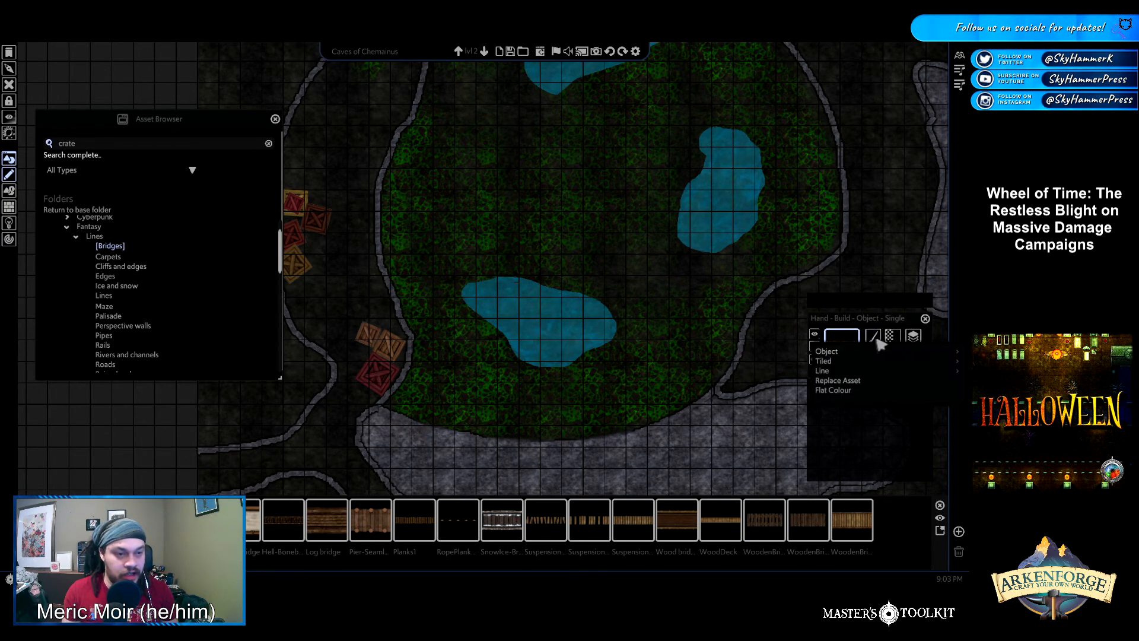
mouse_move(829, 368)
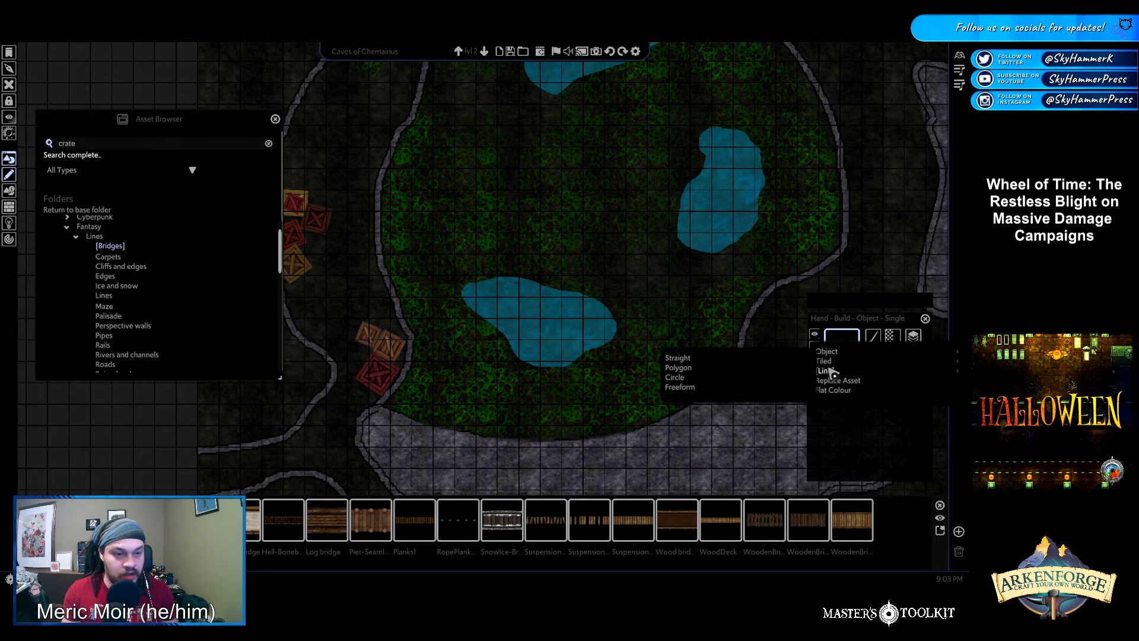
left_click(715, 388)
mouse_move(389, 264)
left_mouse_down()
mouse_move(589, 249)
mouse_move(611, 156)
mouse_move(519, 110)
left_mouse_up()
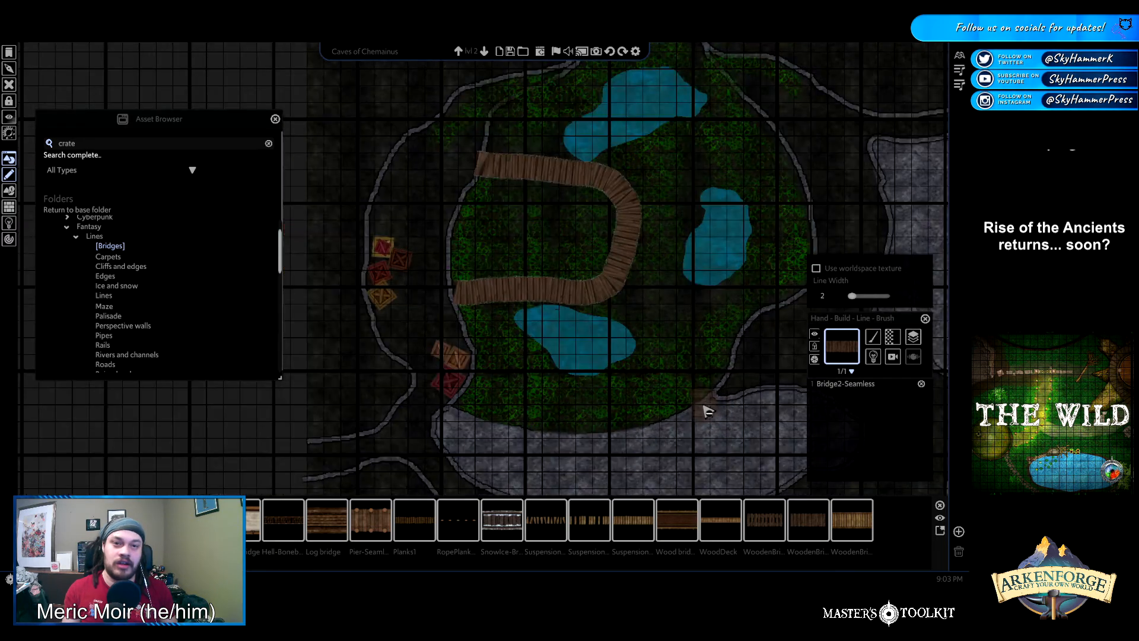
scroll(707, 411, "down", 2)
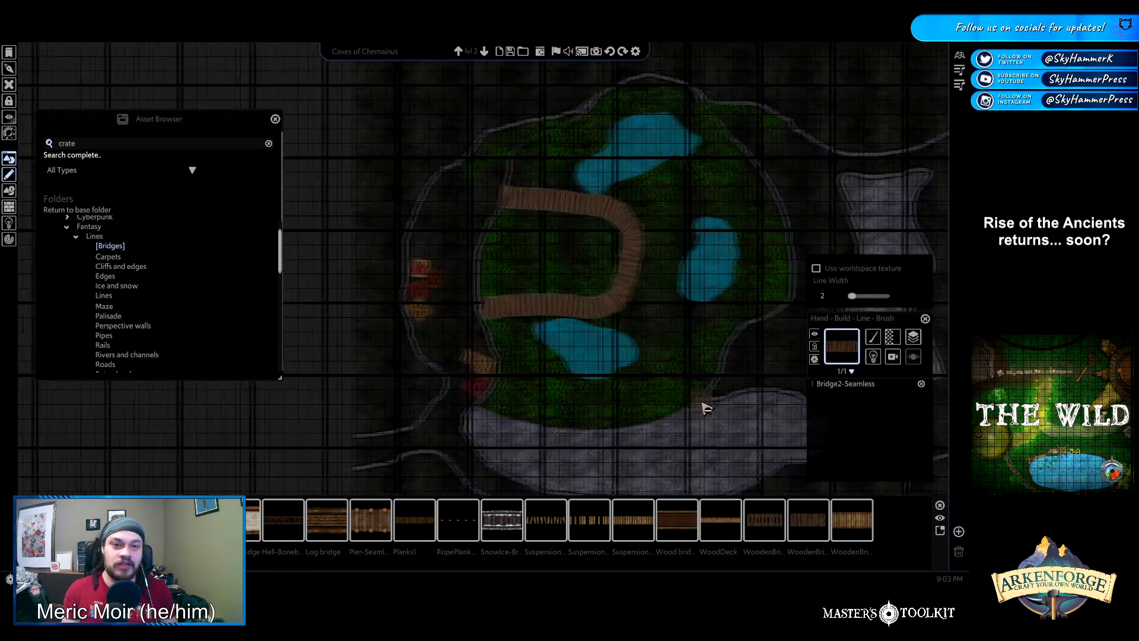
key("ctrl+z")
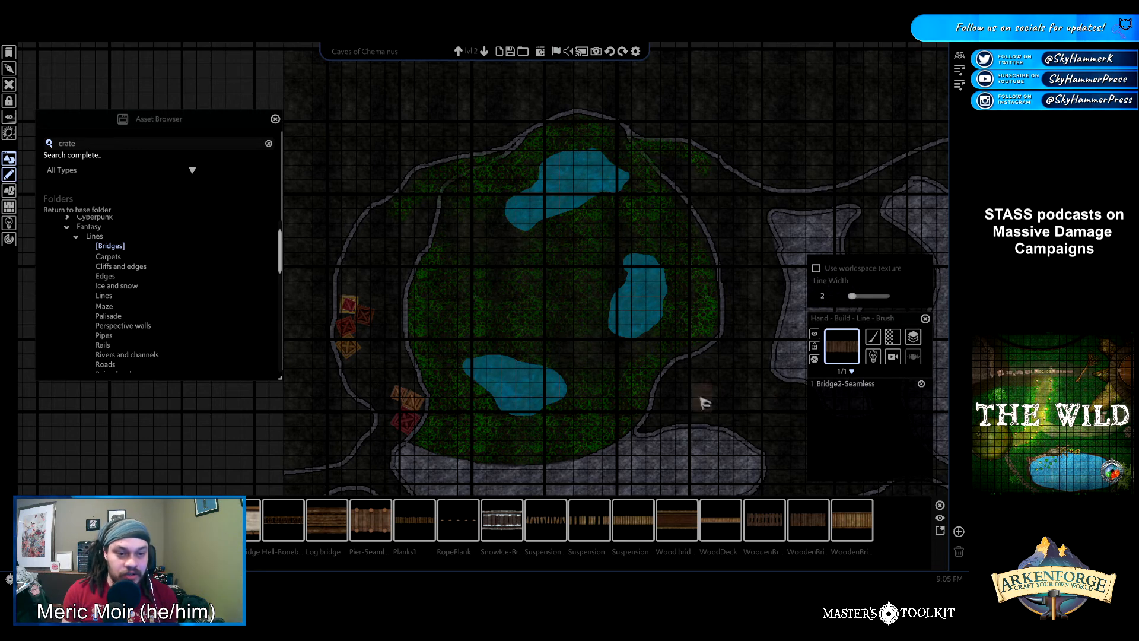
Try a freeform Bridge2-Seamless line from the western wall just above the lower crates across the south-western pool, and undo it
scroll(636, 418, "up", 3)
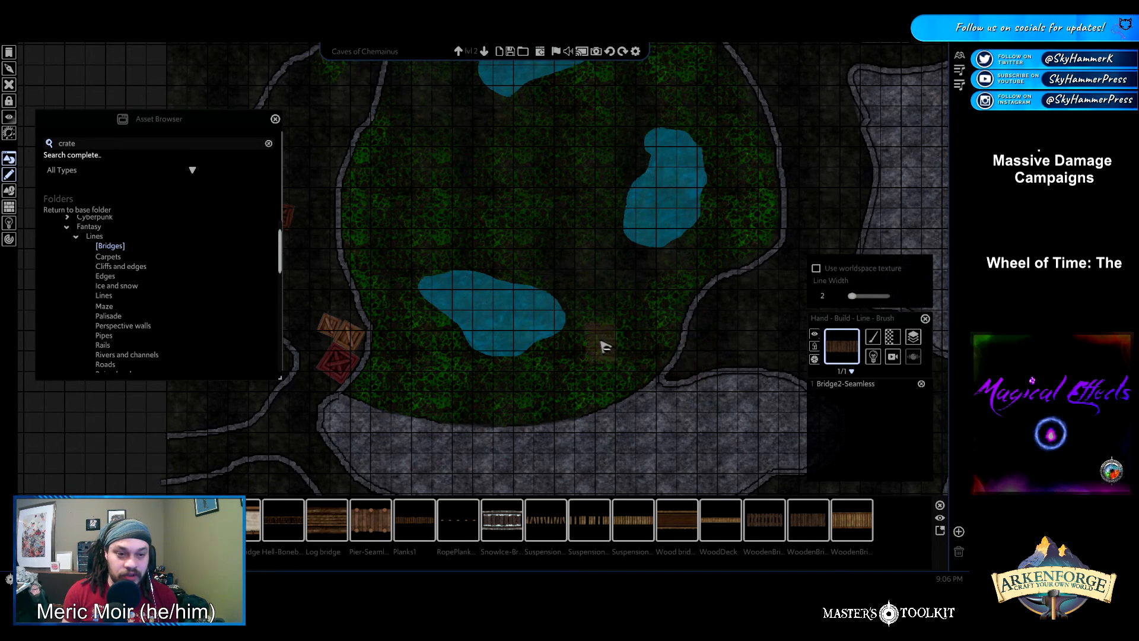
middle_click_drag(597, 329, 651, 337)
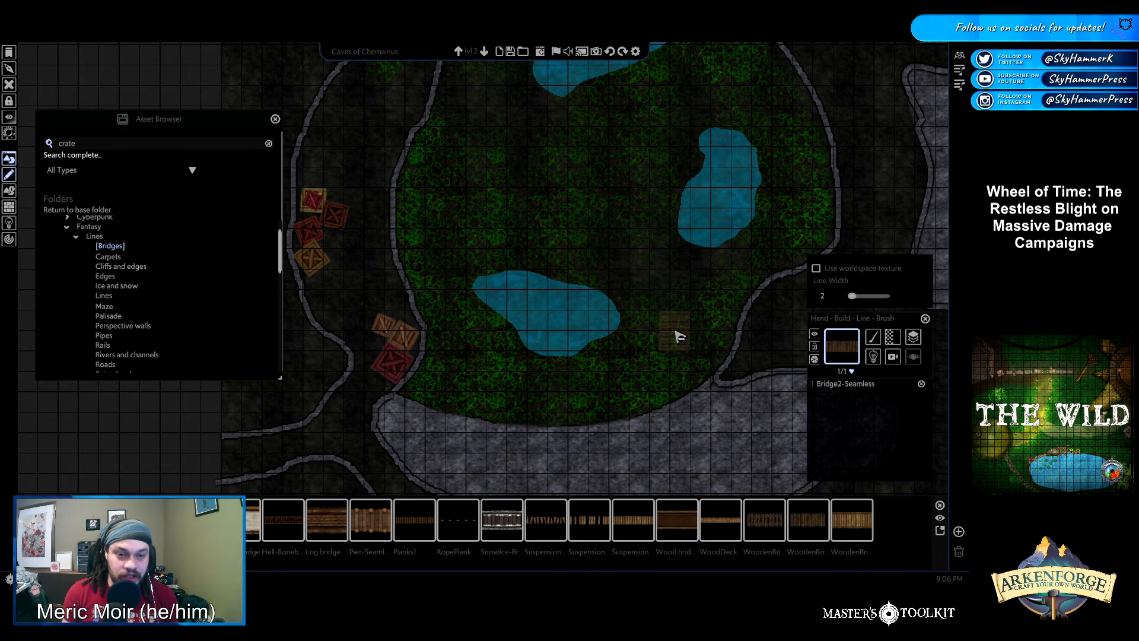
key("w")
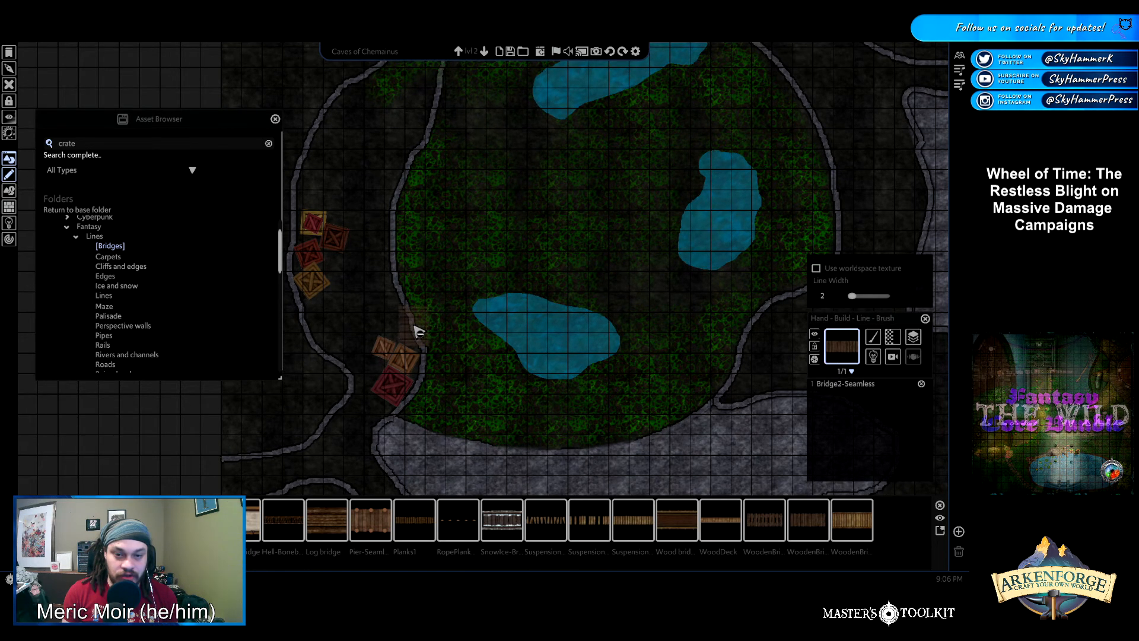
mouse_move(419, 331)
left_mouse_down()
mouse_move(533, 341)
mouse_move(575, 358)
left_mouse_up()
key("ctrl+z")
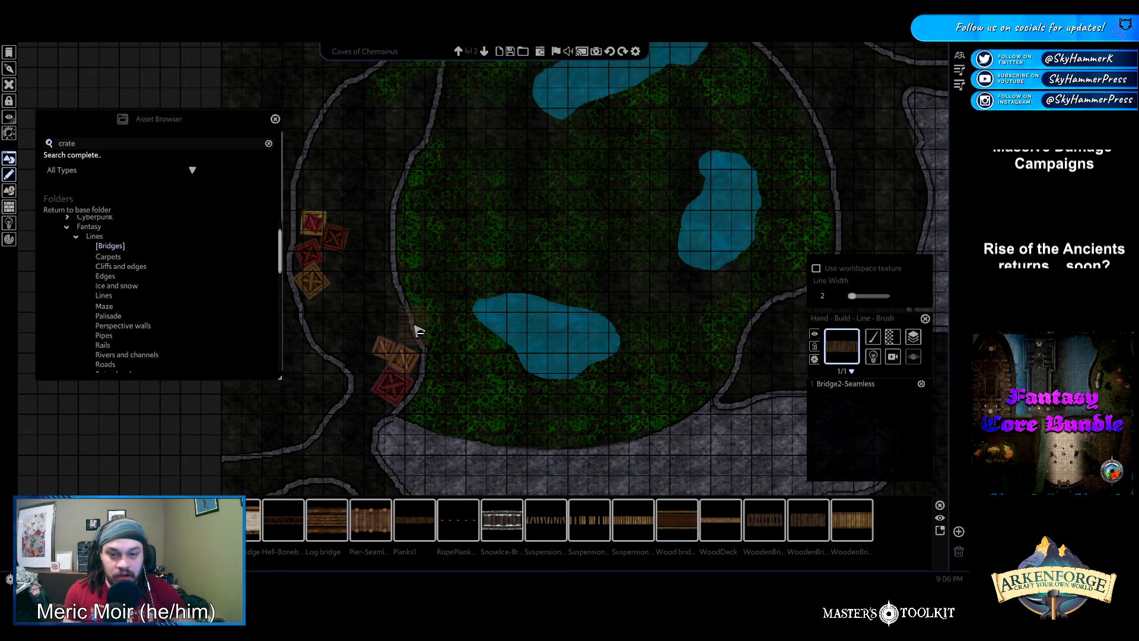
Try the Bridge2-Seamless asset in tile mode from the western wall across the south-western pool, and undo it
left_click(841, 346)
left_click(729, 350)
mouse_move(419, 331)
left_mouse_down()
mouse_move(667, 326)
mouse_move(684, 345)
left_mouse_up()
key("ctrl+z")
Draw a 2-wide U-shaped freeform Bridge2-Seamless line from the western wall to the eastern pool and back, undoing the first attempt
left_click(841, 346)
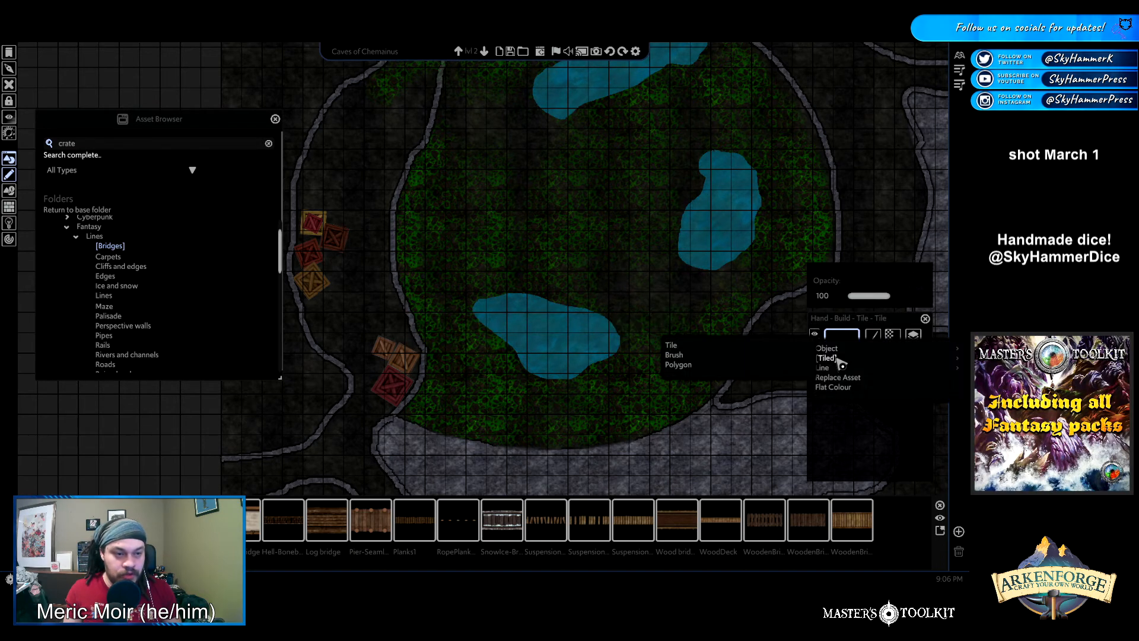
left_click(671, 345)
mouse_move(419, 331)
left_mouse_down()
mouse_move(682, 340)
mouse_move(686, 178)
mouse_move(653, 156)
mouse_move(422, 159)
left_mouse_up()
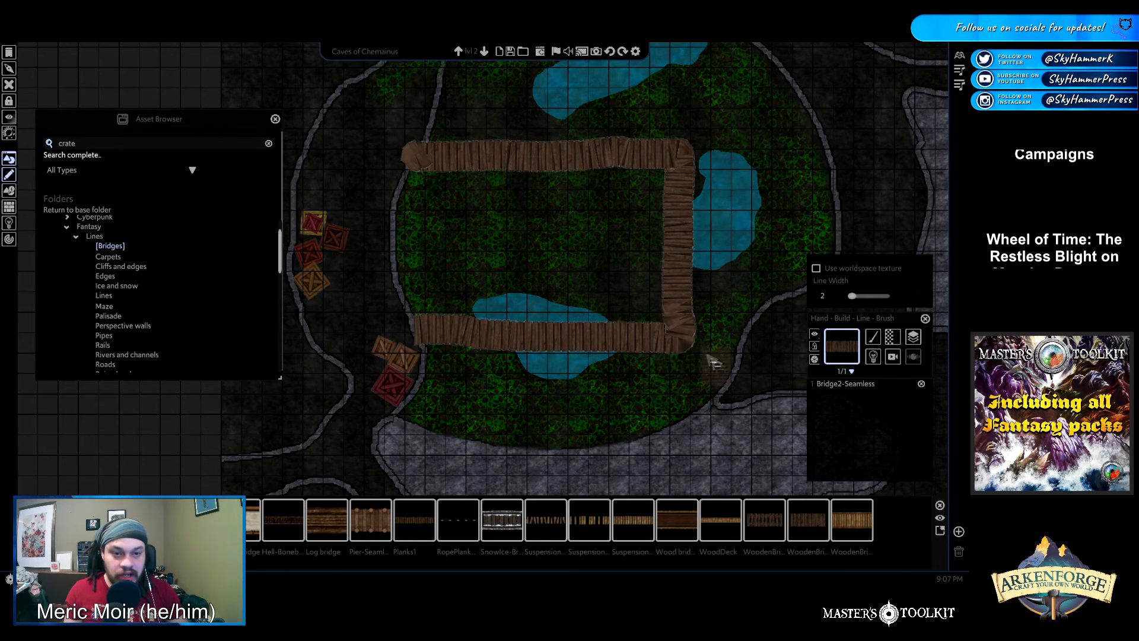
key("ctrl+z")
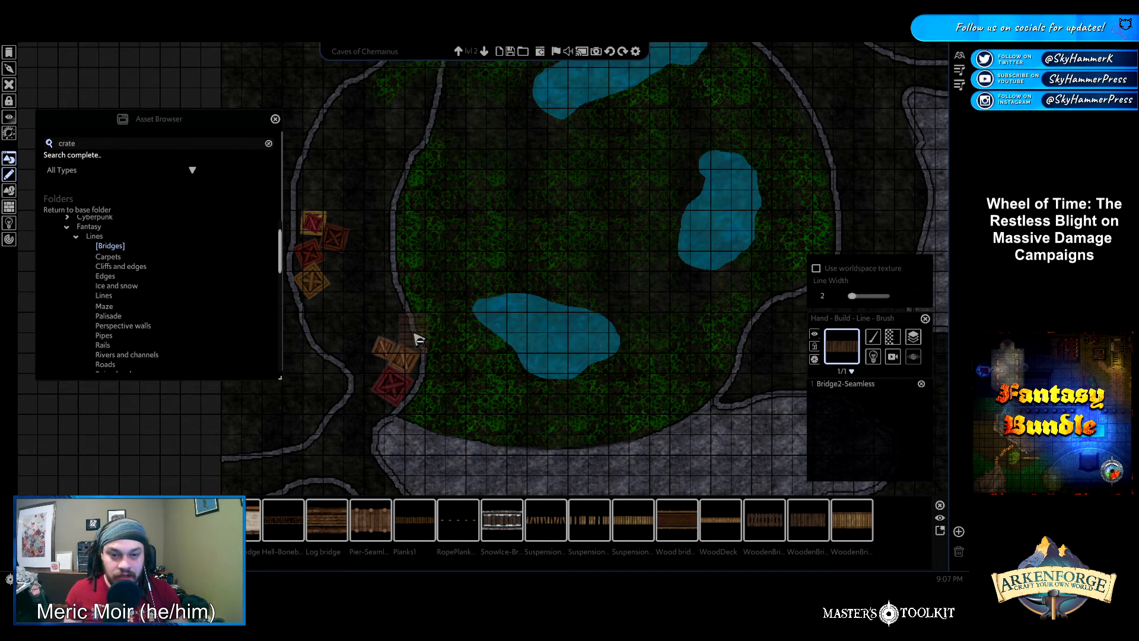
mouse_move(420, 339)
left_mouse_down()
mouse_move(672, 343)
mouse_move(685, 182)
mouse_move(648, 169)
mouse_move(414, 170)
left_mouse_up()
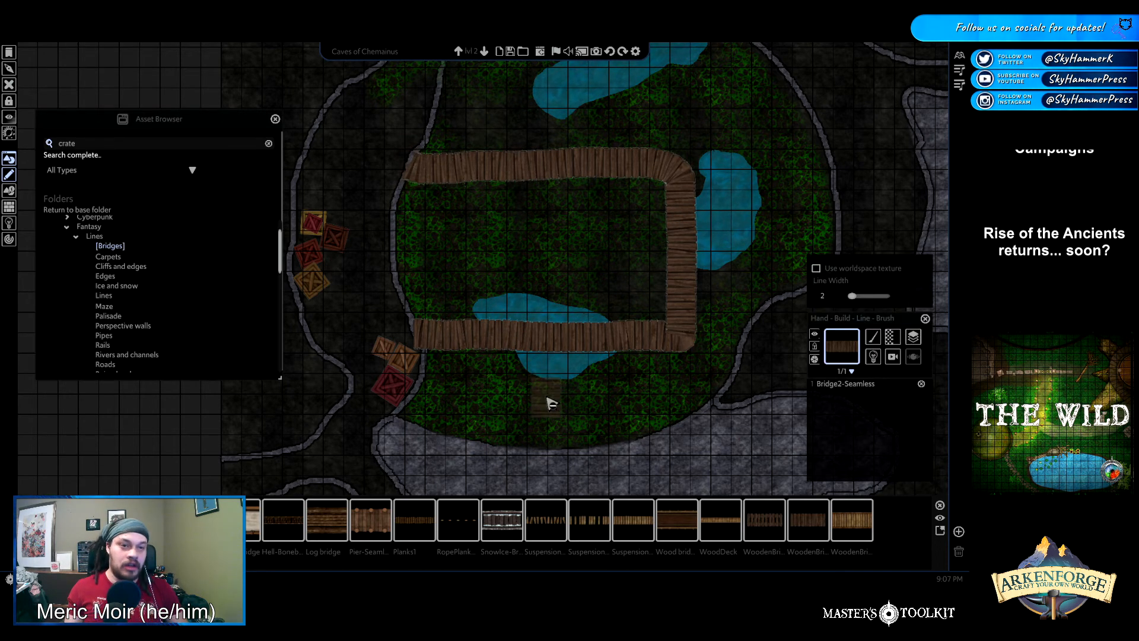
Put away the bridge line brush and go down from level 2 to level 1 of the cave map
key("Escape")
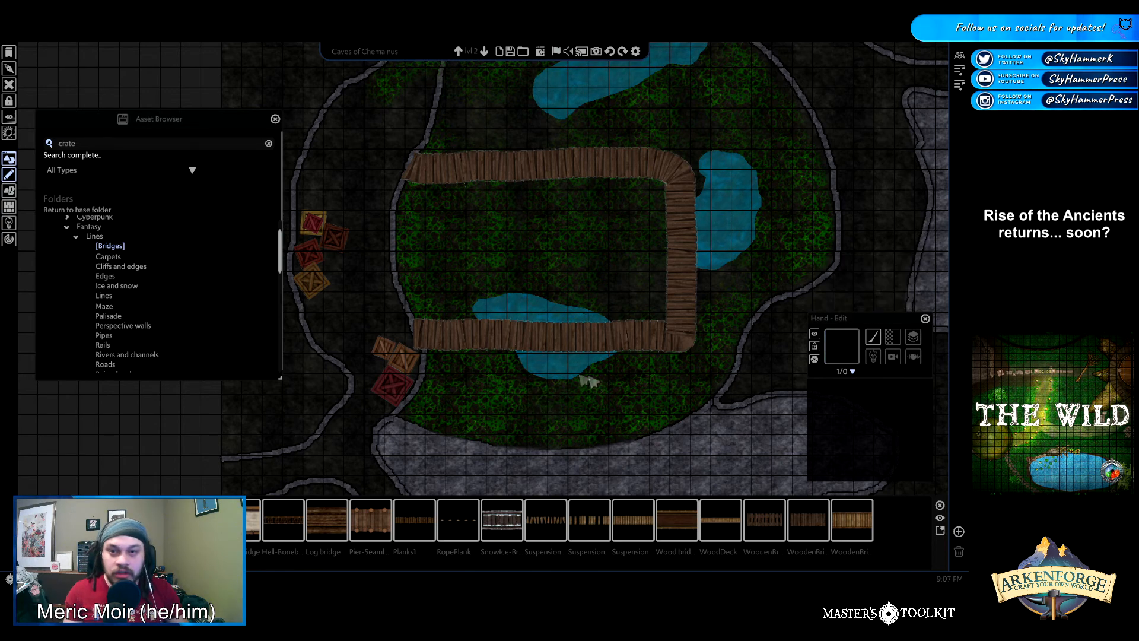
scroll(593, 344, "down", 5)
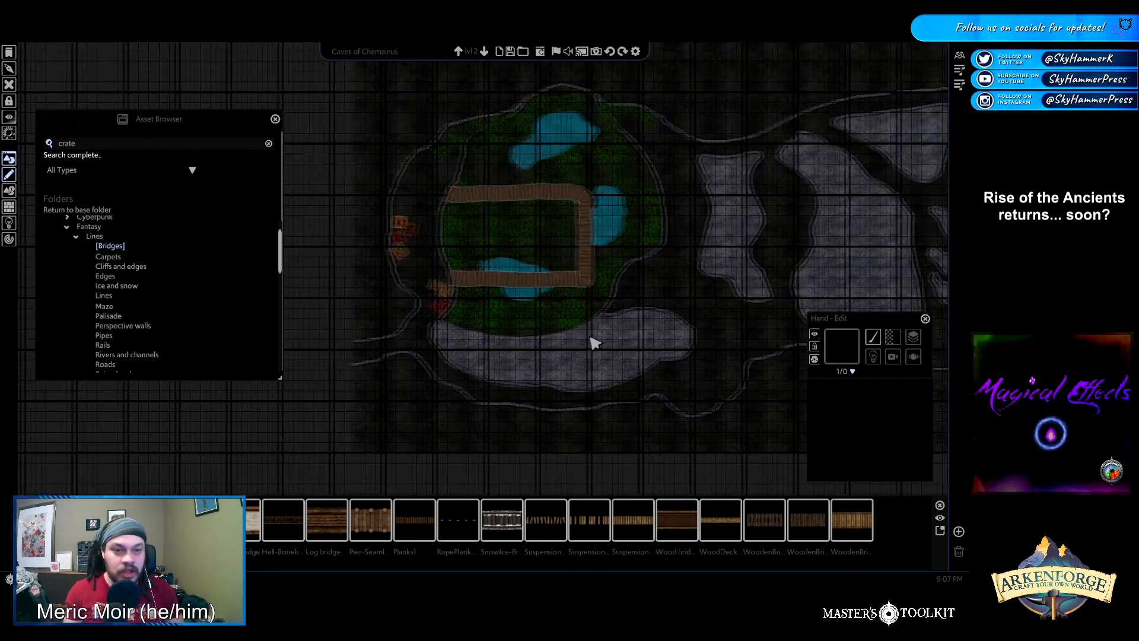
key("d")
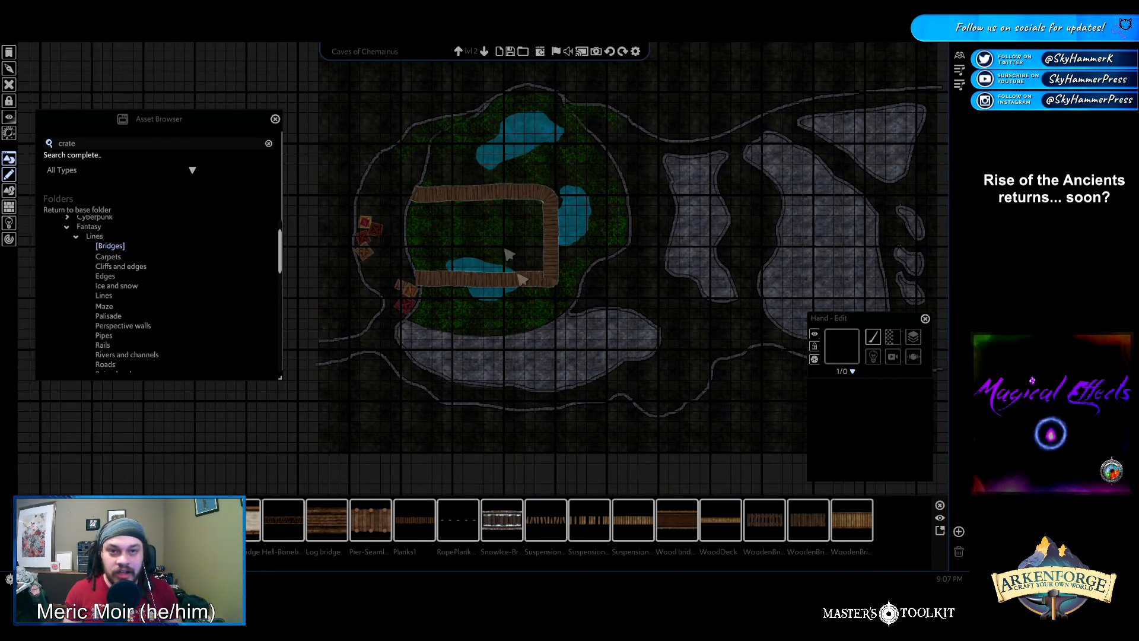
left_click(485, 51)
scroll(665, 324, "up", 3)
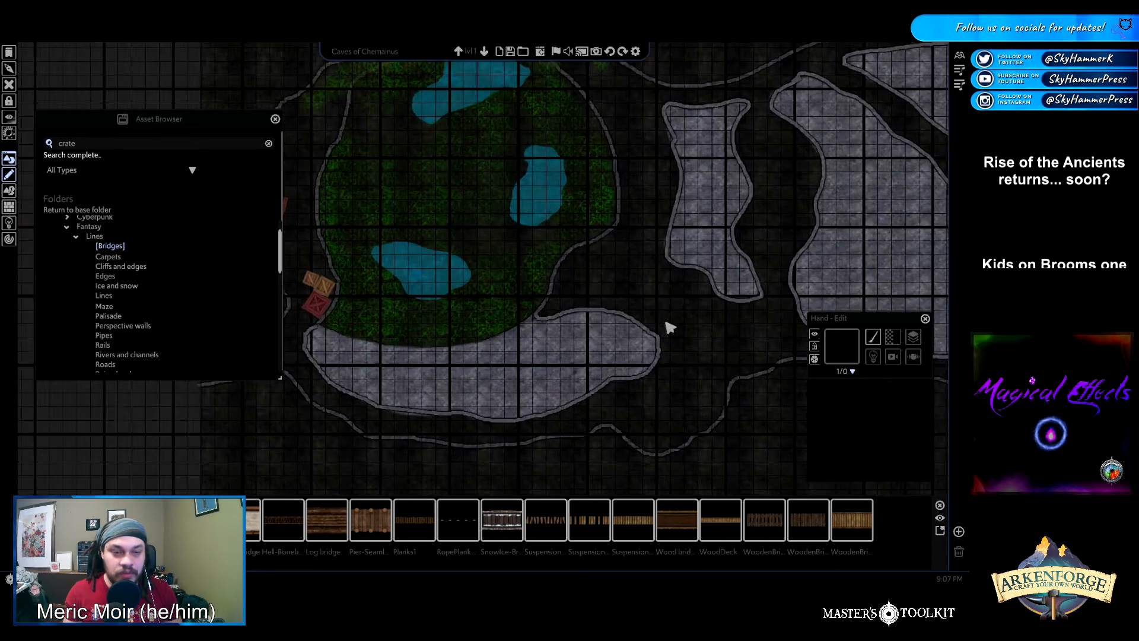
key("a")
scroll(664, 327, "down", 3)
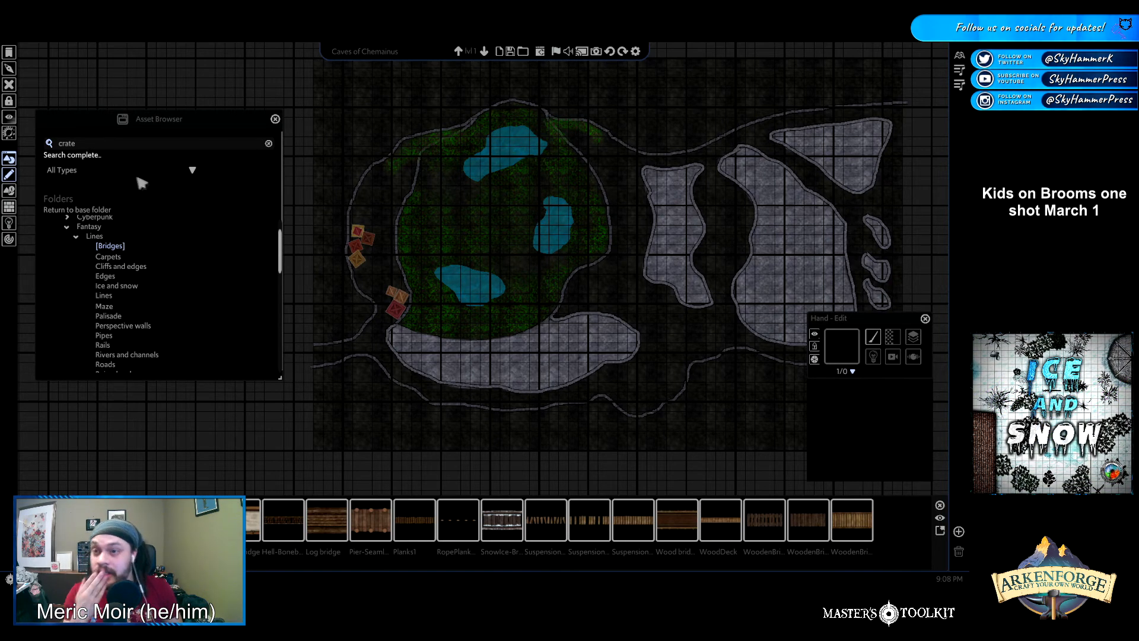
Search the assets for sandstone, clear the search, and pick the Sand (caked) texture from the Fantasy Dirt and sand textures
type("sandston")
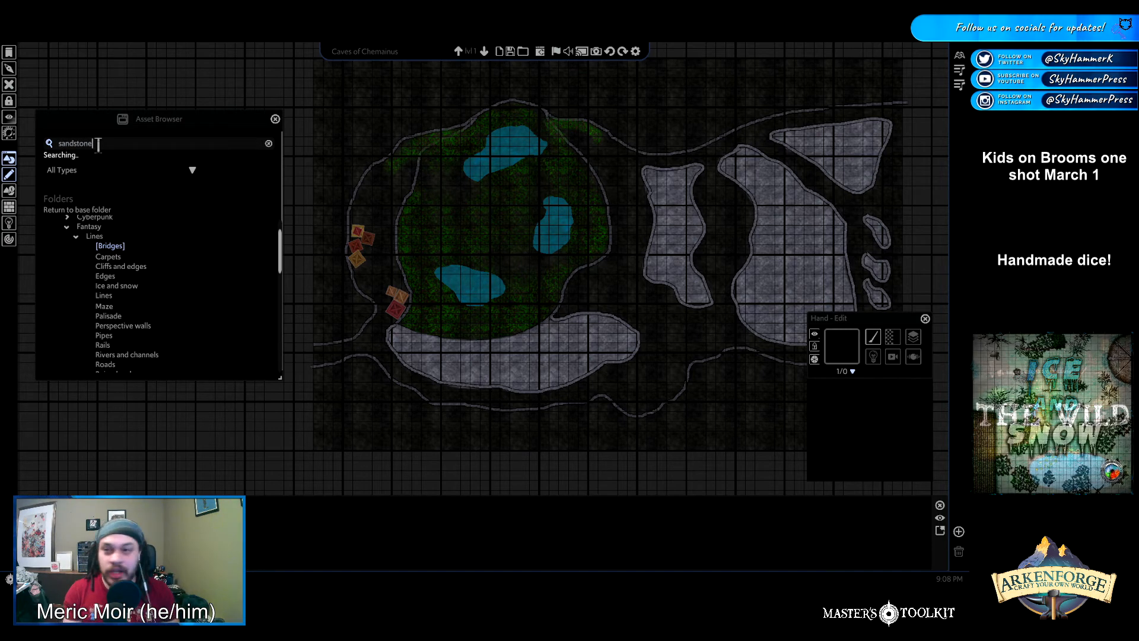
left_click(78, 237)
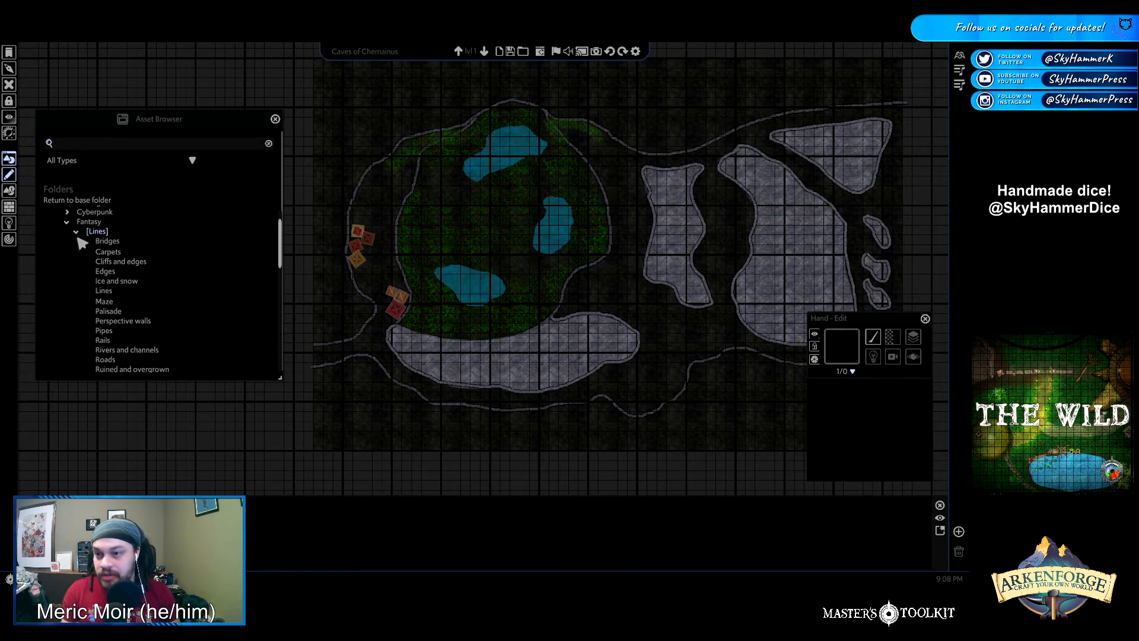
left_click(77, 232)
left_click(78, 280)
scroll(175, 333, "down", 2)
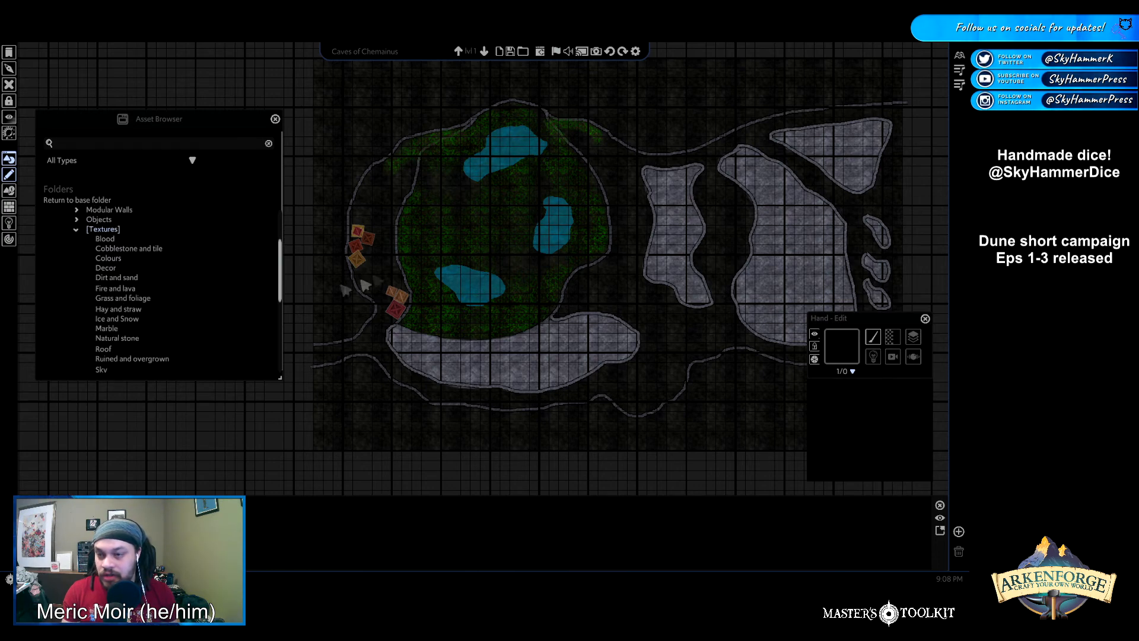
scroll(364, 291, "up", 2)
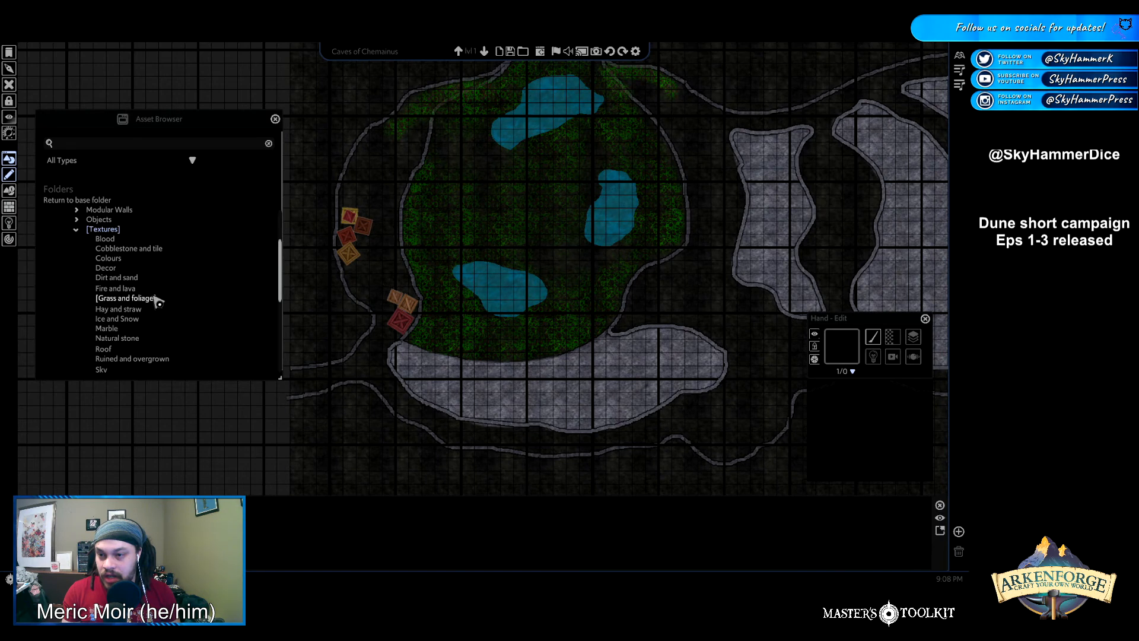
left_click(119, 277)
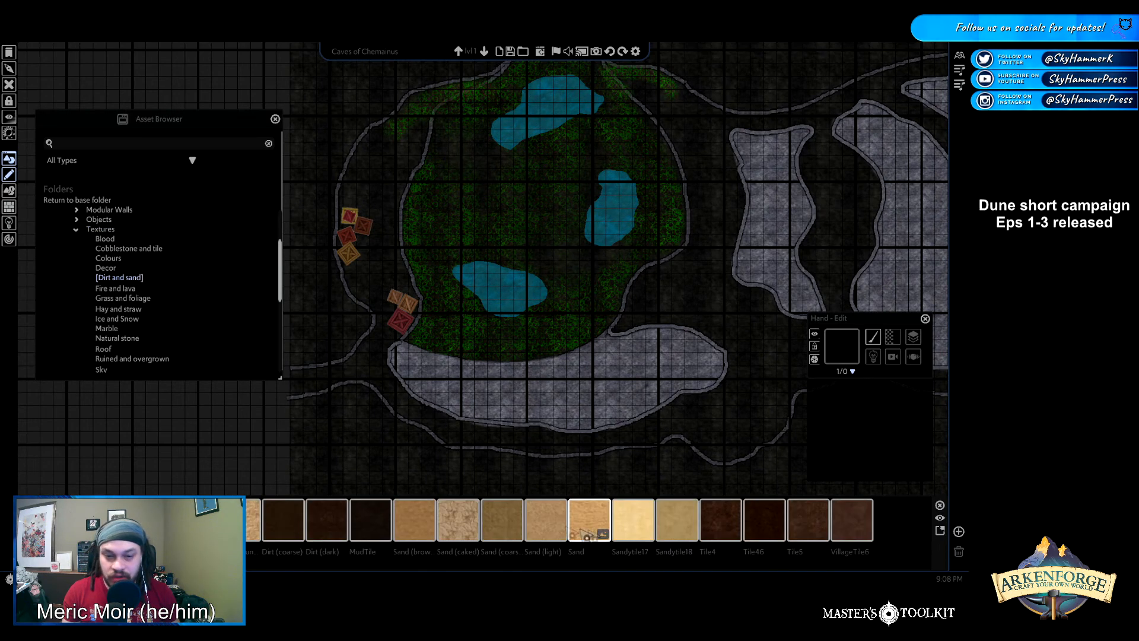
left_click(457, 522)
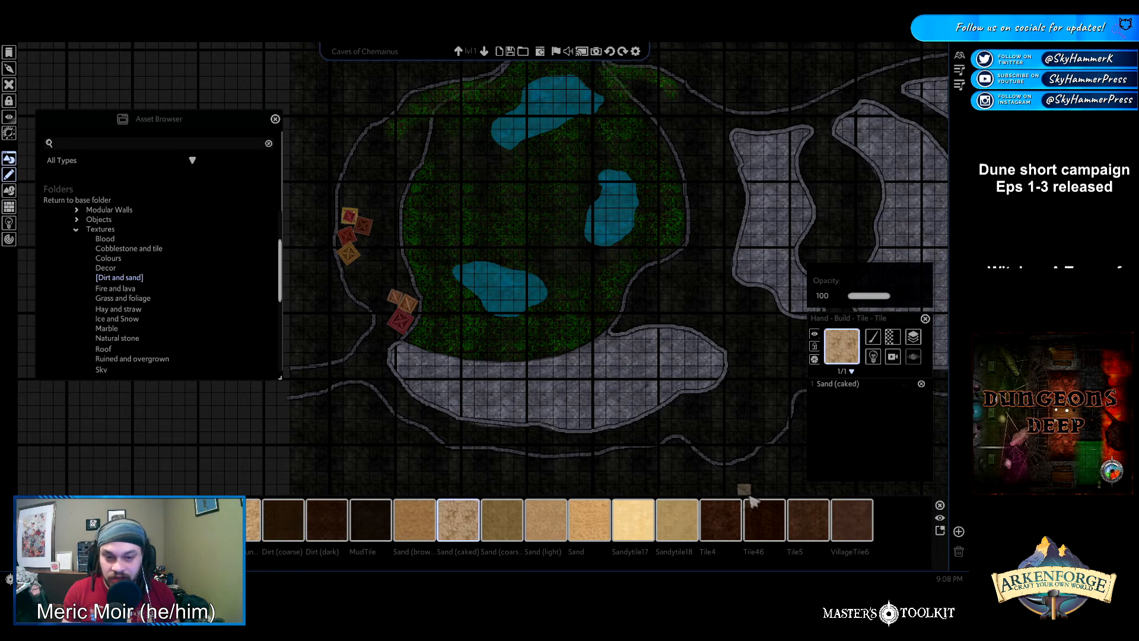
Tile Sand (caked) in one large rectangle over the cave map on level 1 and select the placed texture
scroll(356, 178, "down", 2)
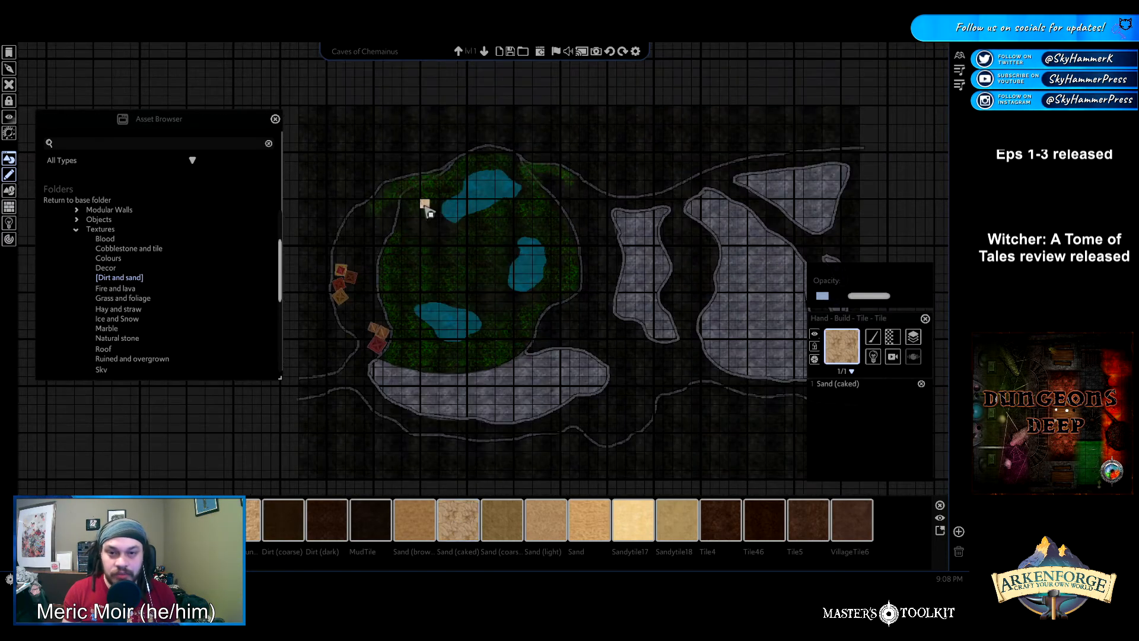
left_click_drag(309, 124, 861, 448)
right_click(343, 83)
left_click(415, 155)
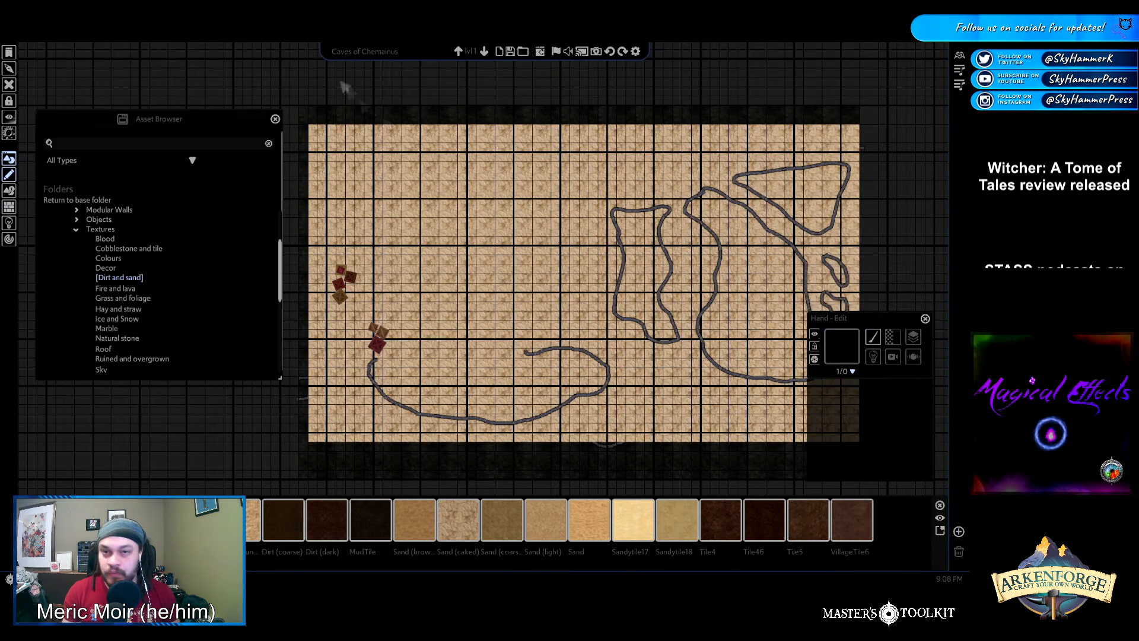
Turn on tile noise for the Sand (caked) rectangle and adjust its noise scale
scroll(632, 279, "up", 2)
left_click(893, 338)
left_click(675, 386)
left_click(838, 374)
left_click(855, 403)
mouse_move(486, 318)
left_mouse_down()
mouse_move(465, 319)
mouse_move(477, 317)
left_mouse_up()
left_click(483, 328)
Darken the Sand (caked) rectangle by lowering its brightness and set its opacity to 52
left_click(893, 334)
mouse_move(876, 367)
mouse_move(847, 345)
left_click(682, 352)
left_click(483, 328)
left_click(893, 336)
mouse_move(847, 349)
left_click(678, 375)
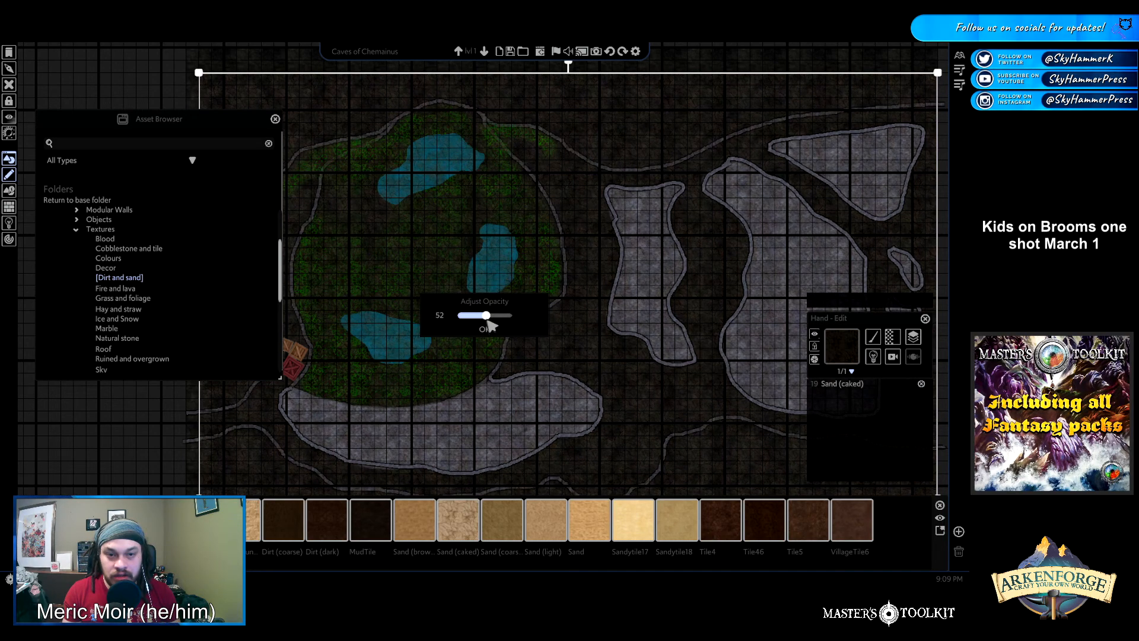
left_click(486, 329)
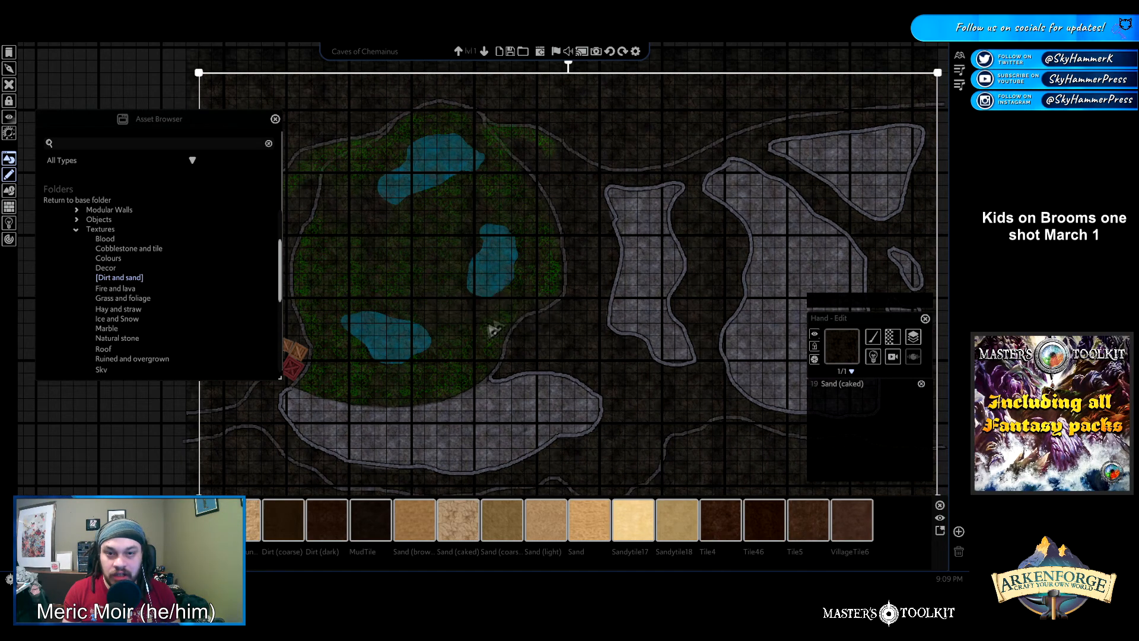
Deselect the sand texture, close the asset browser, and compare levels 0, 1 and 2 to examine the overlay's look
left_click(776, 59)
left_click(275, 118)
scroll(835, 220, "up", 1)
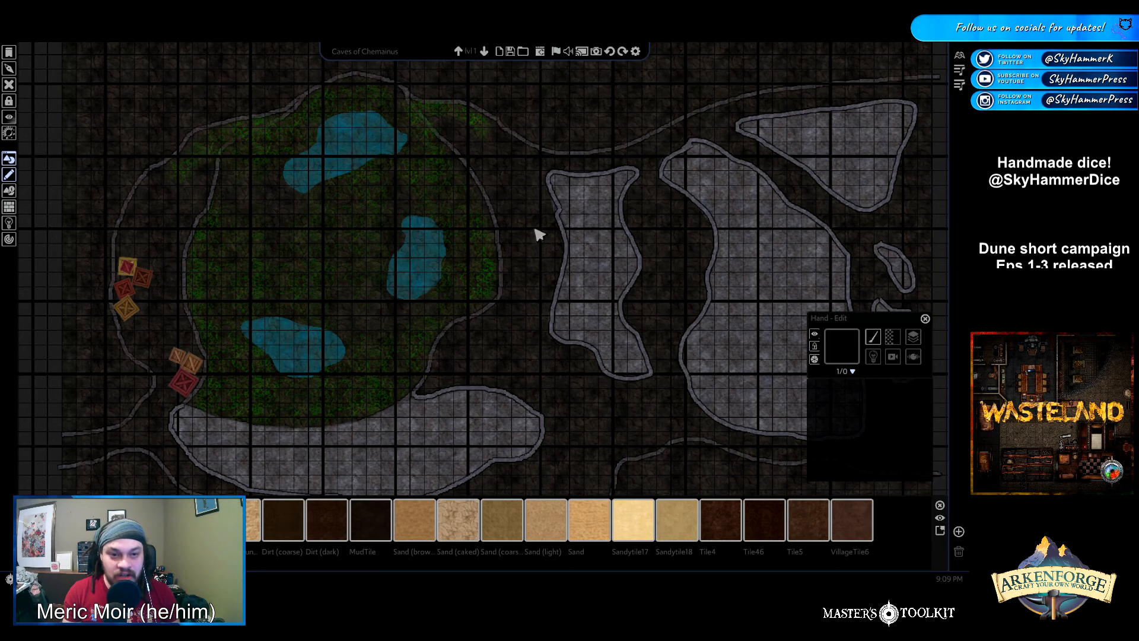
scroll(539, 235, "down", 2)
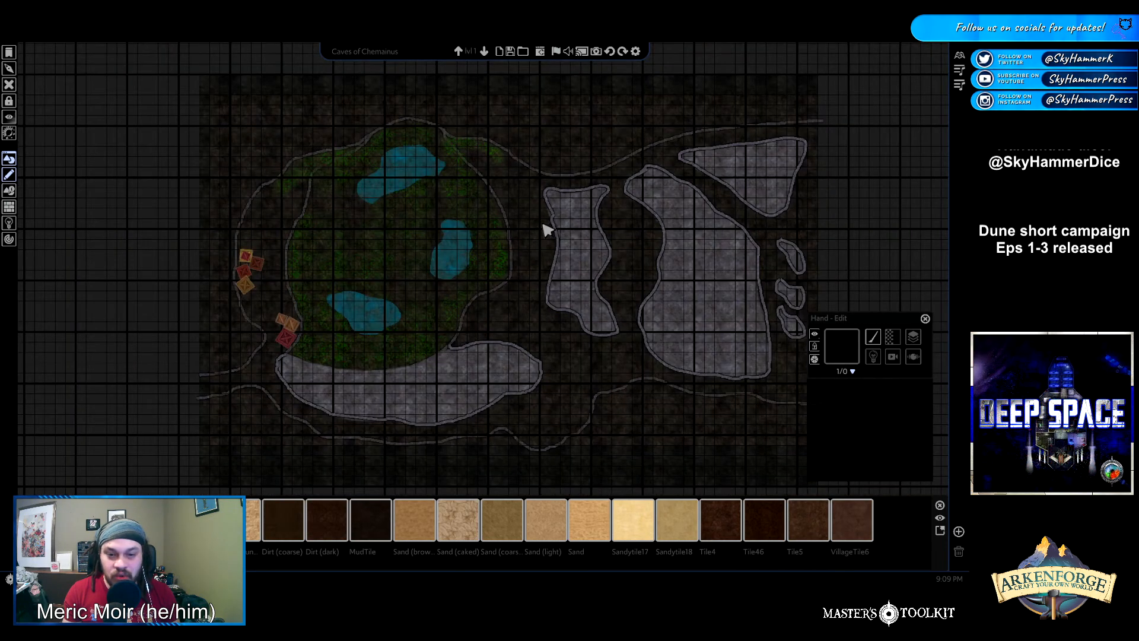
scroll(547, 230, "up", 2)
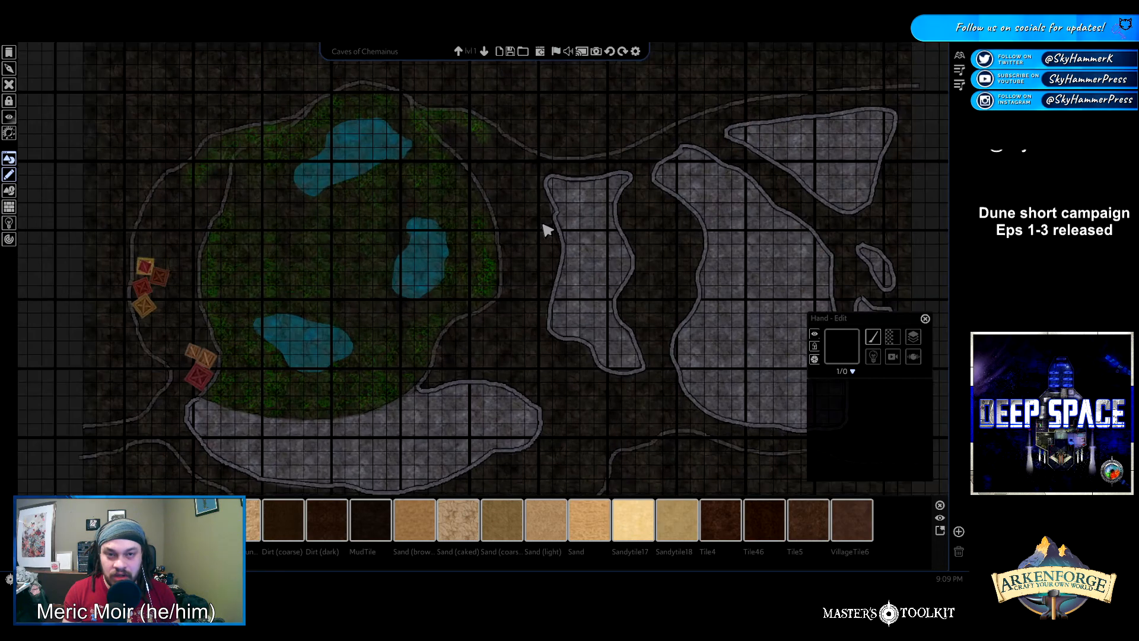
left_click(485, 52)
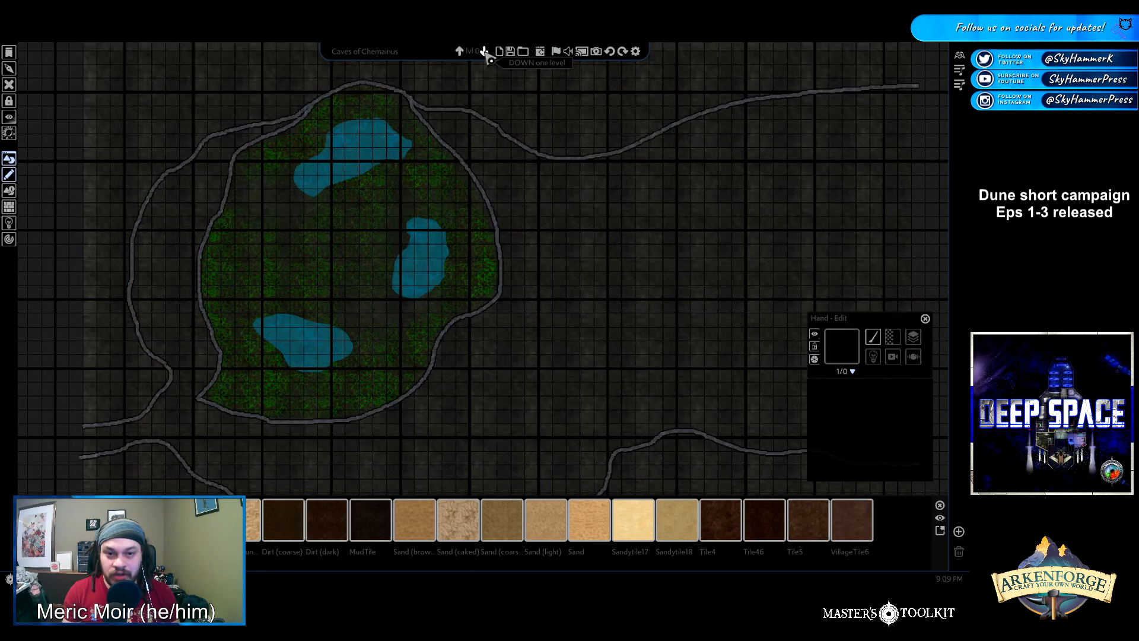
left_click(461, 52)
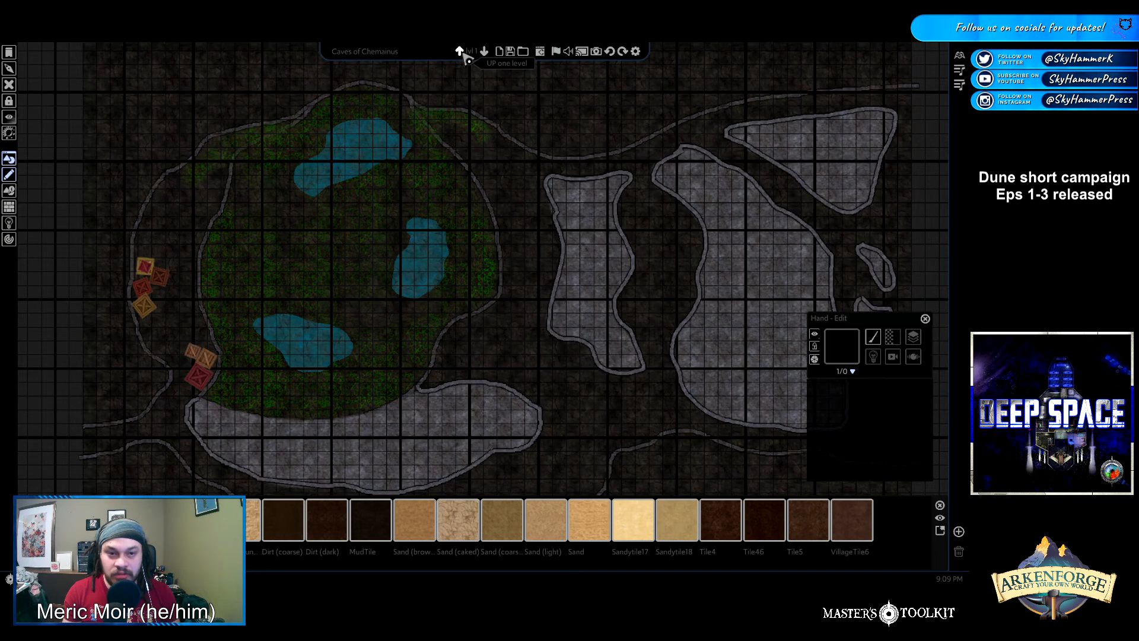
left_click(461, 52)
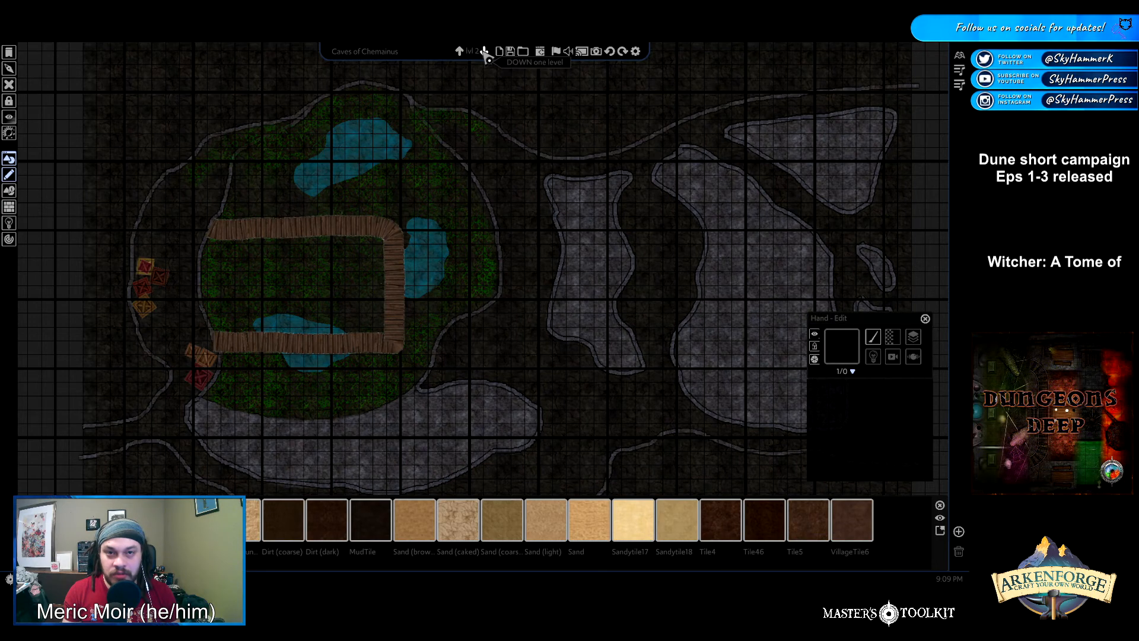
left_click(485, 53)
left_click(485, 52)
left_click(459, 52)
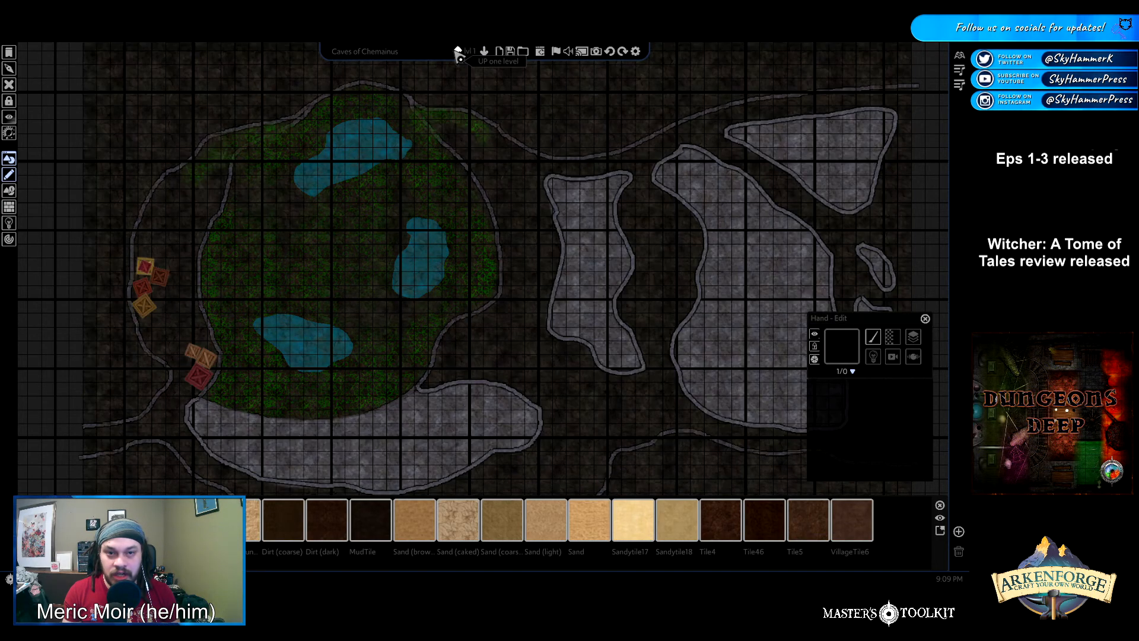
Delete the Sand (caked) rectangle from level 1
left_click(243, 98)
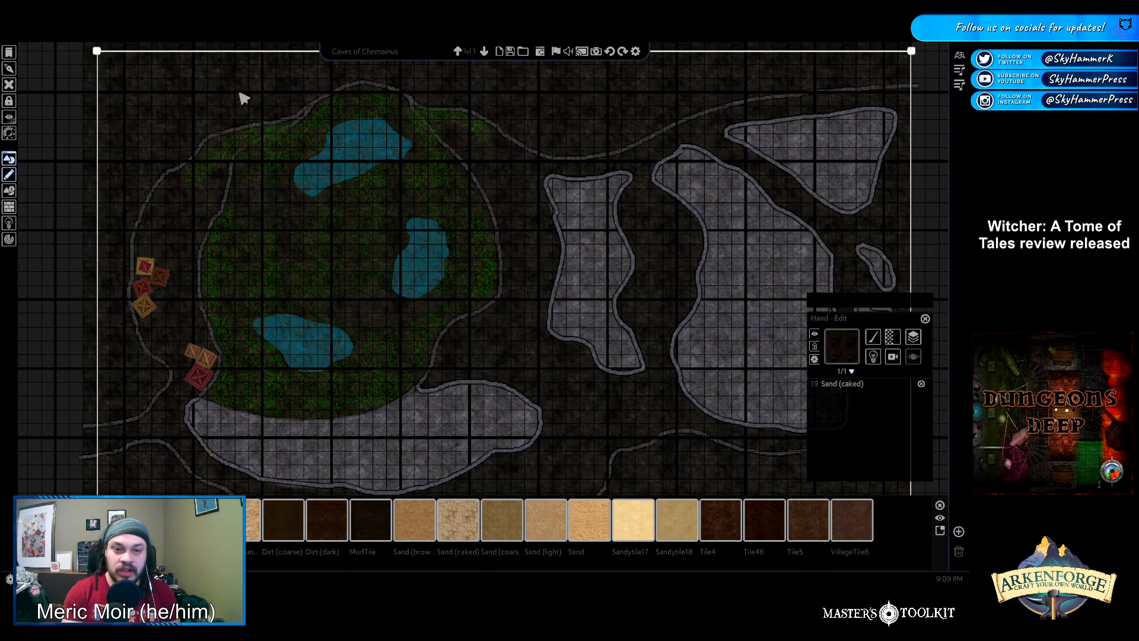
key("Delete")
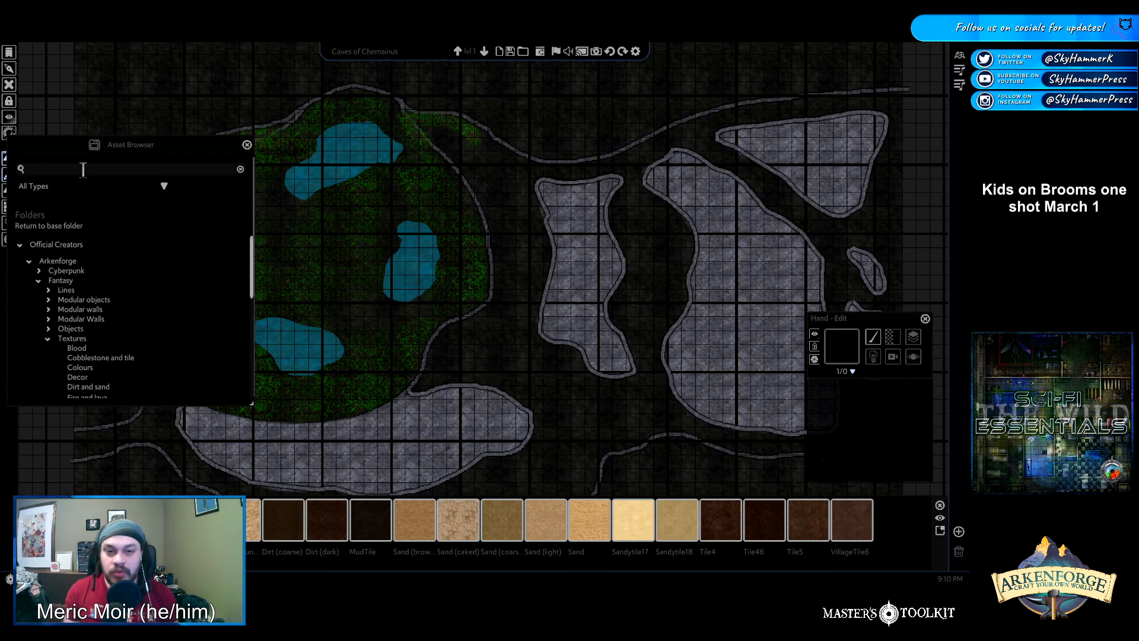
Place a small VegetationTile rectangle in tile mode just below the narrow middle rock formation and nudge it slightly southwest
scroll(620, 380, "up", 3)
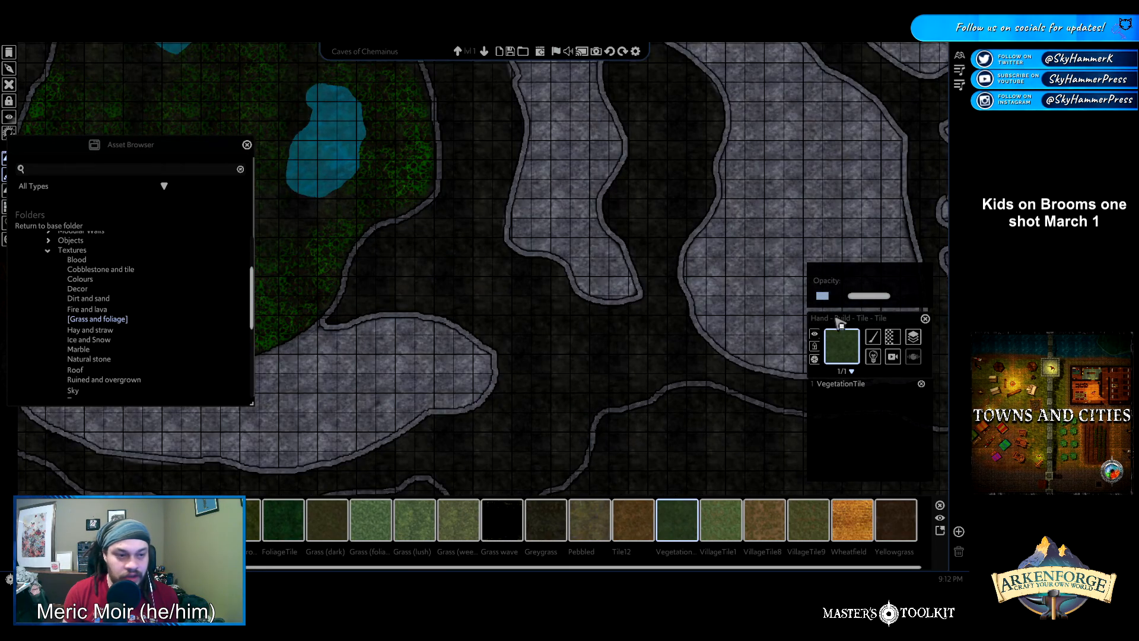
left_click(876, 340)
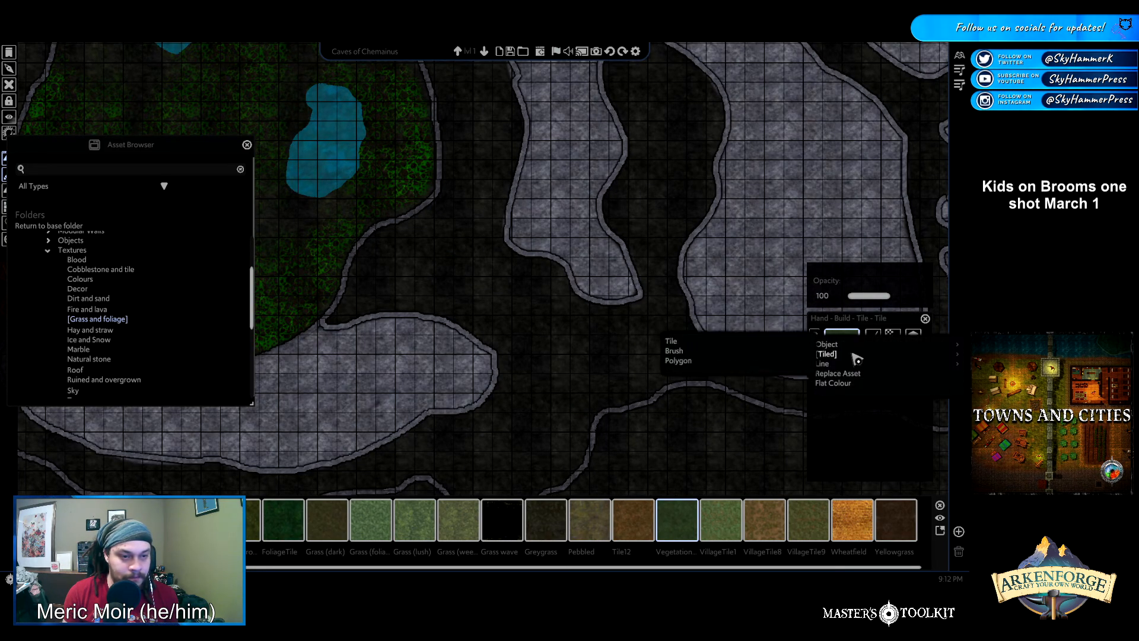
left_click(691, 346)
left_click_drag(521, 307, 656, 382)
key("Escape")
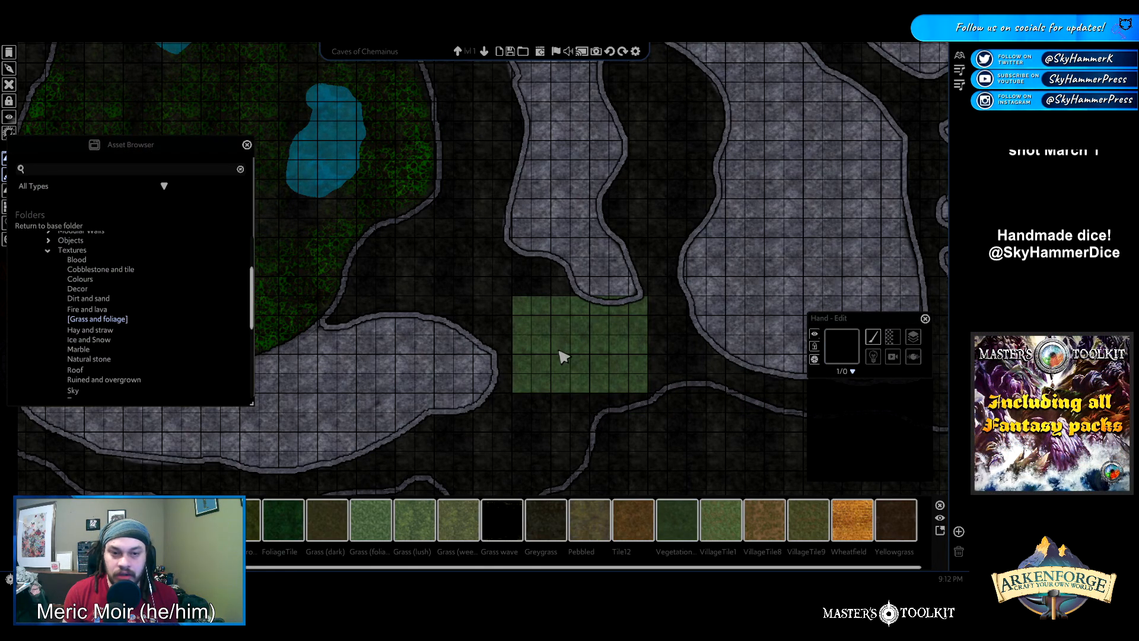
left_click(564, 355)
mouse_move(572, 348)
left_mouse_down()
mouse_move(562, 374)
mouse_move(565, 351)
left_mouse_up()
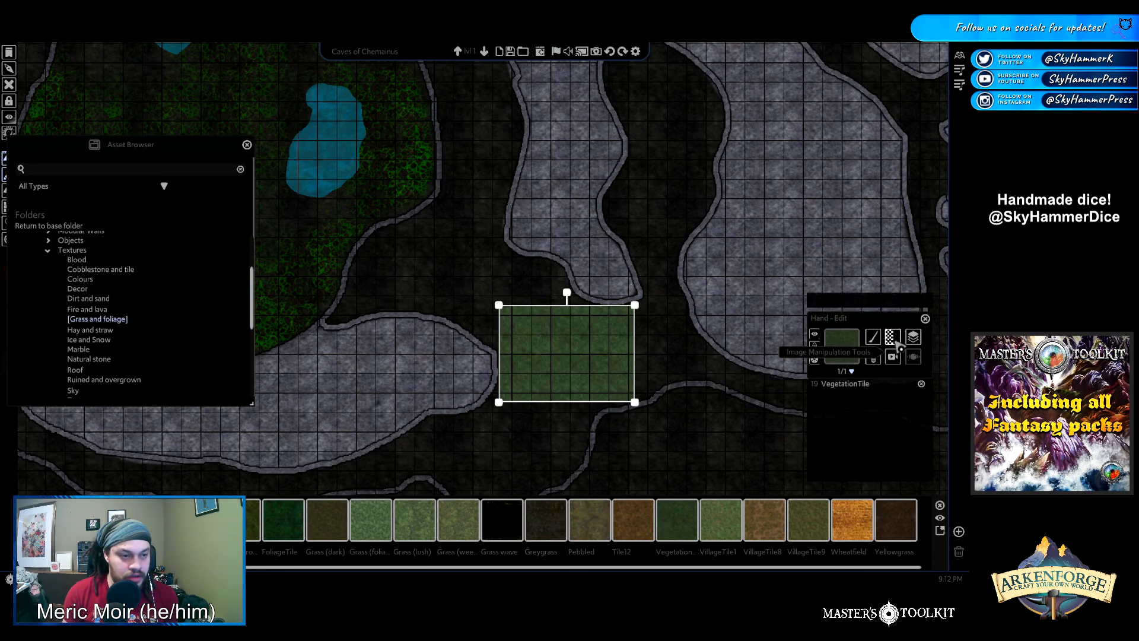
Turn on tile noise for the VegetationTile rectangle and set its noise scale to 13
left_click(894, 341)
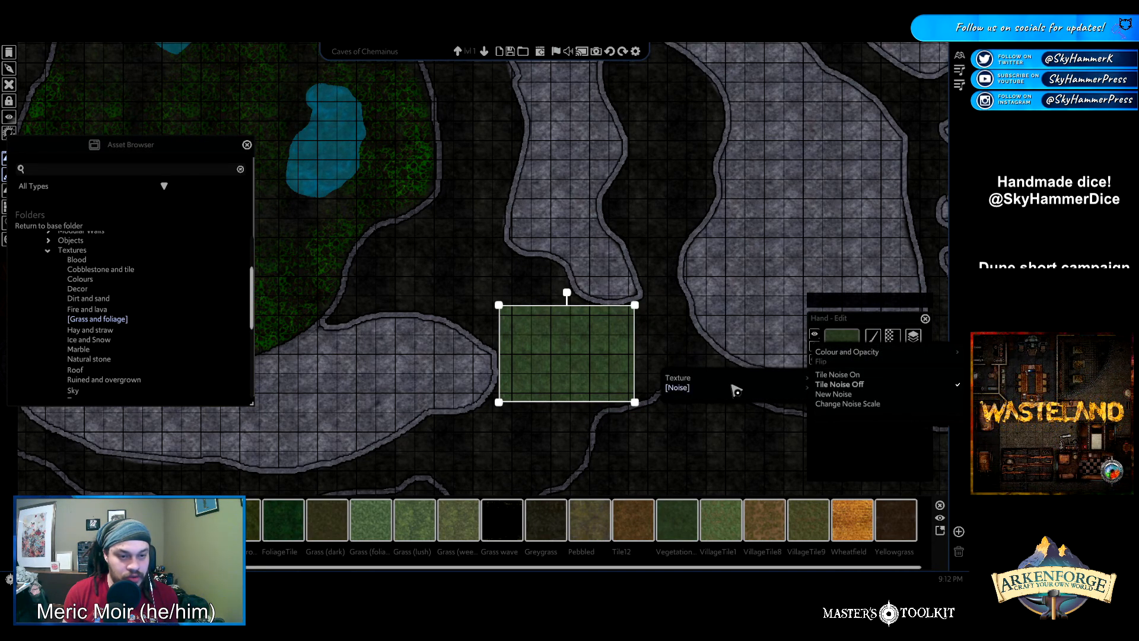
left_click(842, 375)
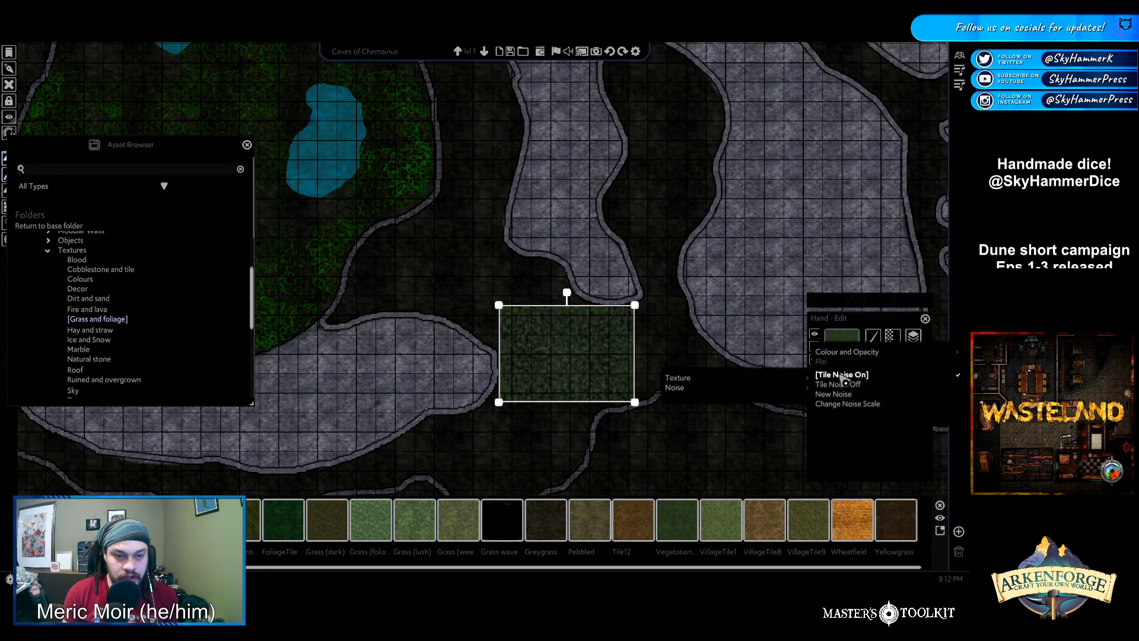
left_click(847, 404)
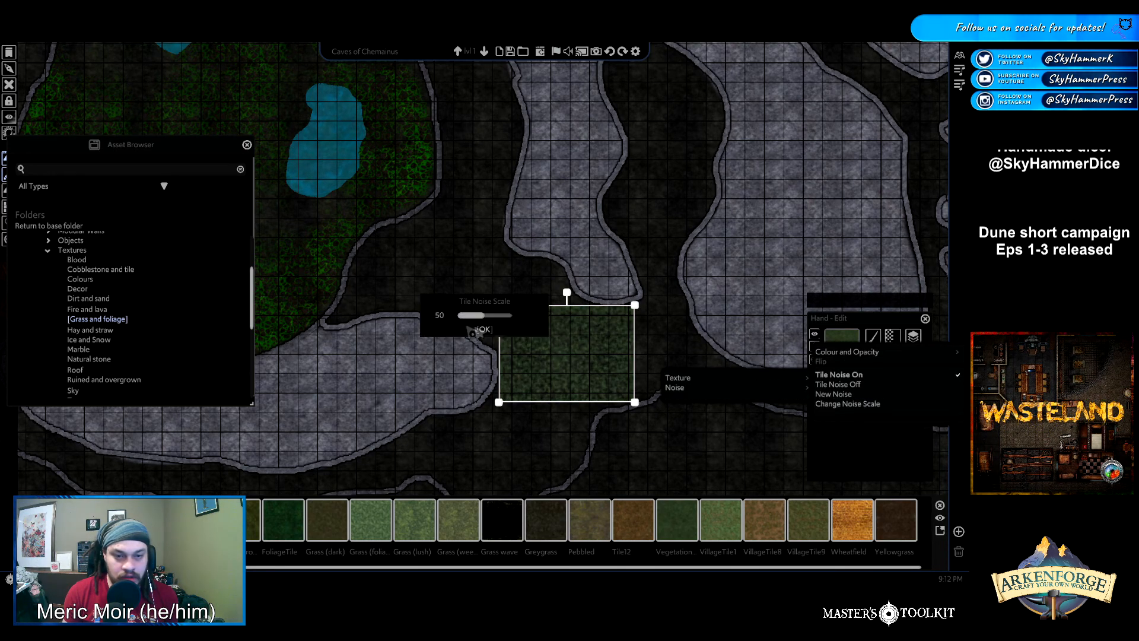
left_click_drag(481, 316, 473, 319)
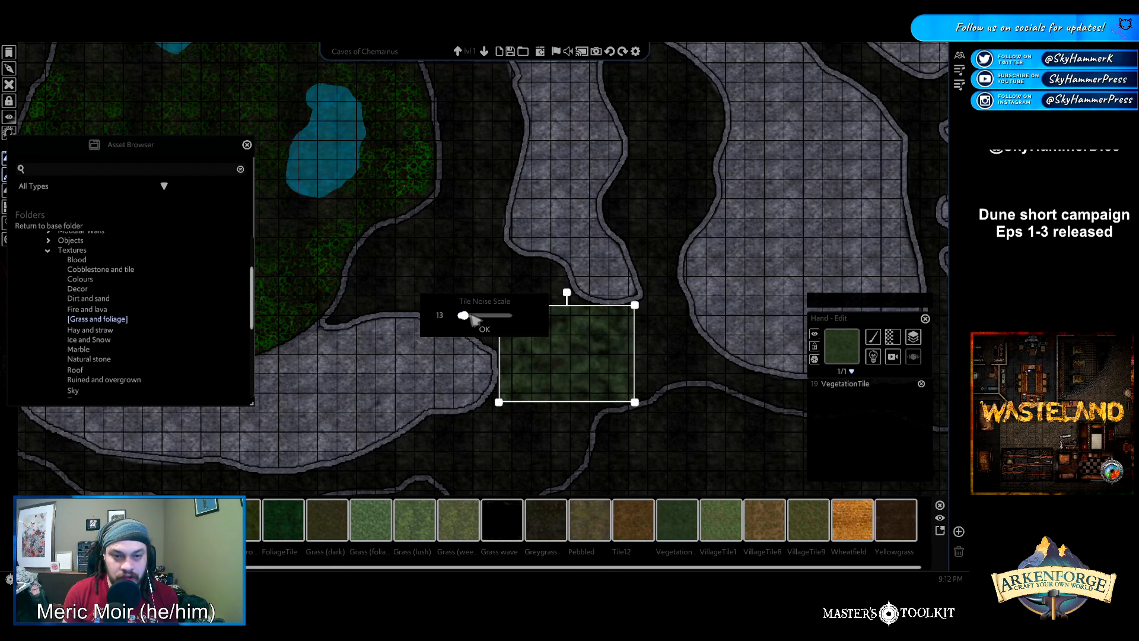
left_click(669, 369)
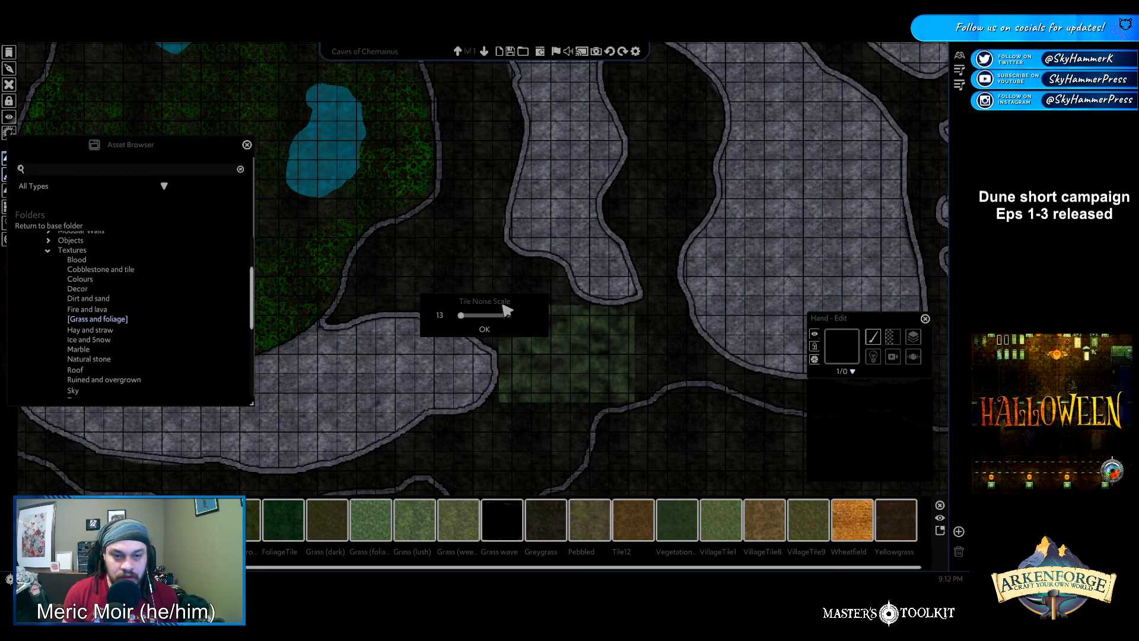
left_click(485, 329)
Enlarge the VegetationTile rectangle northwestward so it overlaps the neighbouring rock formations, and generate new tile noise for it
left_click(569, 349)
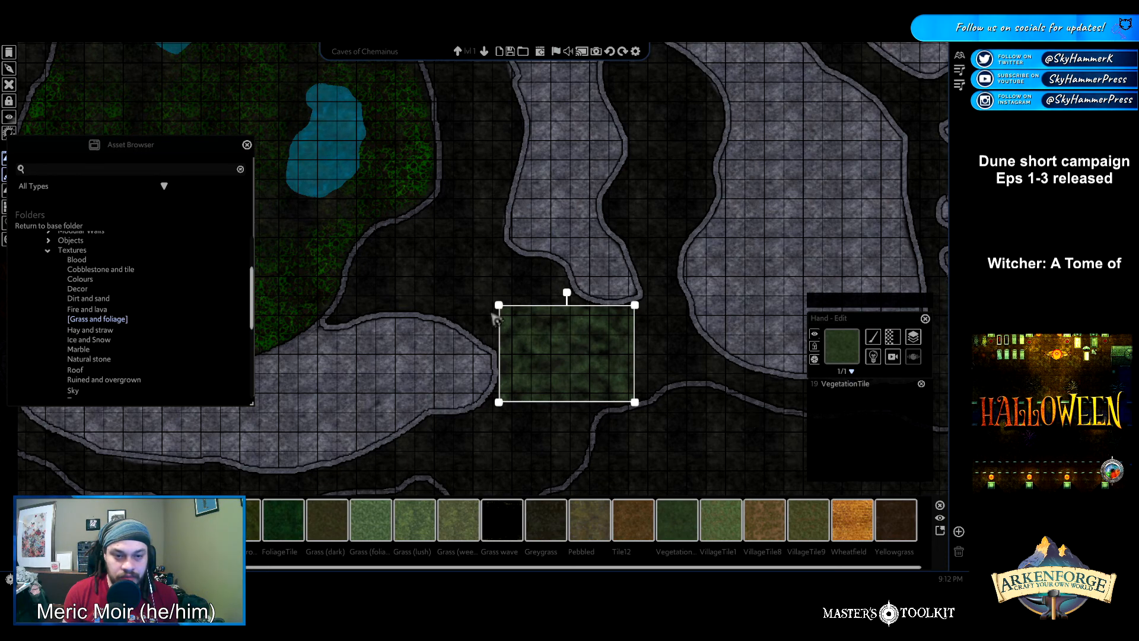
left_click_drag(498, 305, 460, 277)
left_click(852, 371)
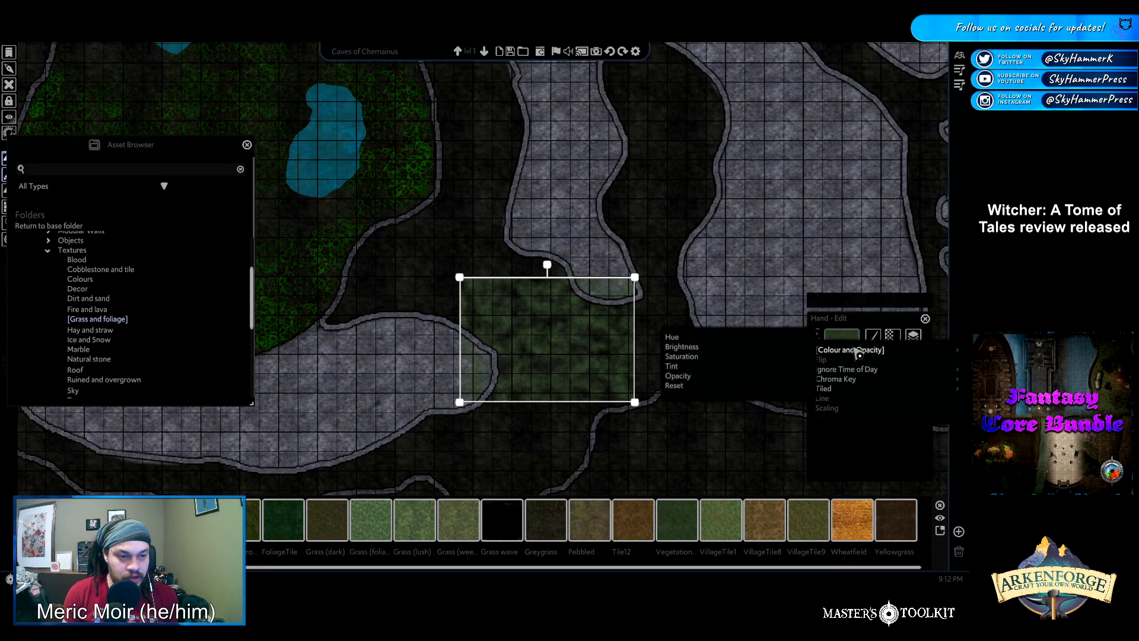
mouse_move(845, 392)
mouse_move(749, 388)
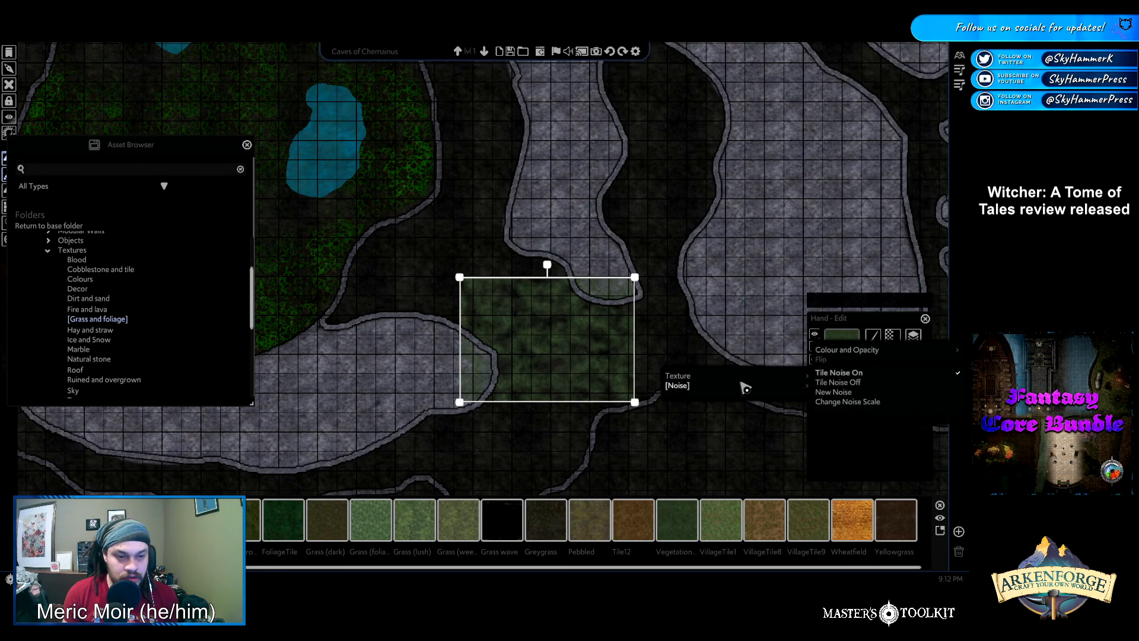
left_click(838, 393)
left_click(839, 393)
left_click(839, 394)
left_click(839, 394)
left_click(840, 396)
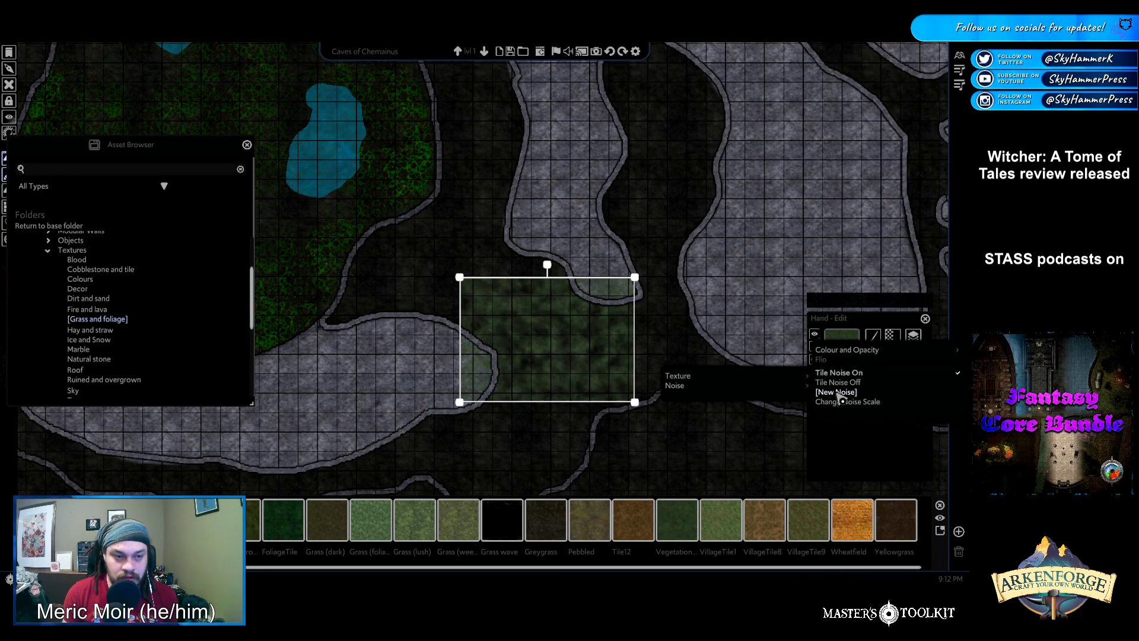
Lower the VegetationTile rectangle's tile noise scale and deselect the rectangle
left_click(846, 403)
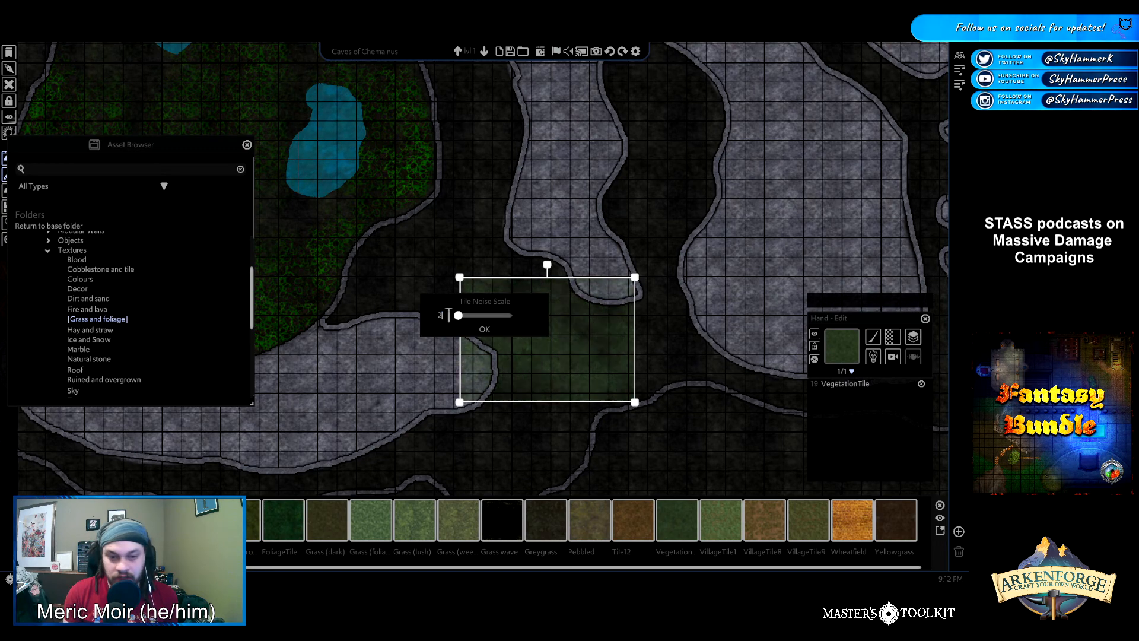
left_click(484, 329)
left_click(736, 421)
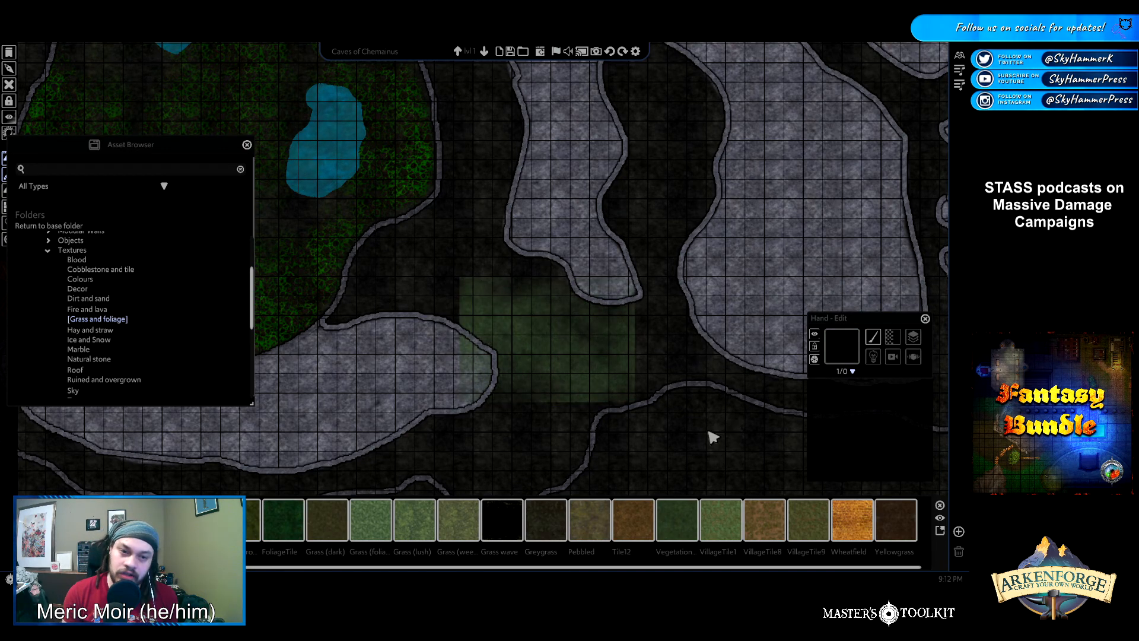
Stretch the VegetationTile rectangle over the entire cave map on level 1 and deselect it
scroll(712, 438, "down", 1)
scroll(710, 437, "down", 4)
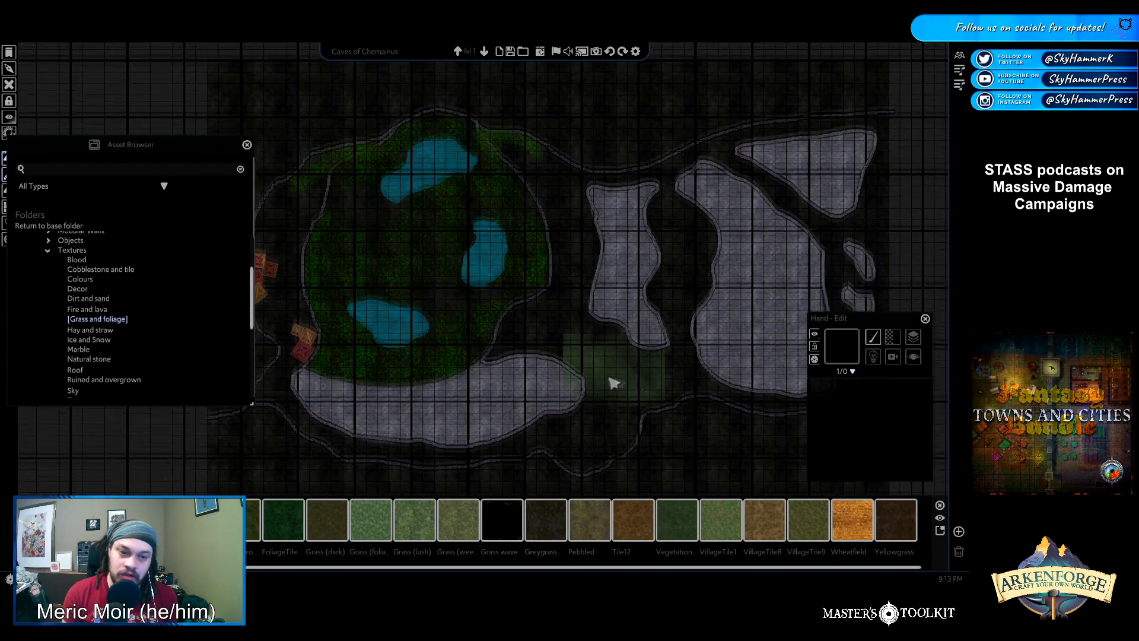
scroll(630, 359, "down", 2)
left_click(627, 337)
left_click_drag(624, 341, 864, 458)
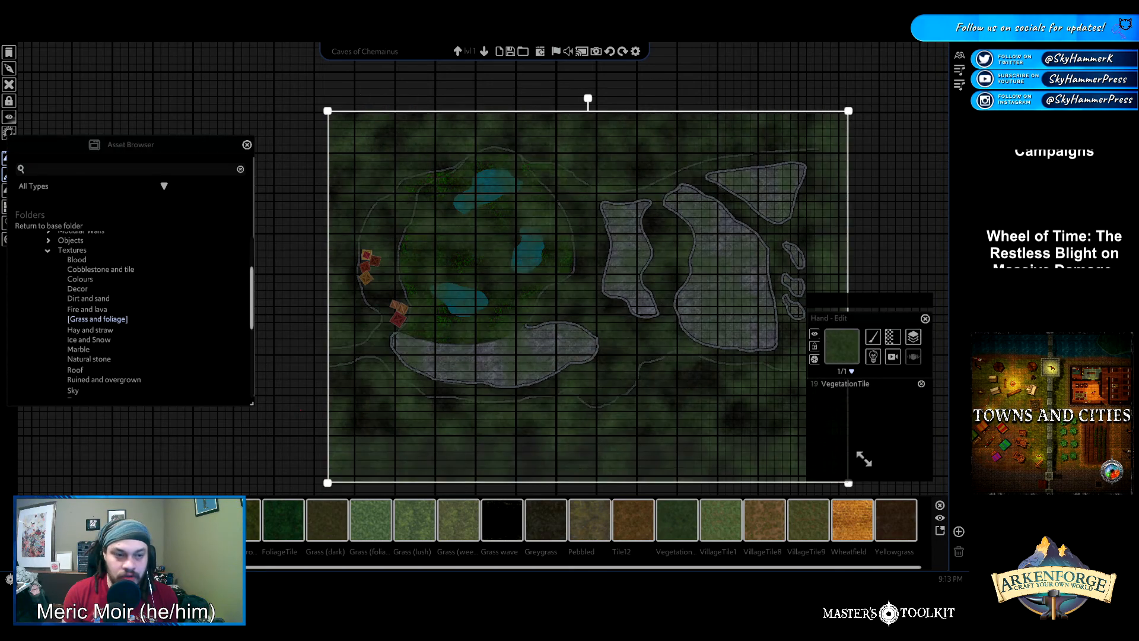
left_click(925, 214)
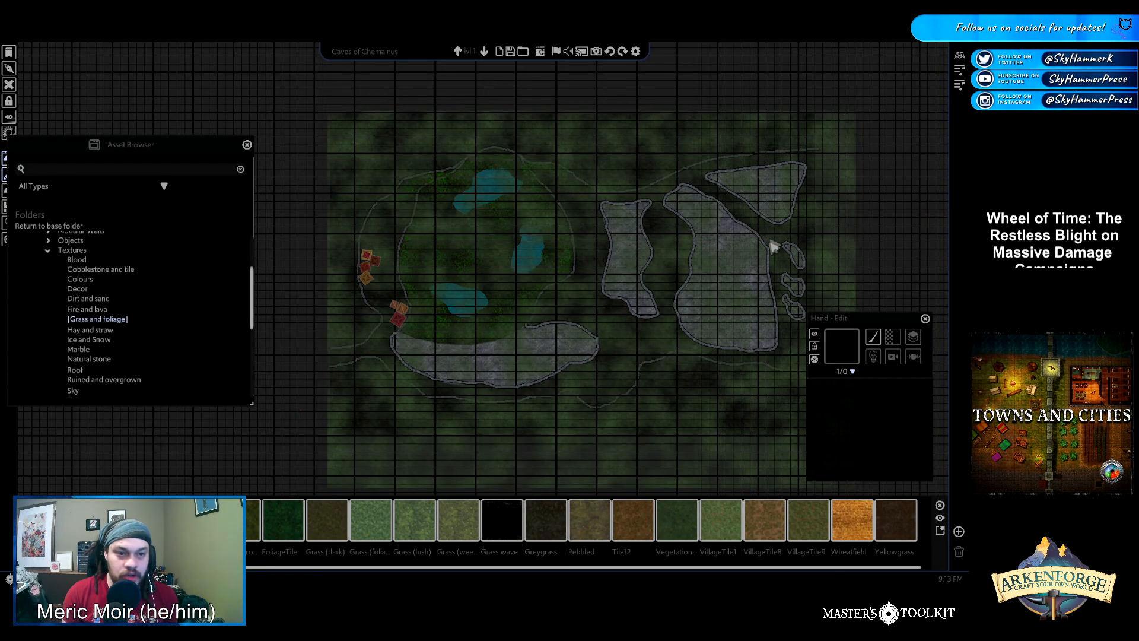
Set the VegetationTile overlay's opacity to 46 and deselect it
scroll(768, 247, "up", 5)
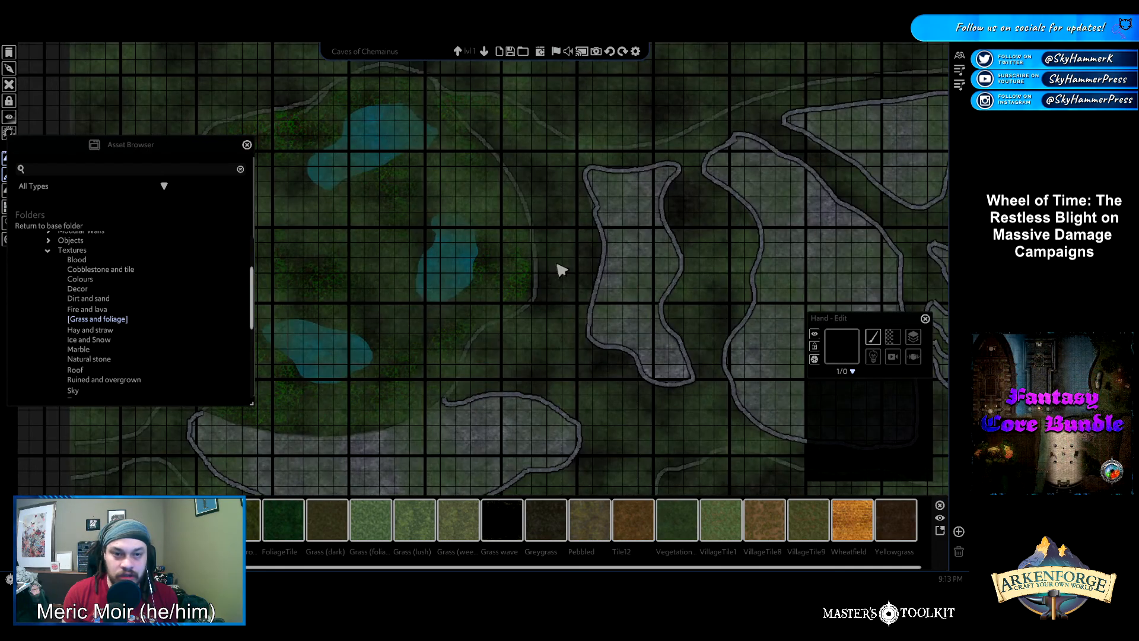
left_click(561, 270)
left_click(921, 348)
mouse_move(878, 350)
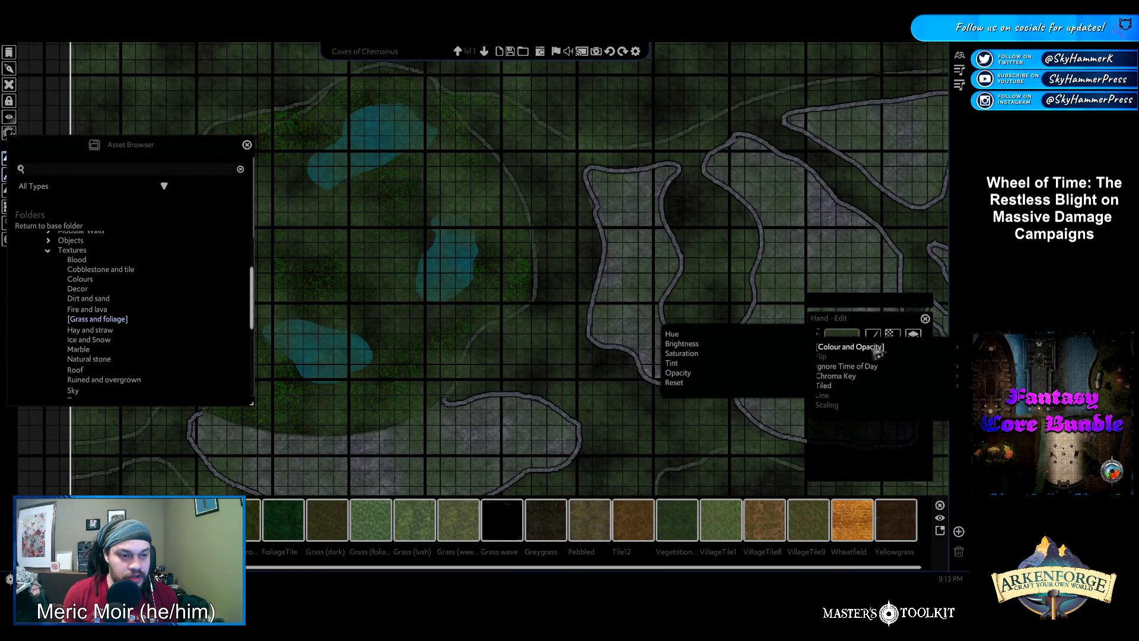
left_click(709, 379)
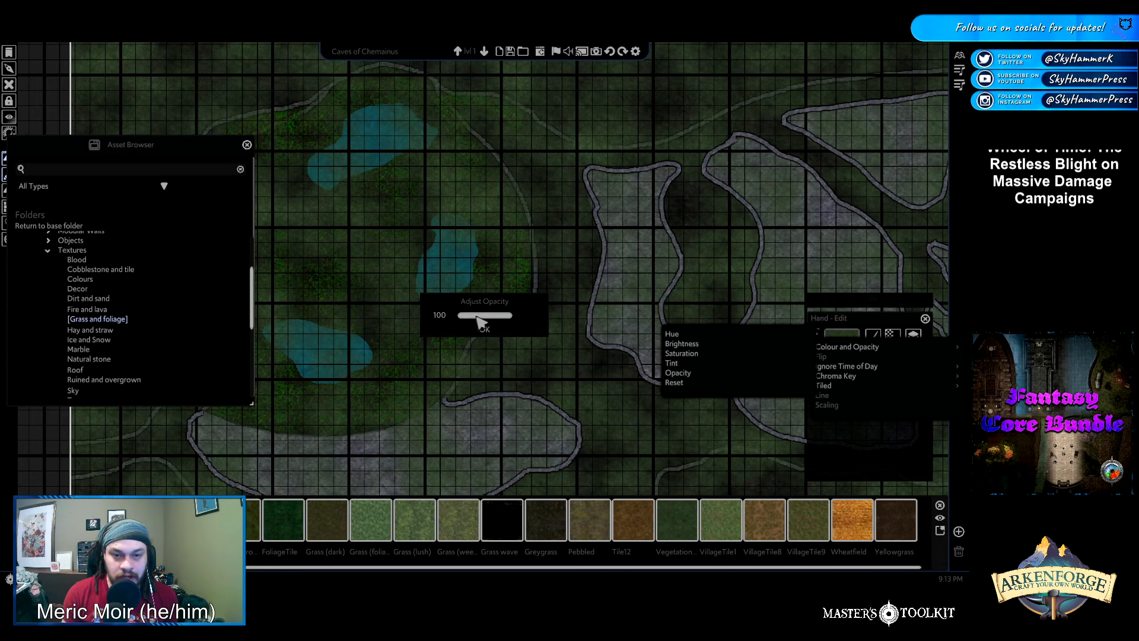
left_click(477, 318)
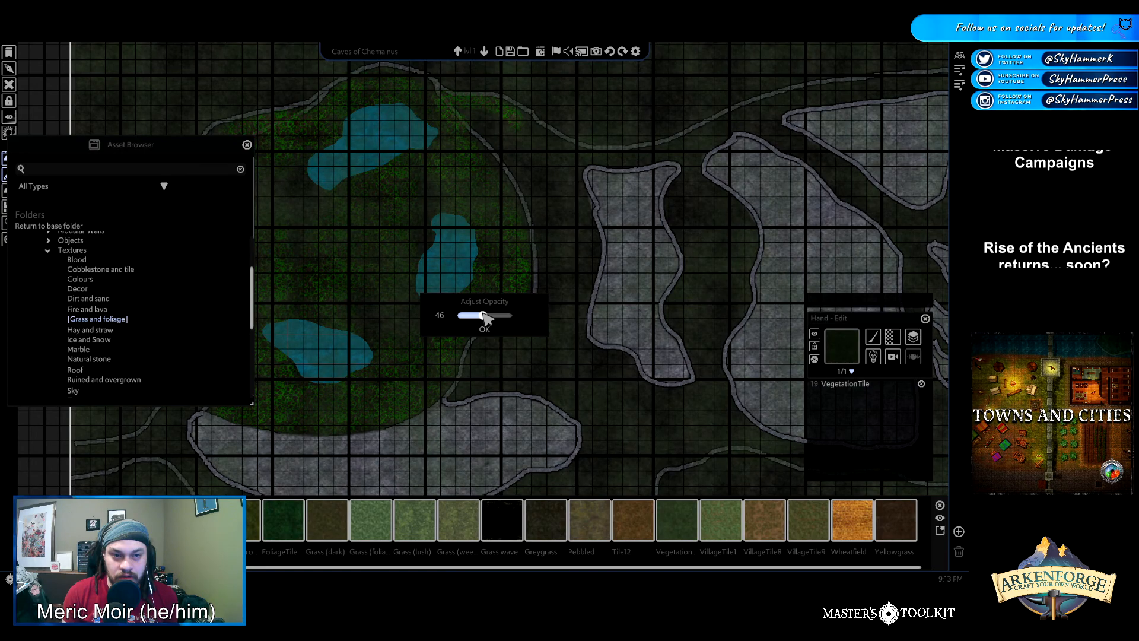
left_click(483, 328)
scroll(623, 356, "down", 3)
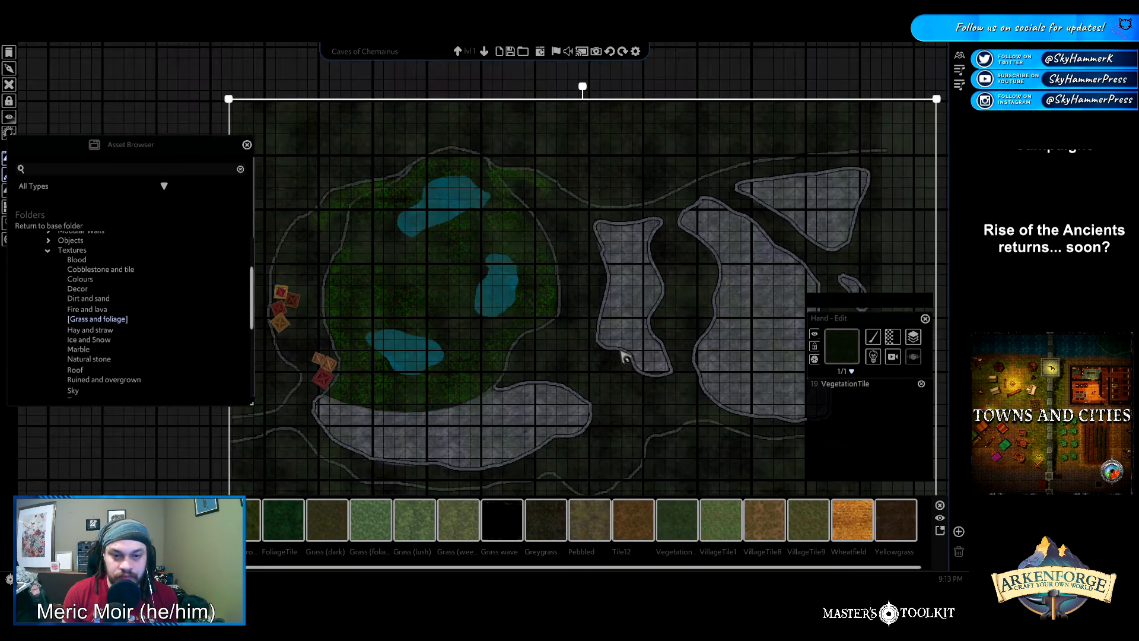
left_click(941, 182)
Move the map-wide VegetationTile overlay from level 1 down to level 0 and deselect it
scroll(860, 279, "up", 5)
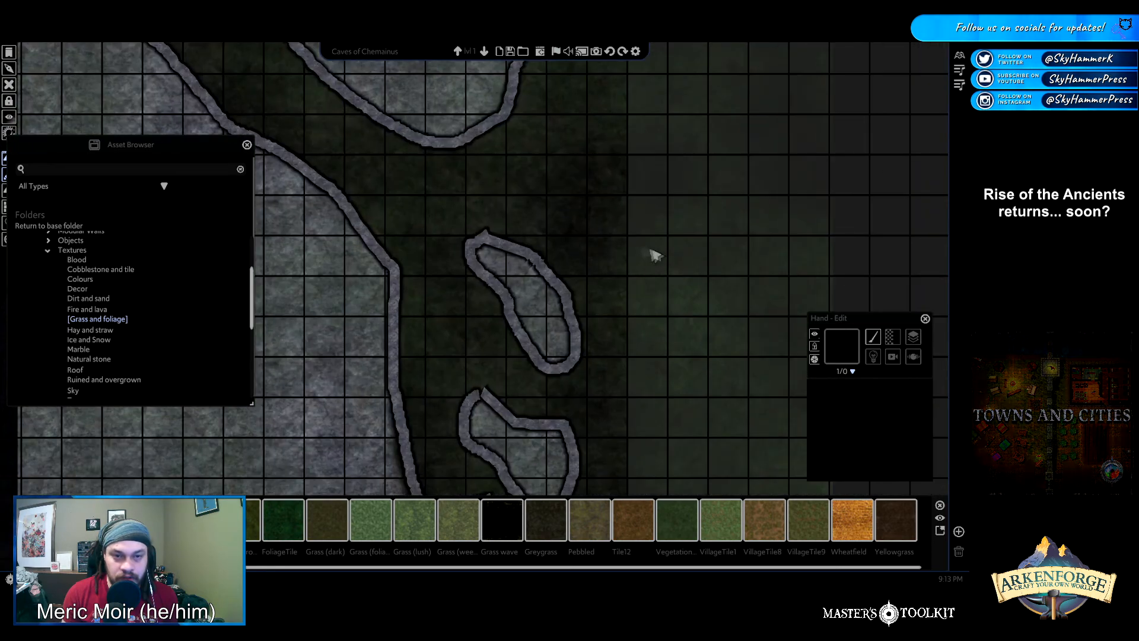
scroll(658, 254, "up", 3)
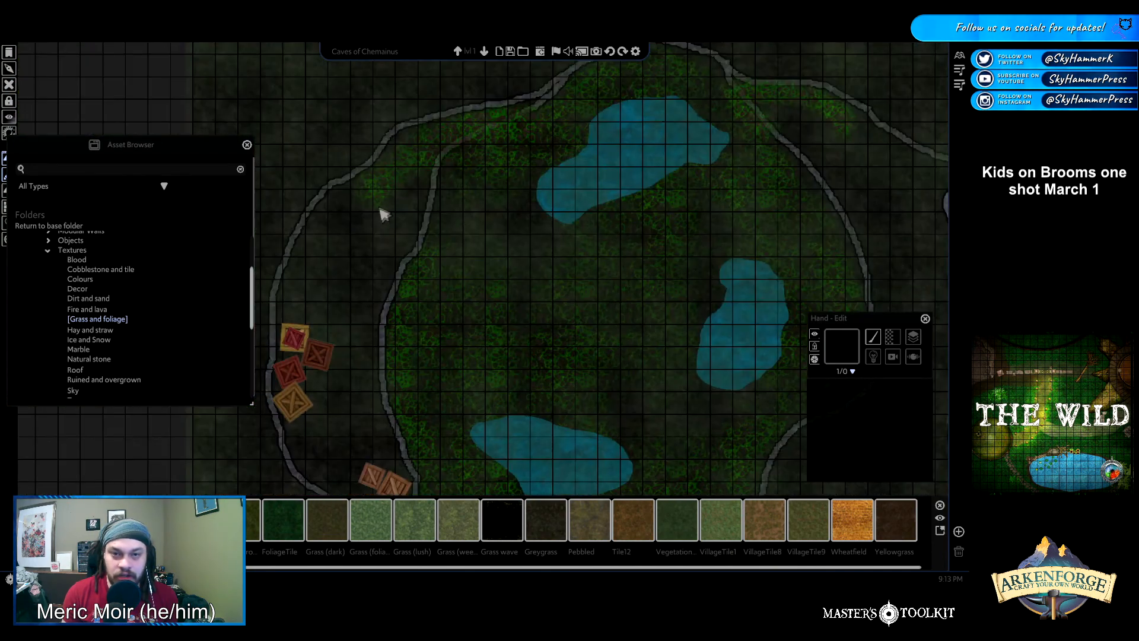
key("d")
key("s")
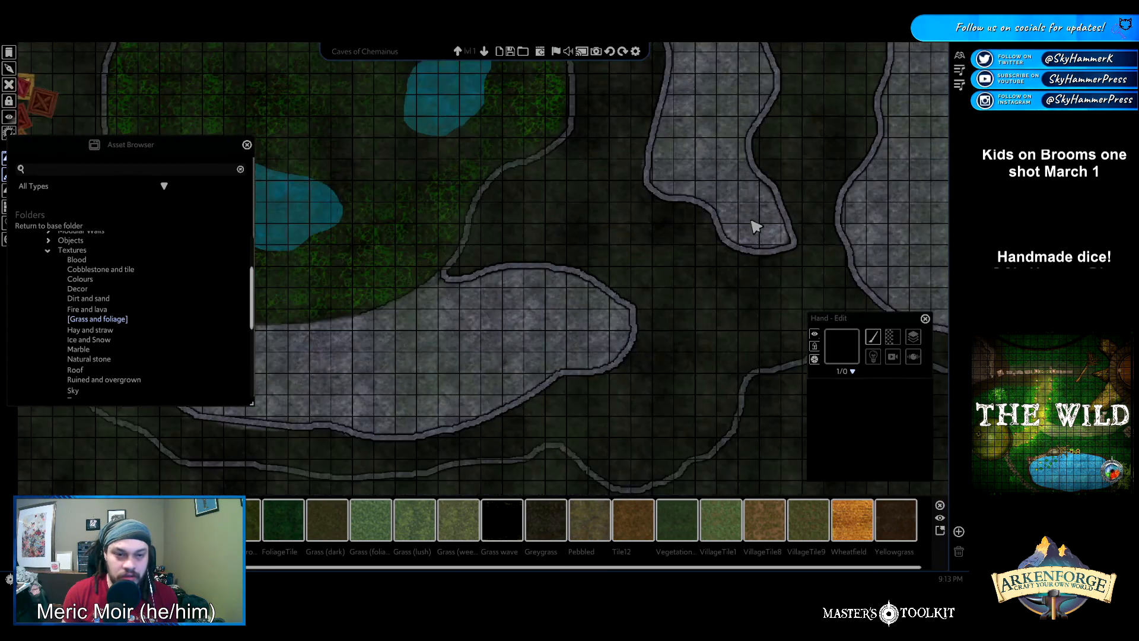
key("d")
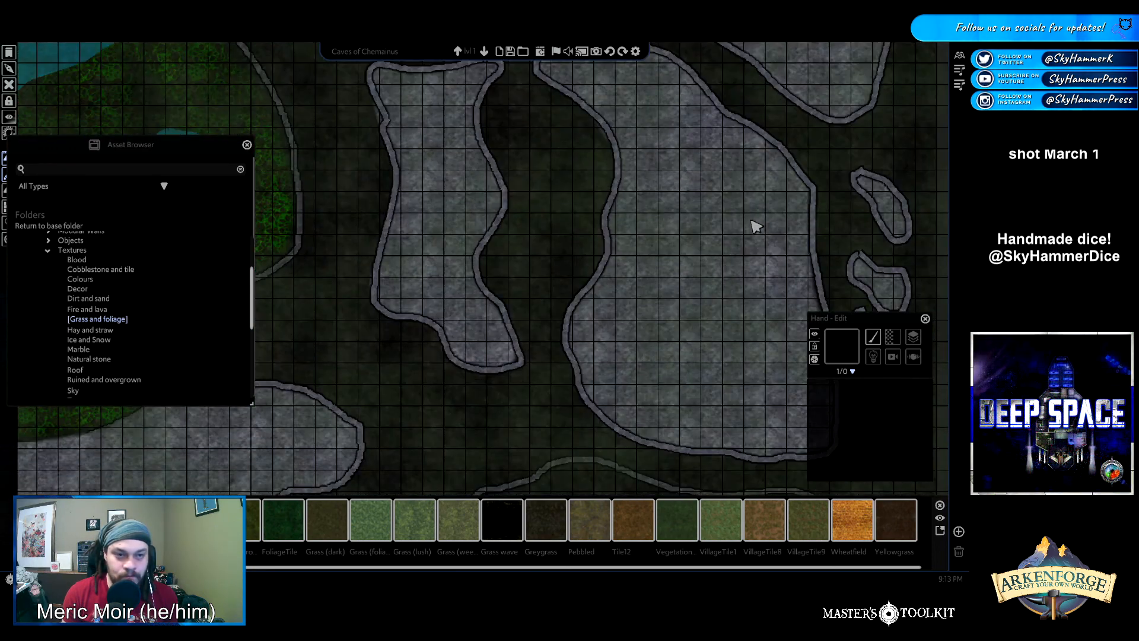
key("a")
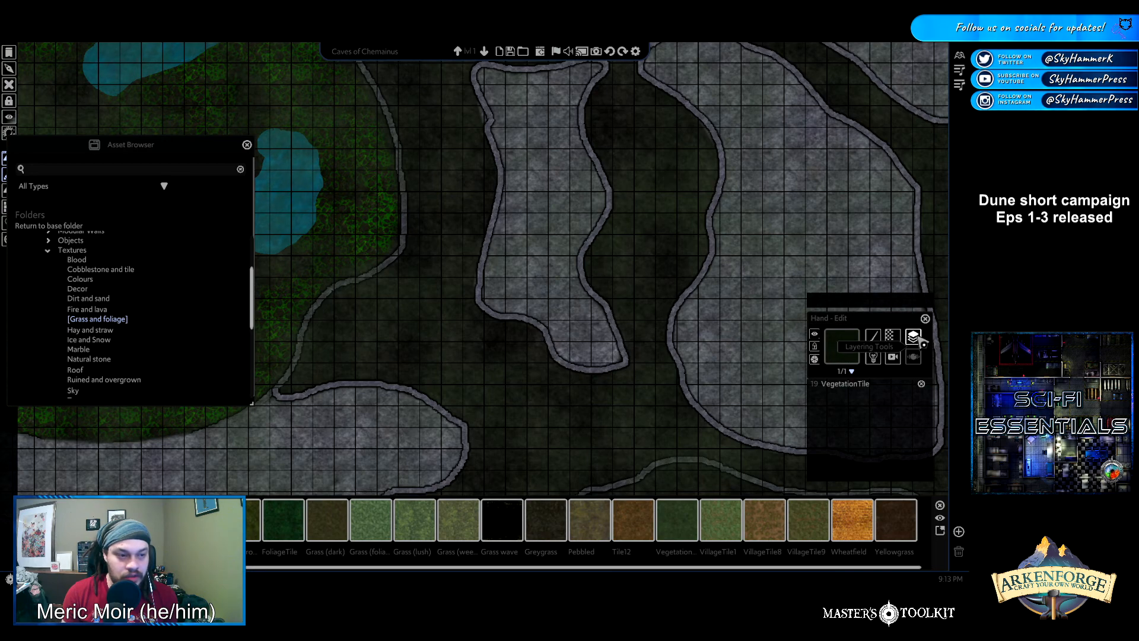
left_click(914, 338)
mouse_move(915, 351)
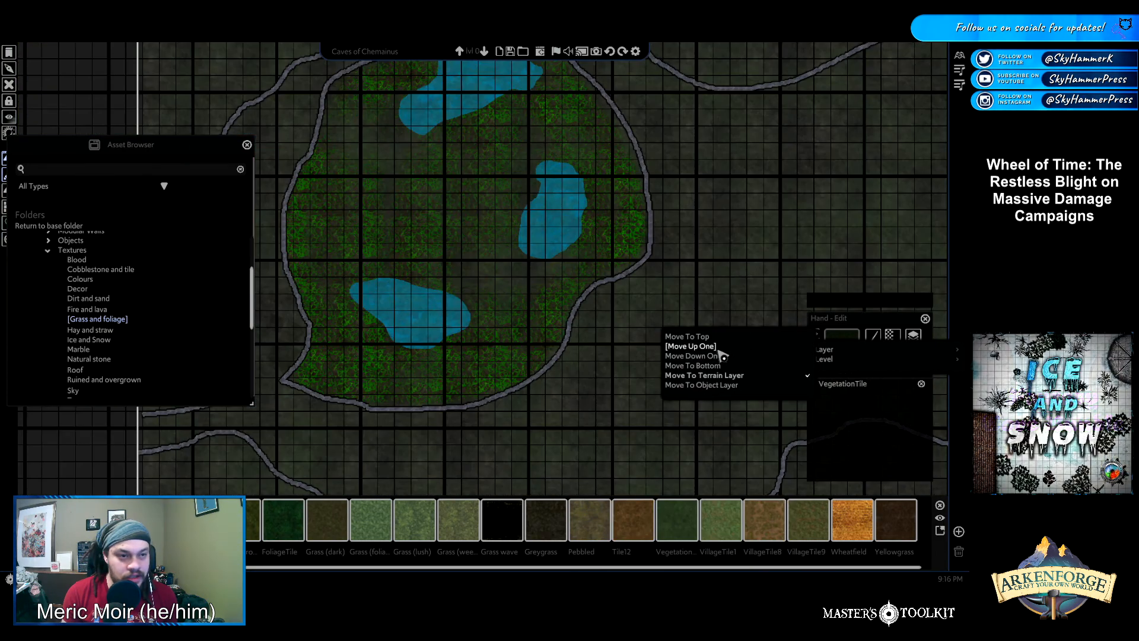
left_click(766, 214)
scroll(720, 348, "down", 5)
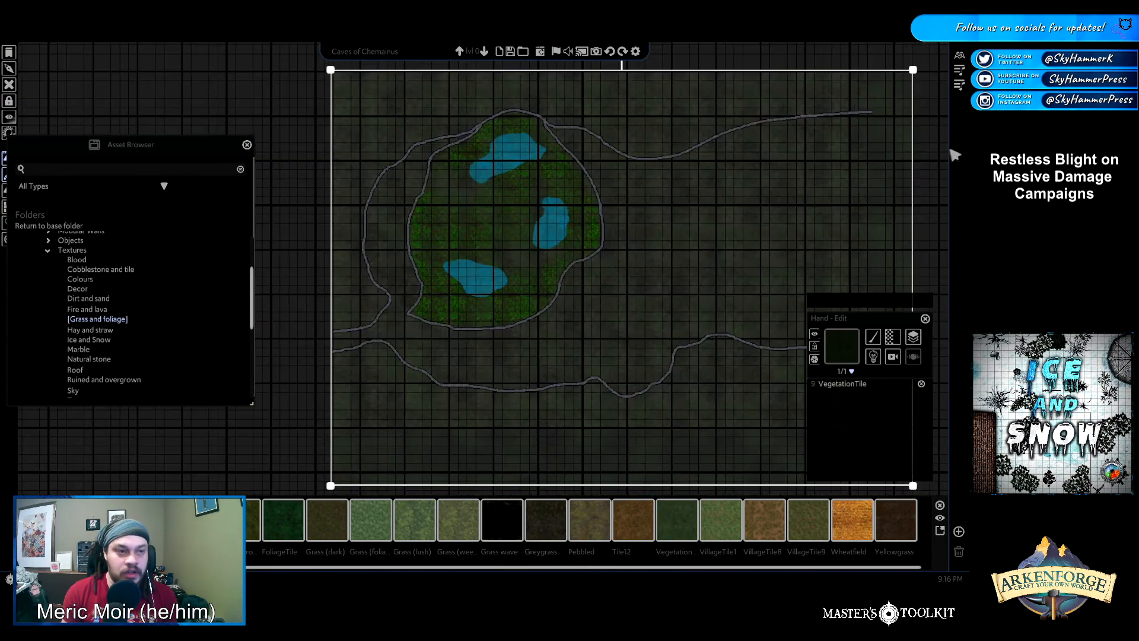
left_click(927, 159)
Examine how the VegetationTile overlay blends with the cave floor, grass and ponds on level 0
scroll(686, 356, "up", 5)
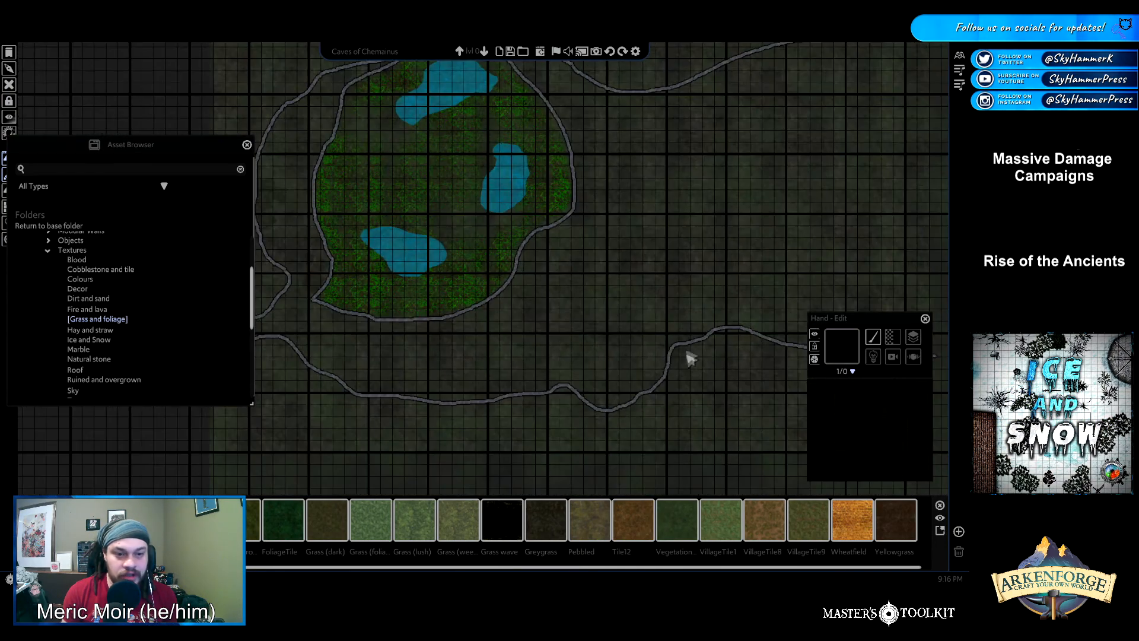
scroll(278, 380, "down", 5)
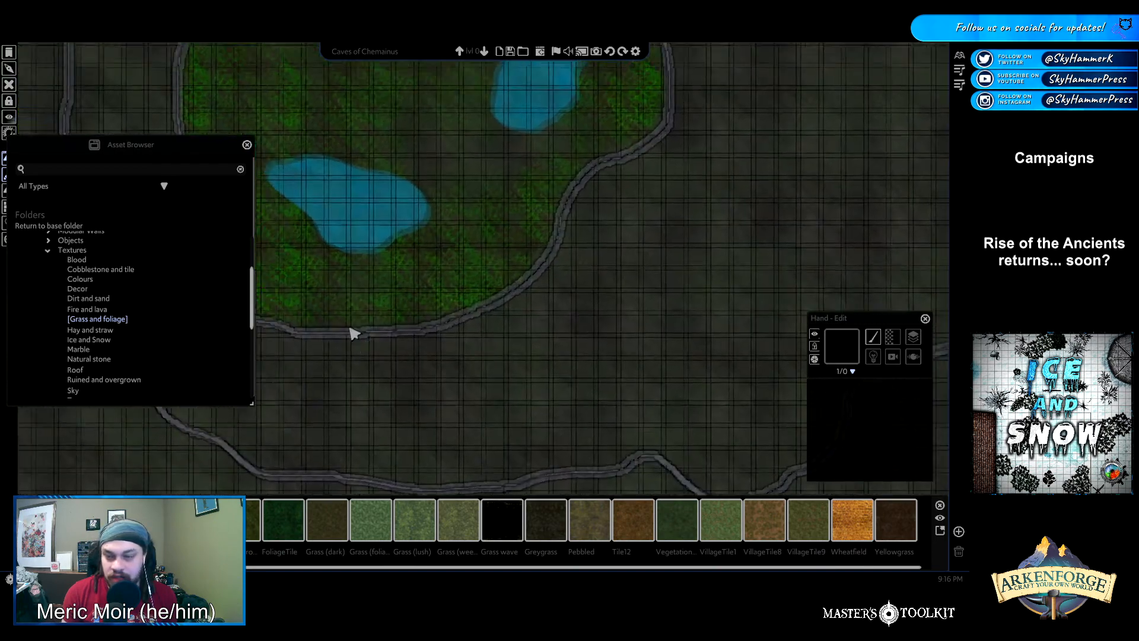
scroll(339, 221, "up", 5)
scroll(356, 159, "down", 3)
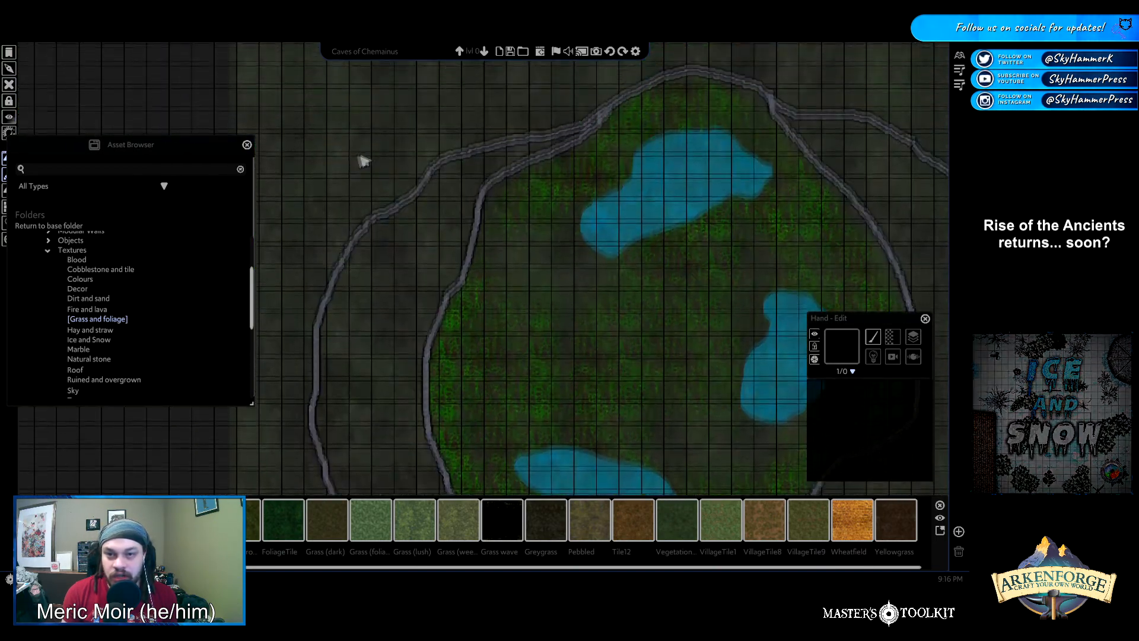
scroll(503, 172, "up", 3)
scroll(511, 172, "down", 3)
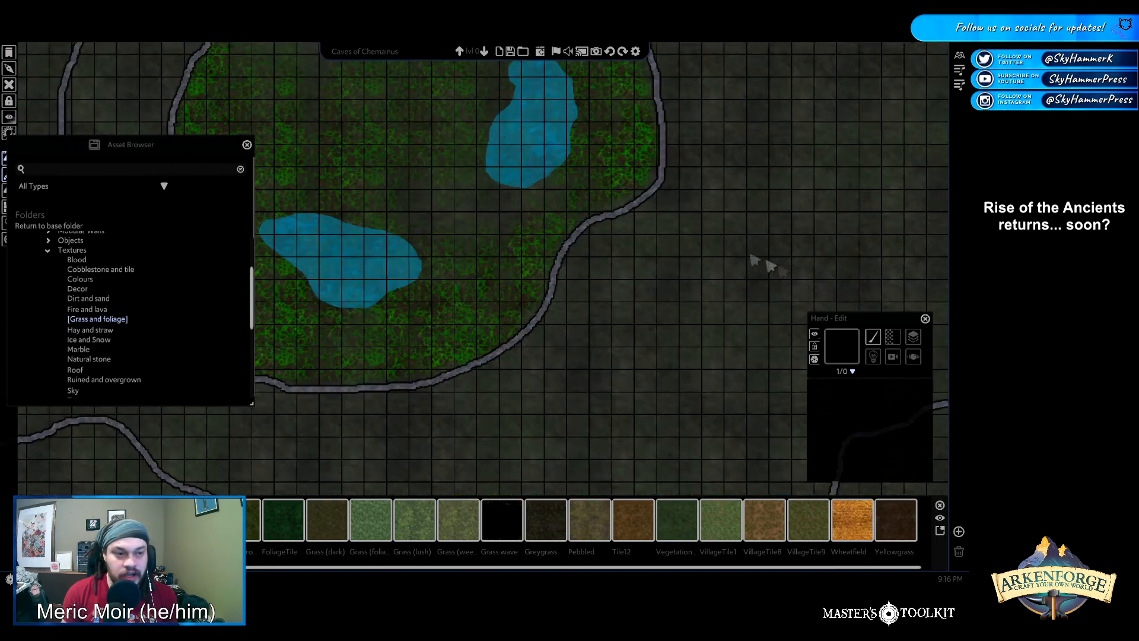
scroll(617, 181, "up", 3)
scroll(585, 177, "down", 5)
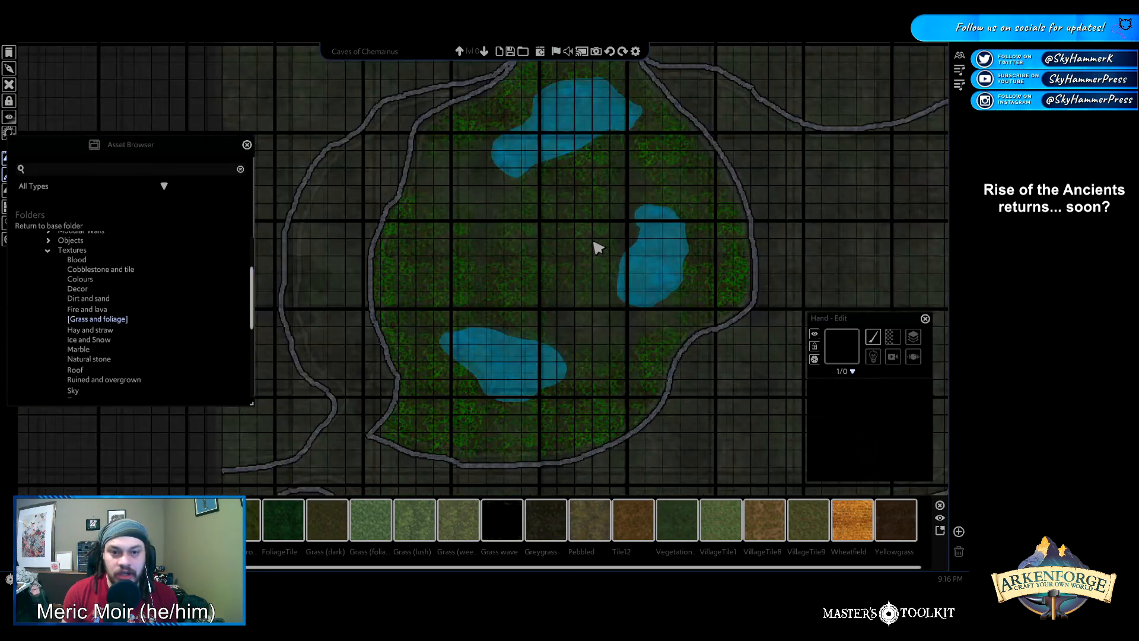
Switch up through level 1 to level 2 and examine the overlay's look across the bridge, grass and rock formations
left_click(461, 53)
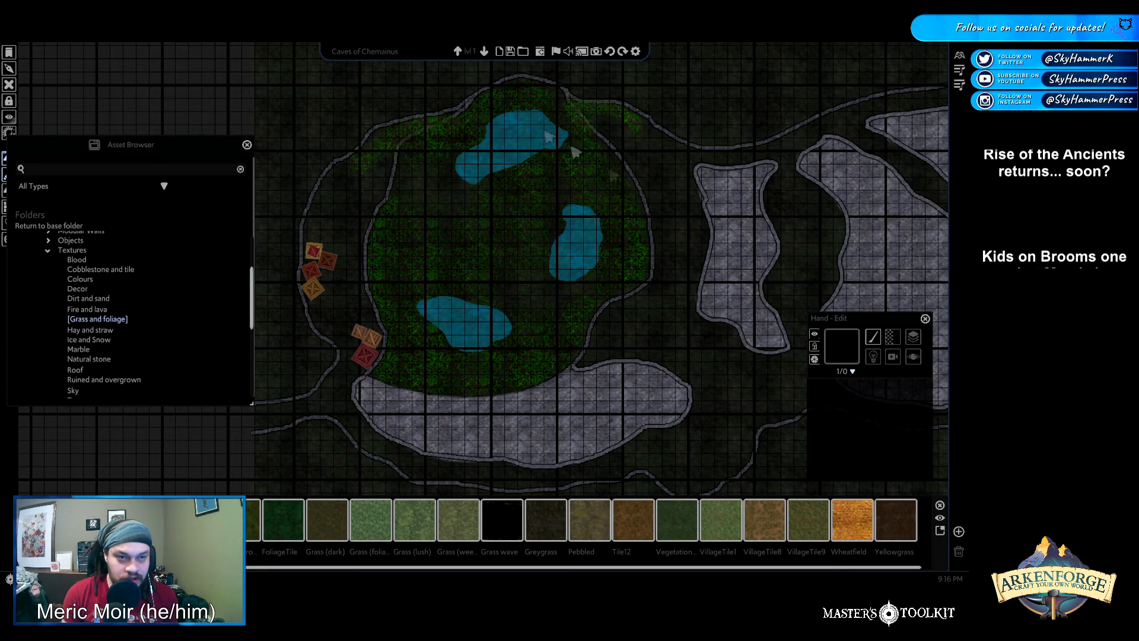
left_click(459, 53)
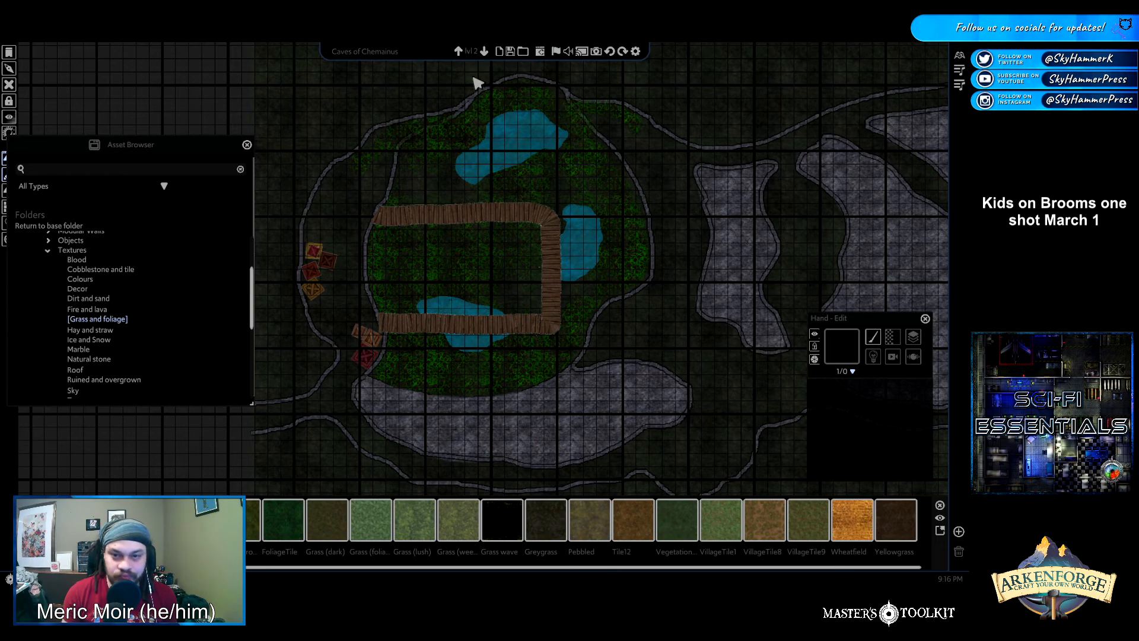
key("Right")
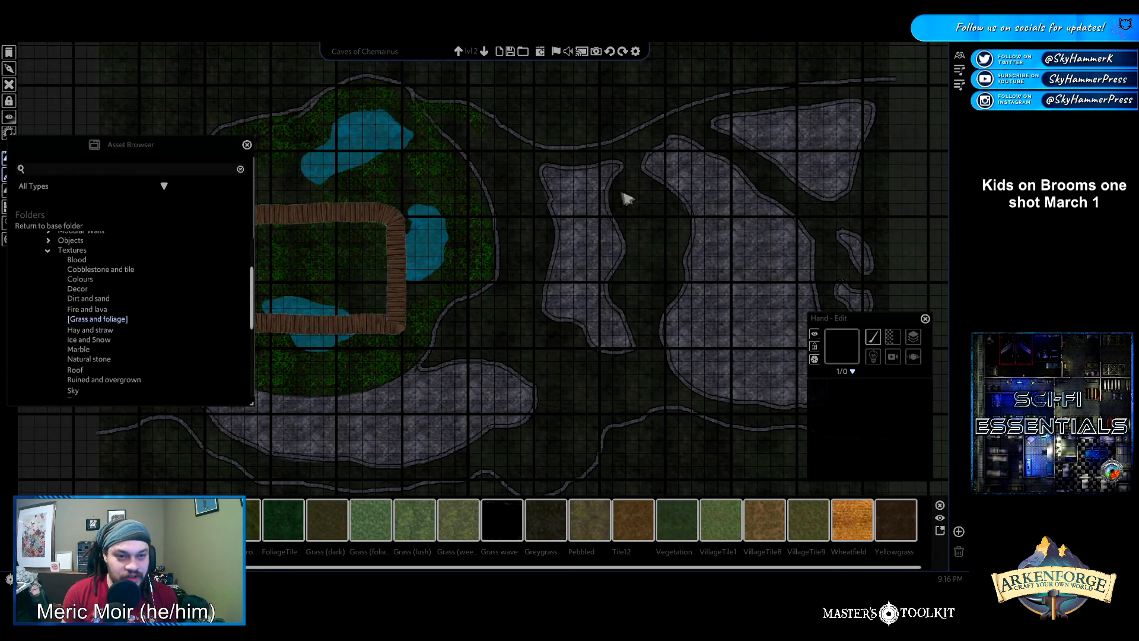
middle_click_drag(542, 395, 620, 336)
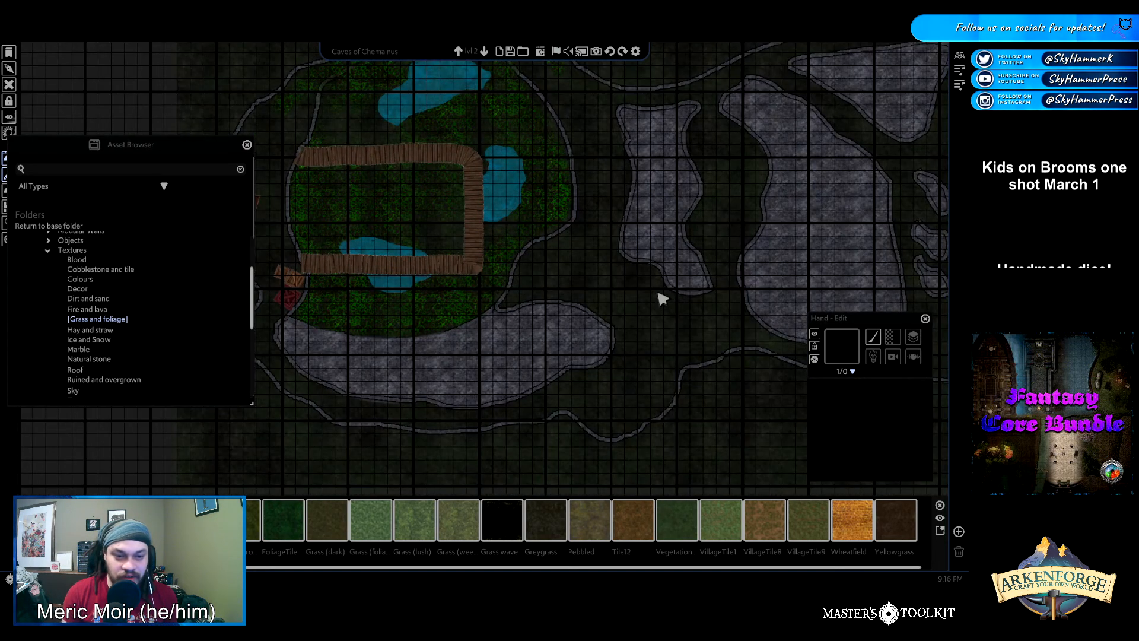
scroll(665, 284, "down", 3)
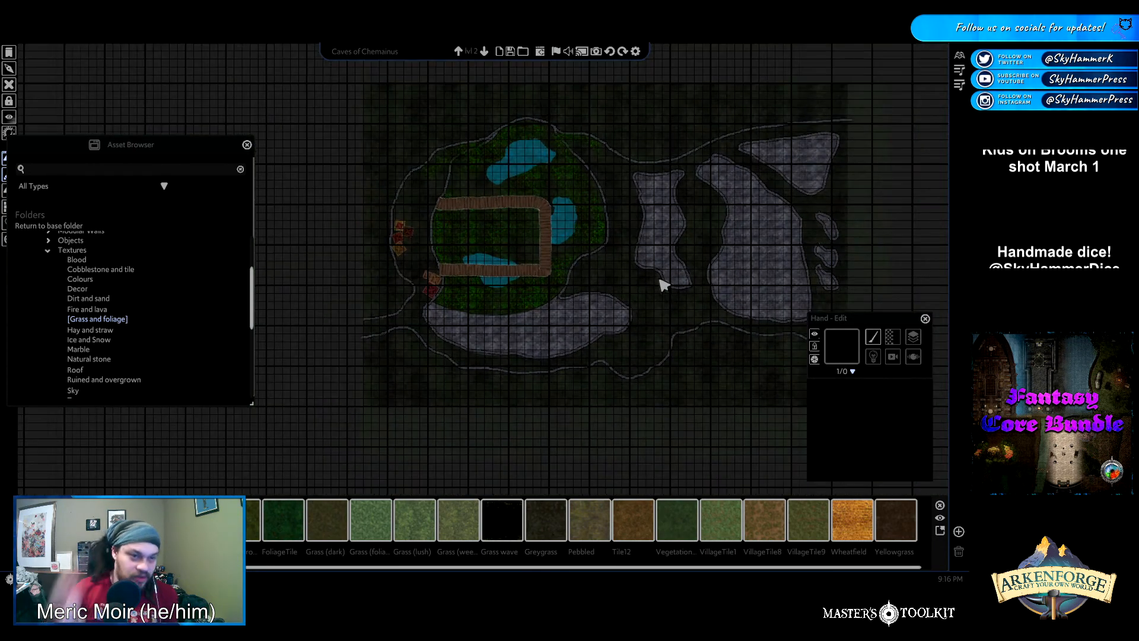
key("d")
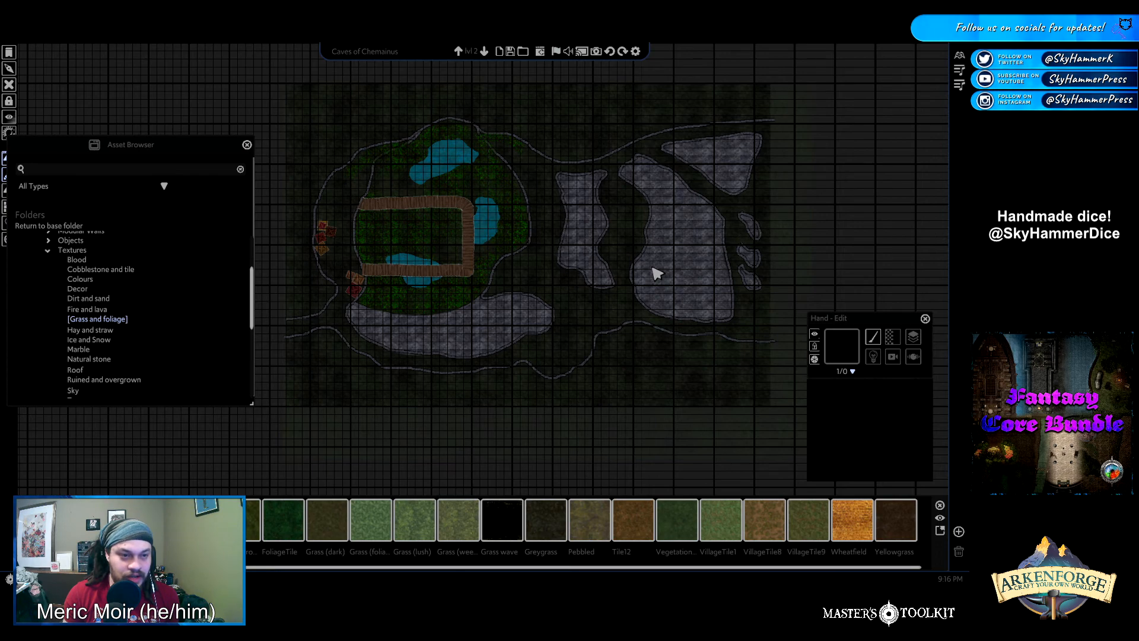
scroll(657, 273, "up", 1)
middle_click_drag(405, 263, 440, 292)
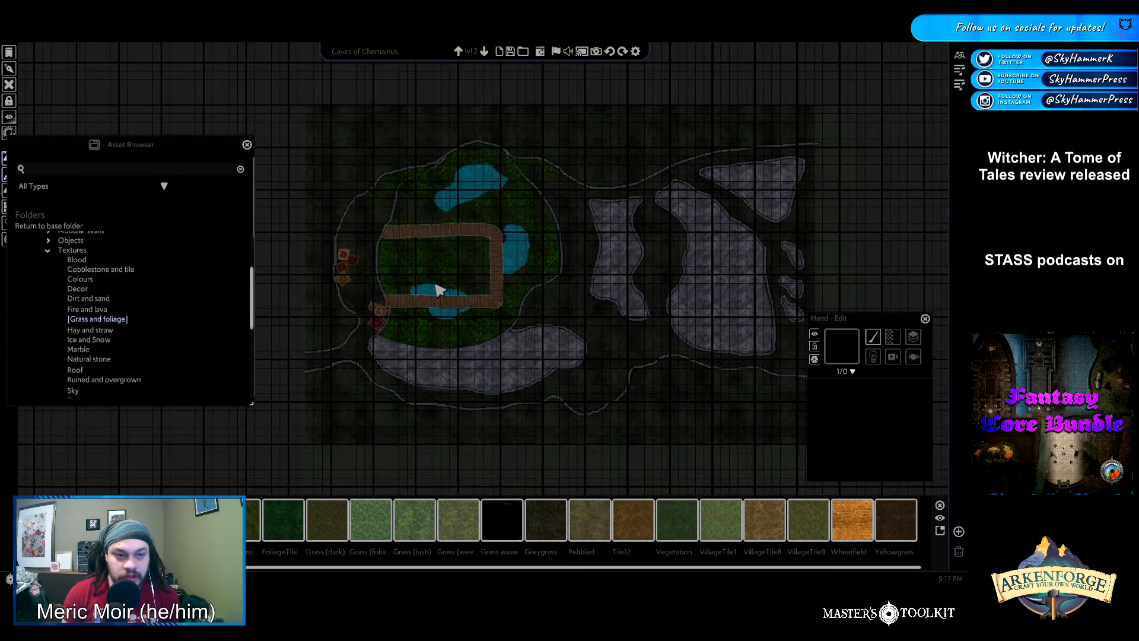
middle_click_drag(828, 304, 754, 307)
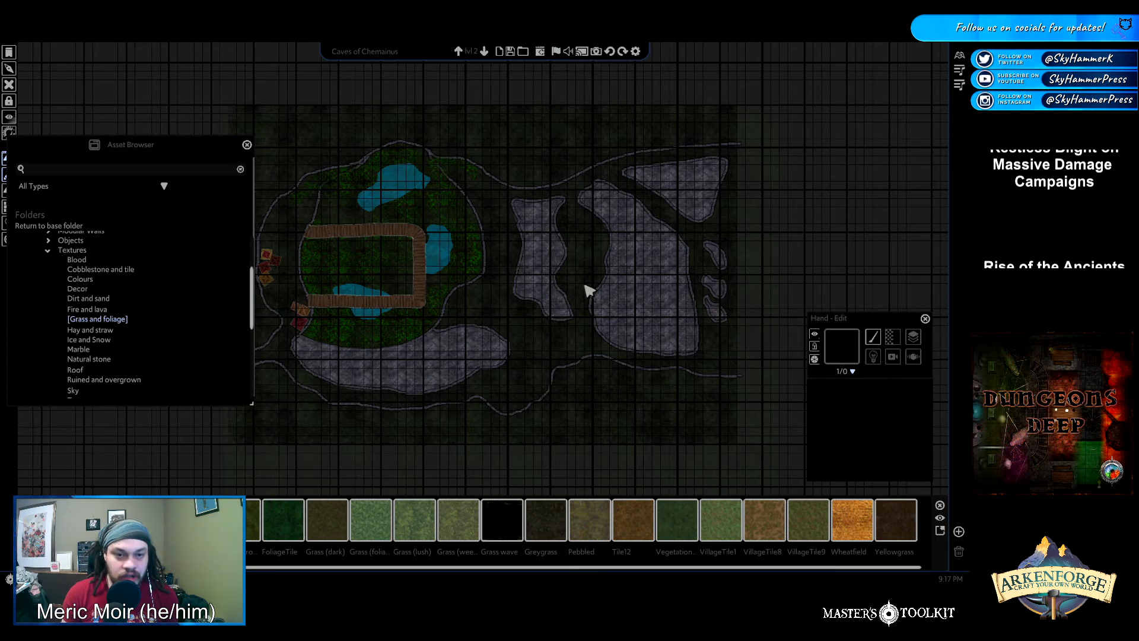
key("a")
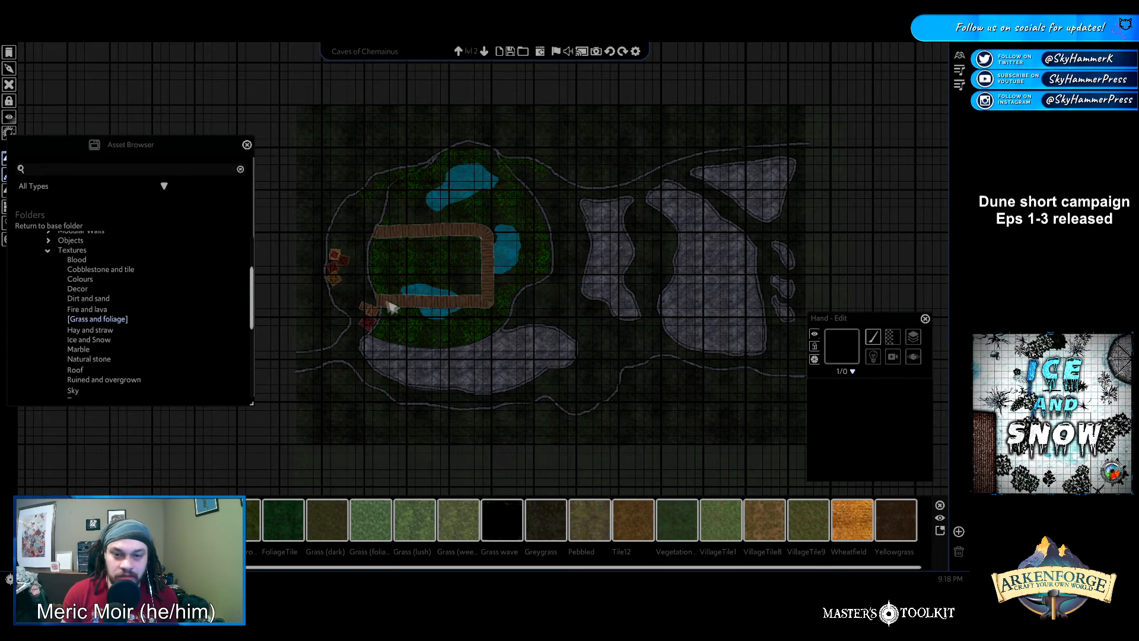
Mark the whole map, 60 by 40 squares, as the export area and choose the Roll20 export preset
scroll(434, 285, "up", 3)
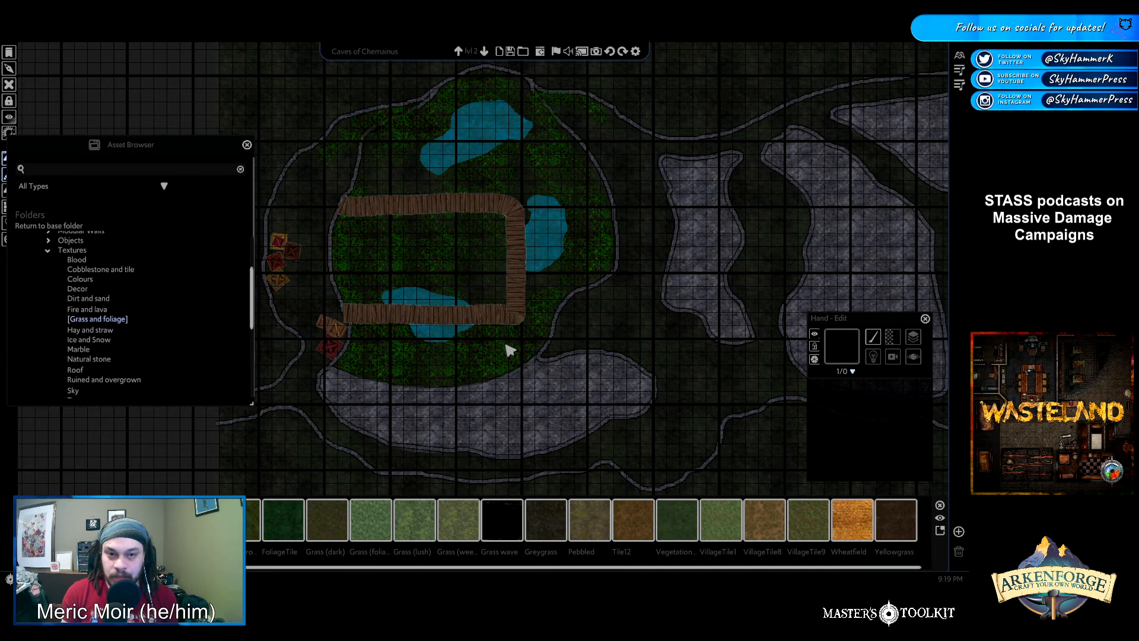
scroll(642, 334, "down", 4)
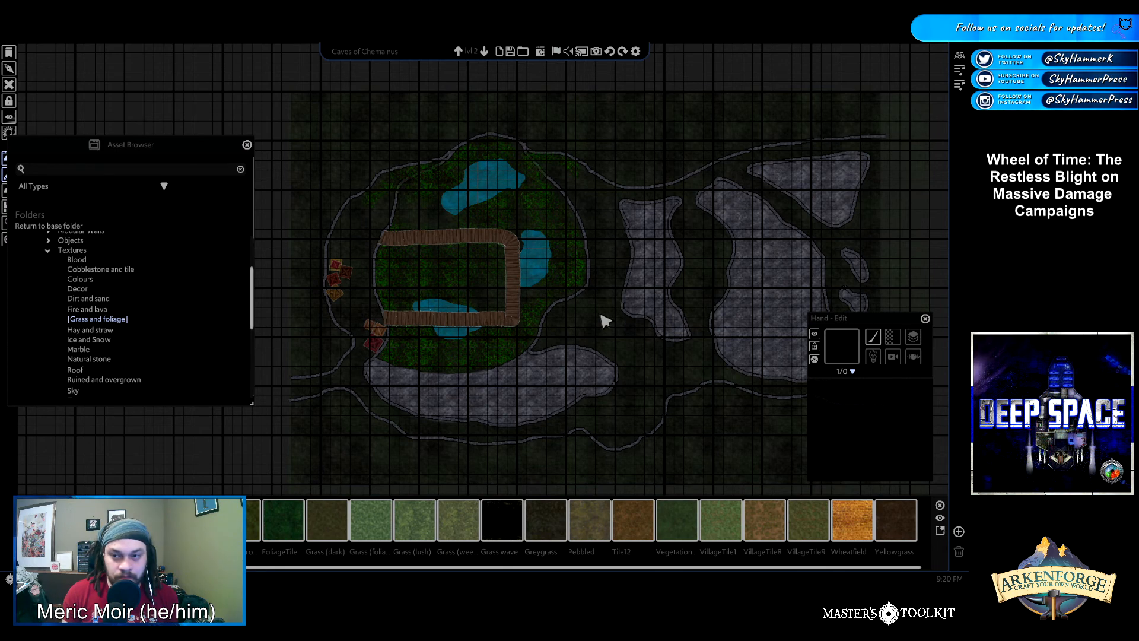
key("Right")
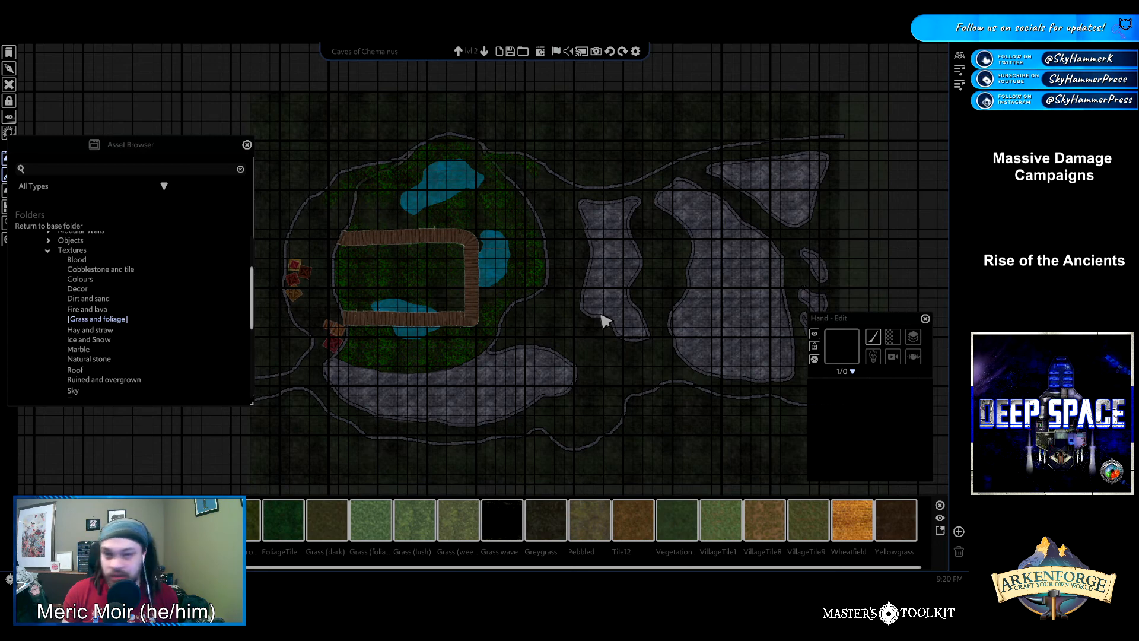
left_click(597, 51)
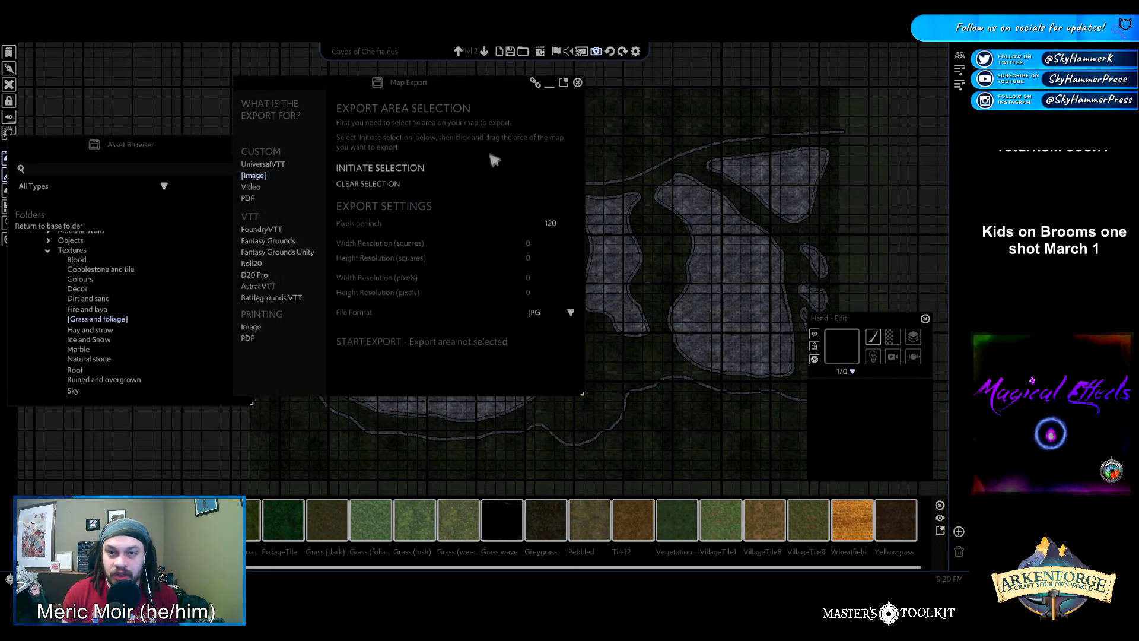
left_click(383, 172)
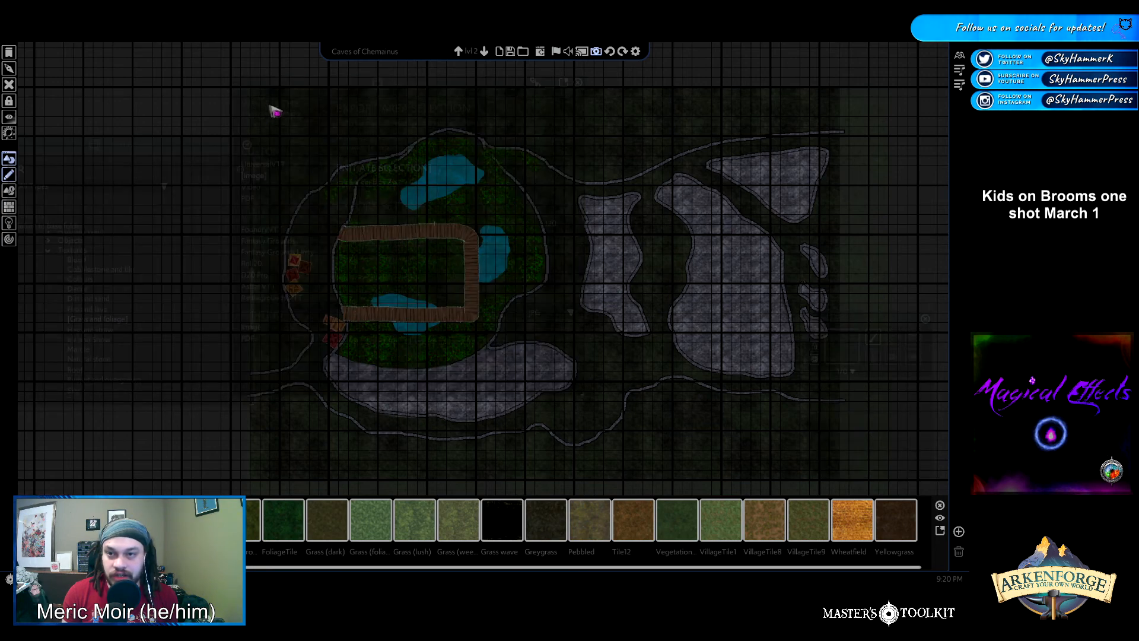
middle_click_drag(301, 132, 347, 122)
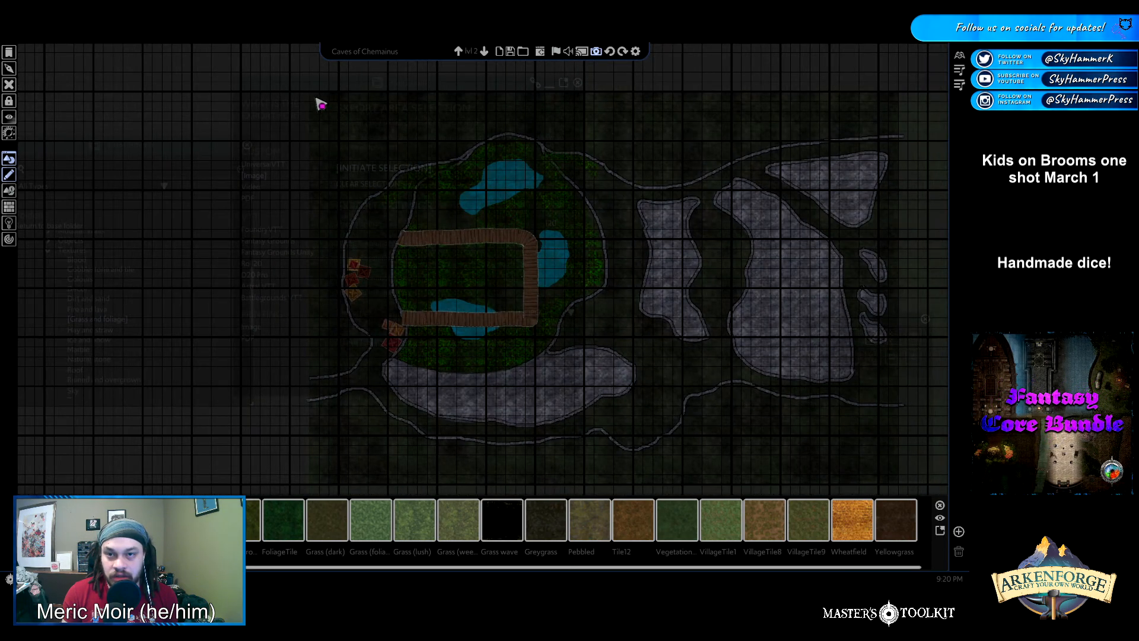
left_click_drag(319, 102, 814, 487)
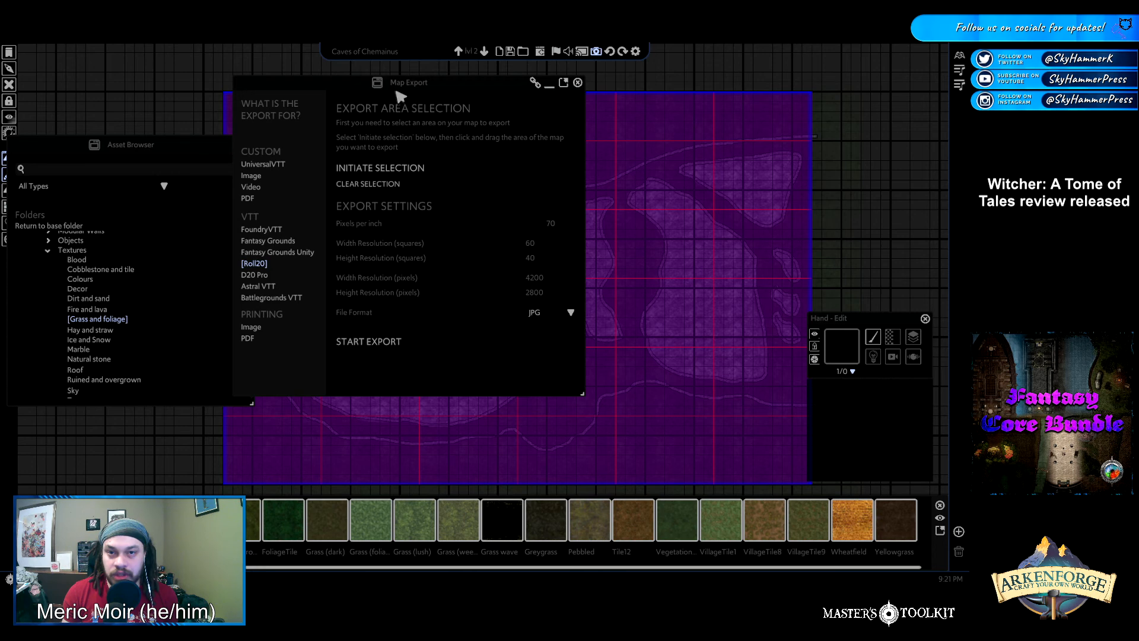
Export level 2 as the JPG "Caves of Chemainus Lv2", view the saved image in Photos and return to the map export
left_click(387, 343)
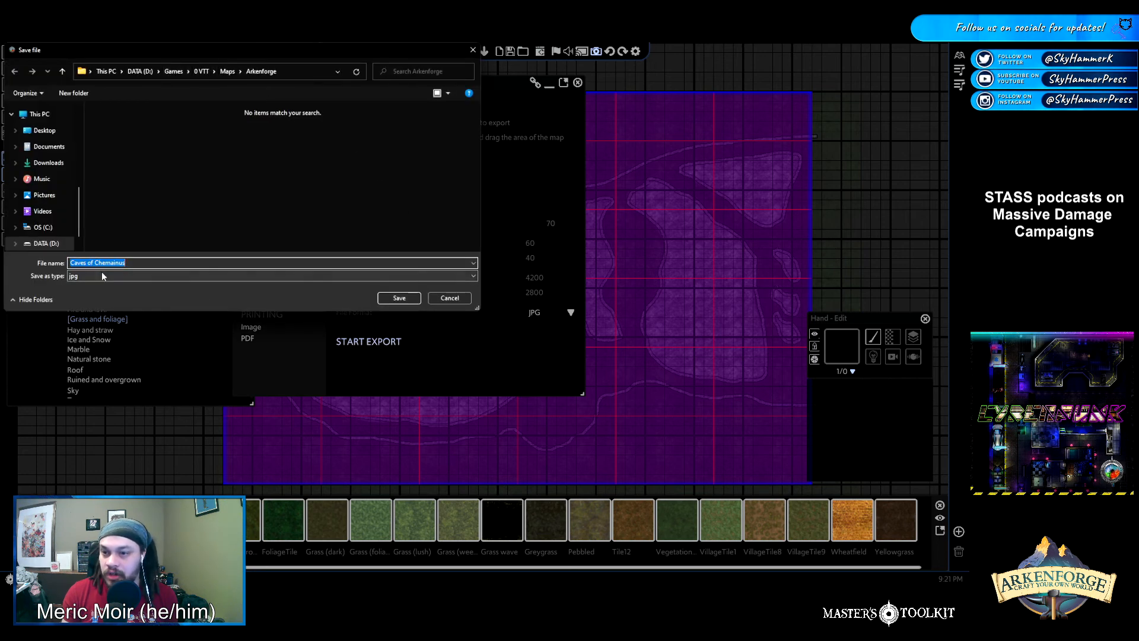
left_click(186, 262)
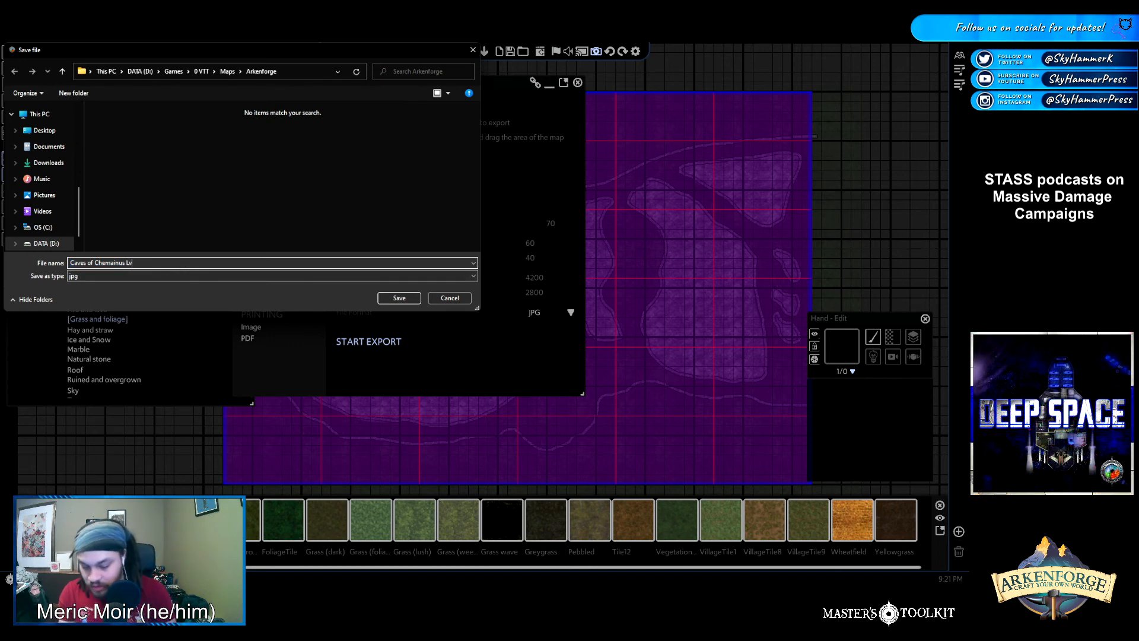
key("Return")
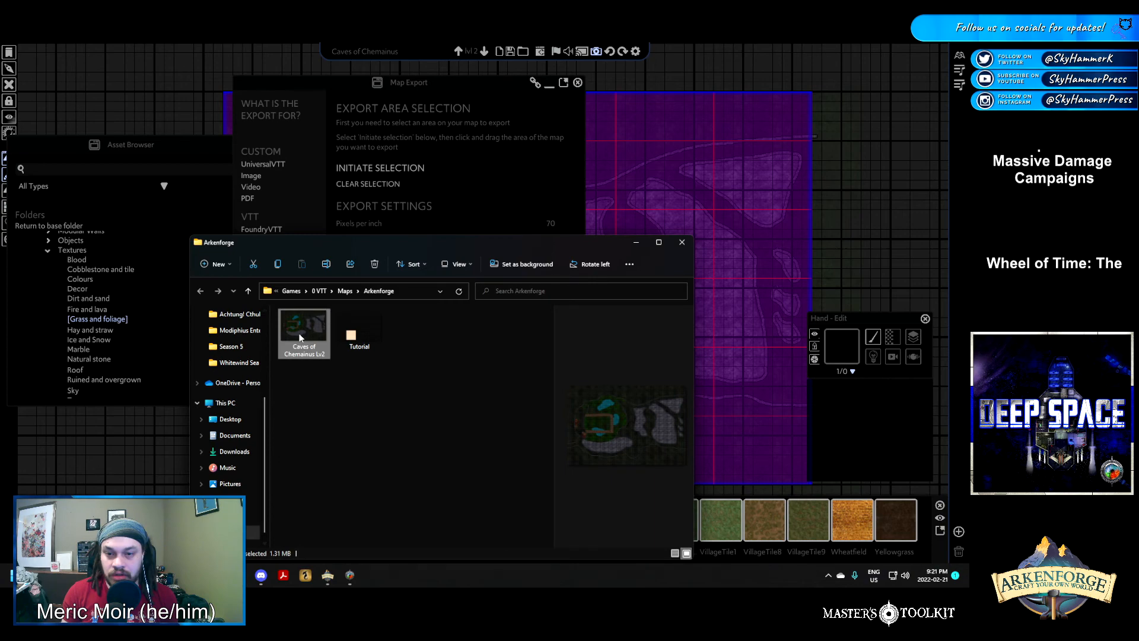
key("Return")
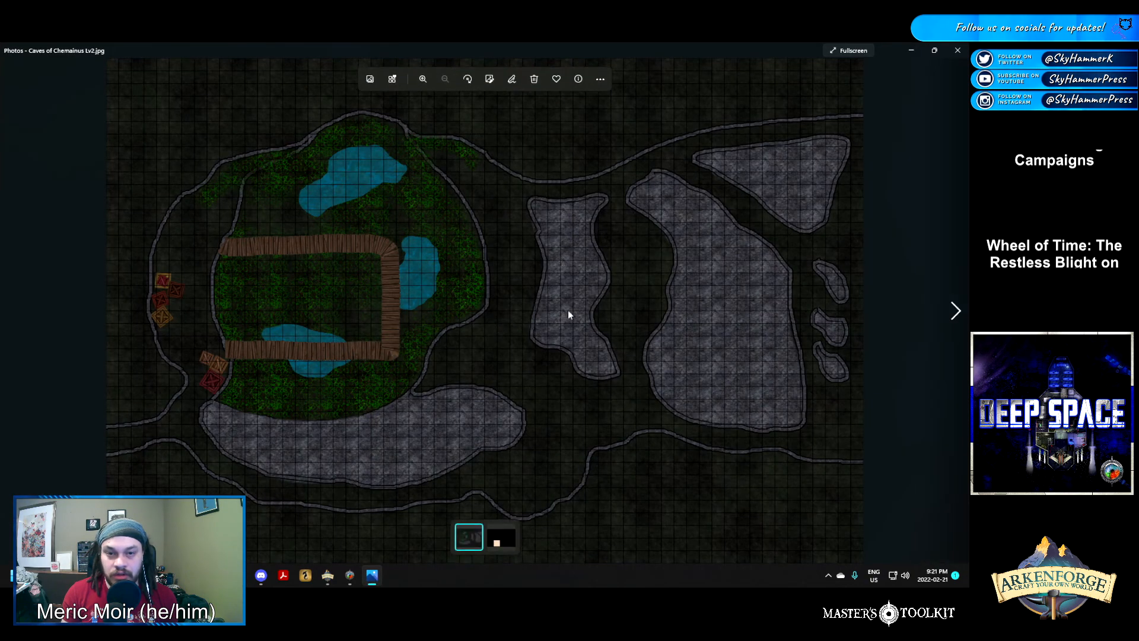
left_click(956, 51)
left_click(487, 88)
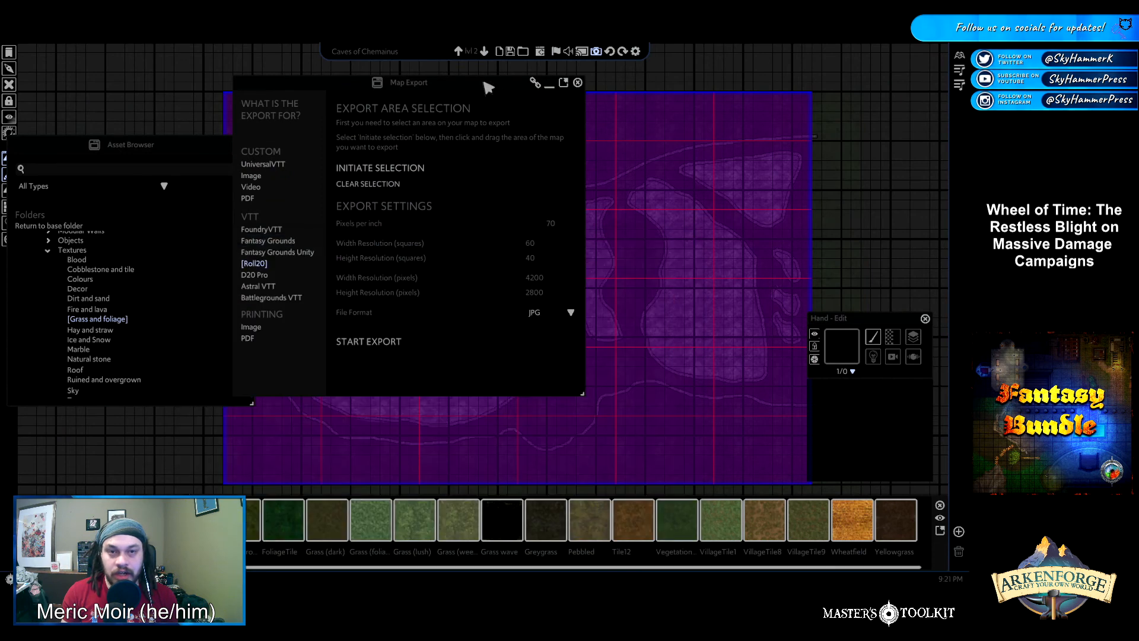
Switch down to level 1, export it as the JPG "Caves of Chemainus Lv1" and view the saved image
left_click(485, 51)
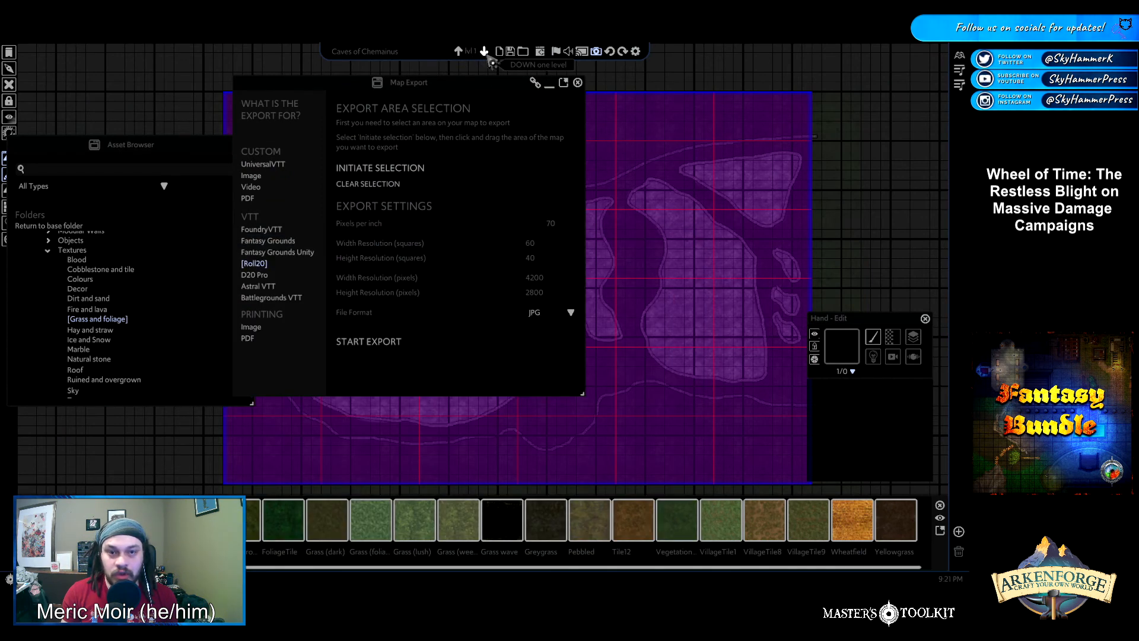
left_click(510, 356)
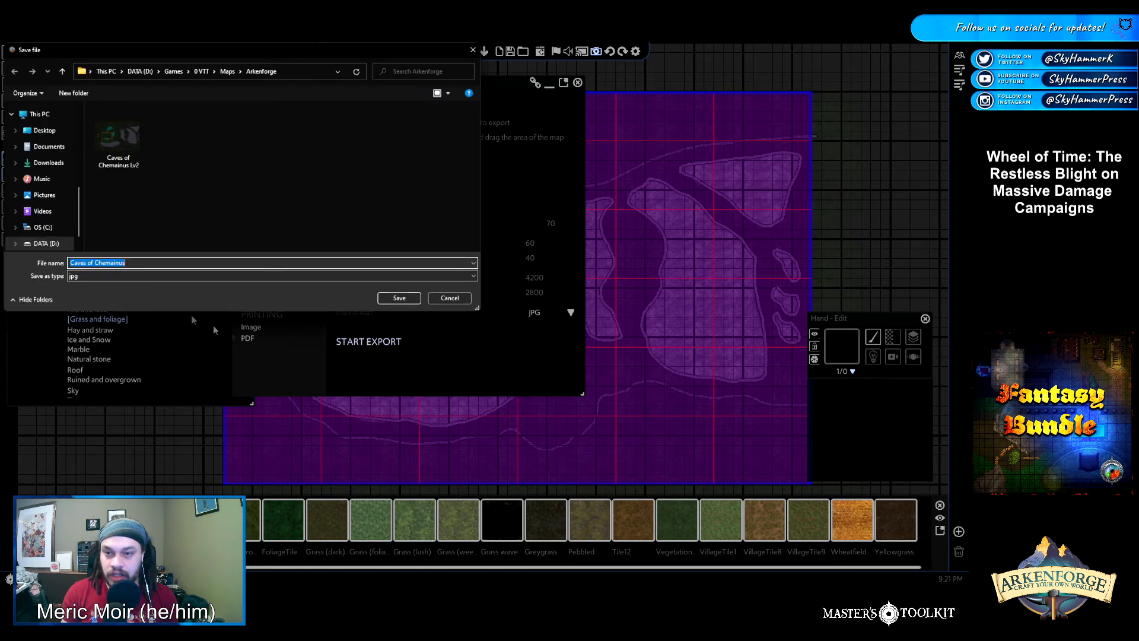
left_click(151, 263)
type("Lv1")
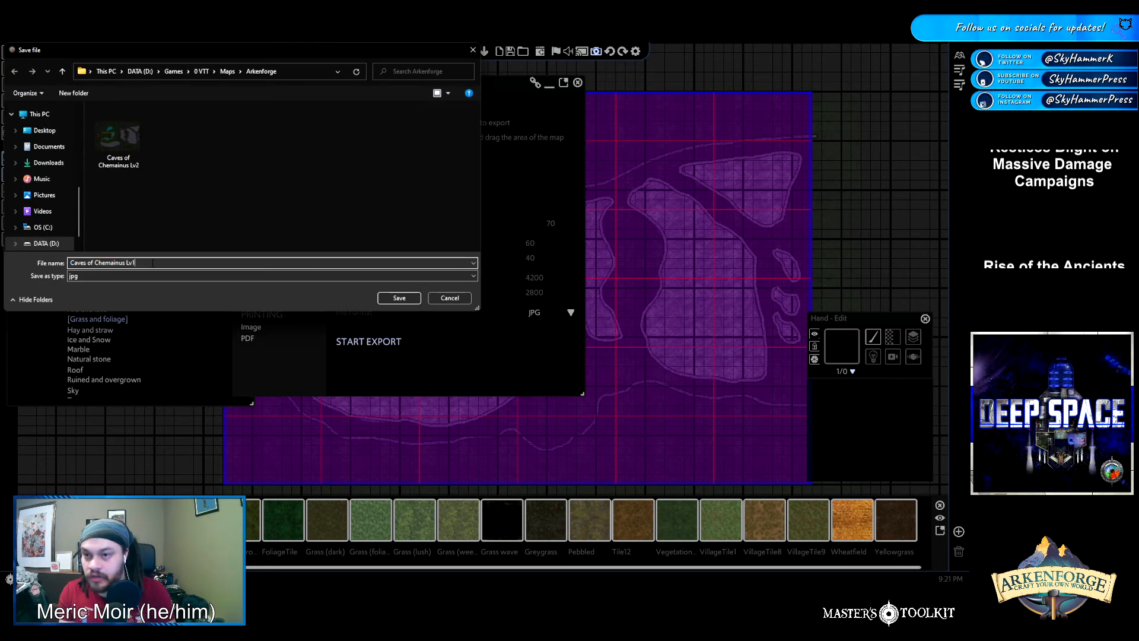
key("Return")
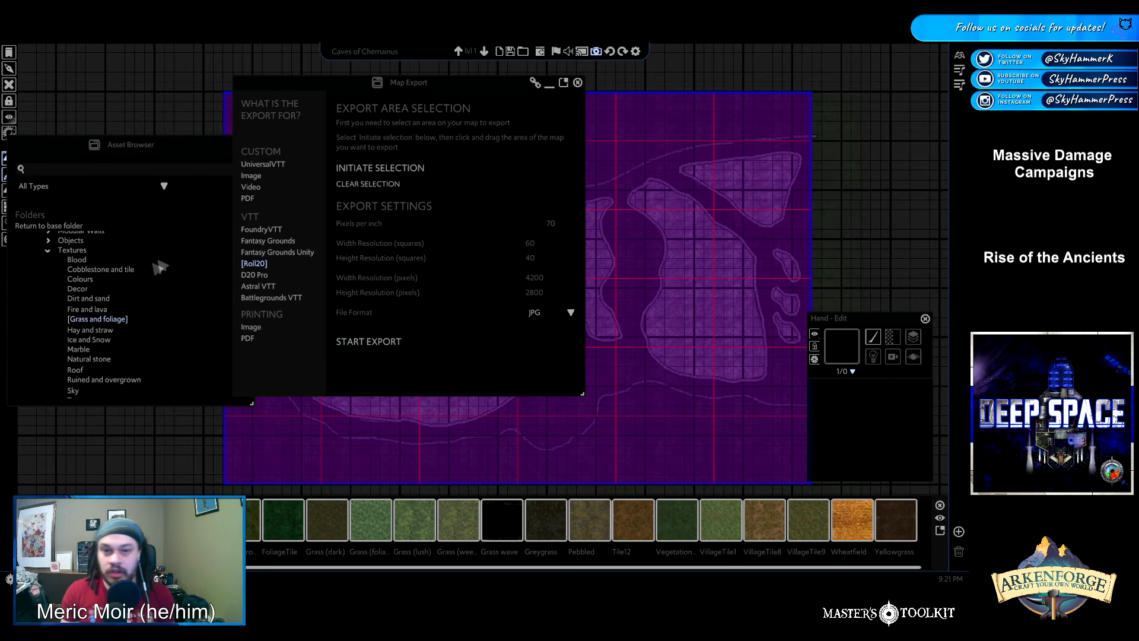
double_click(302, 335)
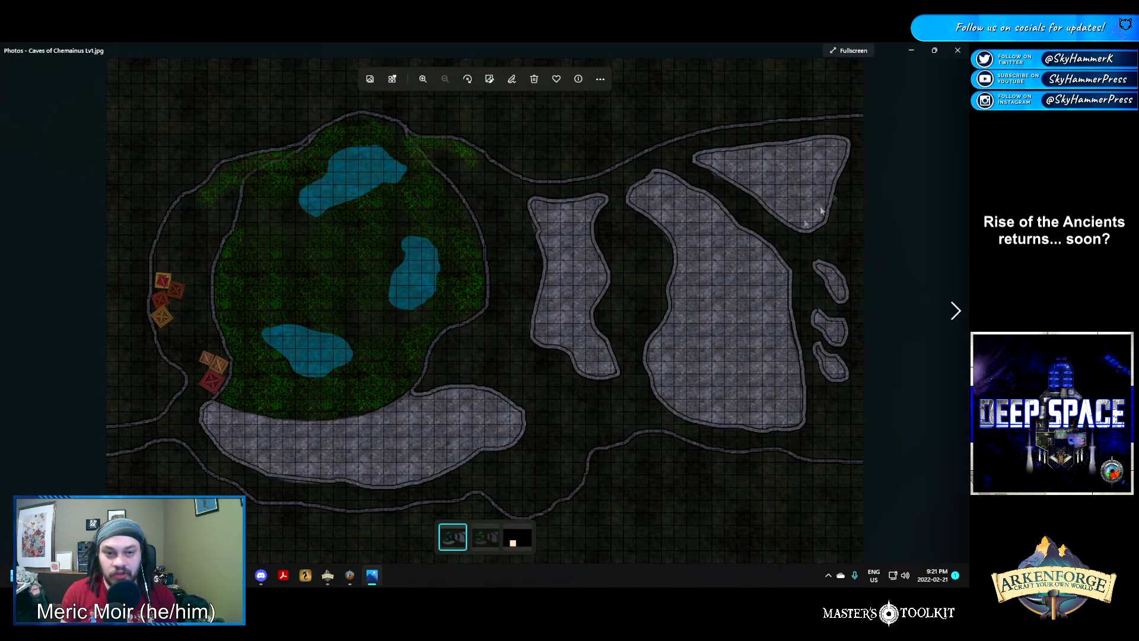
left_click(957, 52)
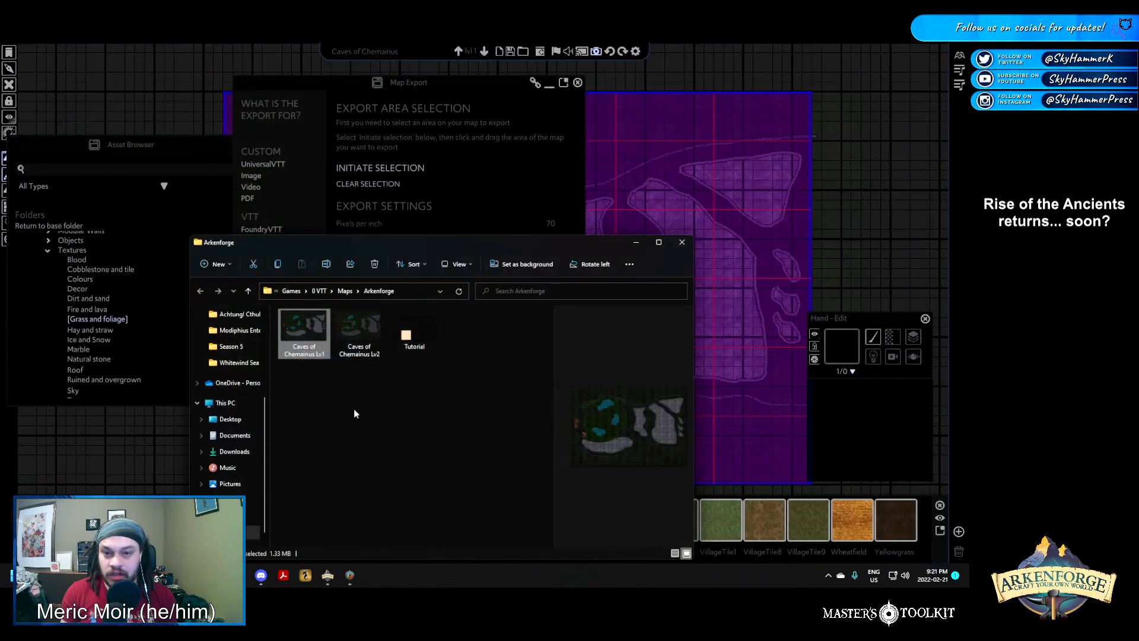
Return to the map export, switch down to level 0 and export it as the JPG "Caves of Chemainus Lv0"
left_click(460, 108)
left_click(484, 51)
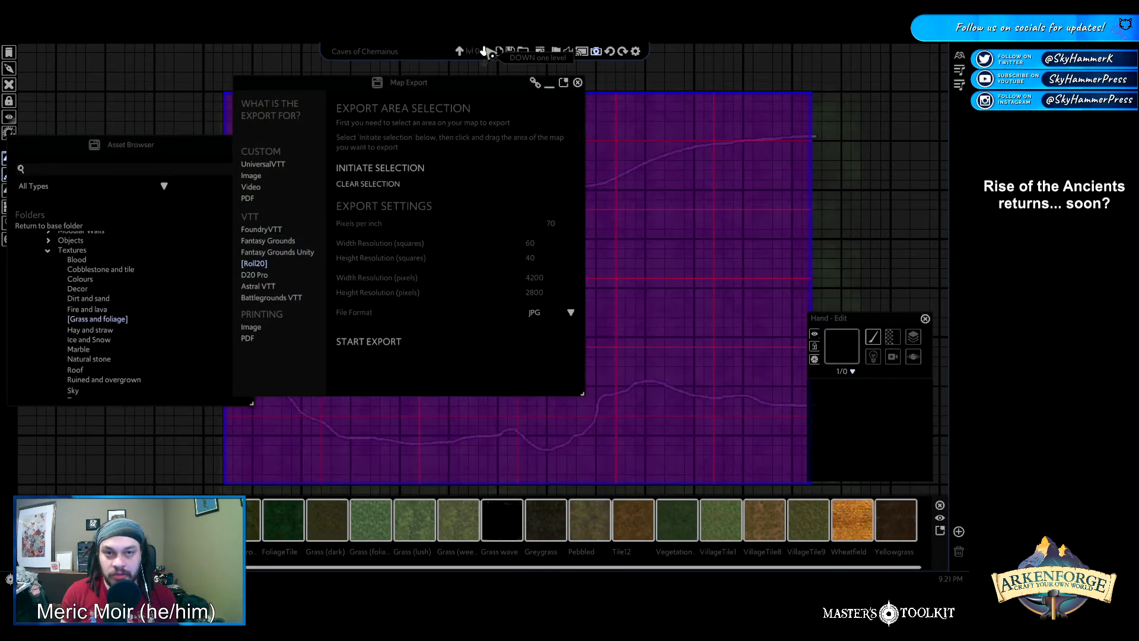
left_click(367, 342)
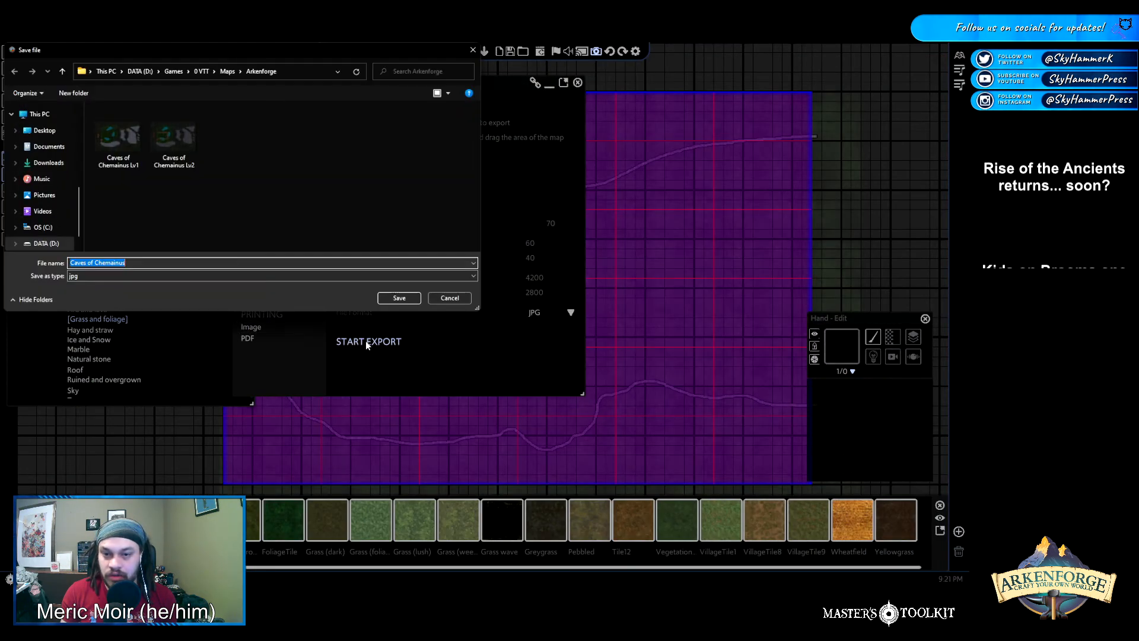
left_click(138, 262)
type("L")
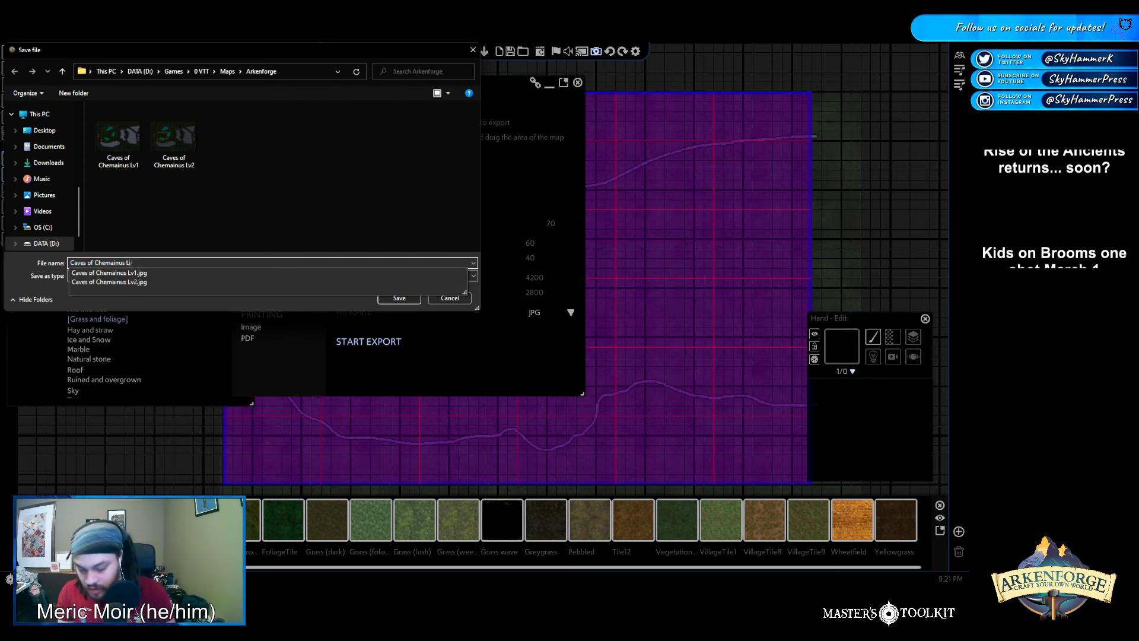
type("v3")
key("Return")
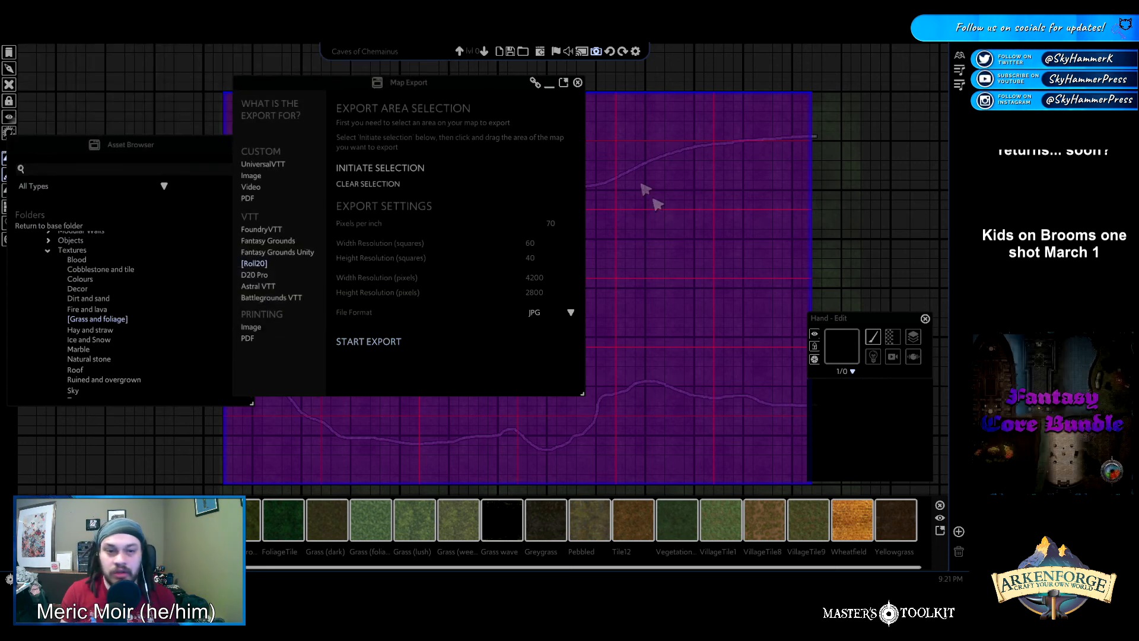
Open the level 0 export in Photos and flip between the exported level images to compare their alignment and appearance
double_click(317, 334)
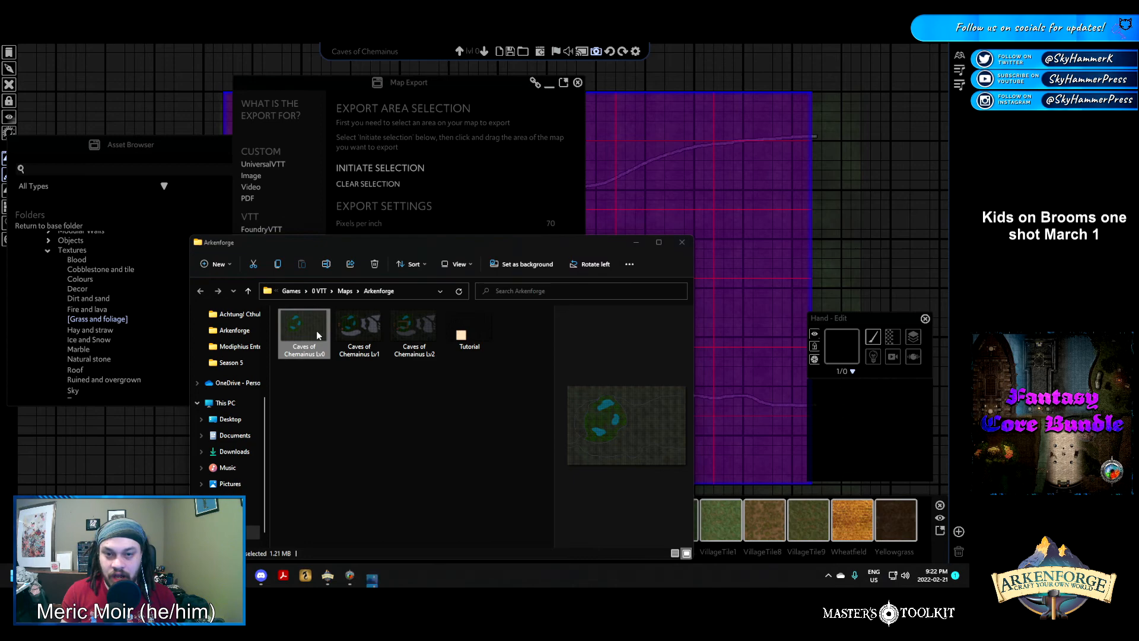
key("Right")
key("Right")
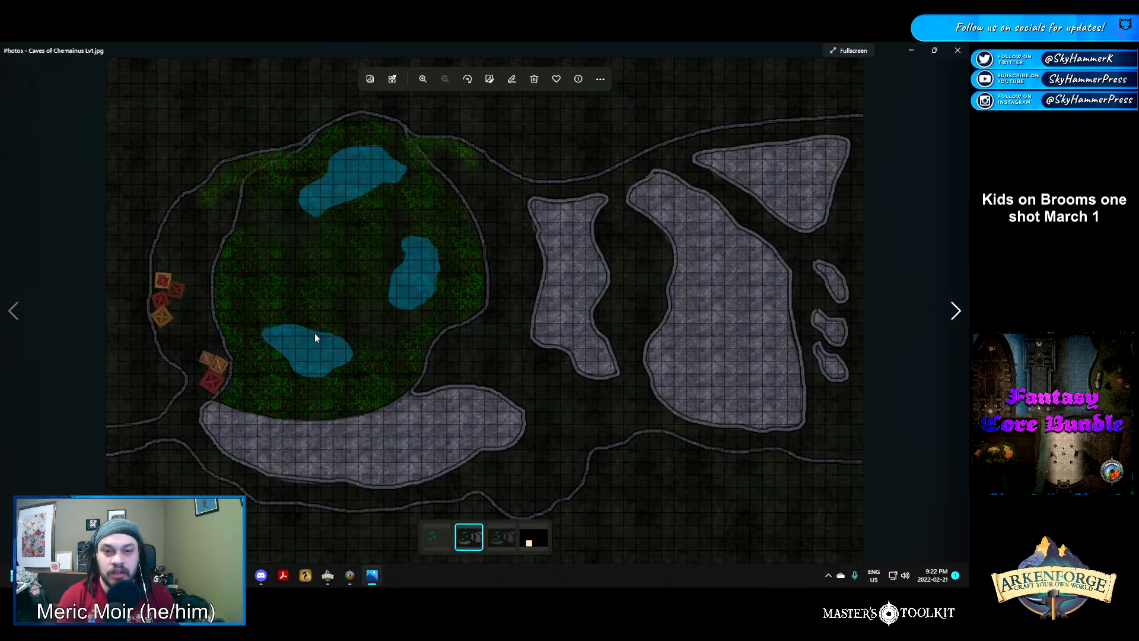
key("Left")
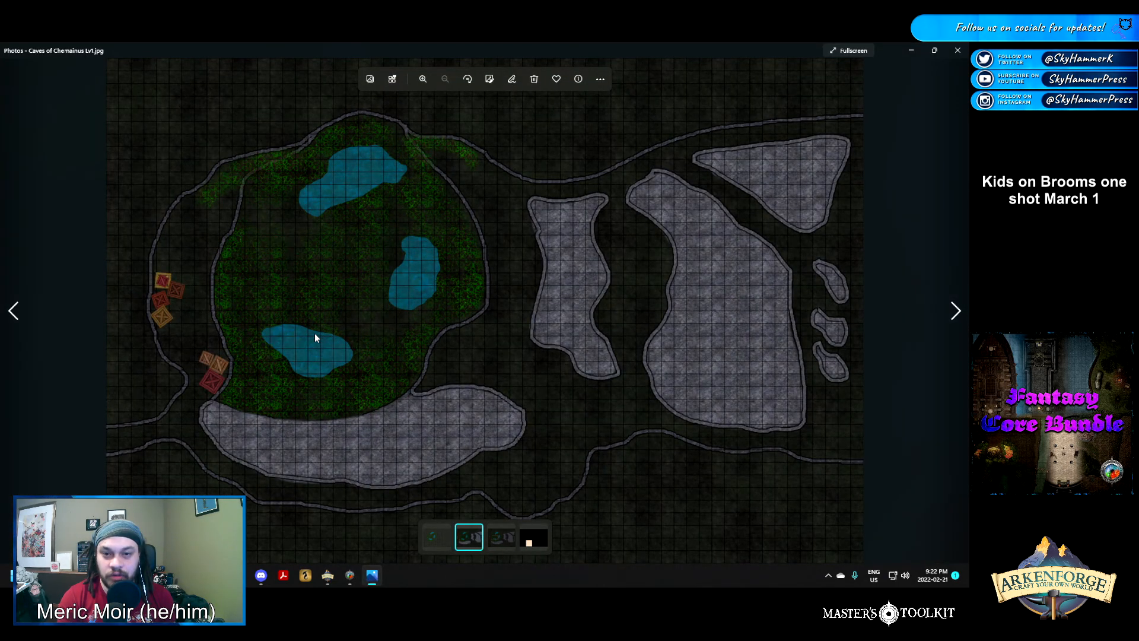
key("Left")
key("Right")
key("Right")
key("Left")
key("Left")
key("Right")
key("Right")
key("Left")
key("Left")
key("Right")
key("Right")
key("Left")
key("Left")
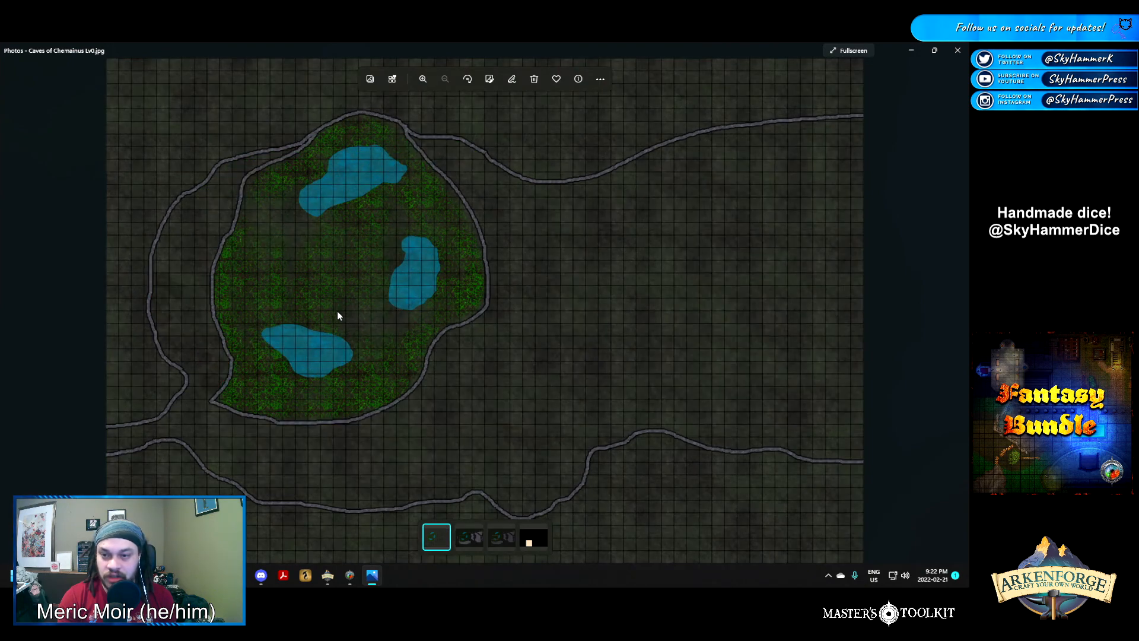
Delete the Tutorial.png image from the export folder and go back to the exported cave images
key("Right")
key("Right")
key("Right")
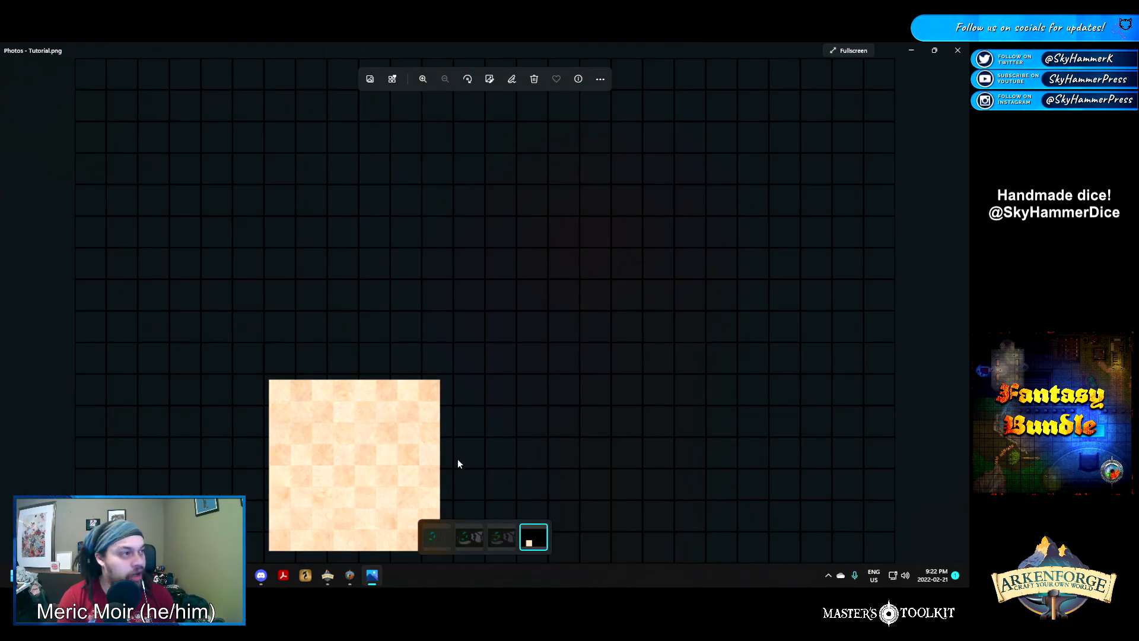
key("Left")
key("Left")
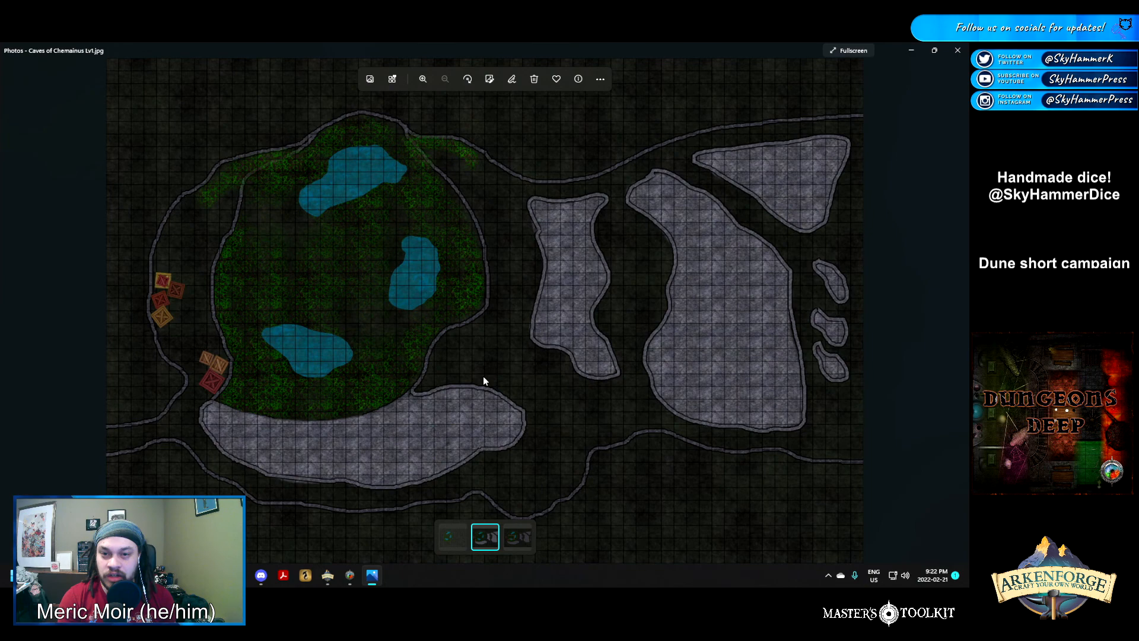
key("Left")
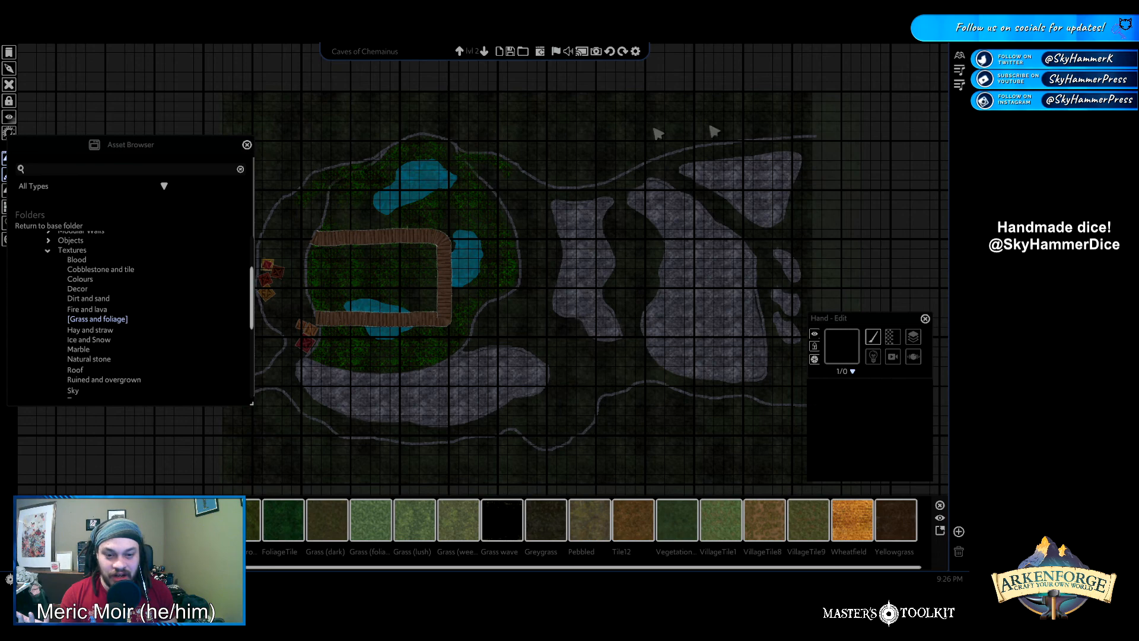
scroll(683, 222, "down", 1)
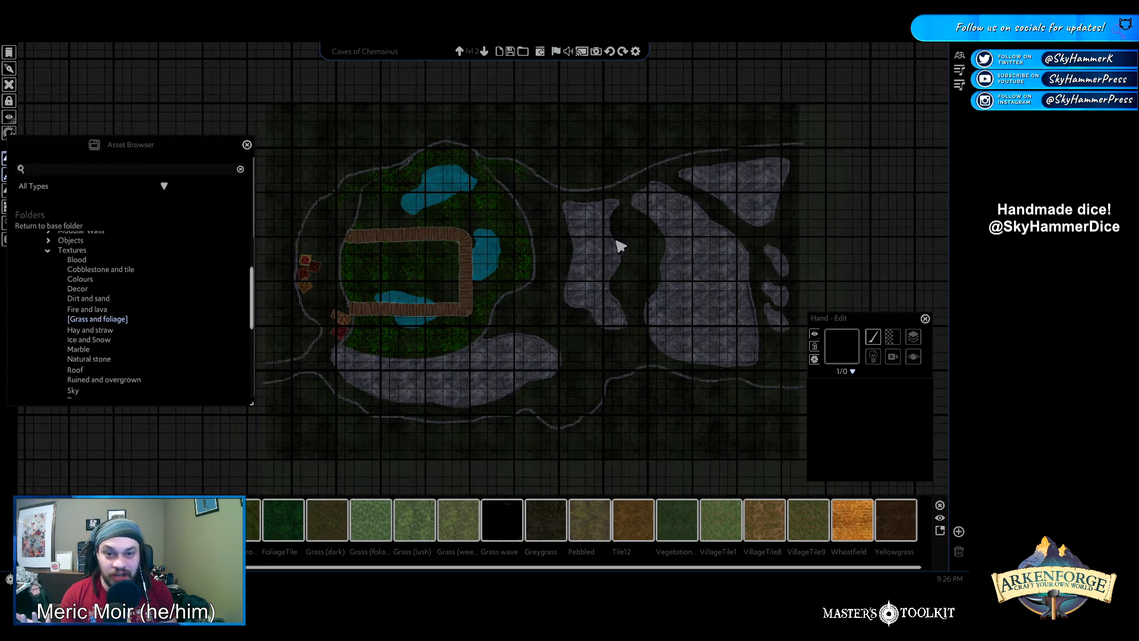
scroll(691, 248, "down", 2)
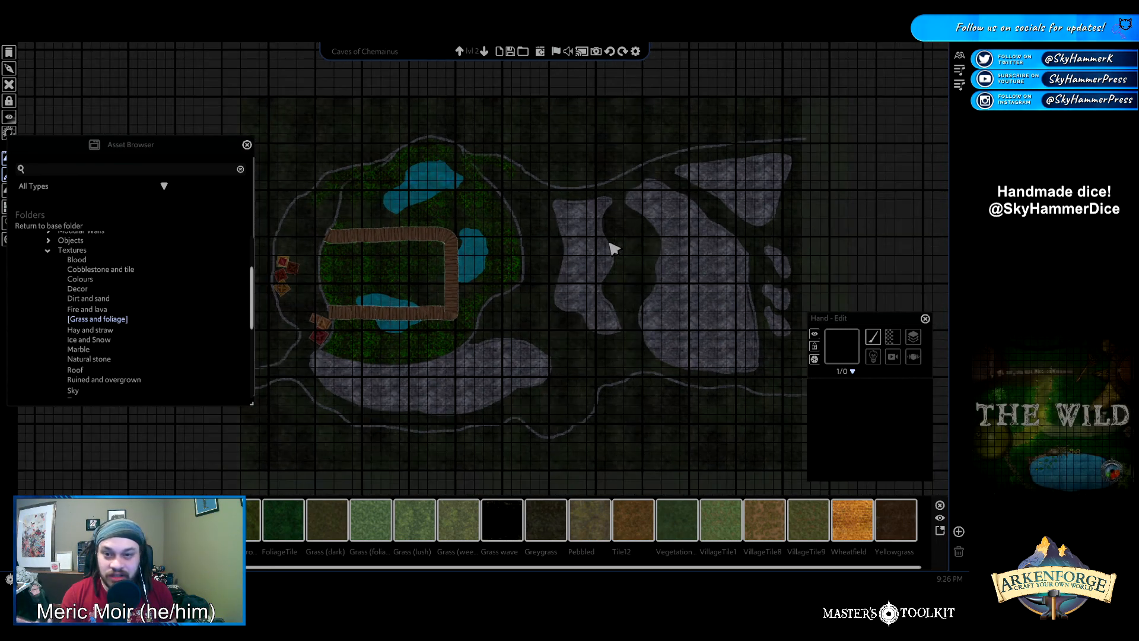